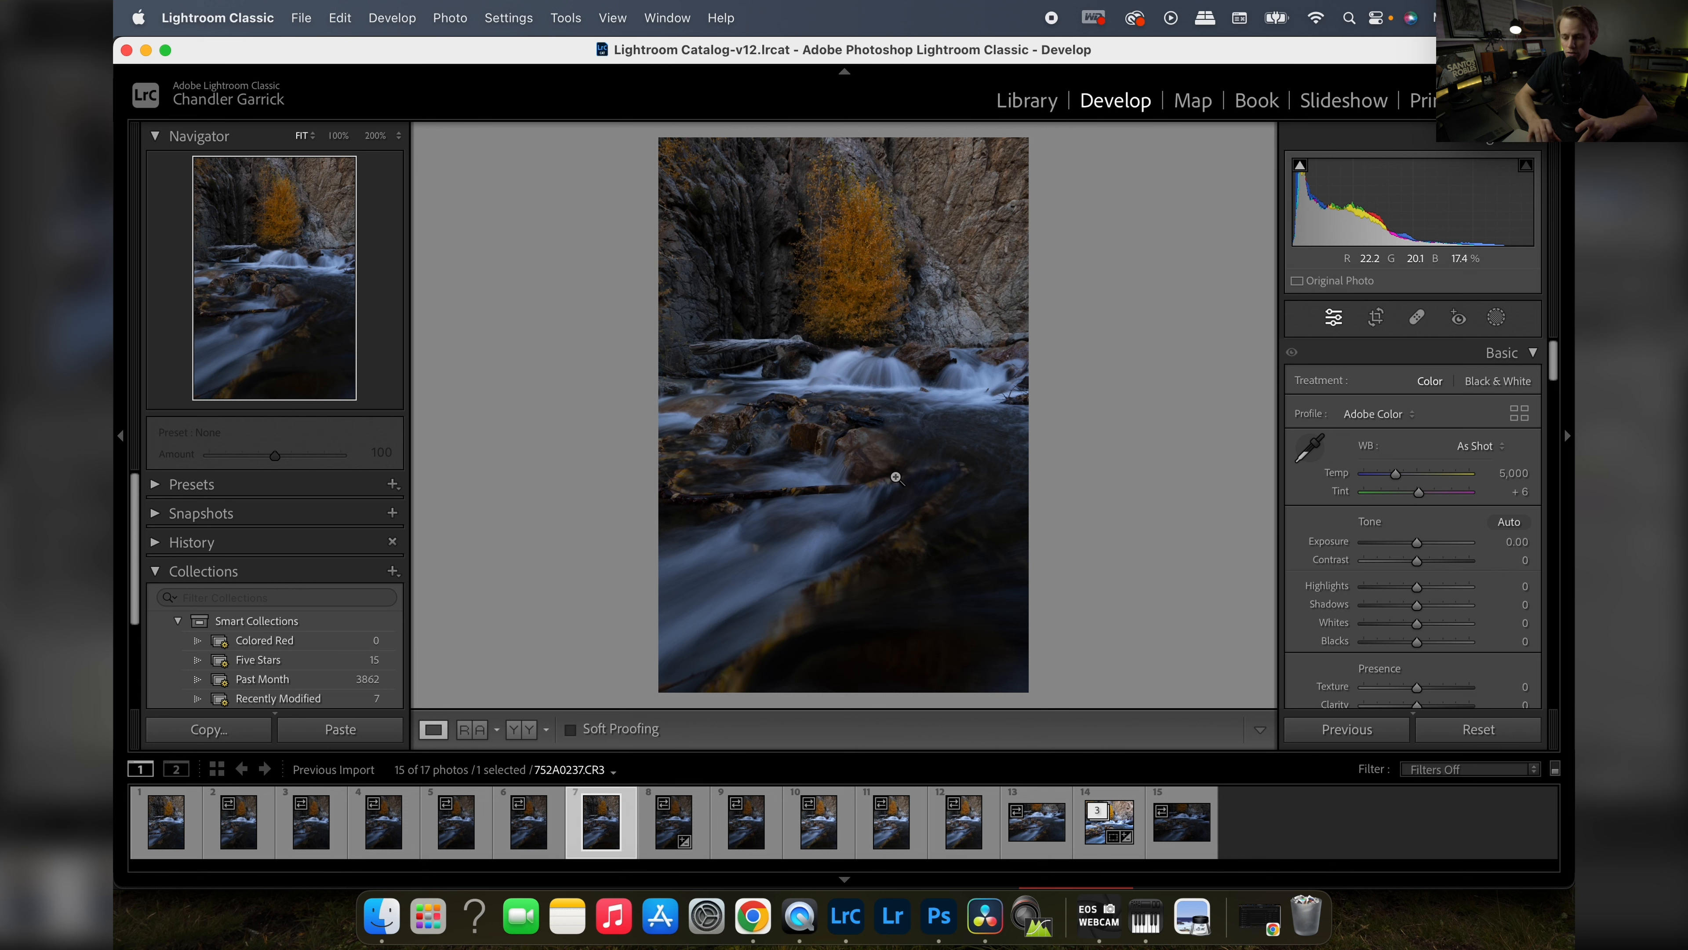
- On photo 752A0237.CR3, set Exposure to +0.40, Highlights to -36, Shadows to +80 and Temp to 5,715, and compare with the original
click(749, 832)
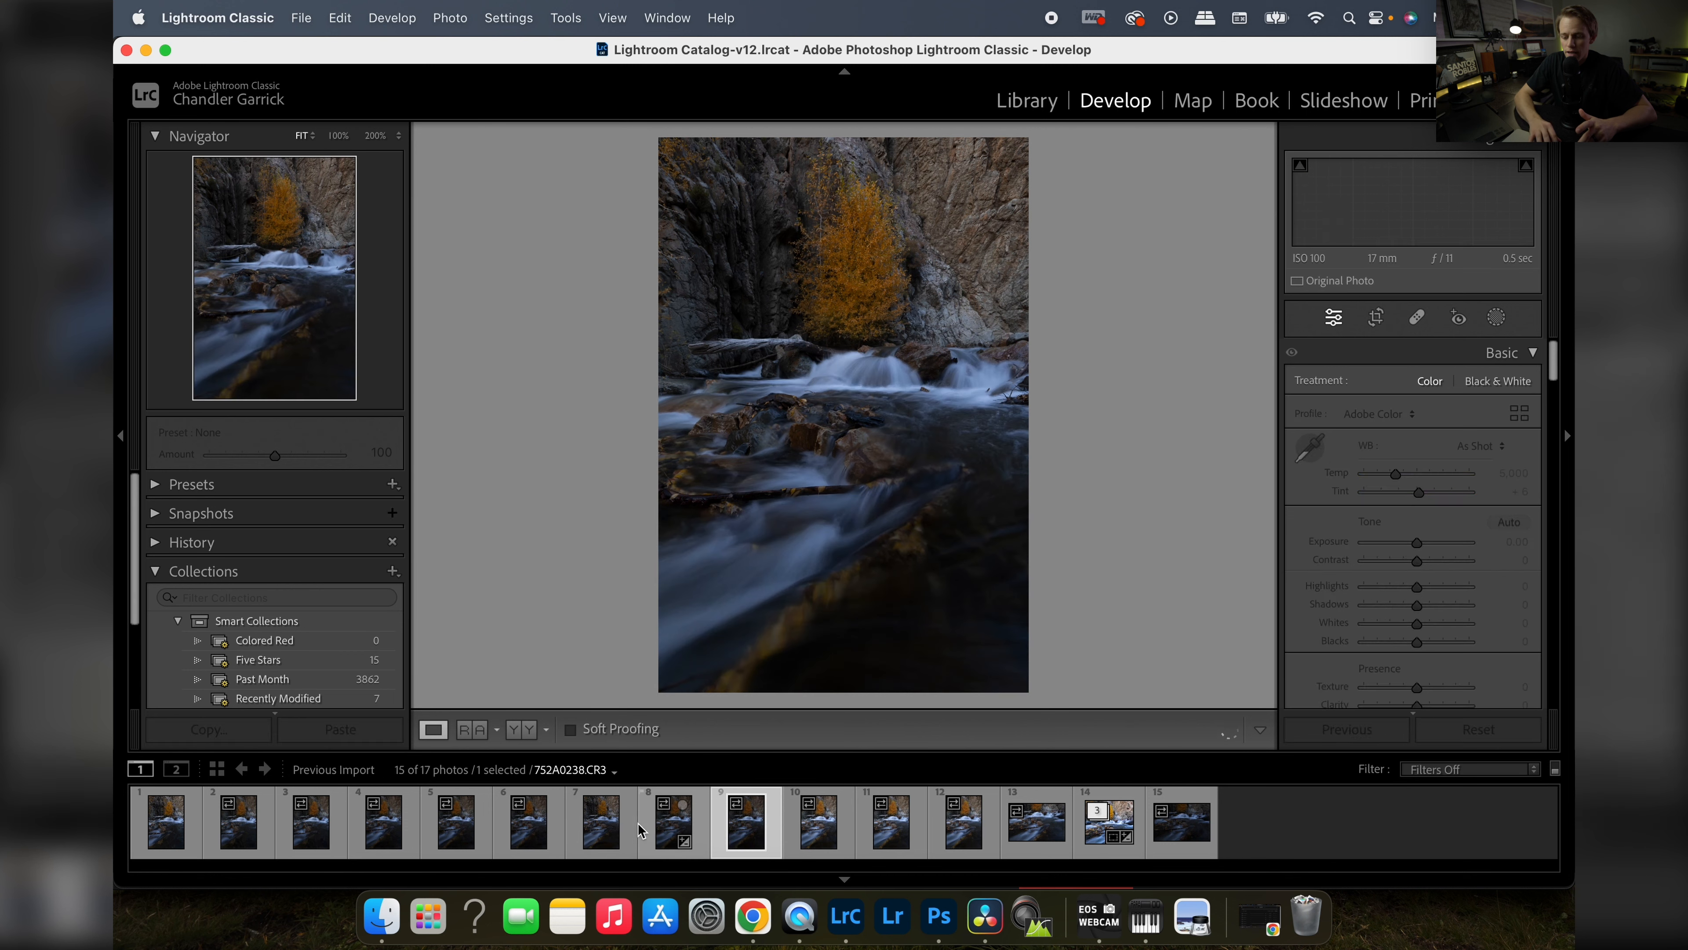
click(616, 831)
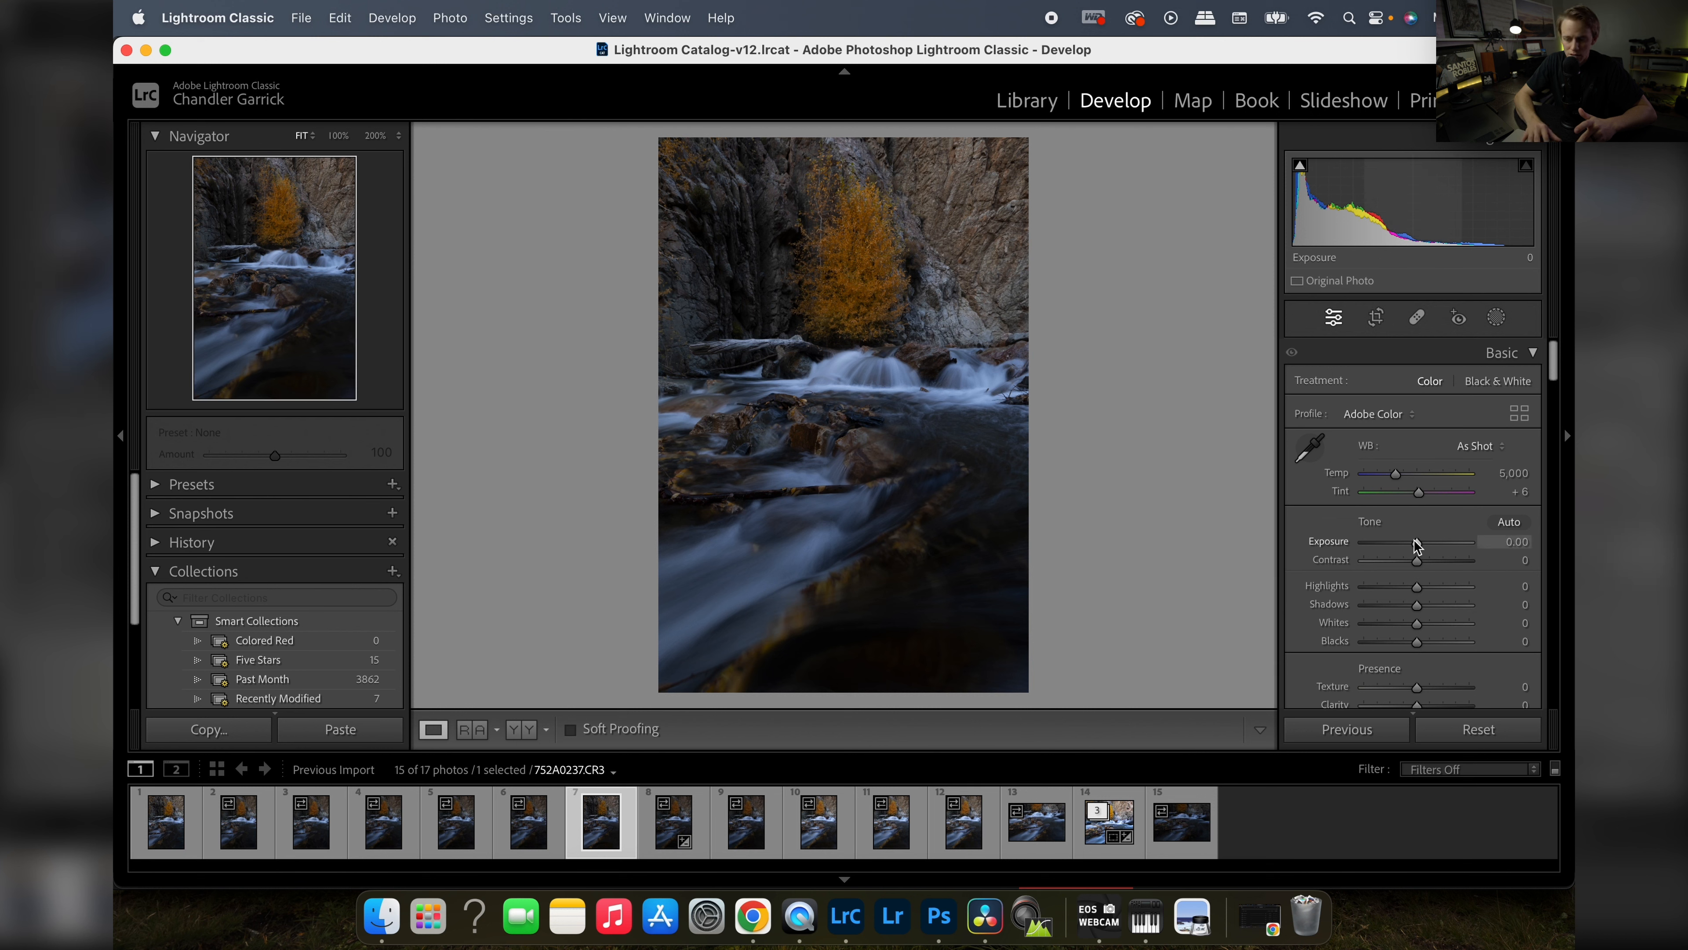
drag(1417, 545, 1421, 545)
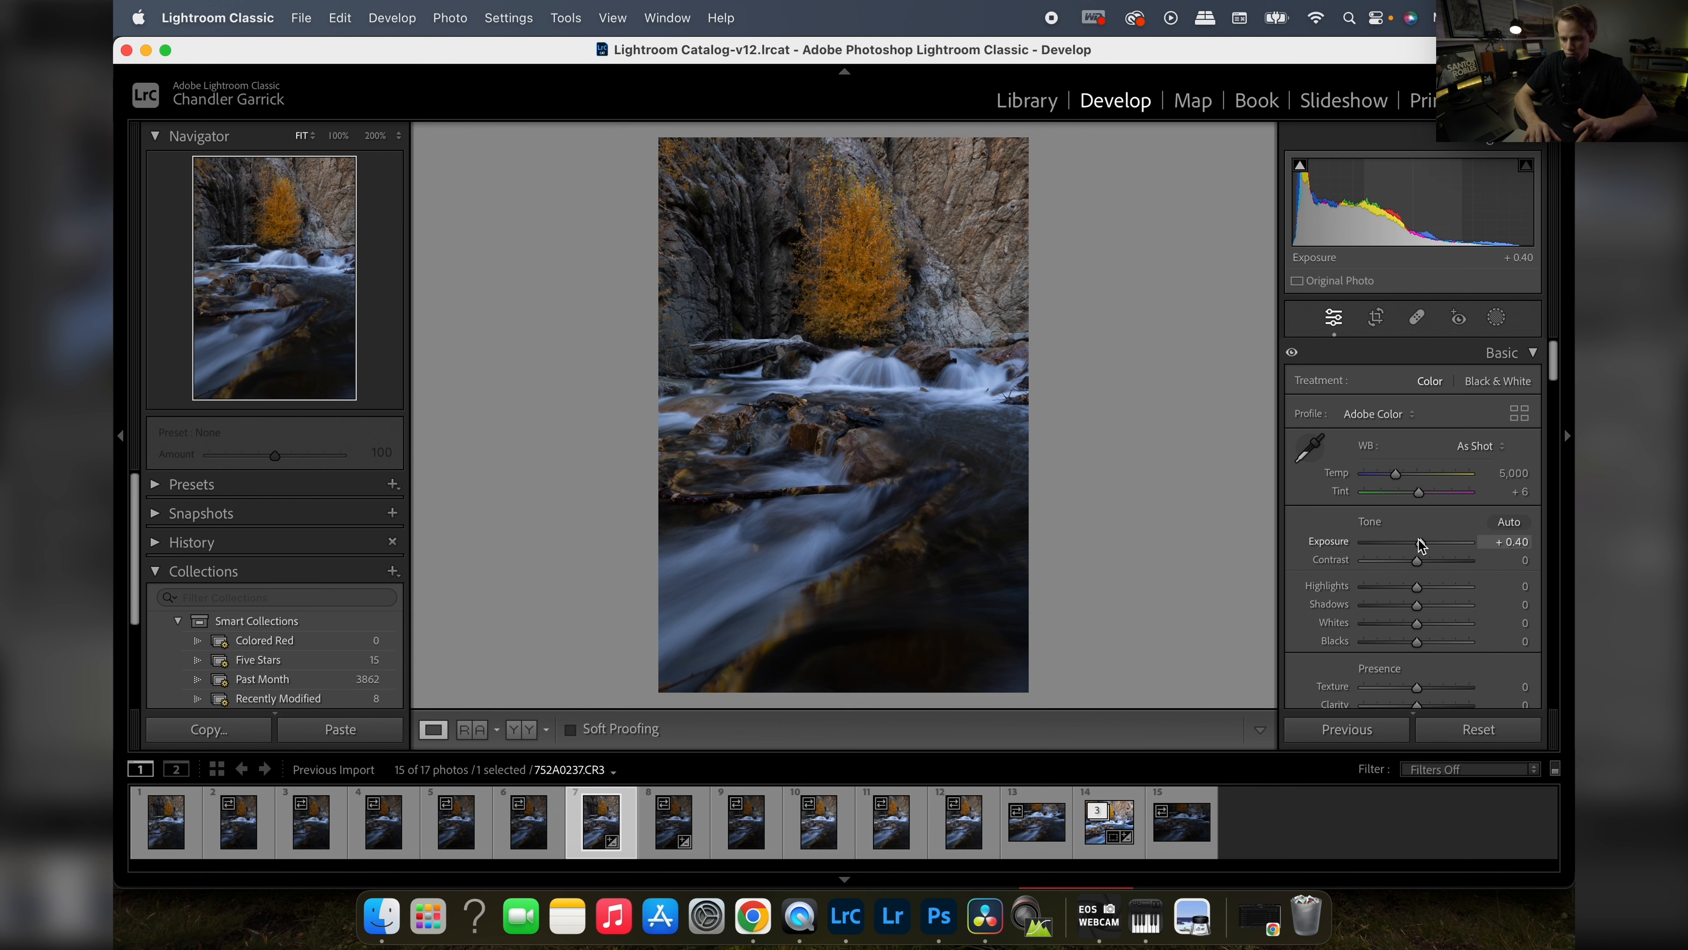
mouse_move(1417, 606)
mouse_down()
mouse_move(1458, 606)
mouse_move(1398, 591)
mouse_up()
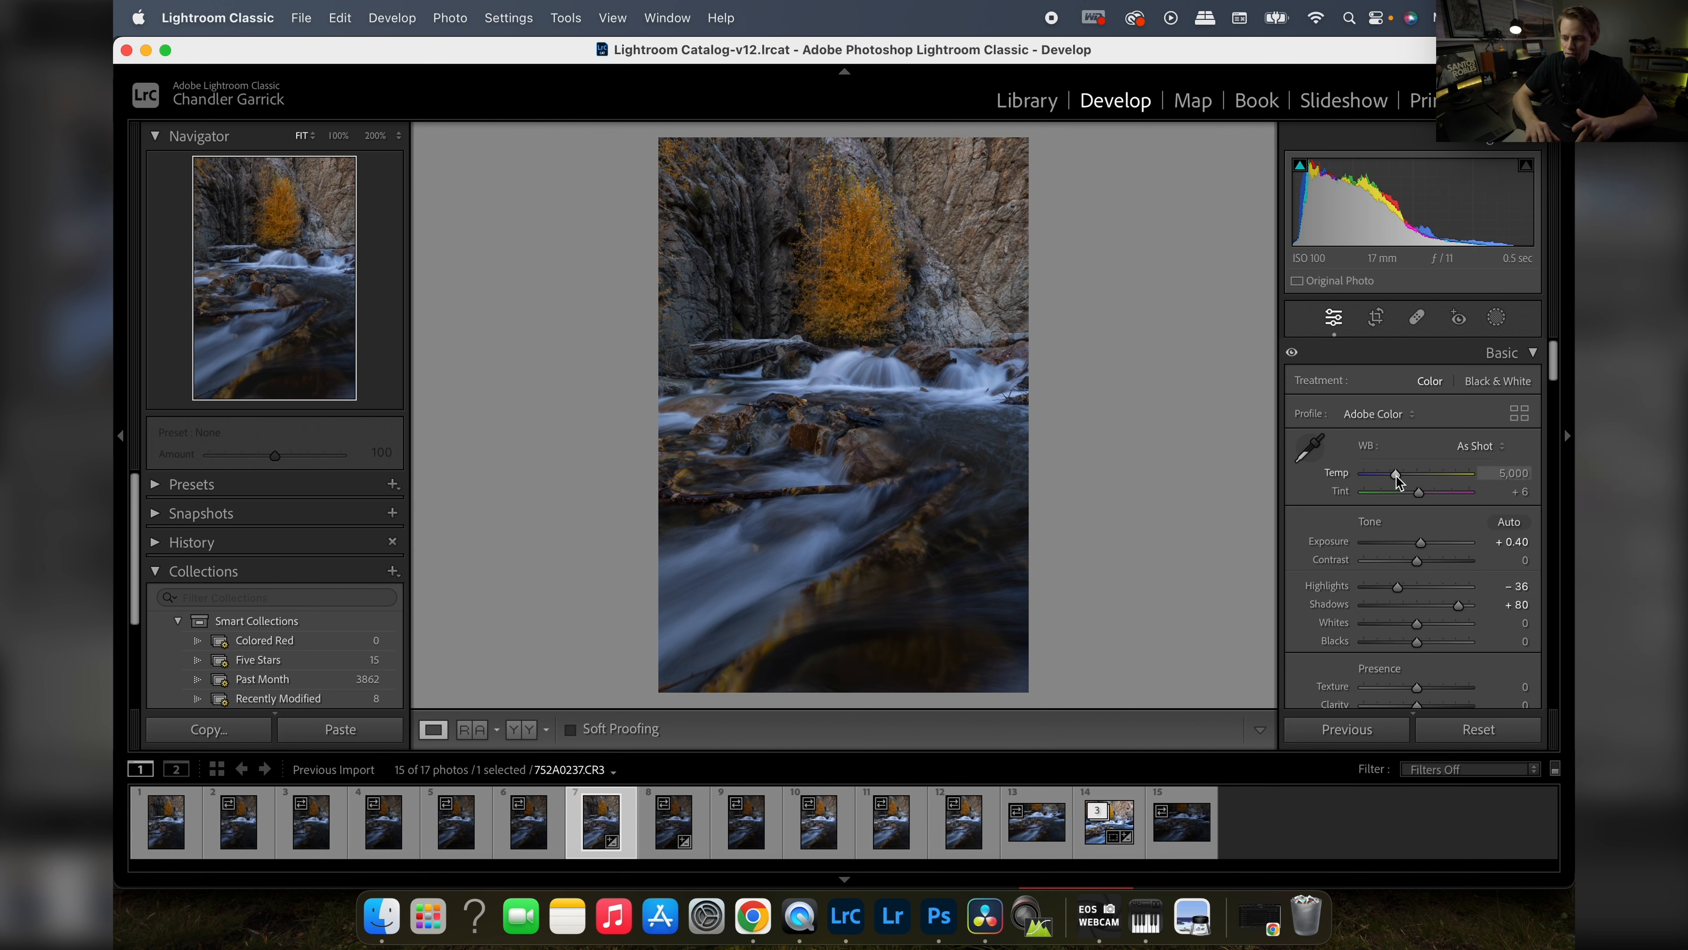
drag(1397, 475, 1403, 476)
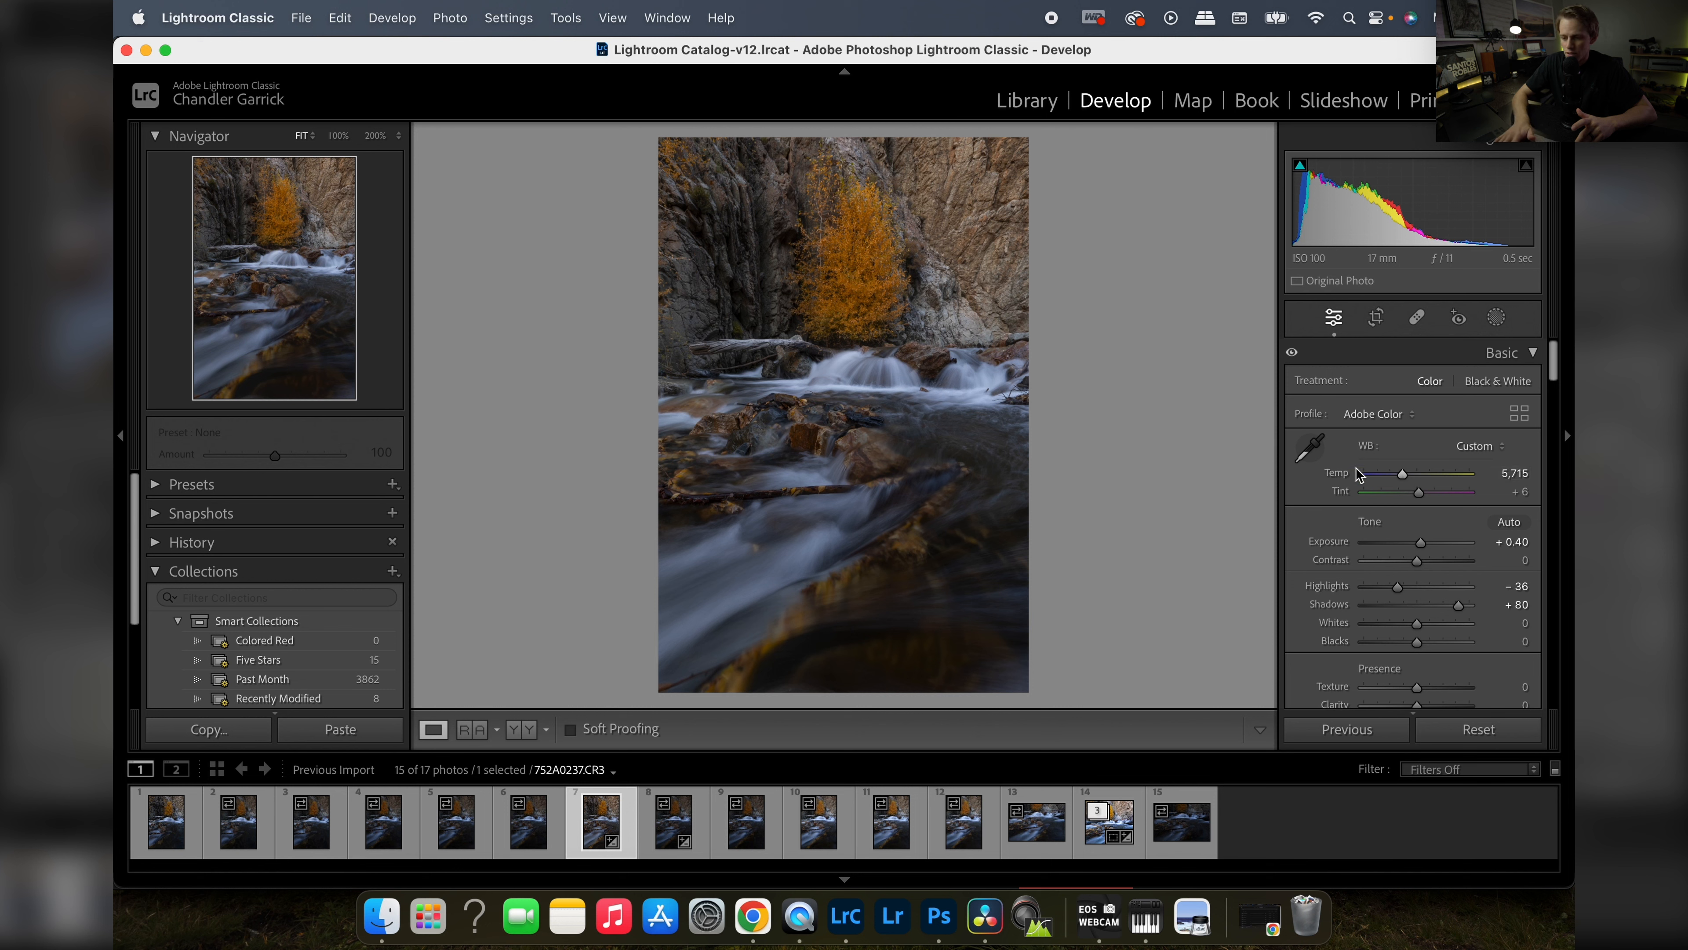
key(backslash)
key(backslash)
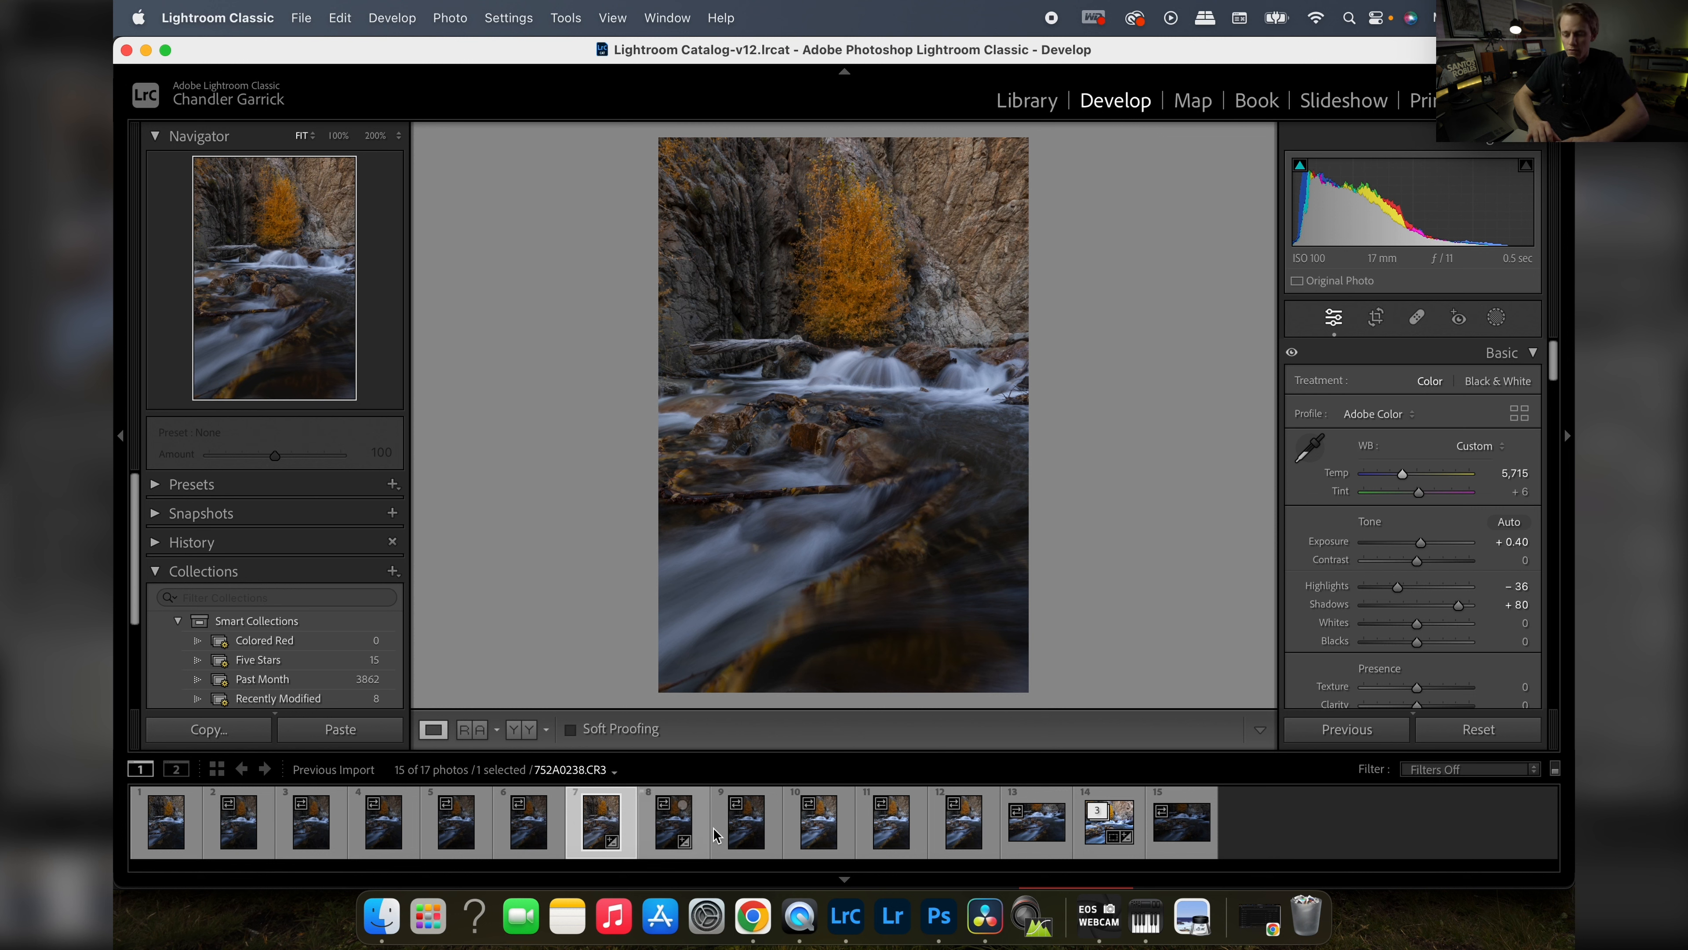
- Synchronize the develop settings of 752A0237.CR3 to the next two photos in the filmstrip, keeping the default sync options
shift+click(749, 834)
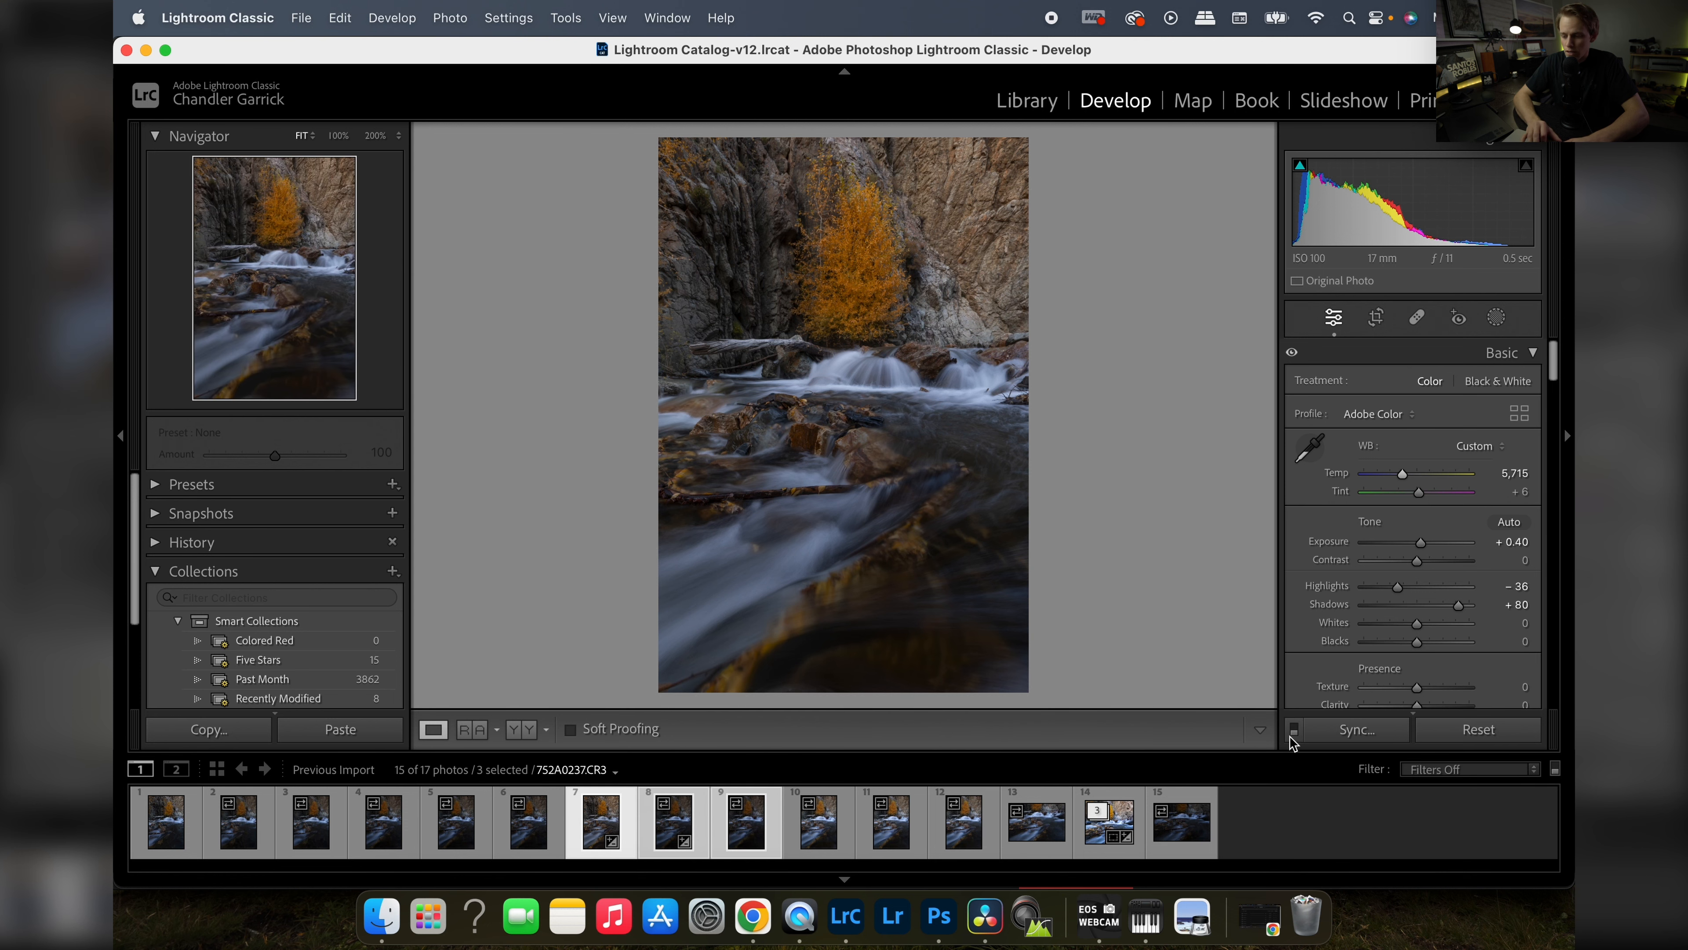
click(1353, 731)
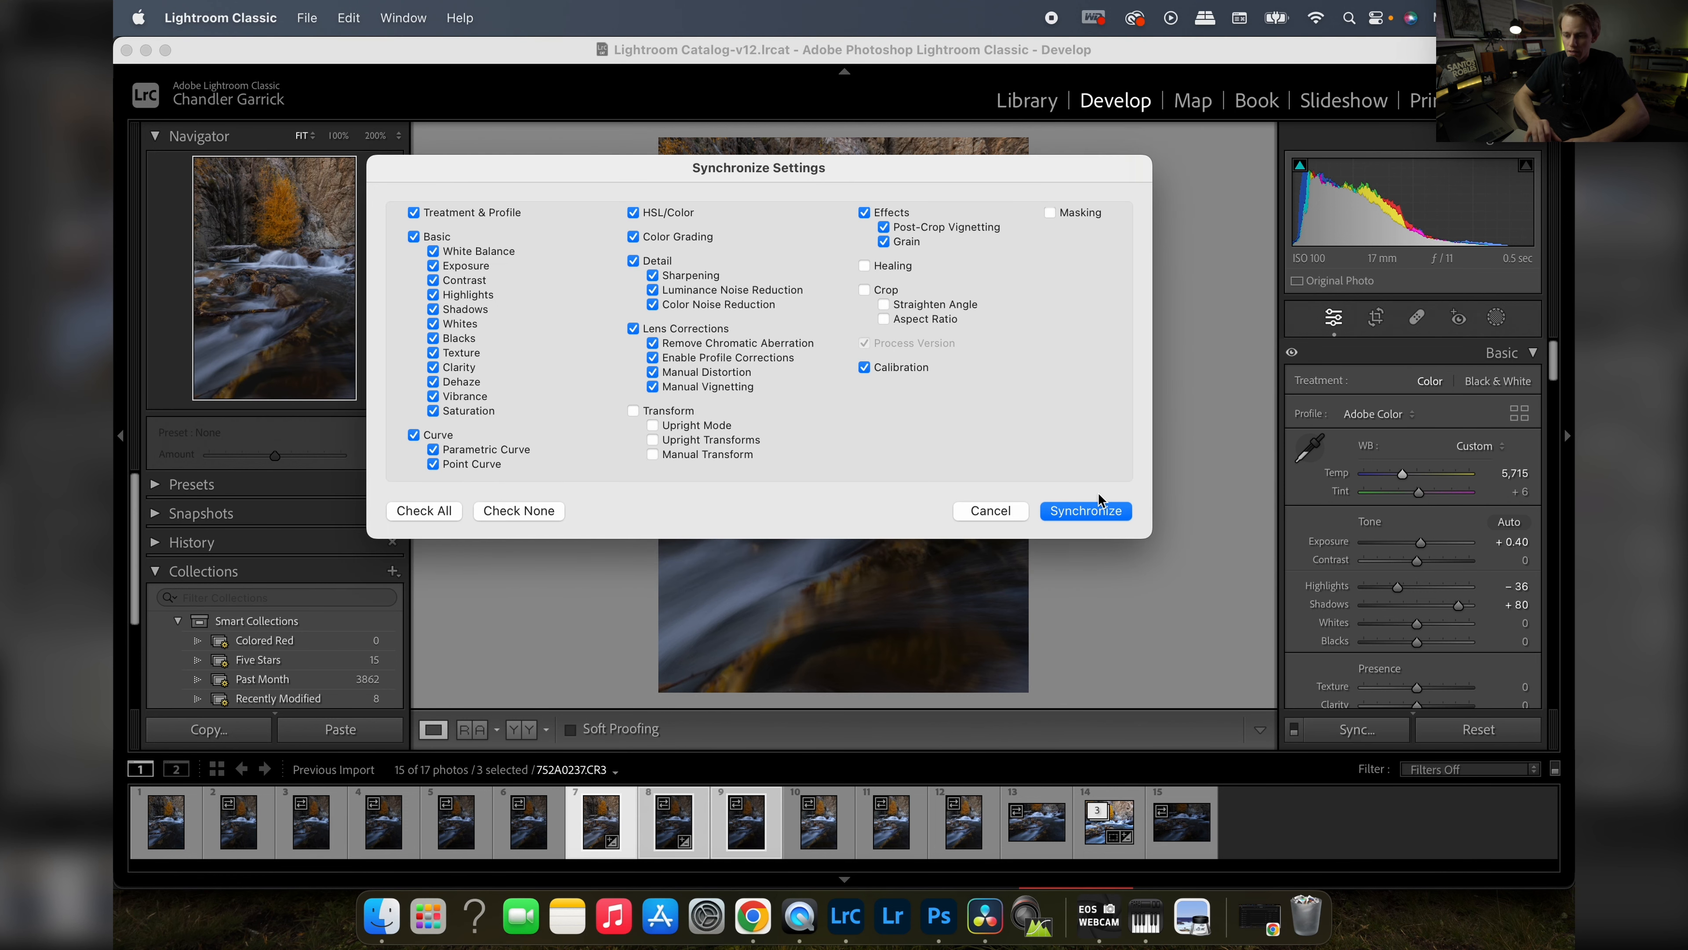
click(1098, 510)
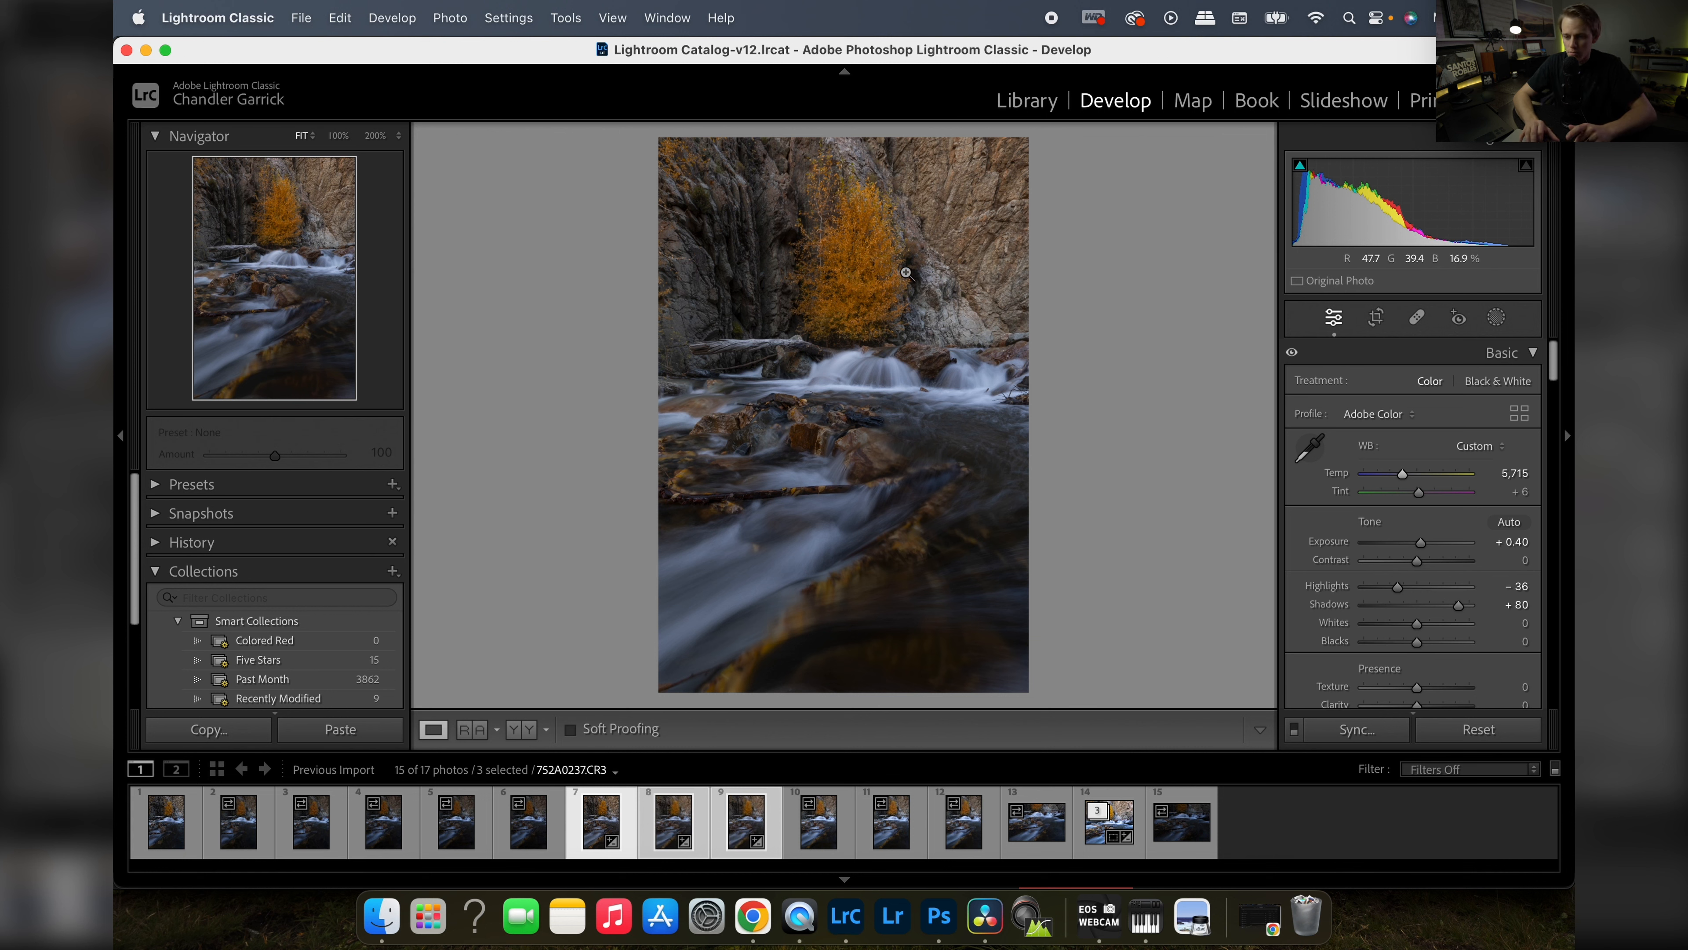
- Open the three selected photos together as layers in Photoshop
click(748, 835)
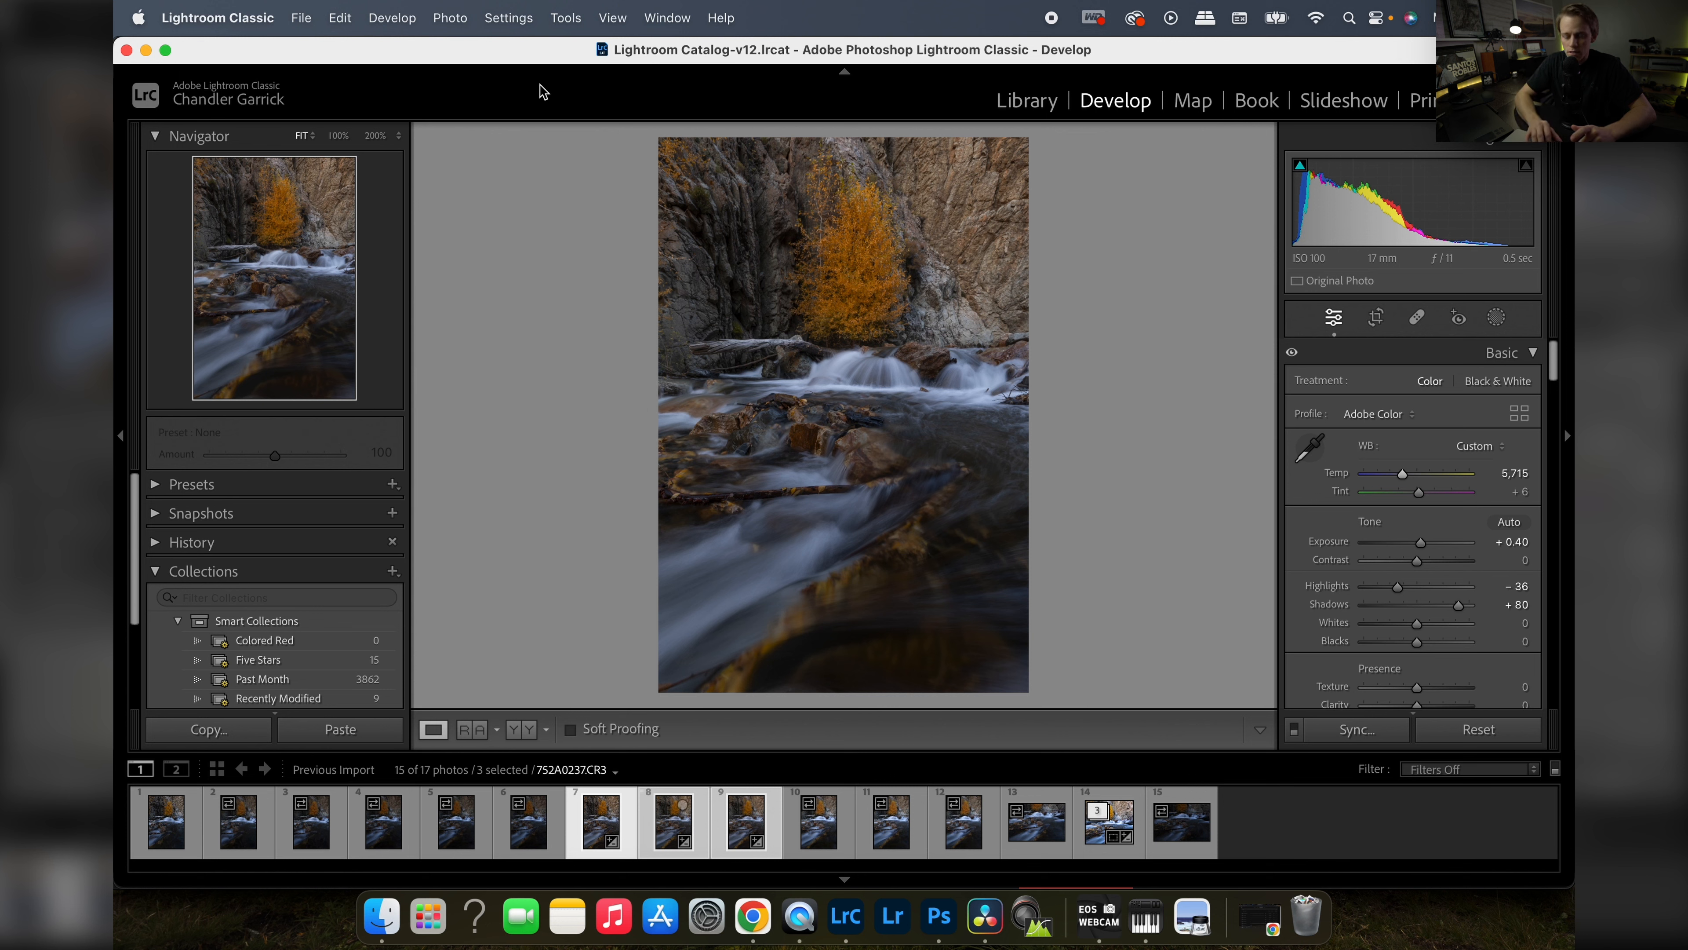
click(454, 20)
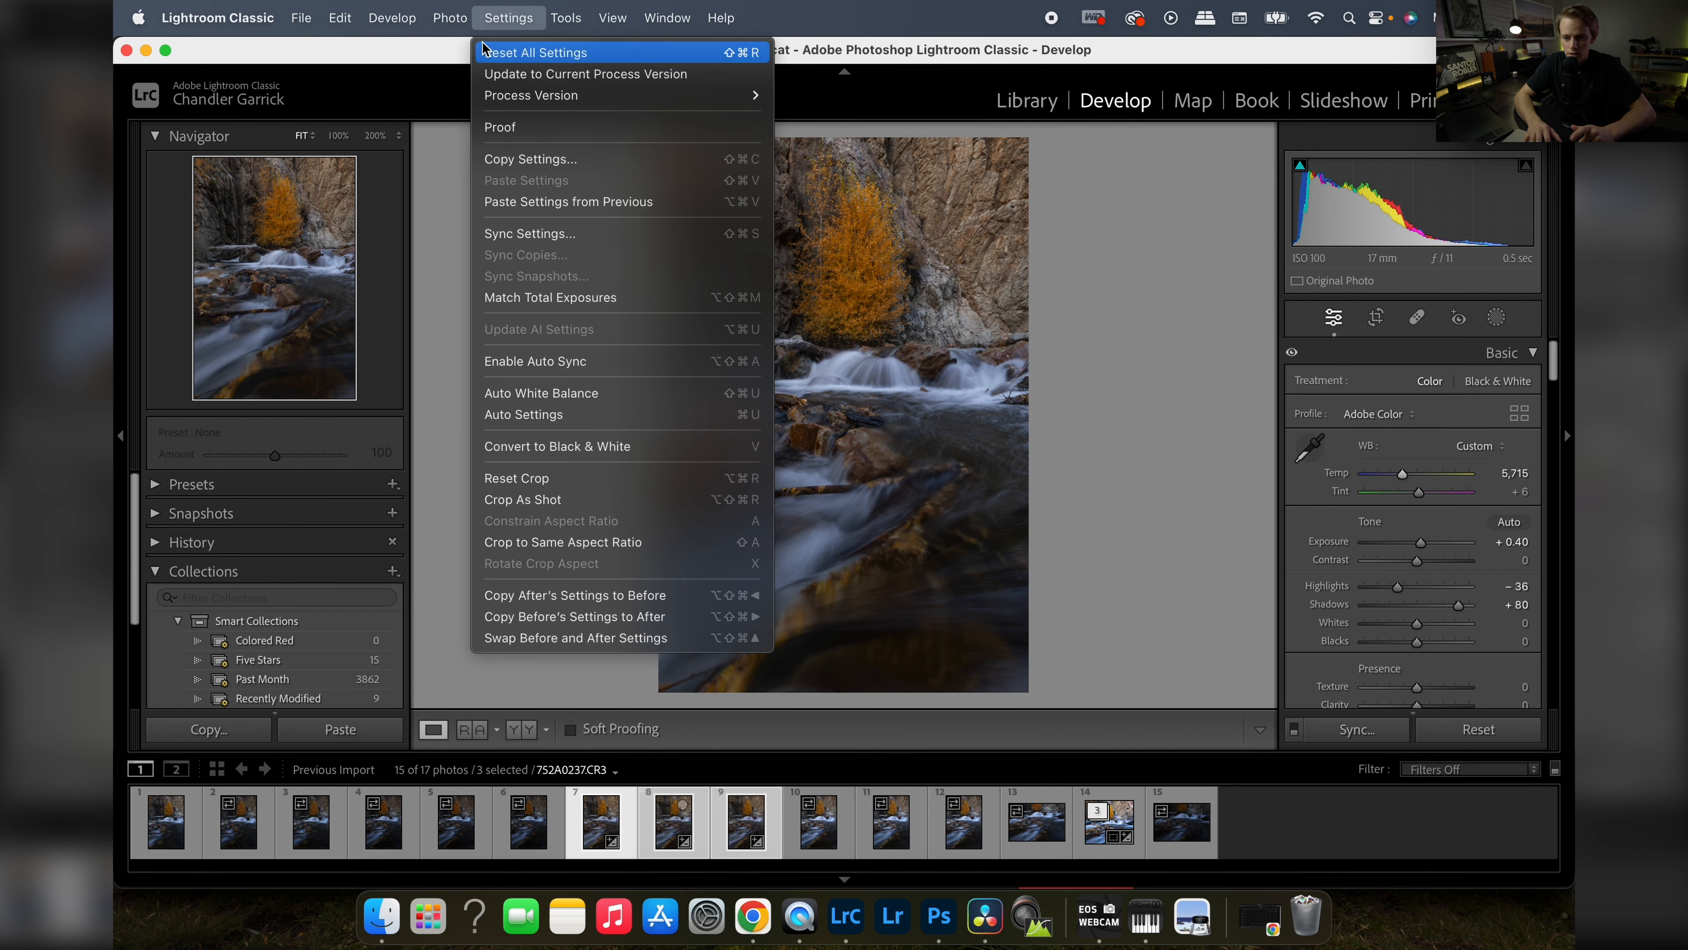
mouse_move(477, 150)
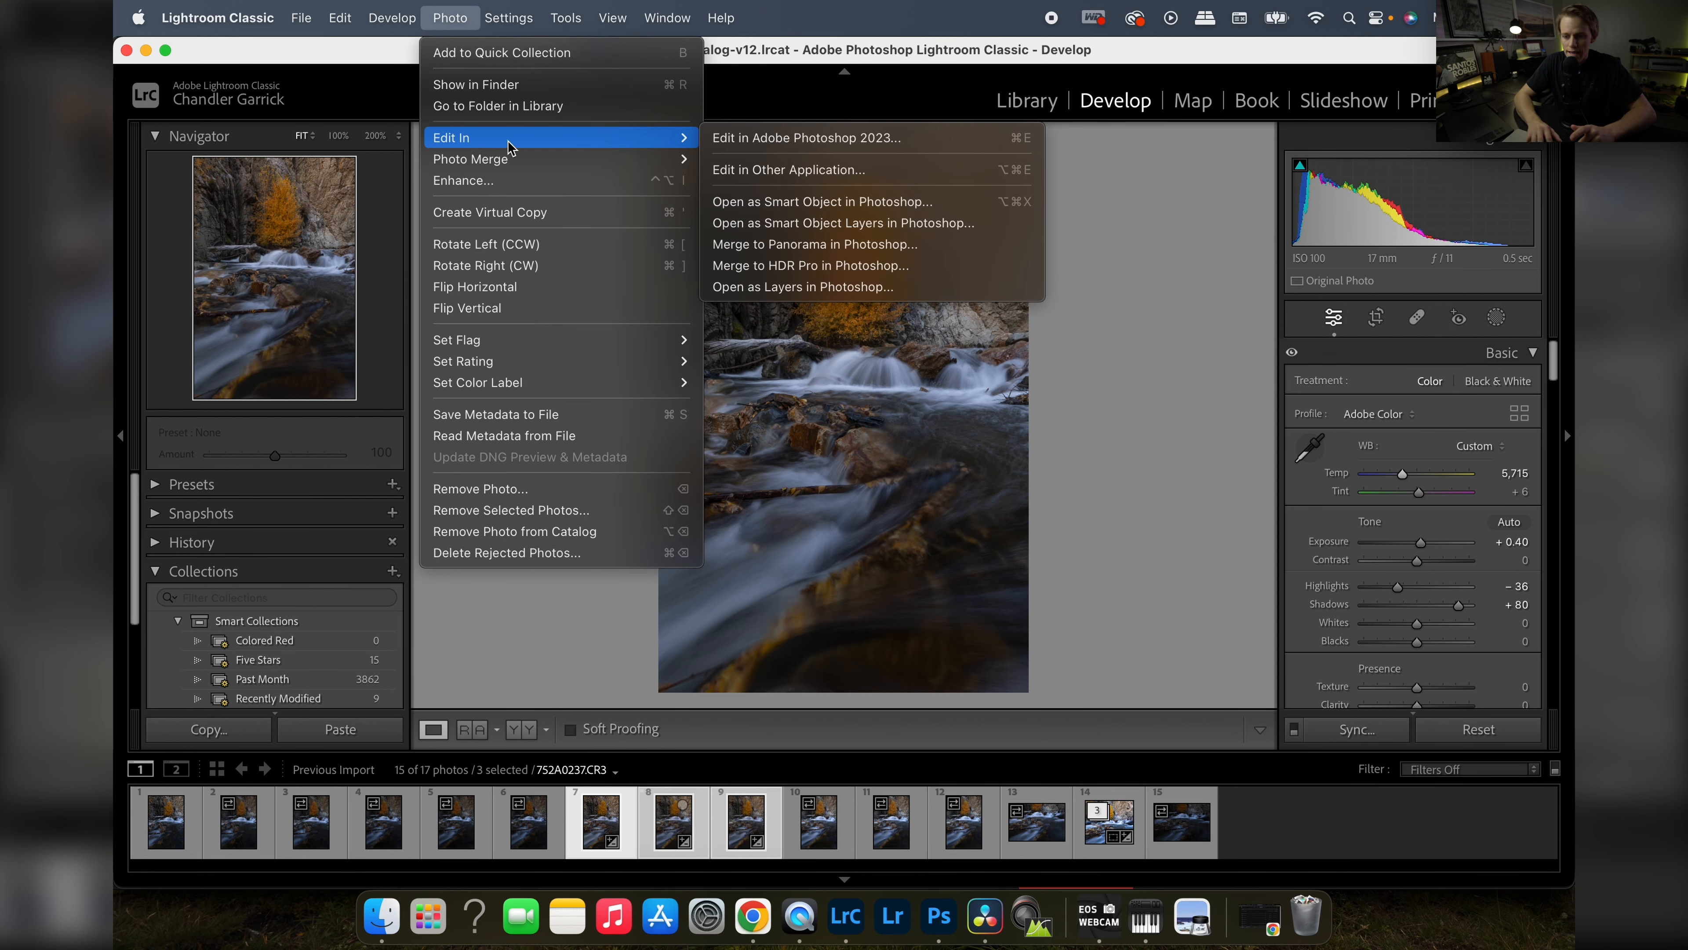
click(770, 288)
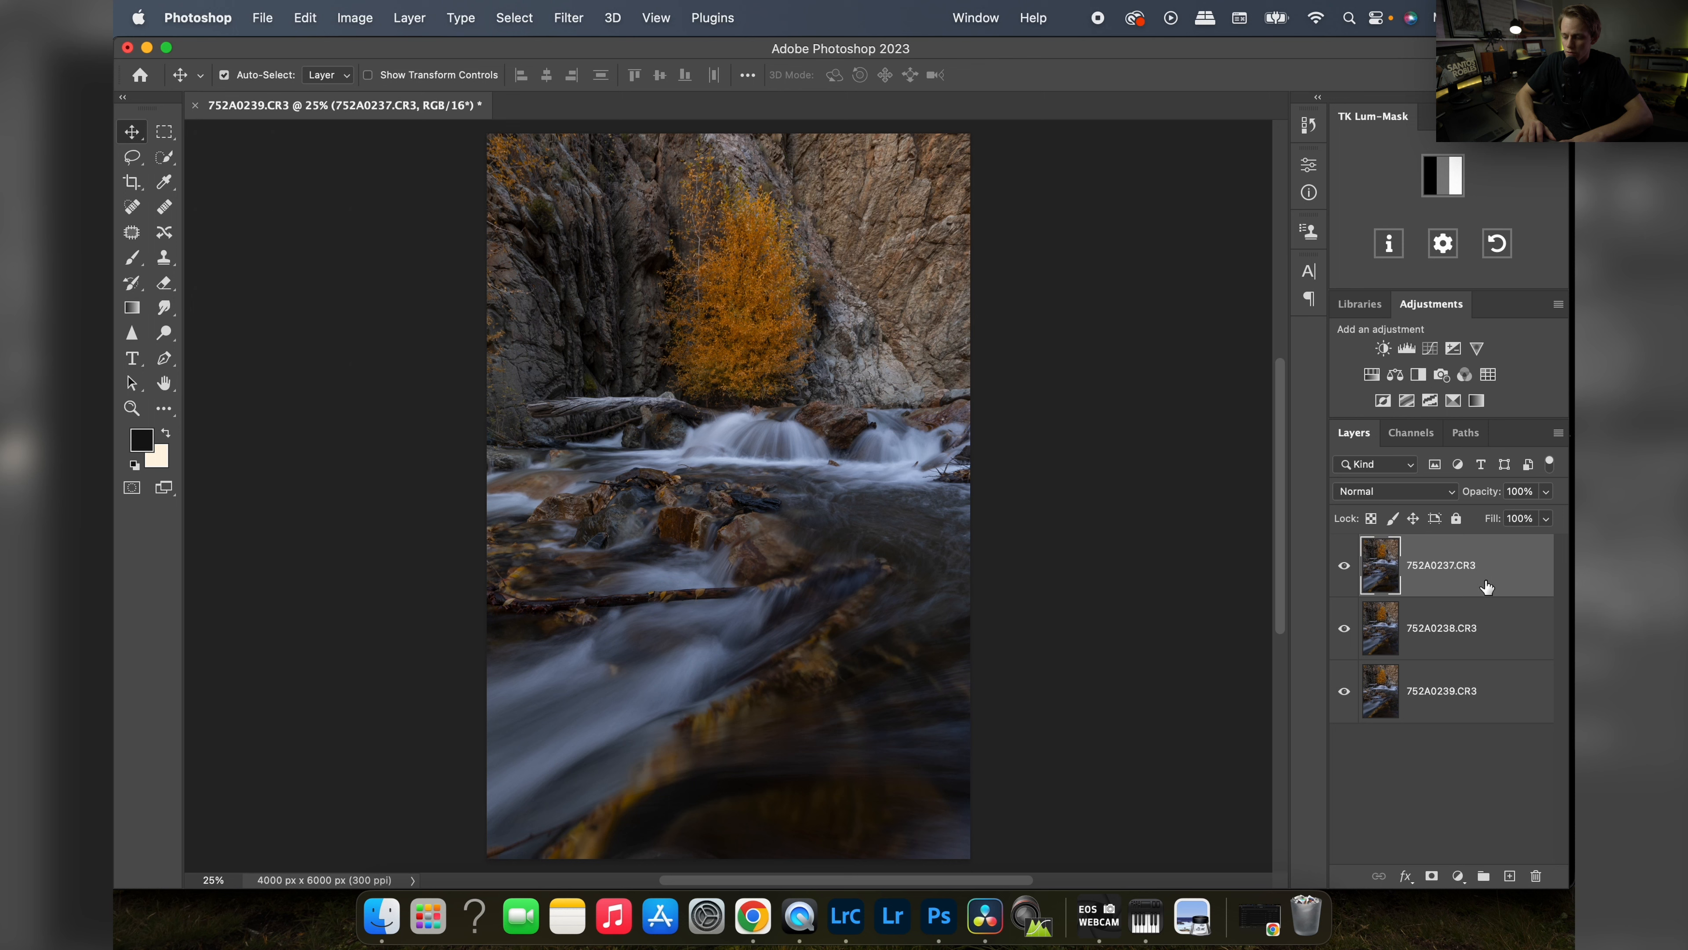
- Auto-align all three photo layers using the Auto projection, without lens correction
shift+click(1503, 701)
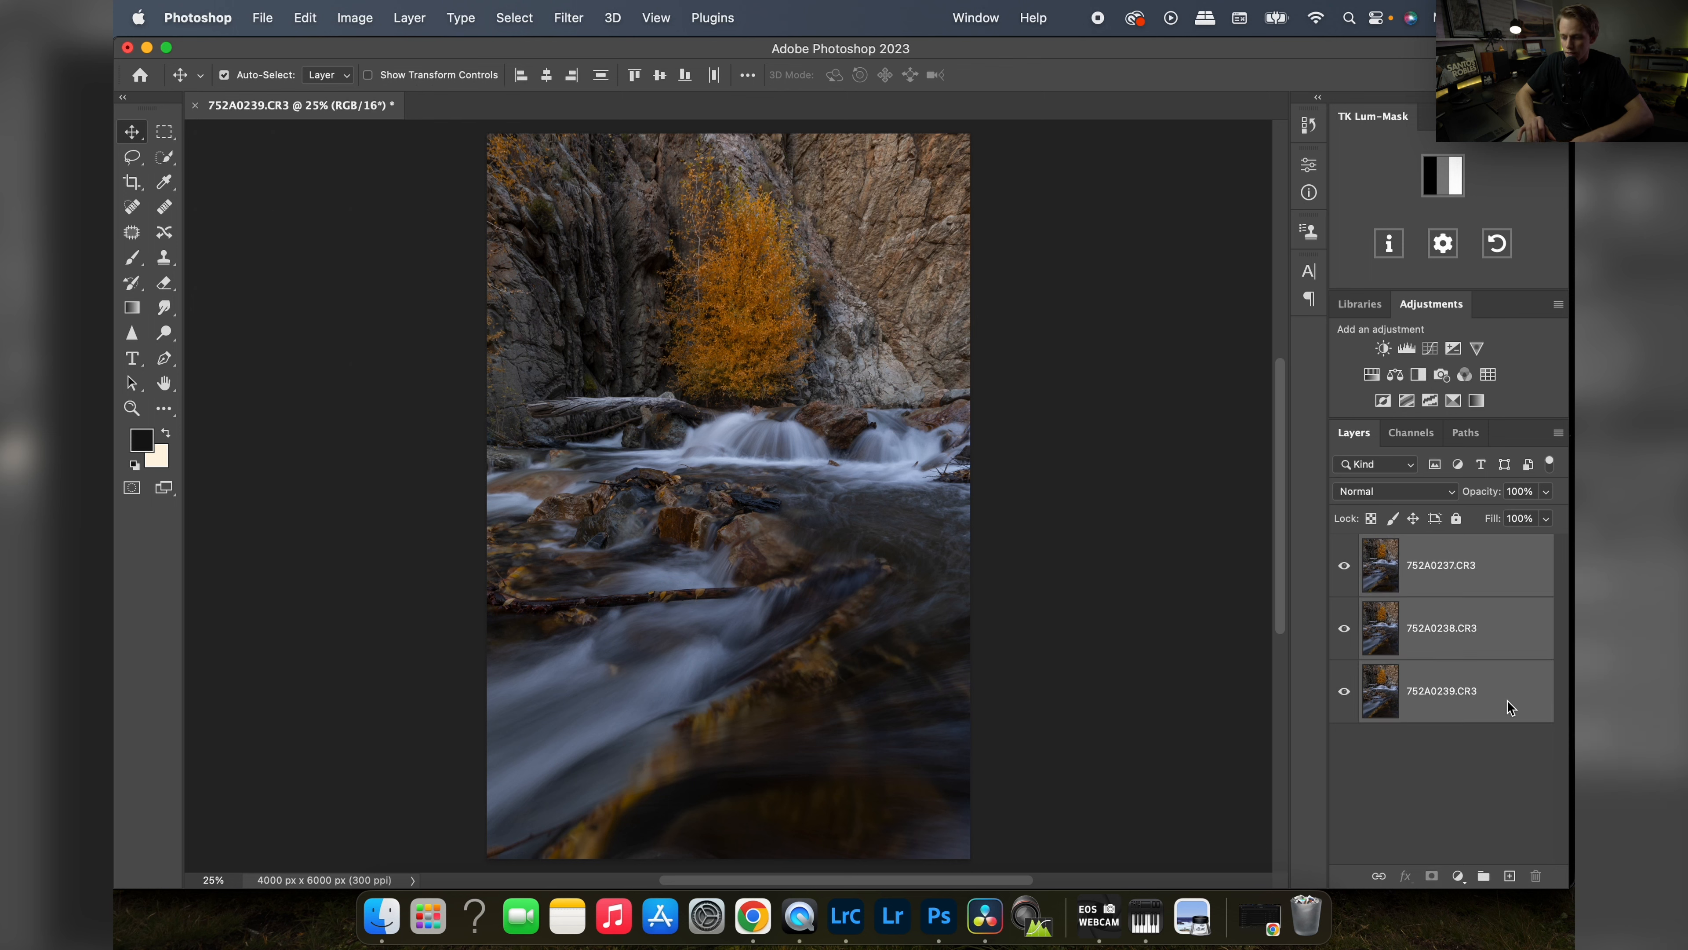
click(301, 26)
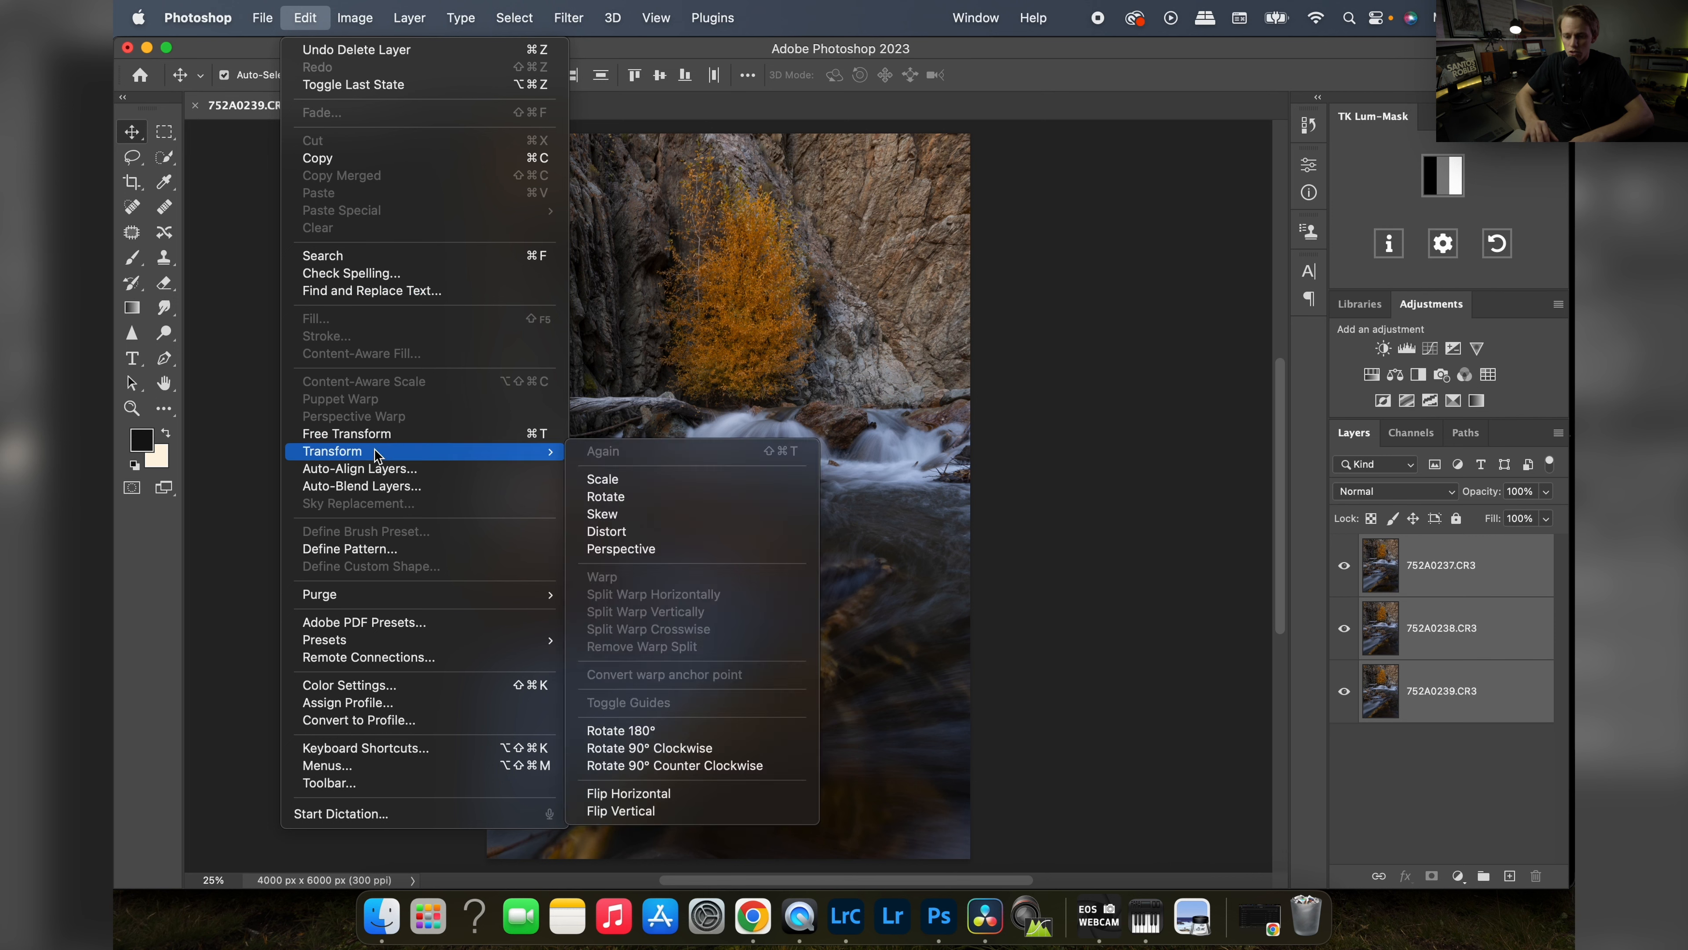
click(382, 474)
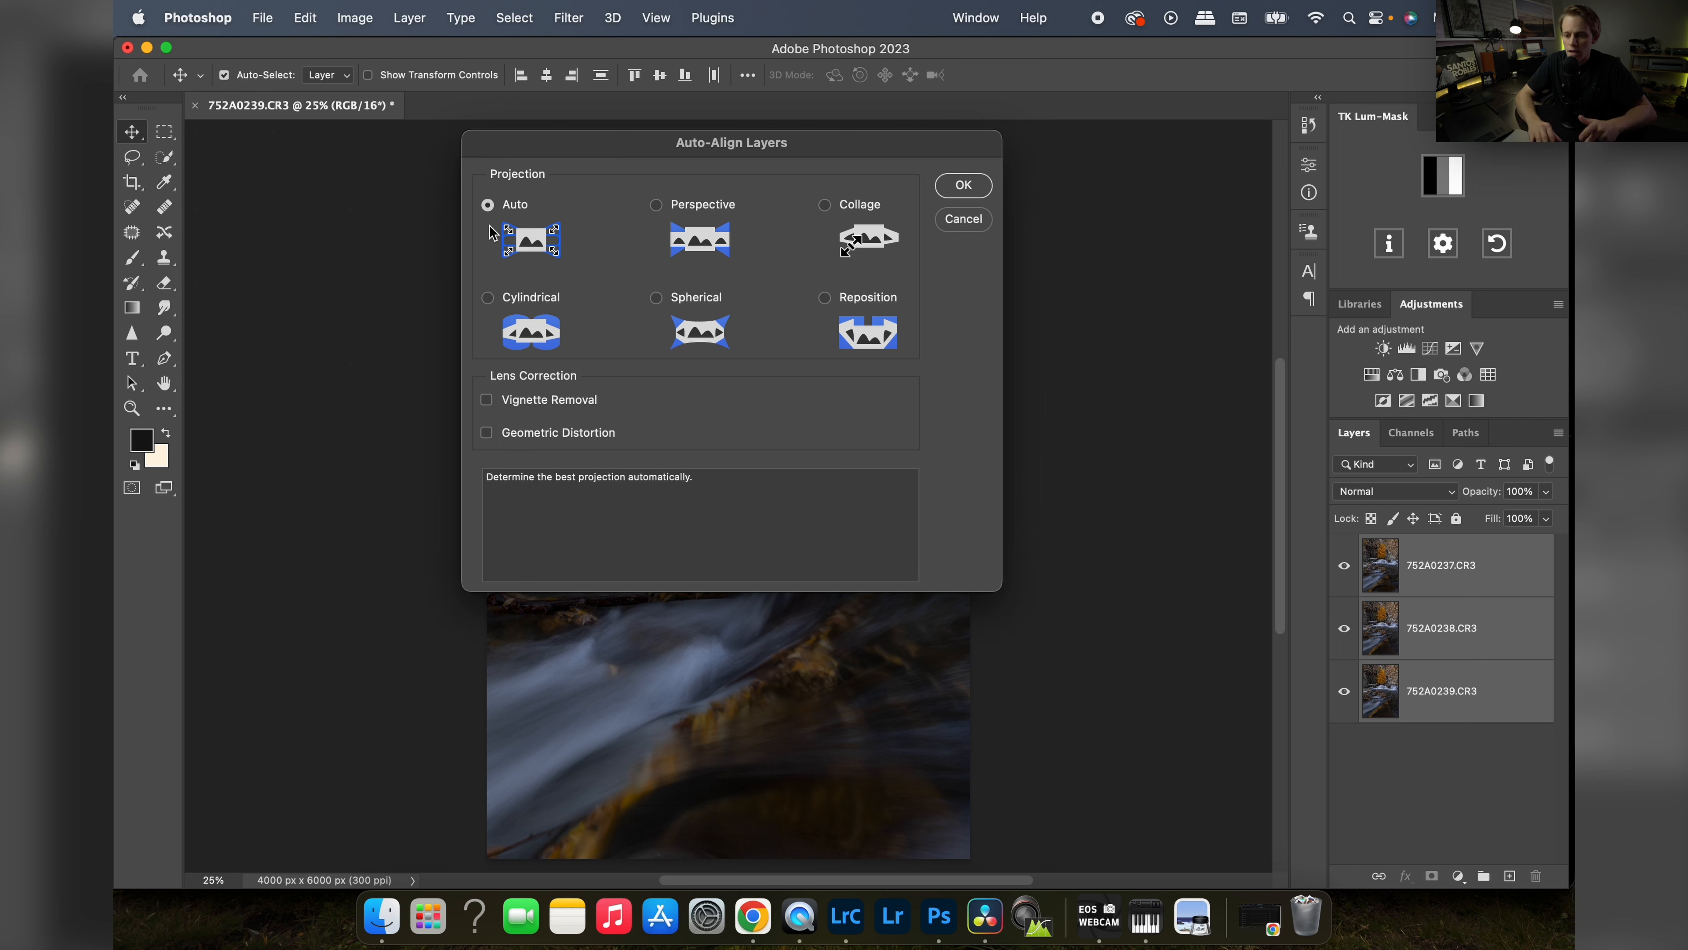
click(960, 185)
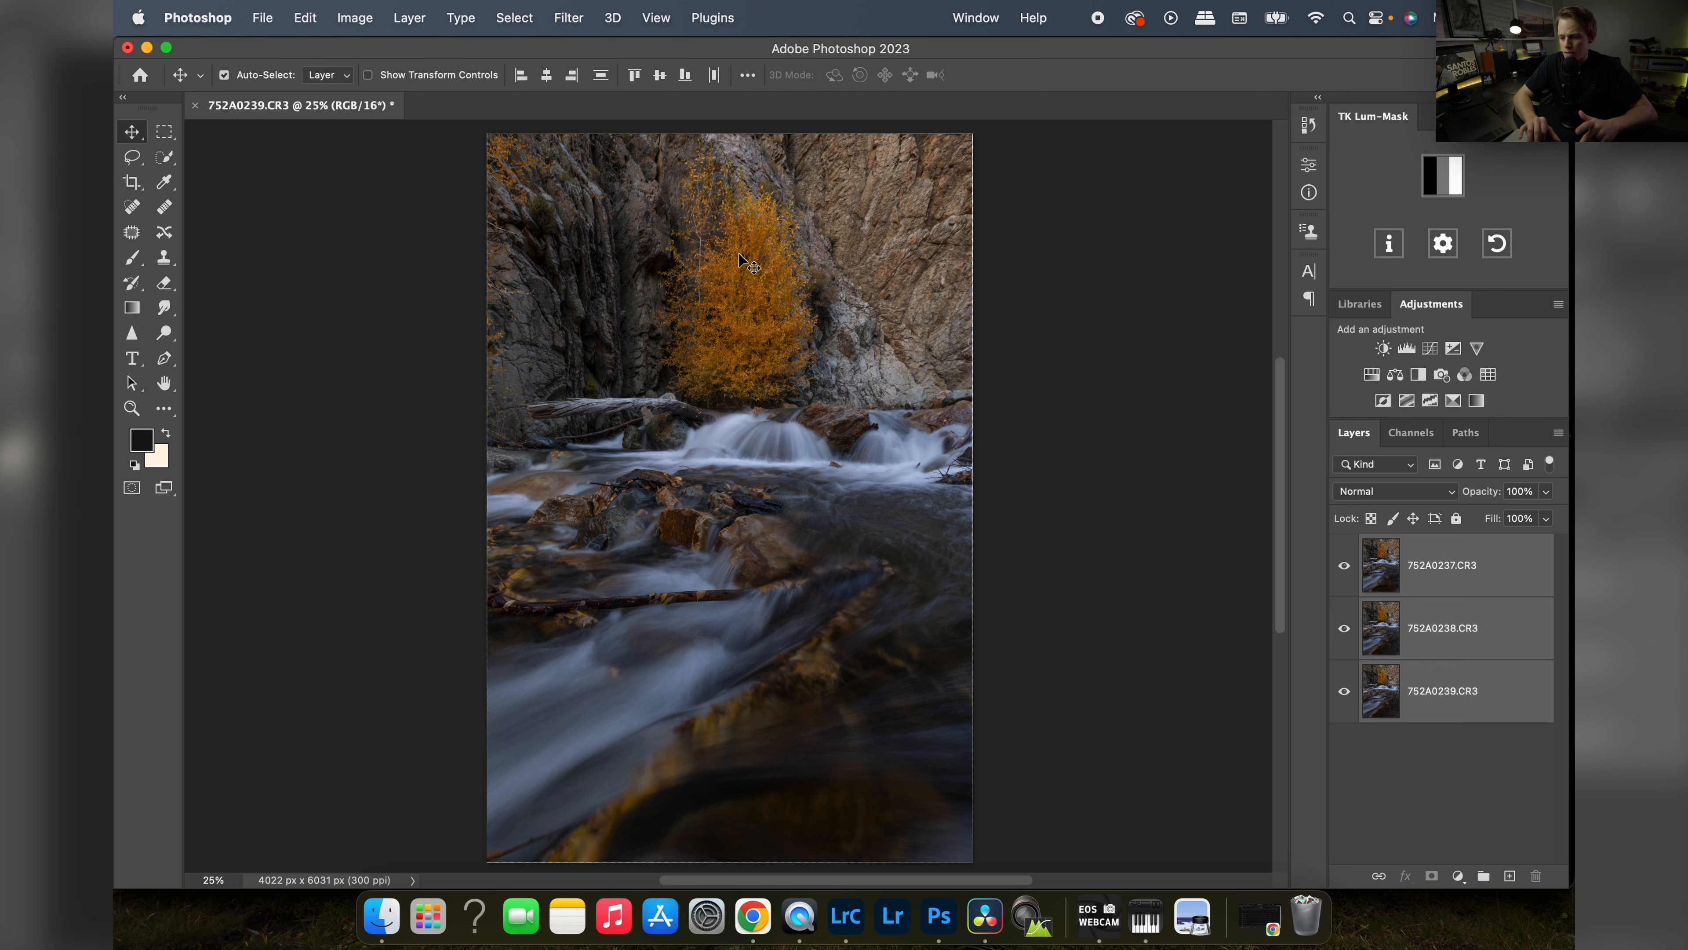
- Auto-blend the aligned layers with Stack Images, Seamless Tones and Colors and Content Aware Fill, and inspect the stream in the blend
click(303, 20)
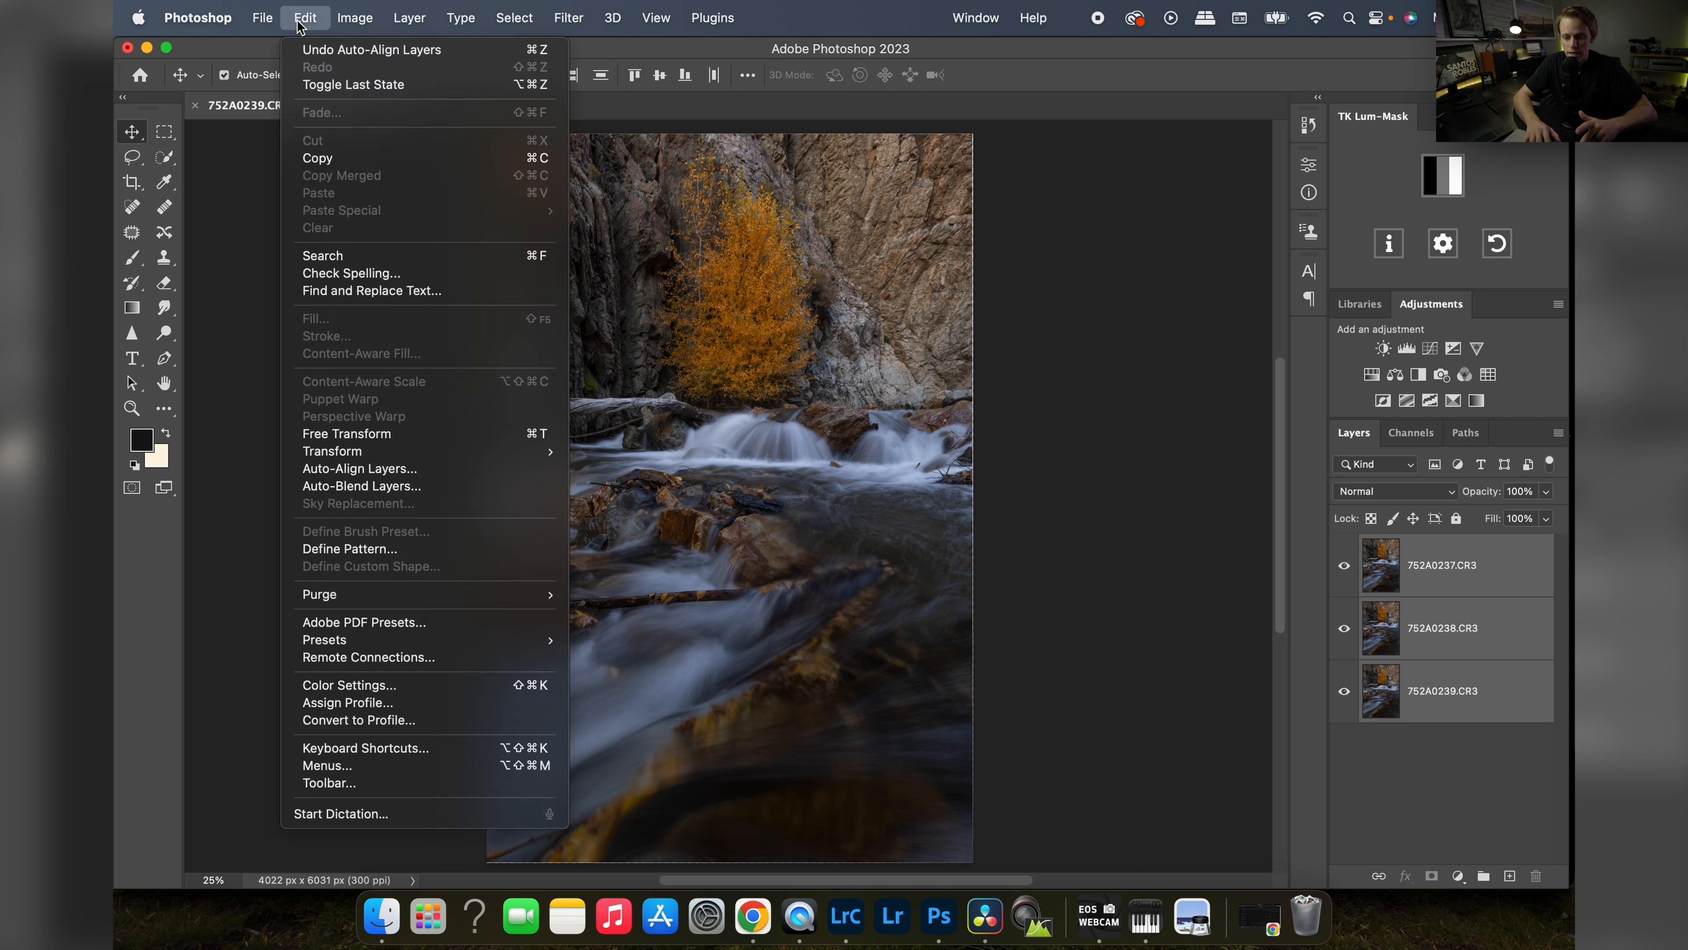
click(425, 490)
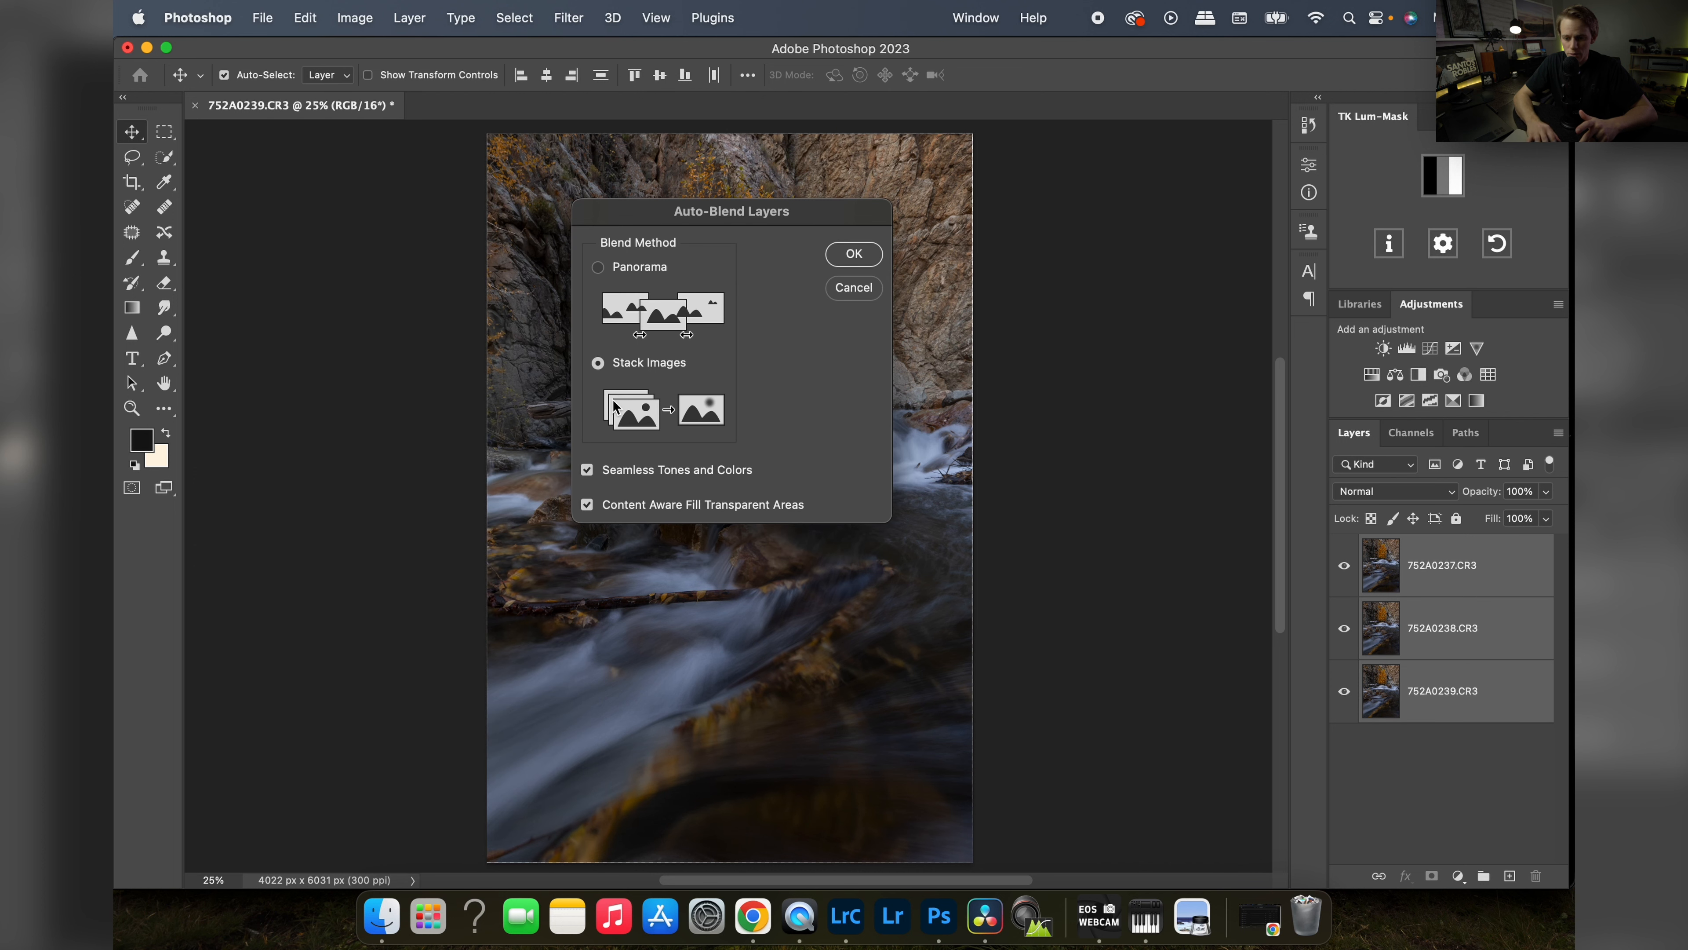
click(853, 255)
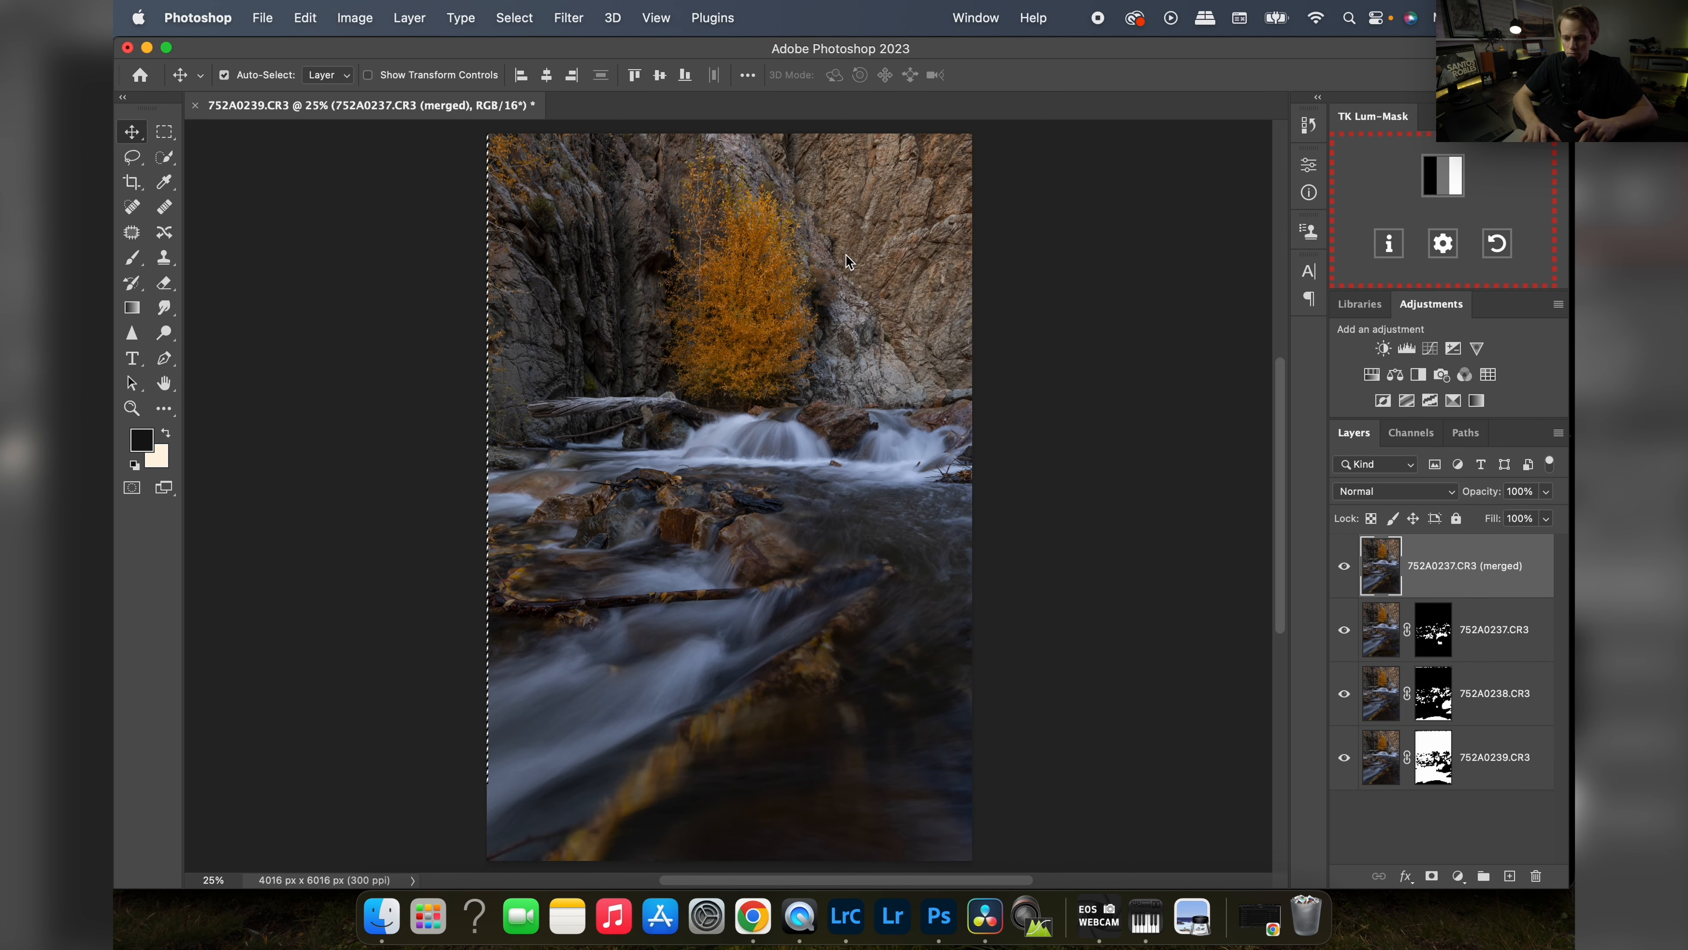
scroll(992, 632, up, 6)
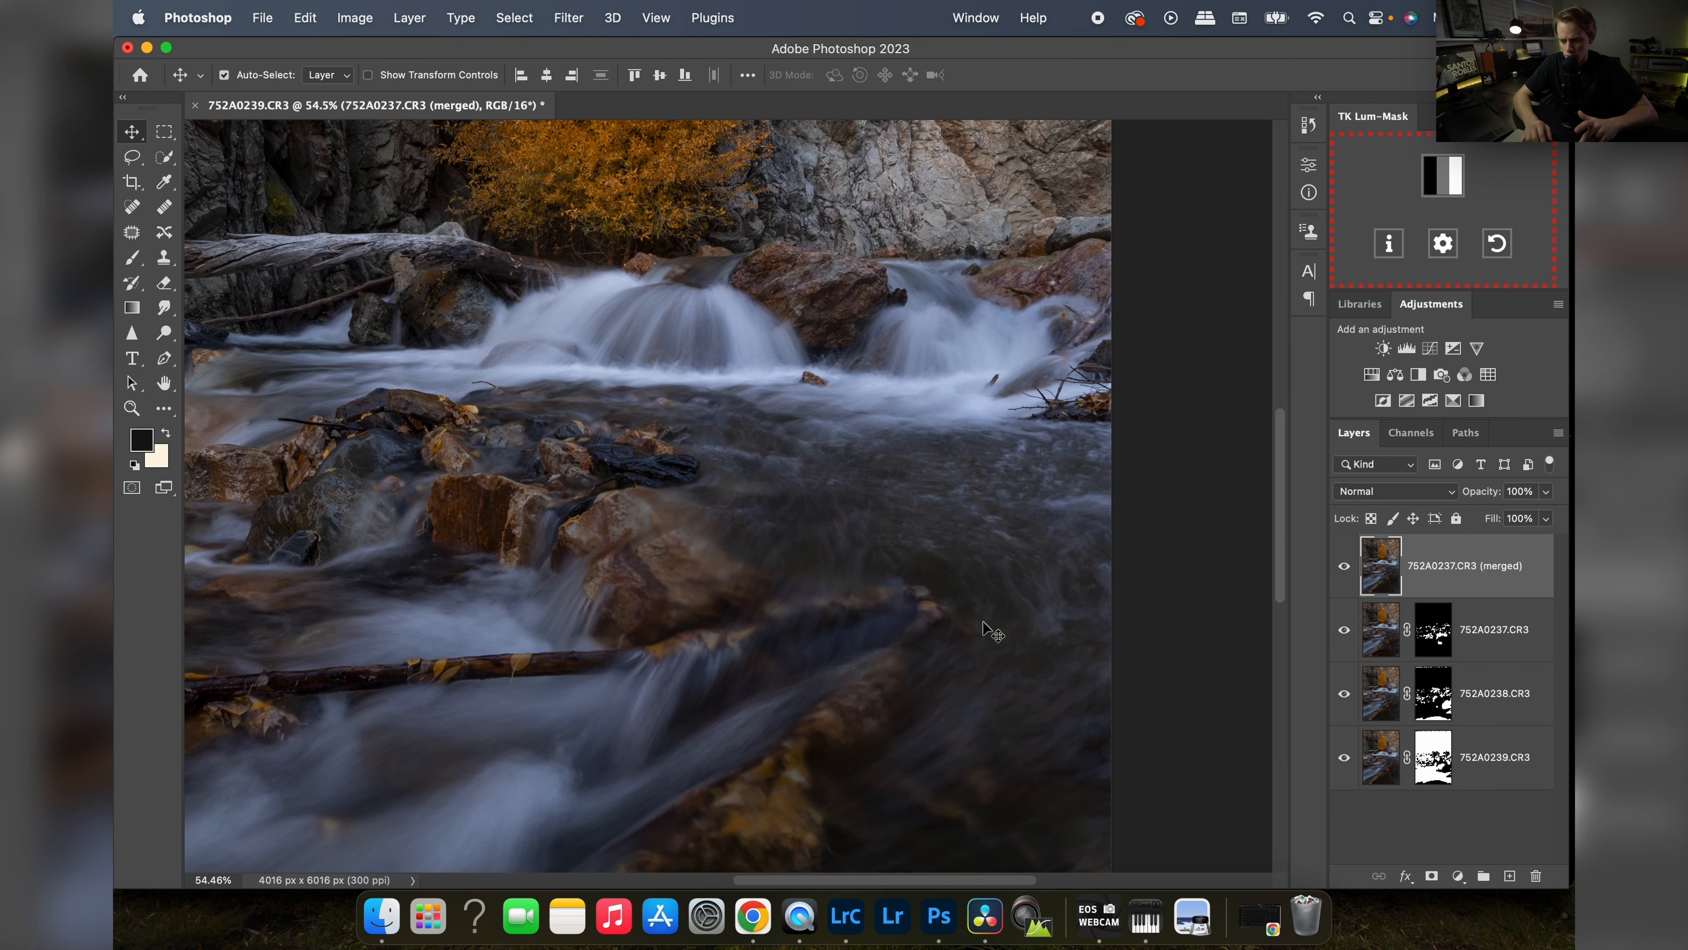
scroll(992, 631, up, 1)
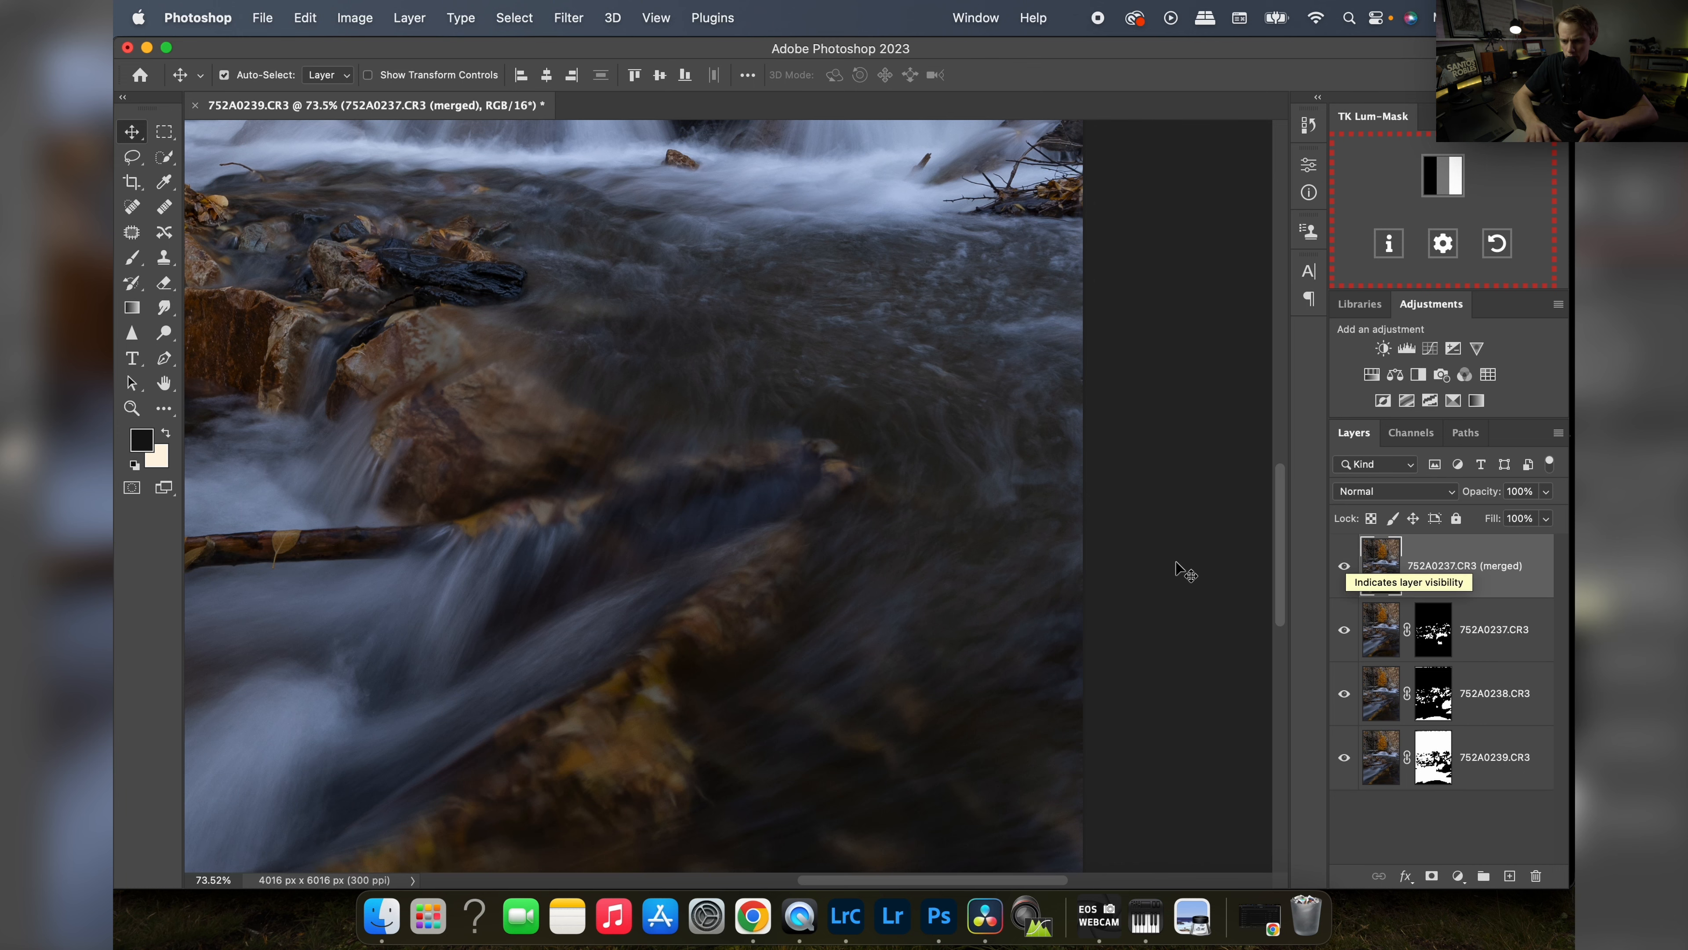
scroll(876, 596, down, 3)
scroll(871, 593, down, 4)
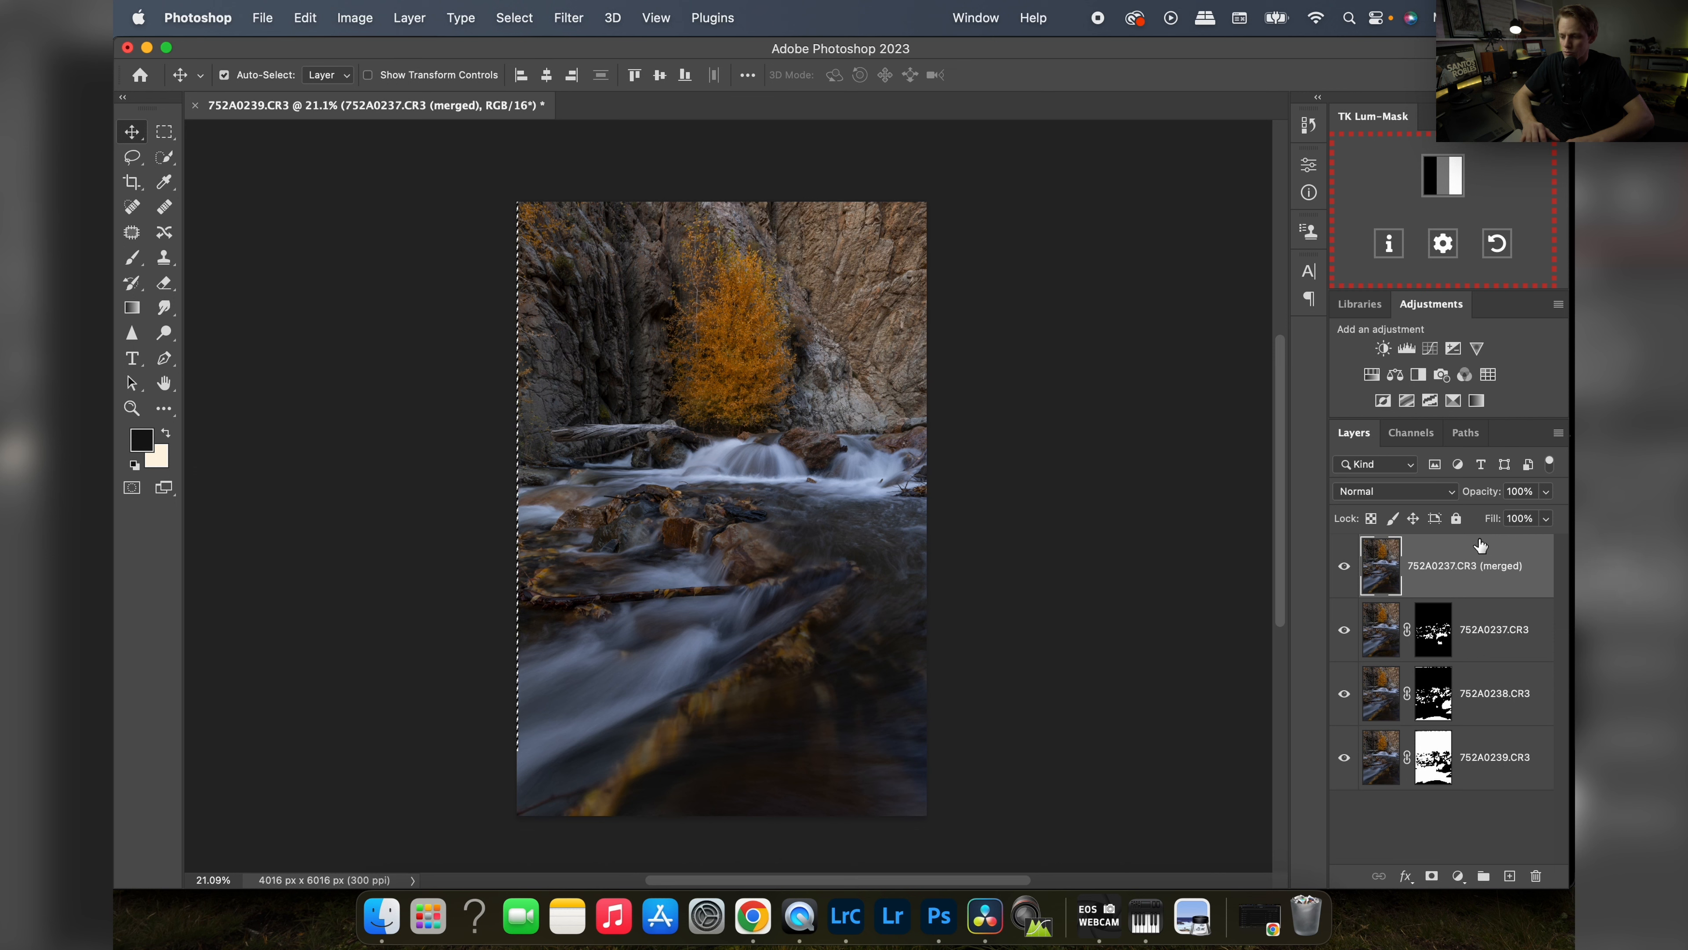
- Duplicate the merged layer and add an empty layer above the copy
key(super+alt+shift+n)
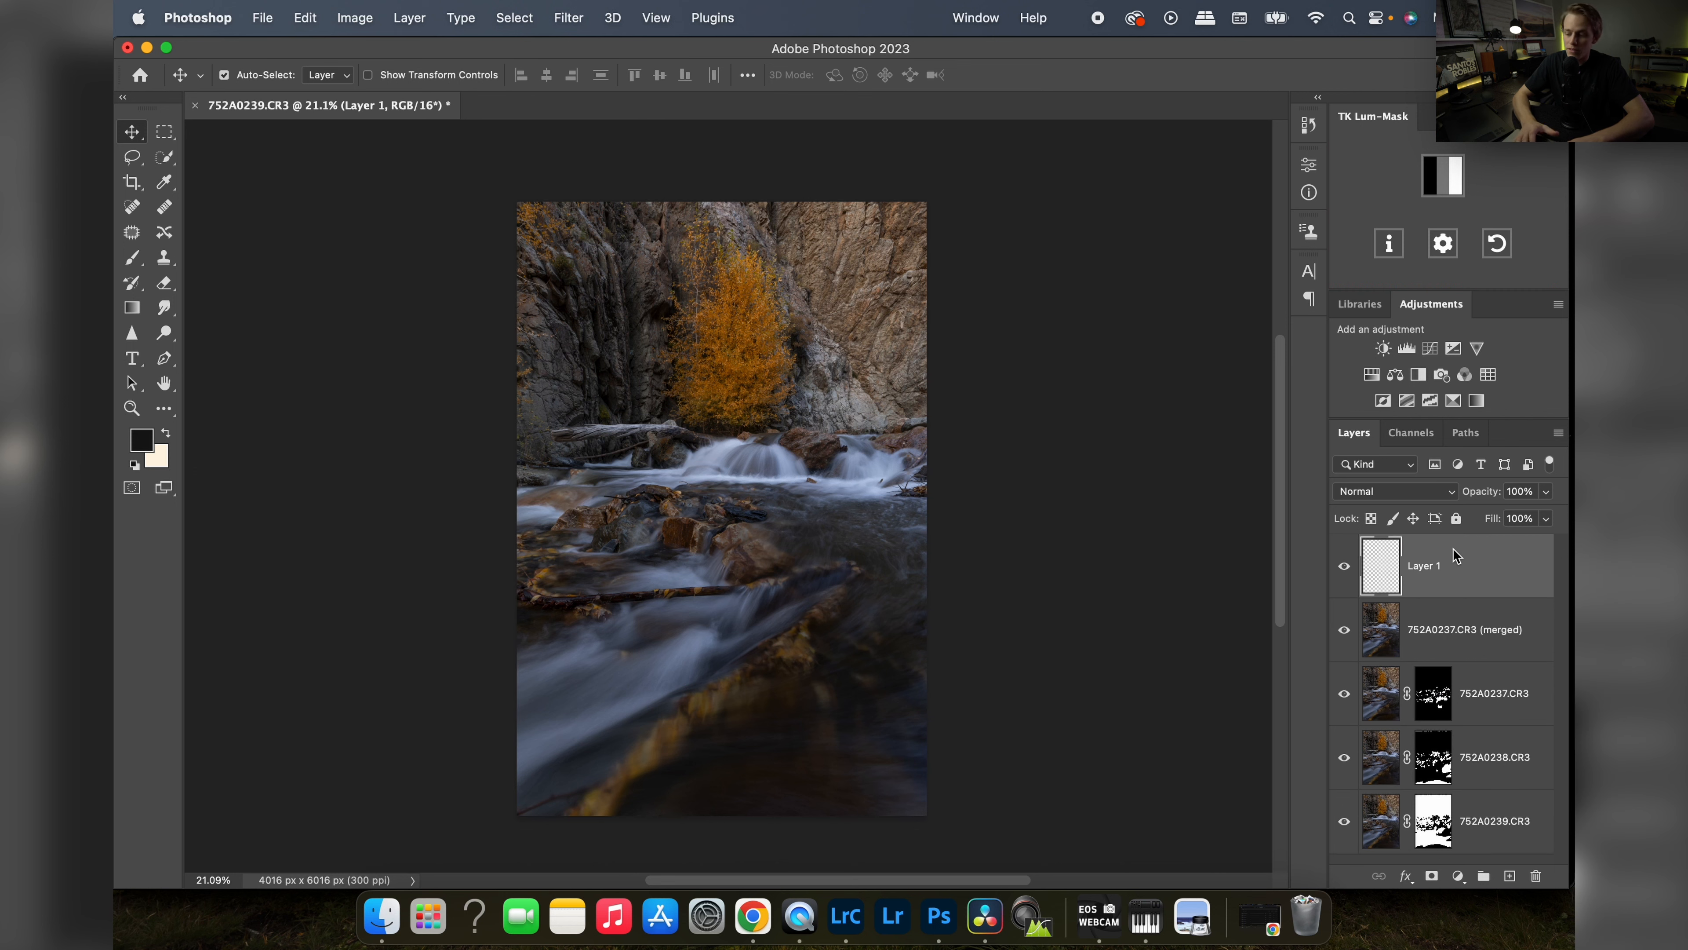
key(super+z)
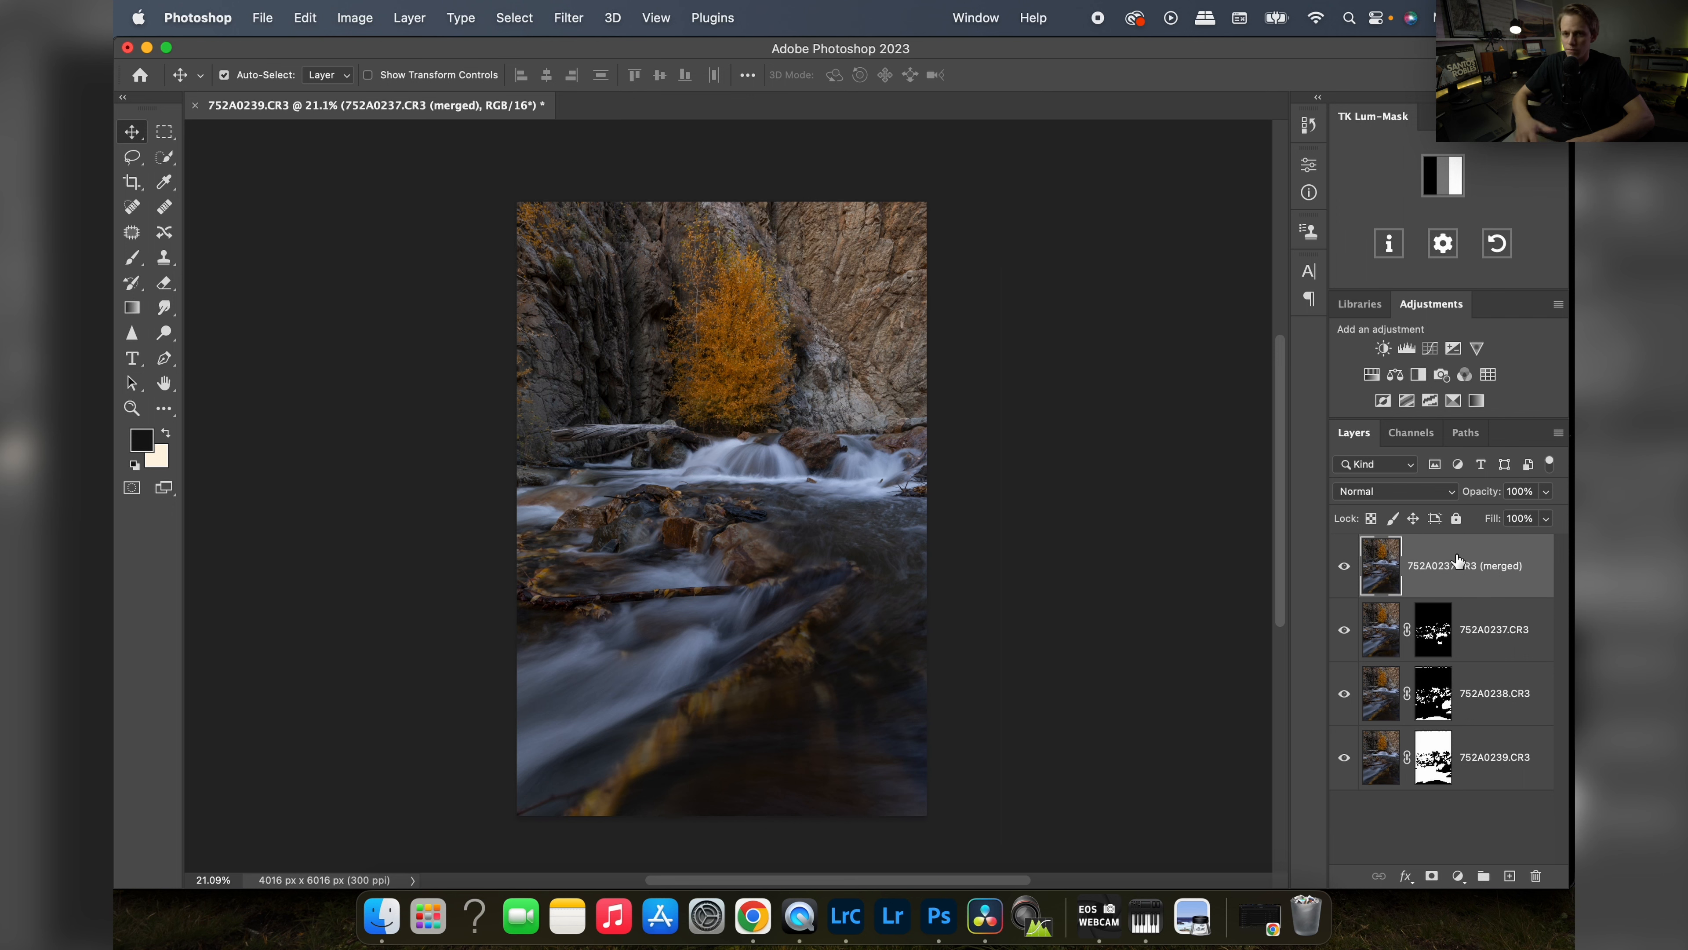
key(super+j)
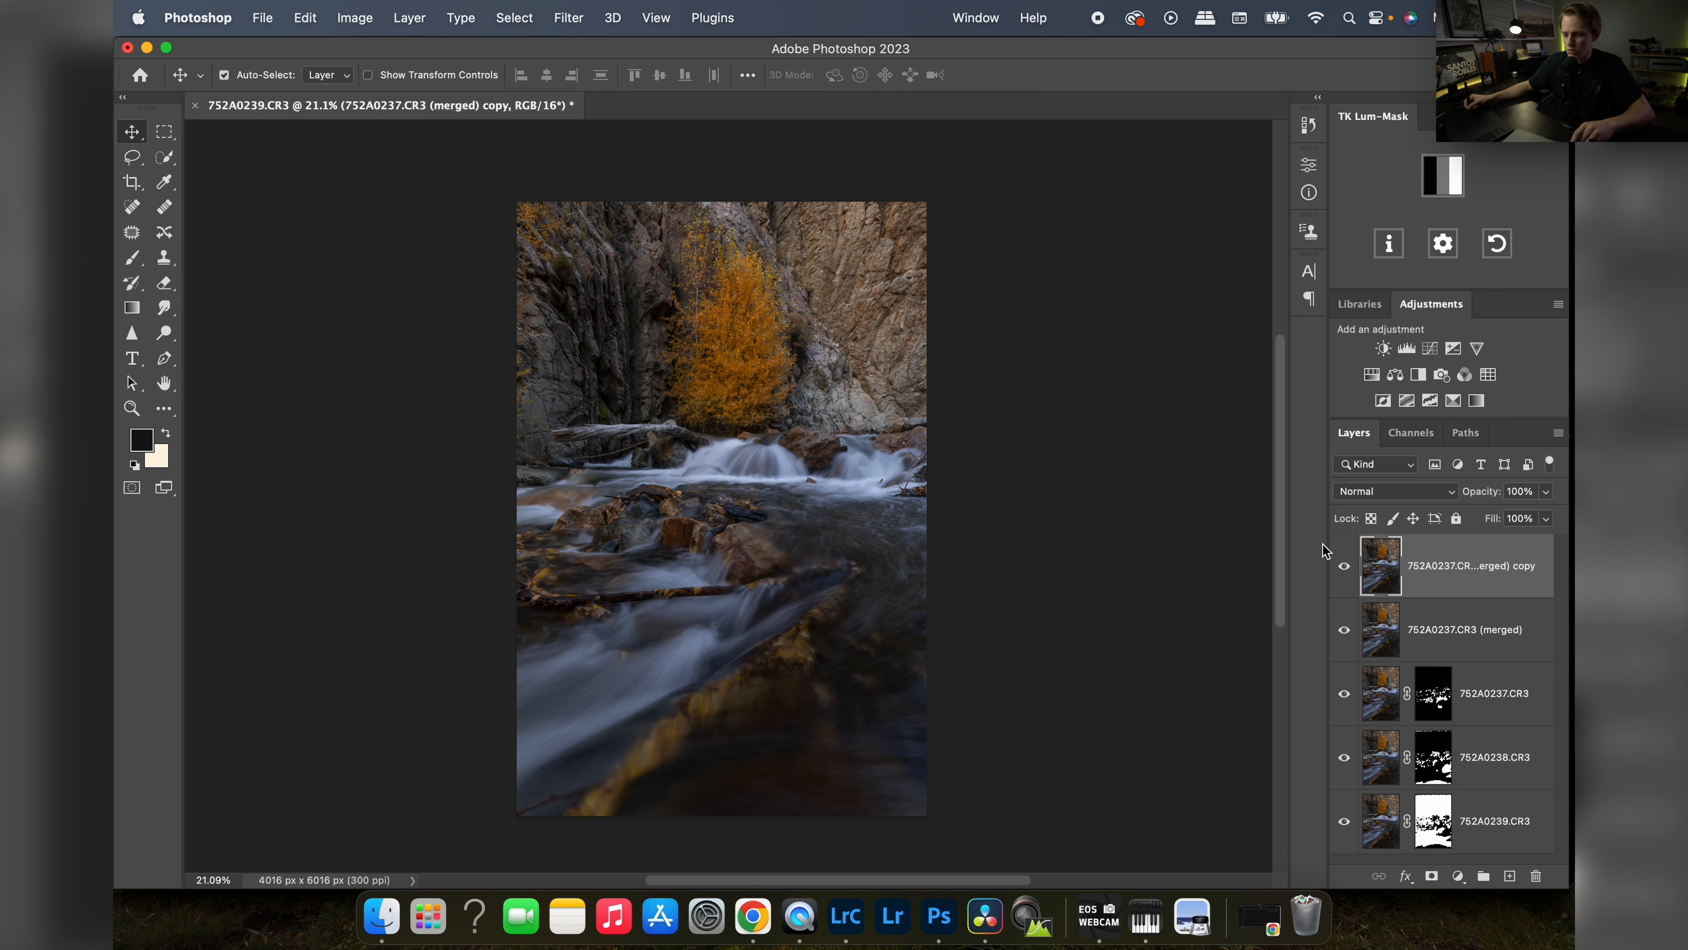
click(1510, 876)
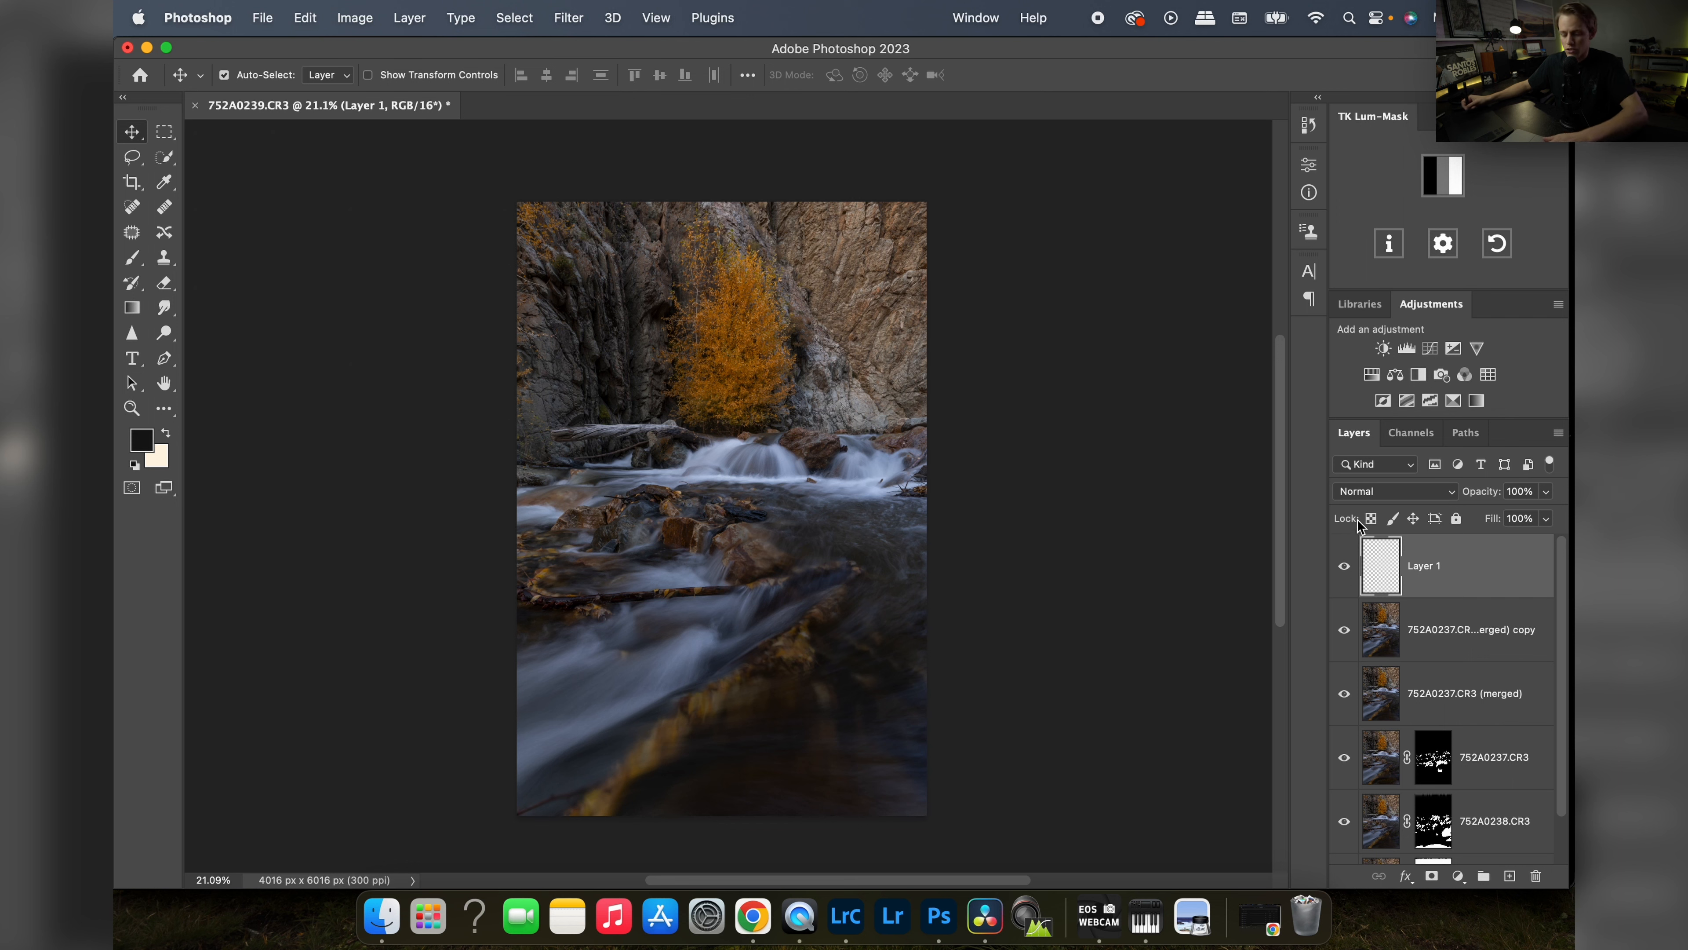
- Make cream #fff4e0 the foreground colour for the Brush tool and set the empty top layer's blend mode to Overlay
key(b)
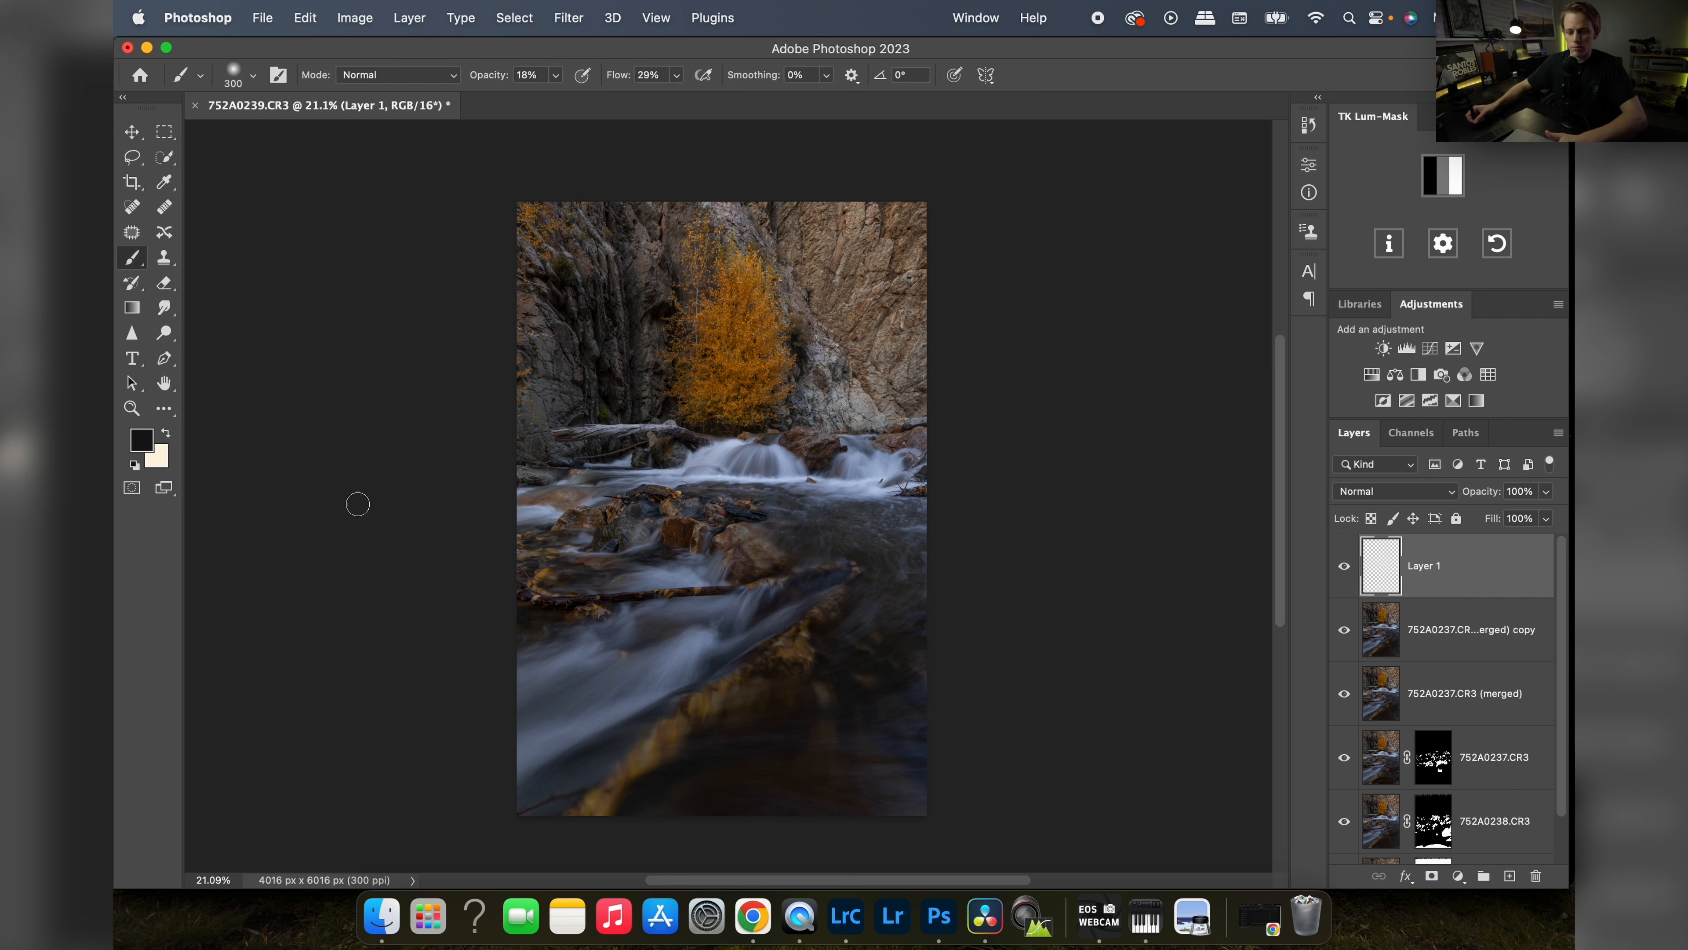
key(x)
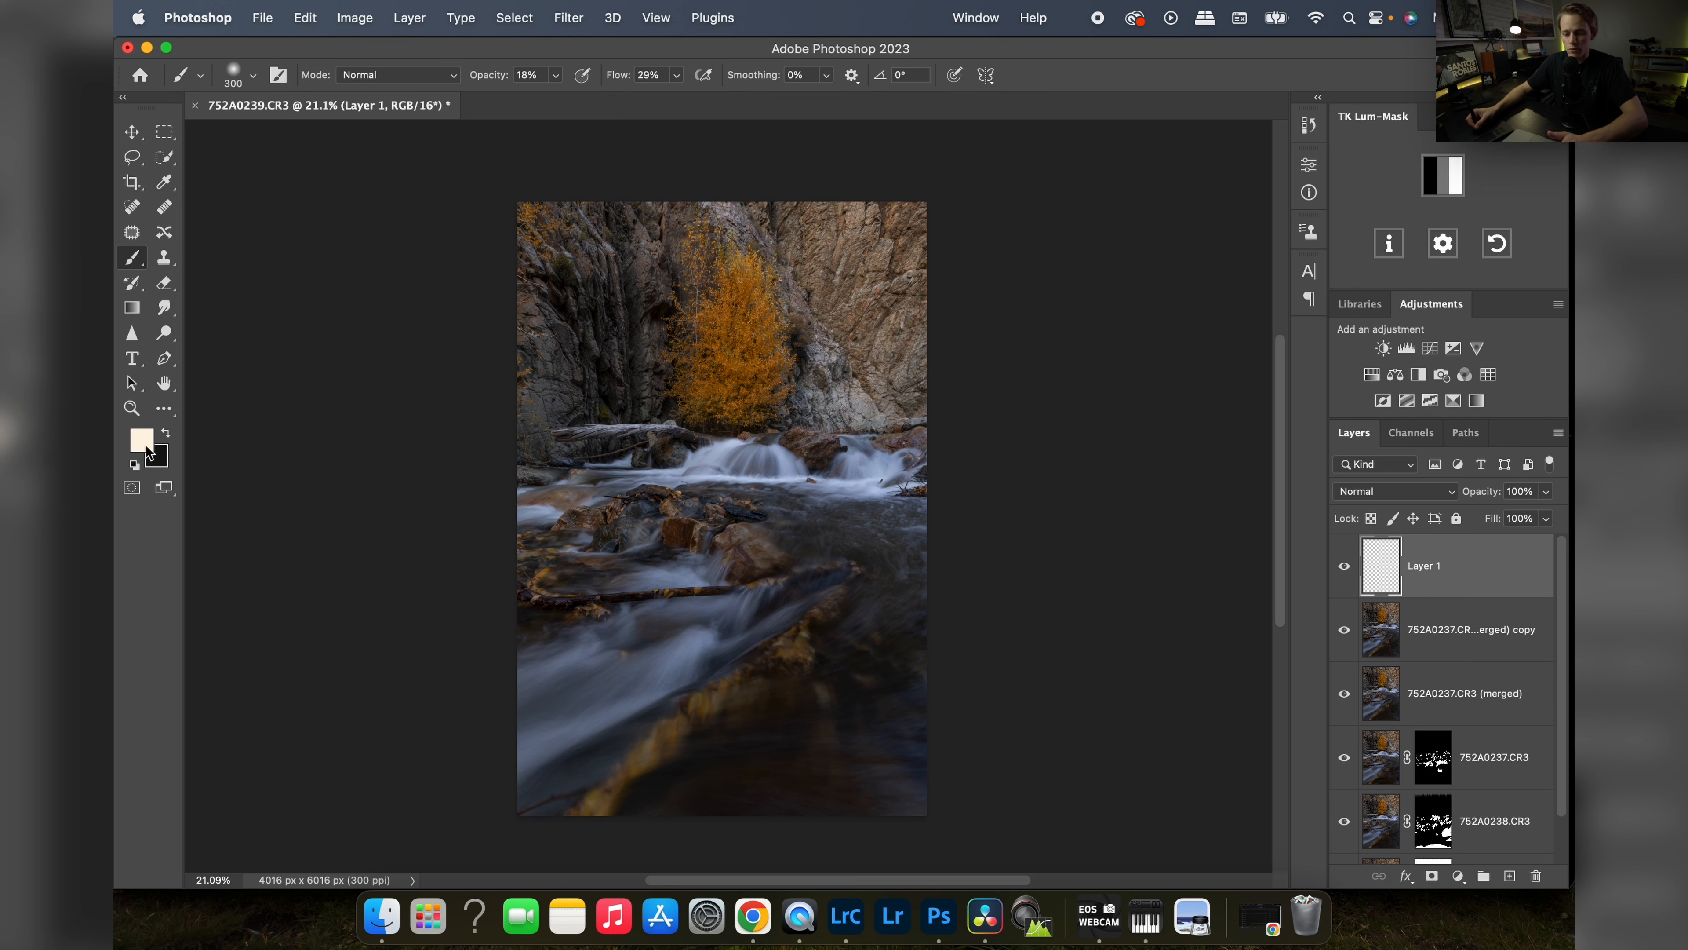
click(149, 448)
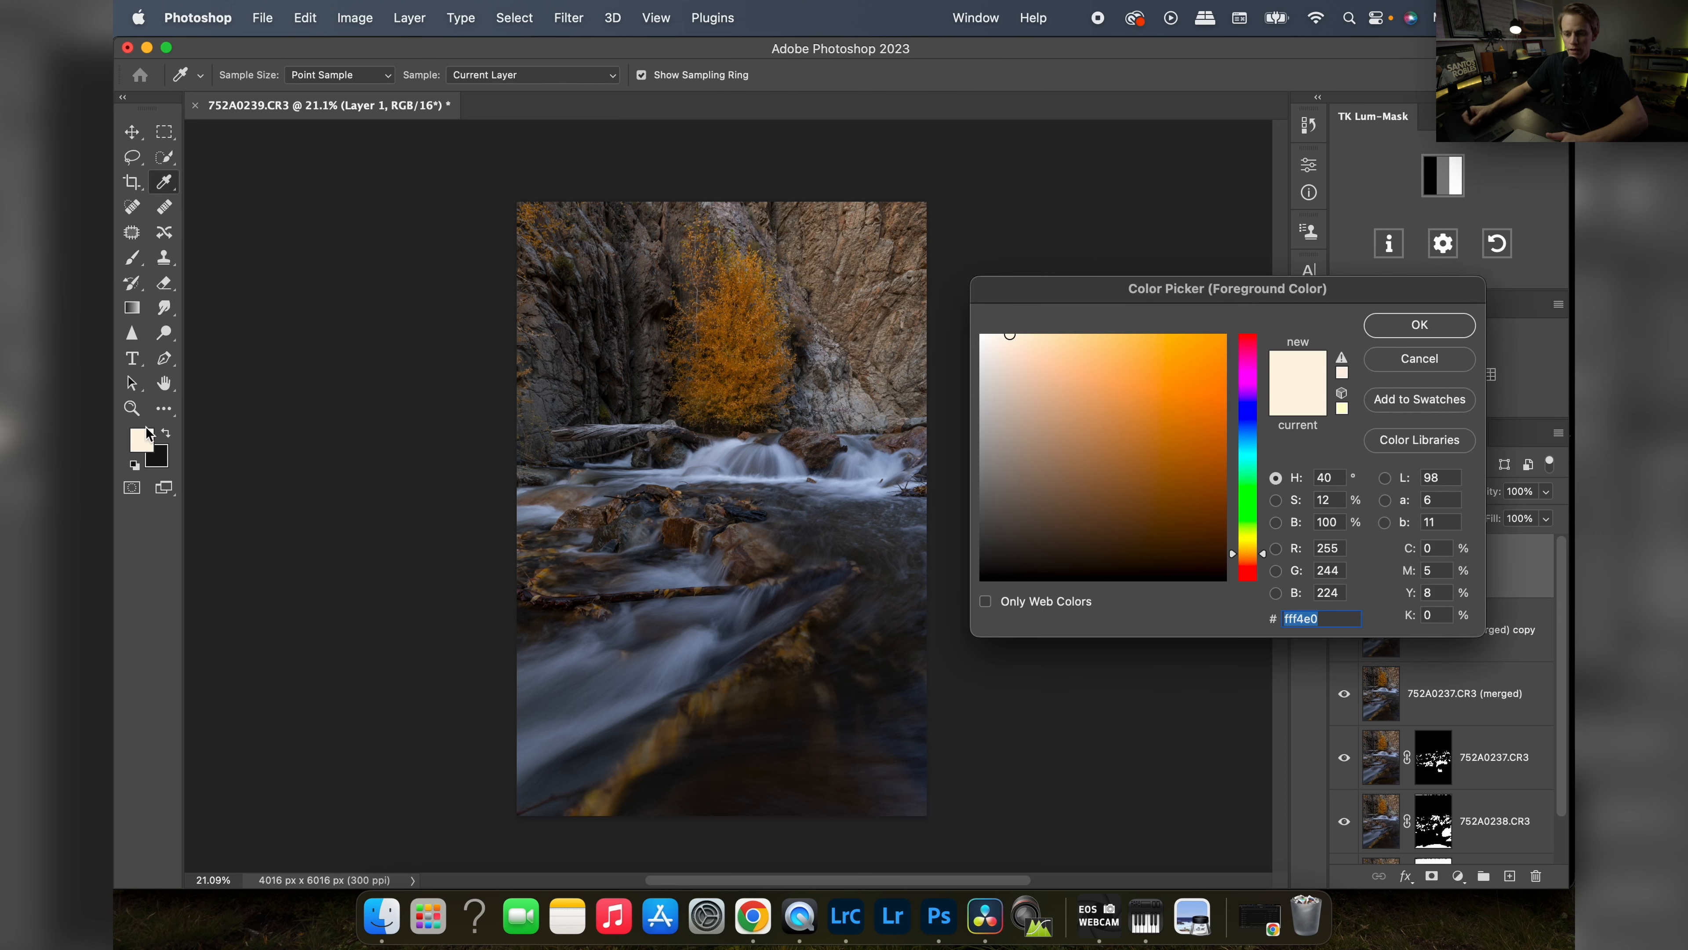
click(1447, 327)
click(1405, 496)
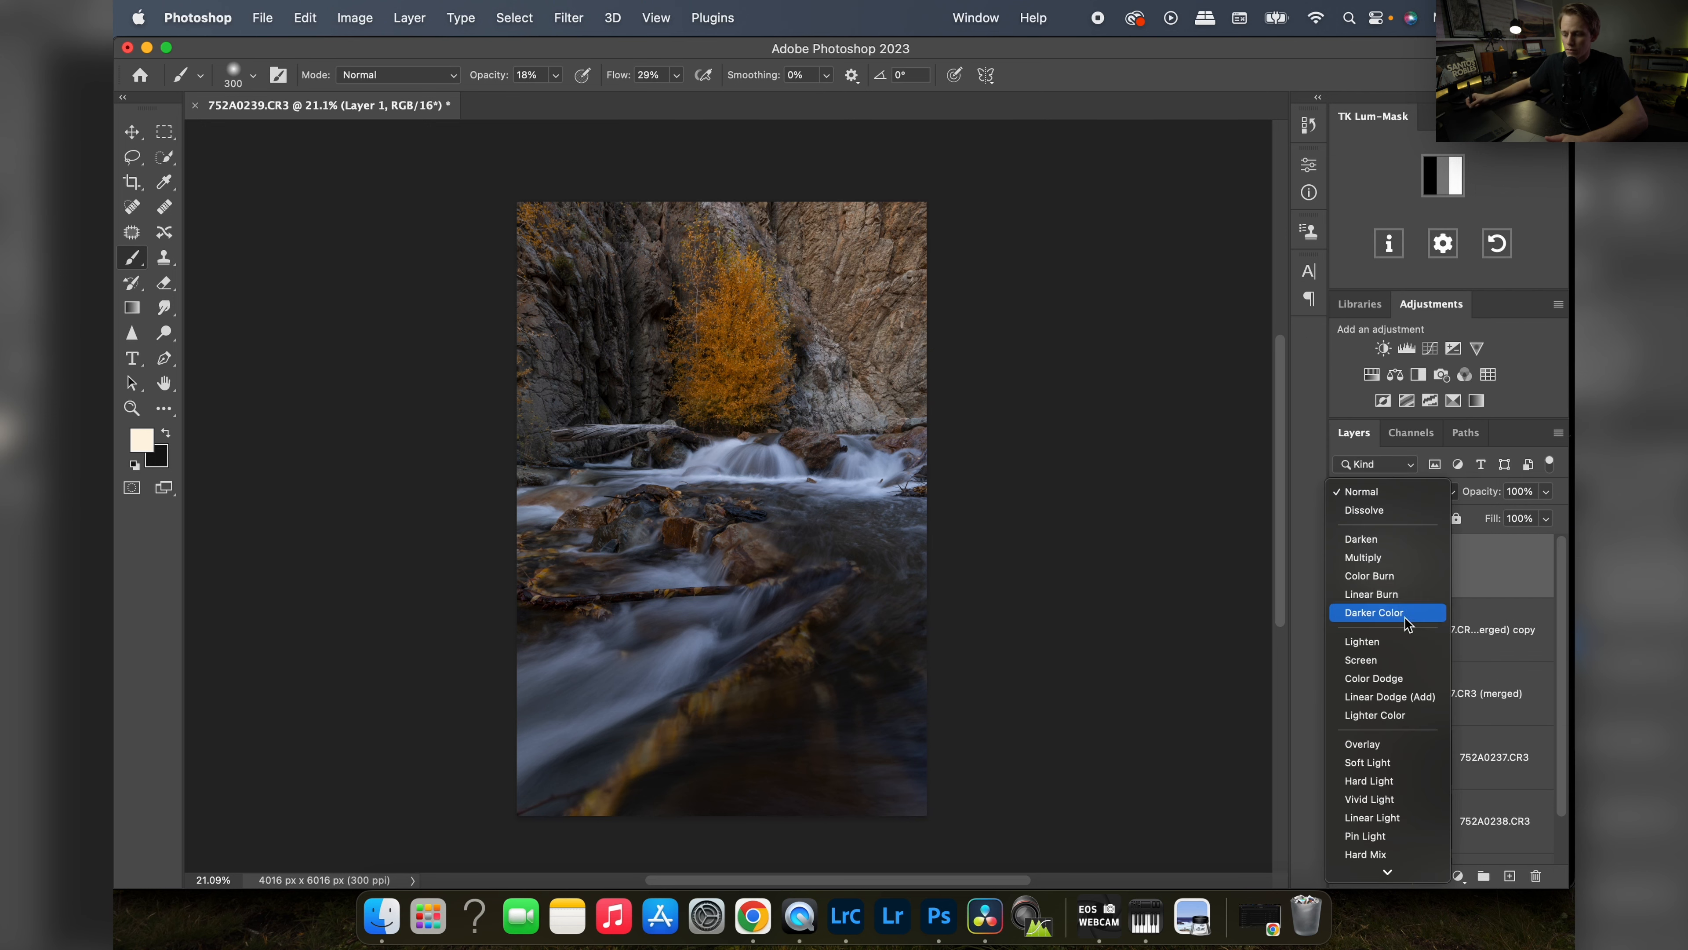
click(1369, 744)
- Enlarge the Soft Round brush to 700 px and lower its flow to 18%
key(bracketright)
key(bracketright)
key(bracketright)
key(bracketright)
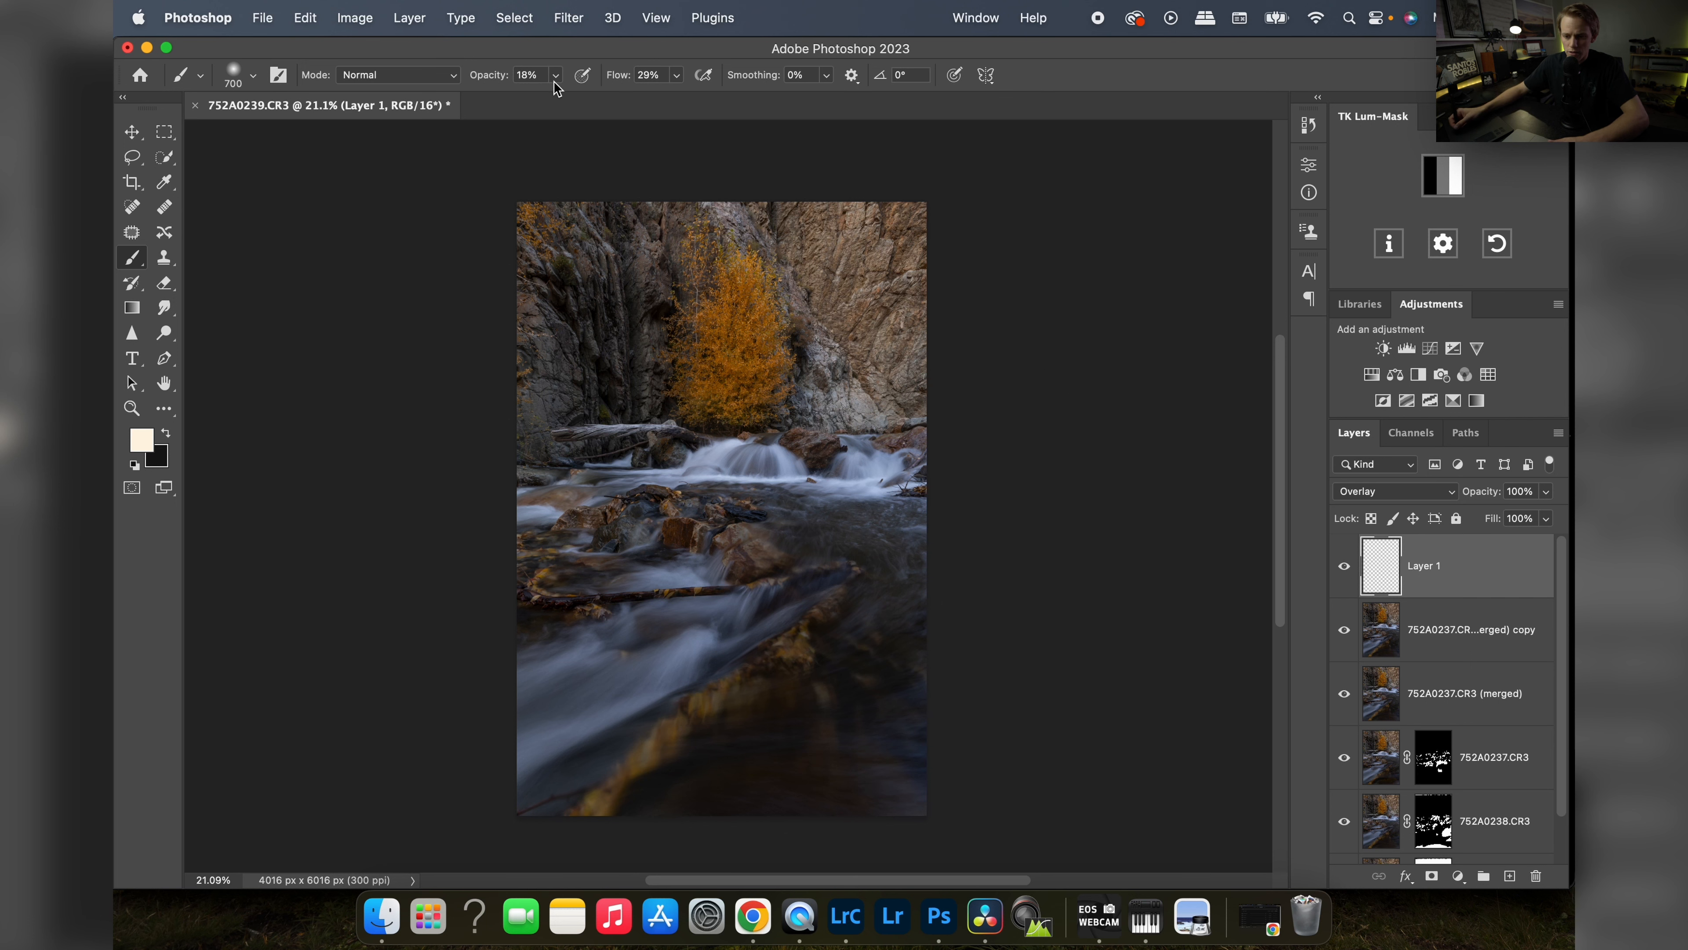
click(676, 75)
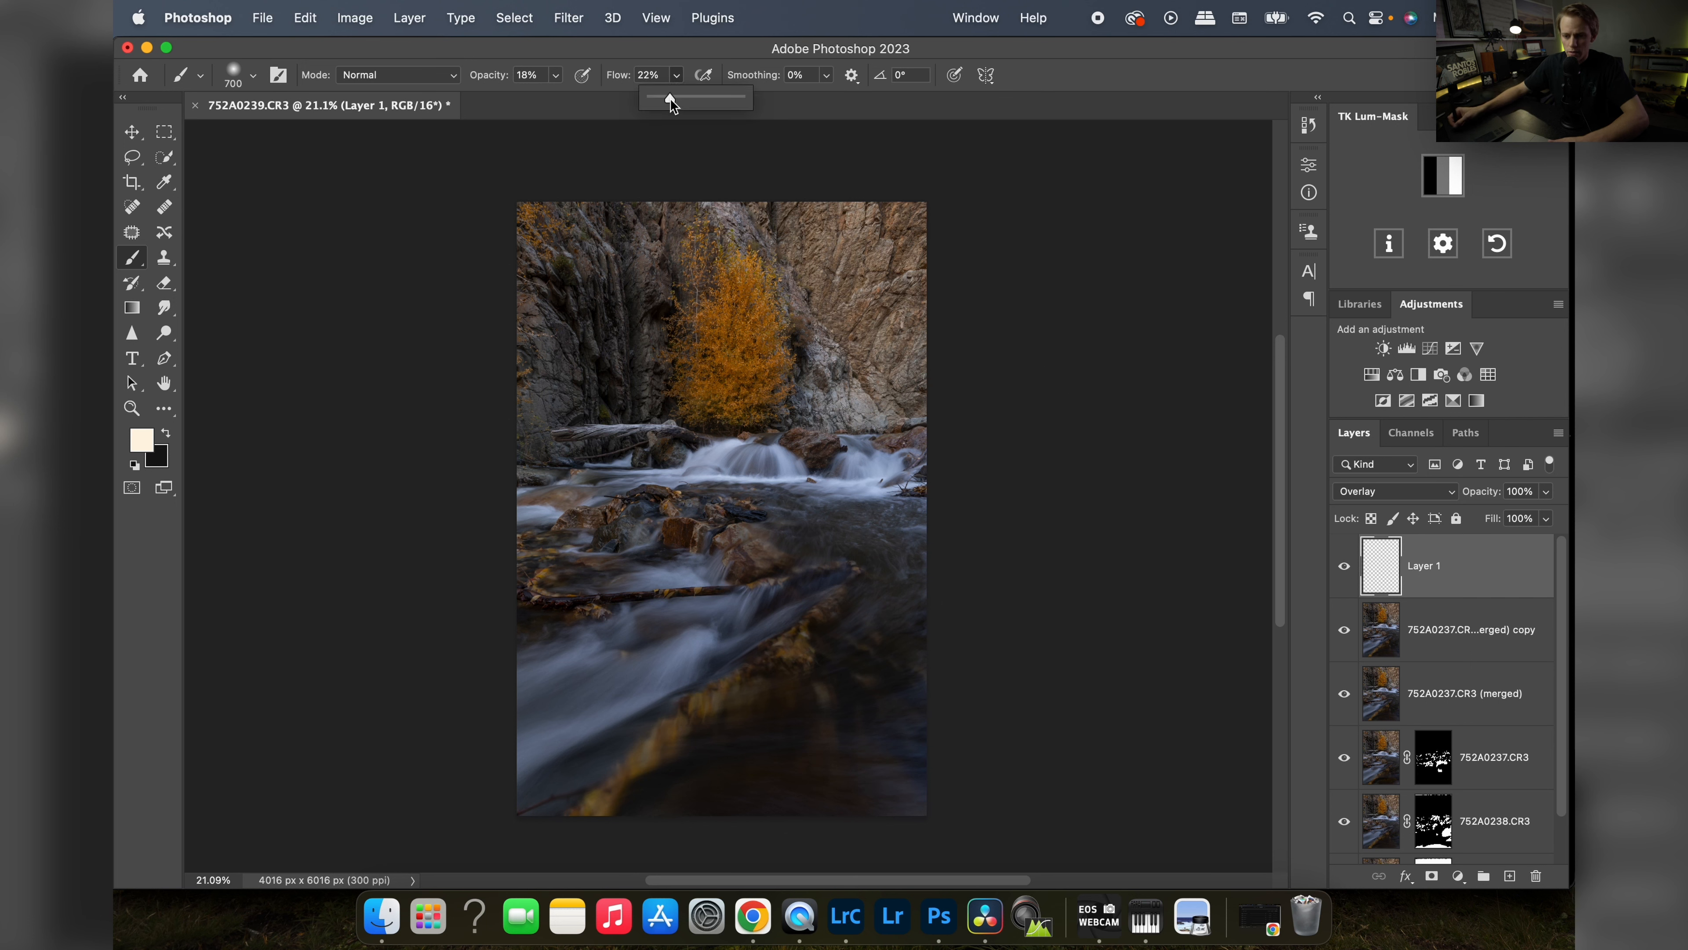
click(253, 78)
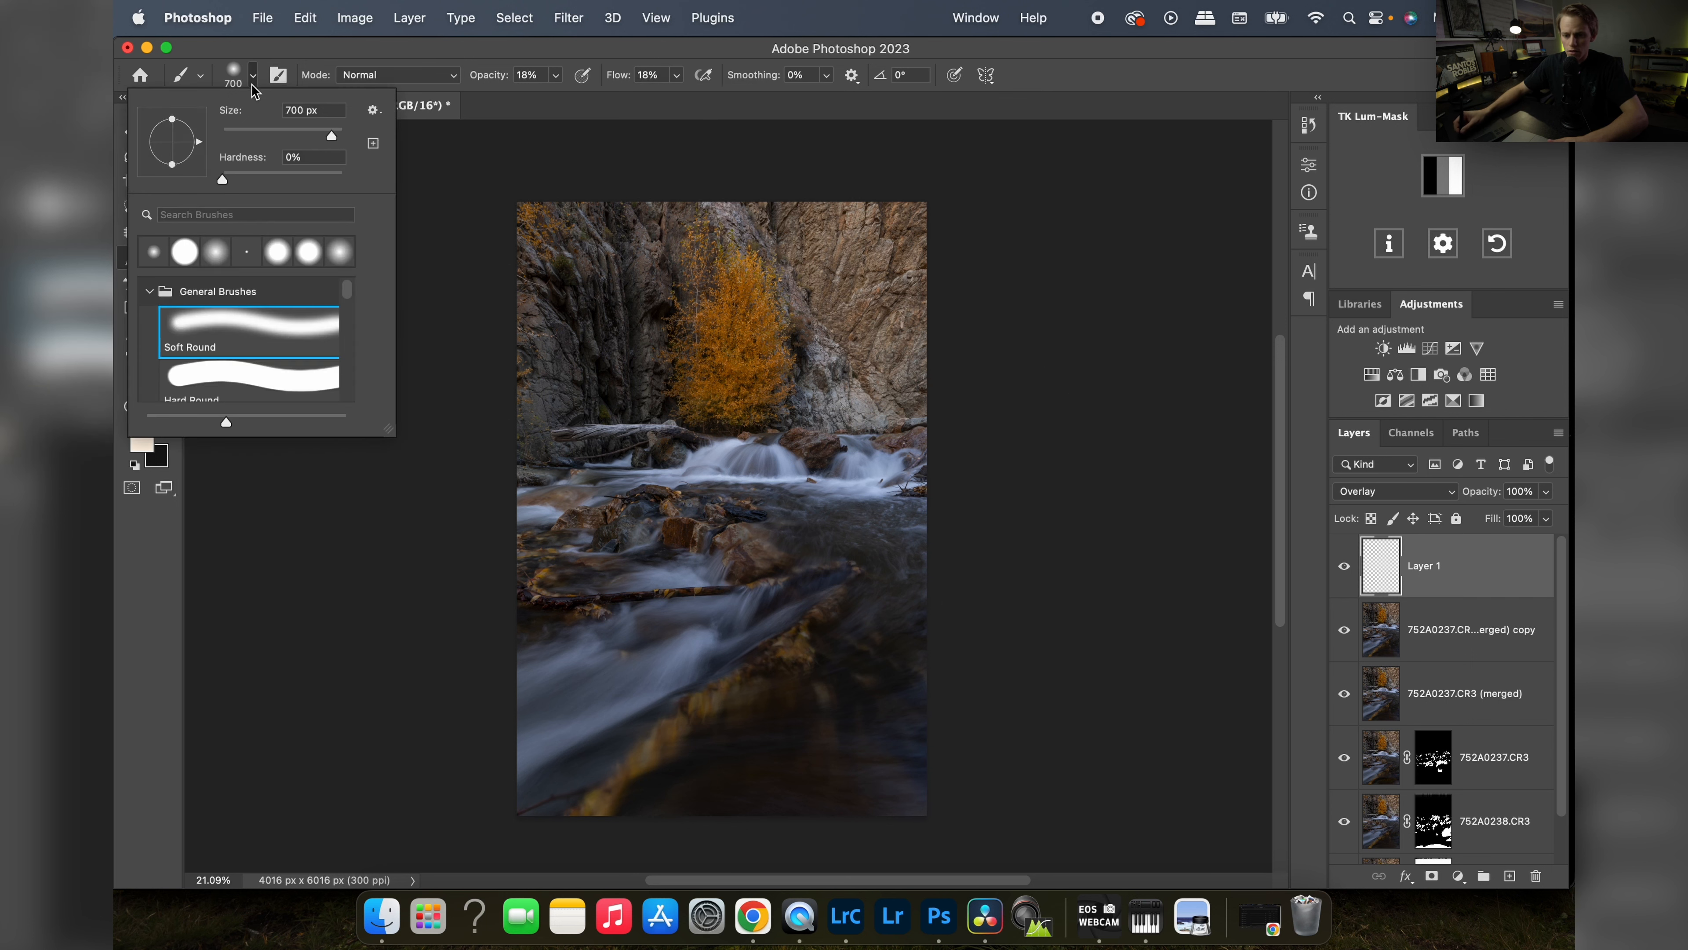
click(1132, 255)
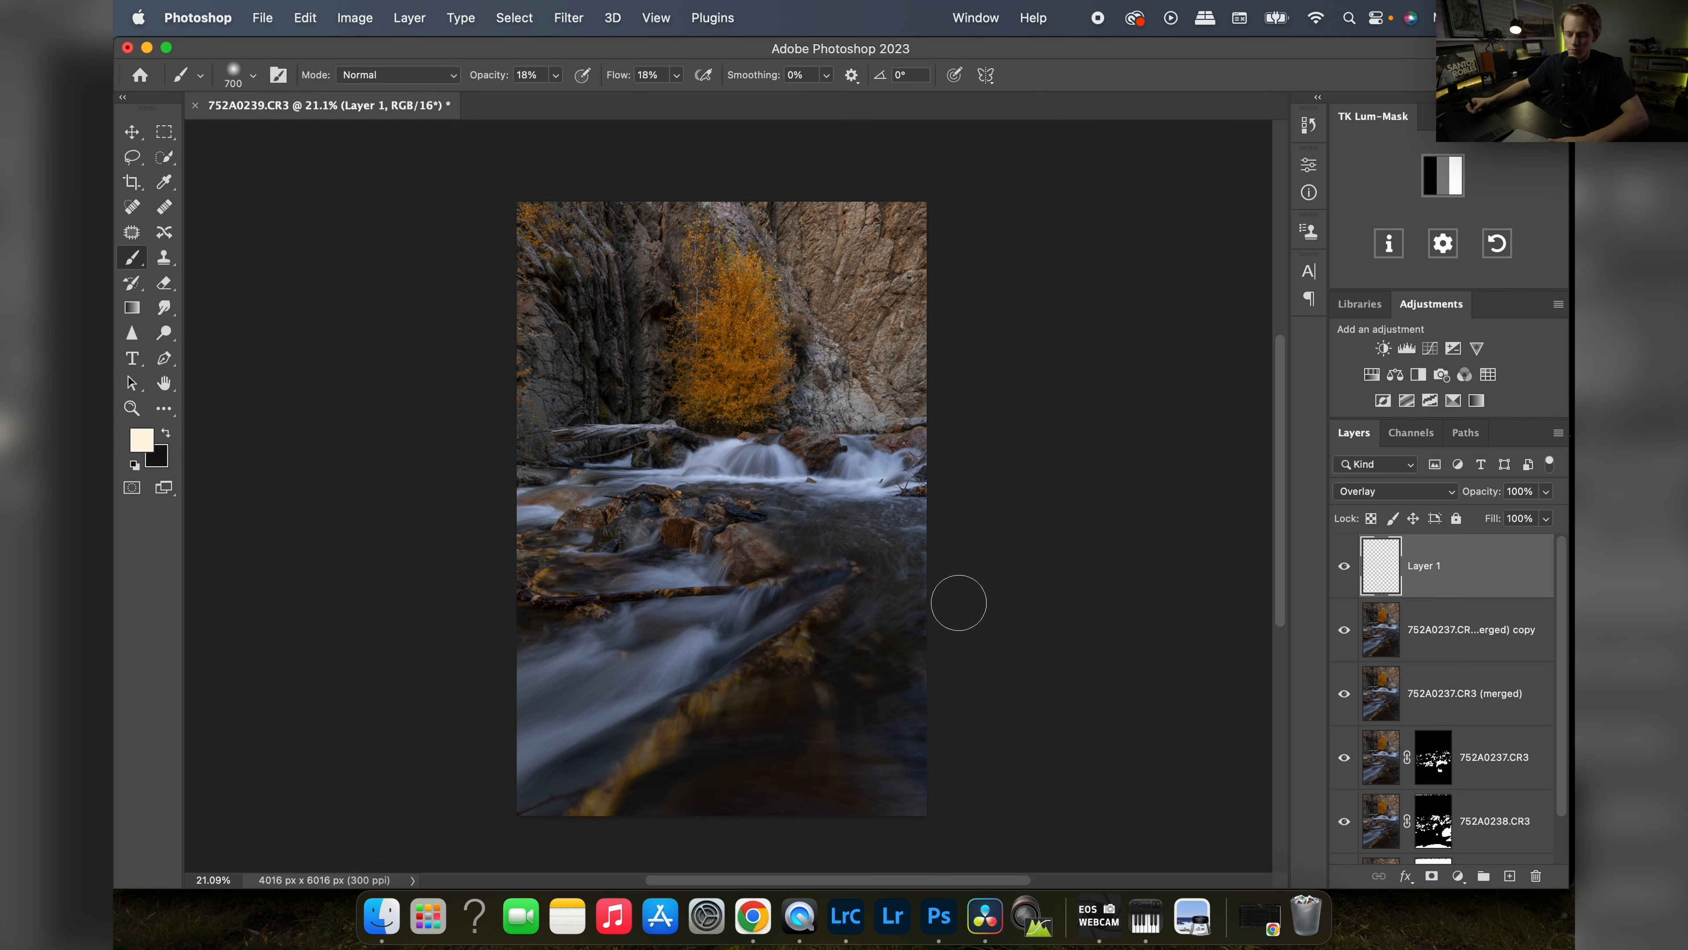
- Brush warm light along the leaf-covered diagonal log in the foreground of the stream
scroll(728, 717, up, 5)
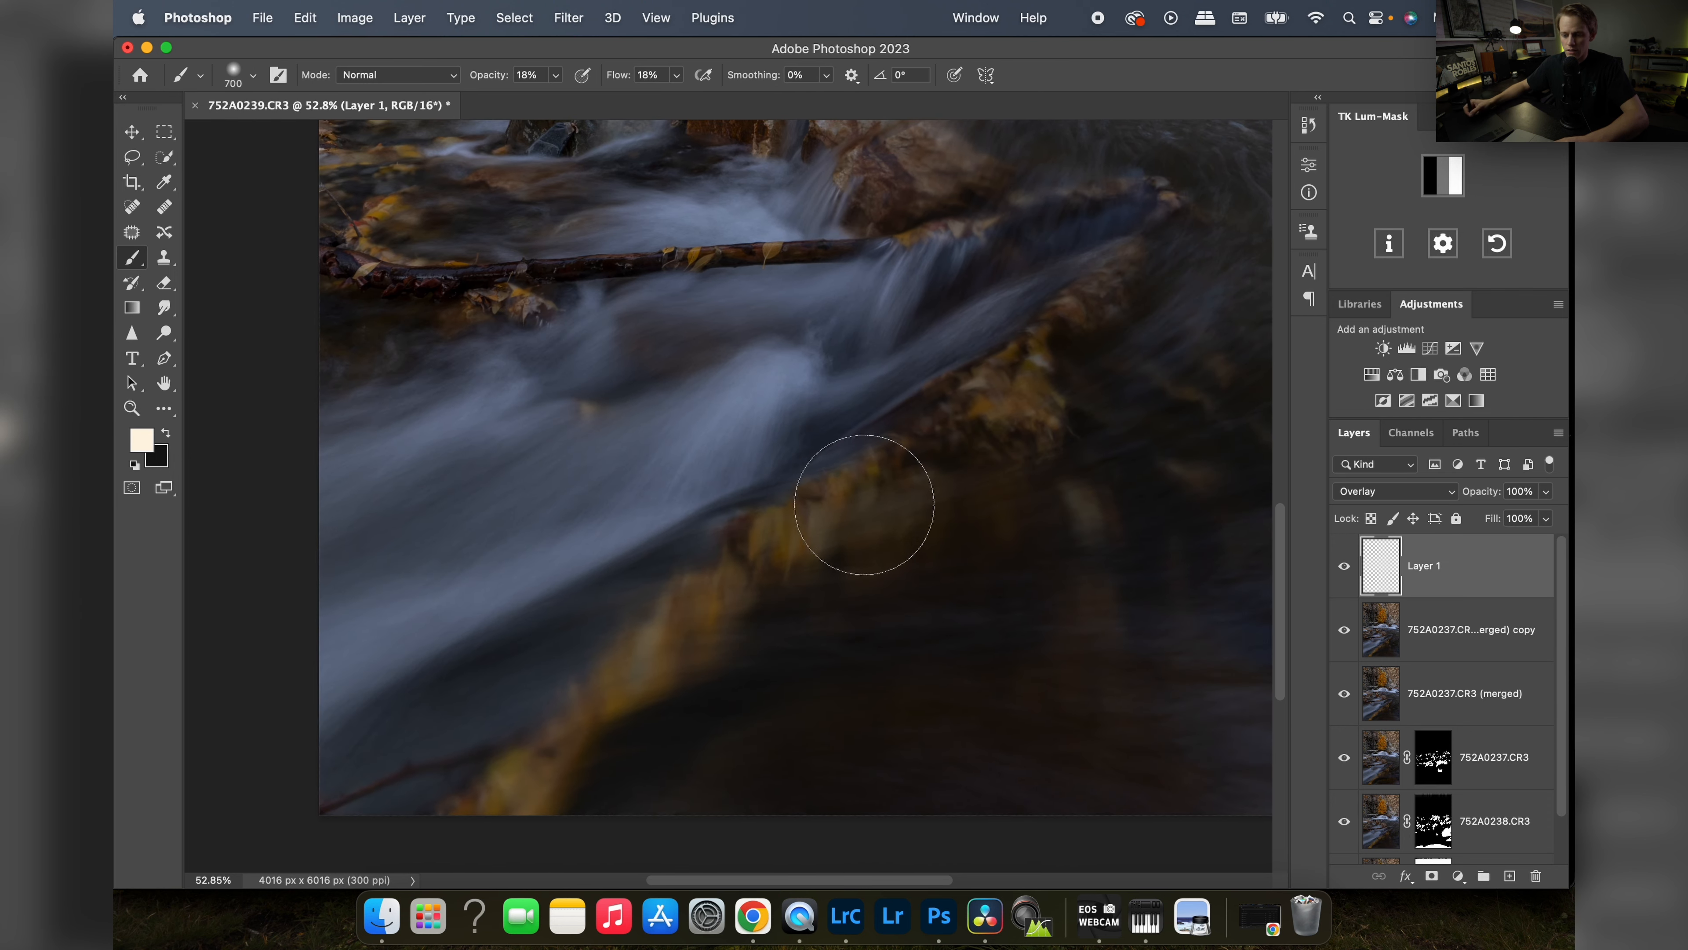
mouse_move(864, 504)
mouse_down()
mouse_move(727, 595)
mouse_move(538, 781)
mouse_move(868, 481)
mouse_move(1029, 375)
mouse_move(998, 441)
mouse_move(803, 546)
mouse_move(953, 479)
mouse_move(1003, 401)
mouse_up()
drag(873, 497, 771, 544)
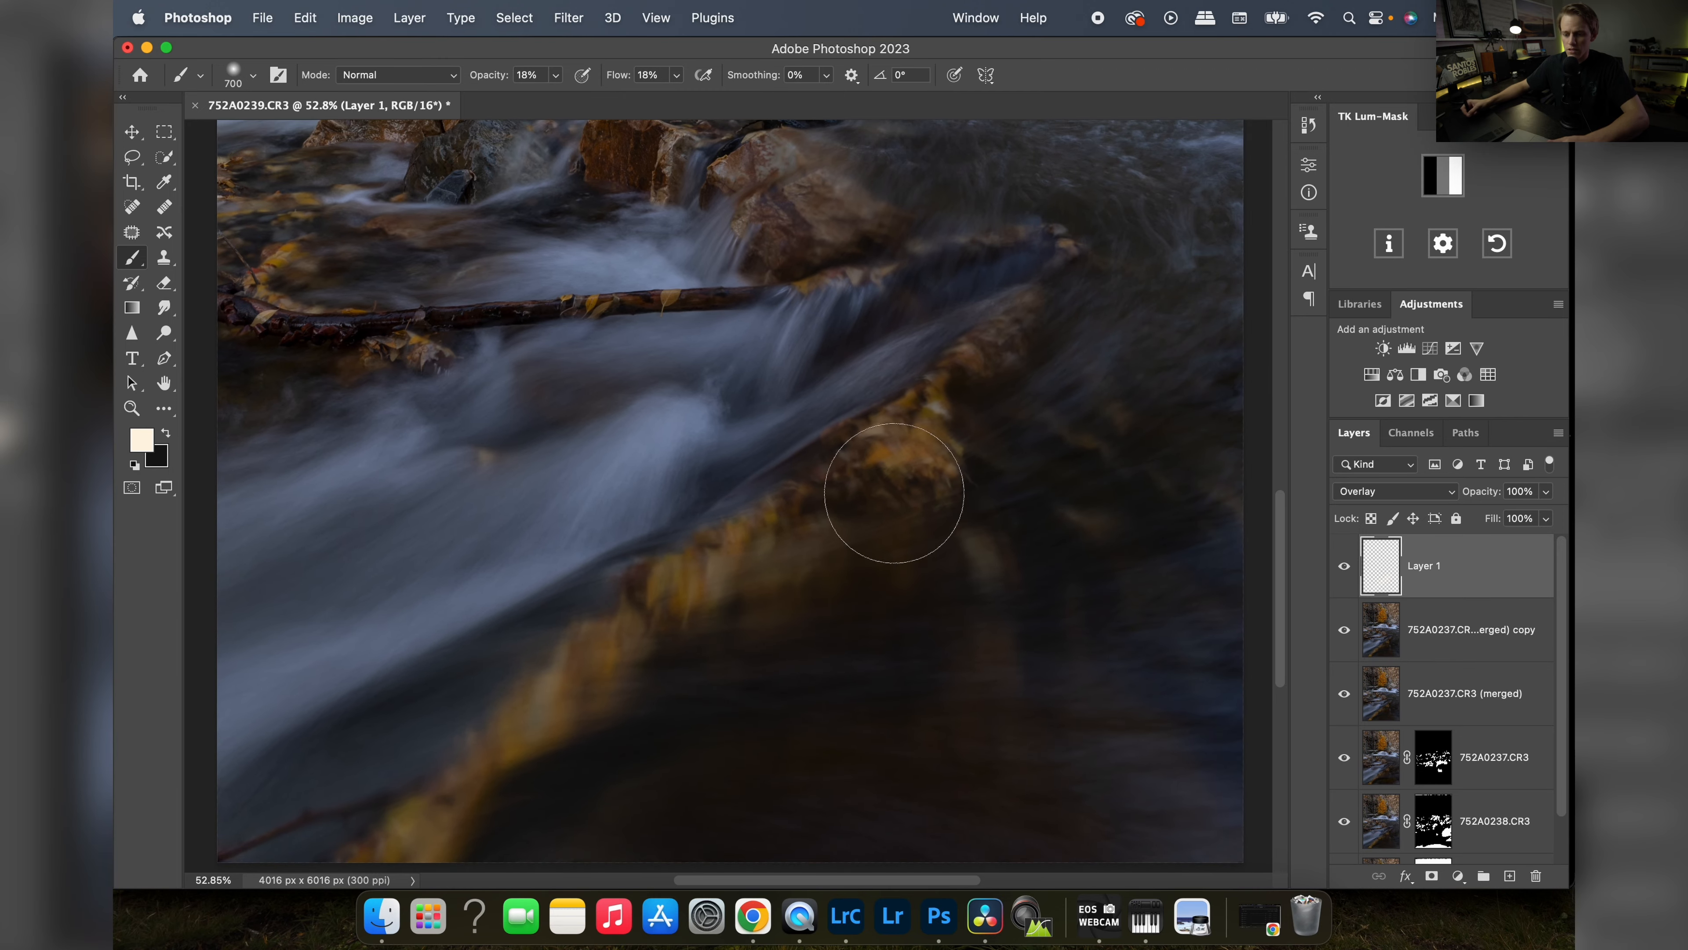
drag(917, 458, 525, 721)
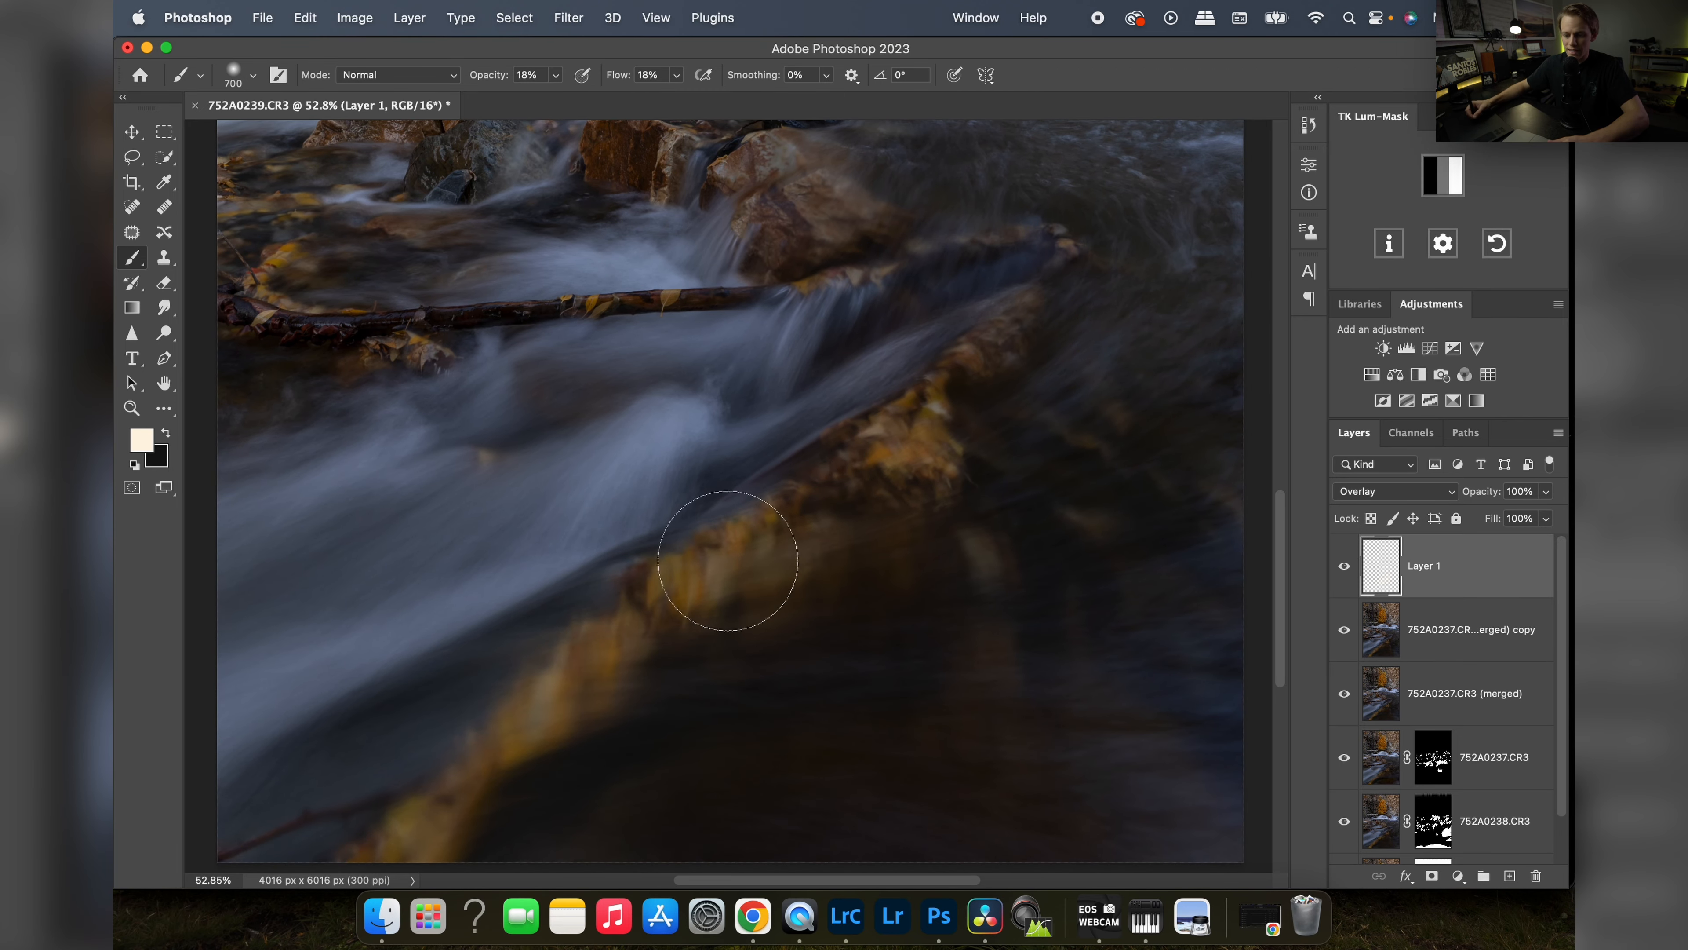
mouse_move(878, 527)
mouse_down()
mouse_move(934, 520)
mouse_move(1070, 441)
mouse_move(1104, 350)
mouse_move(879, 483)
mouse_up()
scroll(827, 545, up, 5)
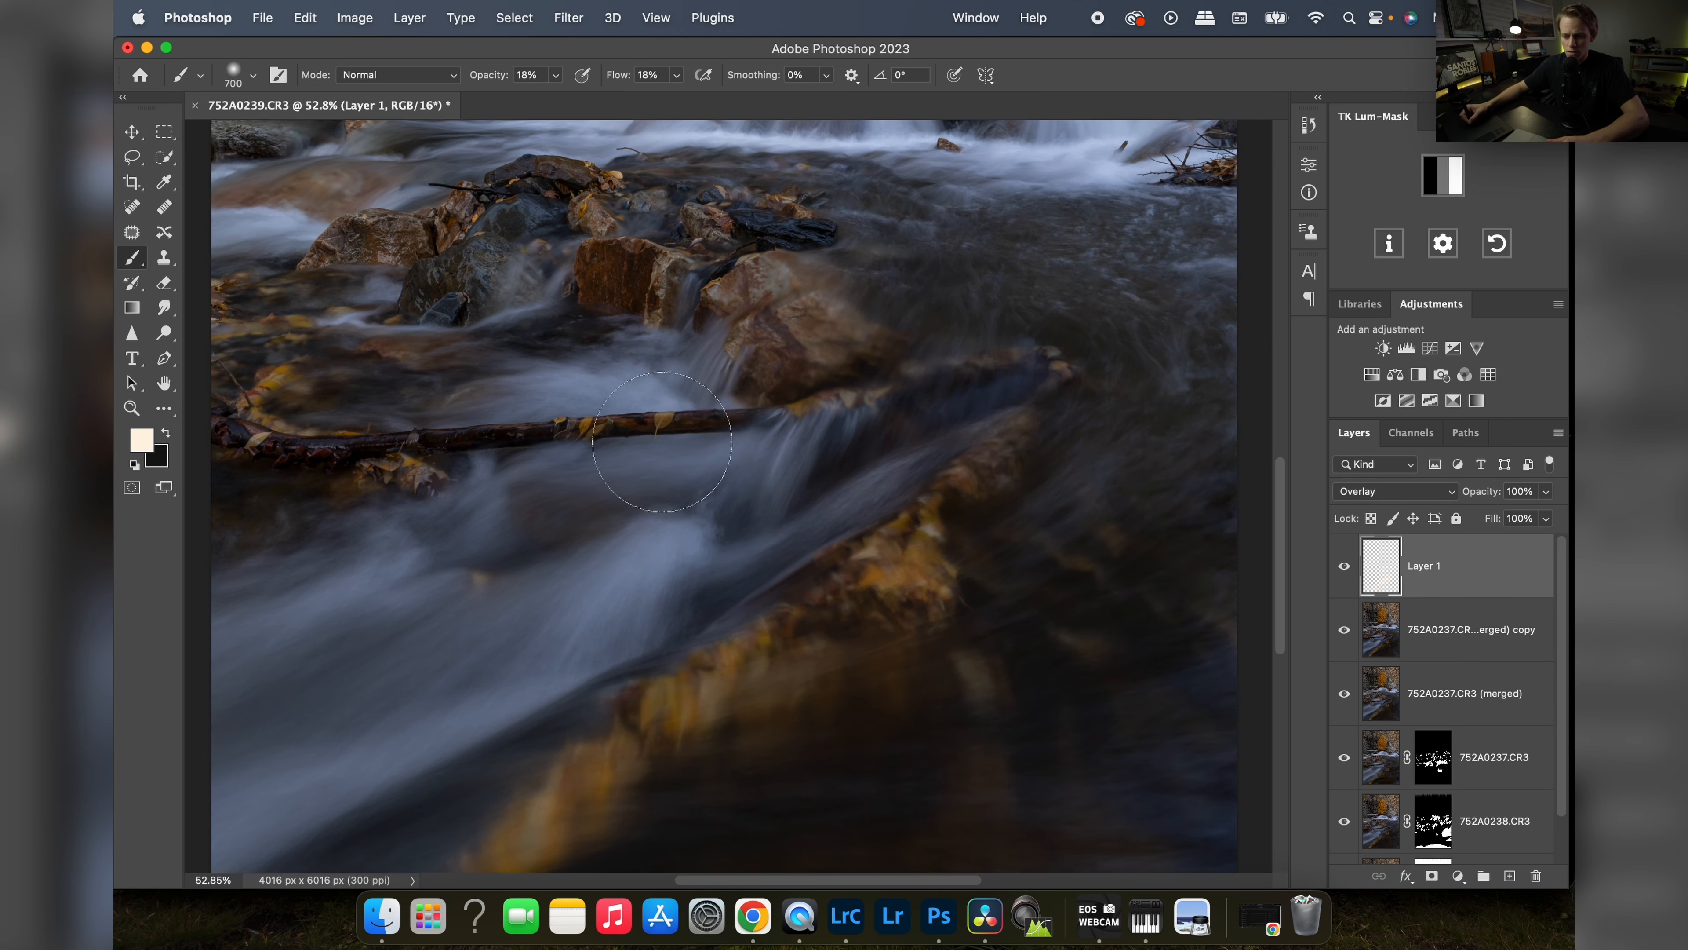
- Reduce the brush to 90 px and brush light onto the yellow leaves on the narrow log across the stream
key(z)
drag(725, 408, 744, 446)
key(b)
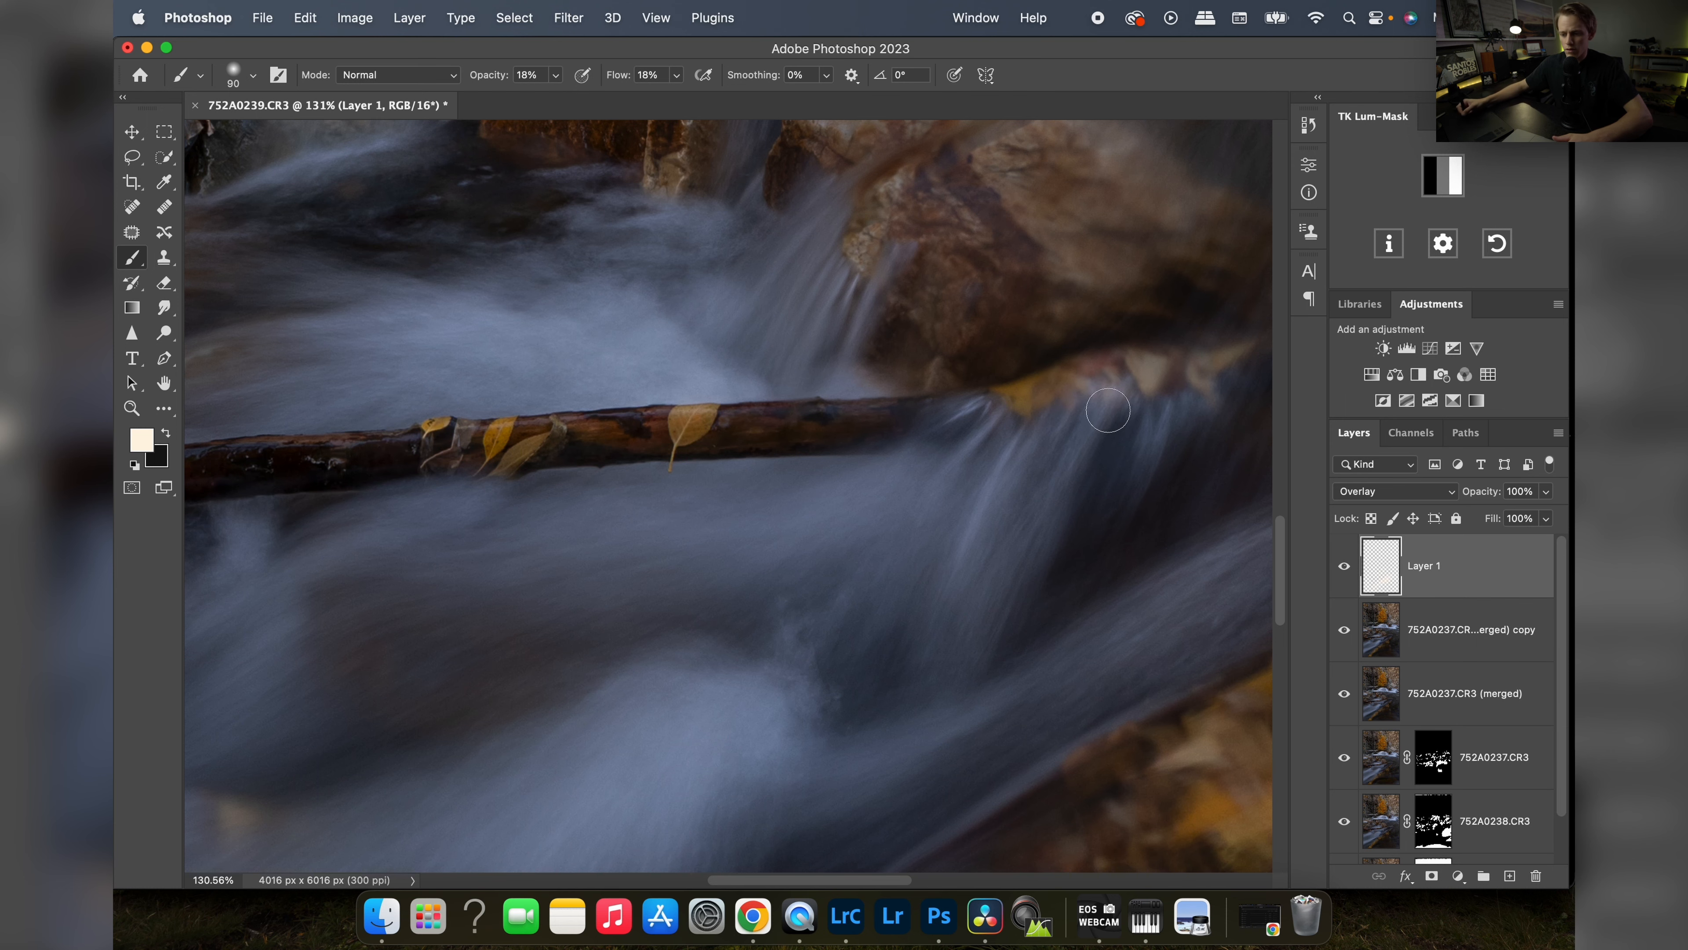
key(super+0)
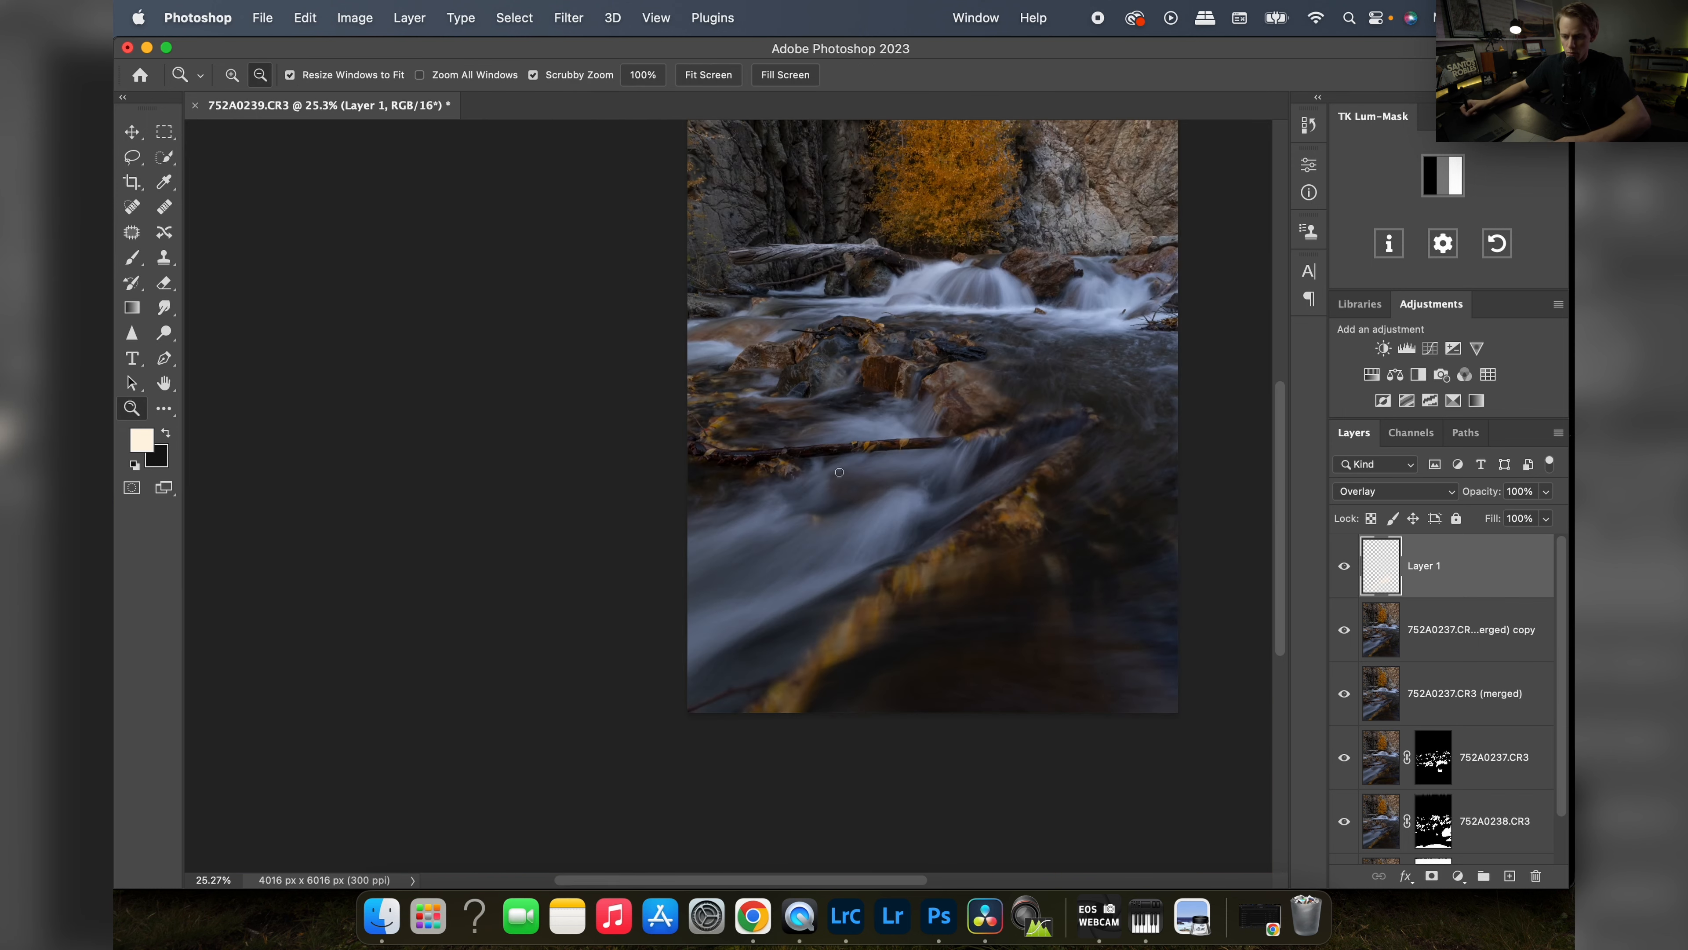
drag(857, 526, 830, 540)
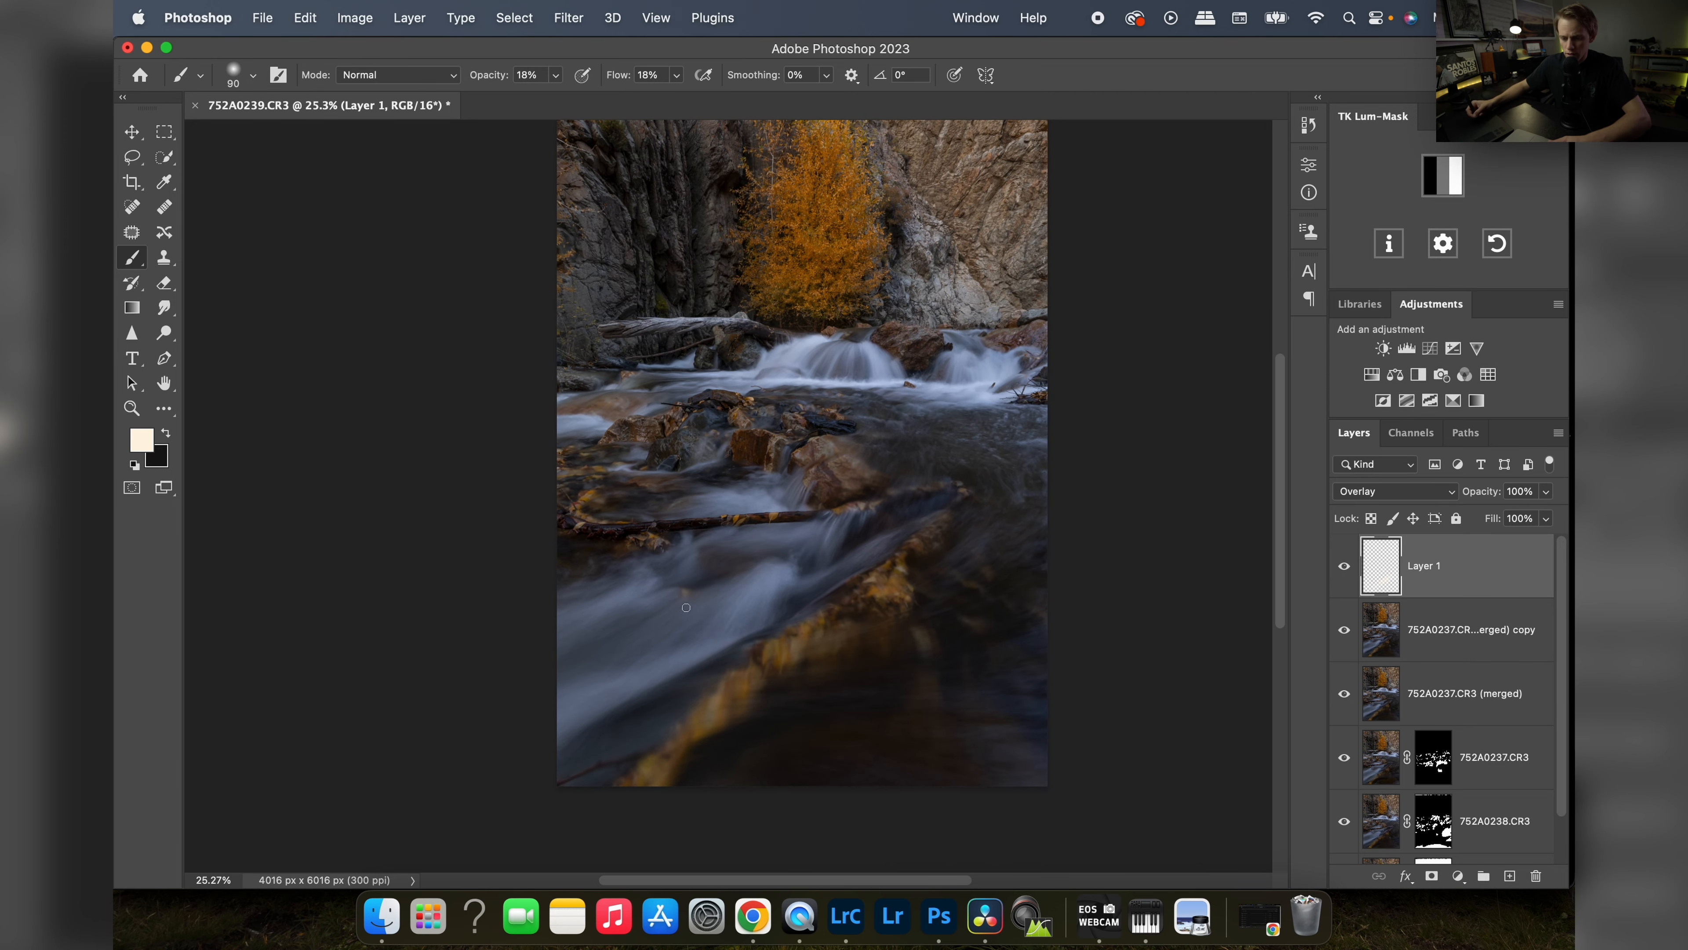
- Enlarge the brush to 800 px and brush warm light over the yellow tree against the cliff
scroll(822, 353, up, 8)
drag(822, 353, 815, 826)
key(bracketright)
key(bracketright)
key(bracketright)
key(bracketright)
key(bracketright)
key(bracketright)
key(bracketright)
key(bracketright)
key(bracketright)
key(bracketright)
key(bracketright)
key(bracketright)
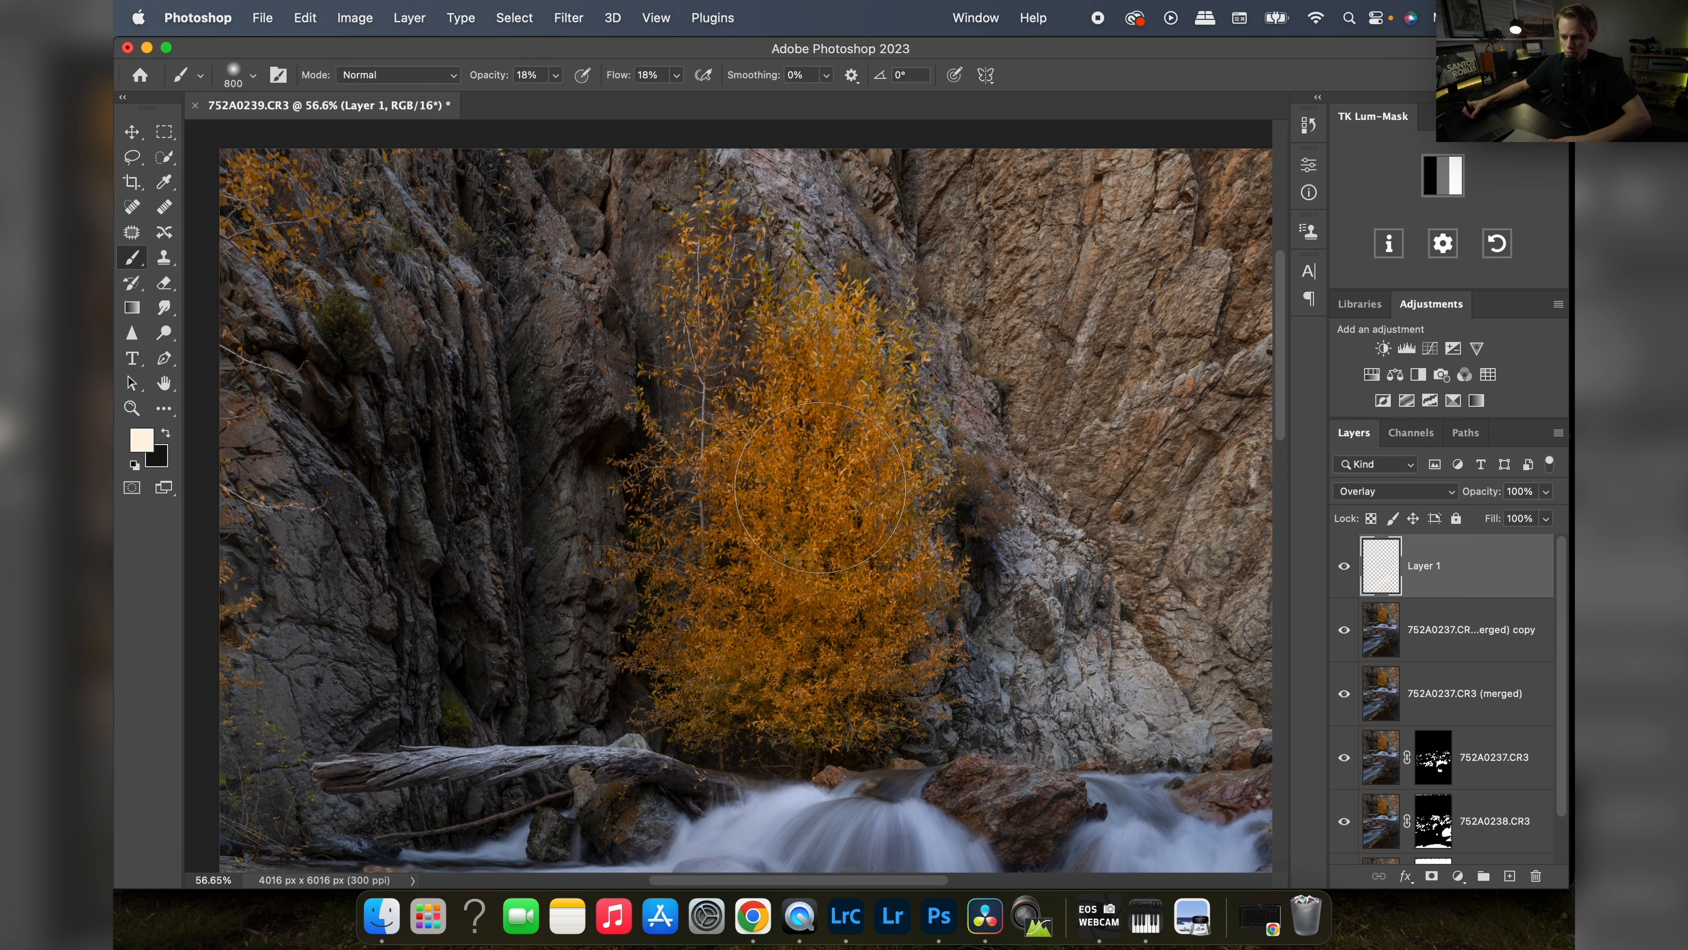
mouse_move(770, 604)
mouse_down()
mouse_move(813, 664)
mouse_move(866, 639)
mouse_move(889, 597)
mouse_move(729, 613)
mouse_move(708, 565)
mouse_move(837, 539)
mouse_move(826, 366)
mouse_move(739, 429)
mouse_move(709, 284)
mouse_move(715, 475)
mouse_move(684, 595)
mouse_move(716, 673)
mouse_move(819, 643)
mouse_up()
- Build up more warm light on the centre and upper part of the yellow tree
scroll(819, 643, down, 5)
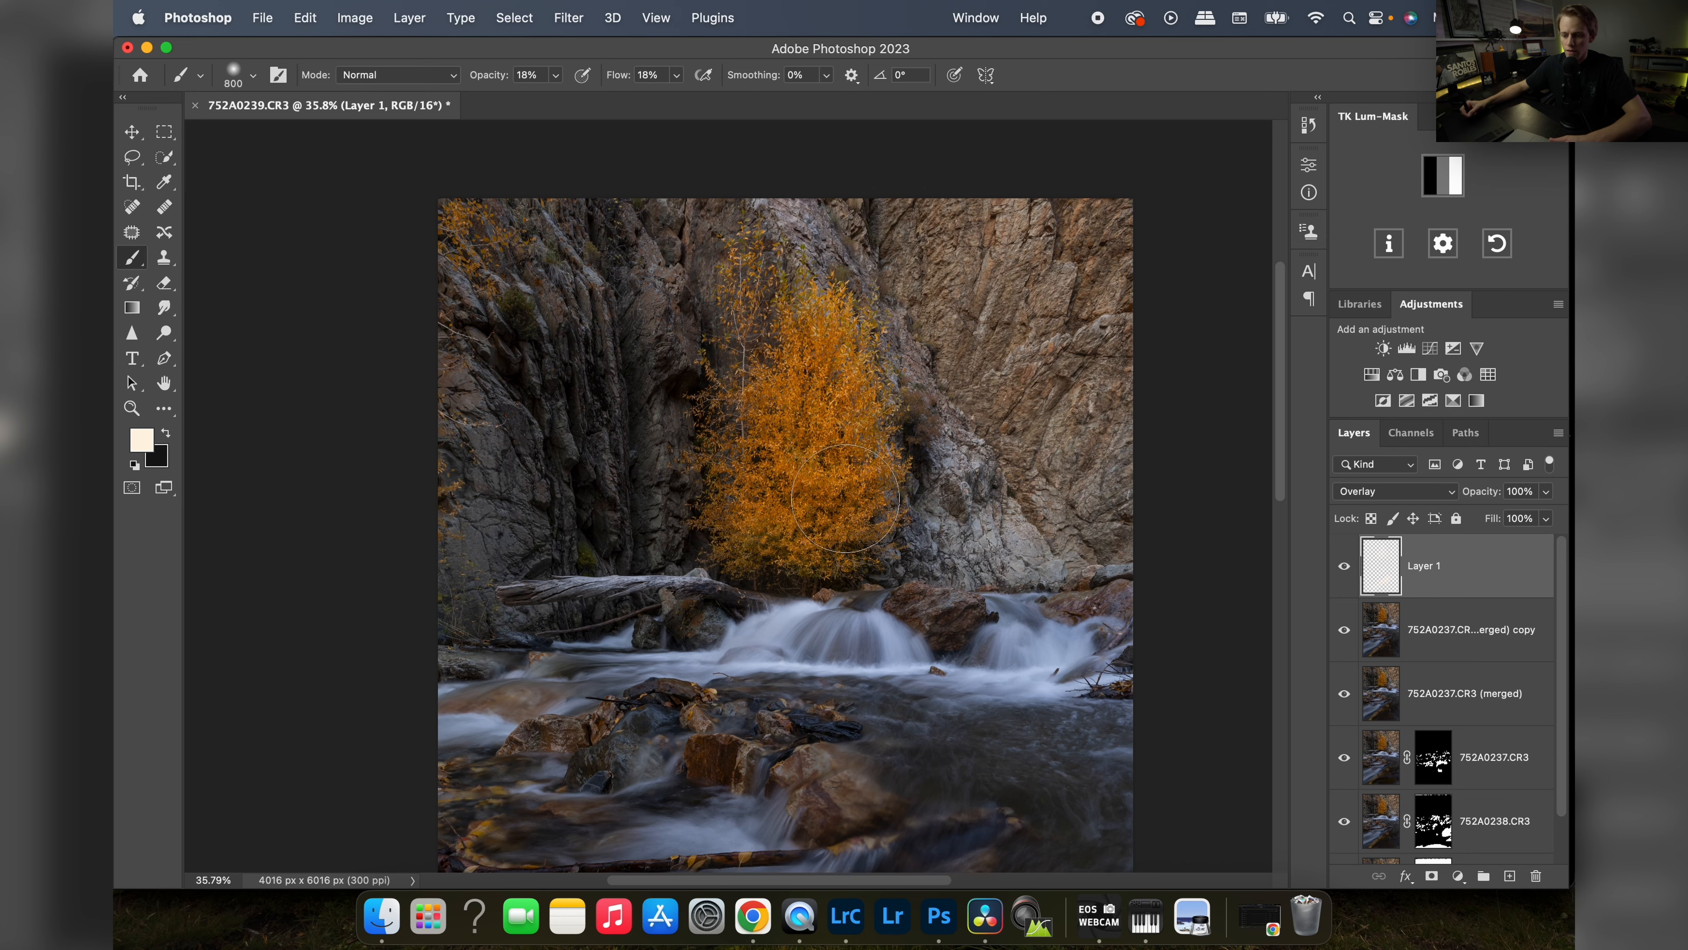
drag(844, 483, 847, 395)
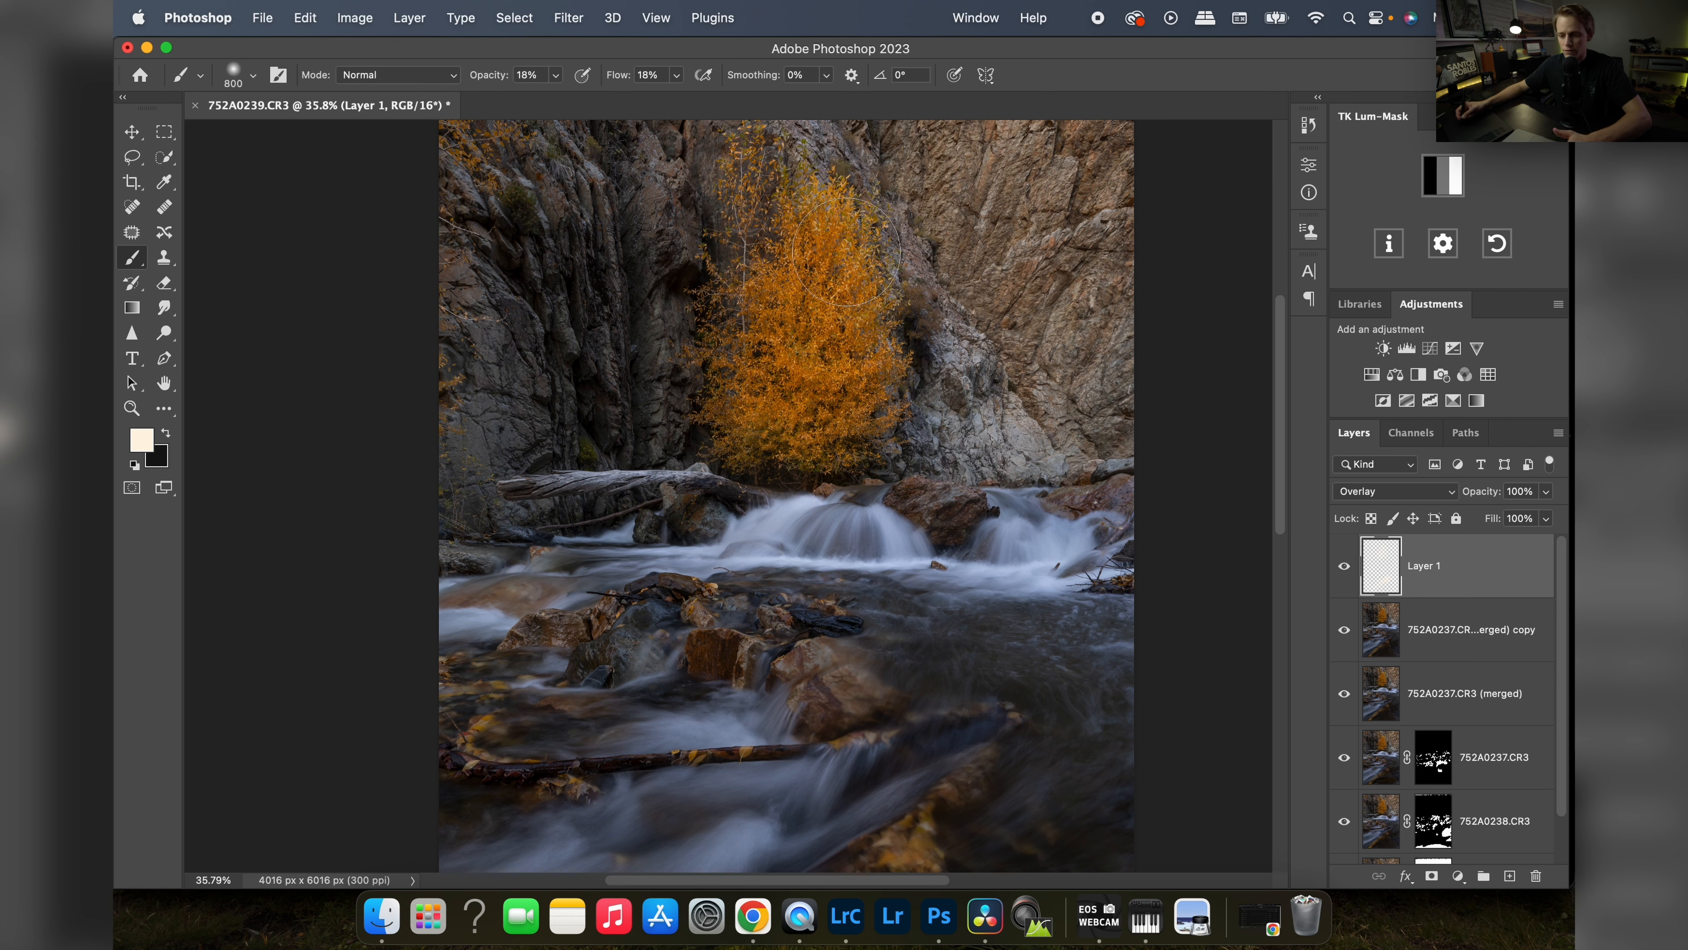
drag(842, 260, 807, 392)
scroll(891, 465, down, 3)
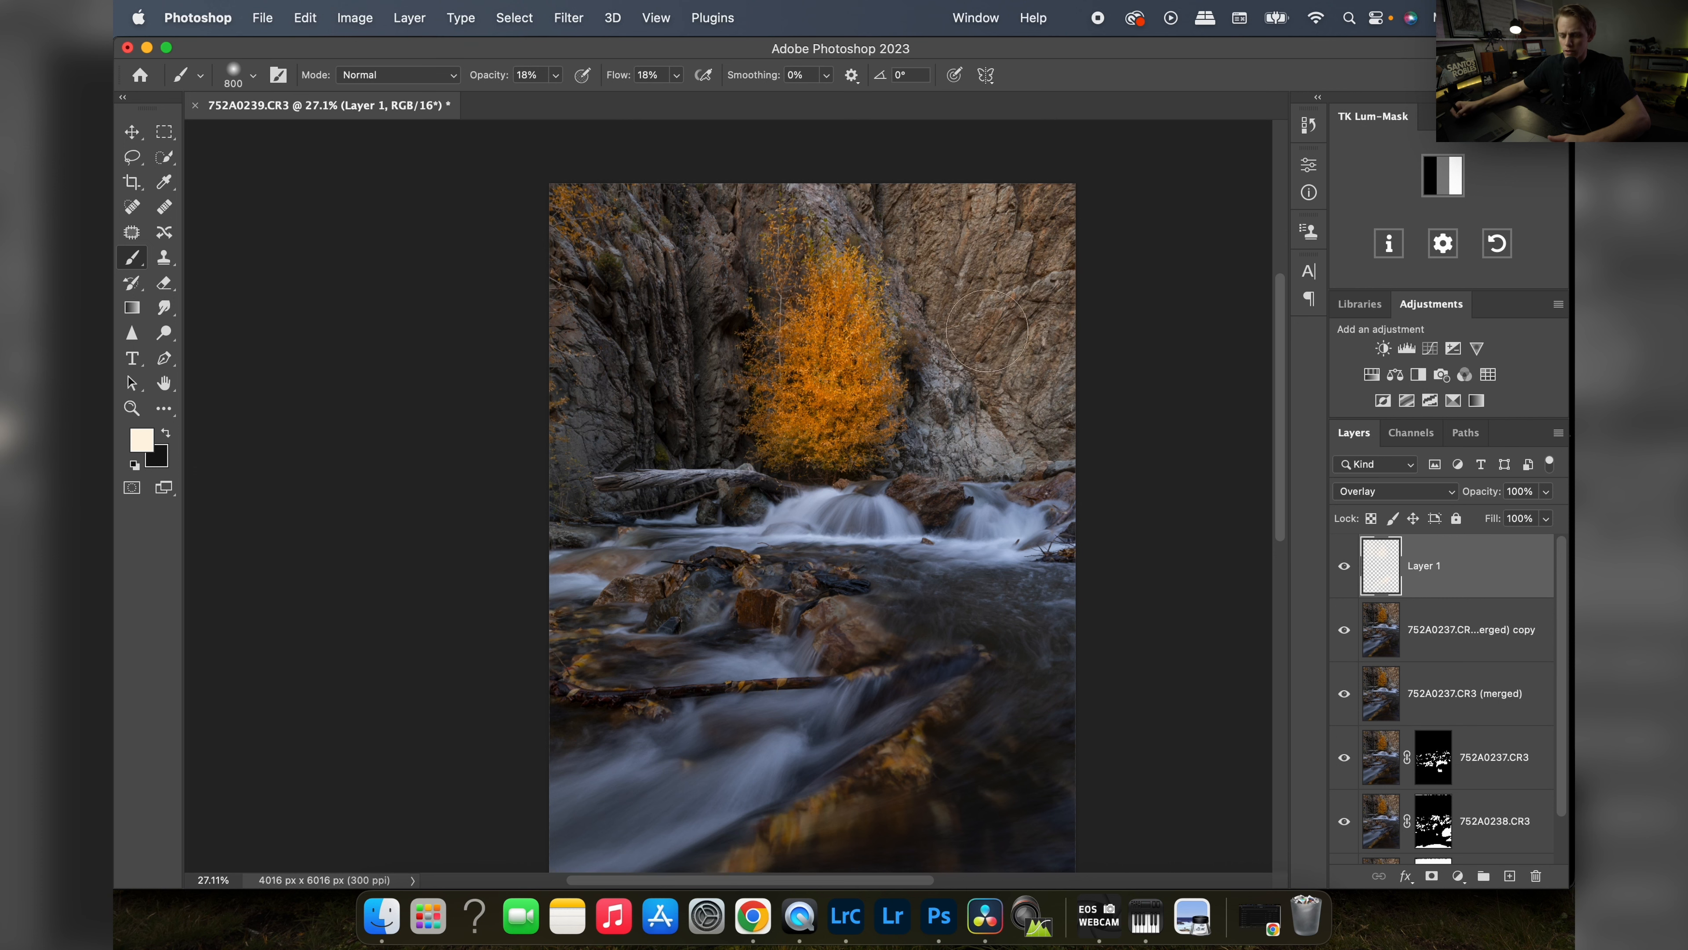
mouse_move(804, 404)
mouse_down()
mouse_move(821, 253)
mouse_move(795, 331)
mouse_move(841, 327)
mouse_up()
drag(831, 312, 826, 324)
- Compare the image with and without the light painted on Layer 1
click(1345, 567)
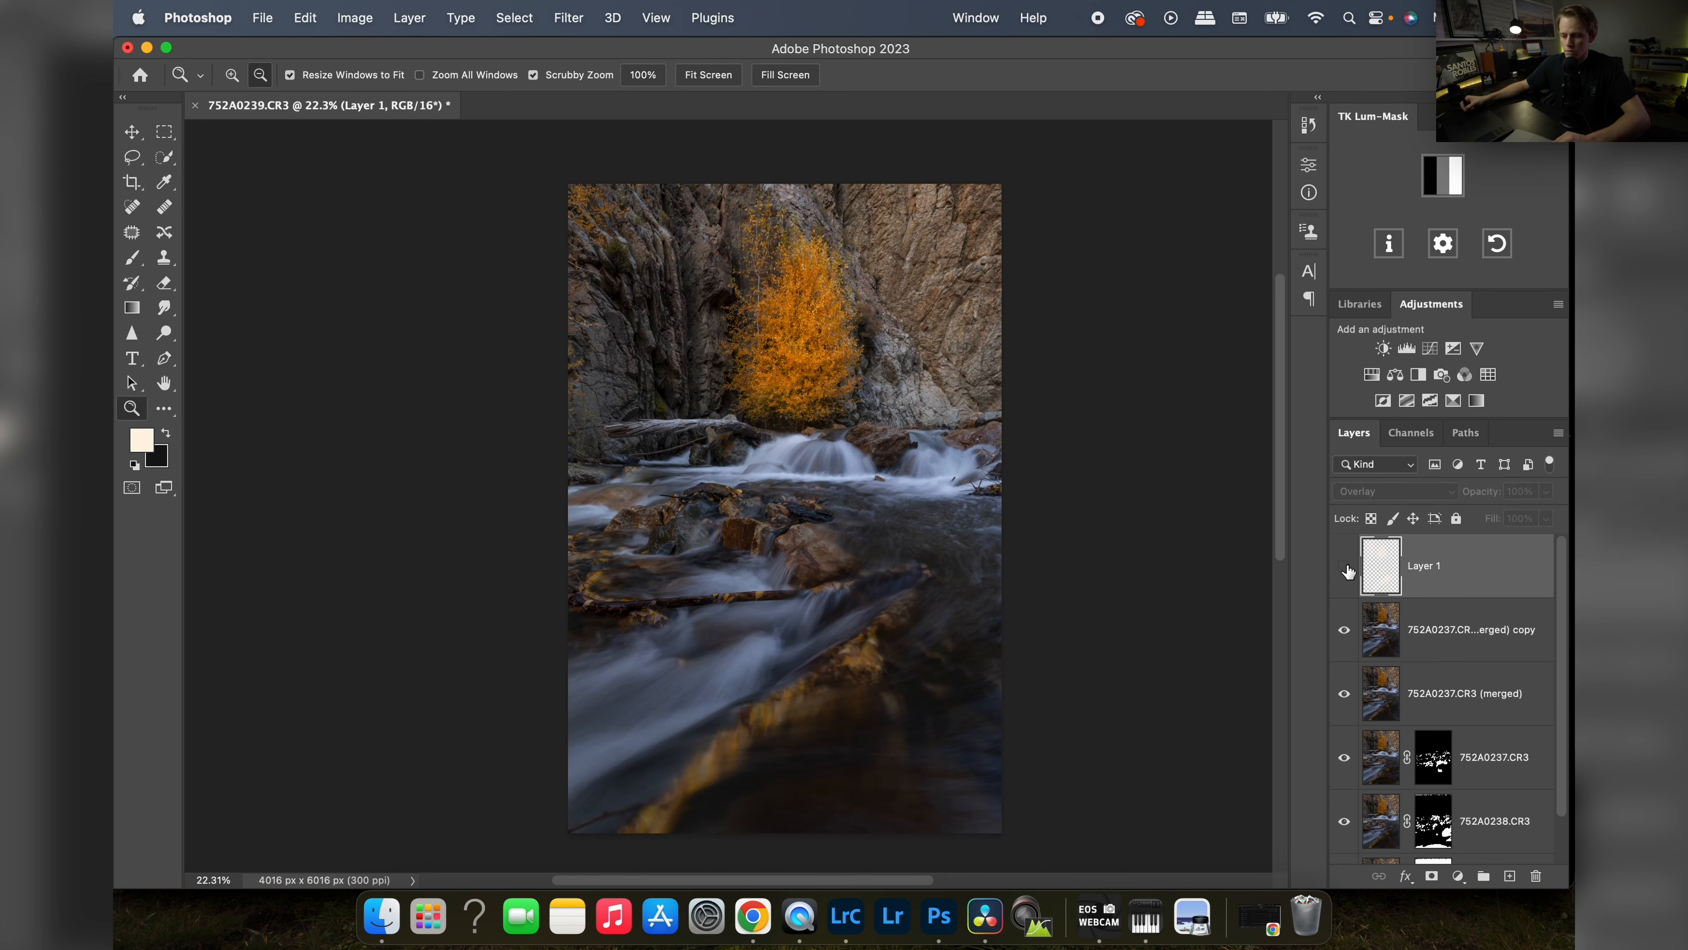
click(1345, 567)
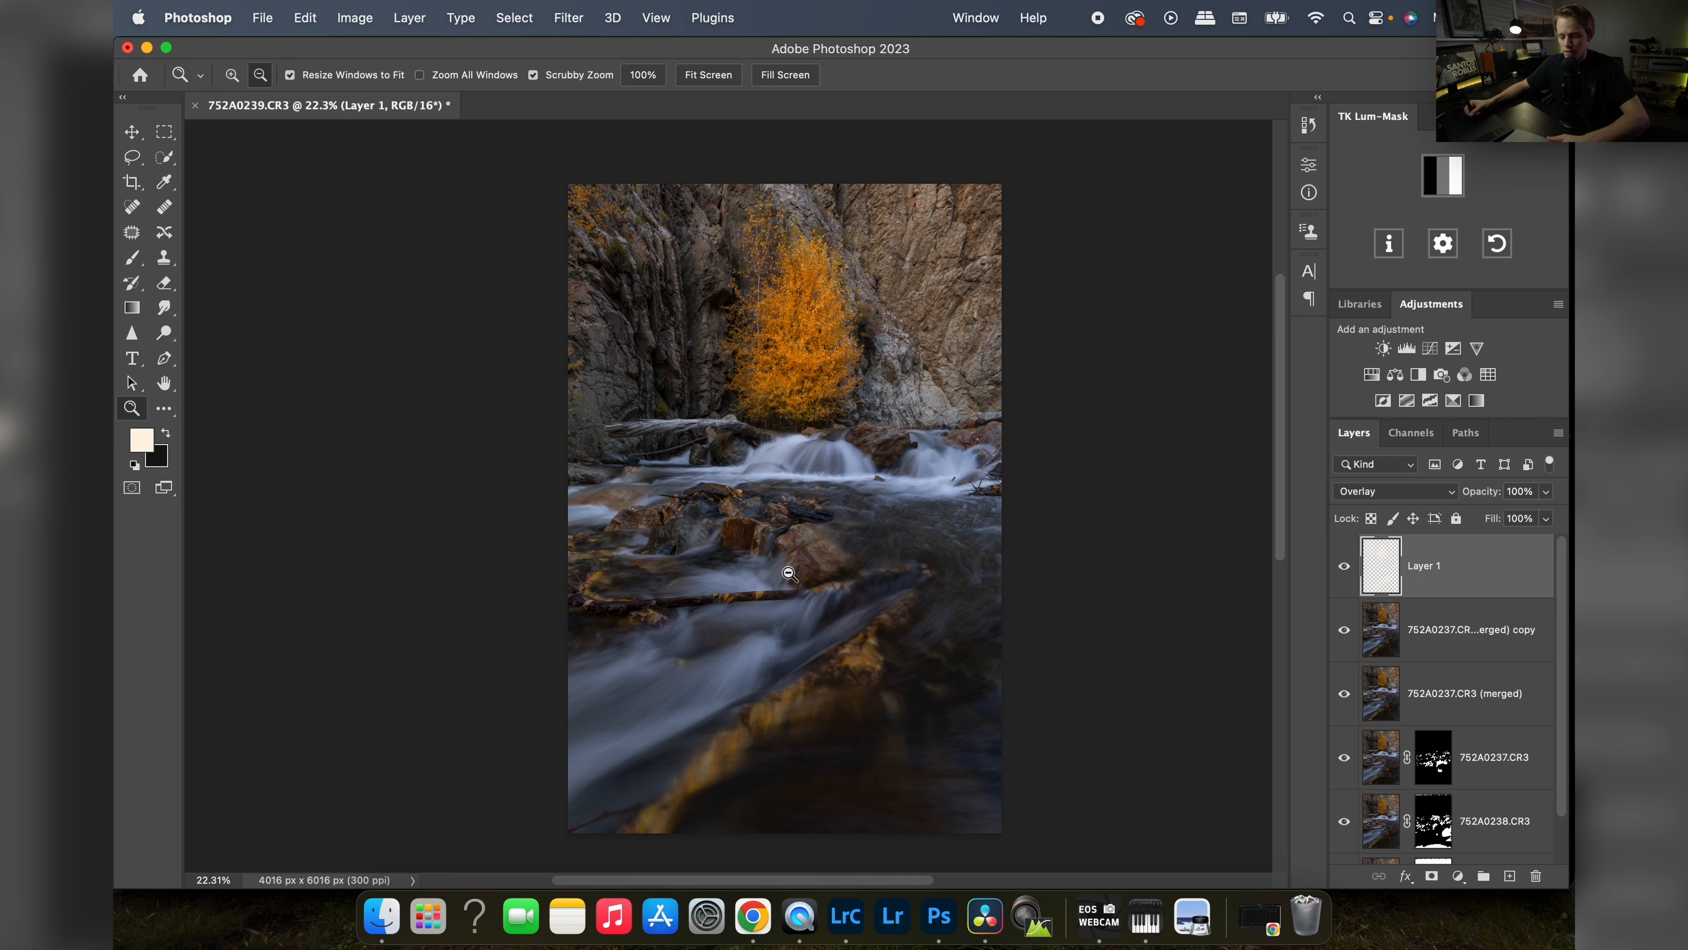
key(b)
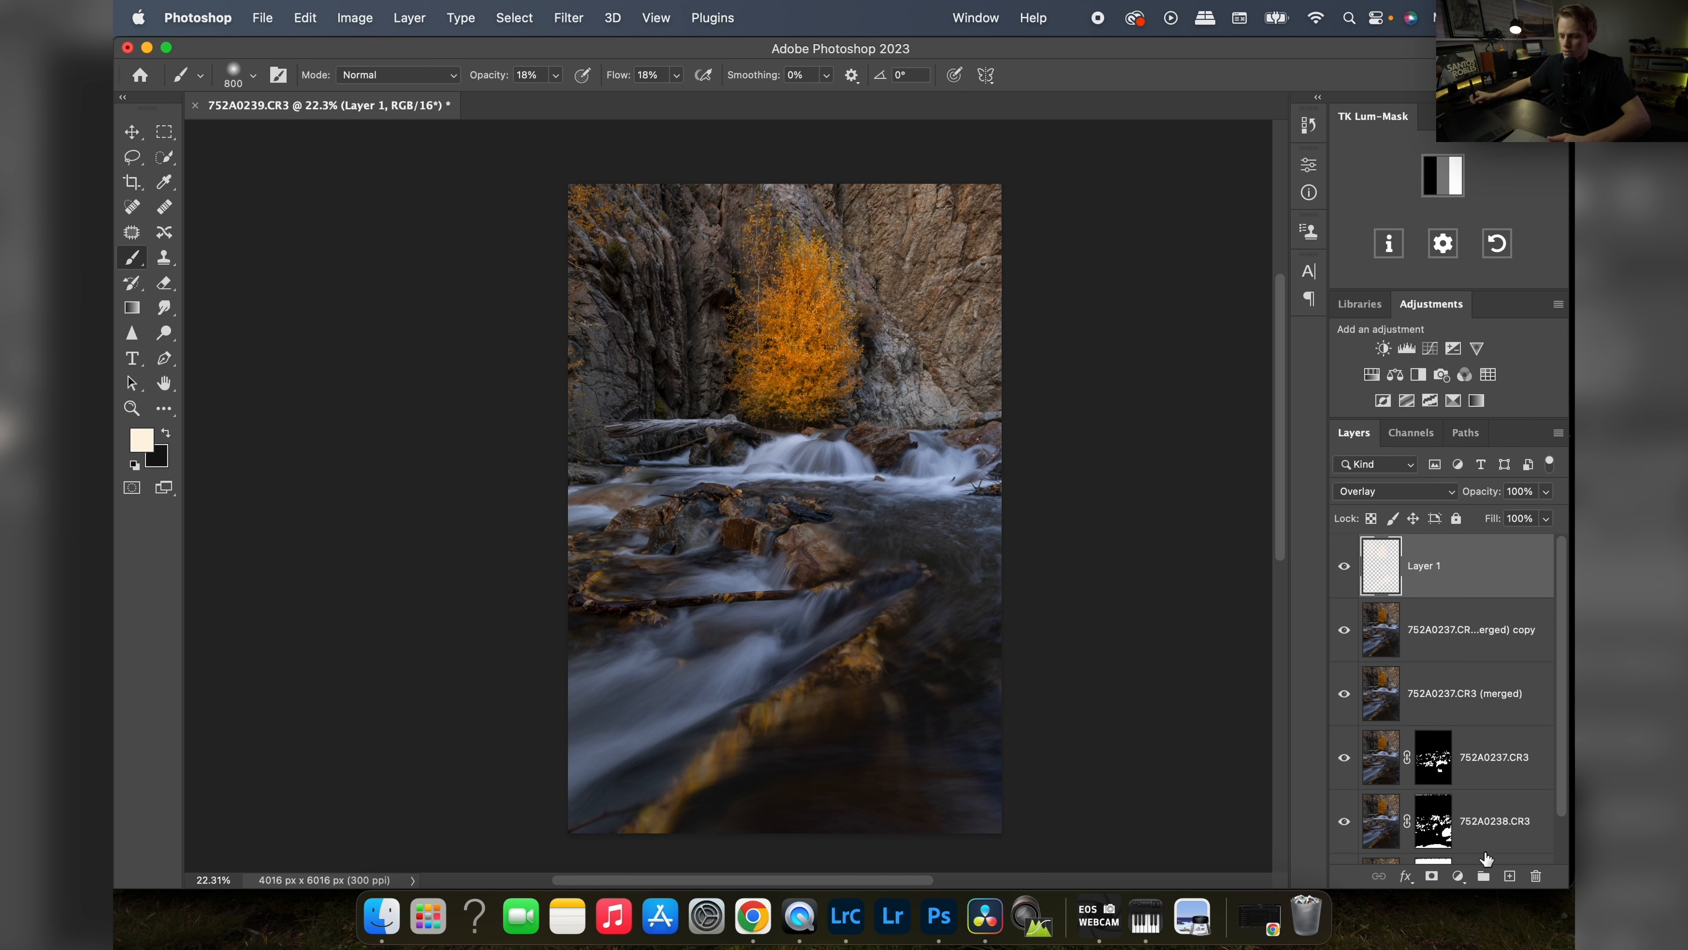
- Add an empty layer above Layer 1 and set its blend mode to Overlay
click(1509, 877)
click(1393, 491)
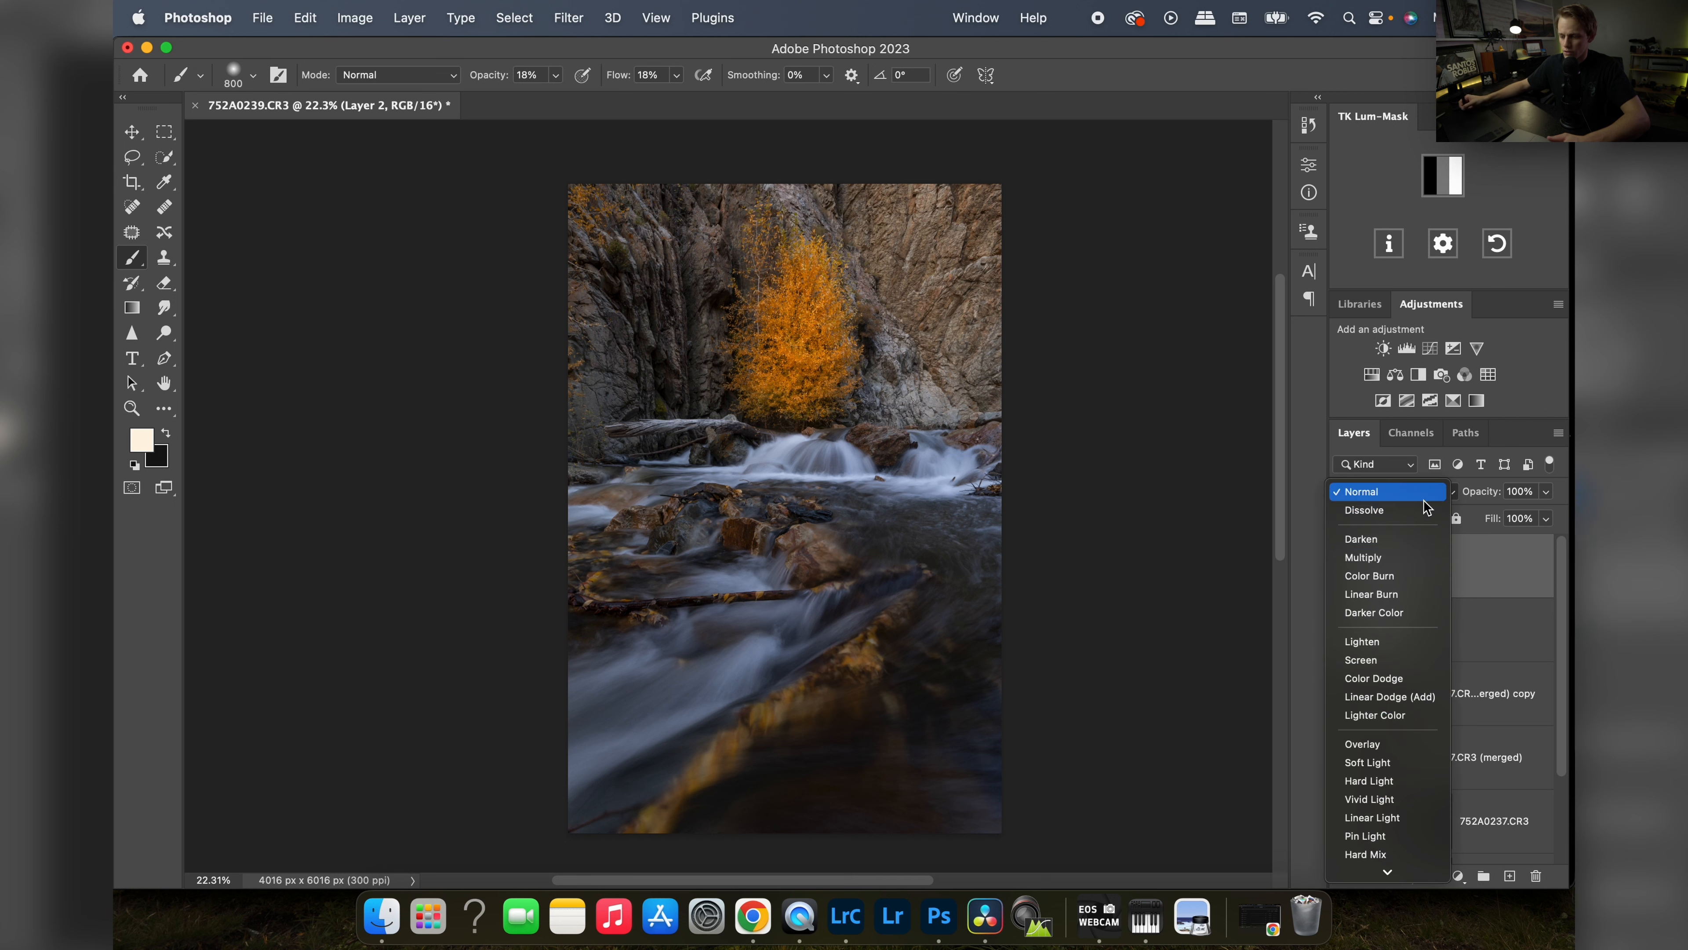
click(1389, 744)
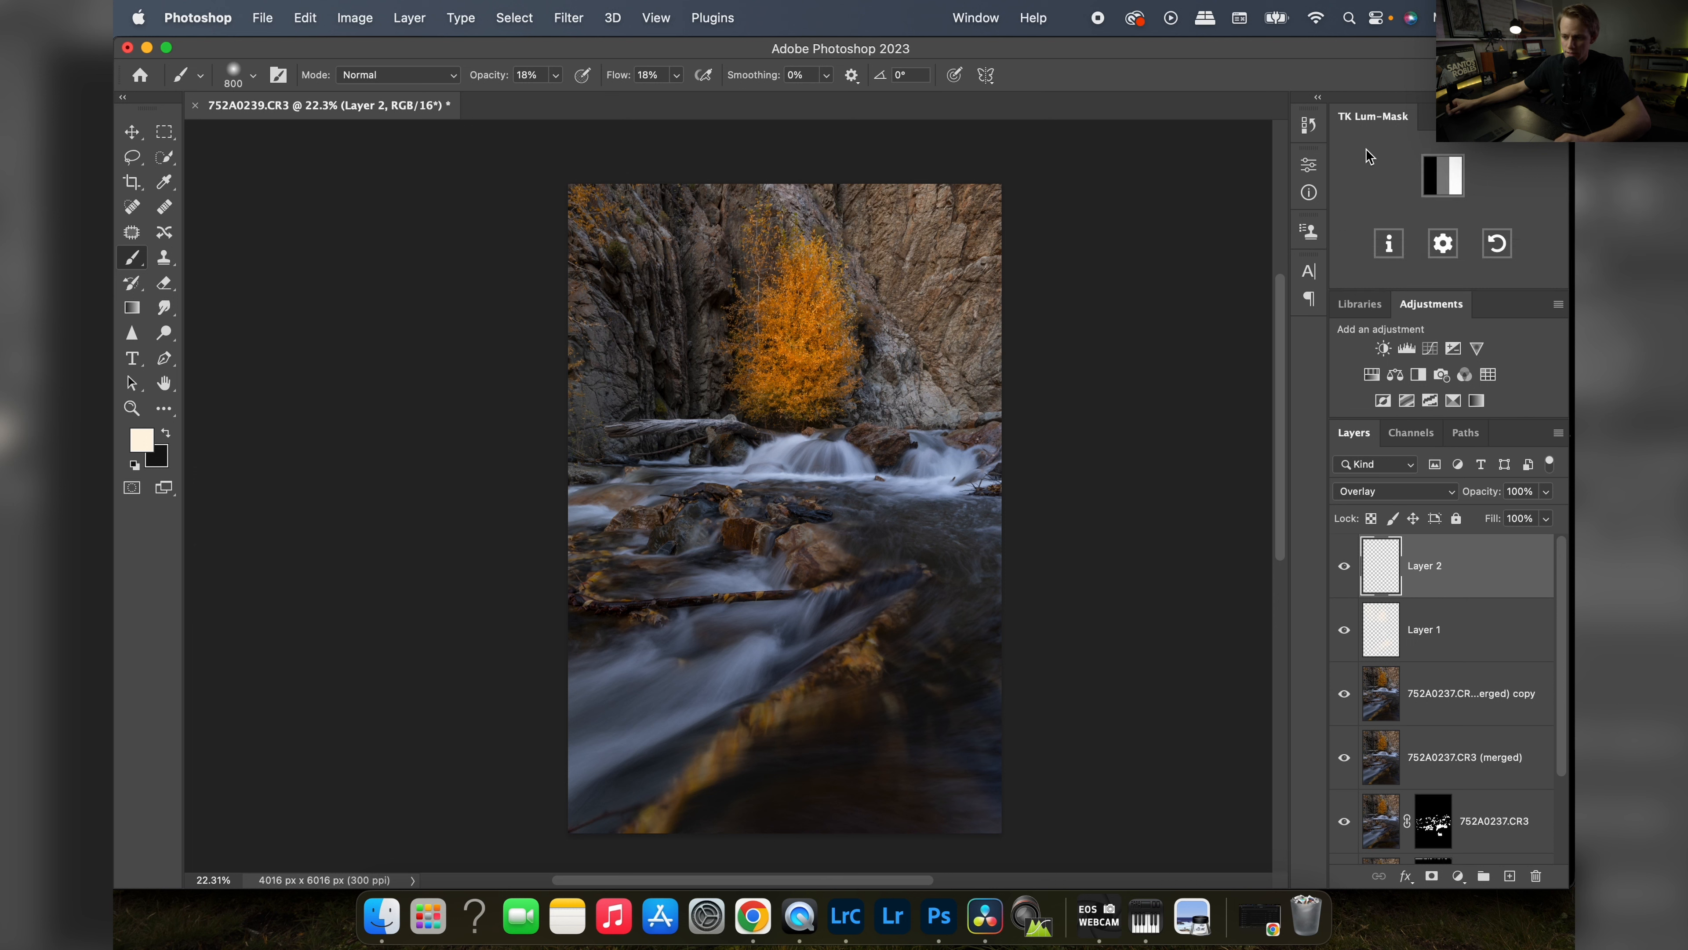
- Generate a Lights-1 luminosity mask with TK Lum-Mask and apply it as Layer 2's mask
click(1444, 180)
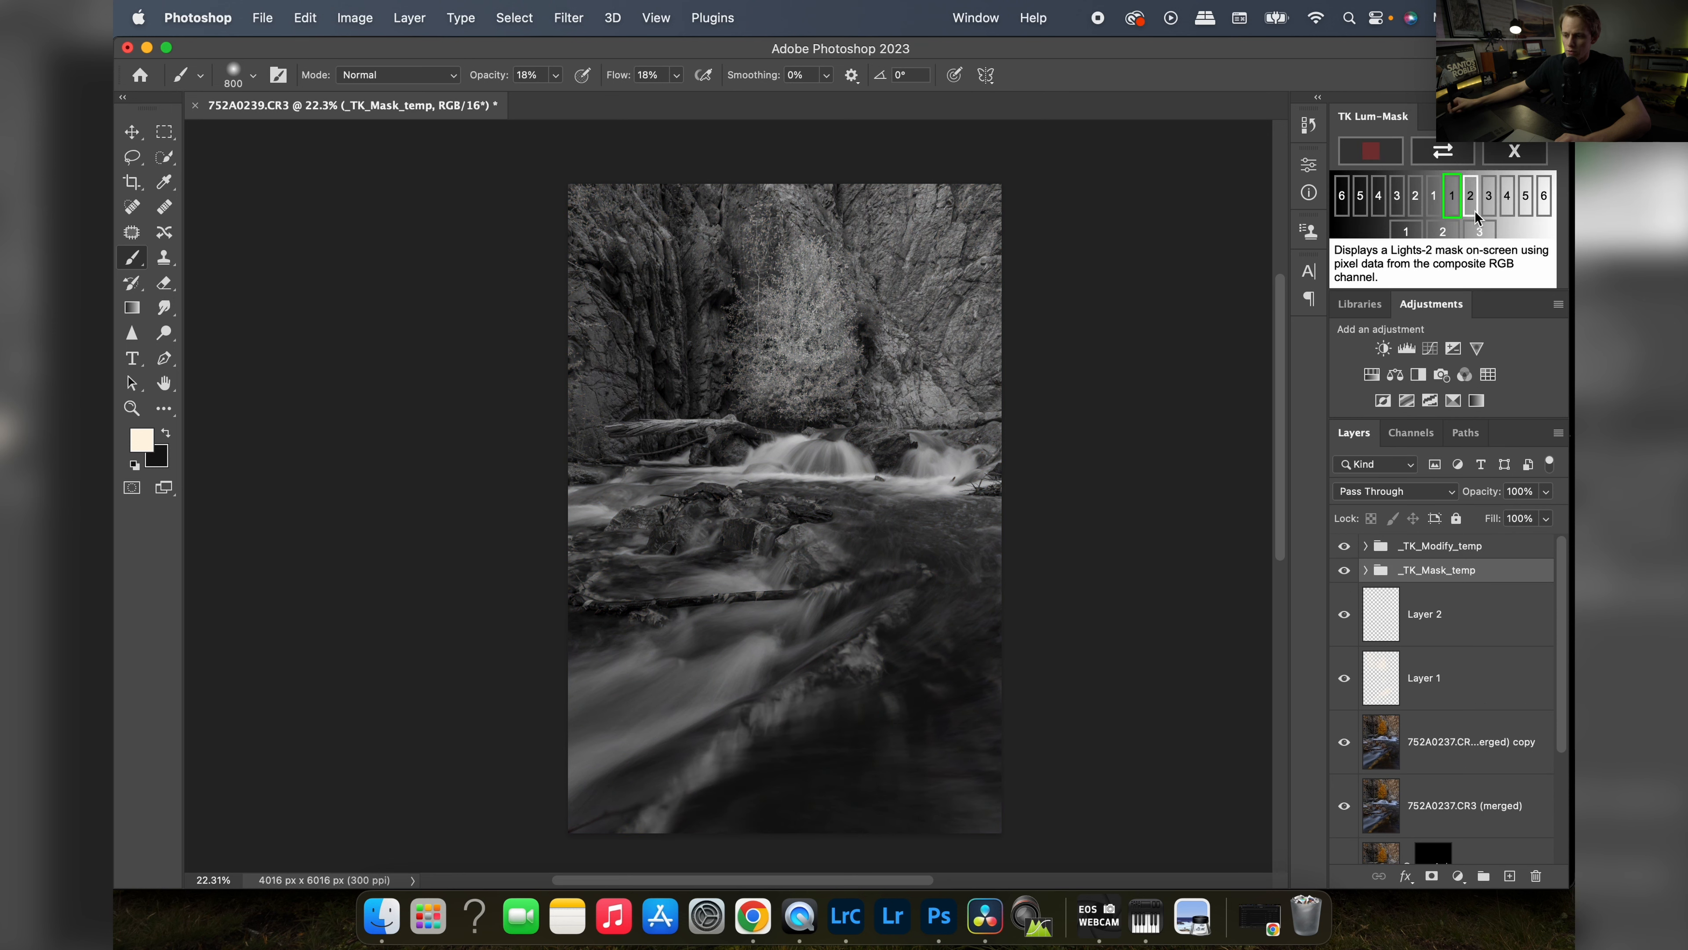
click(1452, 211)
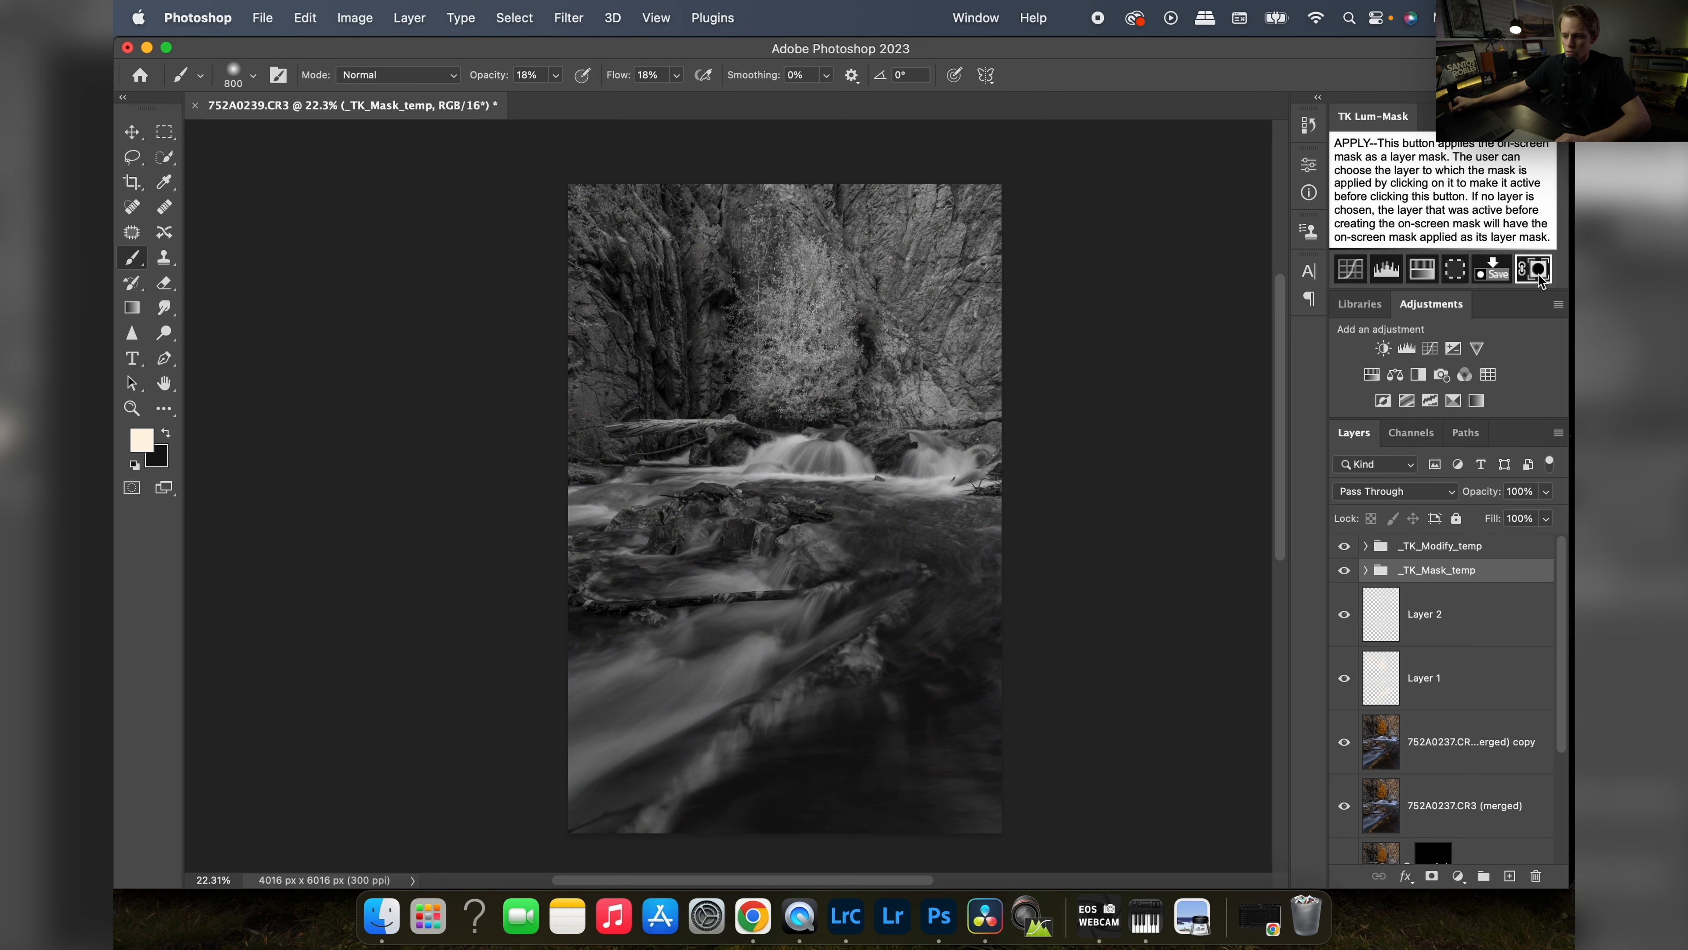
click(1534, 269)
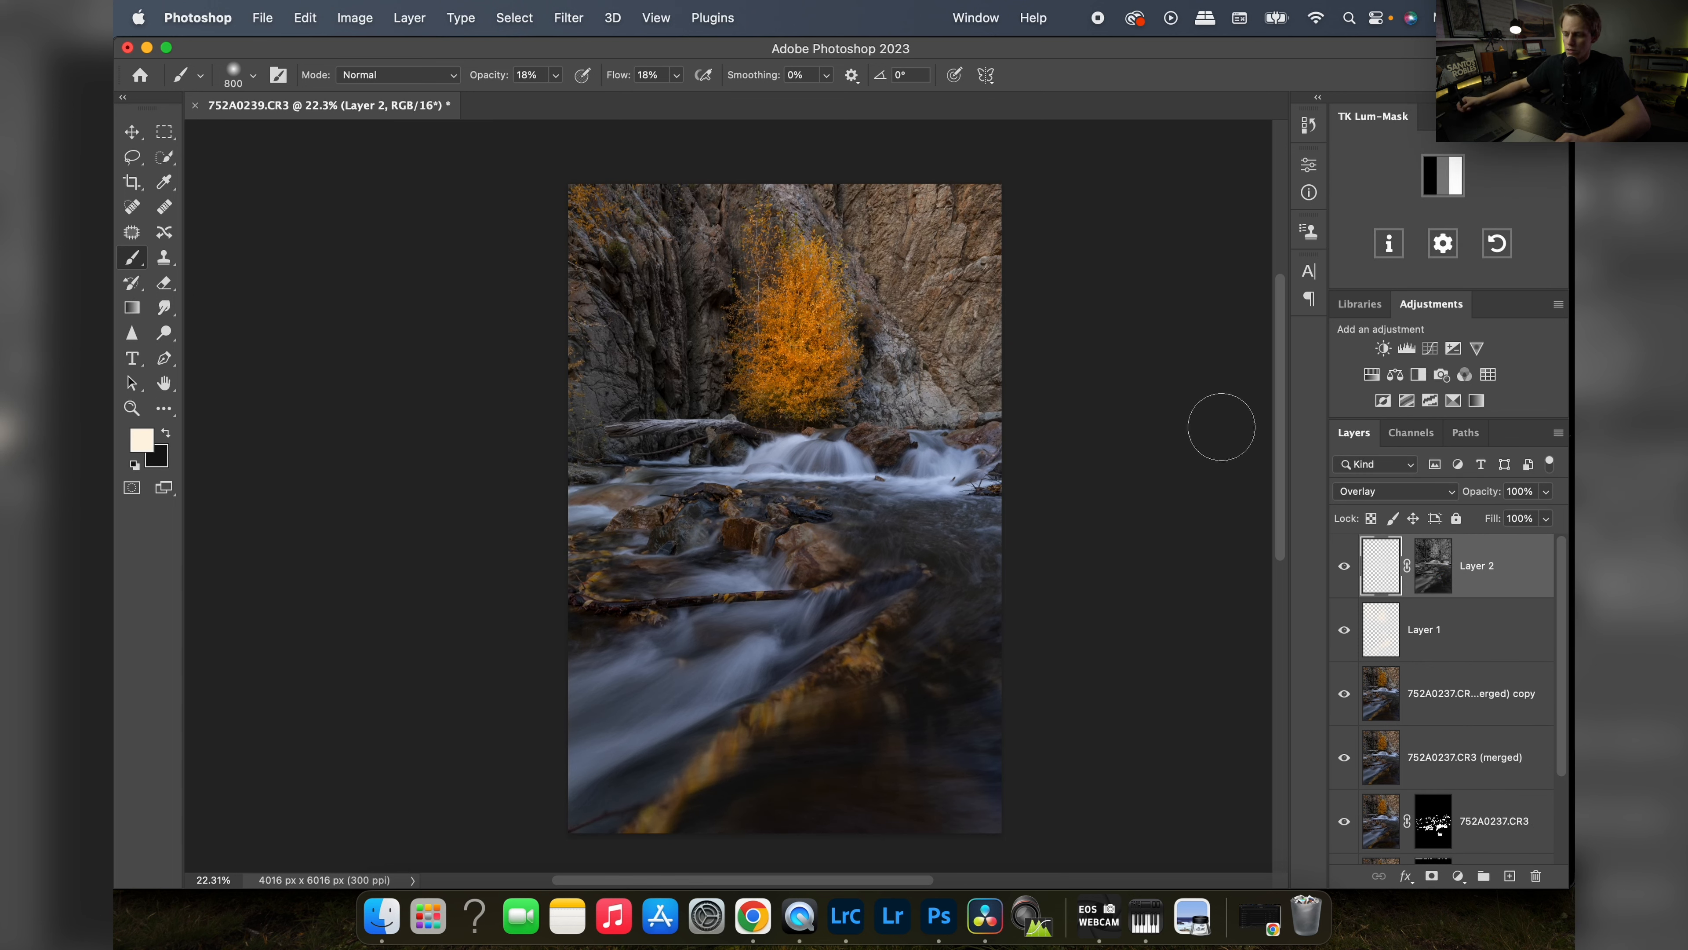
- Brush cream light on the masked Layer 2 over the flowing water in the foreground
scroll(800, 650, up, 5)
mouse_move(961, 536)
mouse_down()
mouse_move(921, 567)
mouse_move(720, 612)
mouse_move(498, 740)
mouse_move(398, 732)
mouse_move(488, 689)
mouse_move(297, 784)
mouse_up()
mouse_move(704, 542)
mouse_down()
mouse_move(717, 459)
mouse_move(856, 396)
mouse_up()
scroll(855, 397, right, 3)
mouse_move(546, 765)
mouse_down()
mouse_move(1046, 523)
mouse_move(370, 824)
mouse_up()
- Compare the whole image with and without the water highlights painted on Layer 2
key(z)
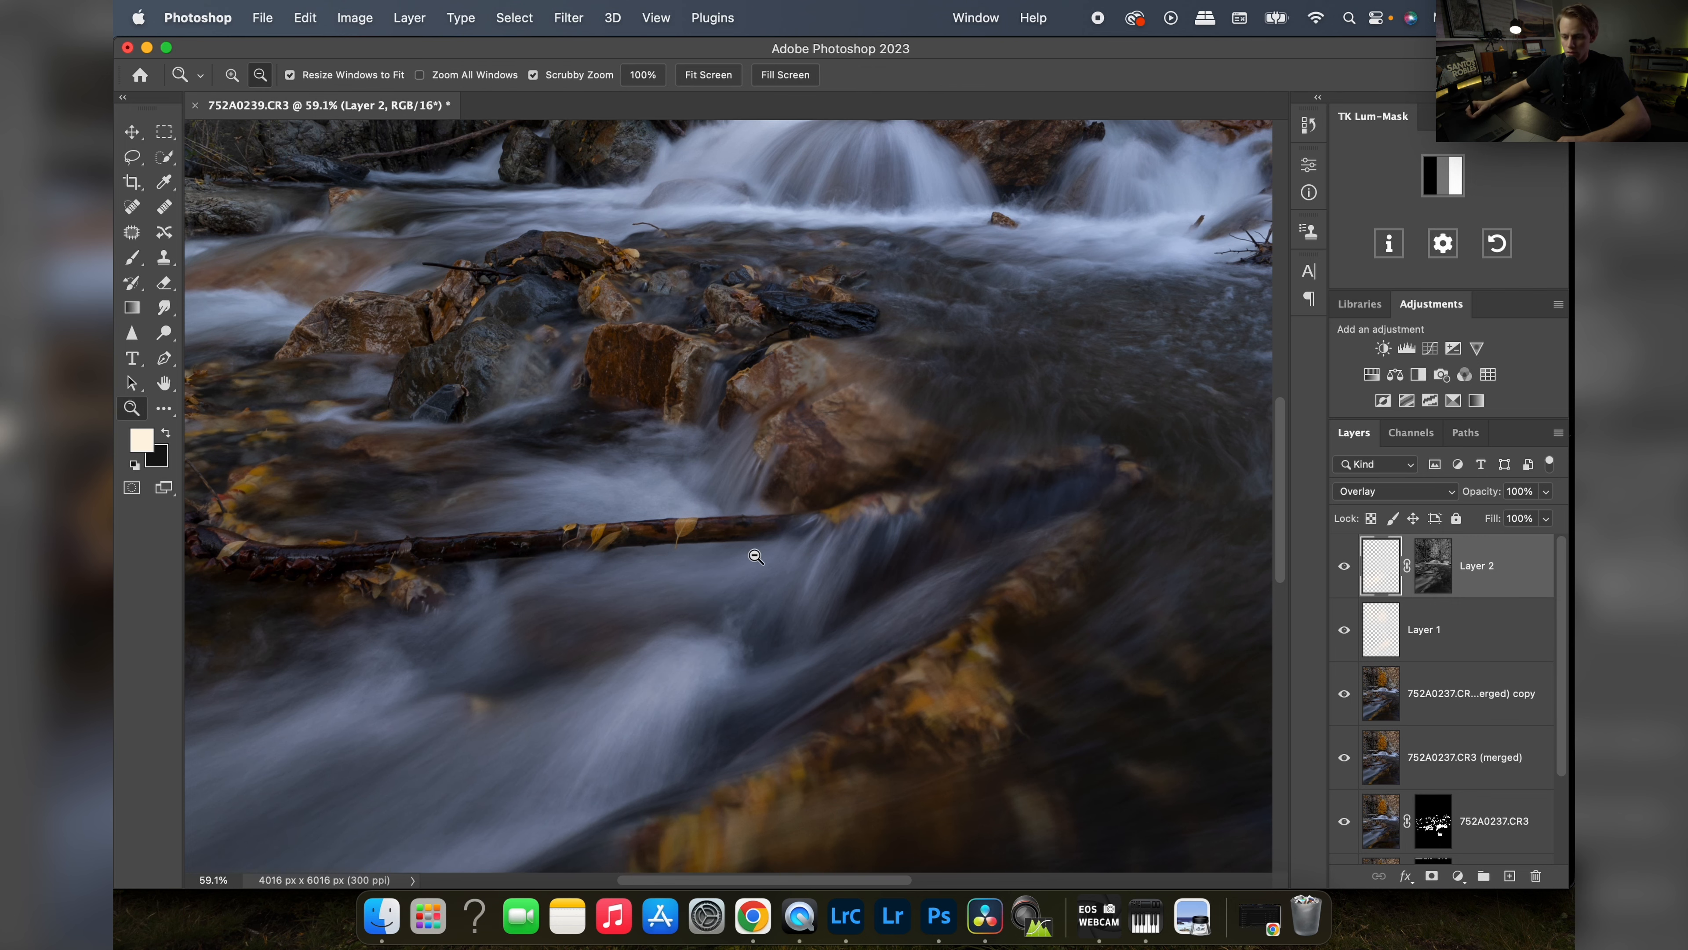
drag(847, 552, 706, 569)
alt+click(706, 569)
key(b)
click(1345, 566)
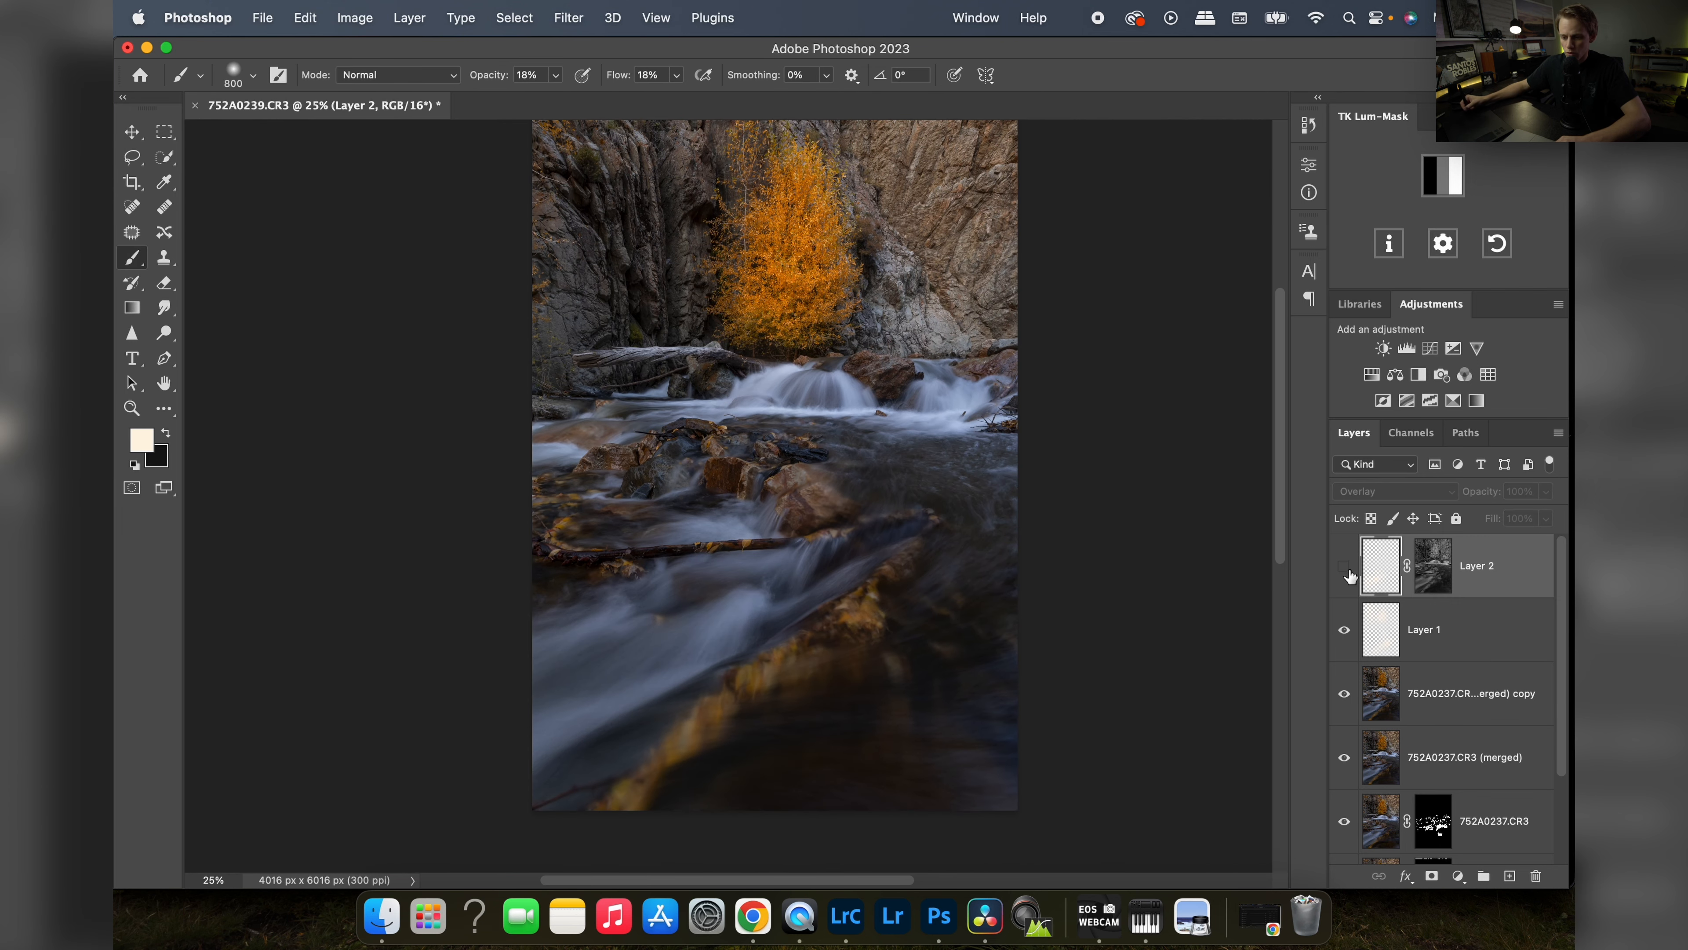
click(1346, 567)
- Brush more light on Layer 2 over the stream around the narrow log and the rocks behind it
scroll(851, 567, up, 5)
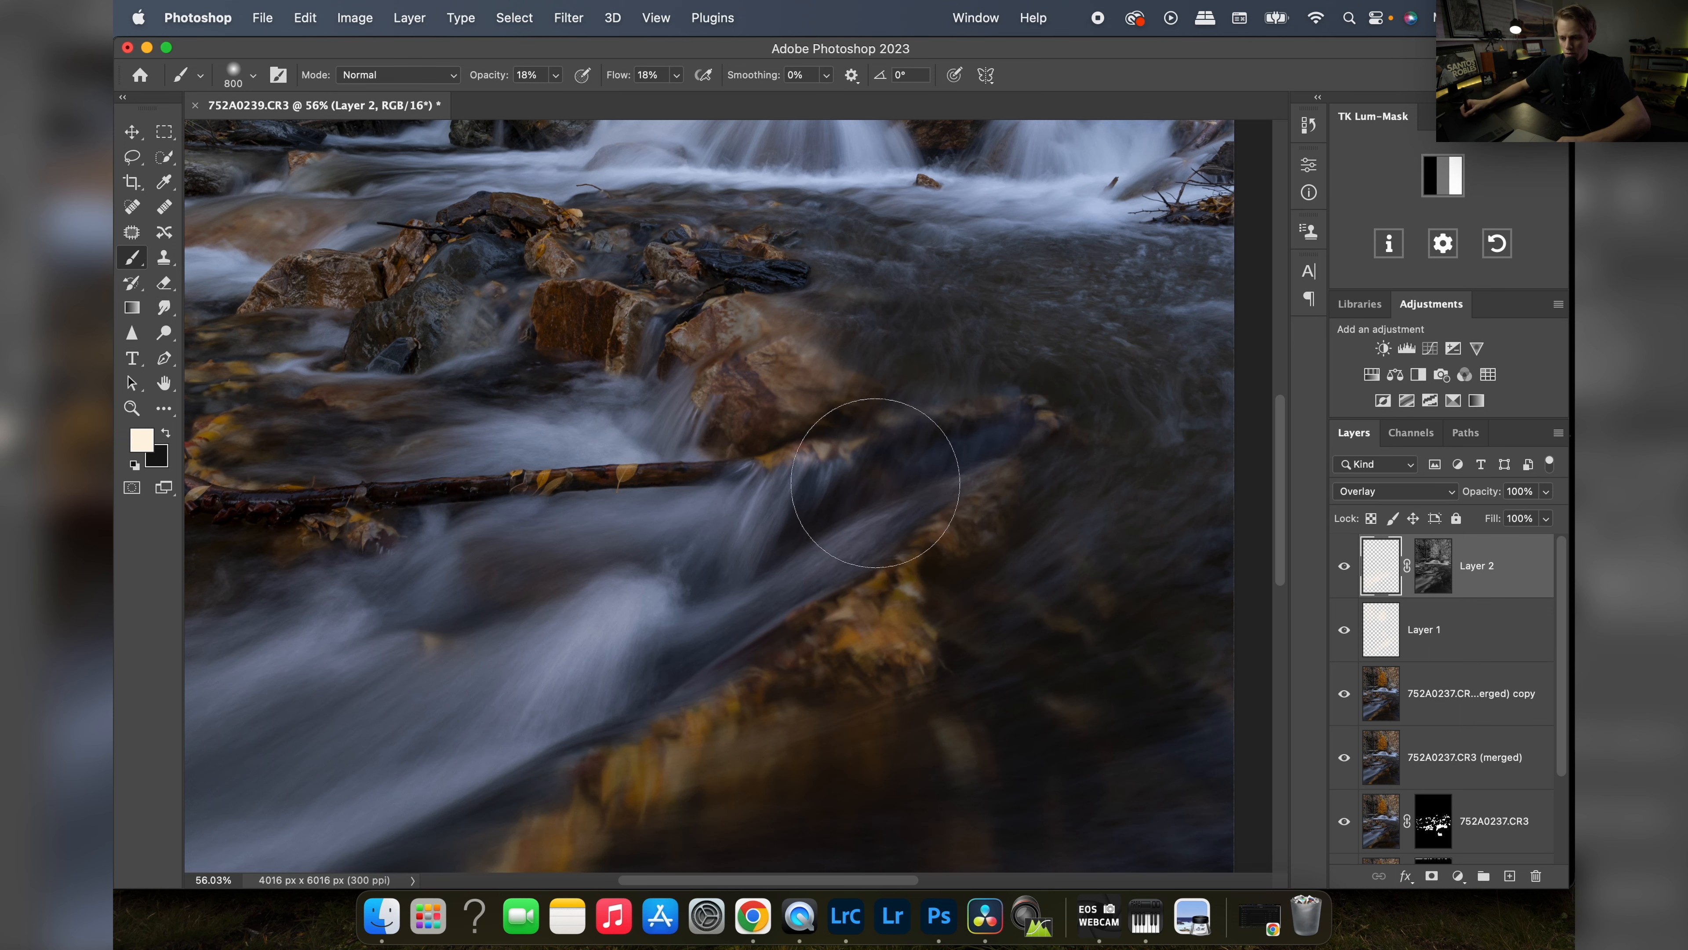
drag(682, 501, 926, 544)
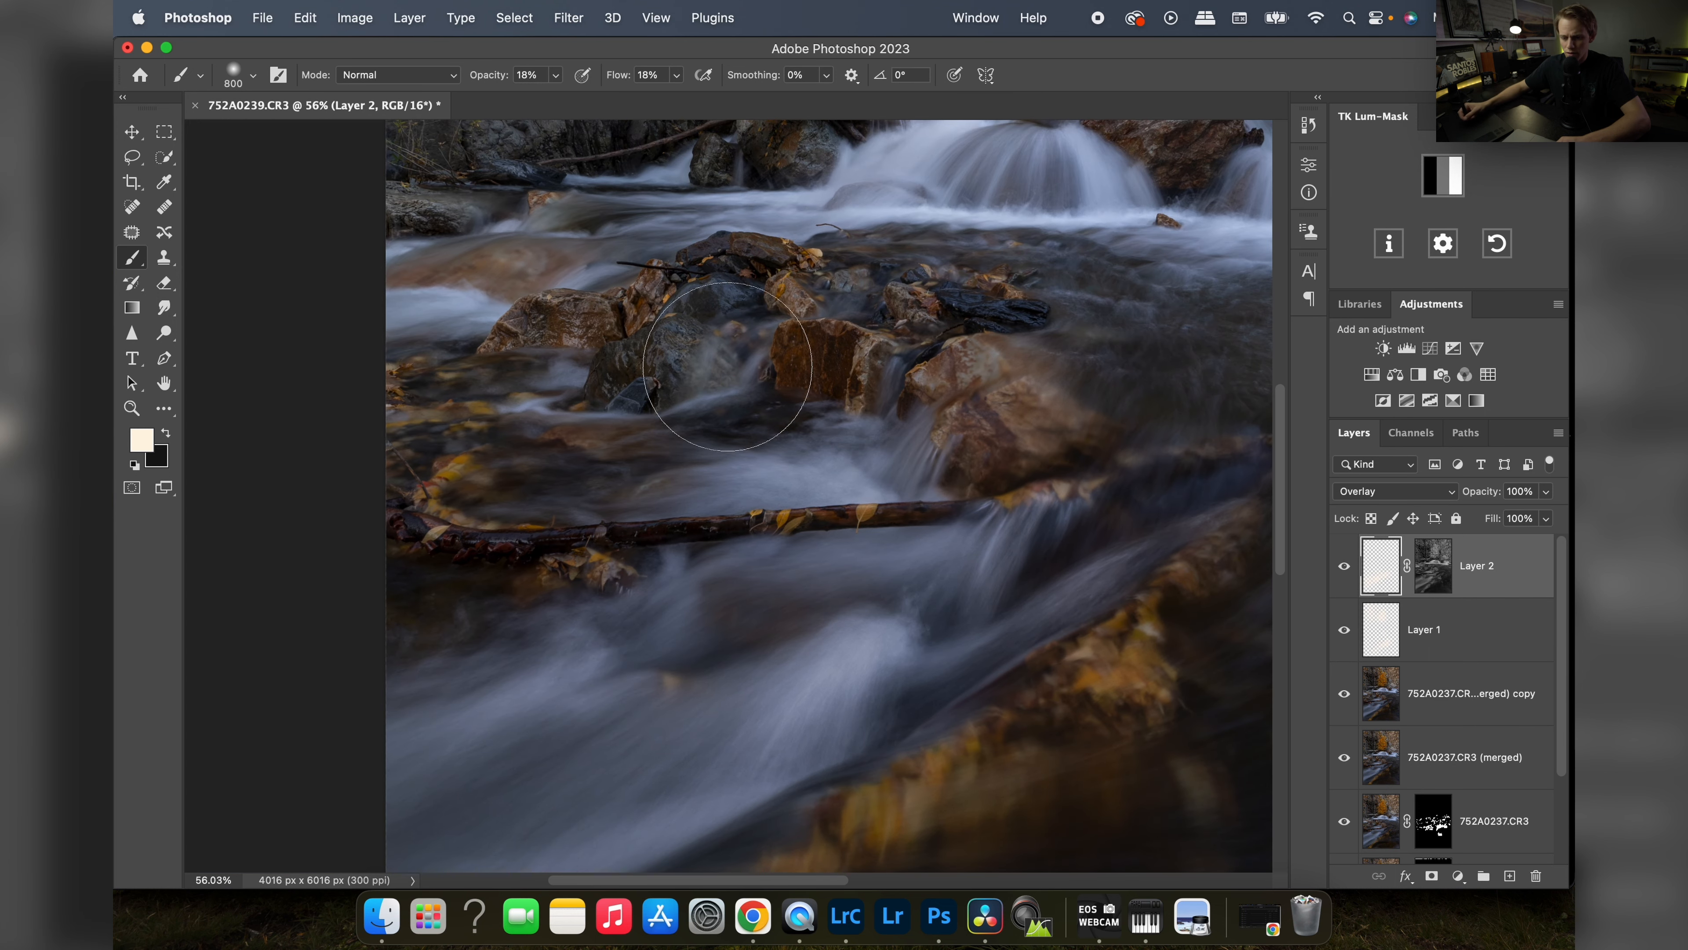
scroll(853, 400, down, 5)
scroll(934, 490, up, 3)
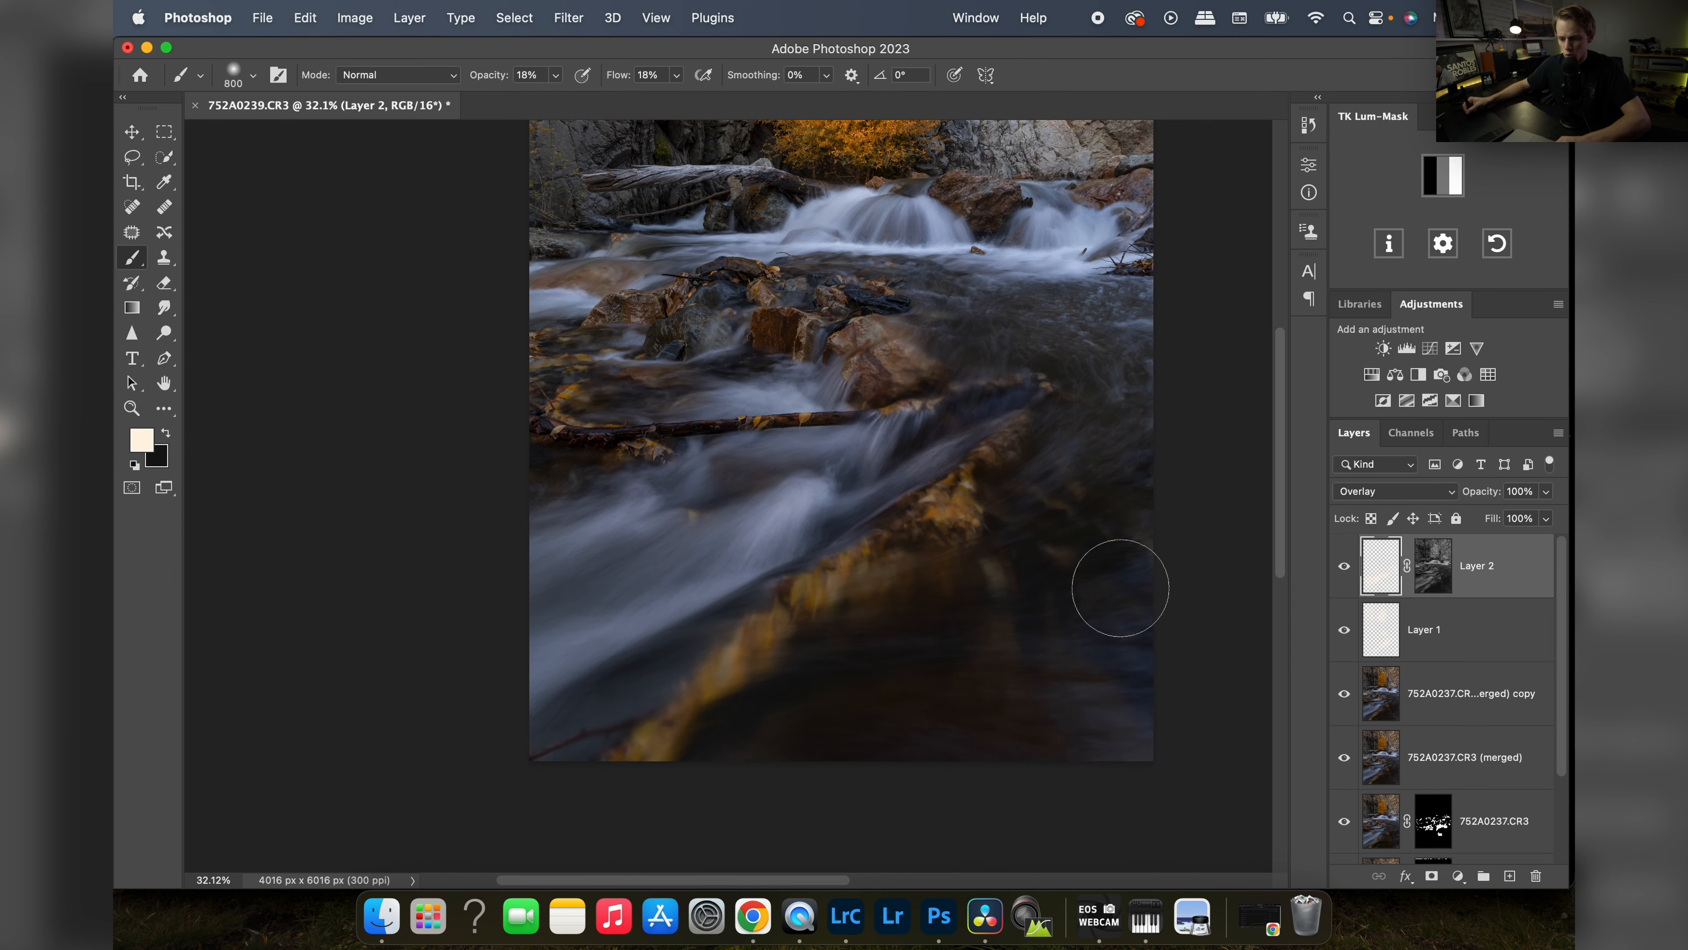
- Toggle Layer 2 off and on repeatedly to check the painted highlights across the full image
scroll(752, 654, down, 3)
click(1345, 566)
click(1346, 567)
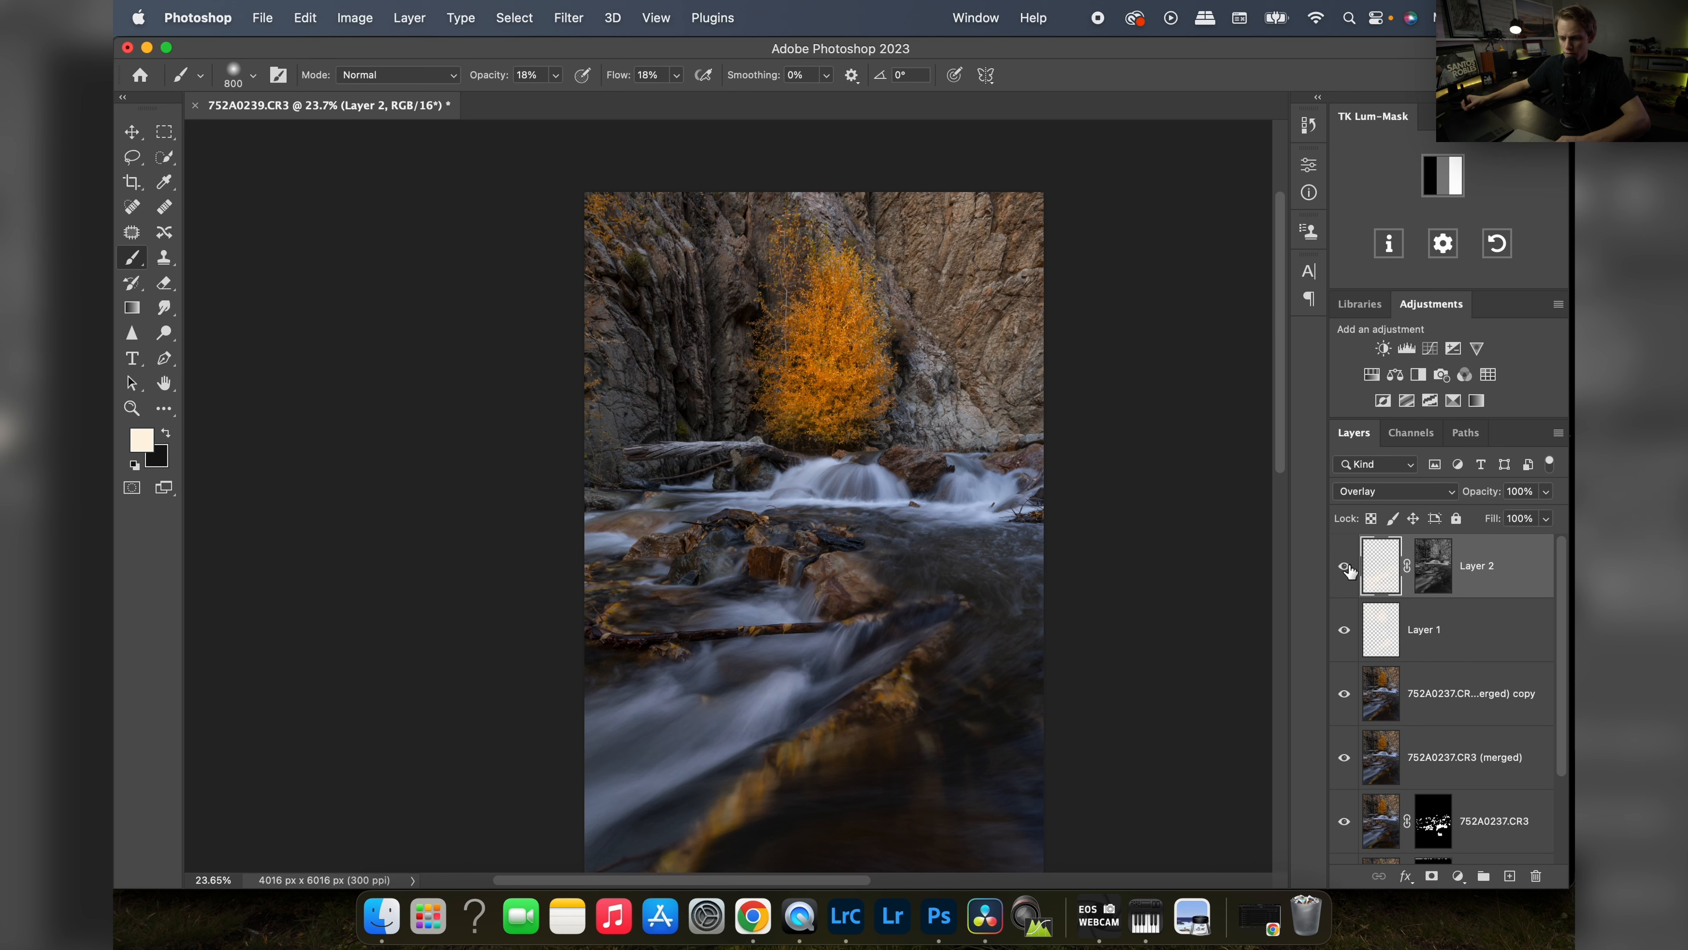
click(1348, 567)
click(1351, 568)
key(space)
mouse_move(836, 613)
mouse_down()
mouse_move(819, 555)
mouse_move(863, 532)
mouse_up()
key(z)
key(b)
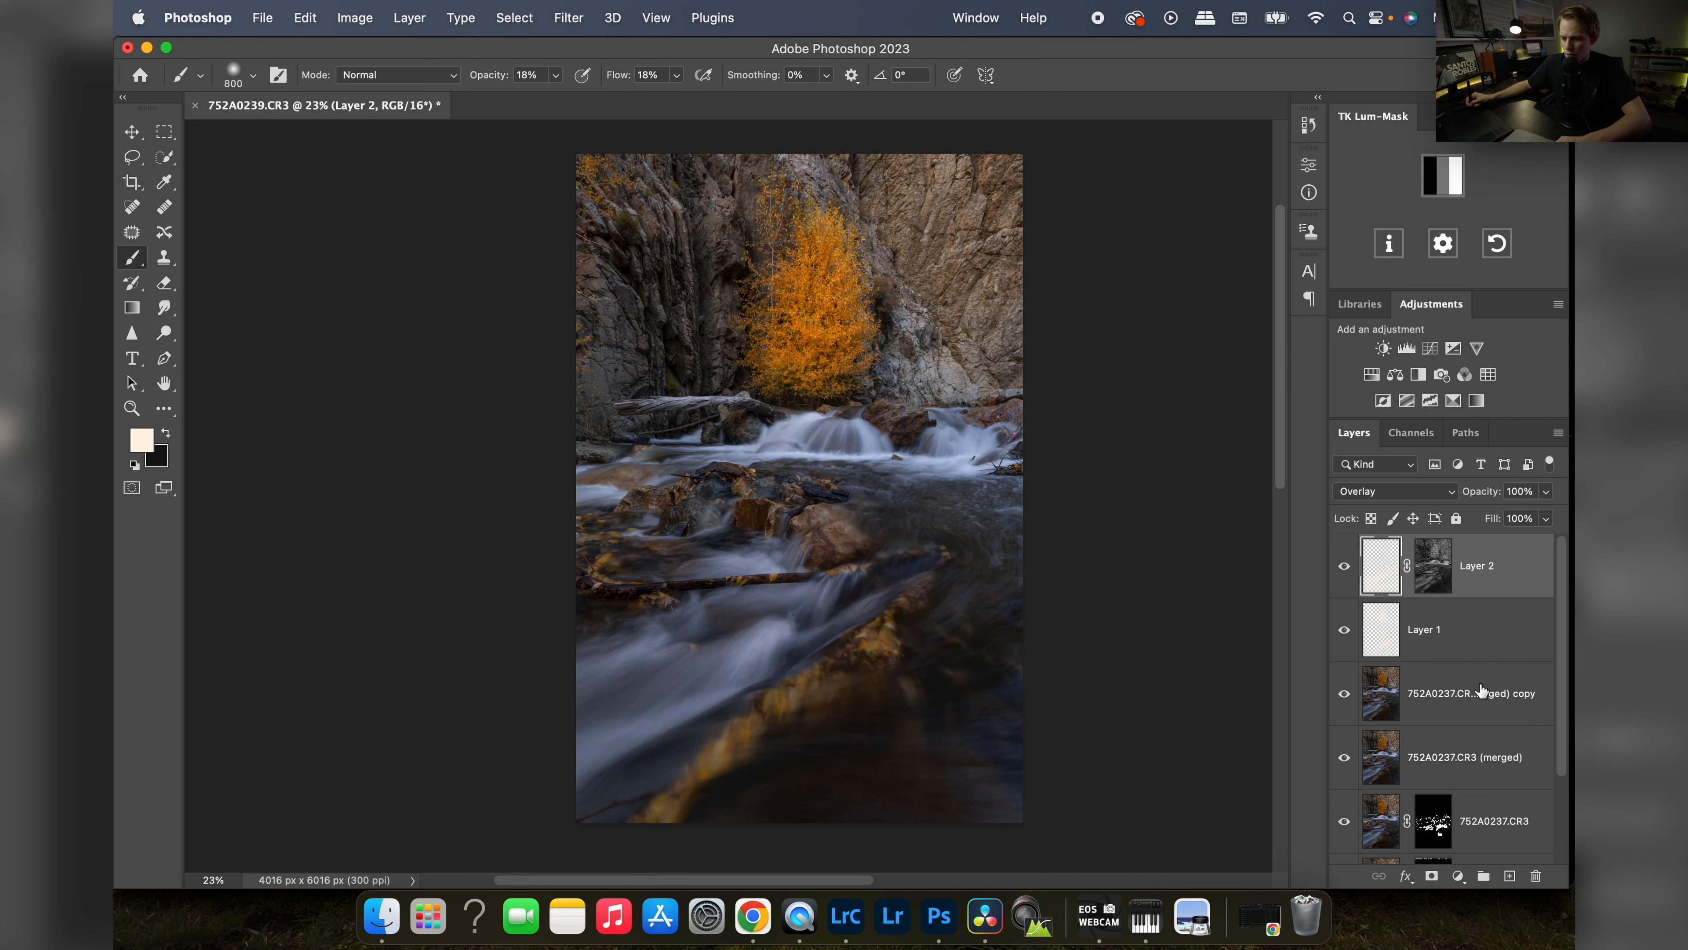
- Strengthen the light on Layer 2 over the foreground water and the small waterfalls
key(z)
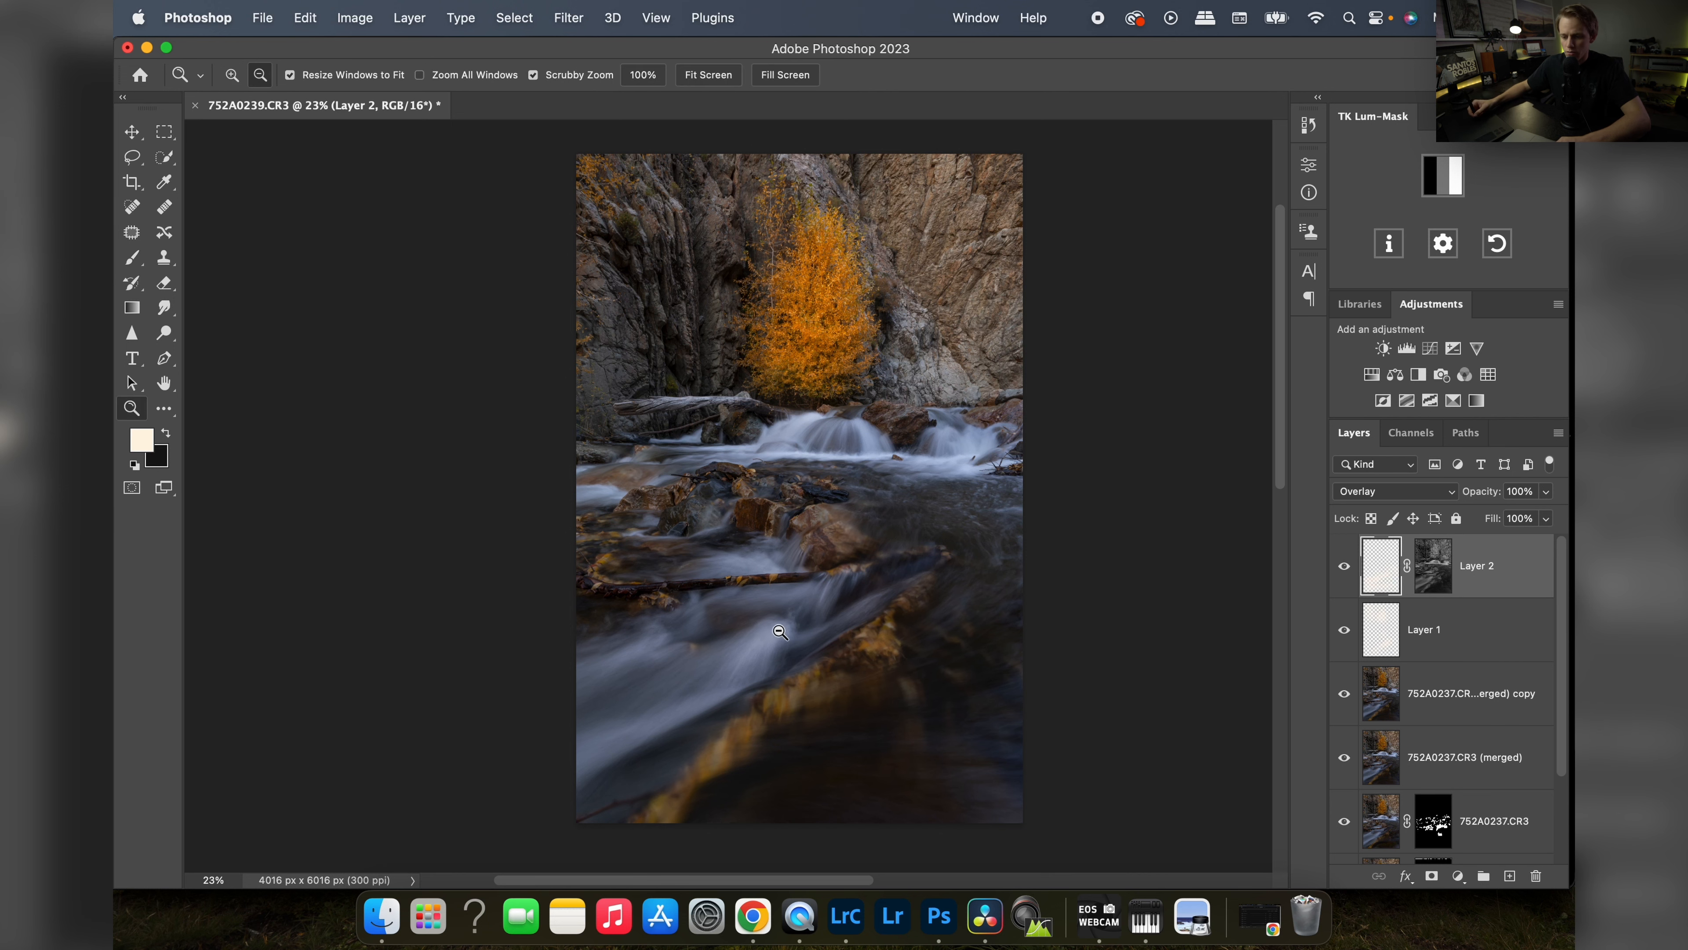
drag(758, 625, 789, 638)
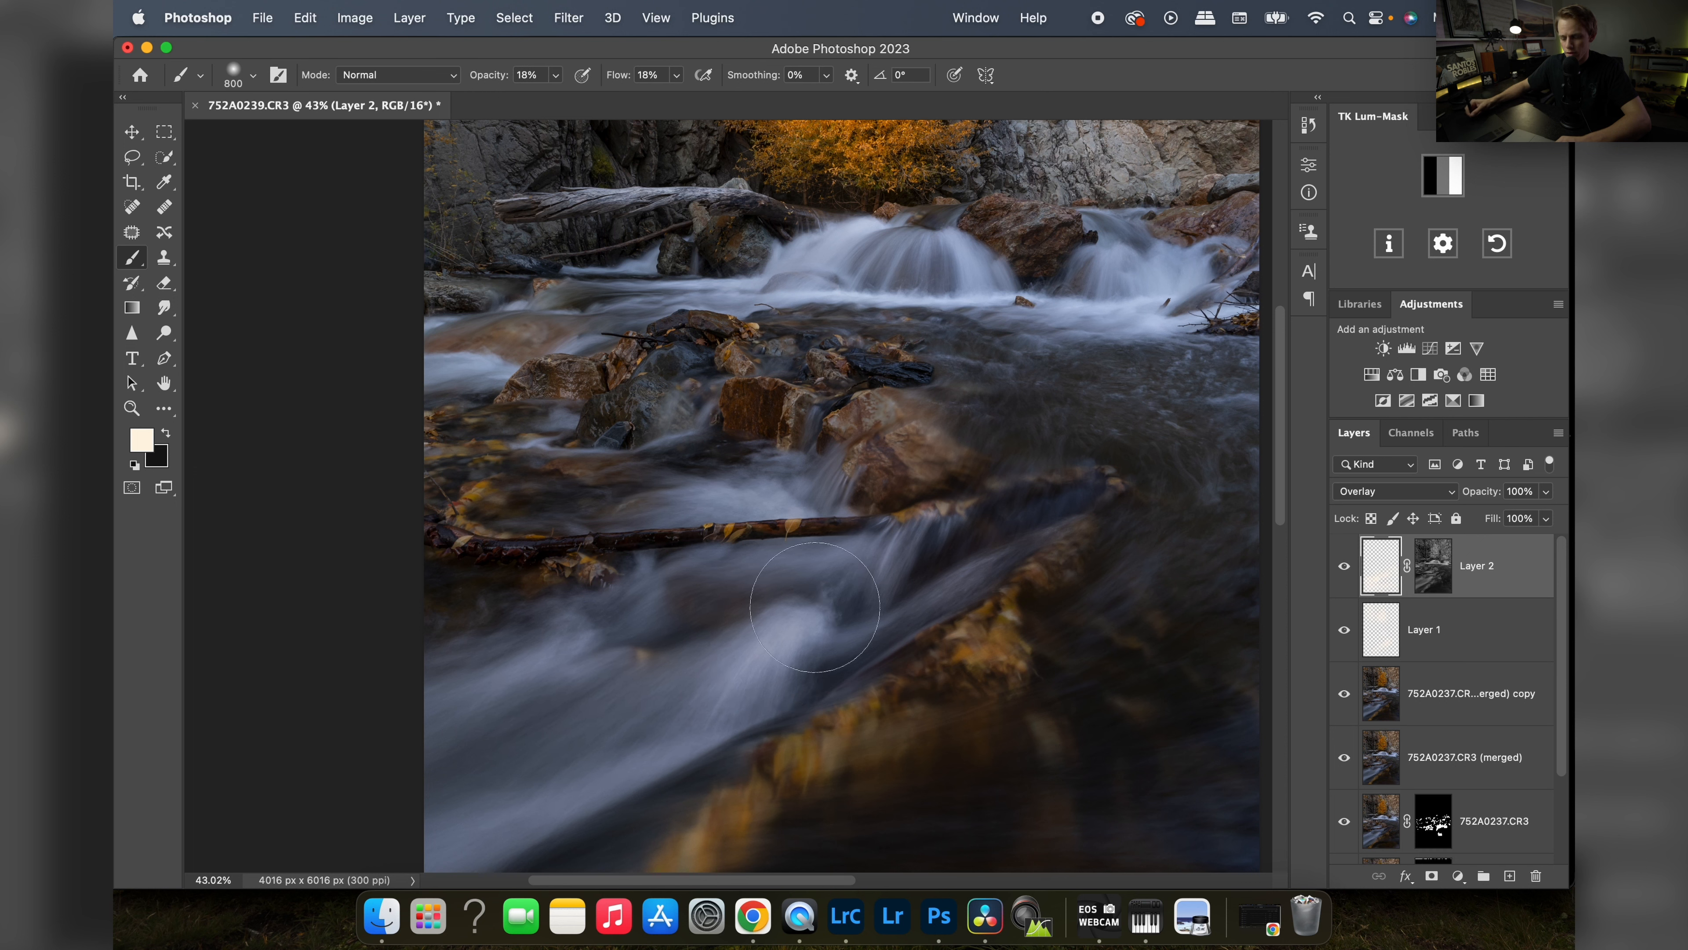
scroll(681, 550, down, 5)
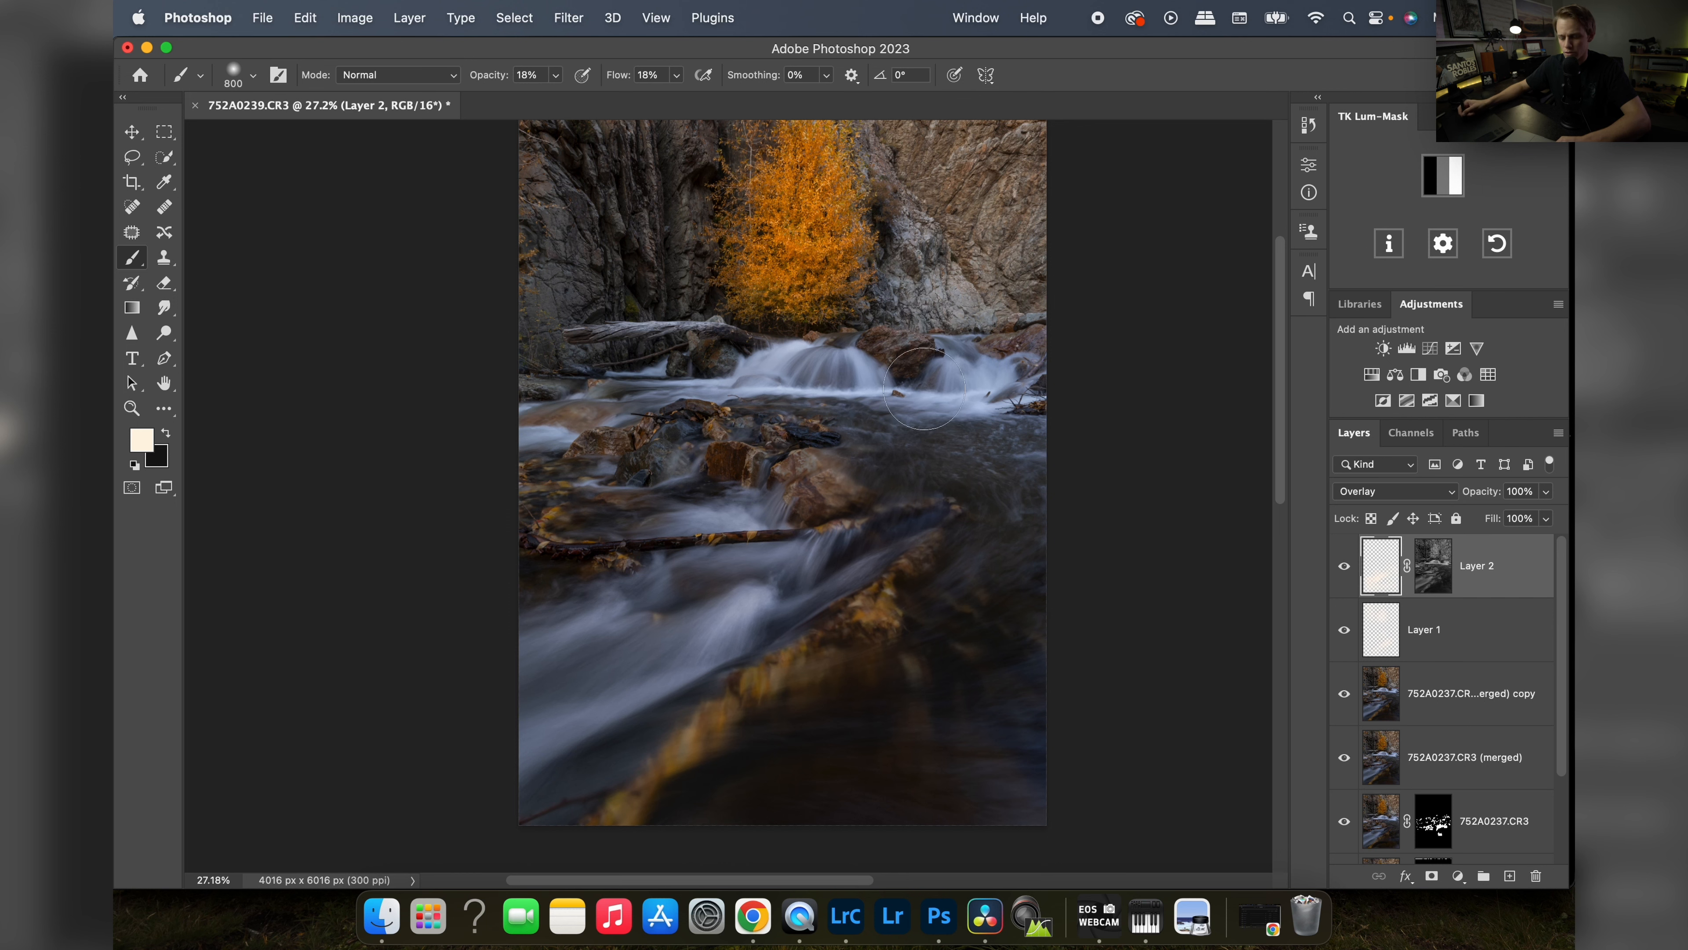
drag(836, 366, 859, 453)
- On Layer 1, reduce the brush to 250 px and brush warm light onto the rocks beside the waterfalls
scroll(872, 454, up, 10)
click(1424, 629)
key(bracketleft)
key(bracketleft)
key(bracketleft)
key(bracketleft)
key(bracketleft)
key(bracketleft)
mouse_move(975, 386)
mouse_down()
mouse_move(1061, 380)
mouse_move(1025, 445)
mouse_move(953, 376)
mouse_move(965, 411)
mouse_move(1065, 455)
mouse_move(1060, 431)
mouse_up()
scroll(854, 480, down, 6)
- Add a Levels adjustment layer directly above Layer 2
click(1483, 566)
click(1510, 875)
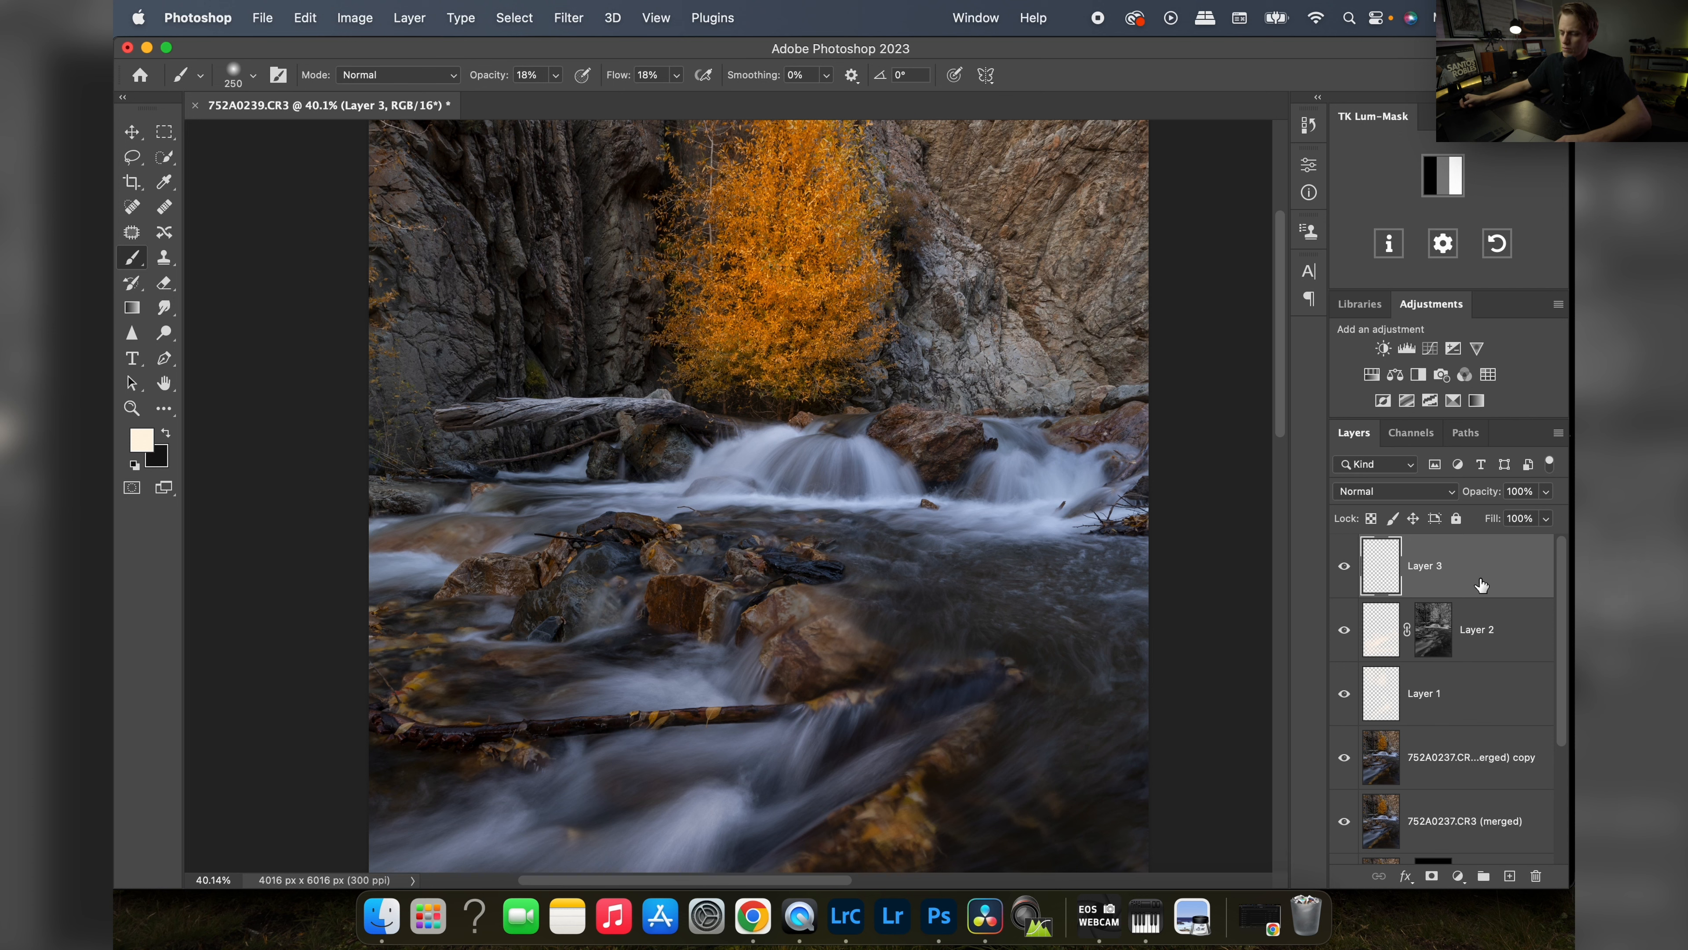
key(Delete)
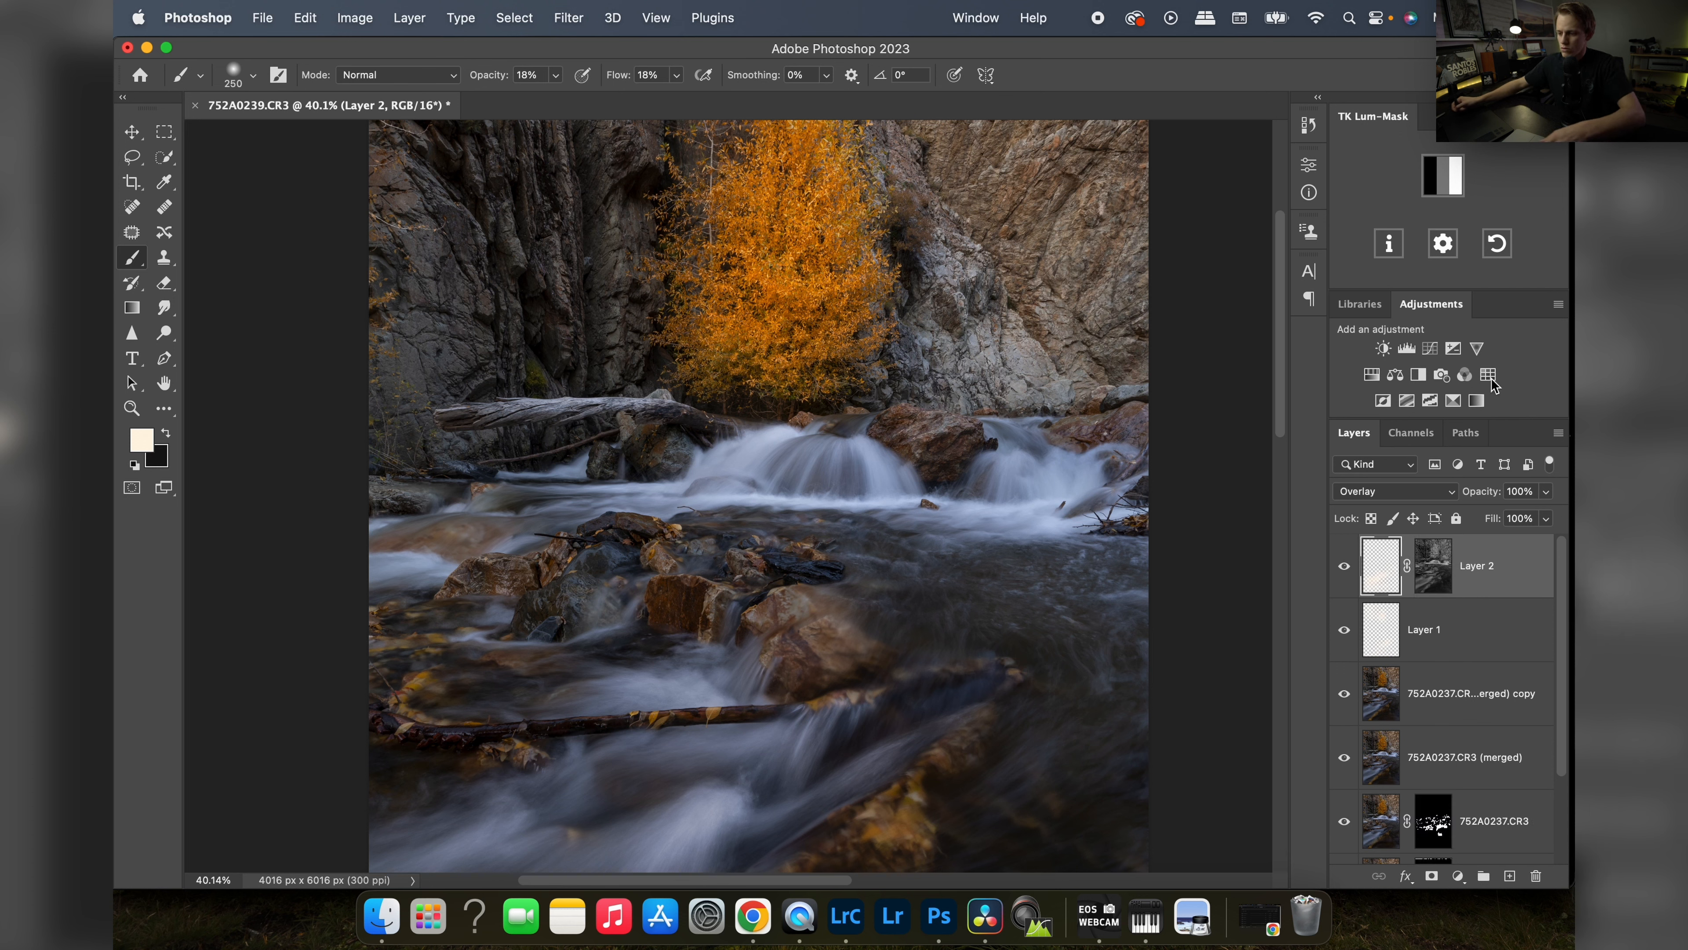
click(1406, 349)
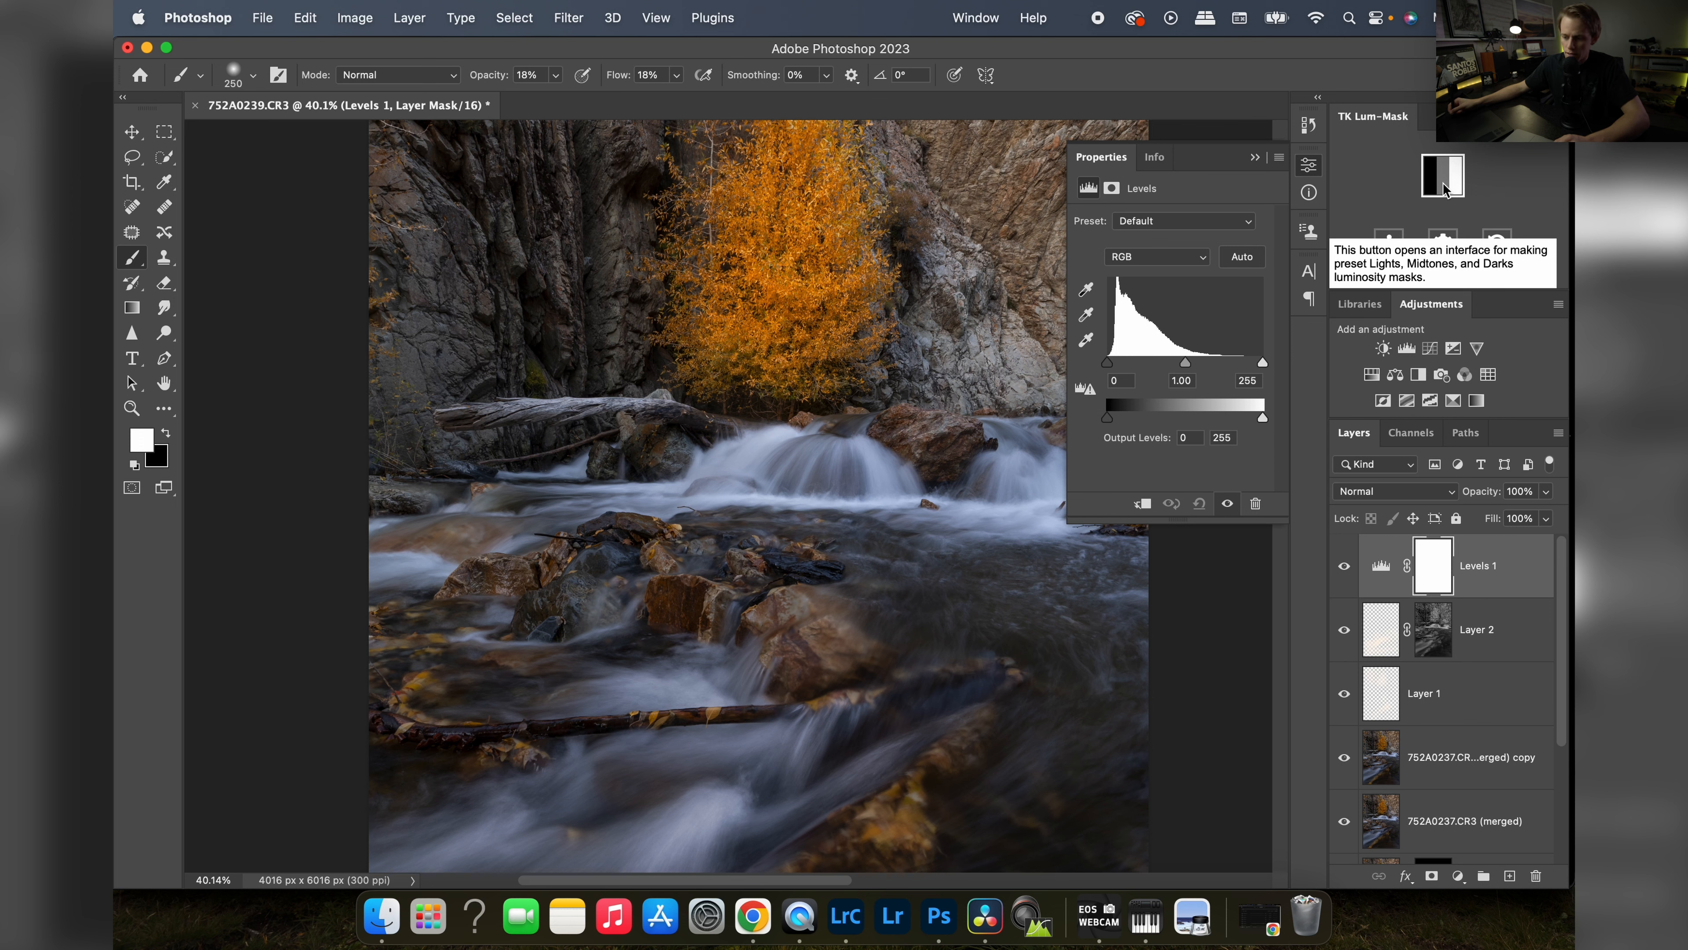
- Apply a Lights luminosity mask to the Levels adjustment layer and set its midtone level to 0.90
click(1444, 190)
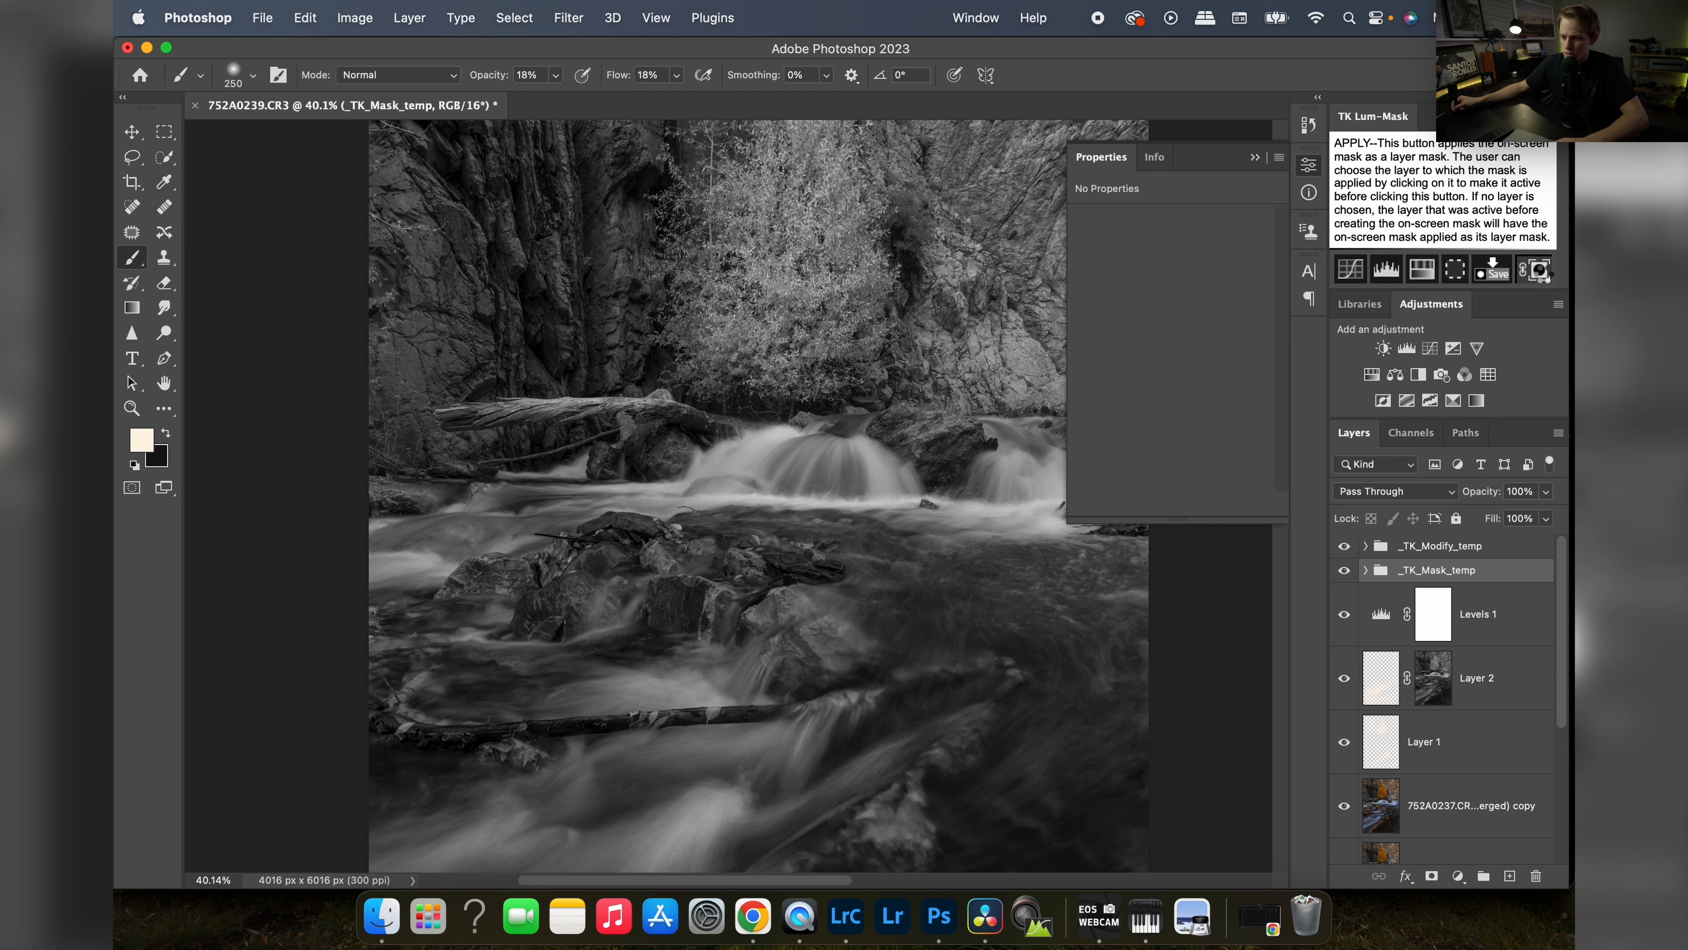
click(1535, 270)
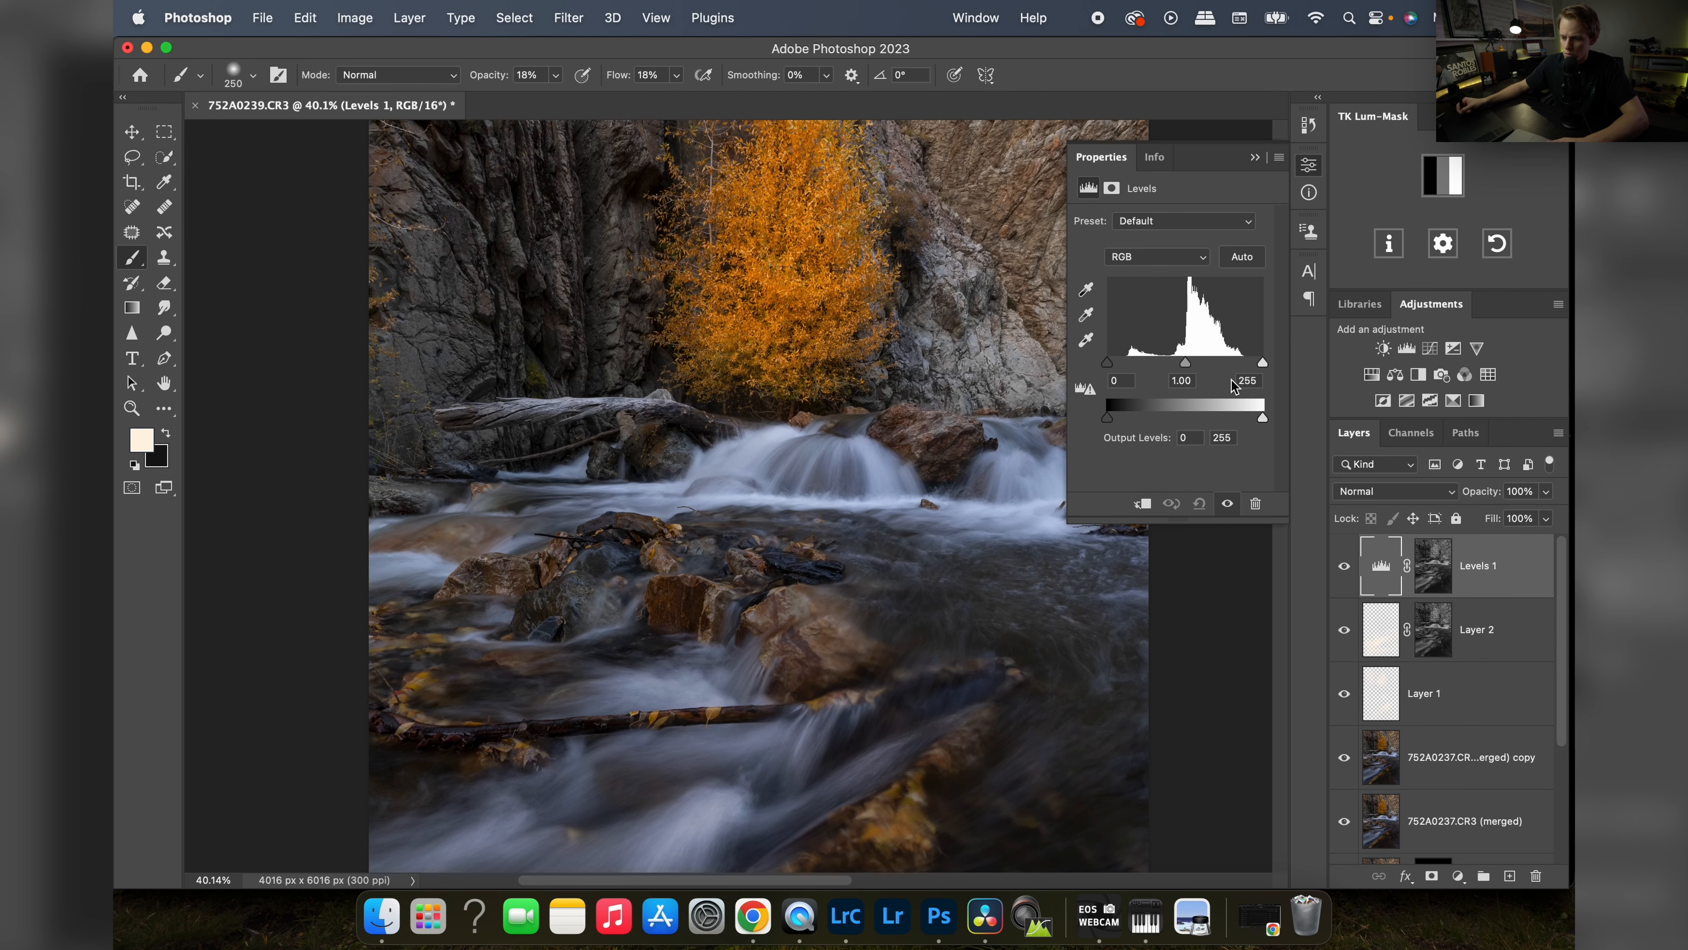
drag(1180, 371, 1189, 376)
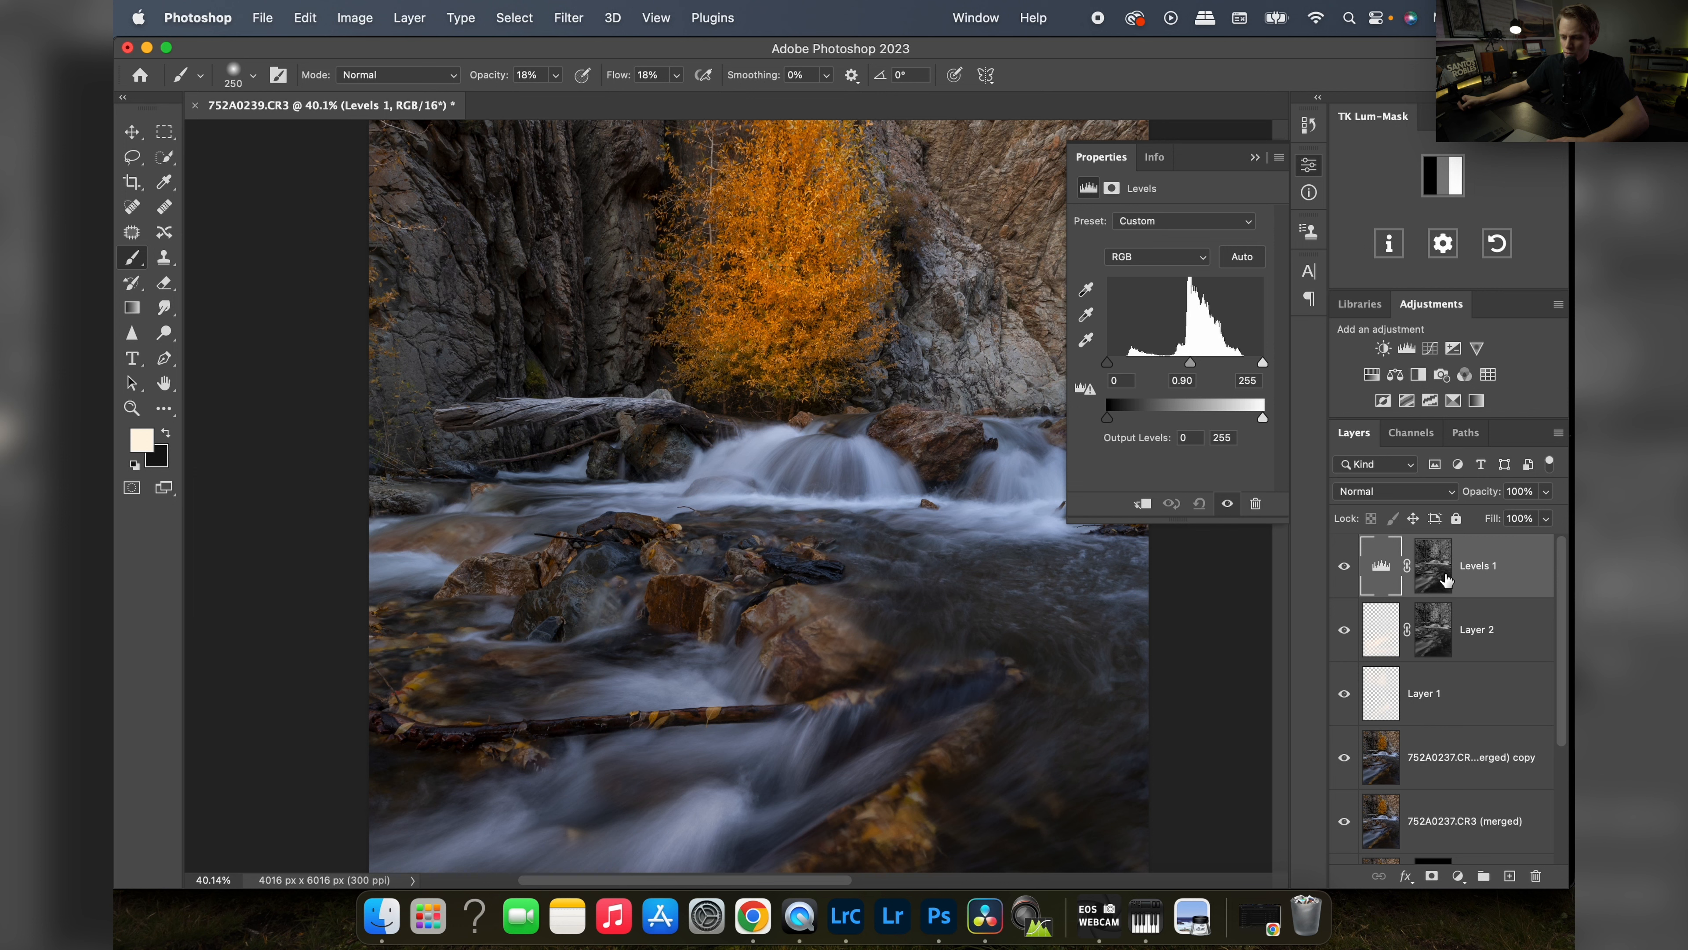
- Delete the luminosity-masked Levels 1 adjustment layer
click(1314, 169)
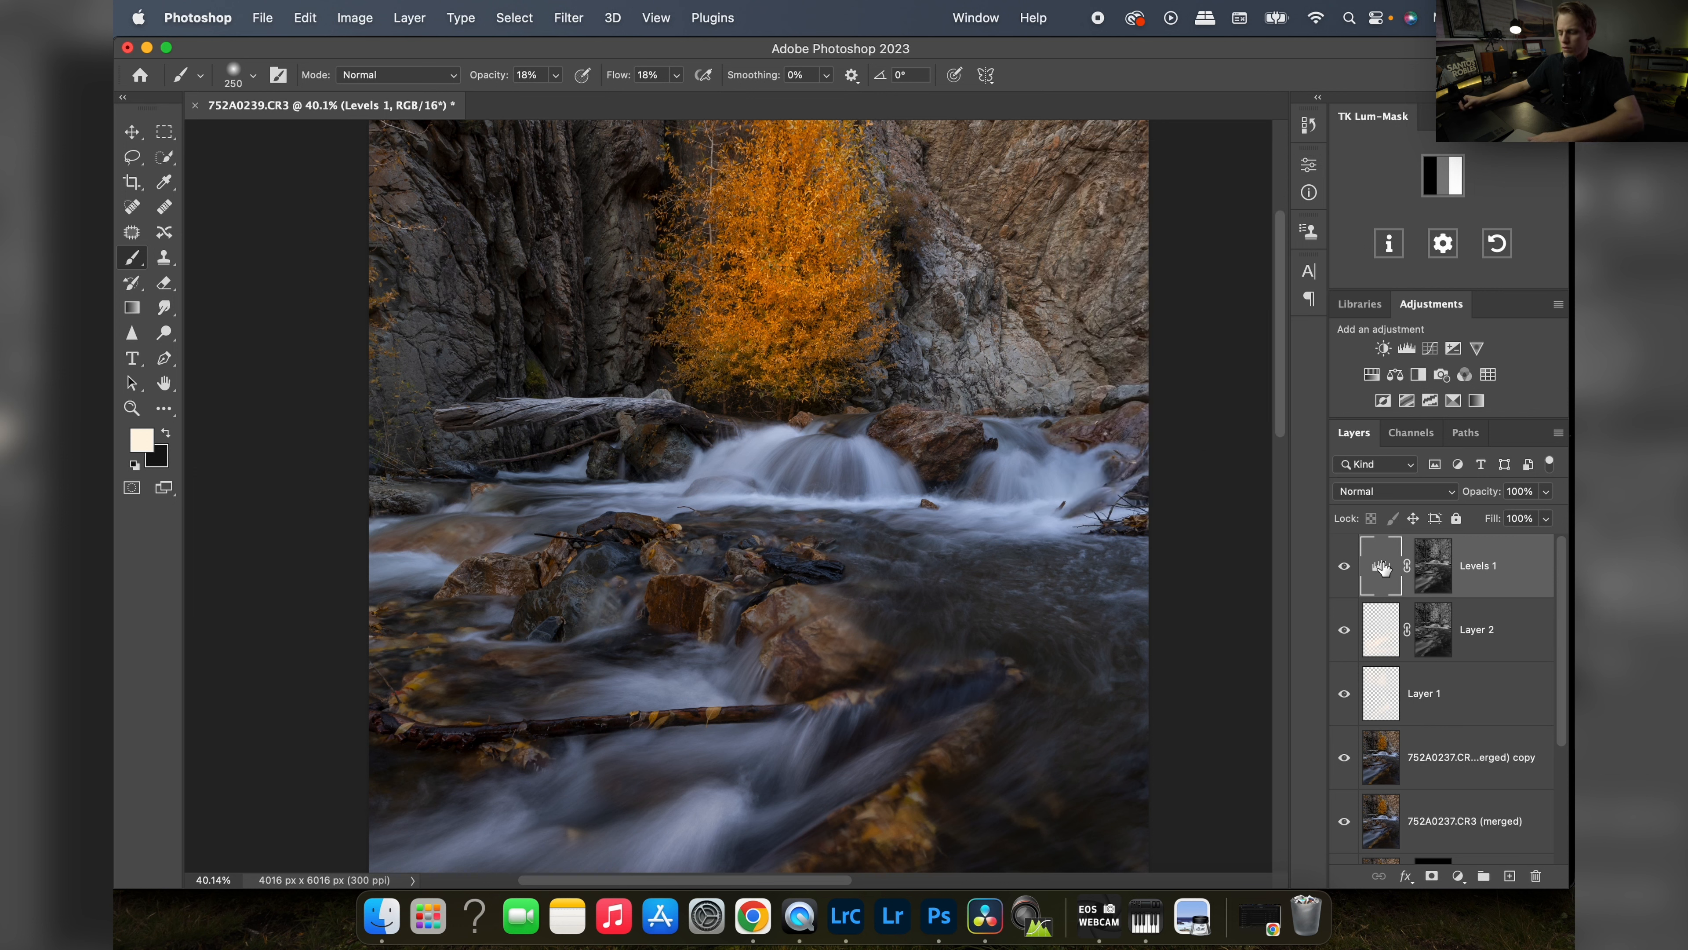
key(BackSpace)
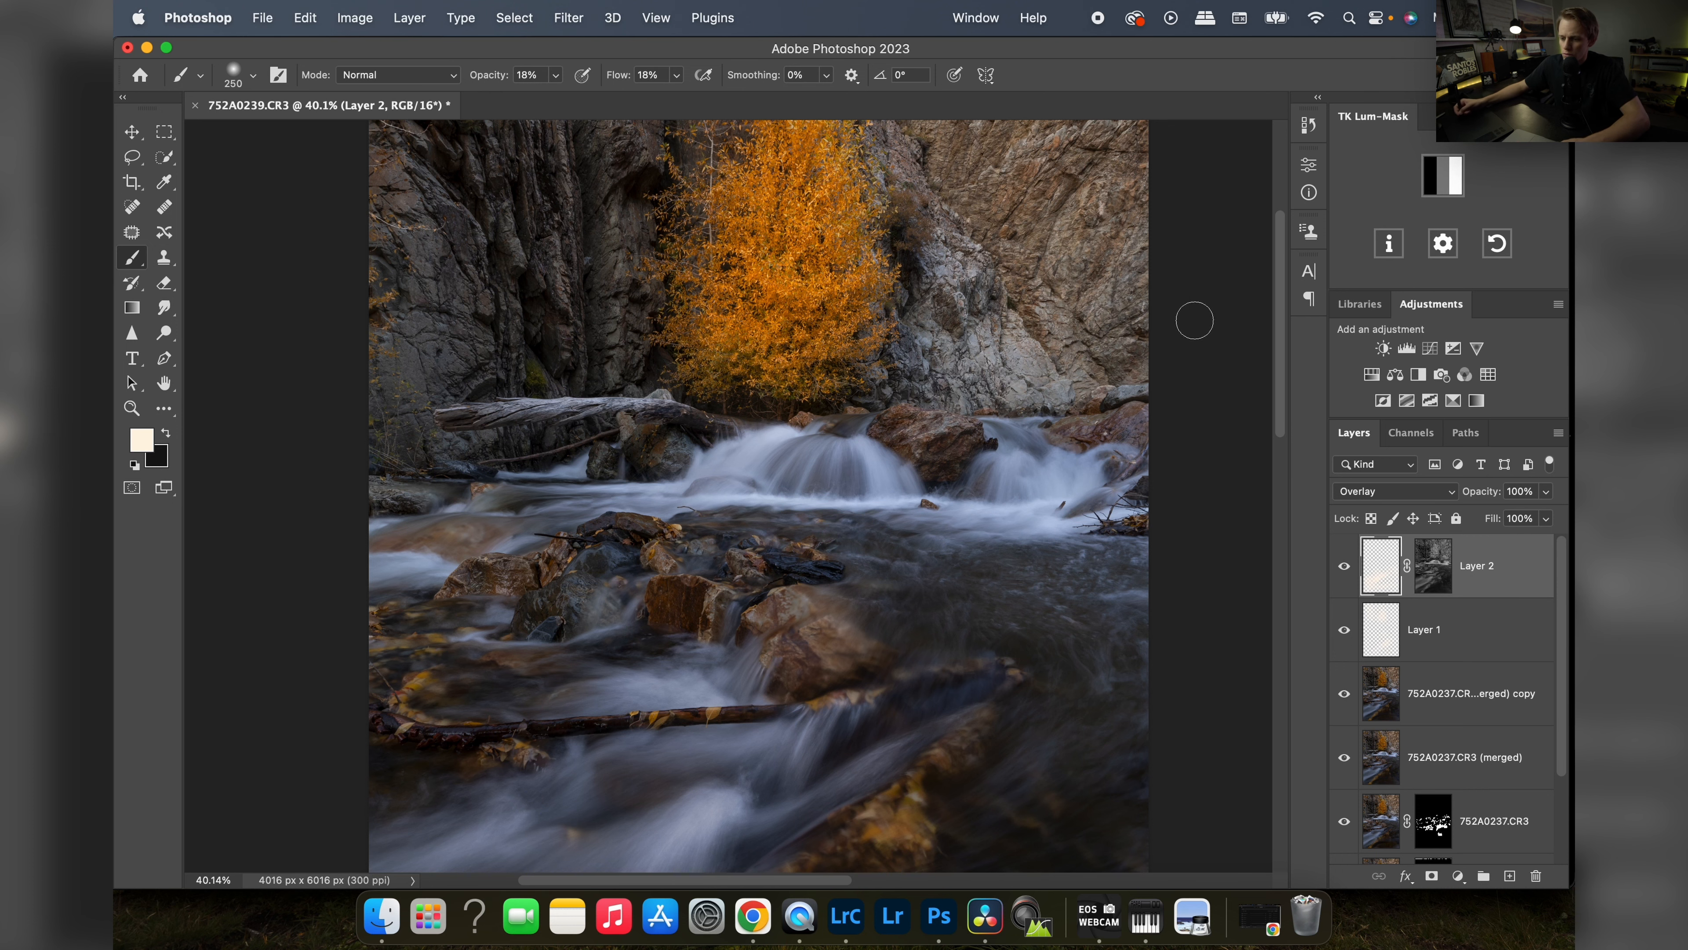
key(z)
drag(980, 390, 914, 398)
key(b)
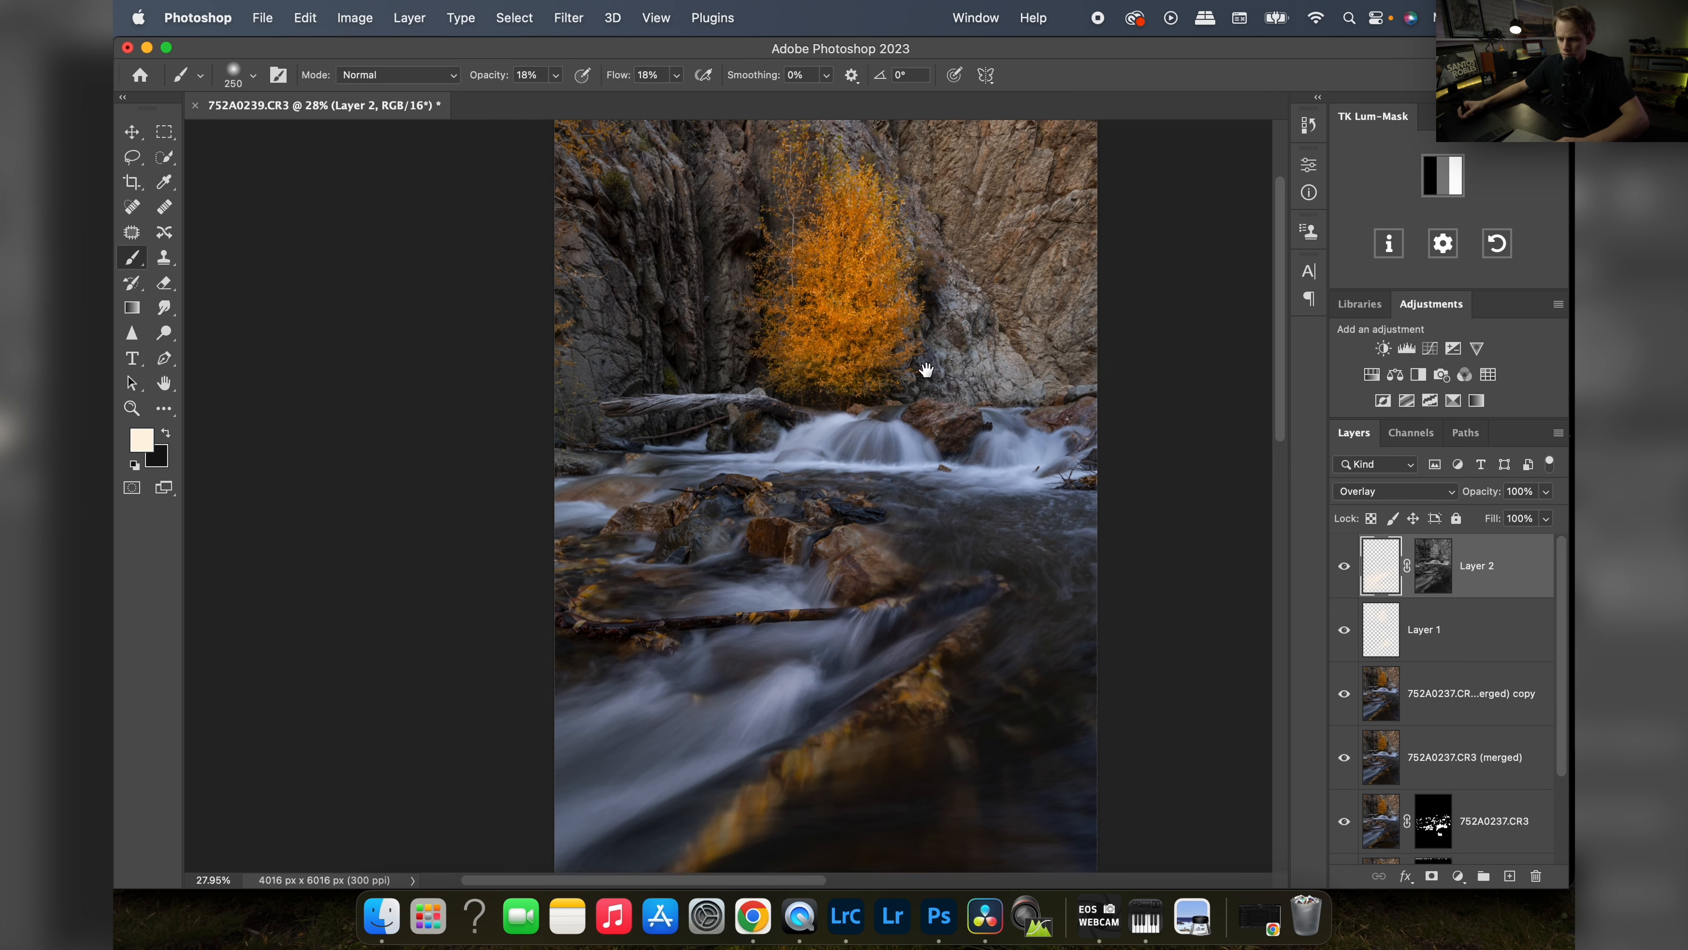
- Add a Levels adjustment layer above Layer 2 with midtones 0.92, input white 250 and output white 244
click(1406, 347)
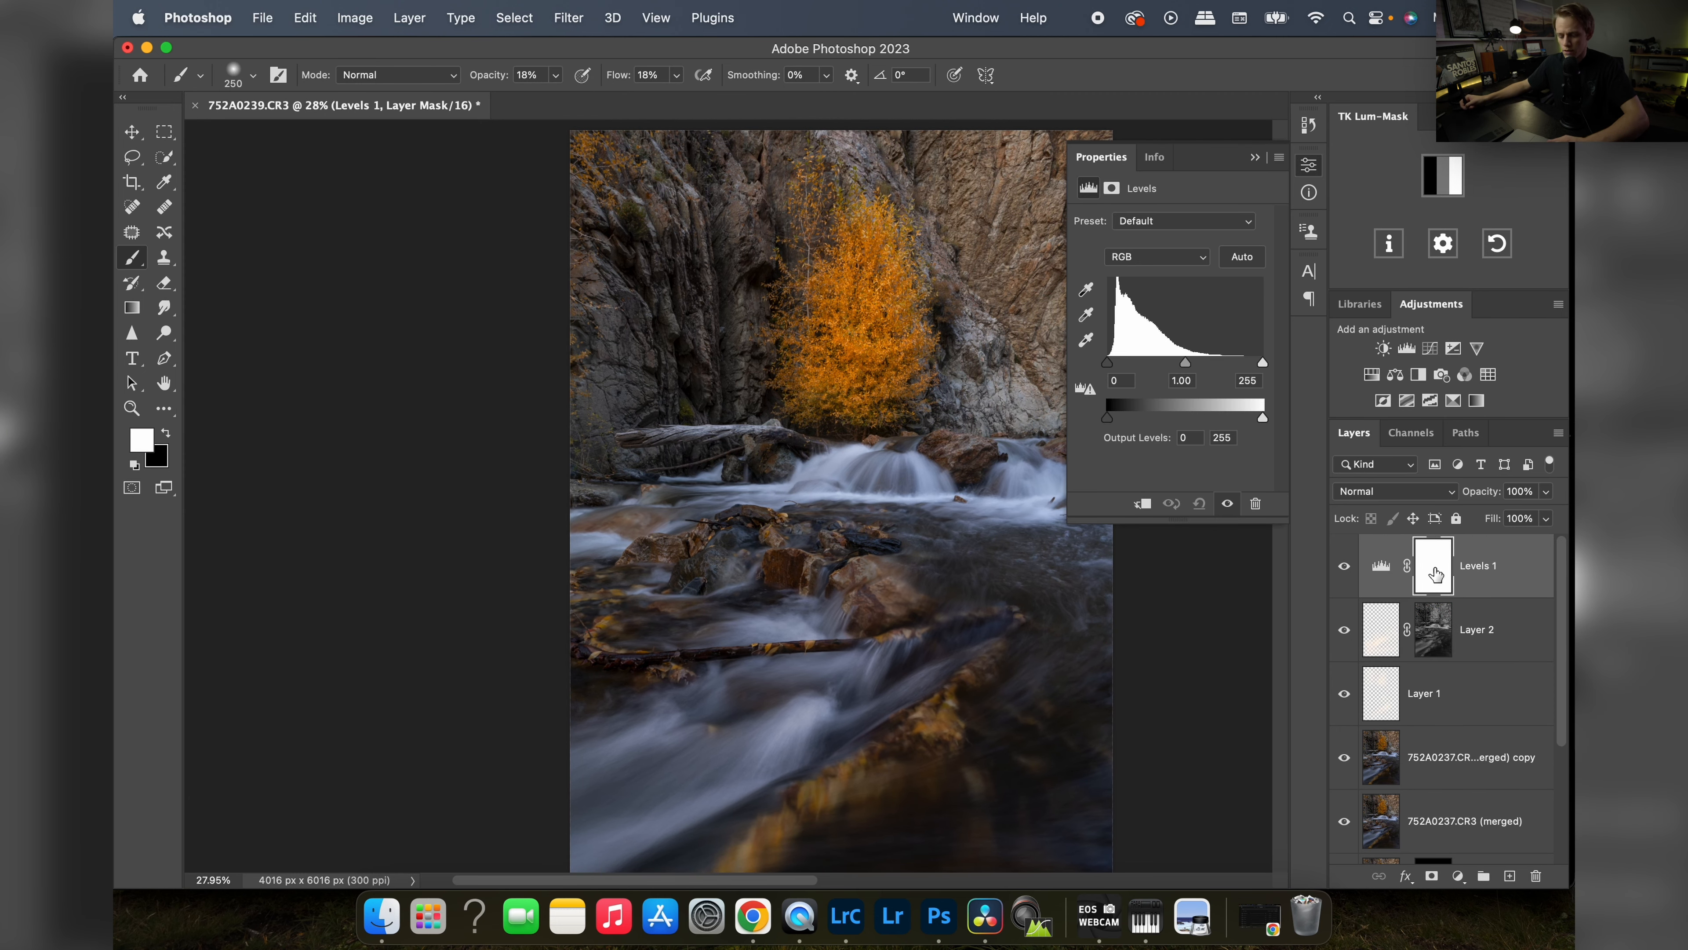
key(super+i)
key(super+i)
scroll(964, 444, up, 5)
drag(1185, 364, 1186, 370)
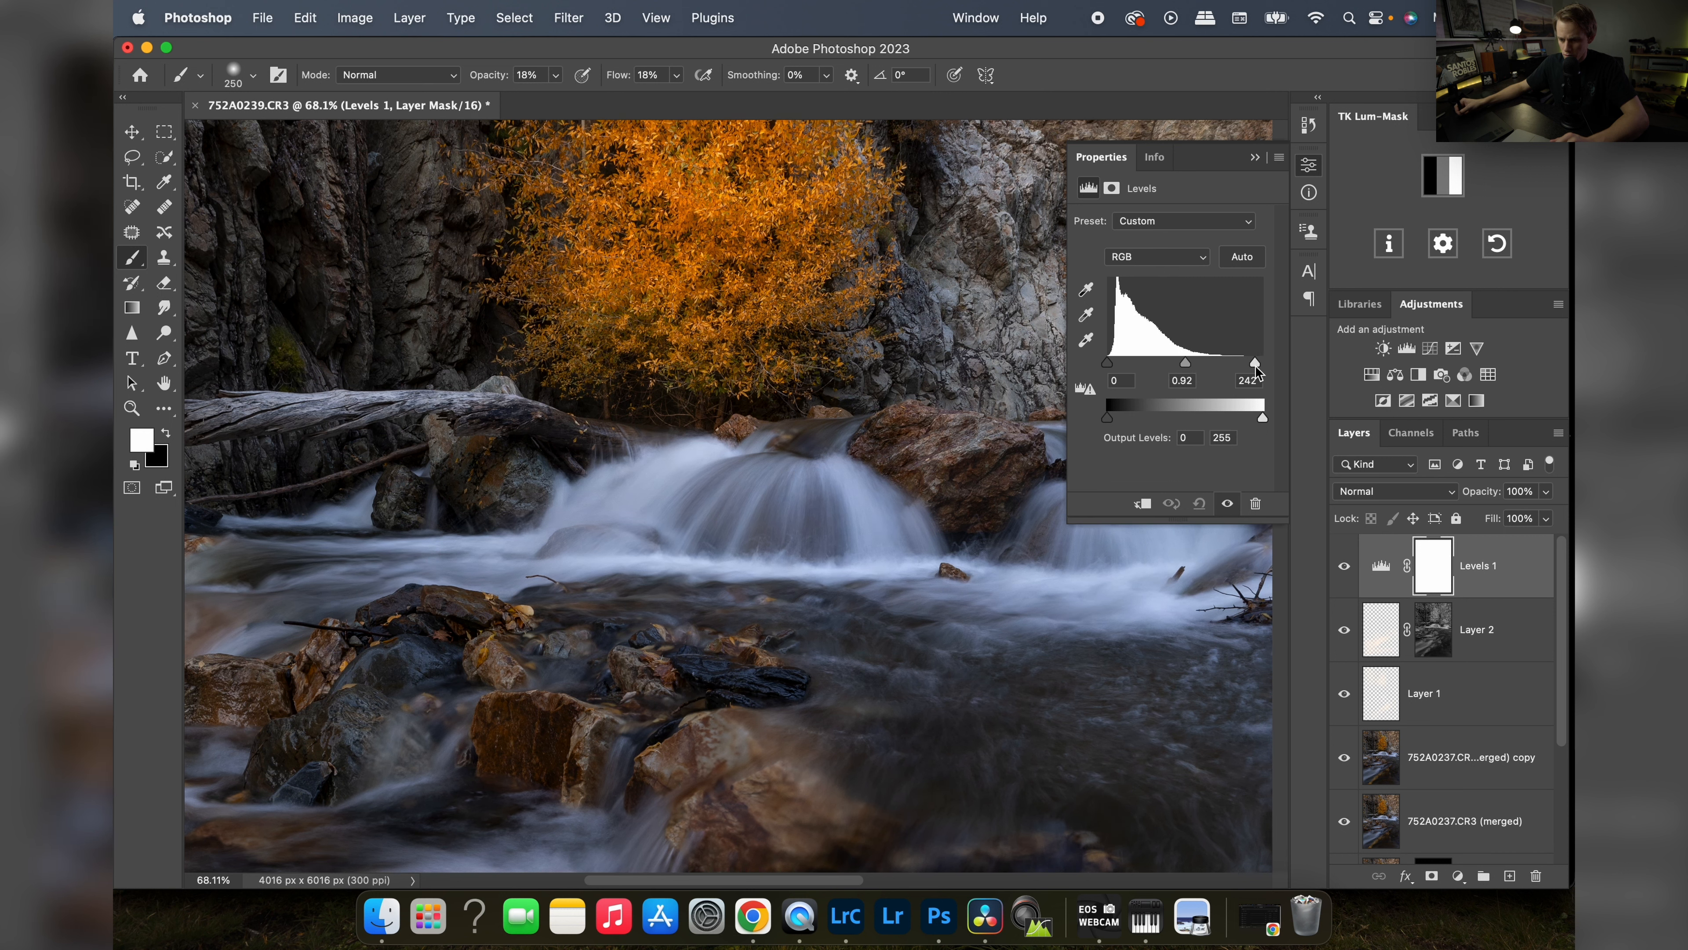
drag(1263, 416, 1255, 418)
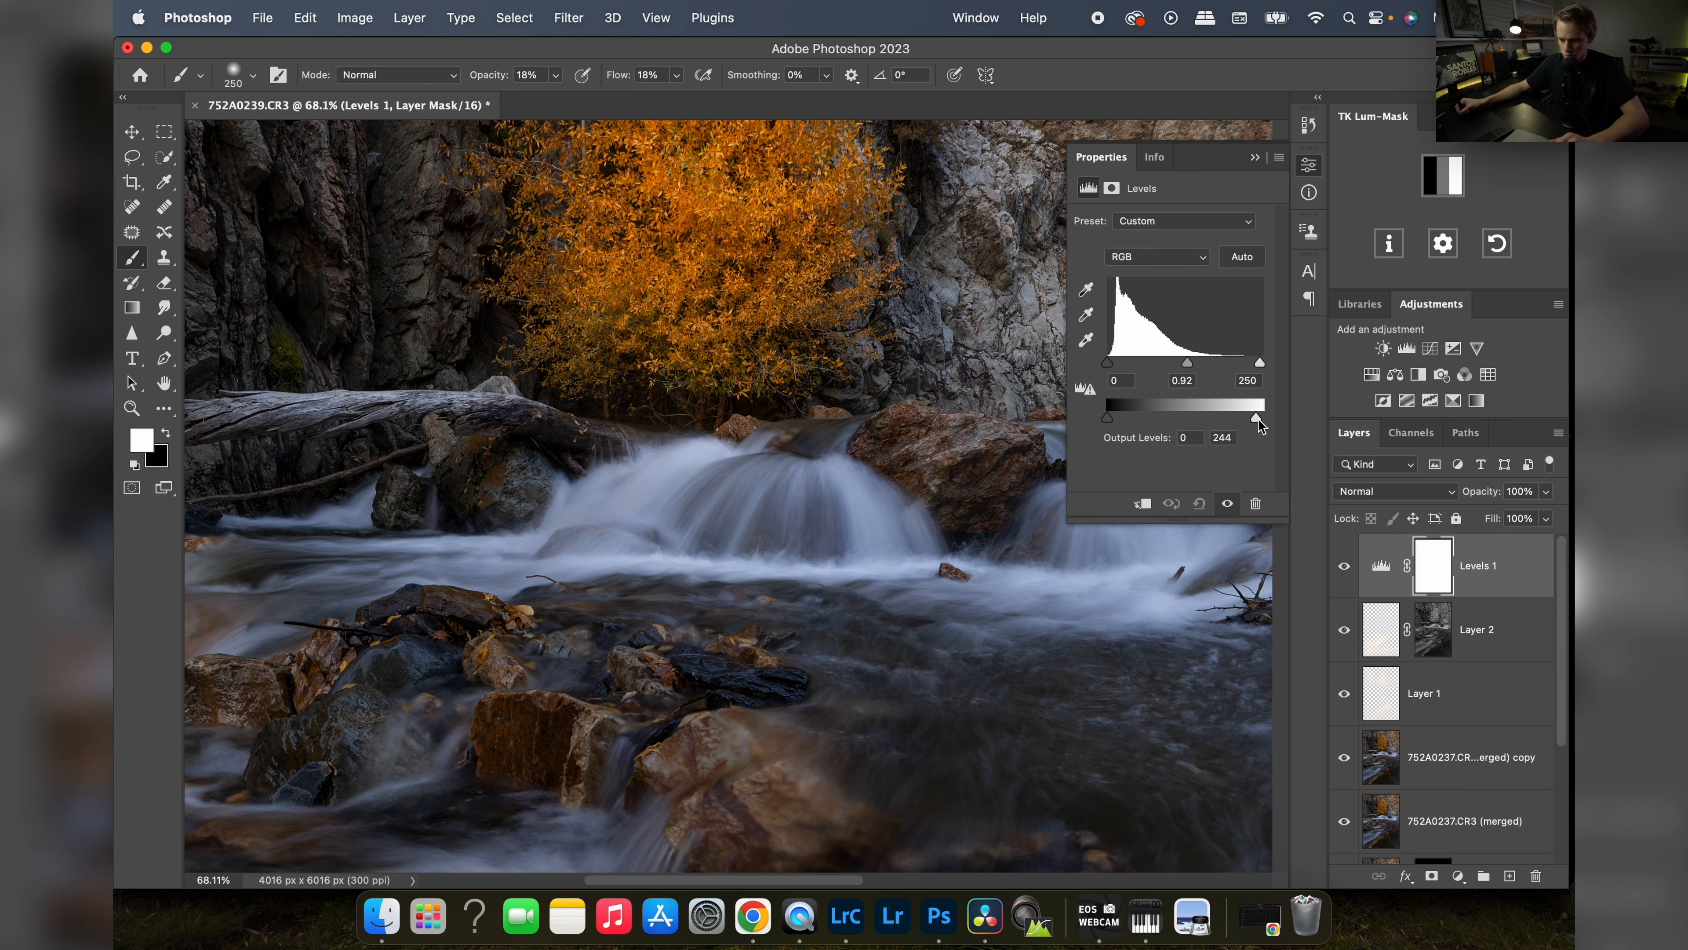
click(1309, 164)
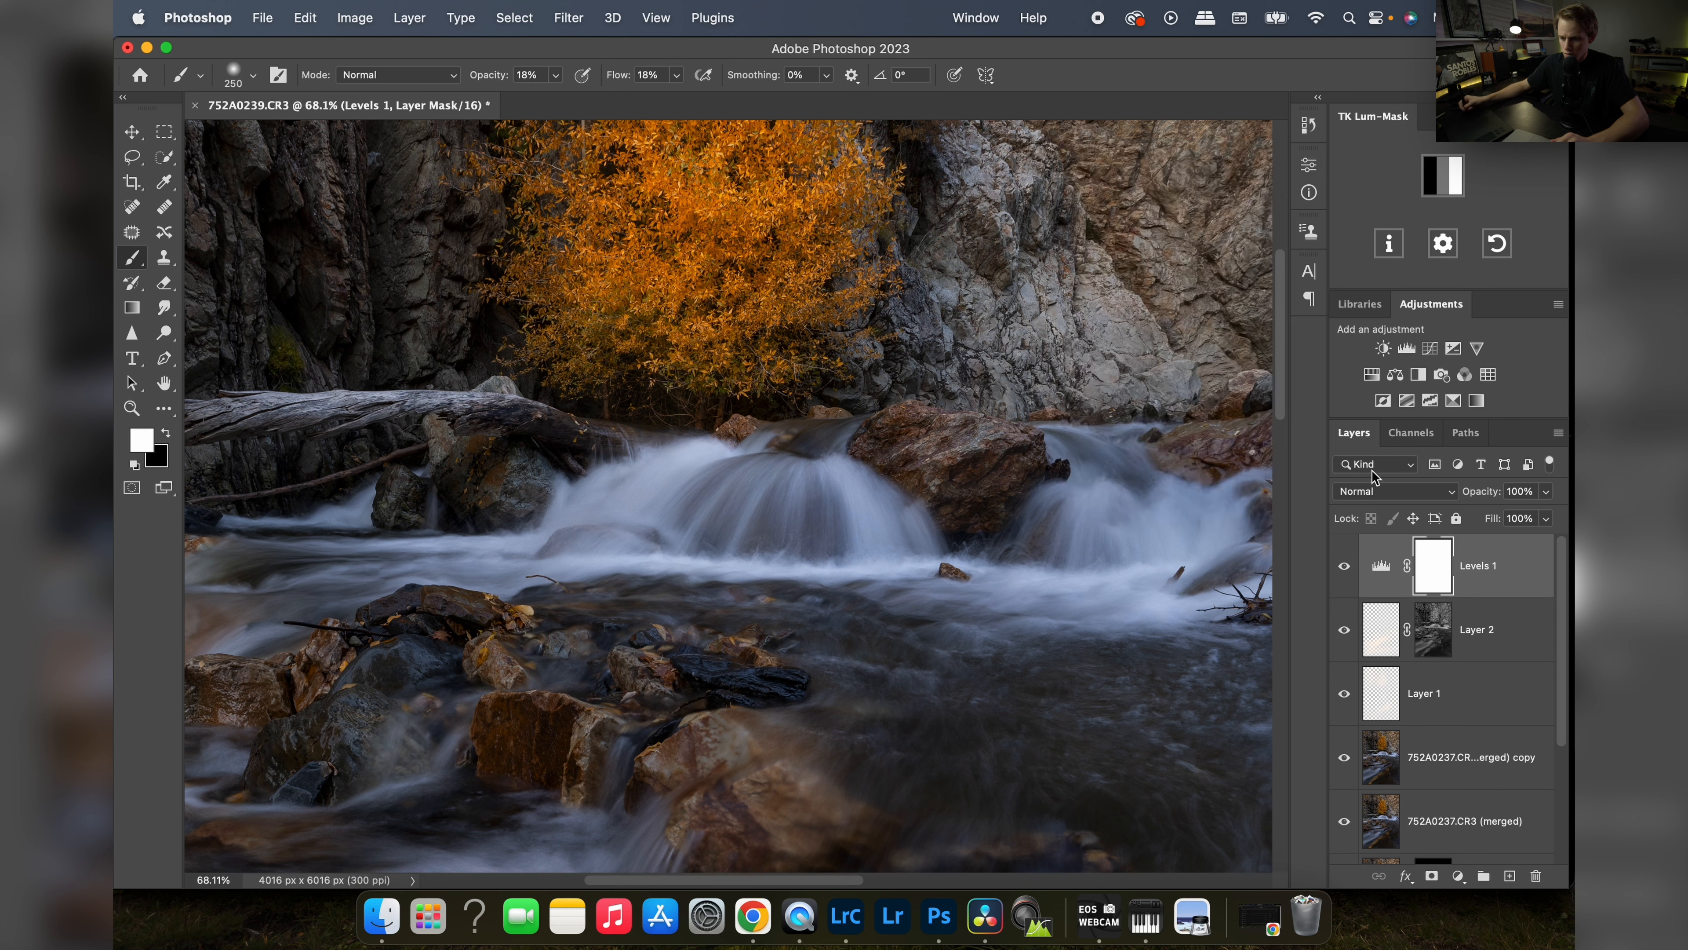
- Invert the Levels 1 mask to black, brush white onto it over the large waterfall, and compare the effect
click(1345, 567)
click(1345, 567)
key(super+i)
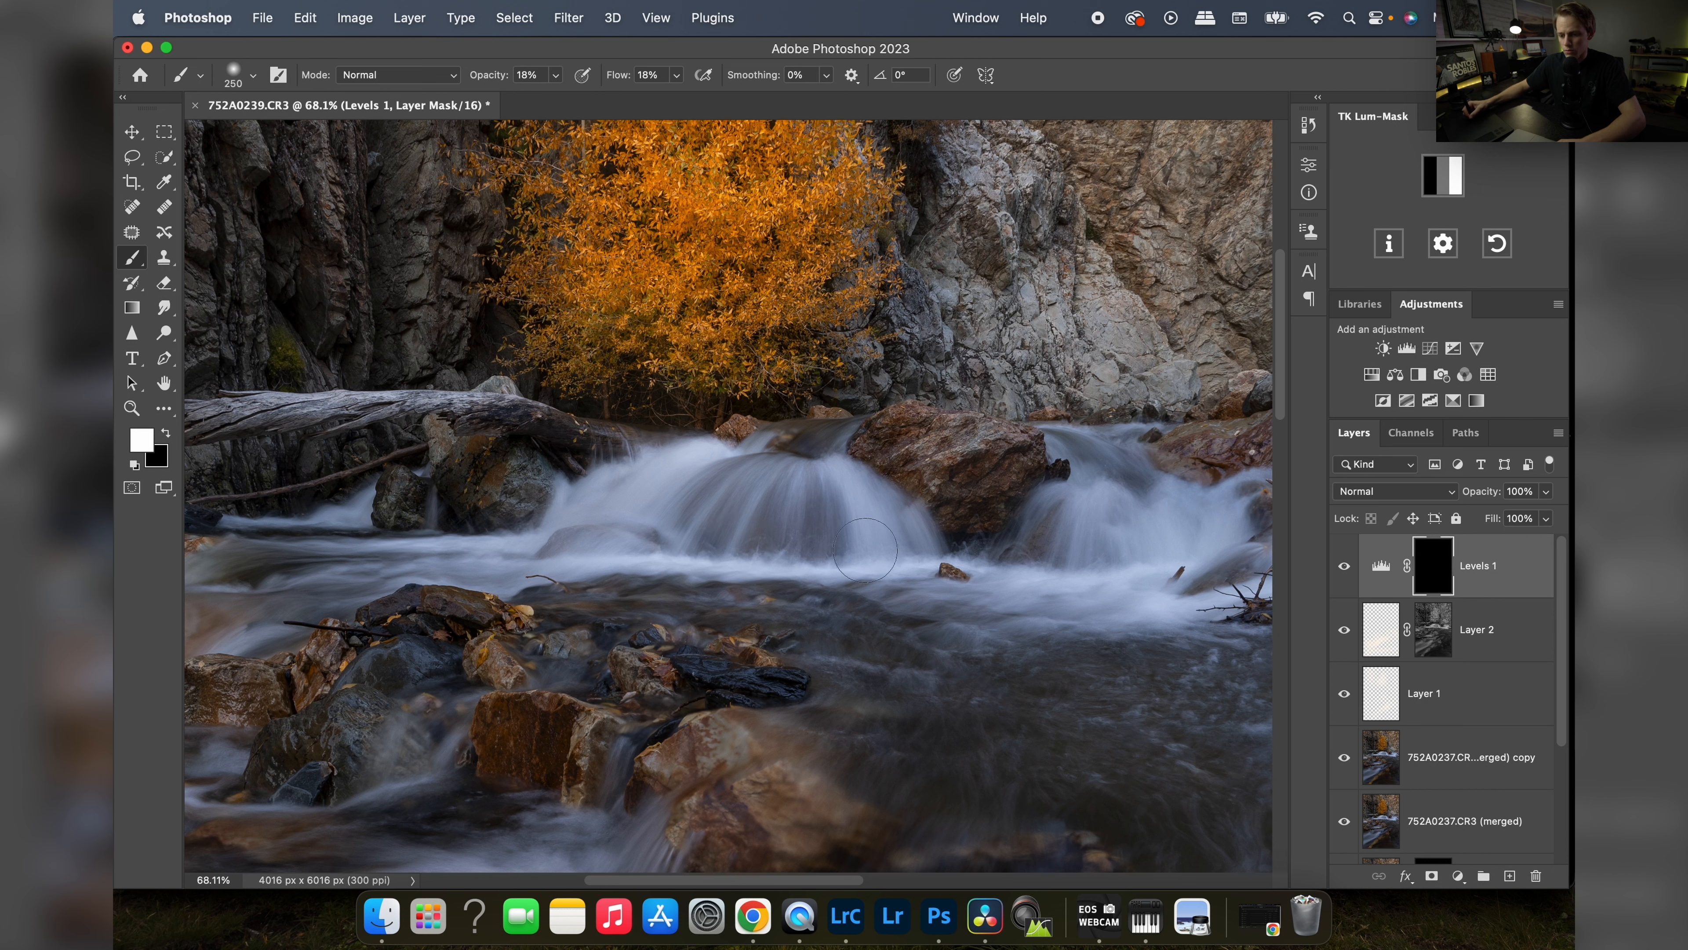
drag(865, 550, 823, 499)
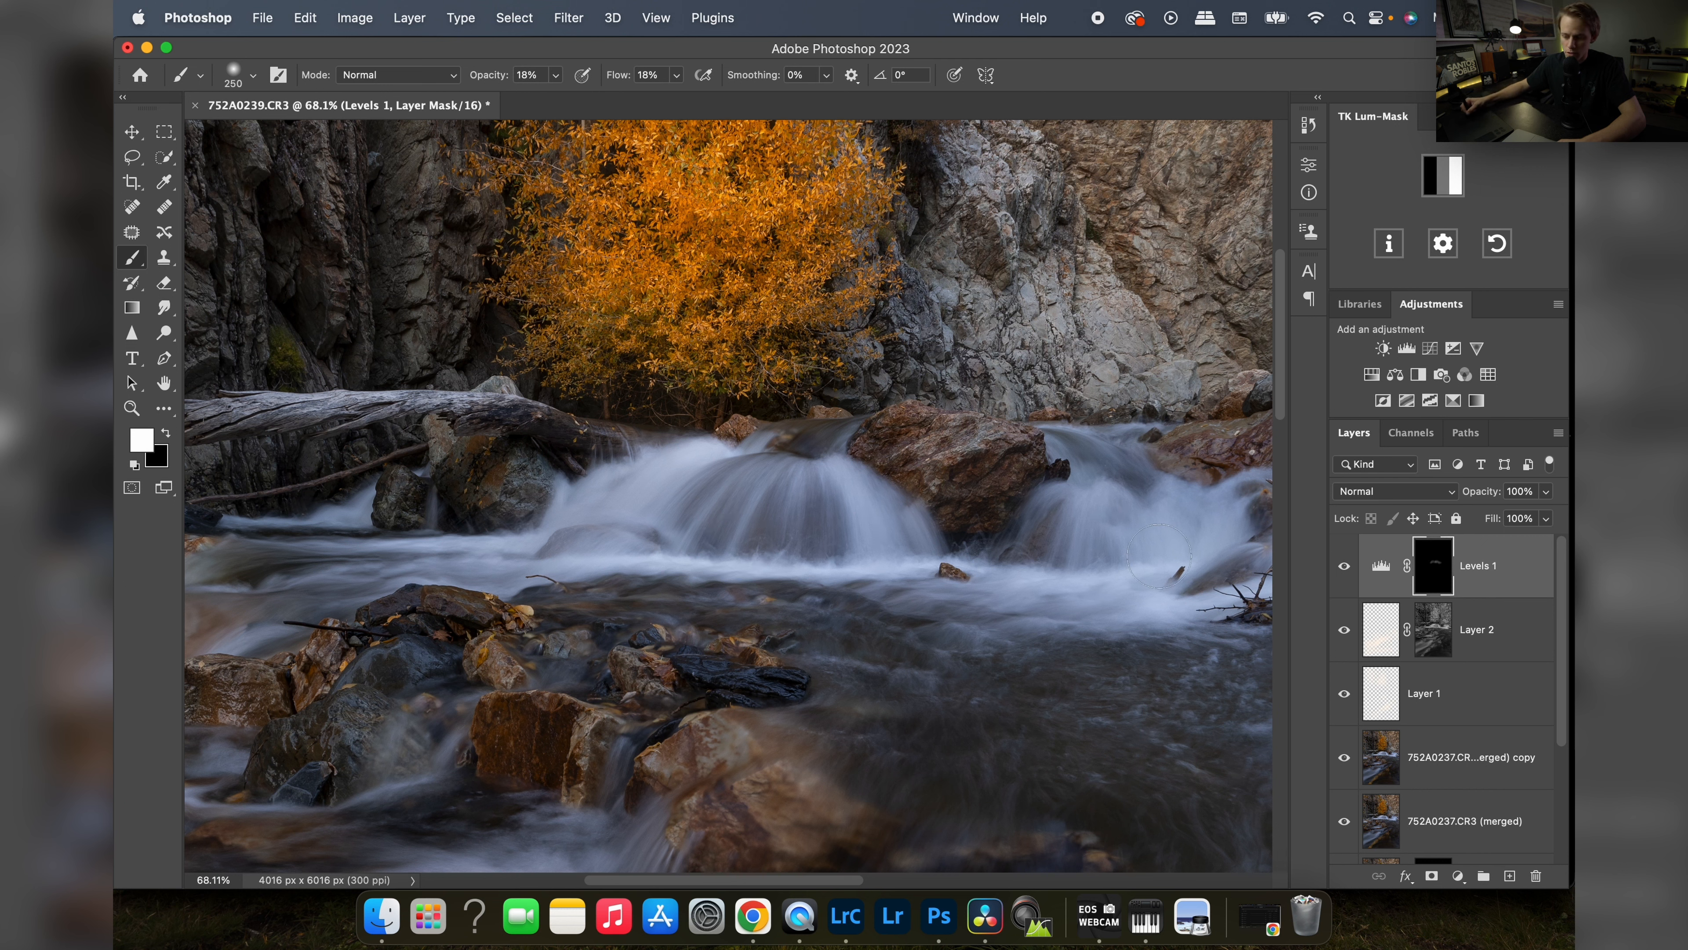
click(1345, 573)
click(1346, 573)
click(1346, 573)
click(1348, 571)
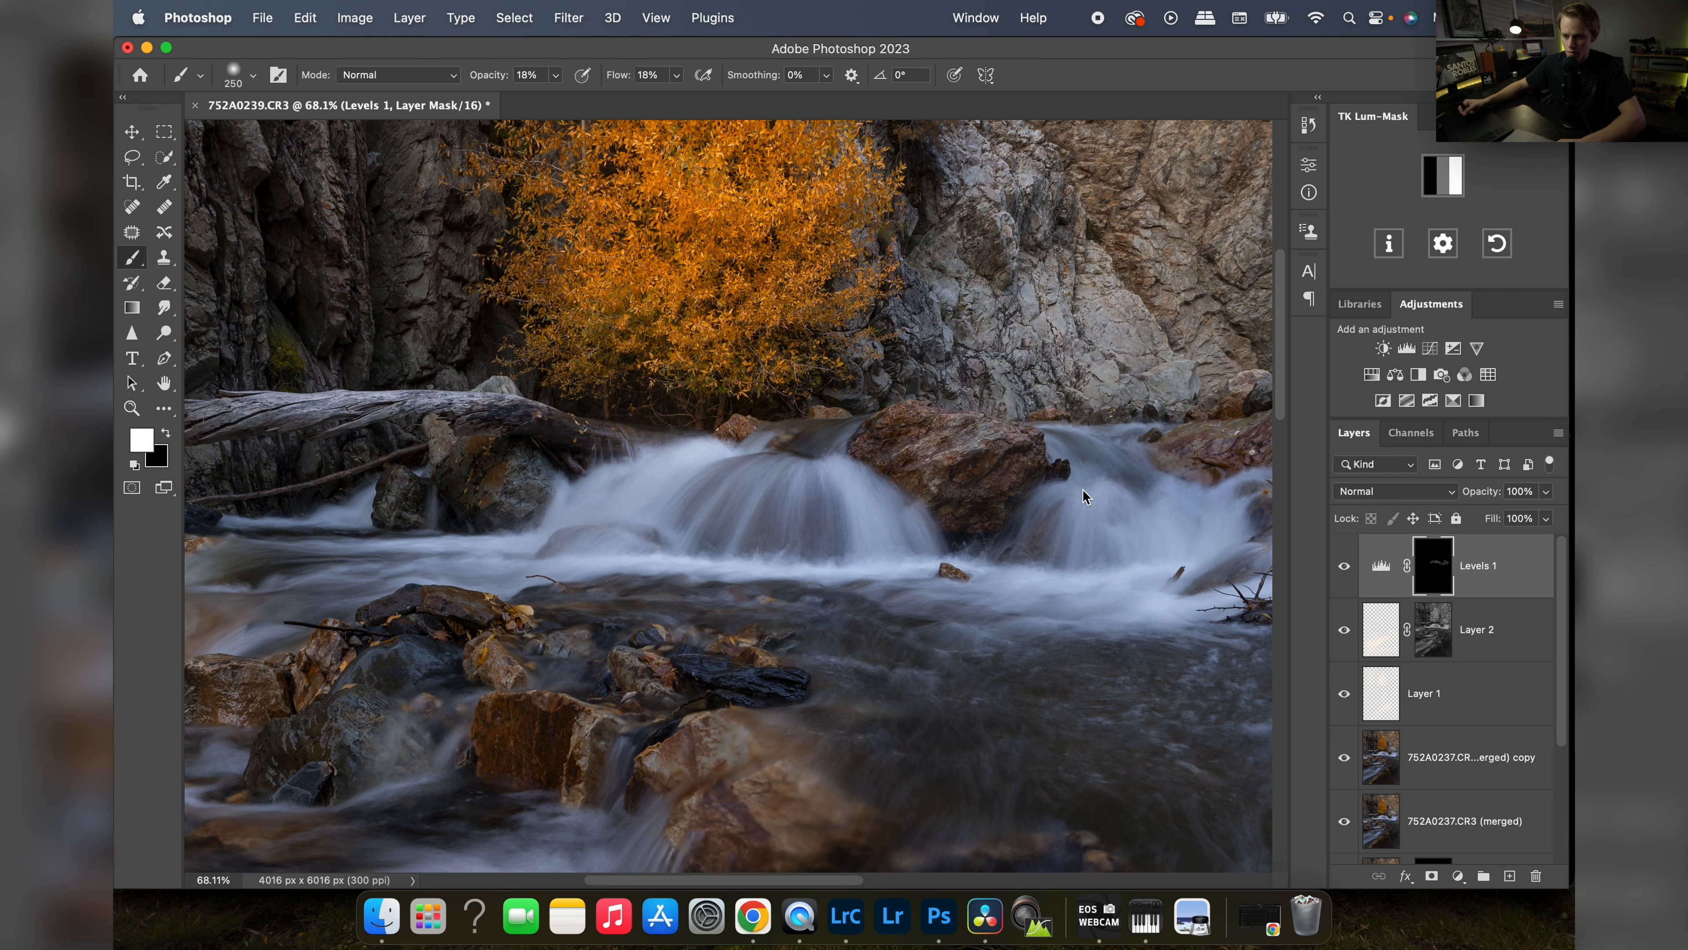
- Raise the brush to 36% opacity and 600 px, and paint white on the Levels 1 mask over both waterfalls
click(556, 76)
click(570, 99)
click(736, 513)
key(bracketright)
key(bracketright)
key(bracketright)
key(bracketright)
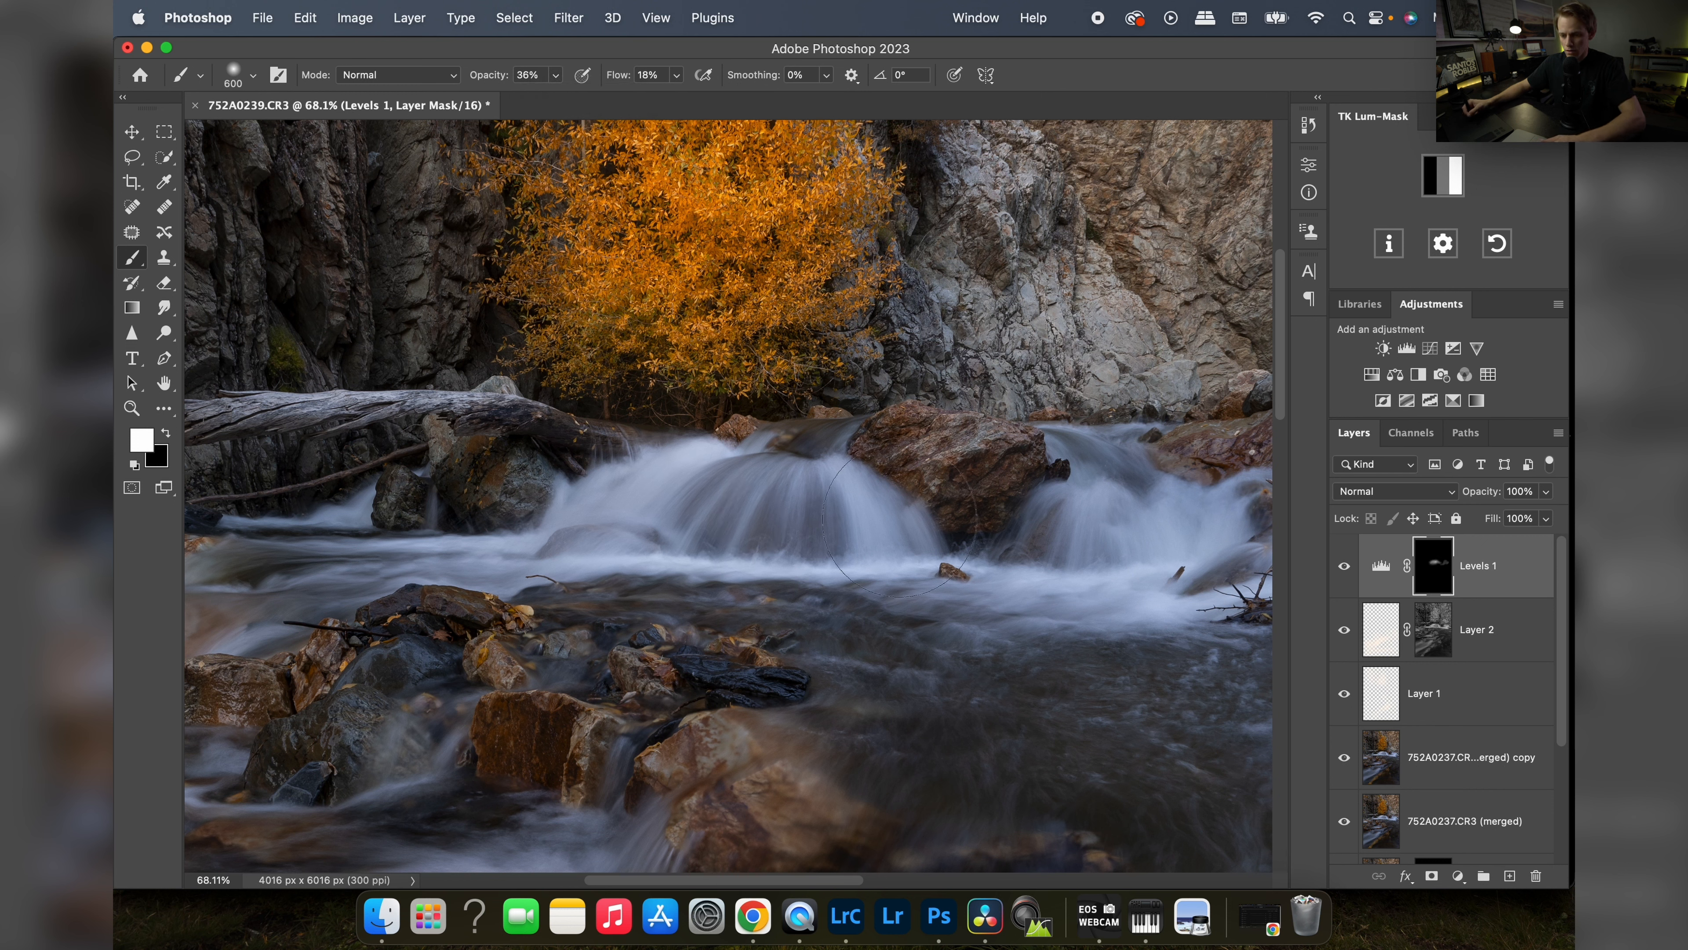
drag(1113, 553, 1097, 572)
click(1344, 568)
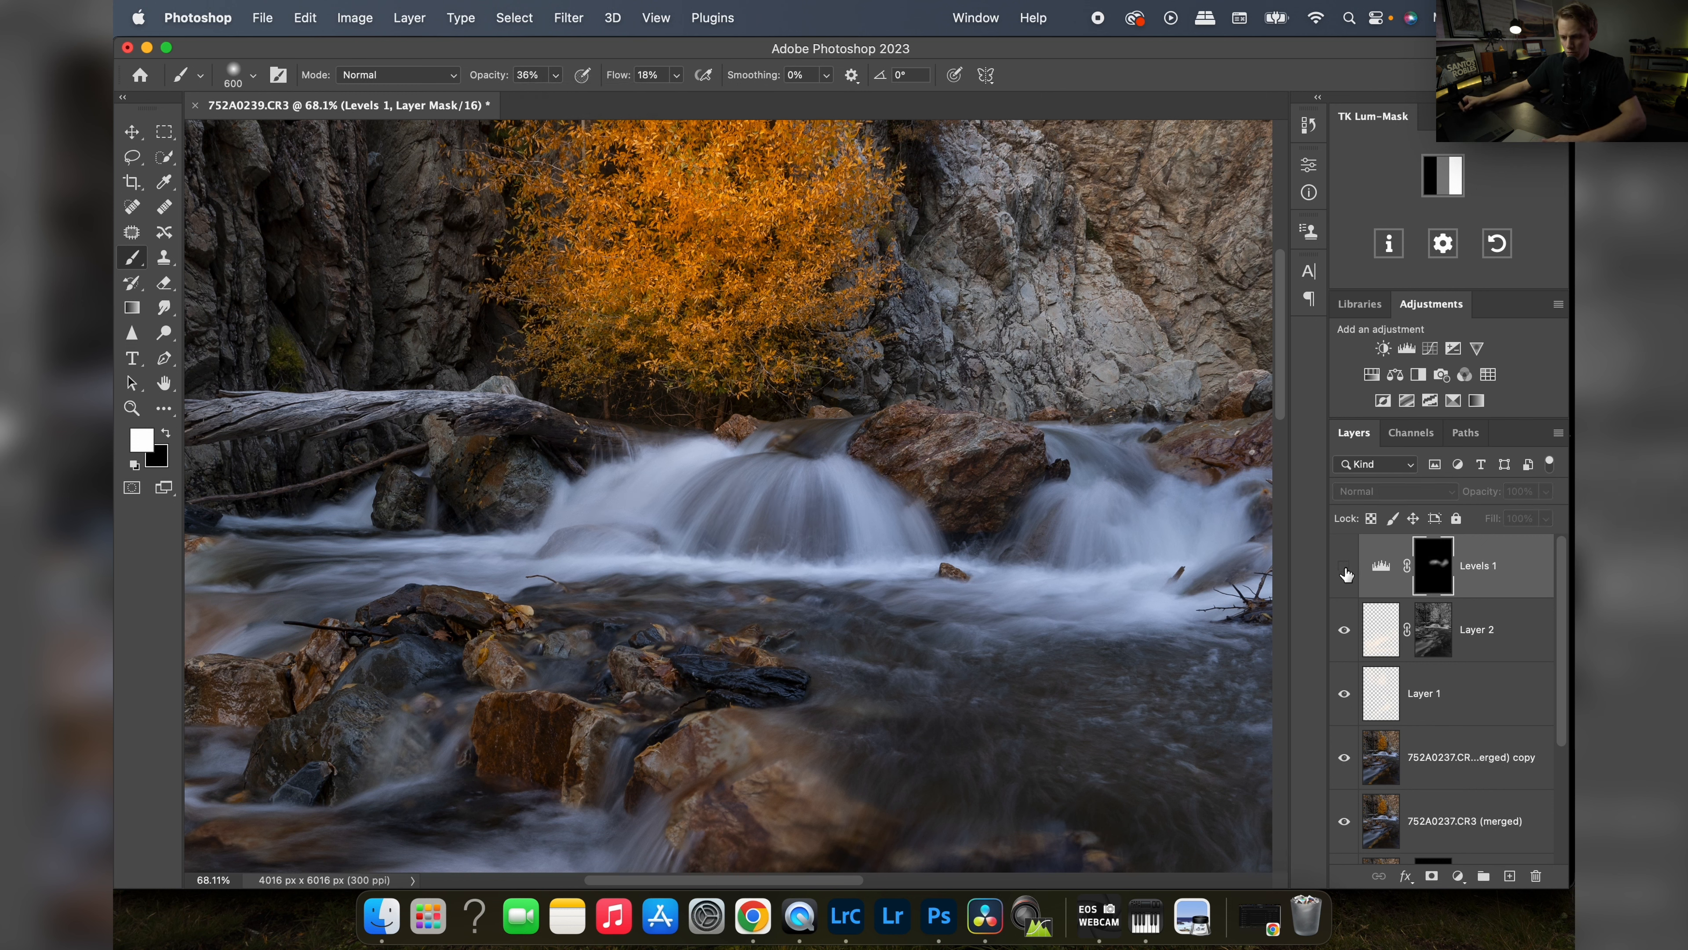
click(1347, 570)
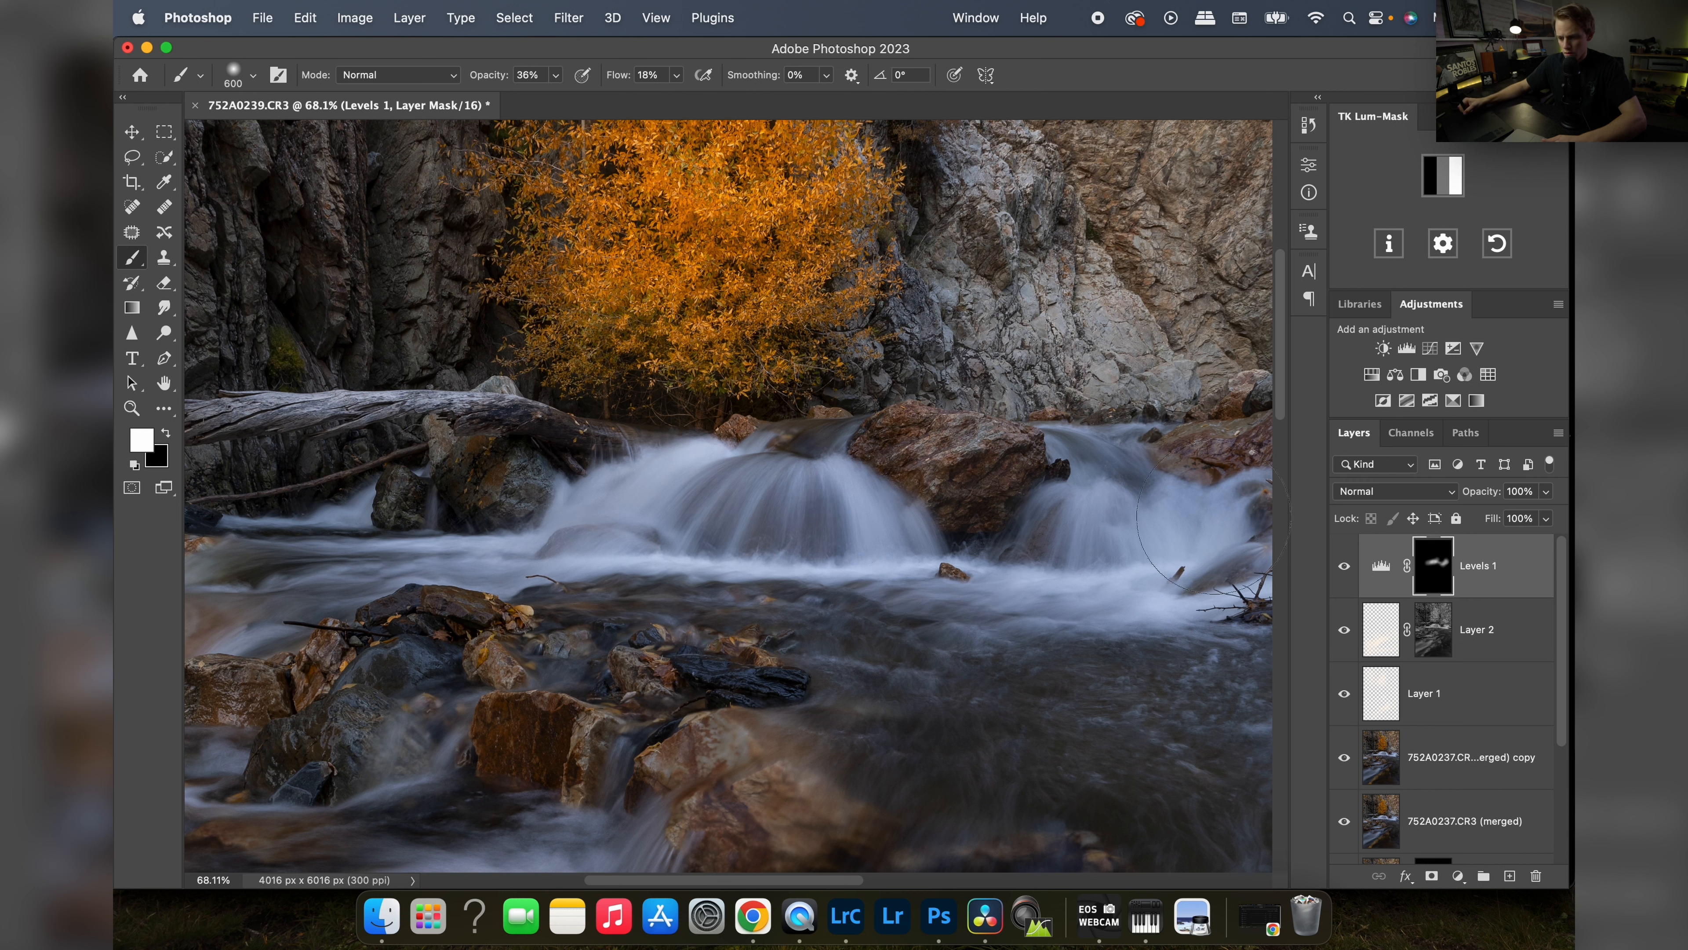
- Add a new layer above Levels 1 in Soft Light blend mode and make black the foreground colour
scroll(925, 463, down, 10)
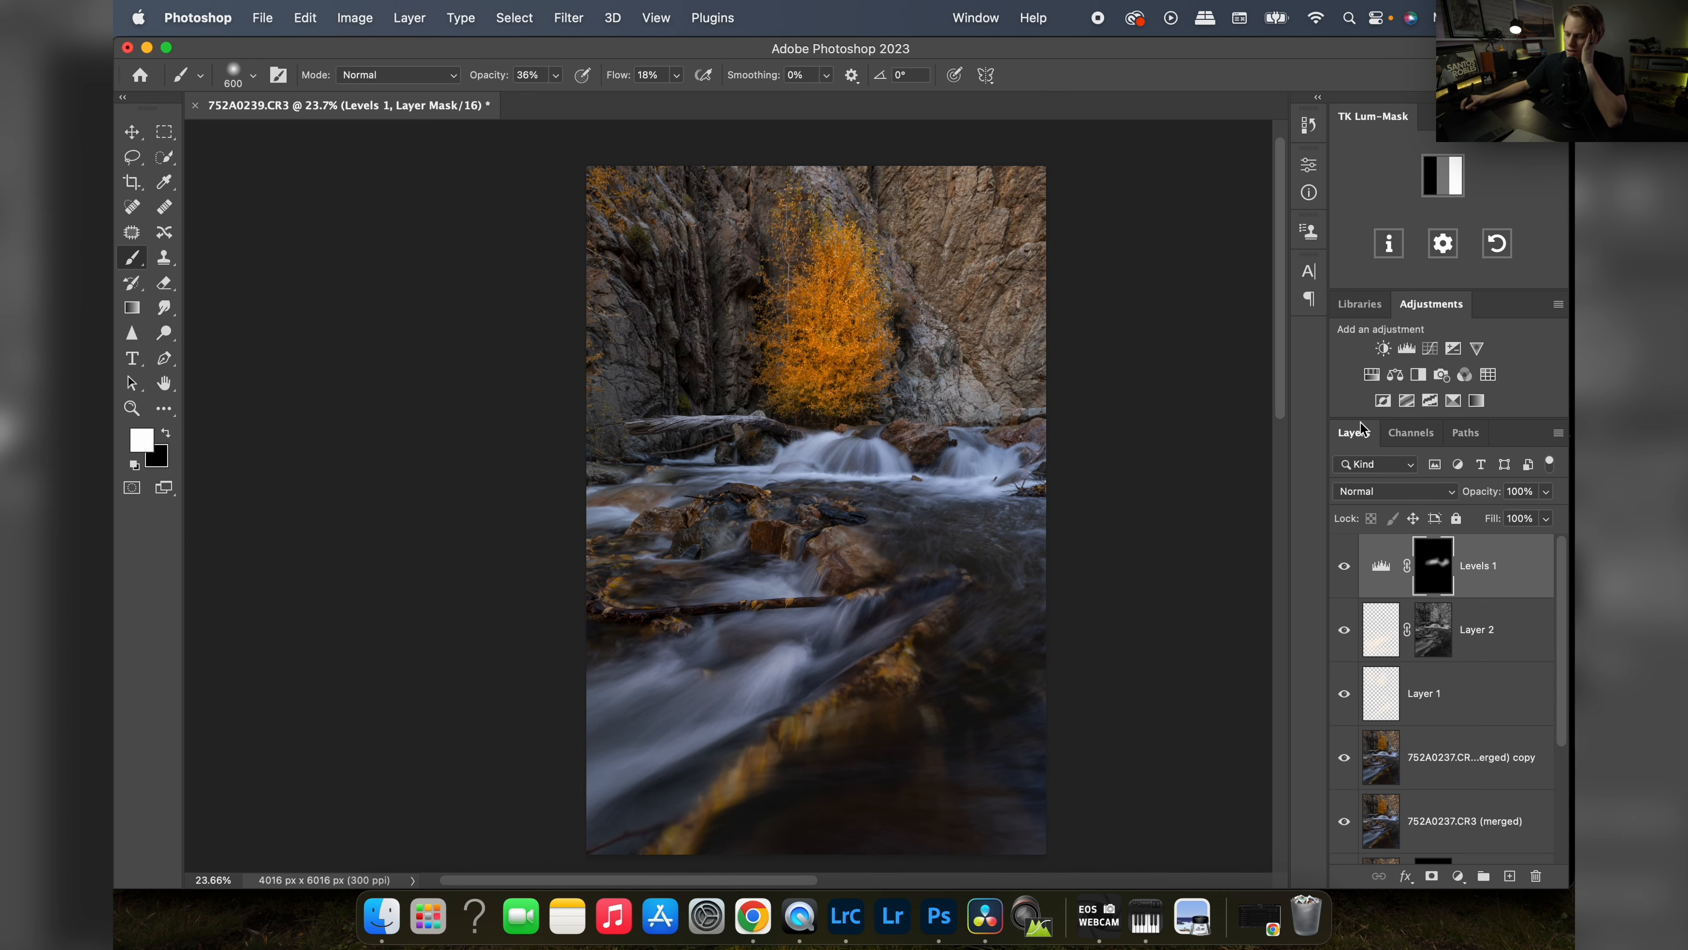
click(1509, 876)
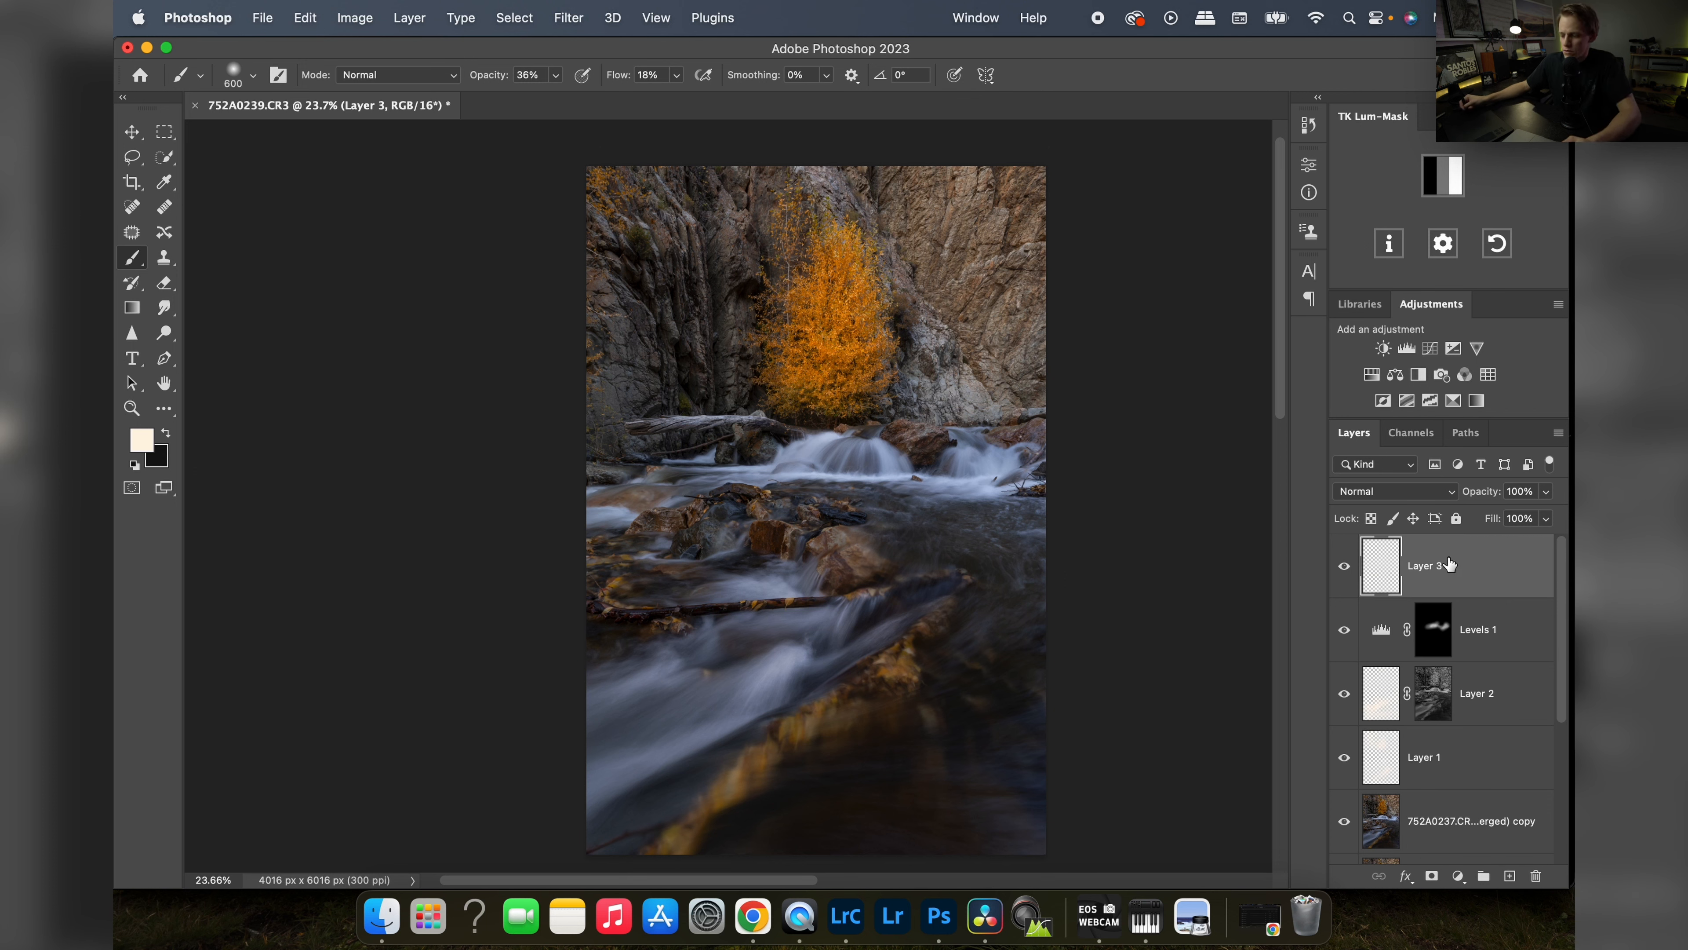
click(1399, 496)
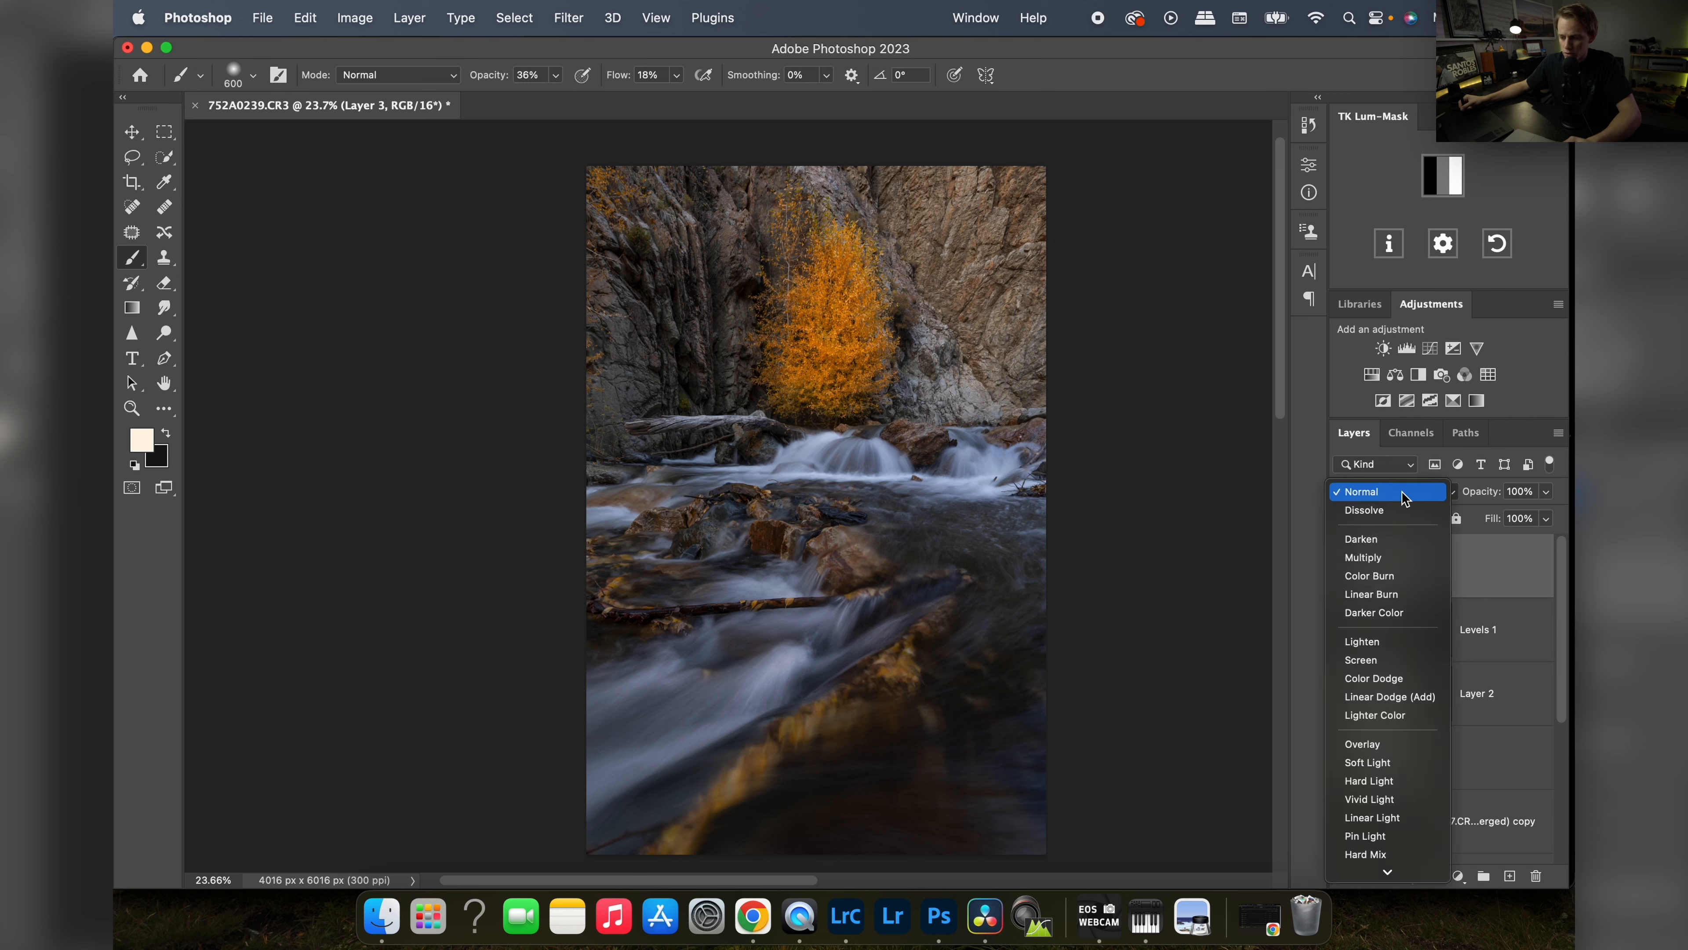
click(1392, 765)
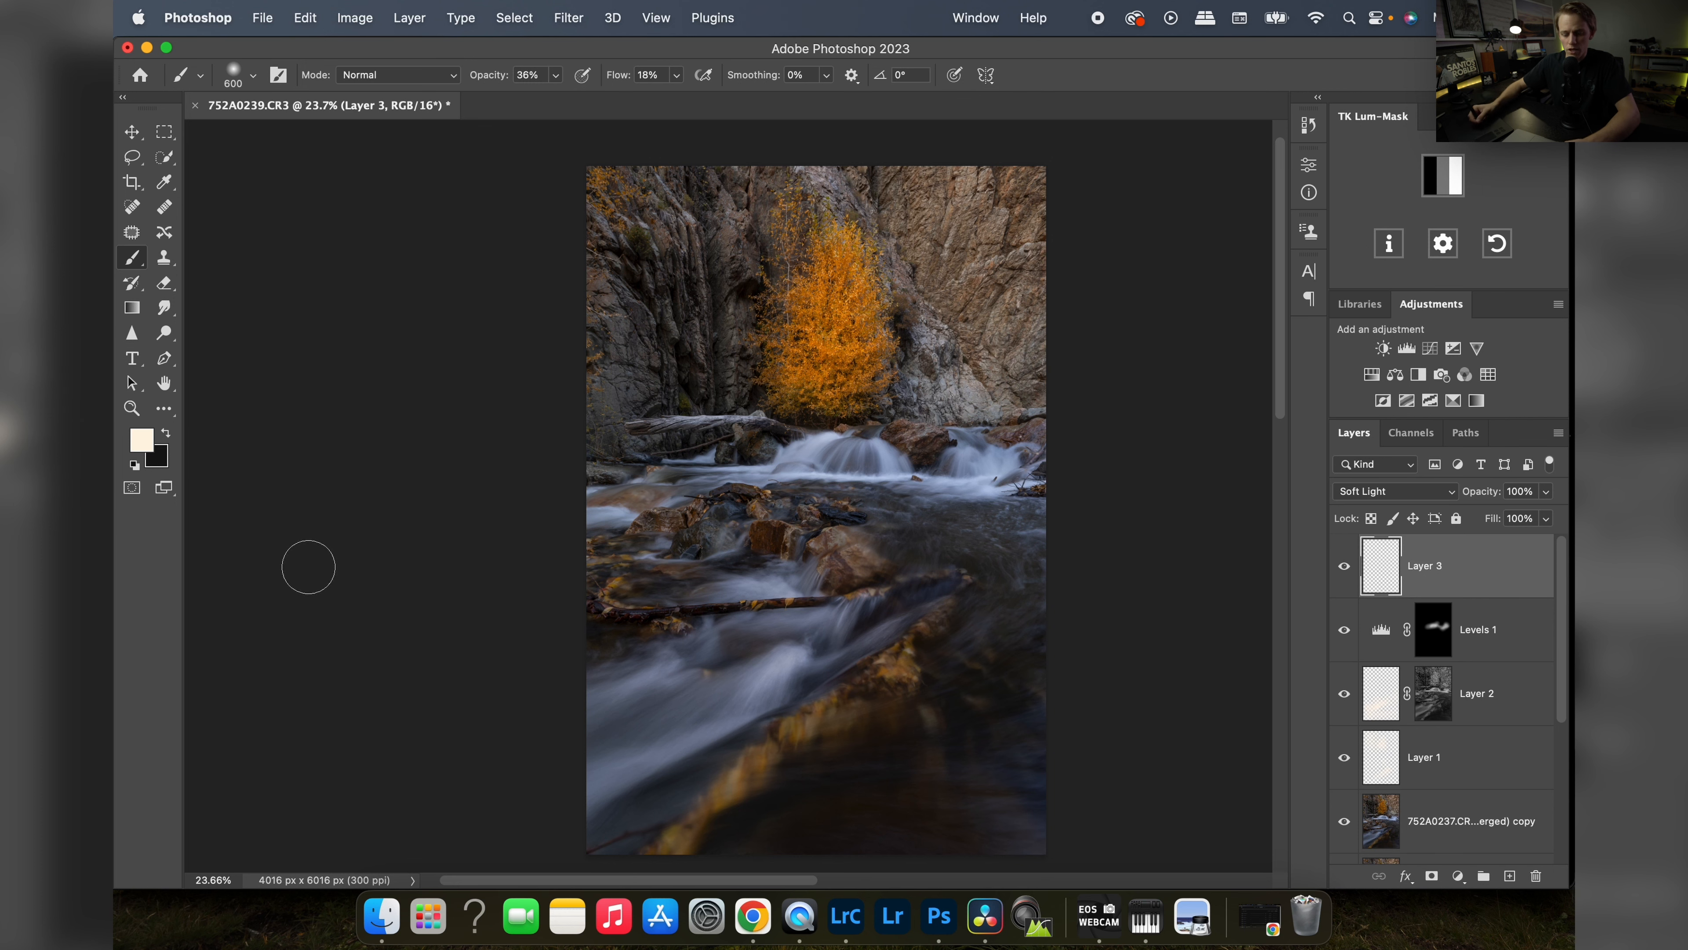
key(x)
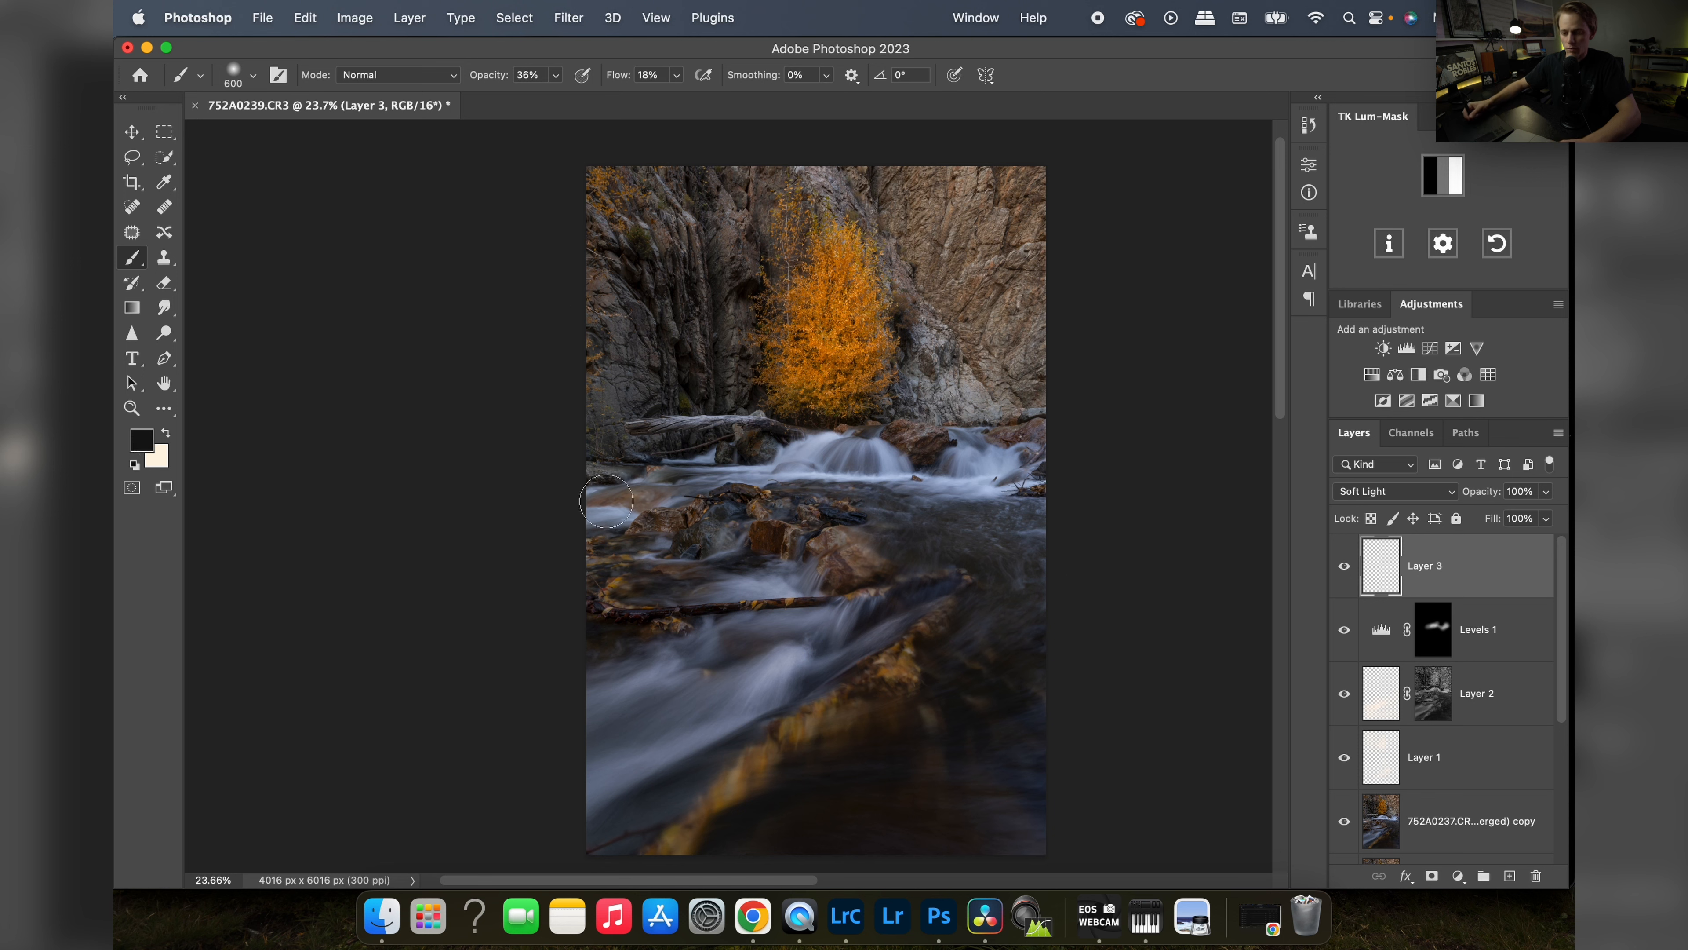
- Apply a Darks-1 luminosity mask to Layer 3
click(1447, 185)
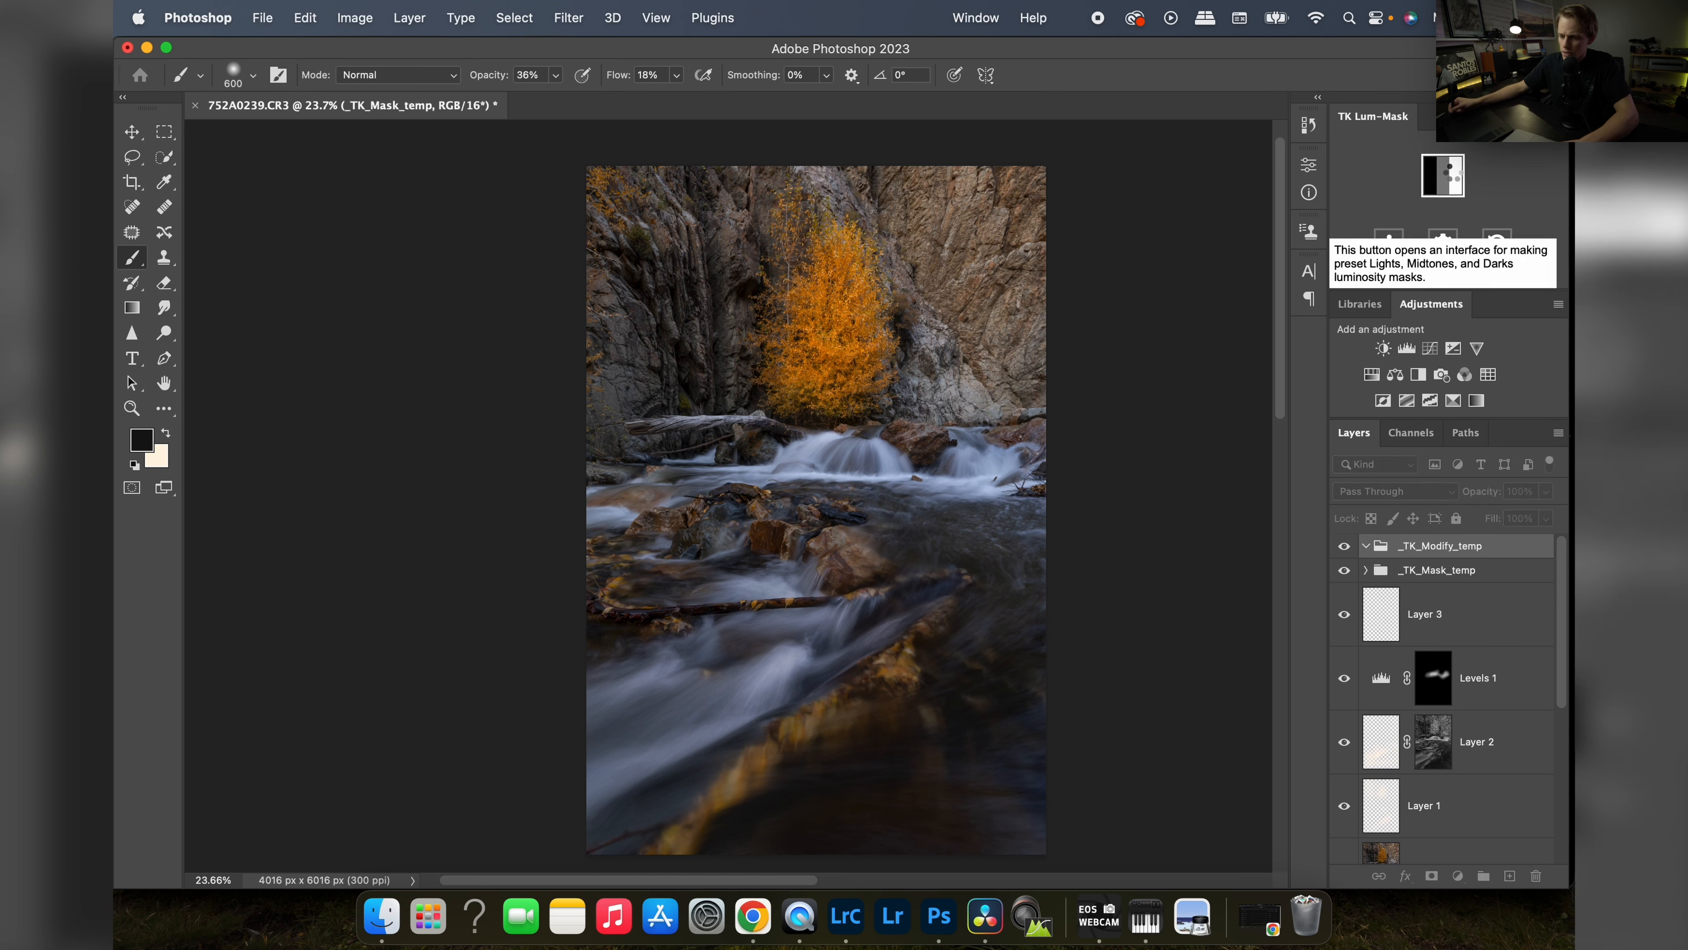
click(1434, 196)
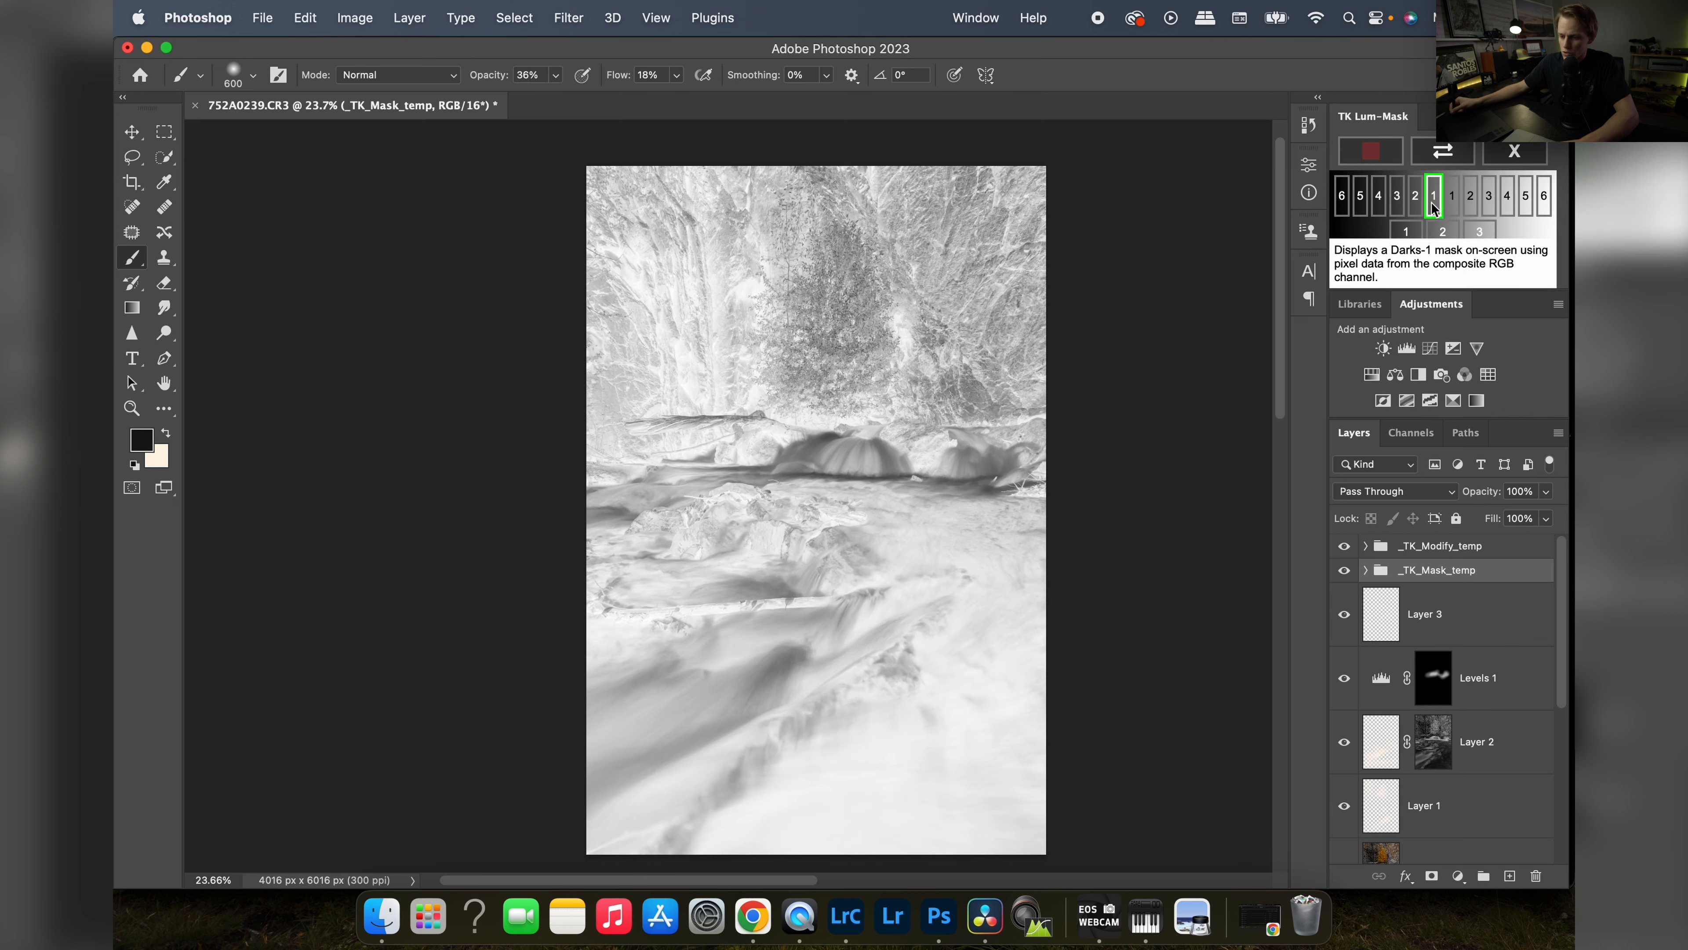
click(1541, 270)
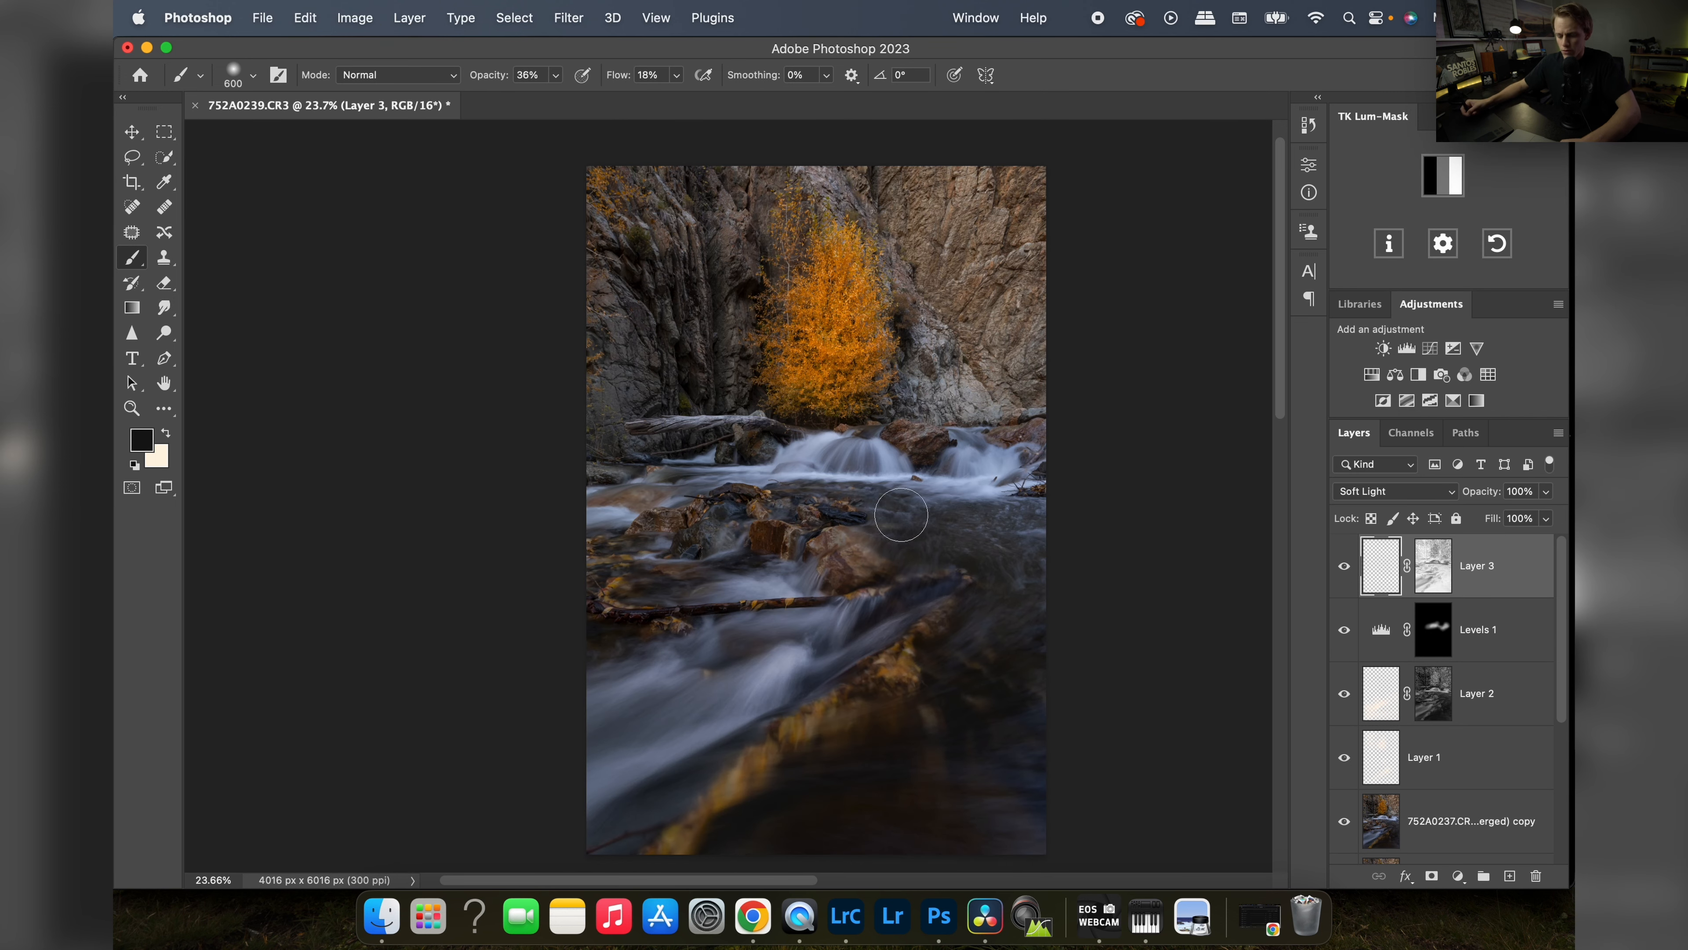
- On Layer 3, brush black at 200 px and 17% opacity over the large waterfall's shadows and compare the effect
scroll(861, 442, up, 10)
key(bracketleft)
key(bracketleft)
key(bracketleft)
key(bracketleft)
key(bracketleft)
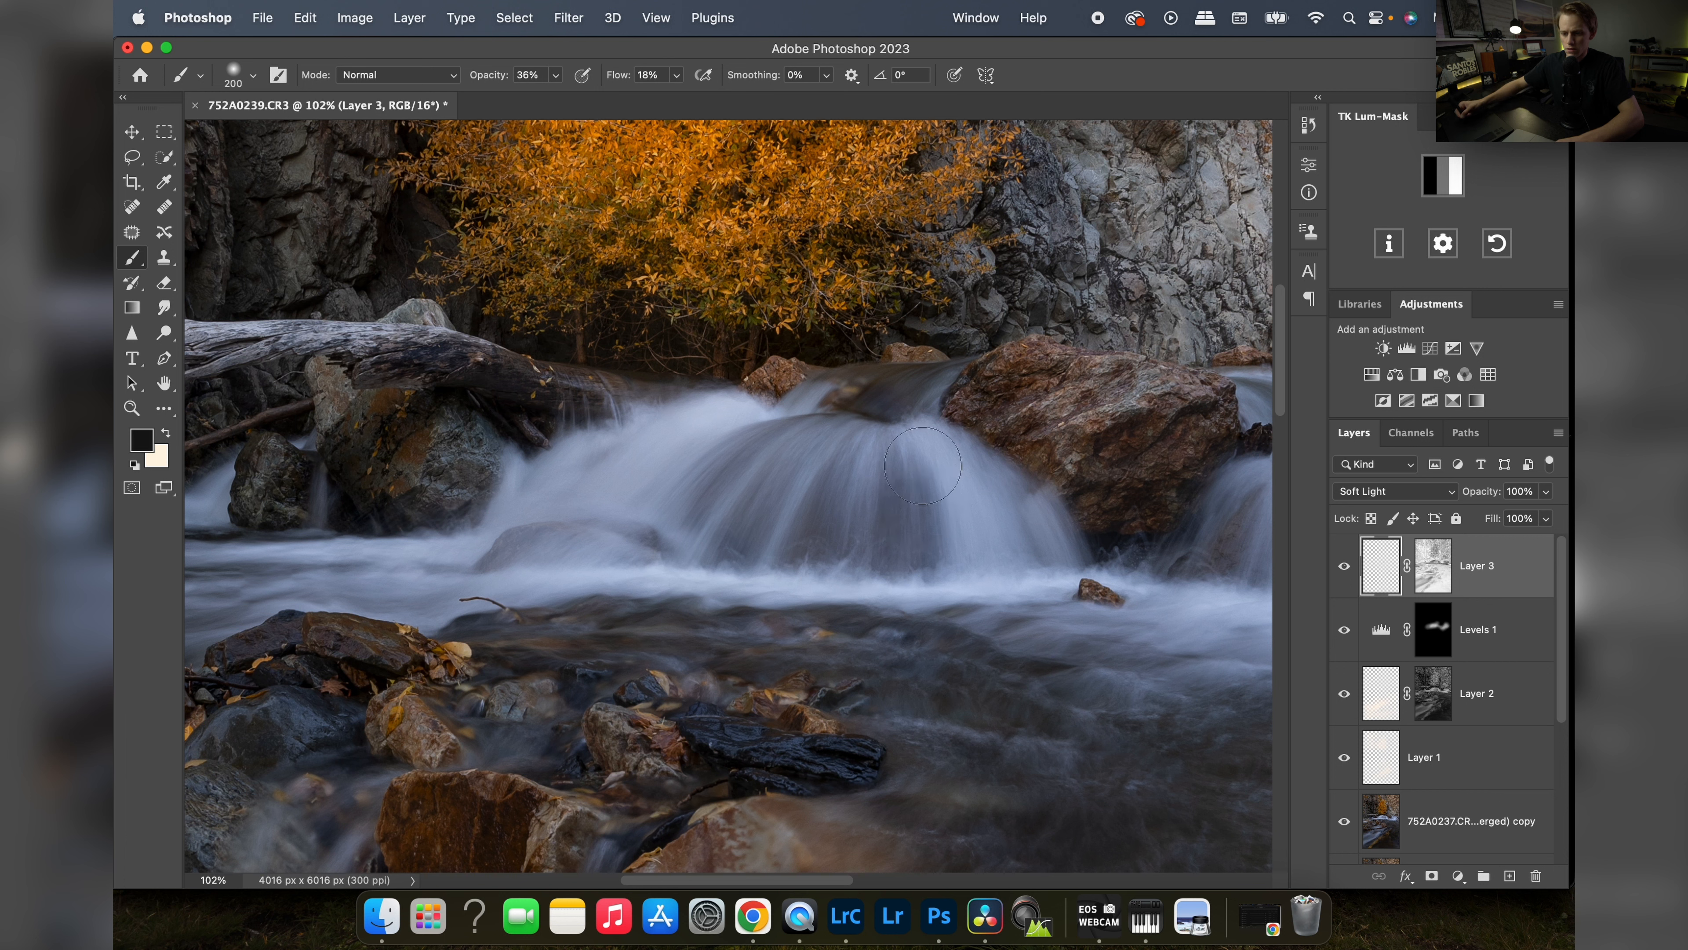
click(556, 77)
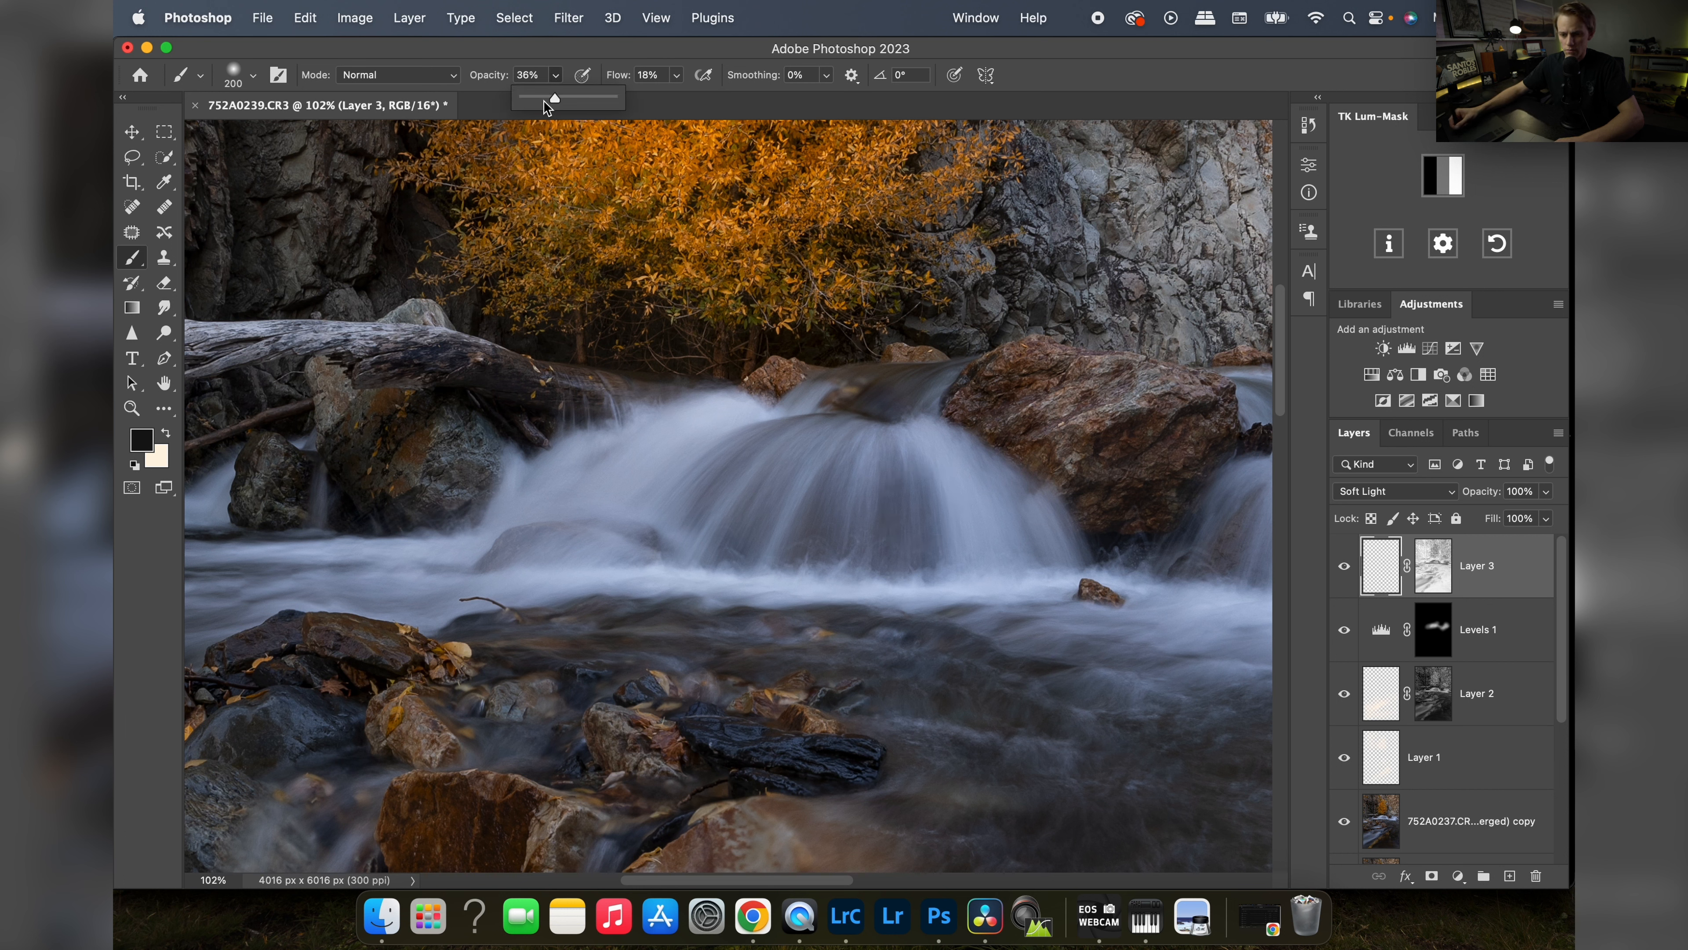
drag(543, 98, 541, 98)
click(763, 511)
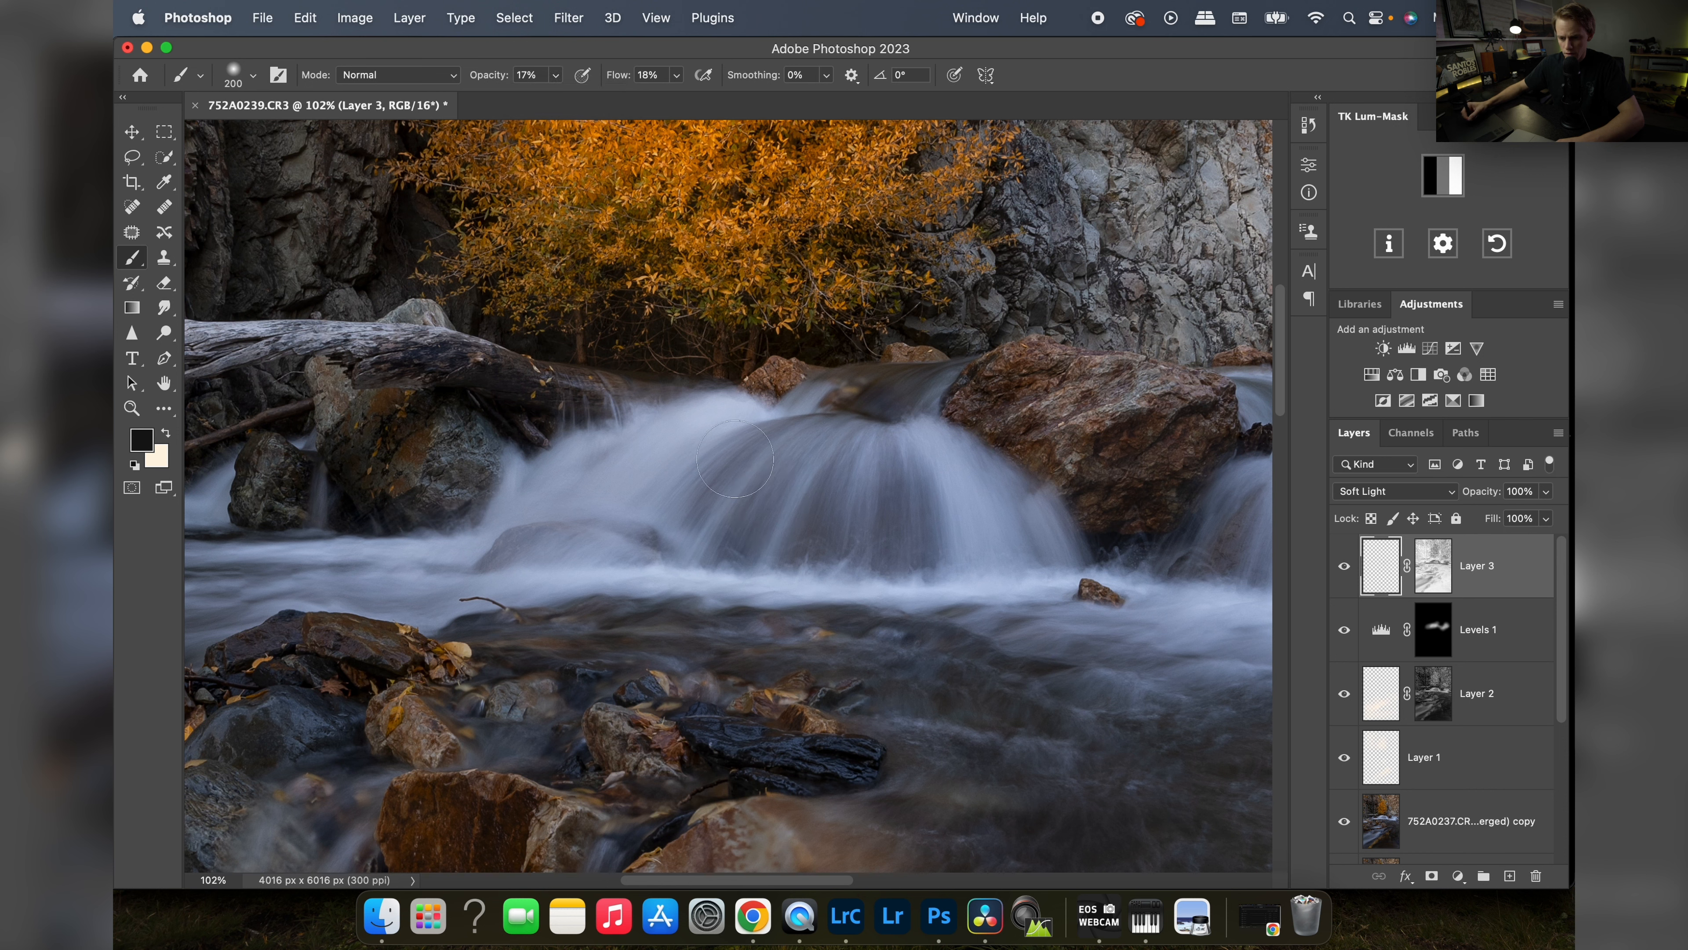
mouse_move(620, 538)
mouse_down()
mouse_move(521, 538)
mouse_move(671, 539)
mouse_up()
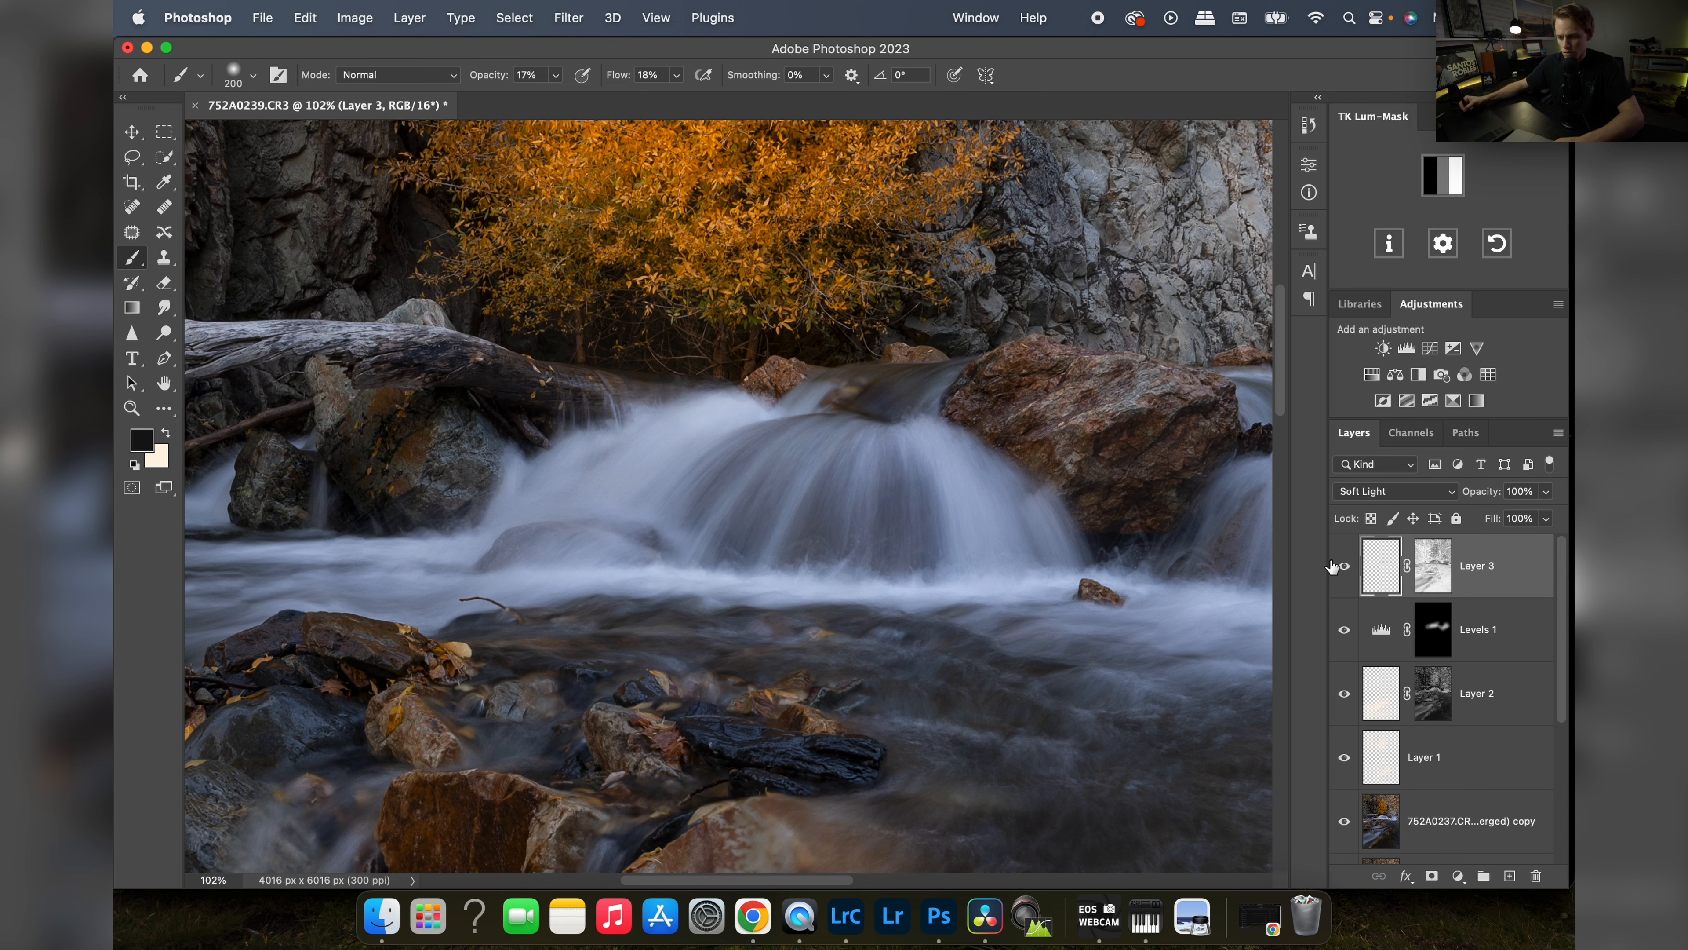
click(1345, 566)
click(1345, 566)
click(1345, 566)
click(1345, 567)
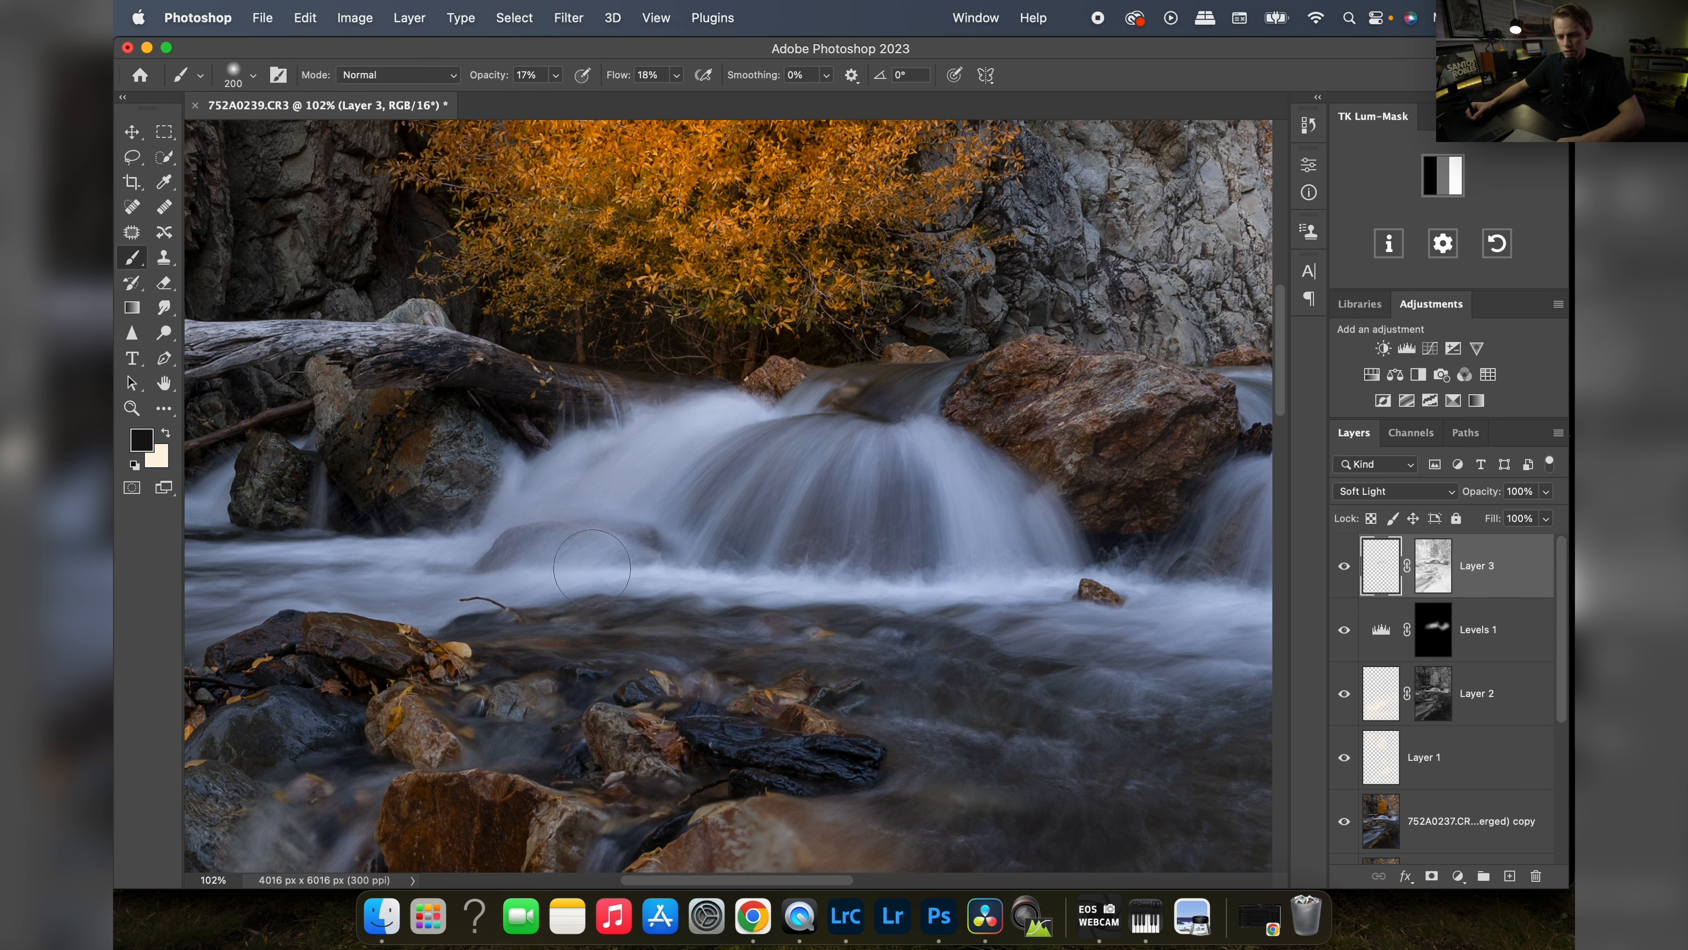
- Darken the shadows of the smaller waterfall beside the large boulder with black on Layer 3
scroll(801, 499, right, 10)
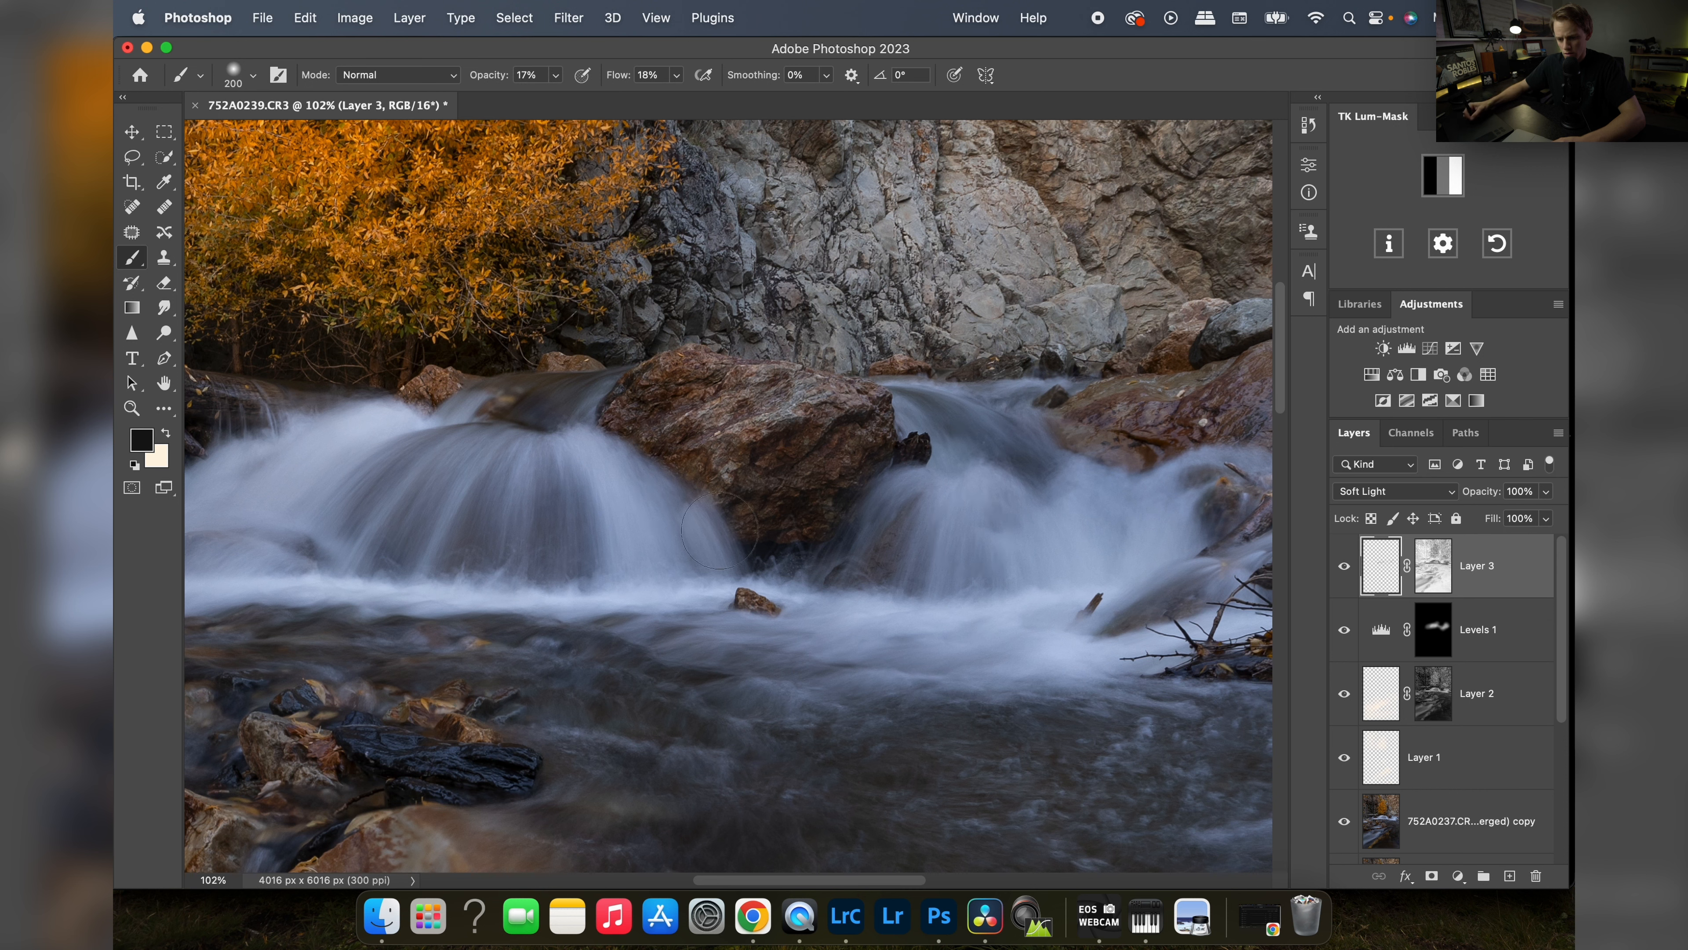
drag(992, 520, 721, 515)
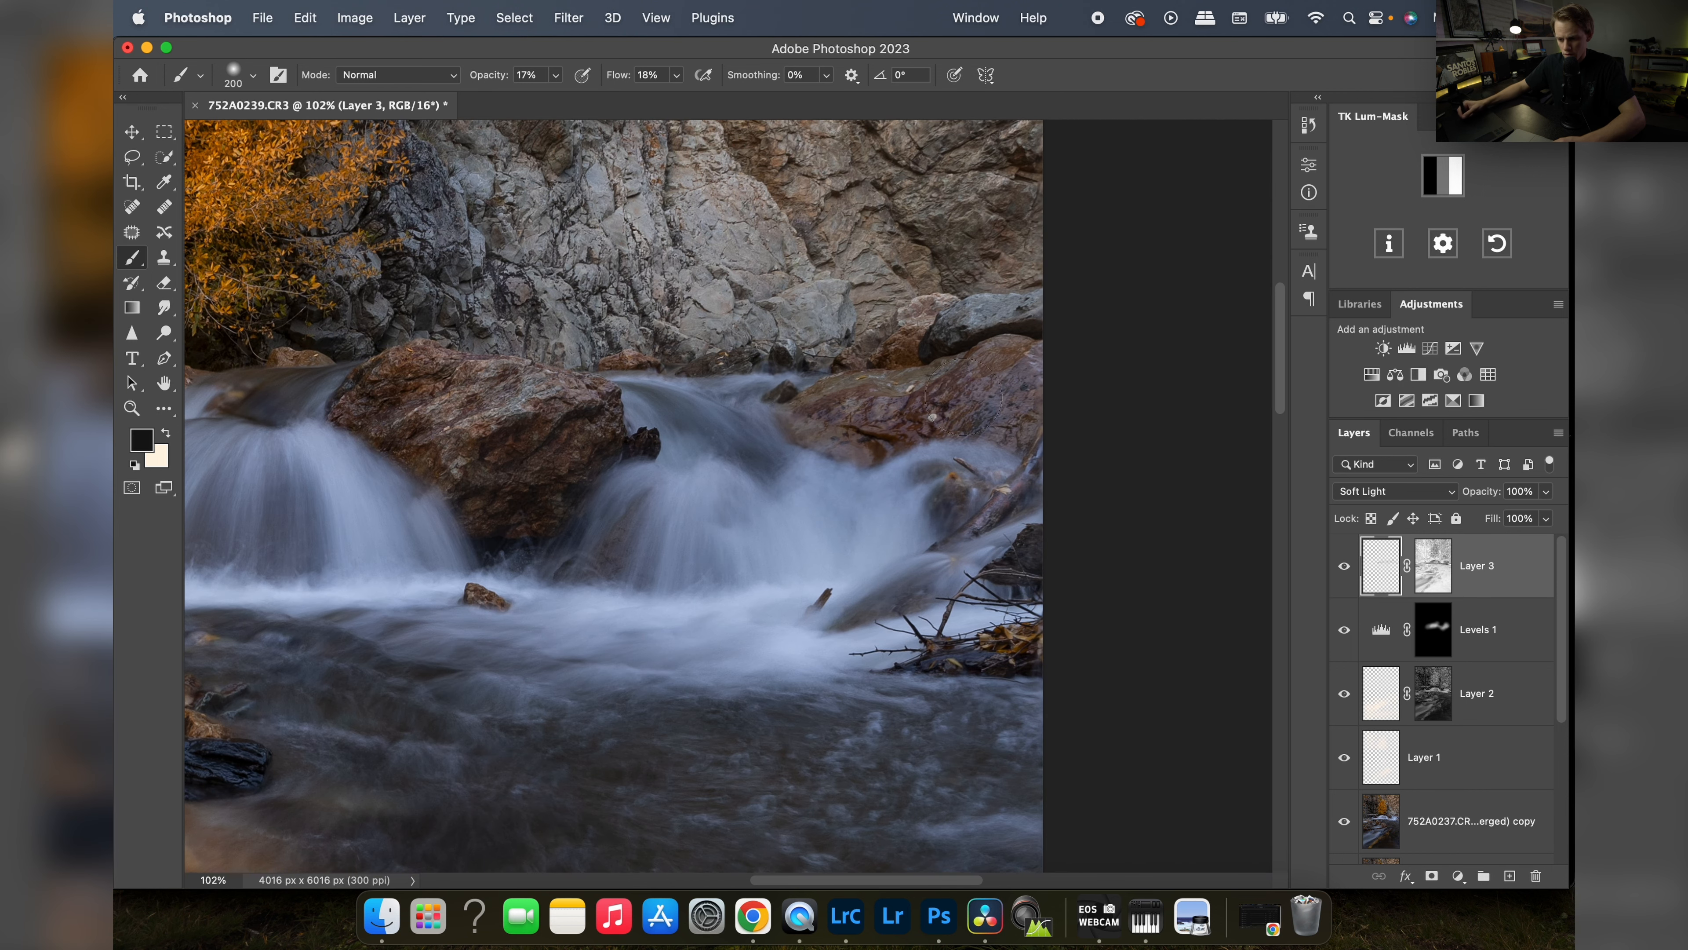
mouse_move(858, 417)
mouse_down()
mouse_move(907, 497)
mouse_move(819, 481)
mouse_move(802, 497)
mouse_up()
key(z)
key(b)
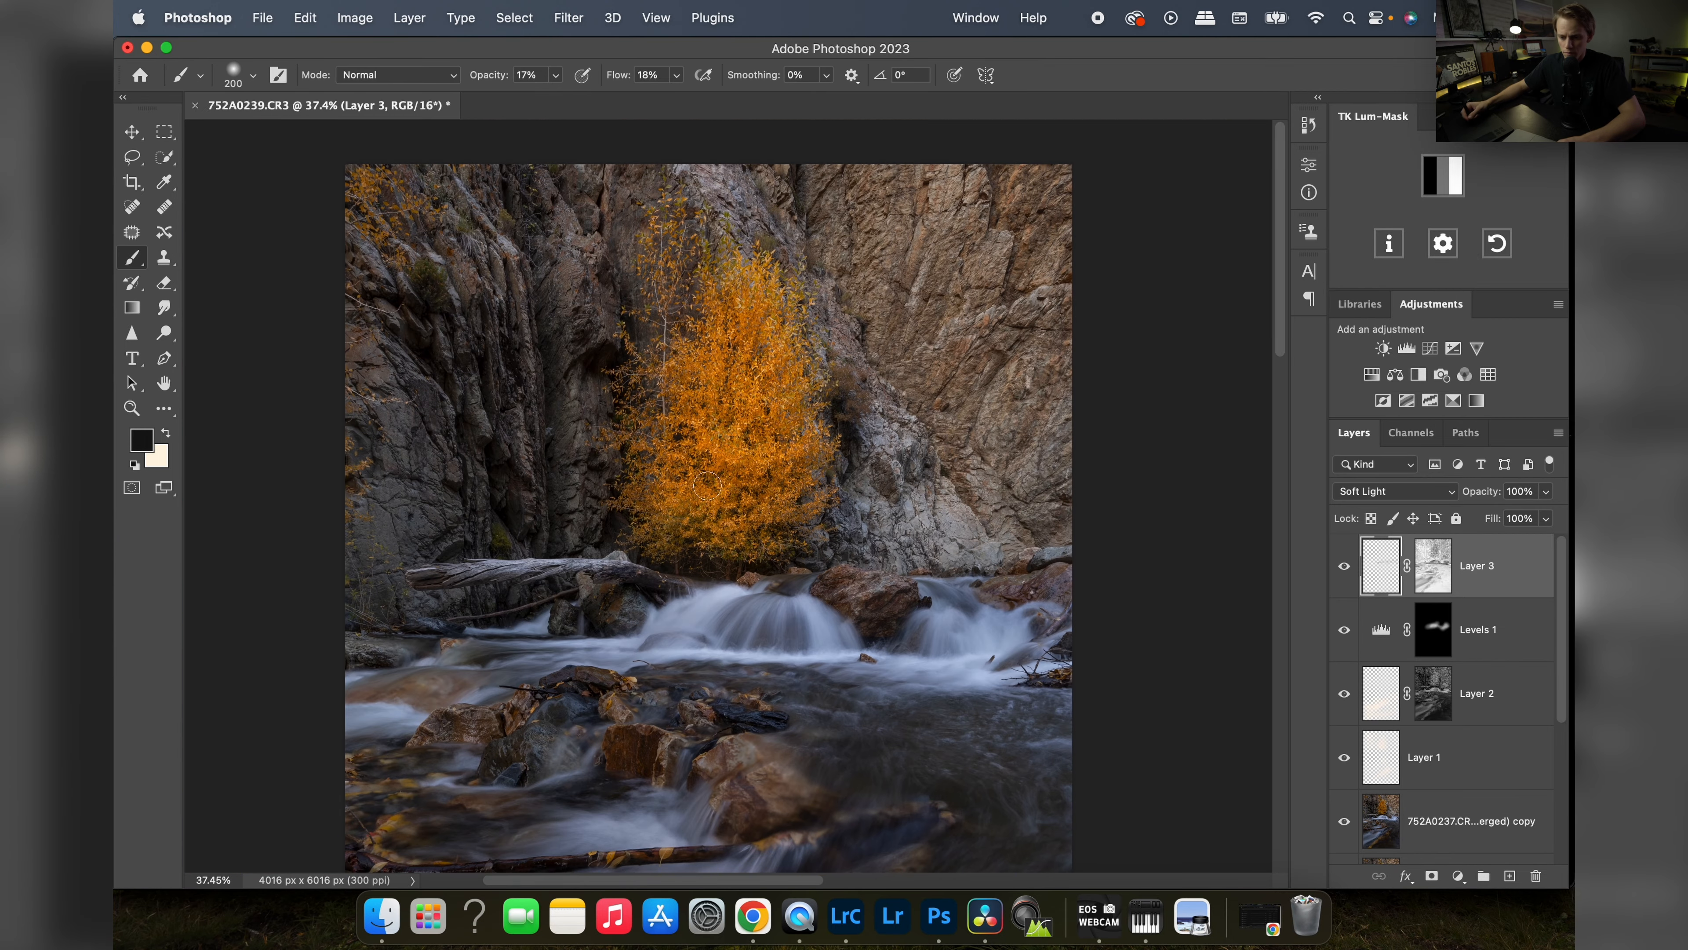
- Brush black on Layer 3 over the shadows around the rocks and small cascades in the foreground
drag(667, 661, 714, 350)
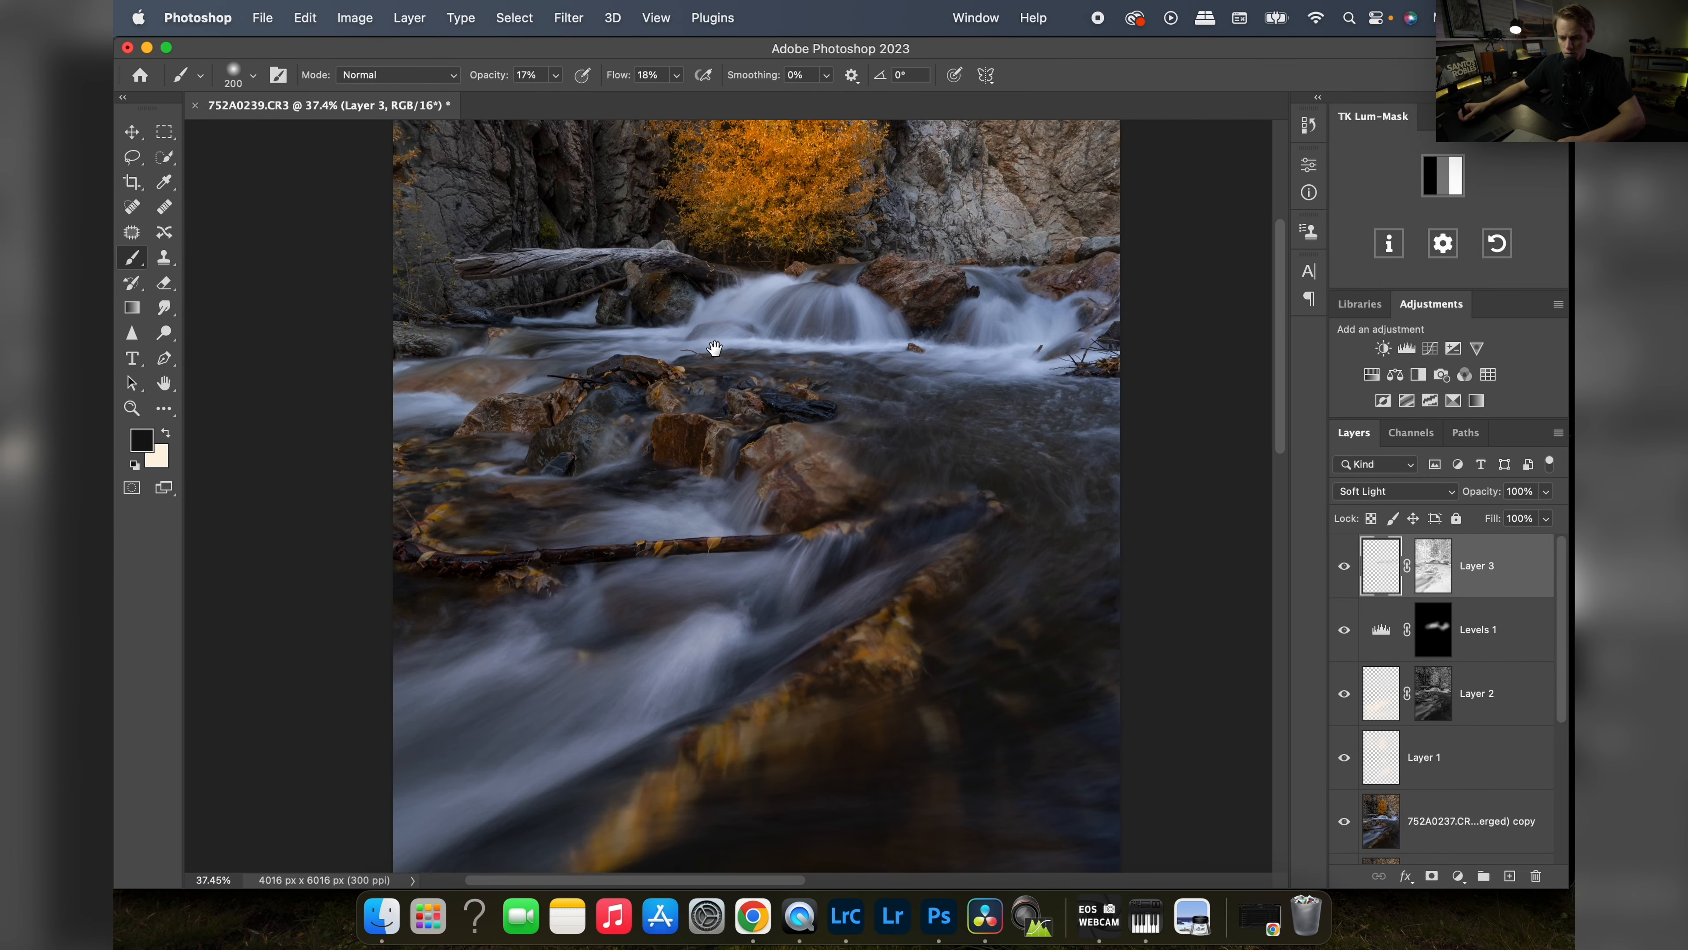
key(z)
drag(674, 453, 745, 460)
key(b)
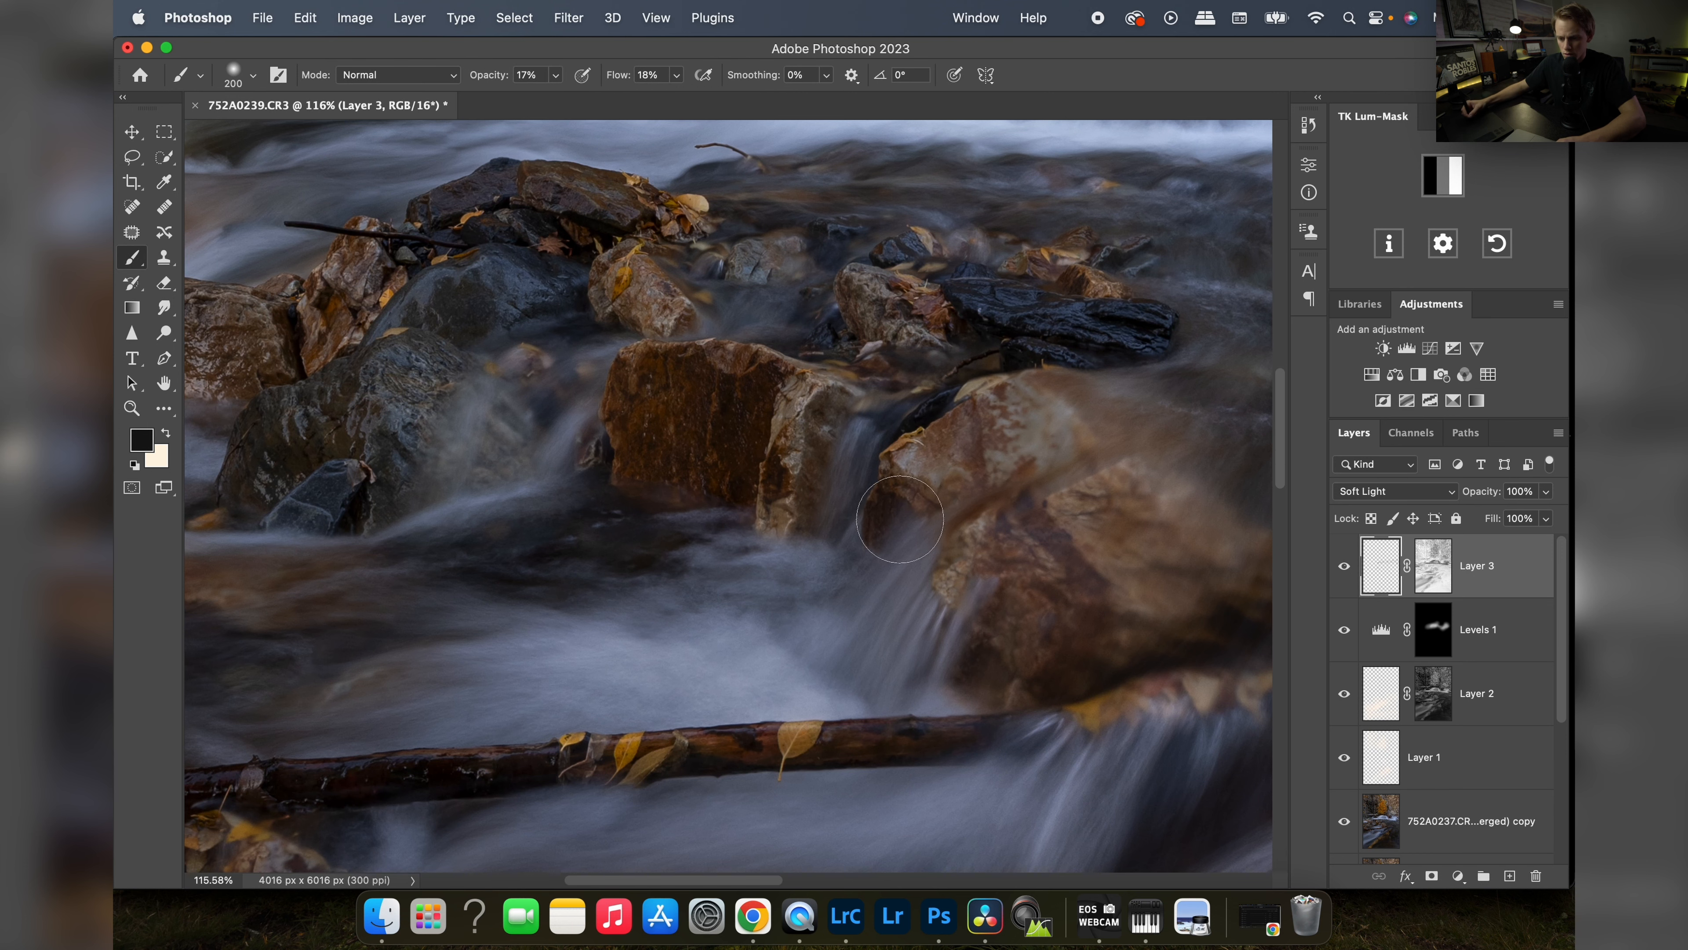
scroll(793, 485, left, 10)
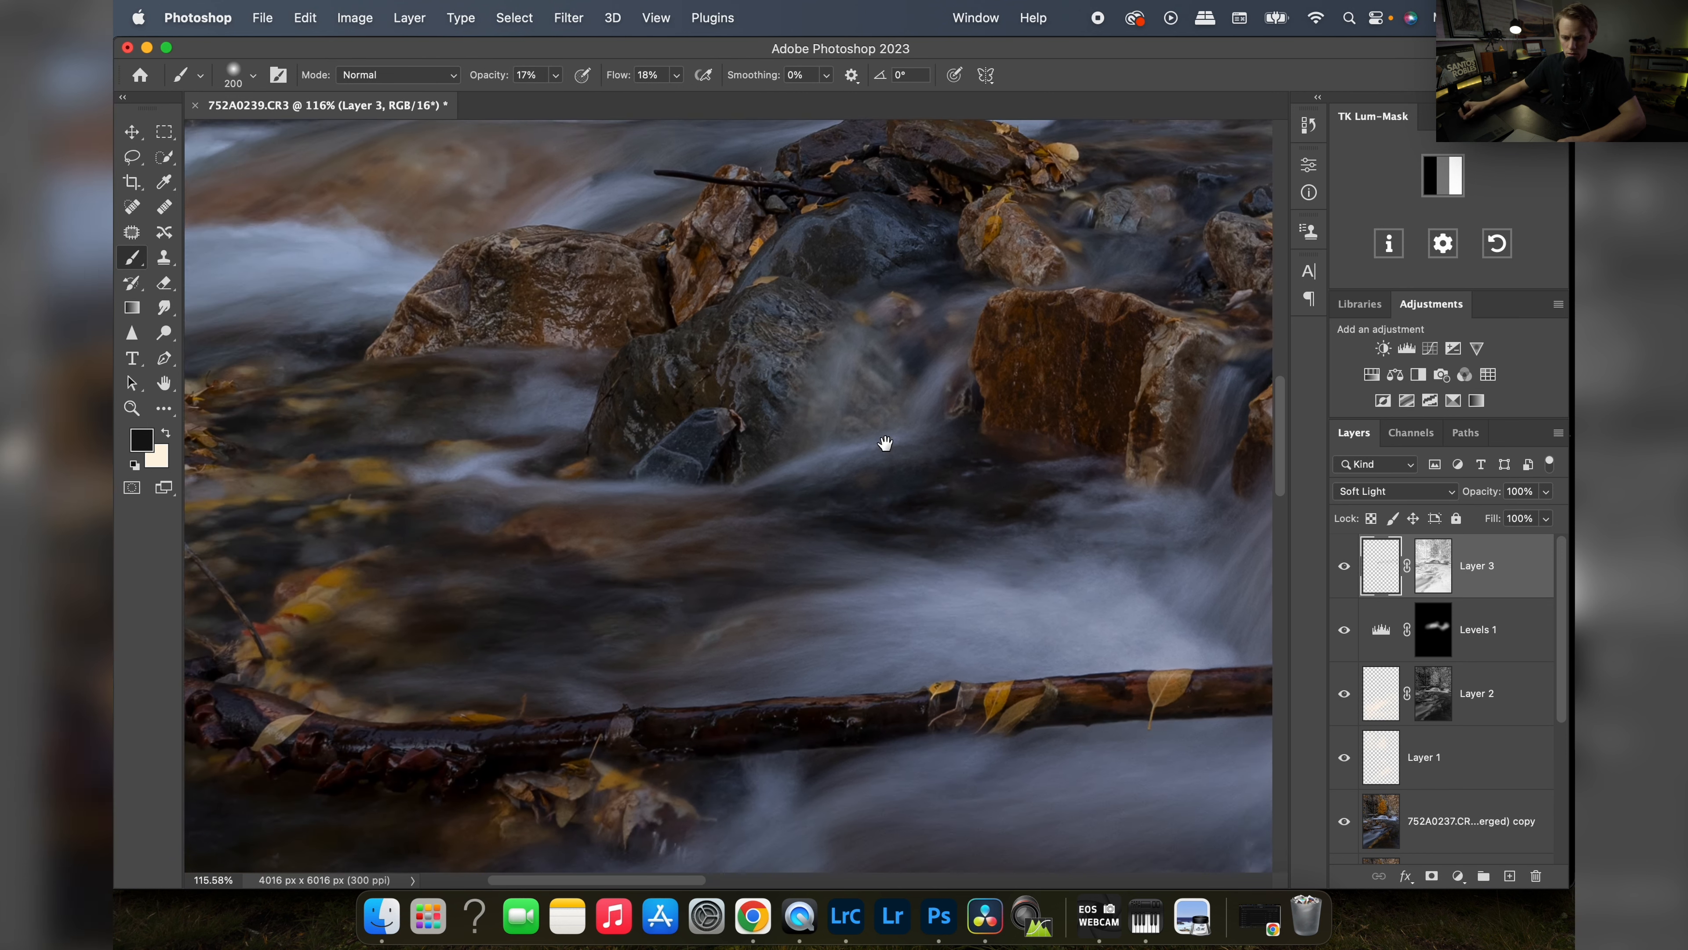
drag(735, 279, 585, 283)
key(super+space)
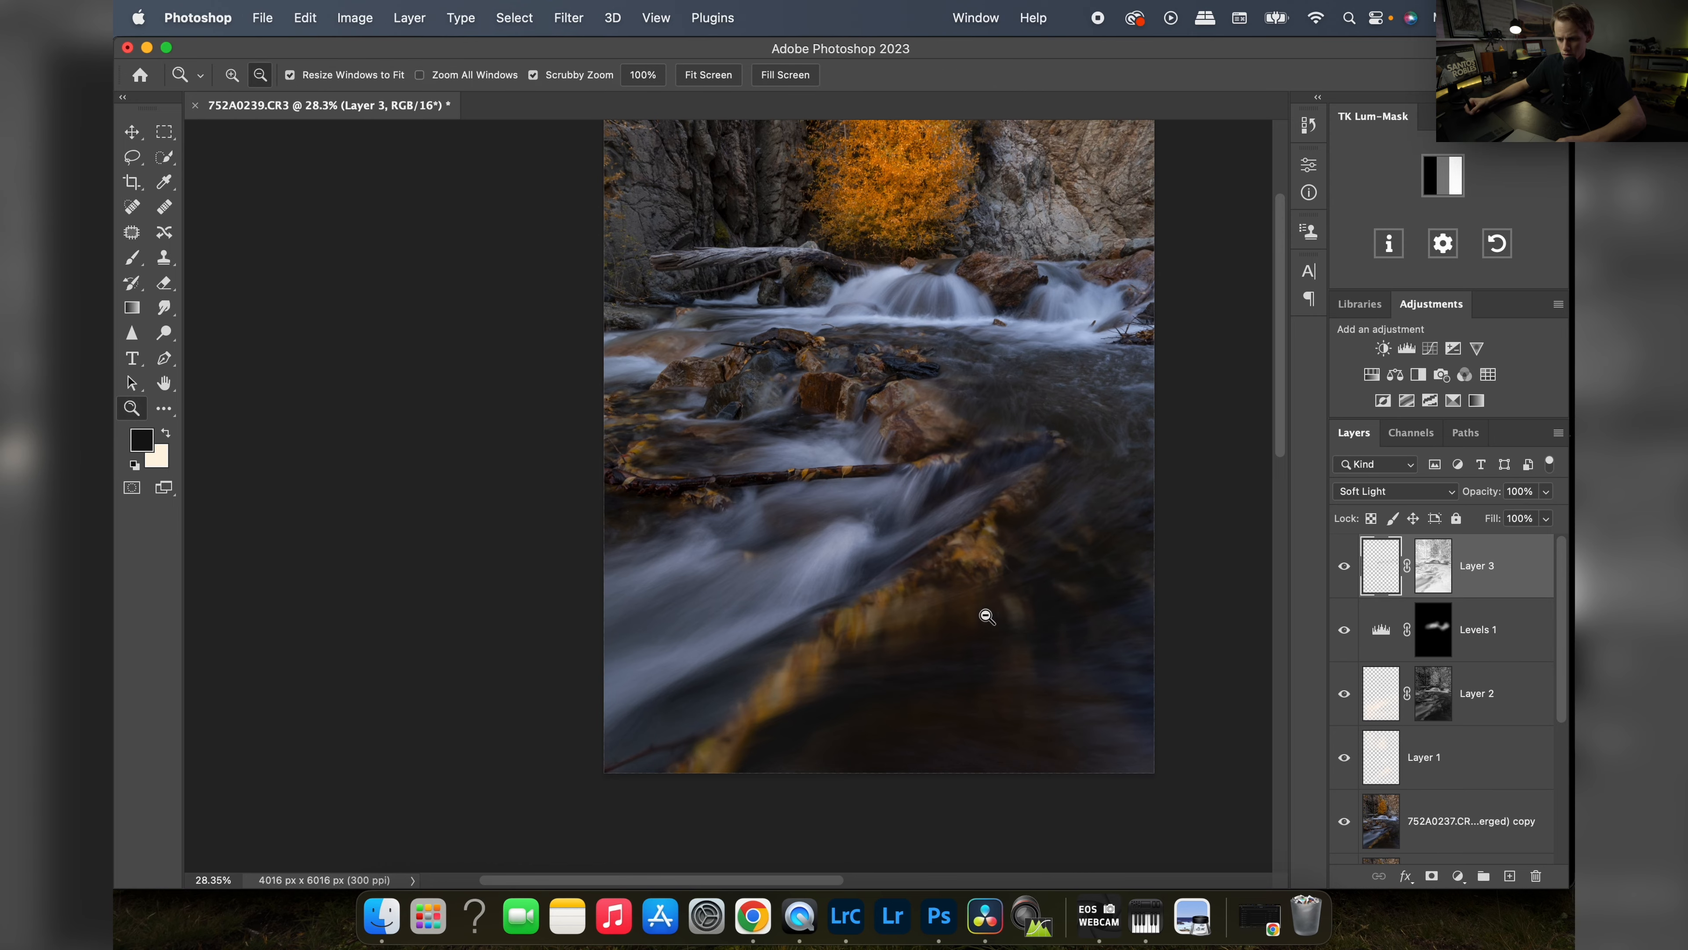
- On Layer 2, brush the warm cream color at 600 px and 17% opacity over the golden foreground leaves and compare the effect
drag(912, 622, 994, 633)
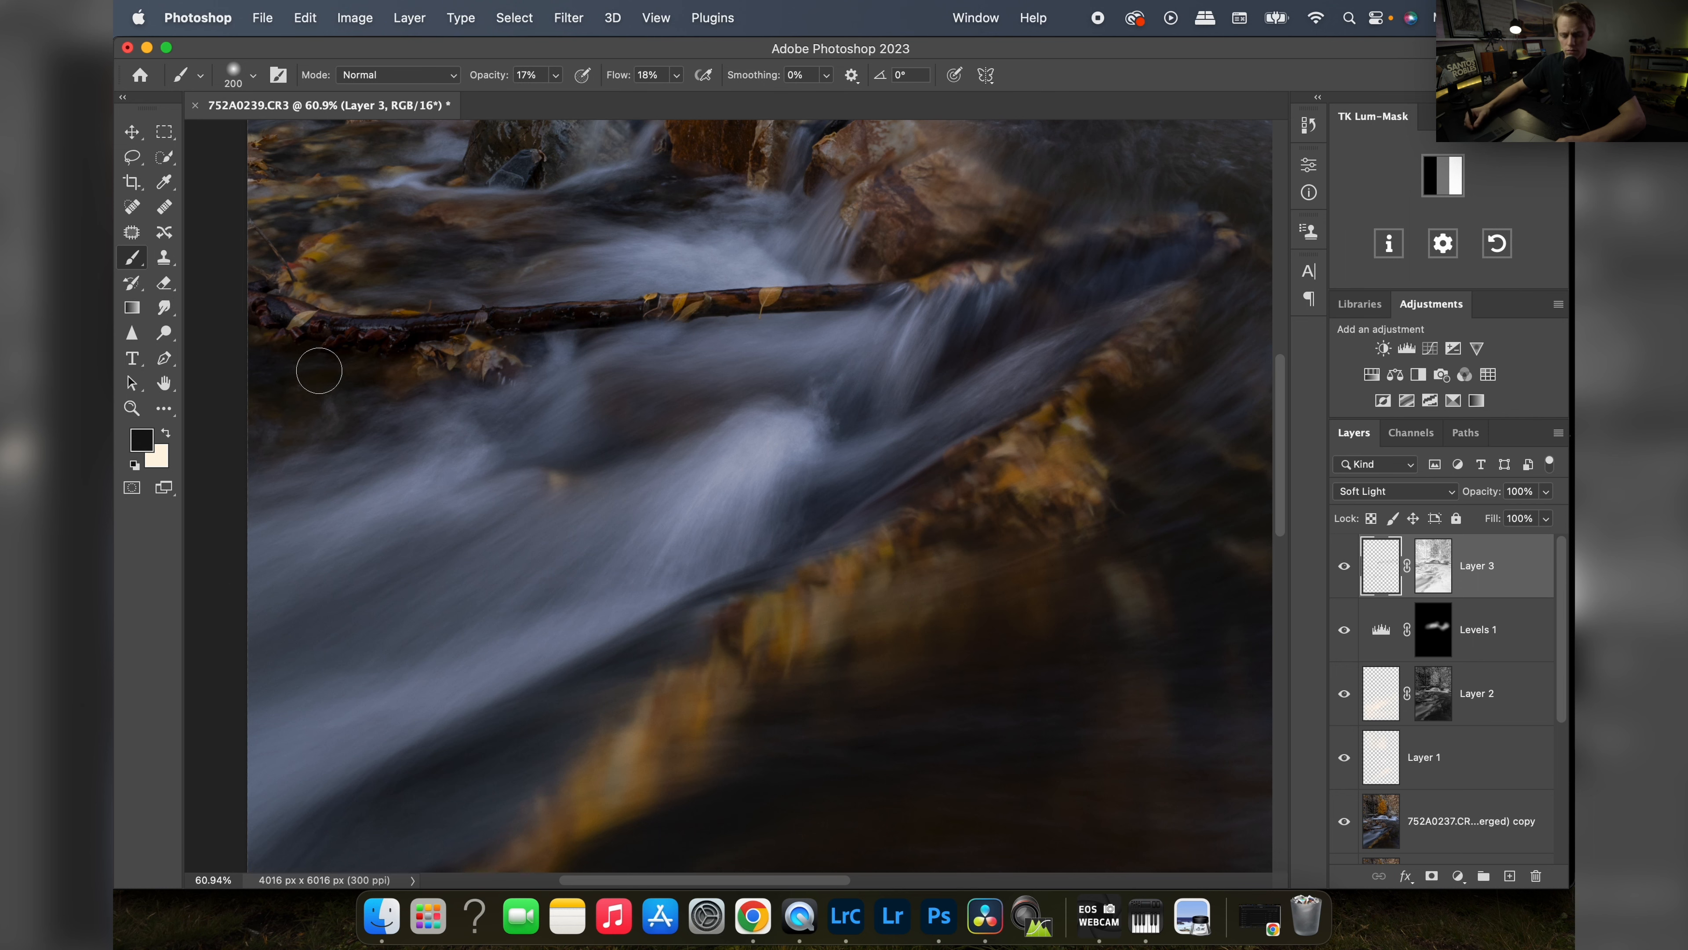
click(1383, 694)
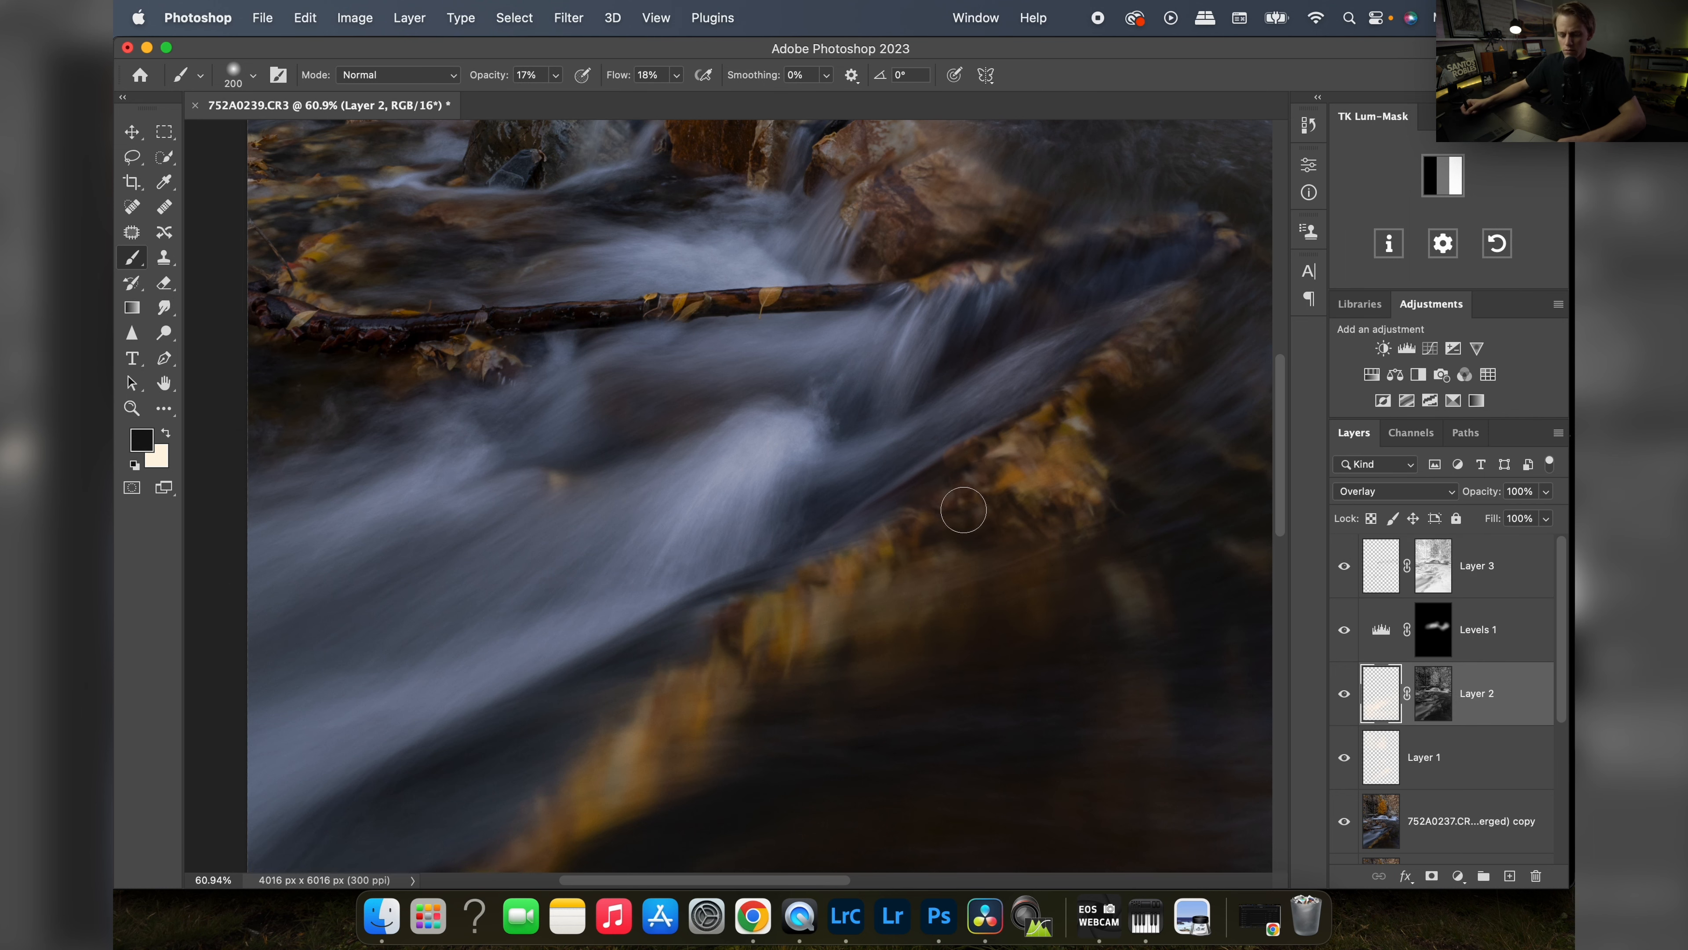
drag(977, 507, 879, 522)
drag(942, 582, 861, 615)
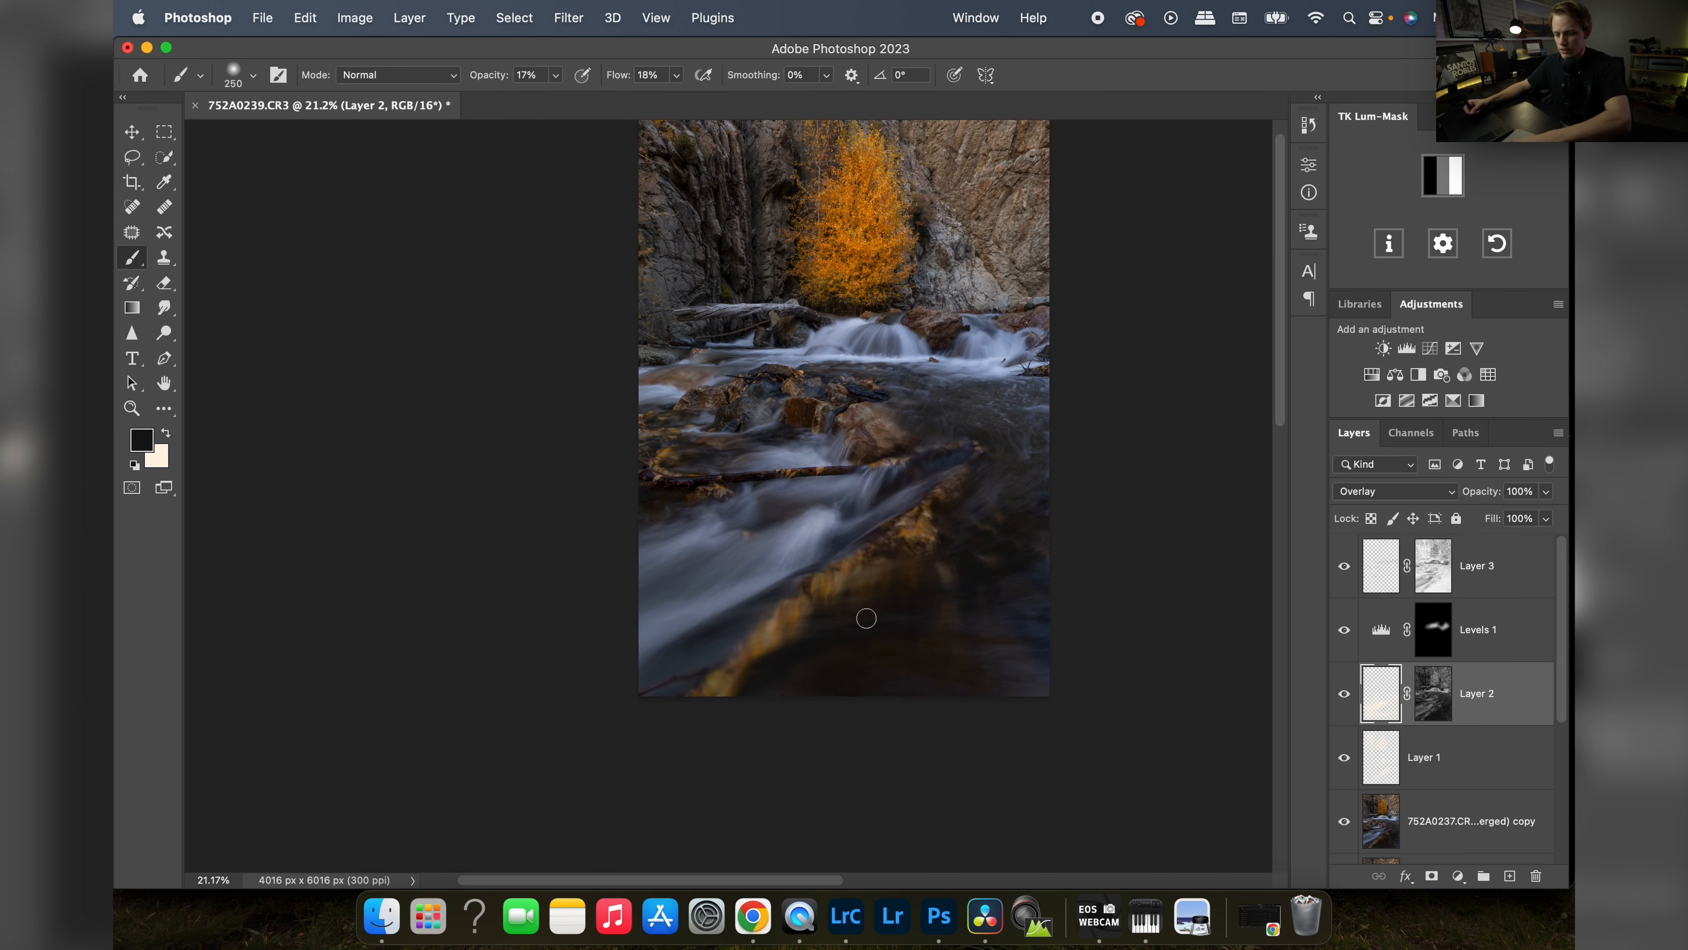
key(bracketright)
key(bracketright)
key(bracketright)
key(bracketright)
key(x)
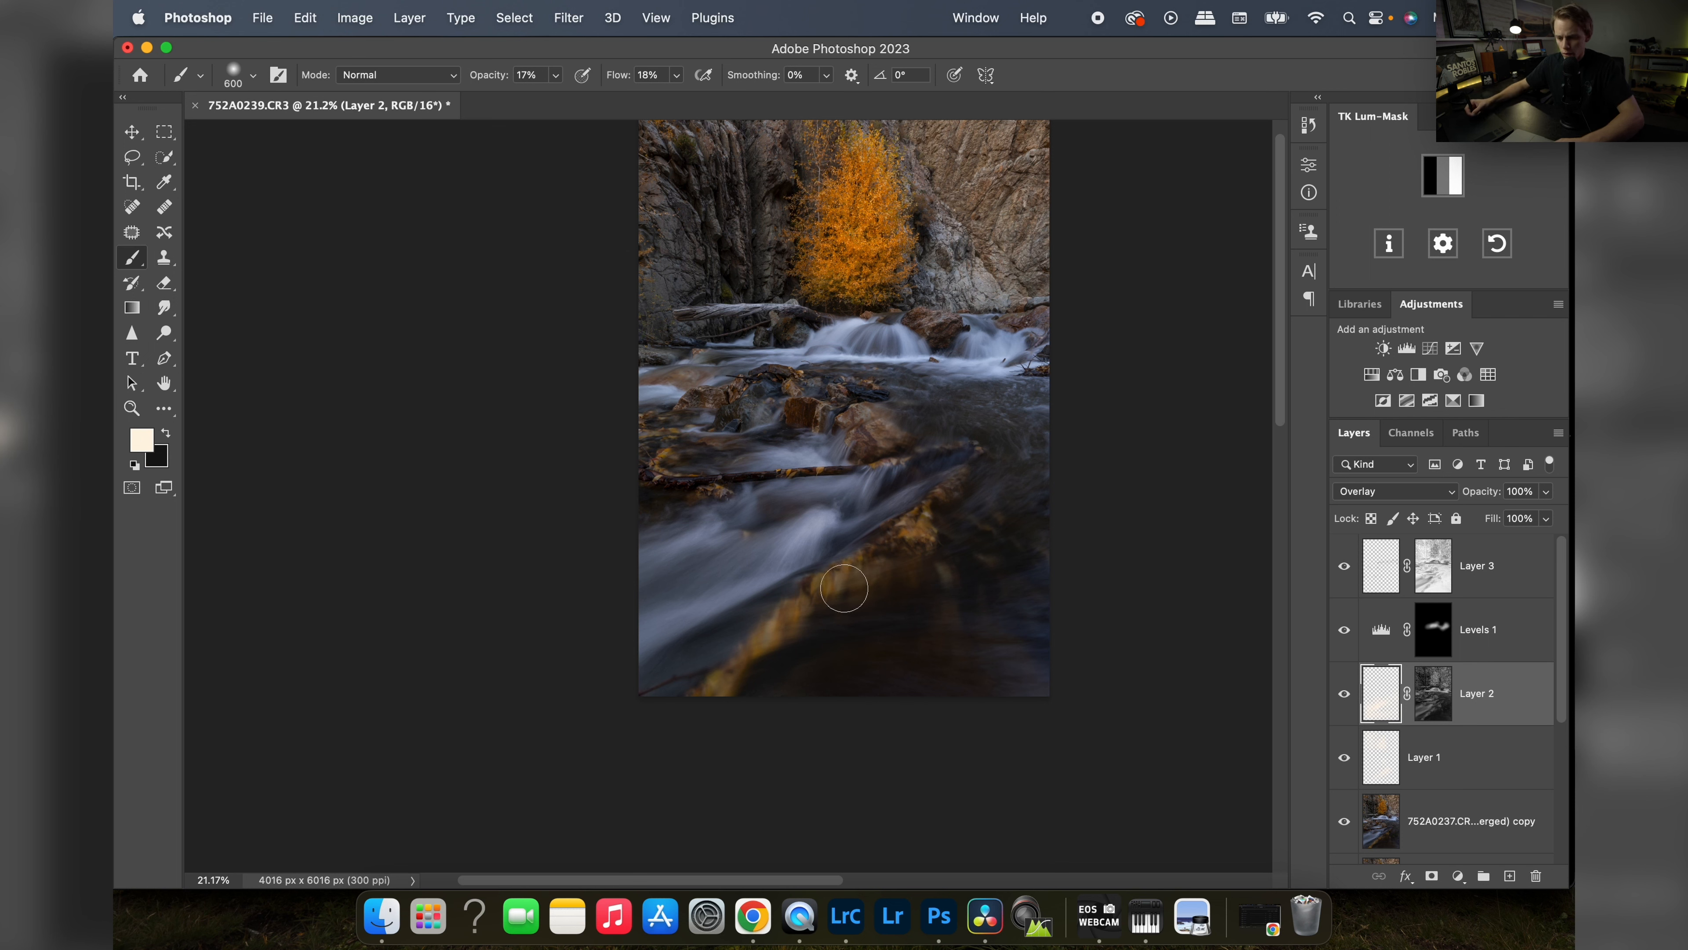
mouse_move(846, 587)
mouse_down()
mouse_move(822, 598)
mouse_move(914, 535)
mouse_move(733, 677)
mouse_move(964, 494)
mouse_up()
click(1344, 695)
click(1345, 695)
- Add a Curves adjustment above Layer 3, invert its mask to black, and set the brush opacity to 45%
drag(919, 399, 969, 461)
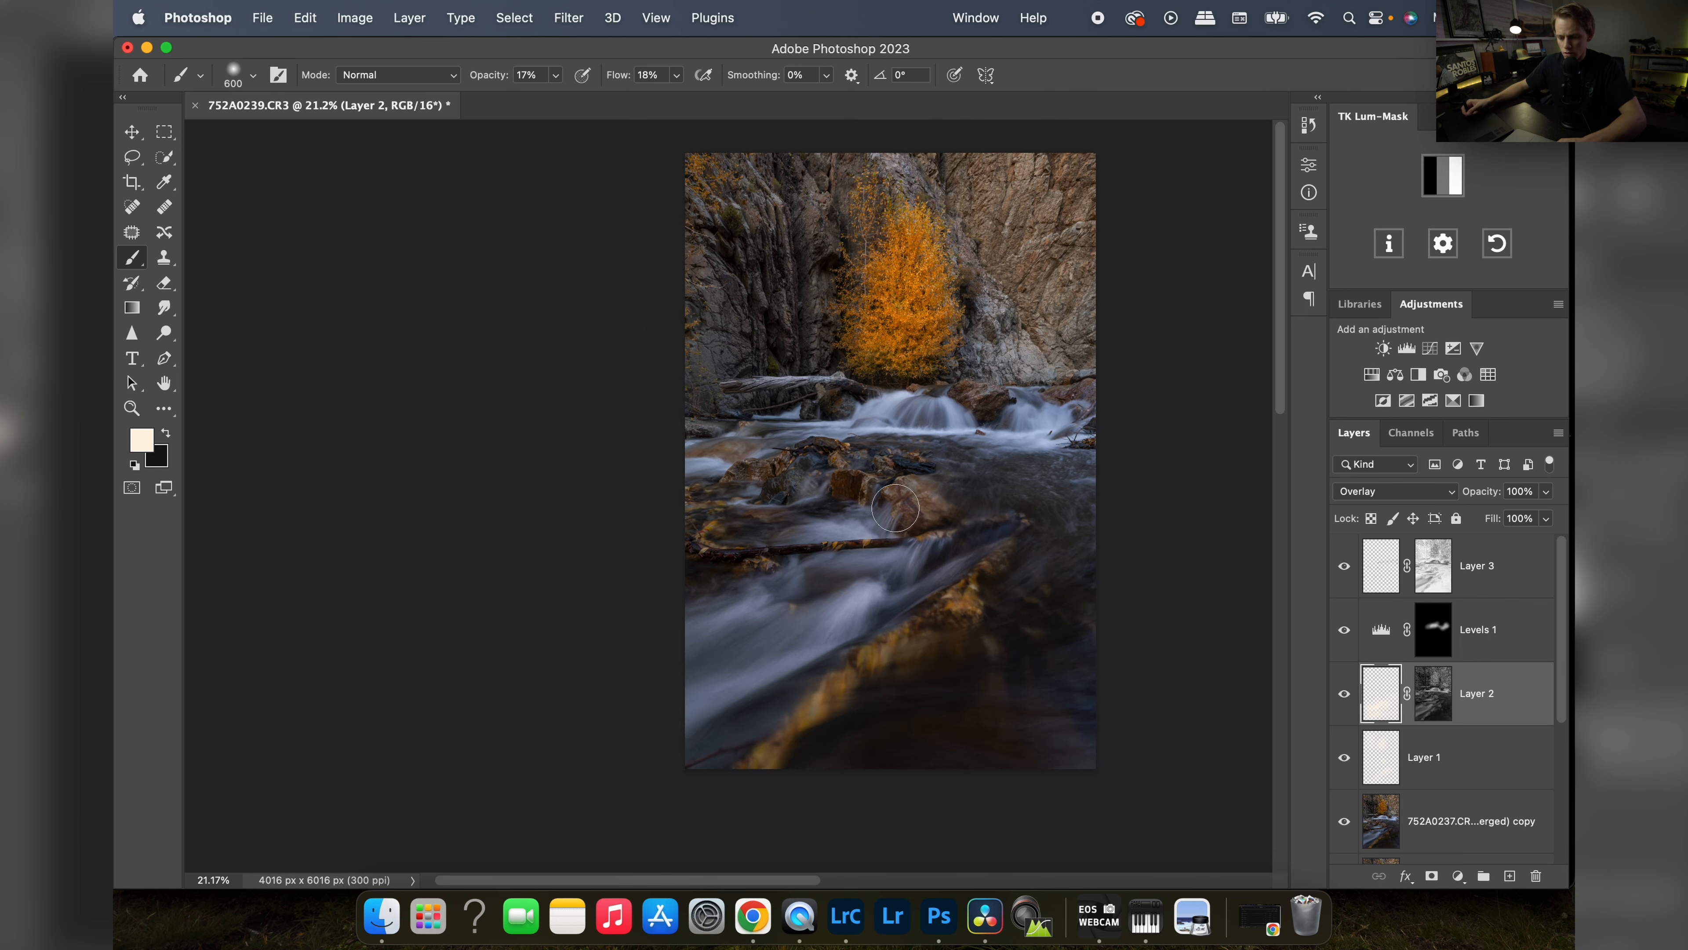
mouse_move(937, 471)
mouse_down()
mouse_move(892, 506)
mouse_move(862, 491)
mouse_up()
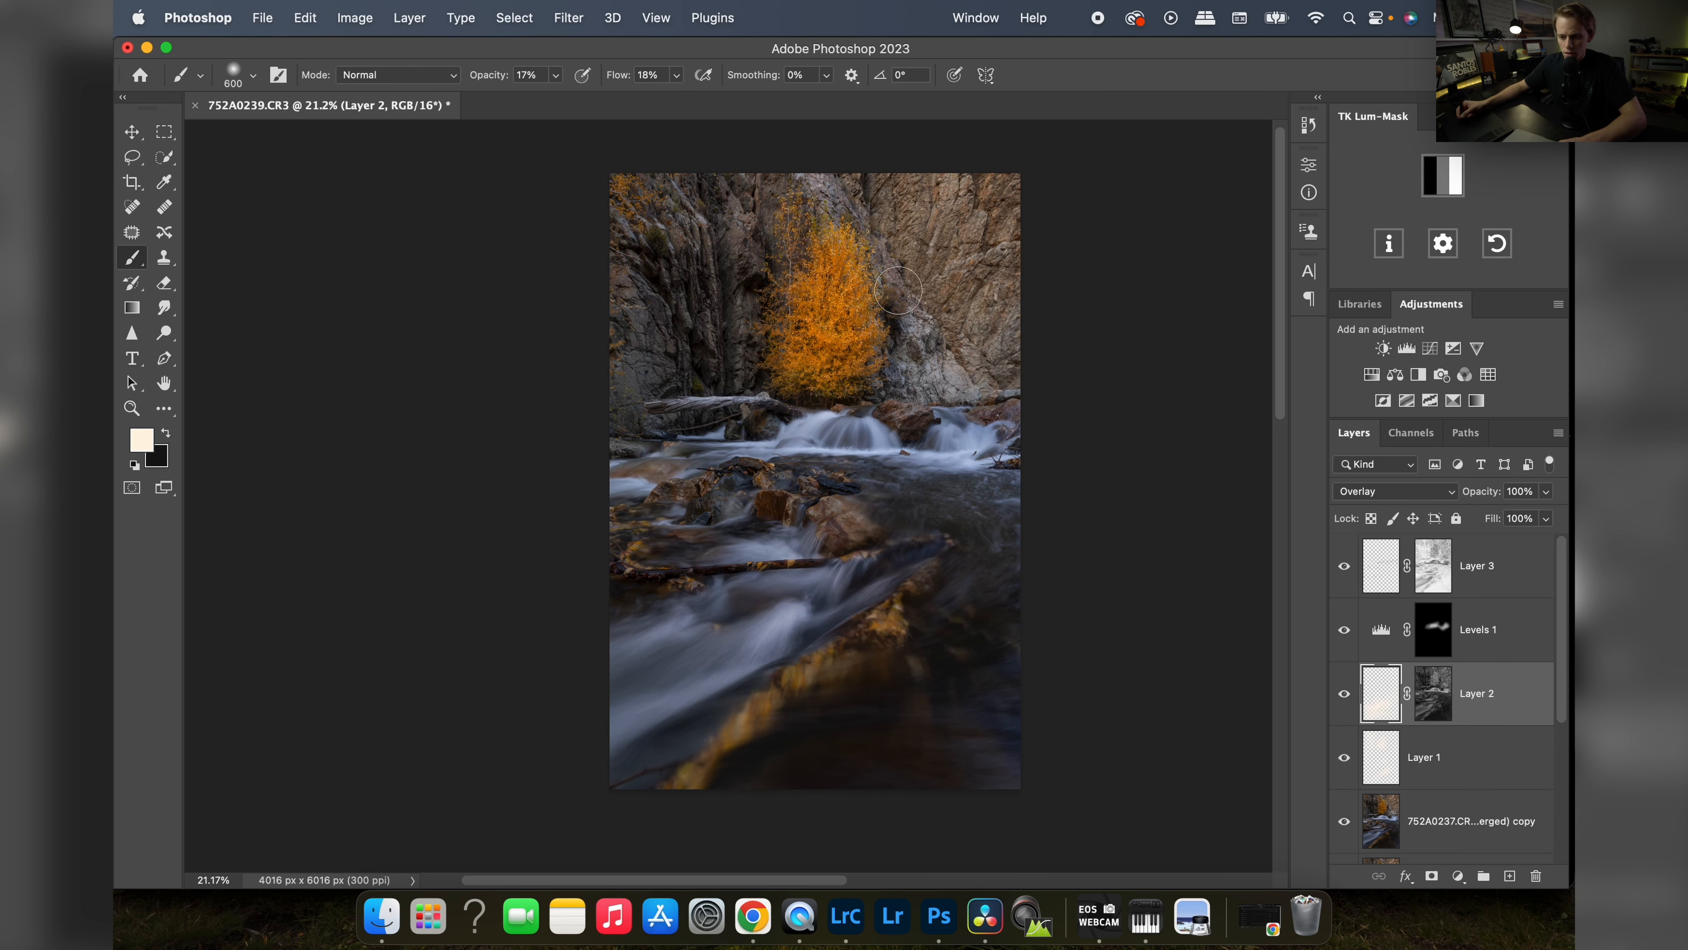
drag(857, 292, 920, 303)
click(1476, 566)
click(1430, 349)
key(super+i)
click(556, 76)
drag(563, 97, 586, 99)
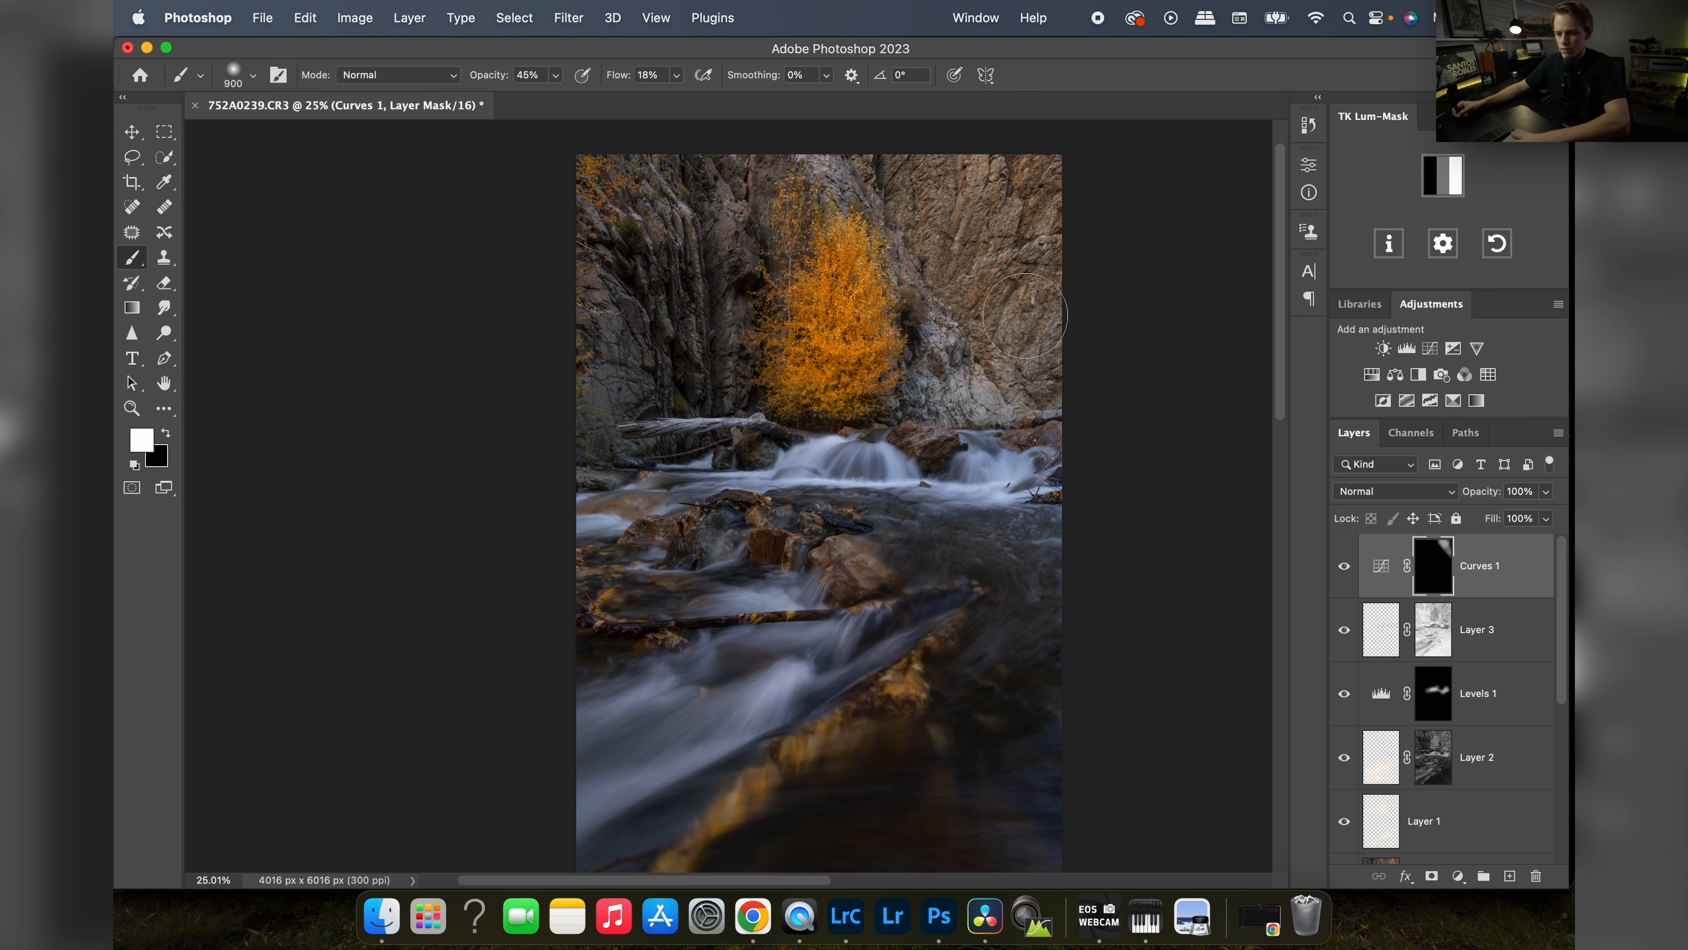
- Brush white on the Curves 1 mask over the upper canyon walls around the tree, enlarging the brush to 1100 px
key(bracketright)
key(bracketright)
key(bracketright)
key(bracketright)
key(bracketright)
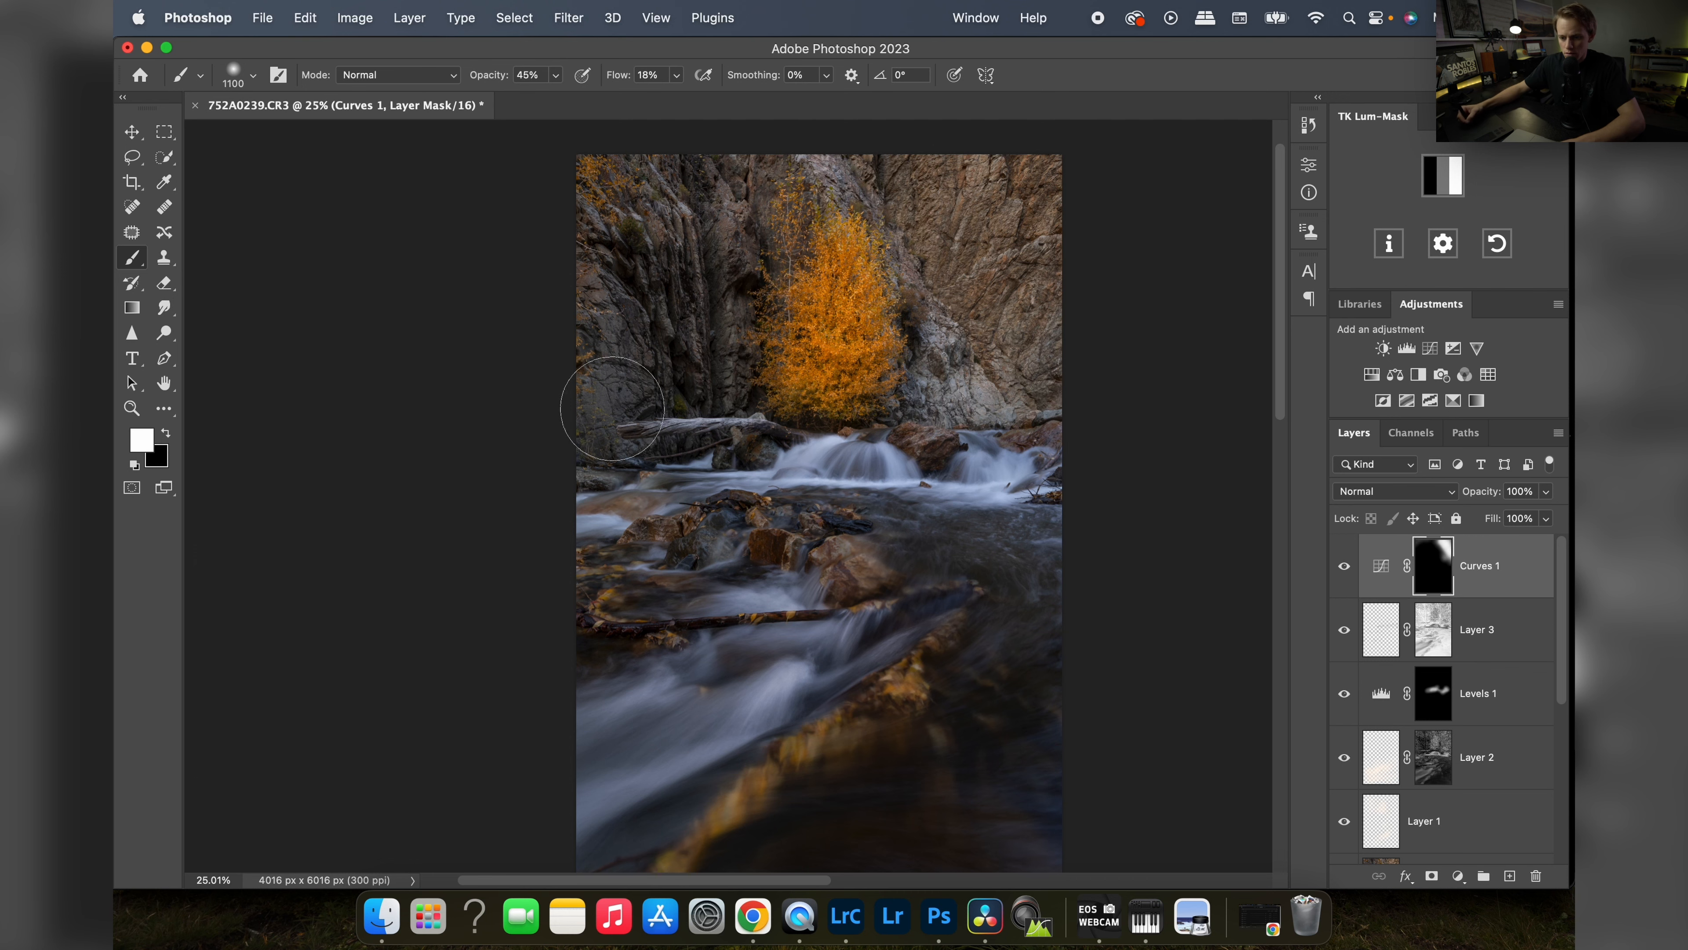
key(z)
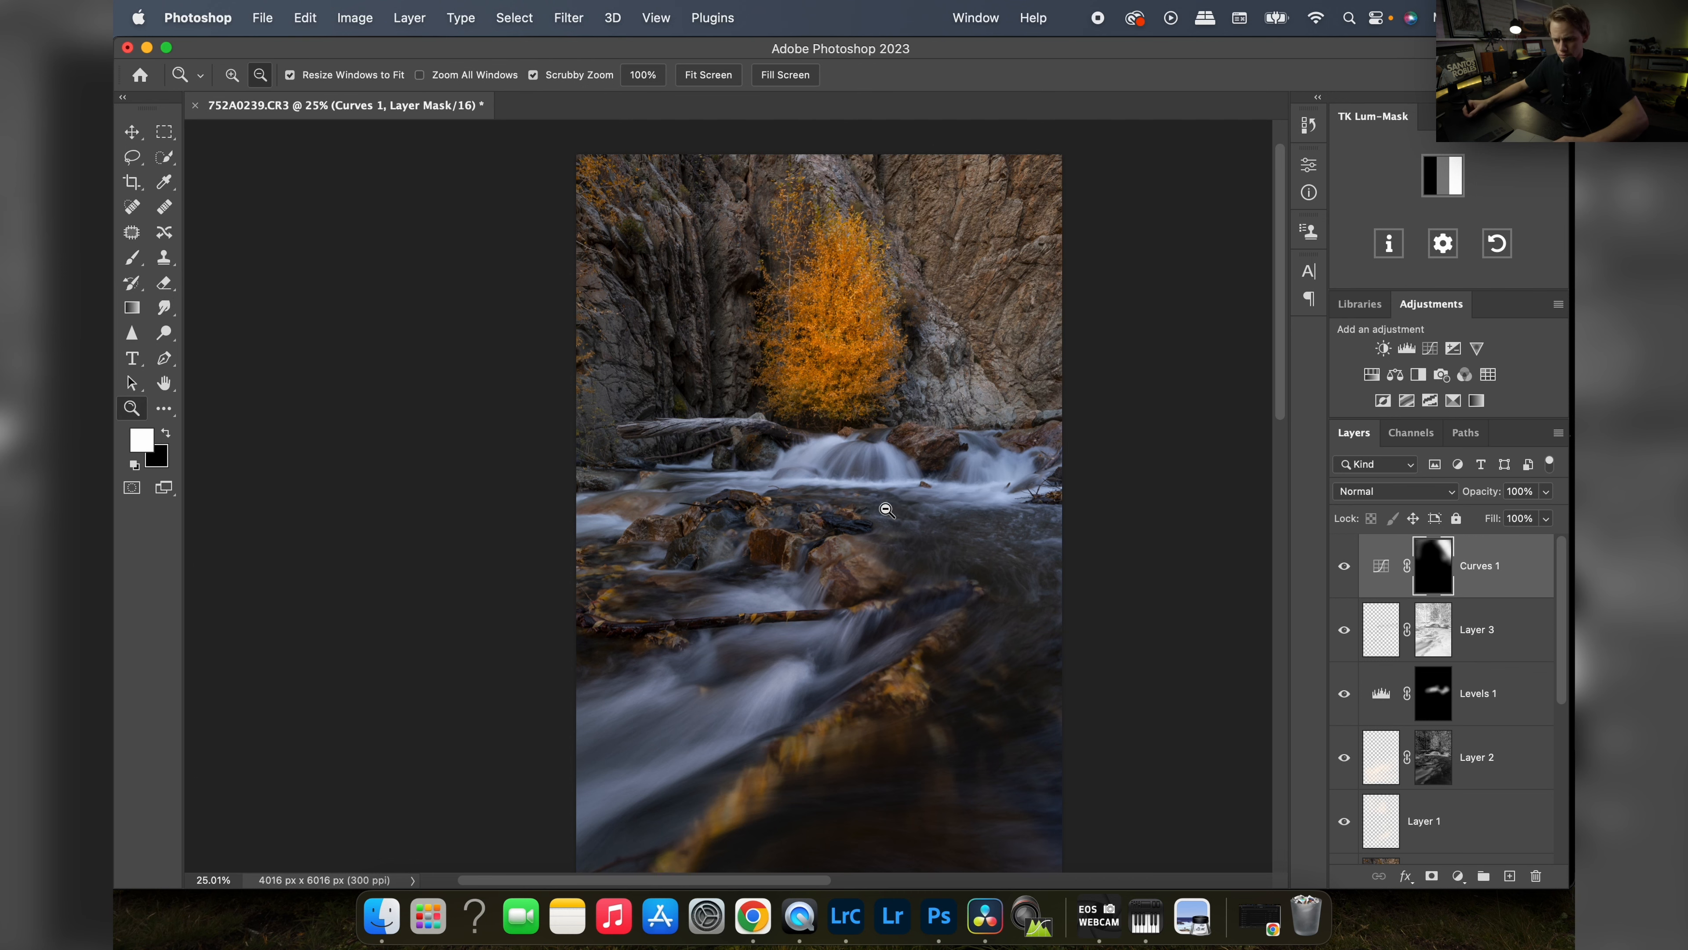
mouse_move(967, 483)
mouse_down()
mouse_move(897, 478)
mouse_move(878, 427)
mouse_move(865, 456)
mouse_move(948, 490)
mouse_move(902, 494)
mouse_up()
key(b)
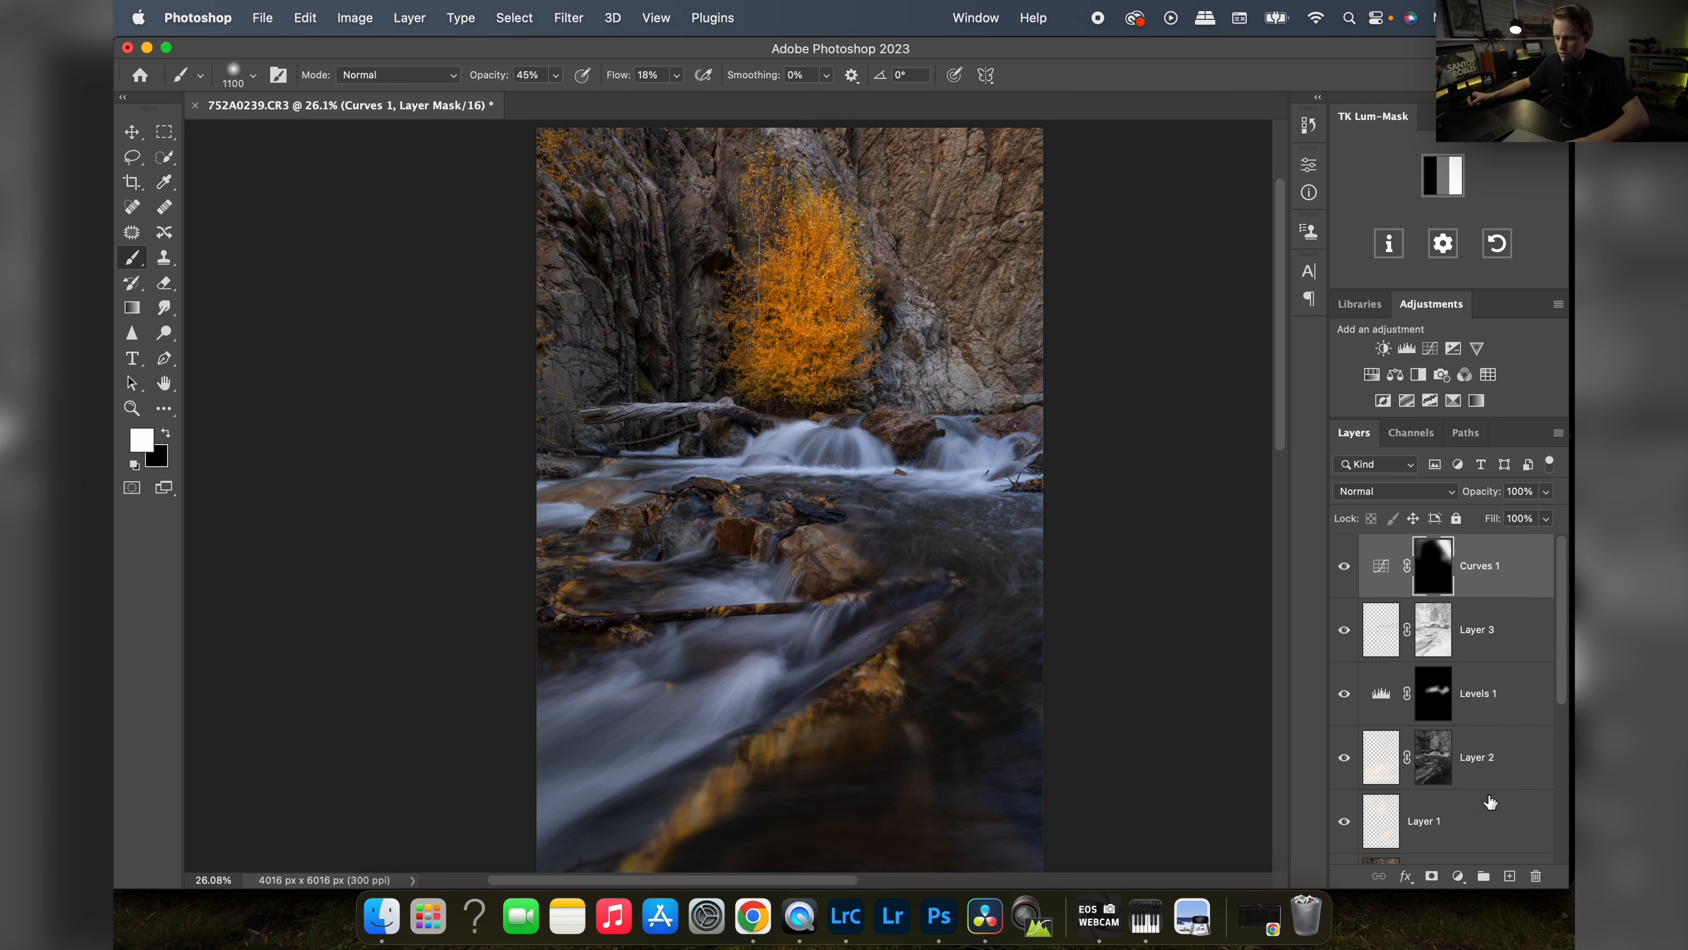
- Select the layers from the merged copy up to Curves 1 and stamp the visible image onto a new top layer
drag(1564, 699, 1565, 797)
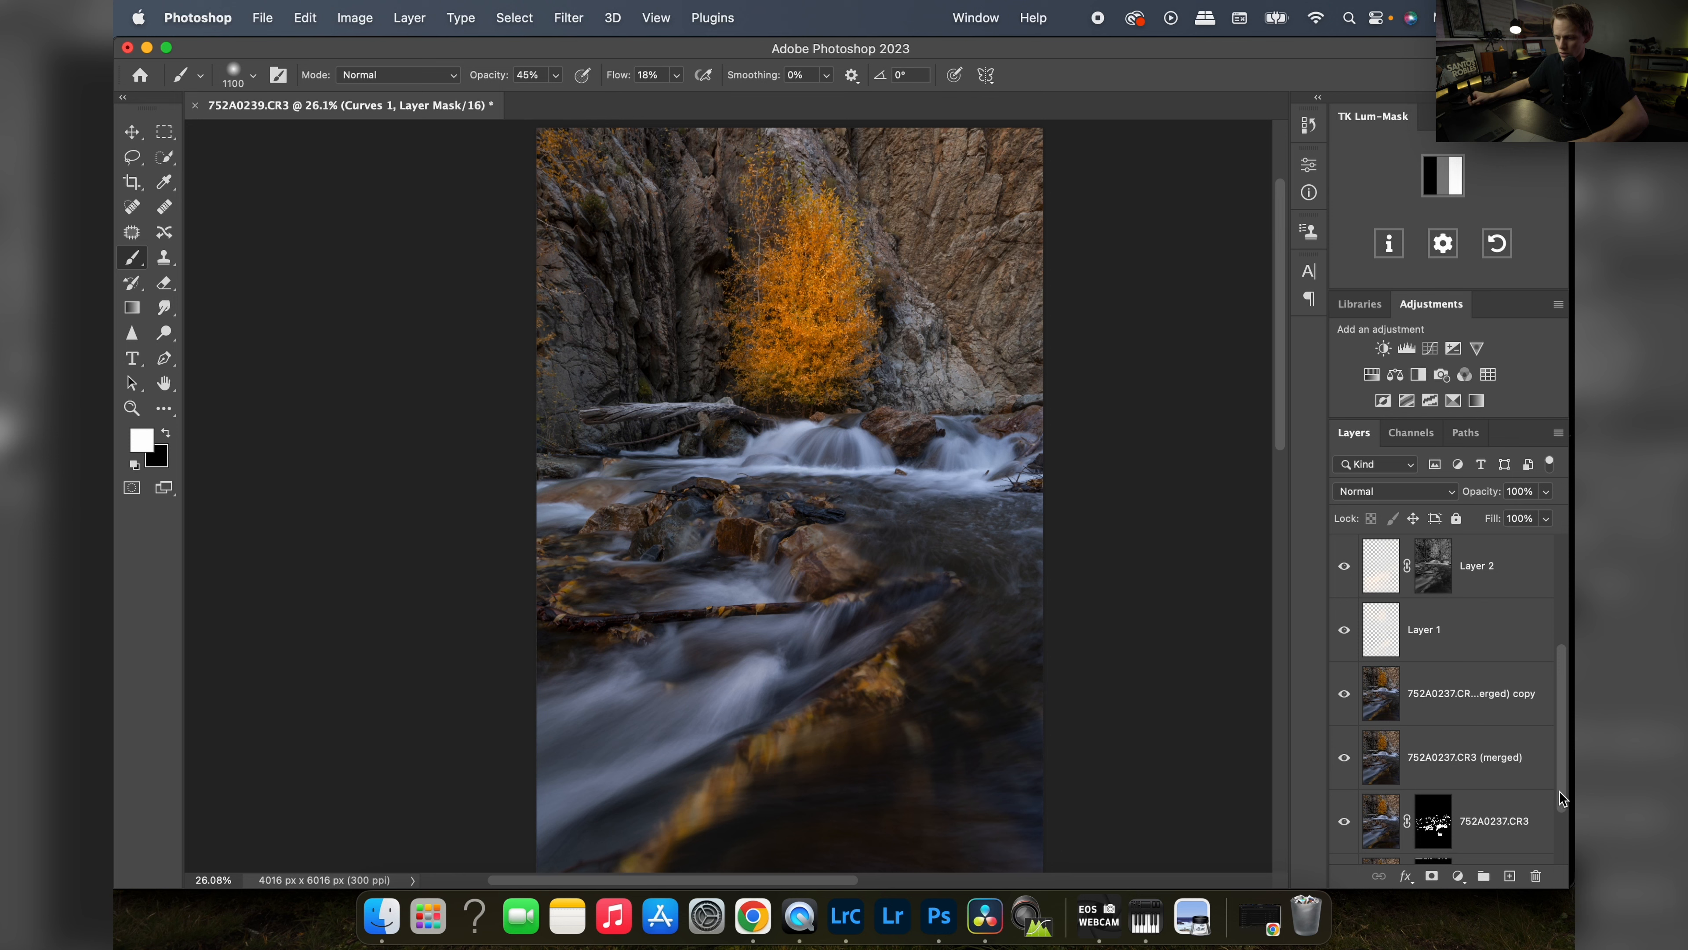
click(1490, 685)
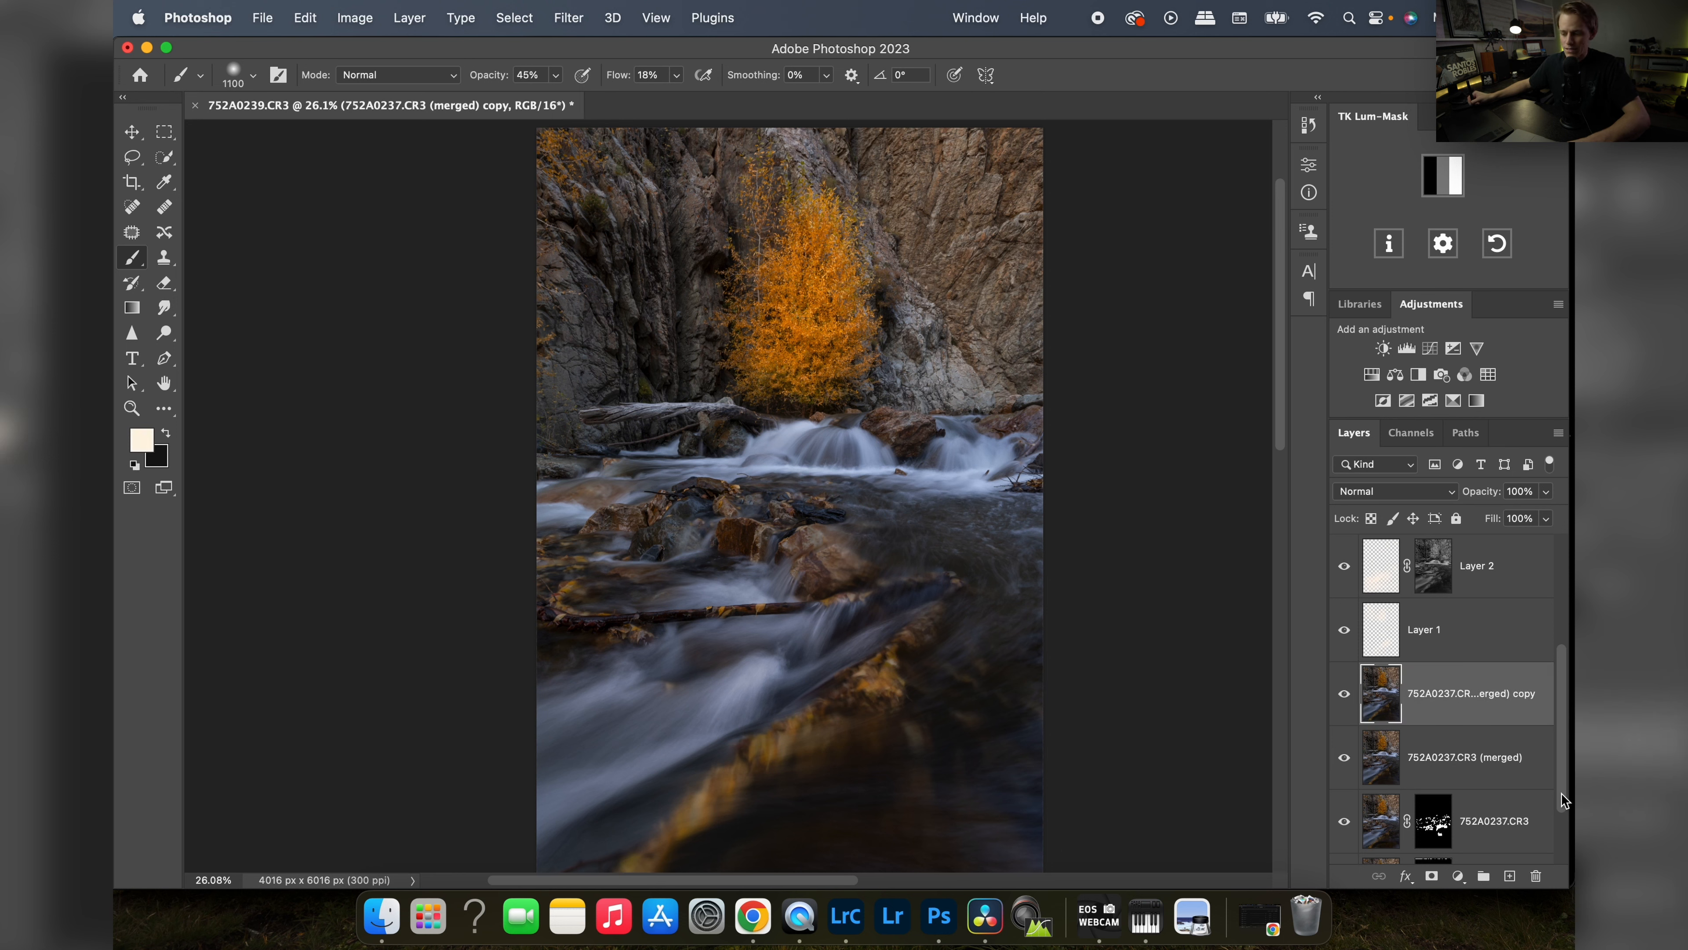
drag(1565, 798, 1565, 843)
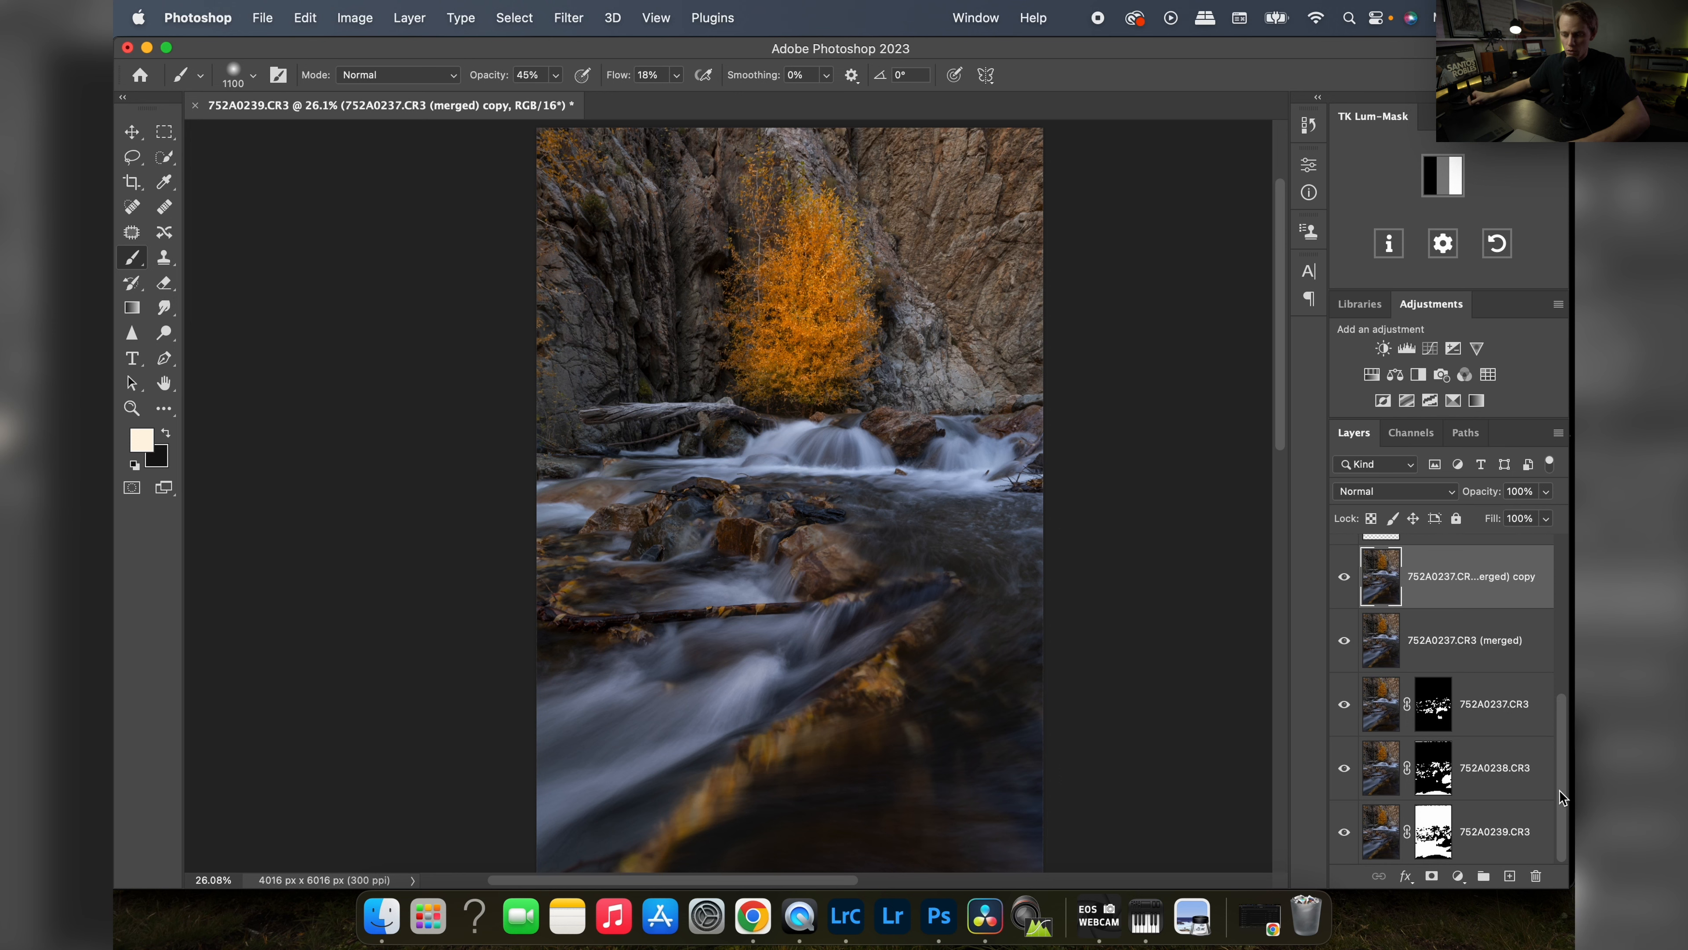
scroll(1559, 790, up, 3)
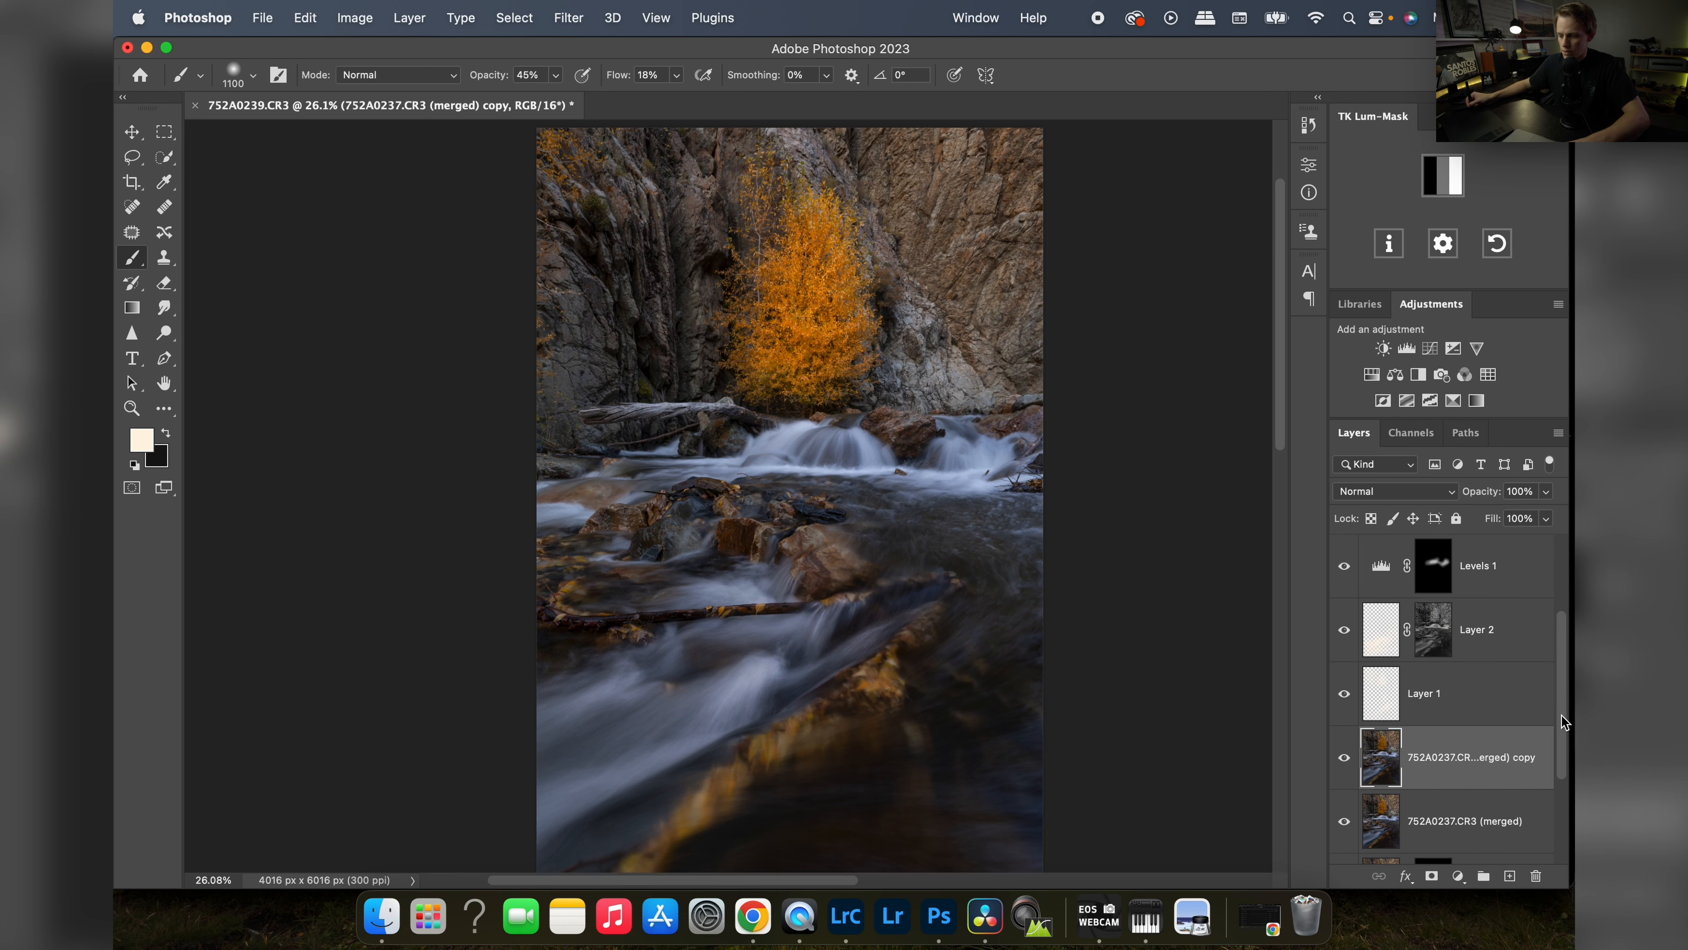
scroll(1564, 721, up, 2)
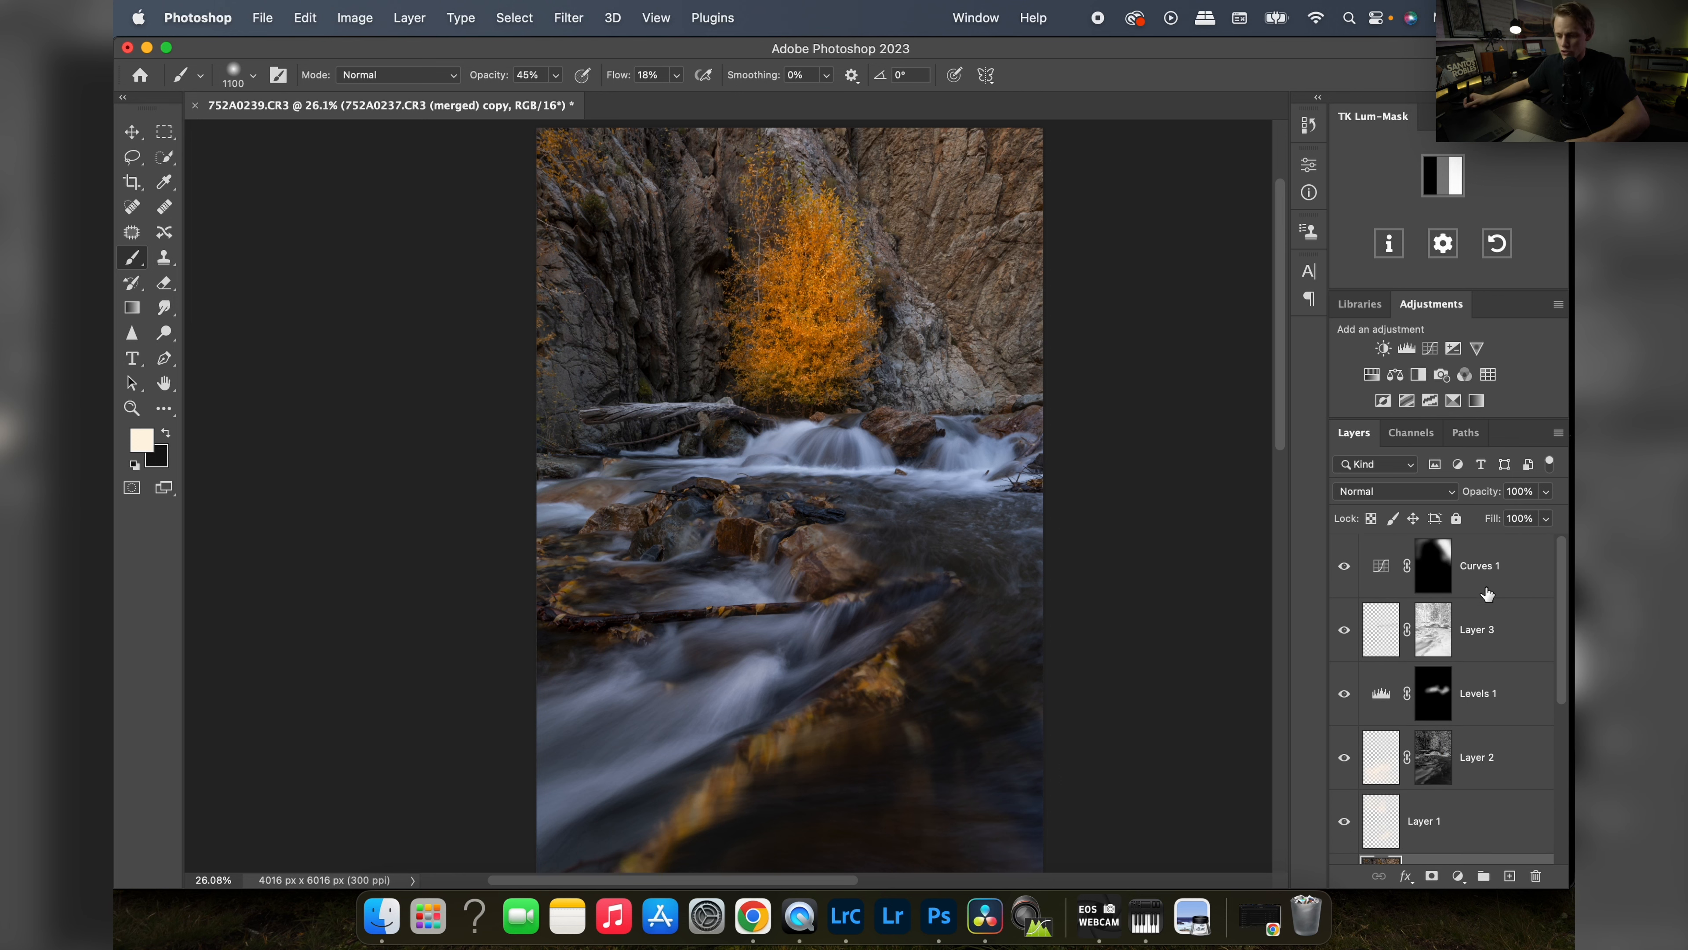
shift+click(1517, 581)
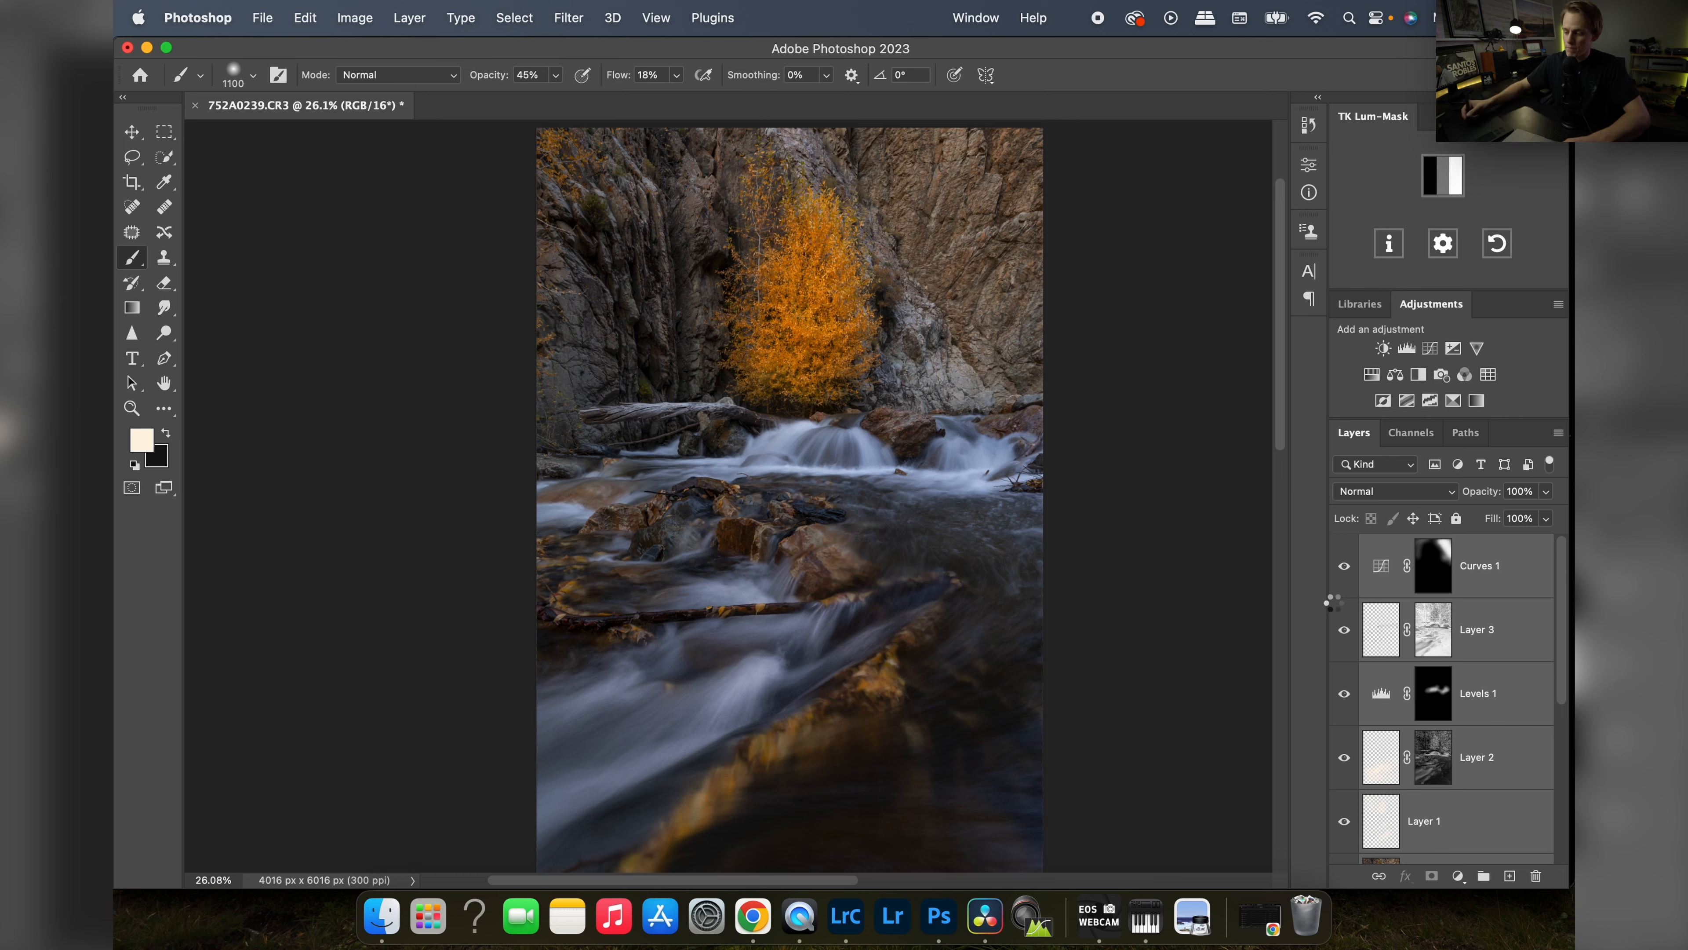
key(super+alt+shift+e)
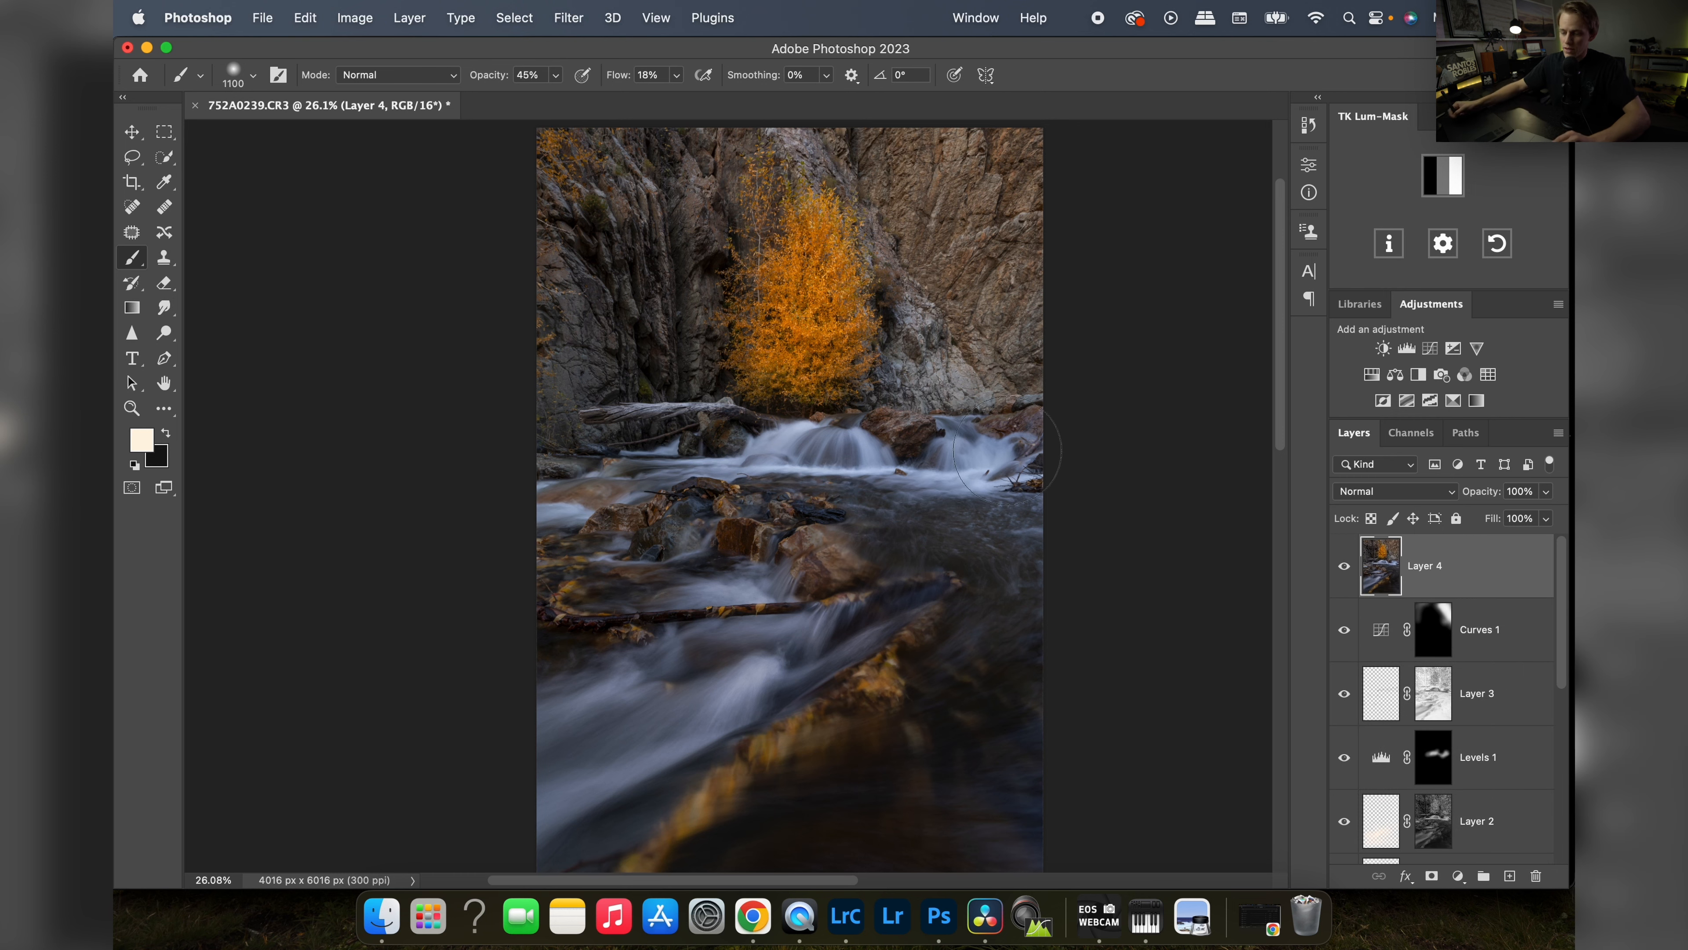
- Open the Camera Raw Filter on Layer 4 and fit a radial gradient mask with feather 100 around the foreground stream and rocks
click(571, 20)
click(648, 168)
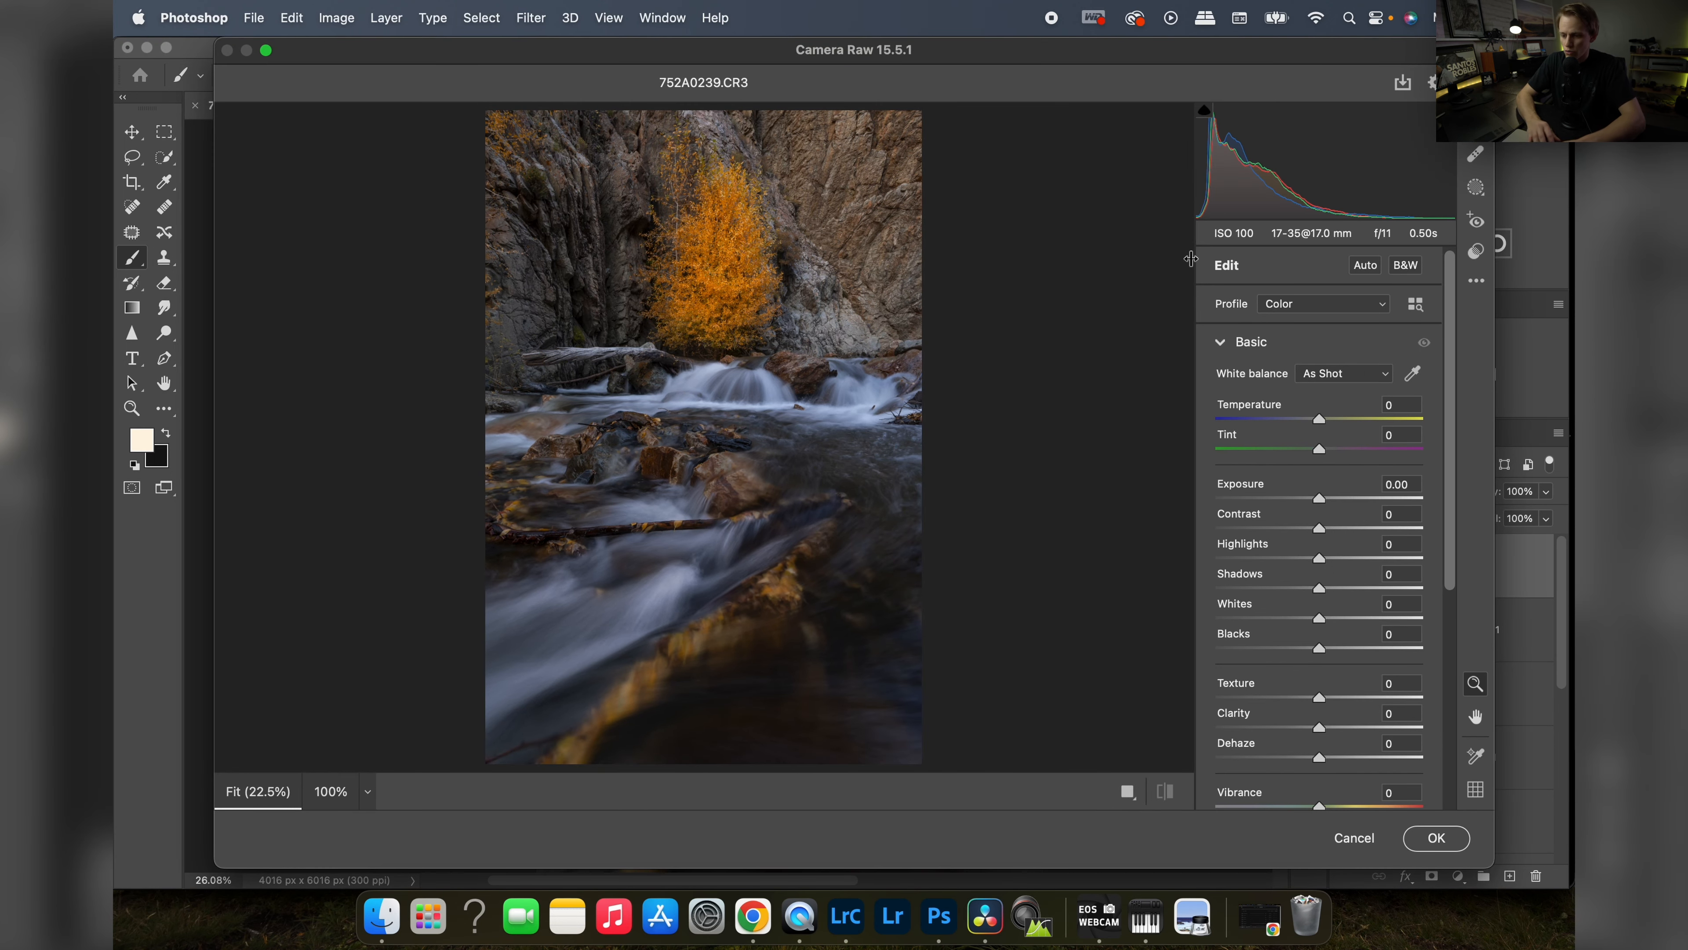
click(1475, 190)
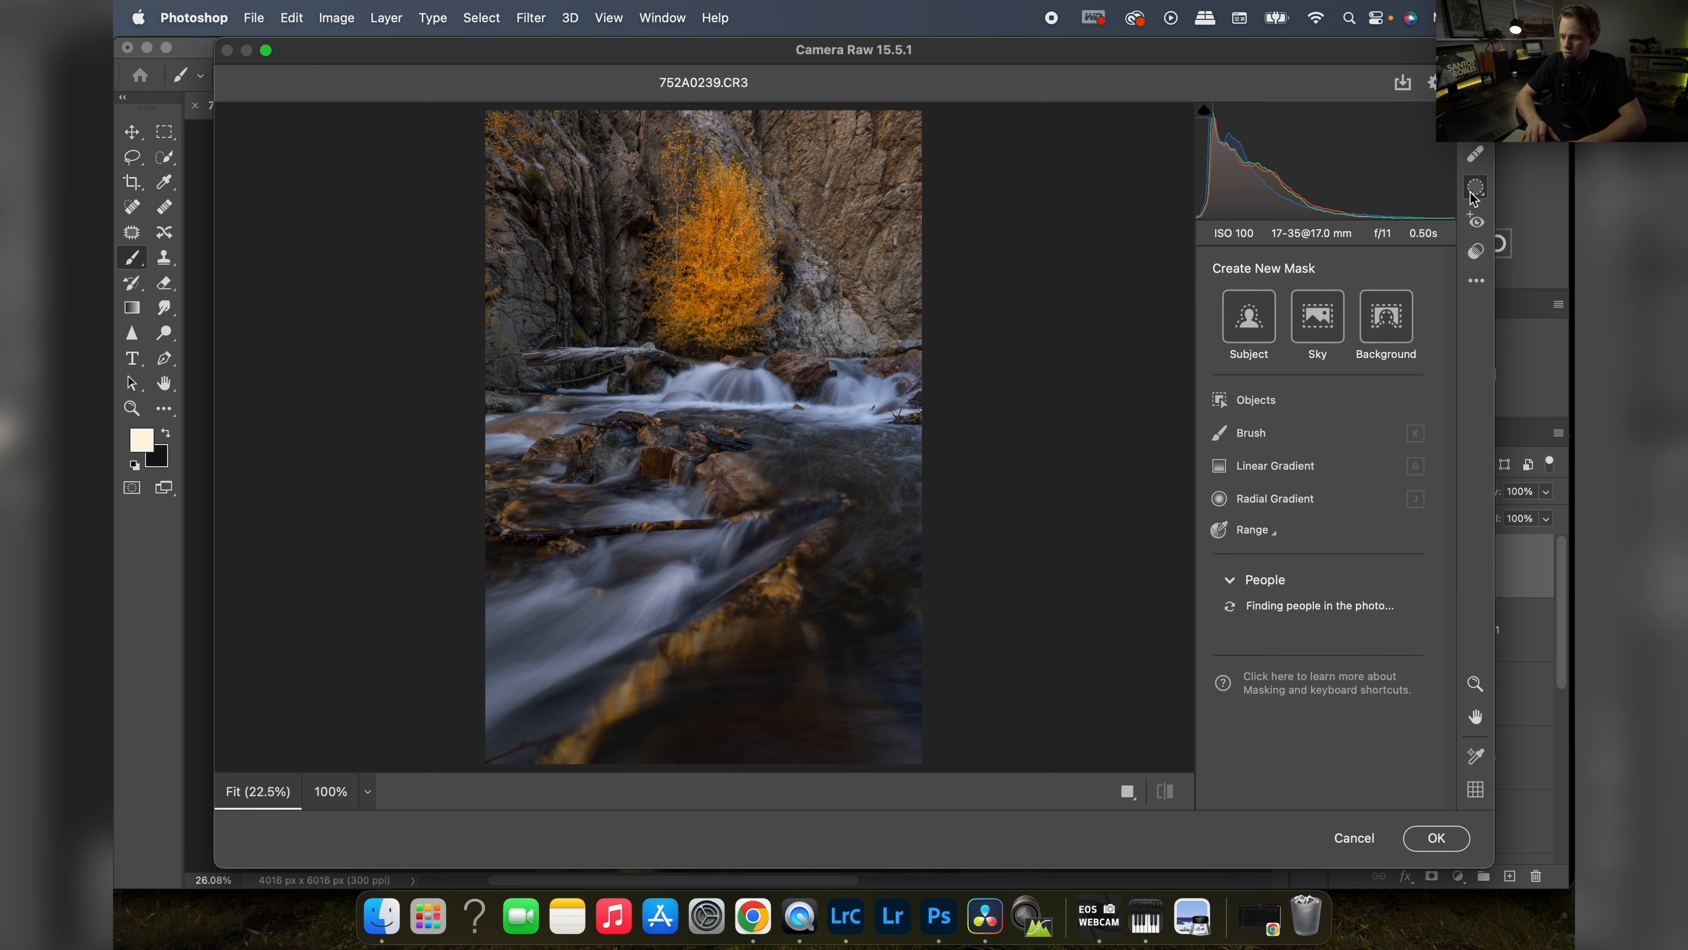
click(1275, 499)
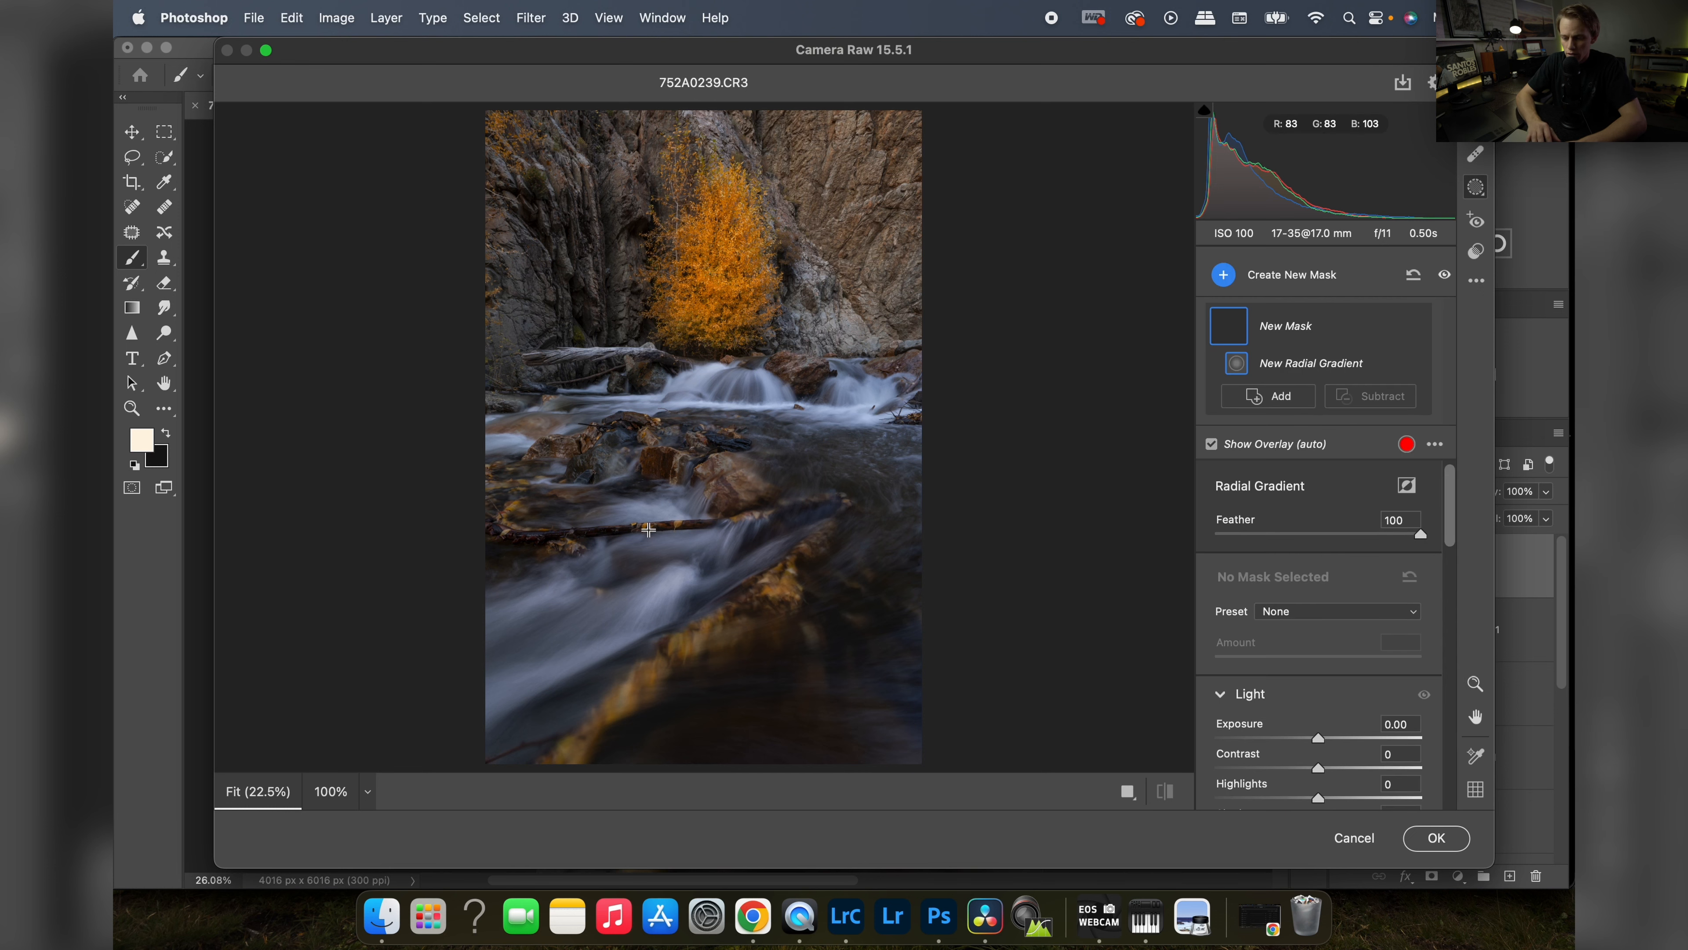
mouse_move(602, 545)
mouse_down()
mouse_move(691, 492)
mouse_move(725, 495)
mouse_move(641, 577)
mouse_move(654, 546)
mouse_up()
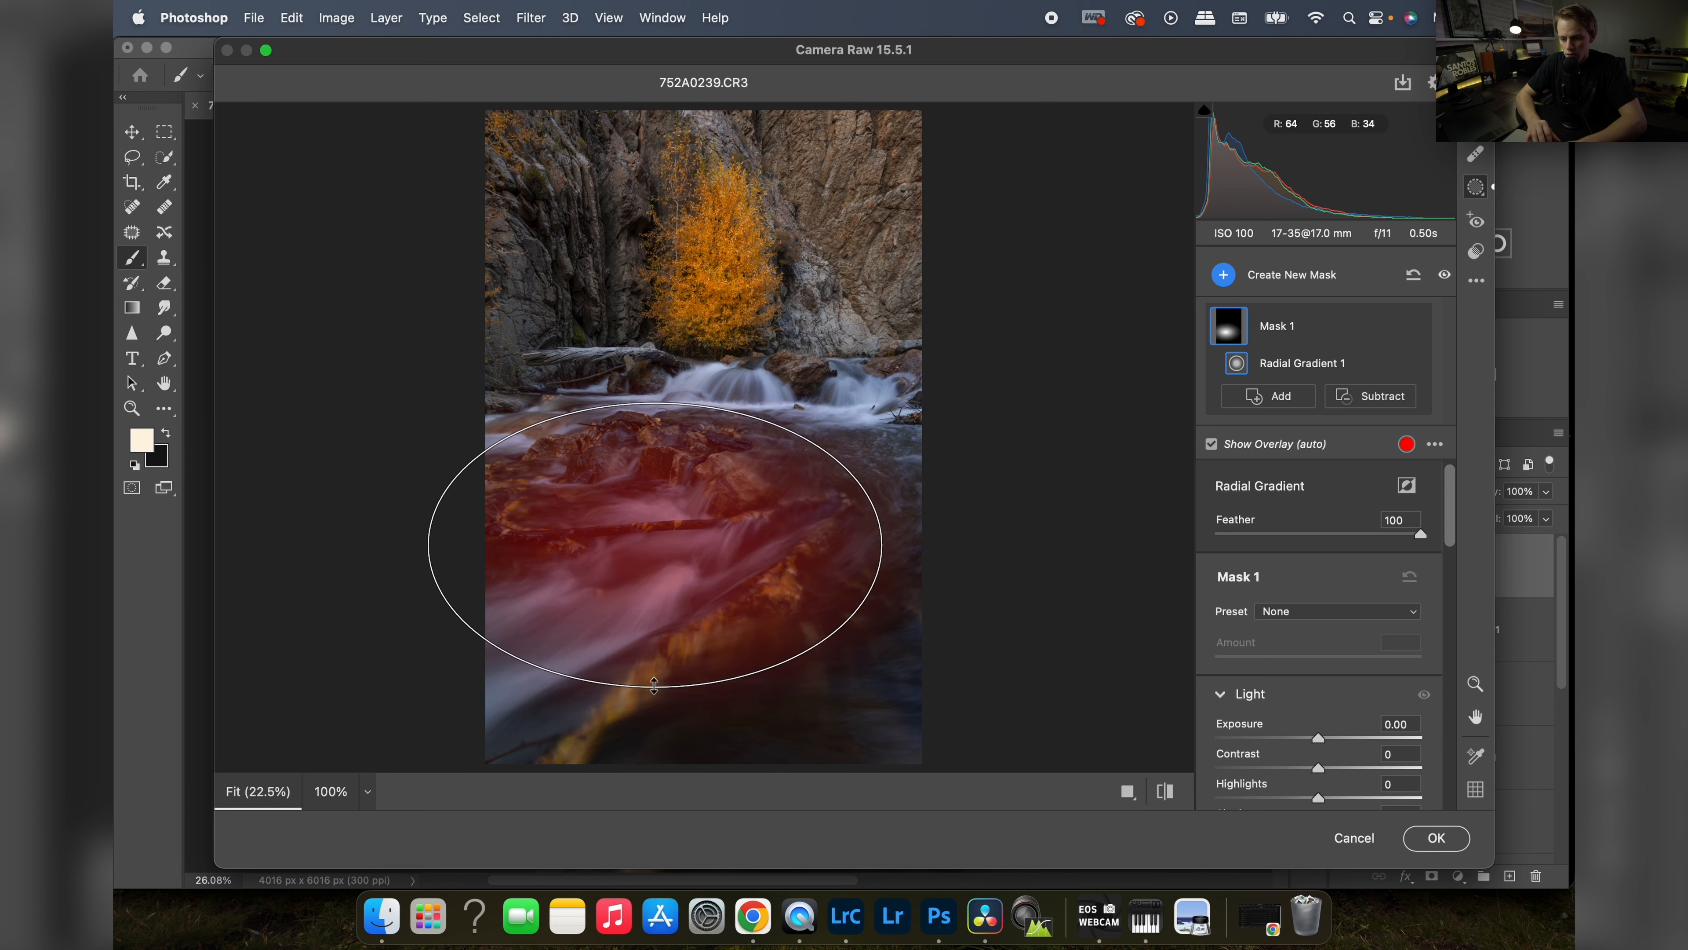
drag(655, 697, 645, 752)
drag(655, 546, 675, 539)
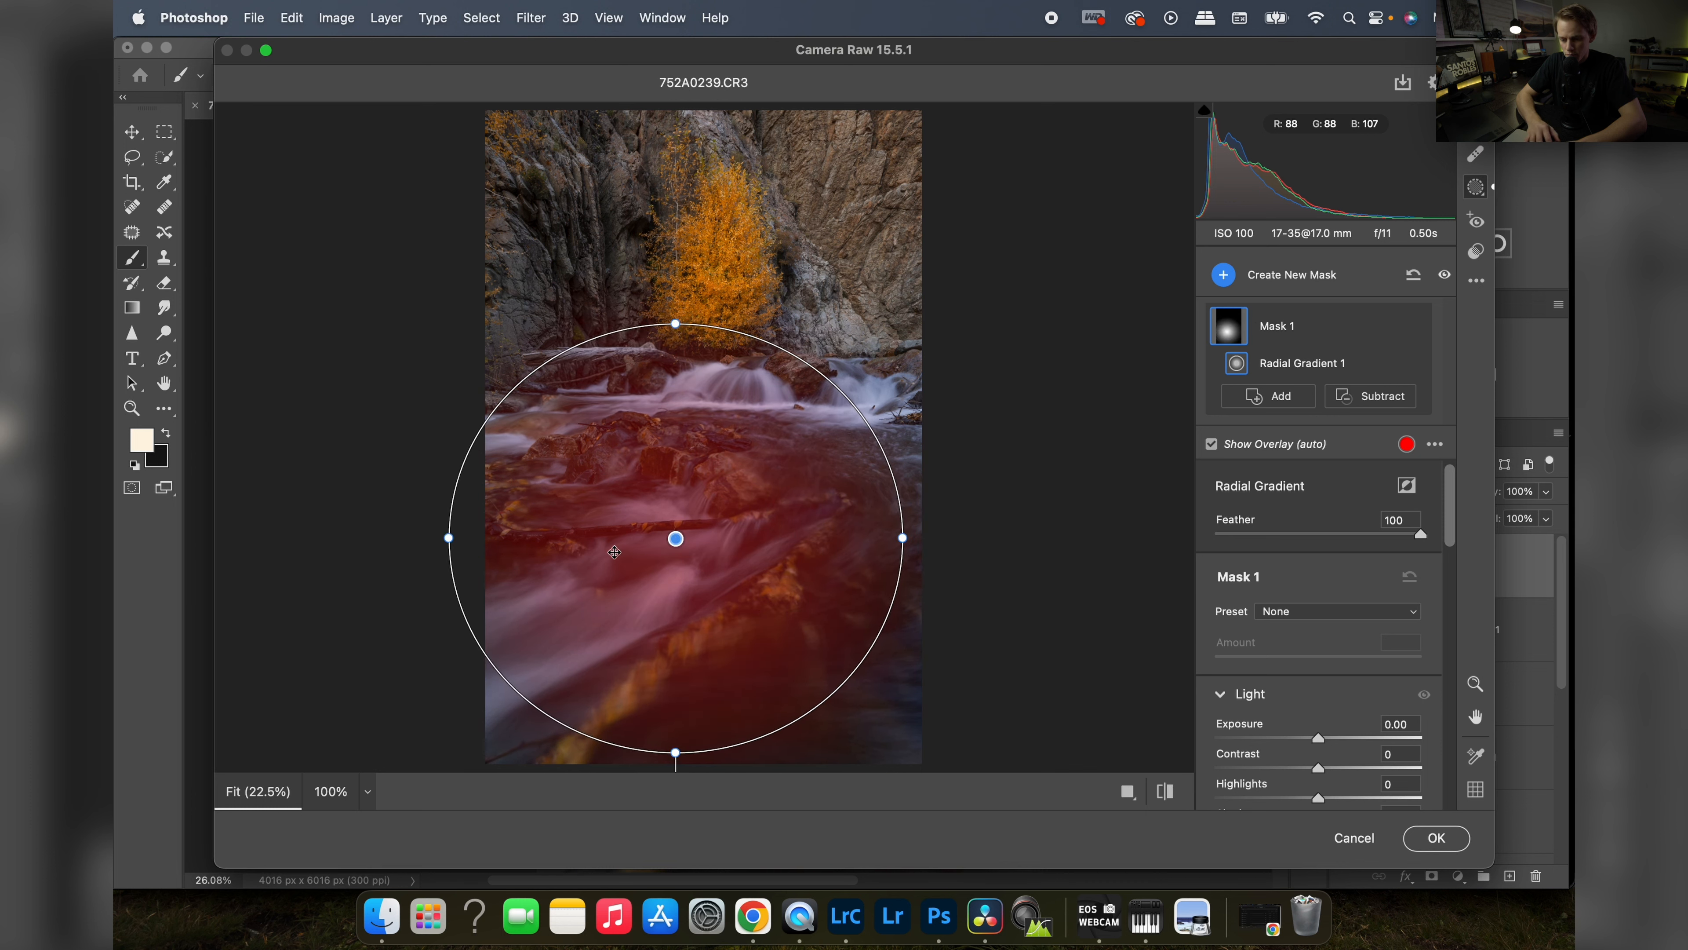
drag(442, 542, 490, 535)
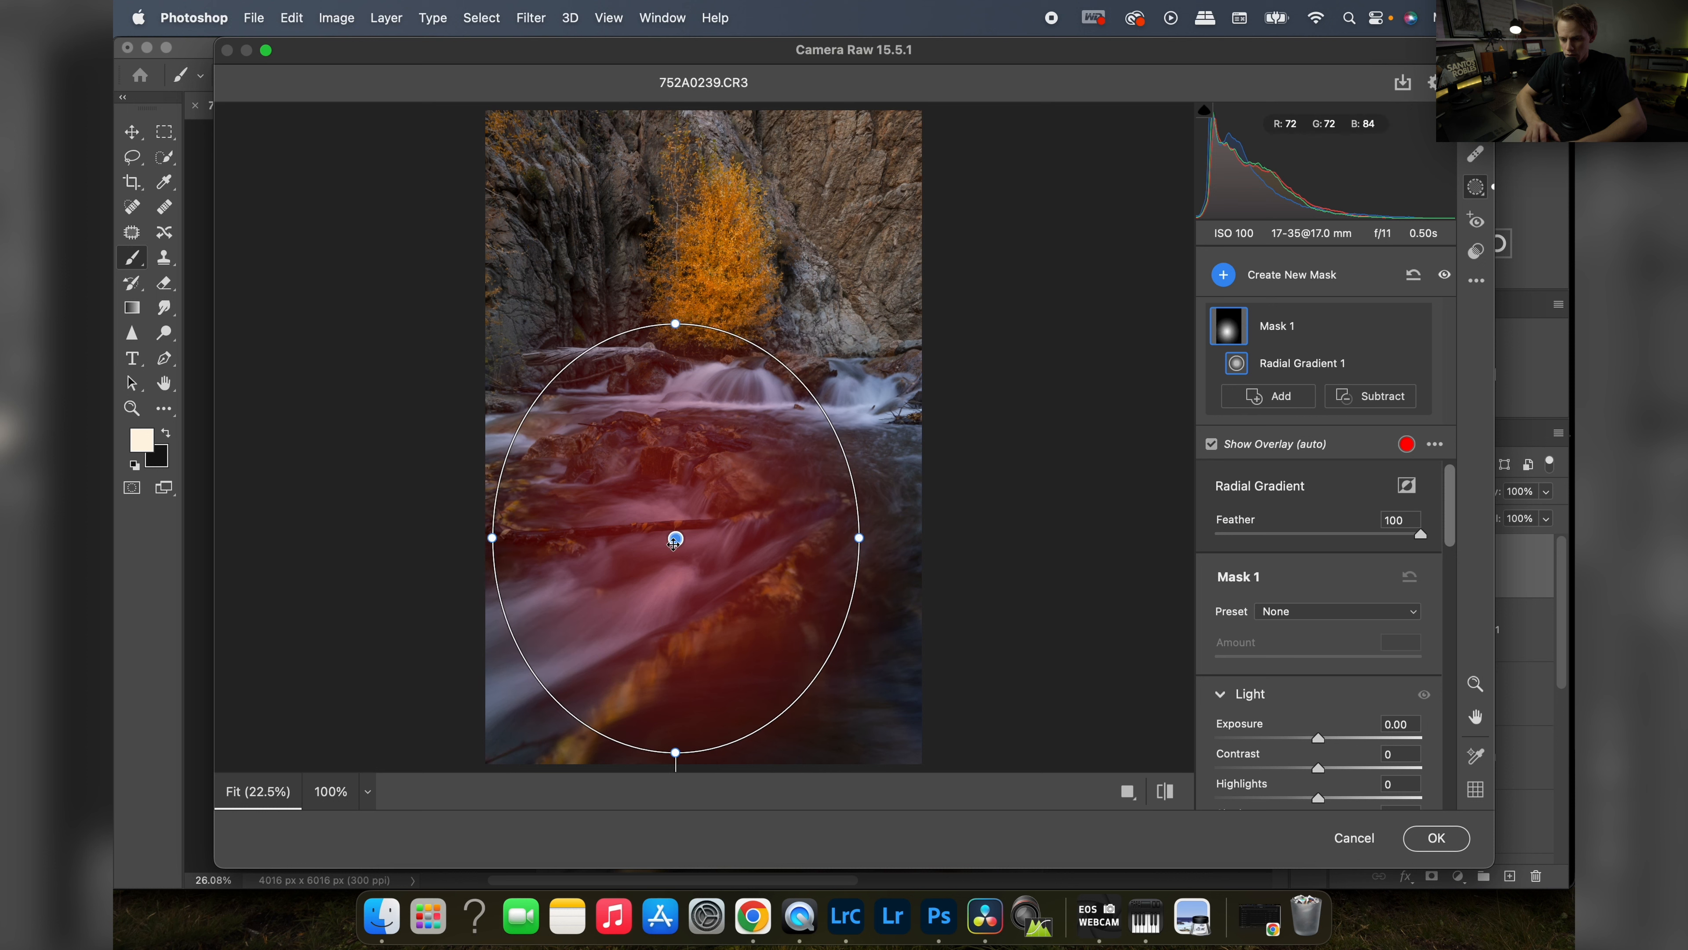
drag(676, 537, 647, 563)
drag(830, 562, 856, 569)
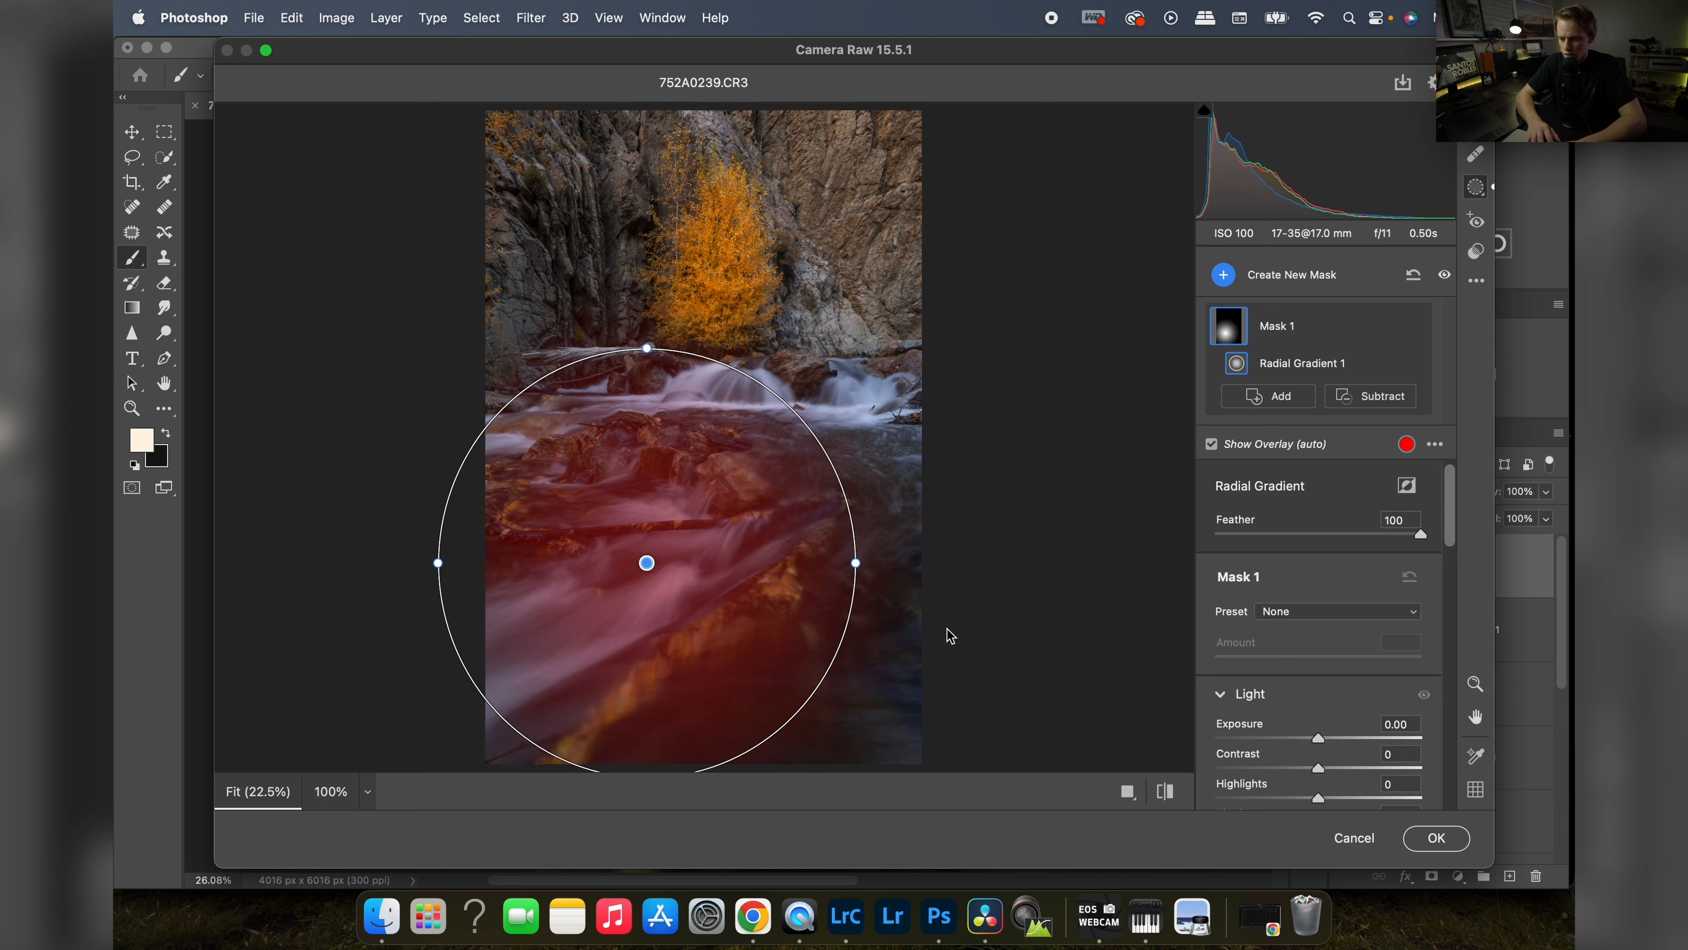
- Set Whites to +43 and Temperature to +4 for the foreground radial mask
scroll(1365, 614, down, 5)
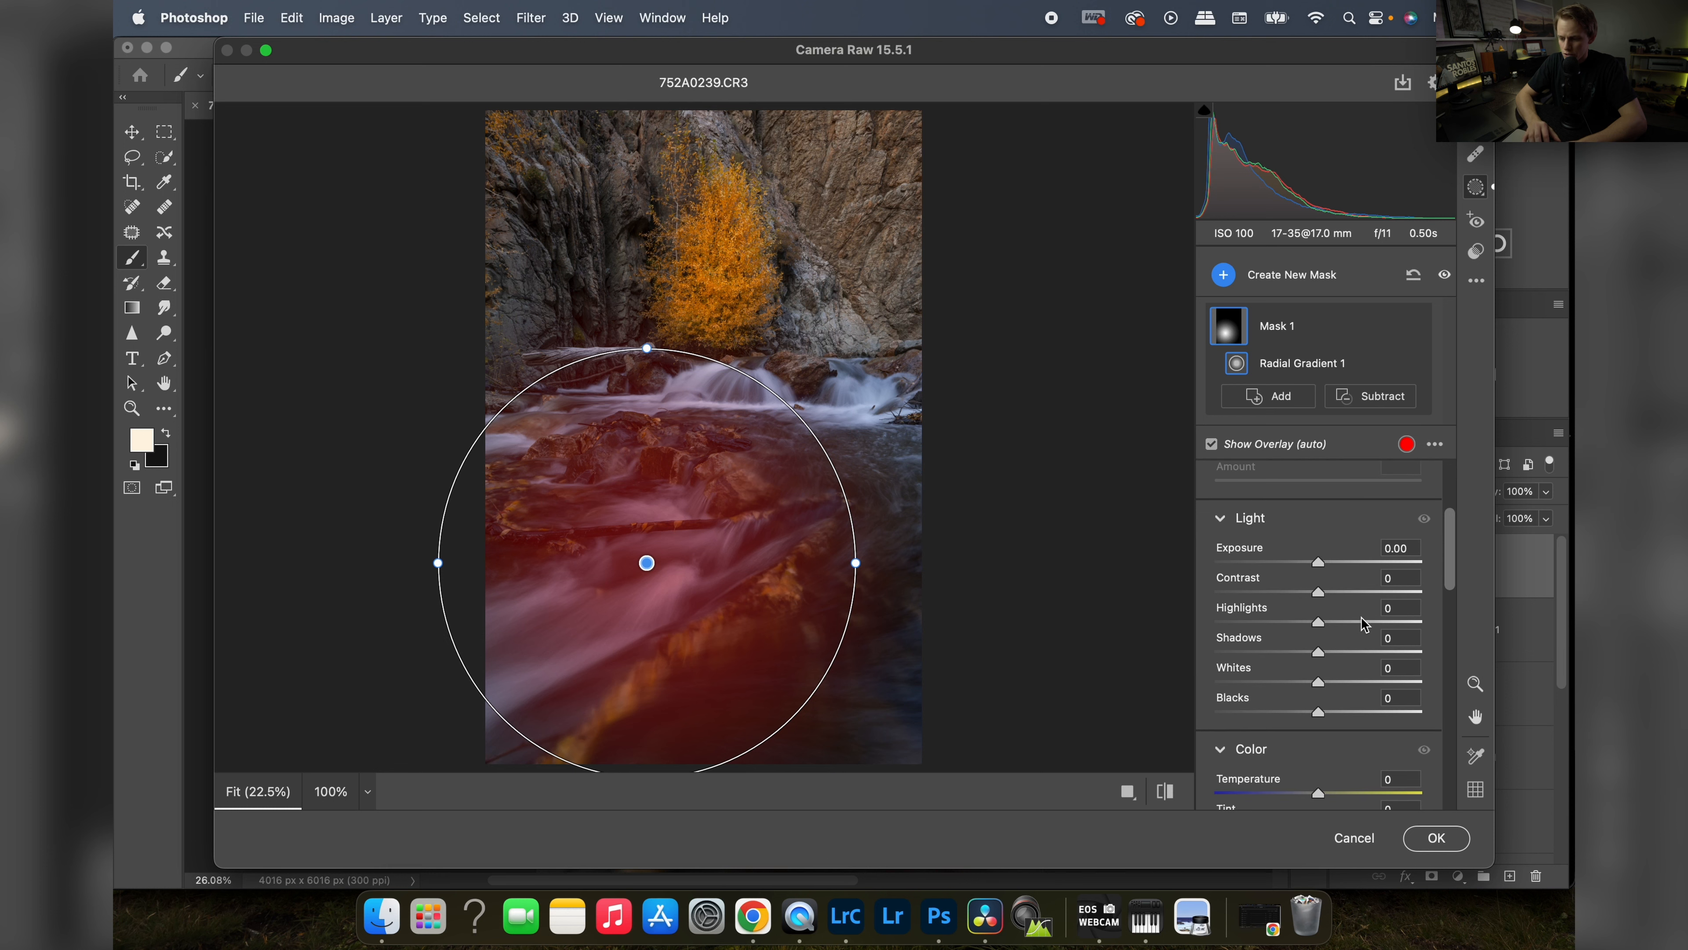
drag(1319, 688, 1362, 692)
drag(1318, 793, 1323, 795)
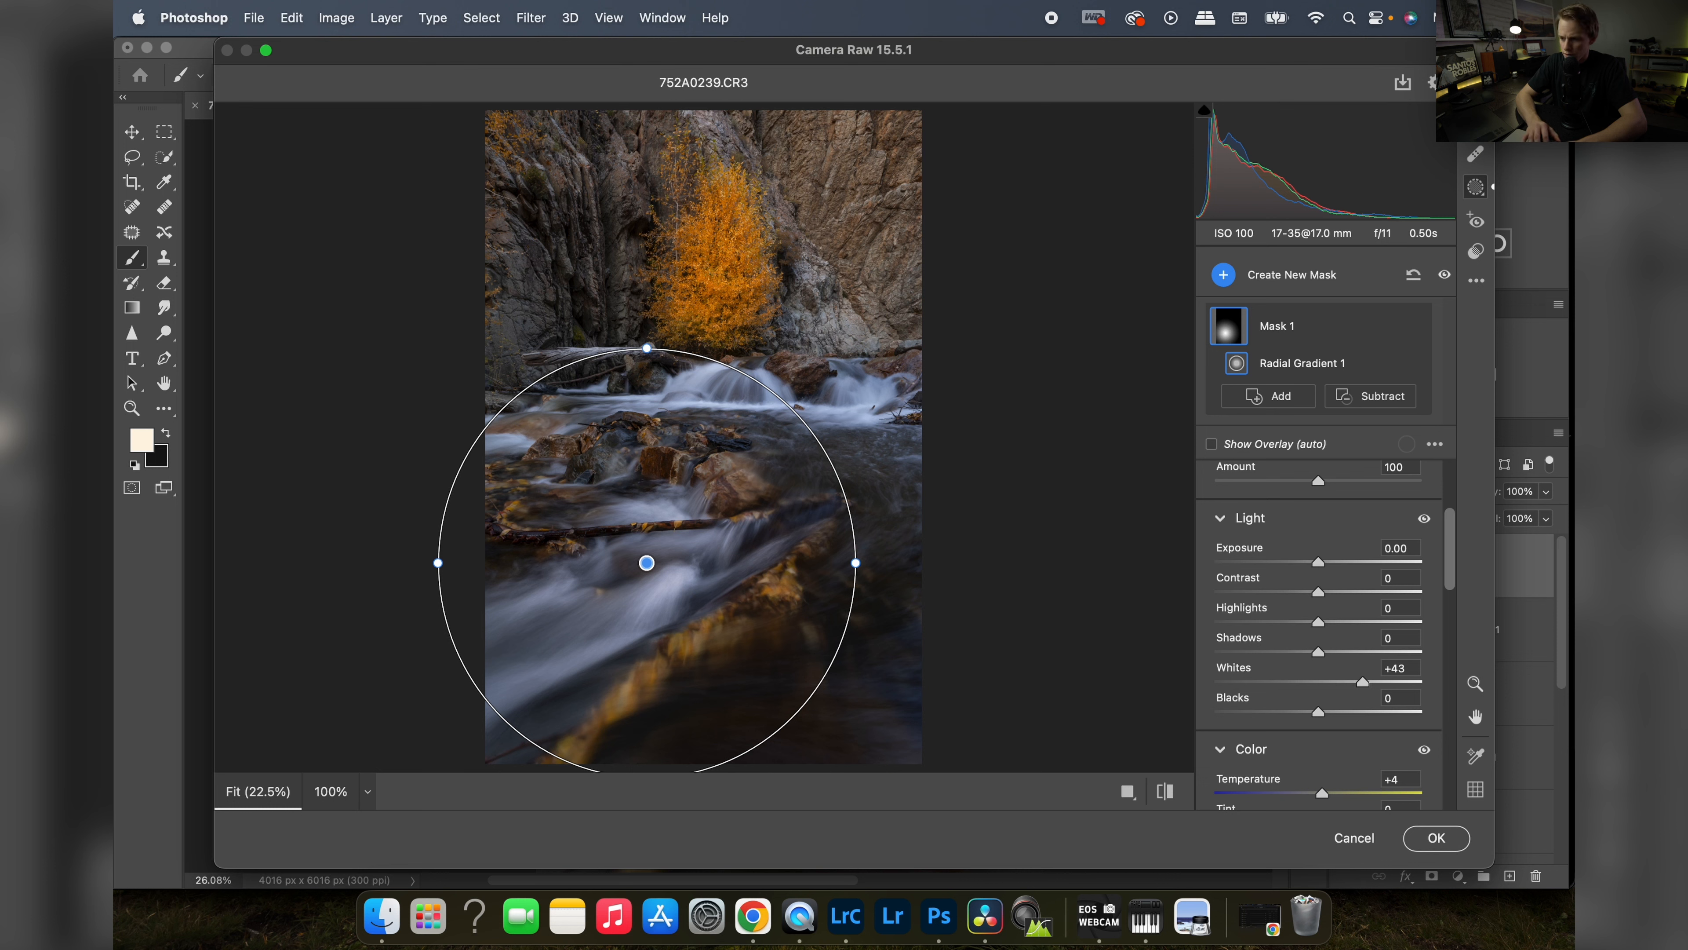
- Add a second radial gradient mask centered on the orange tree, reaching down past the waterfall
click(1224, 275)
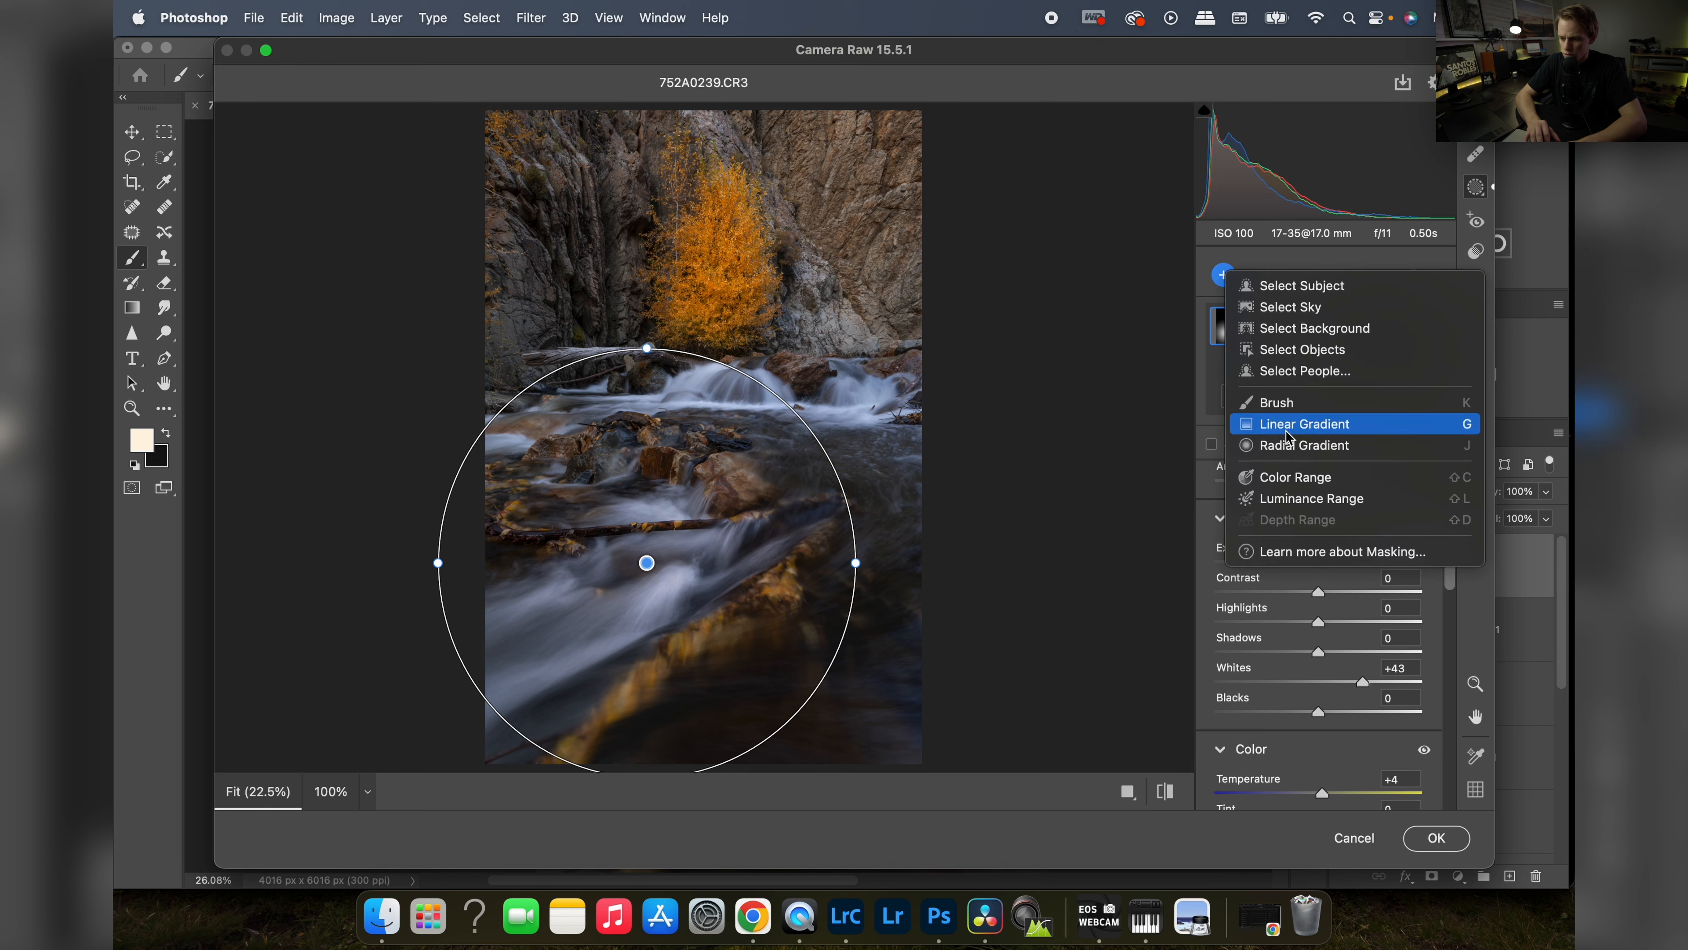
click(1289, 445)
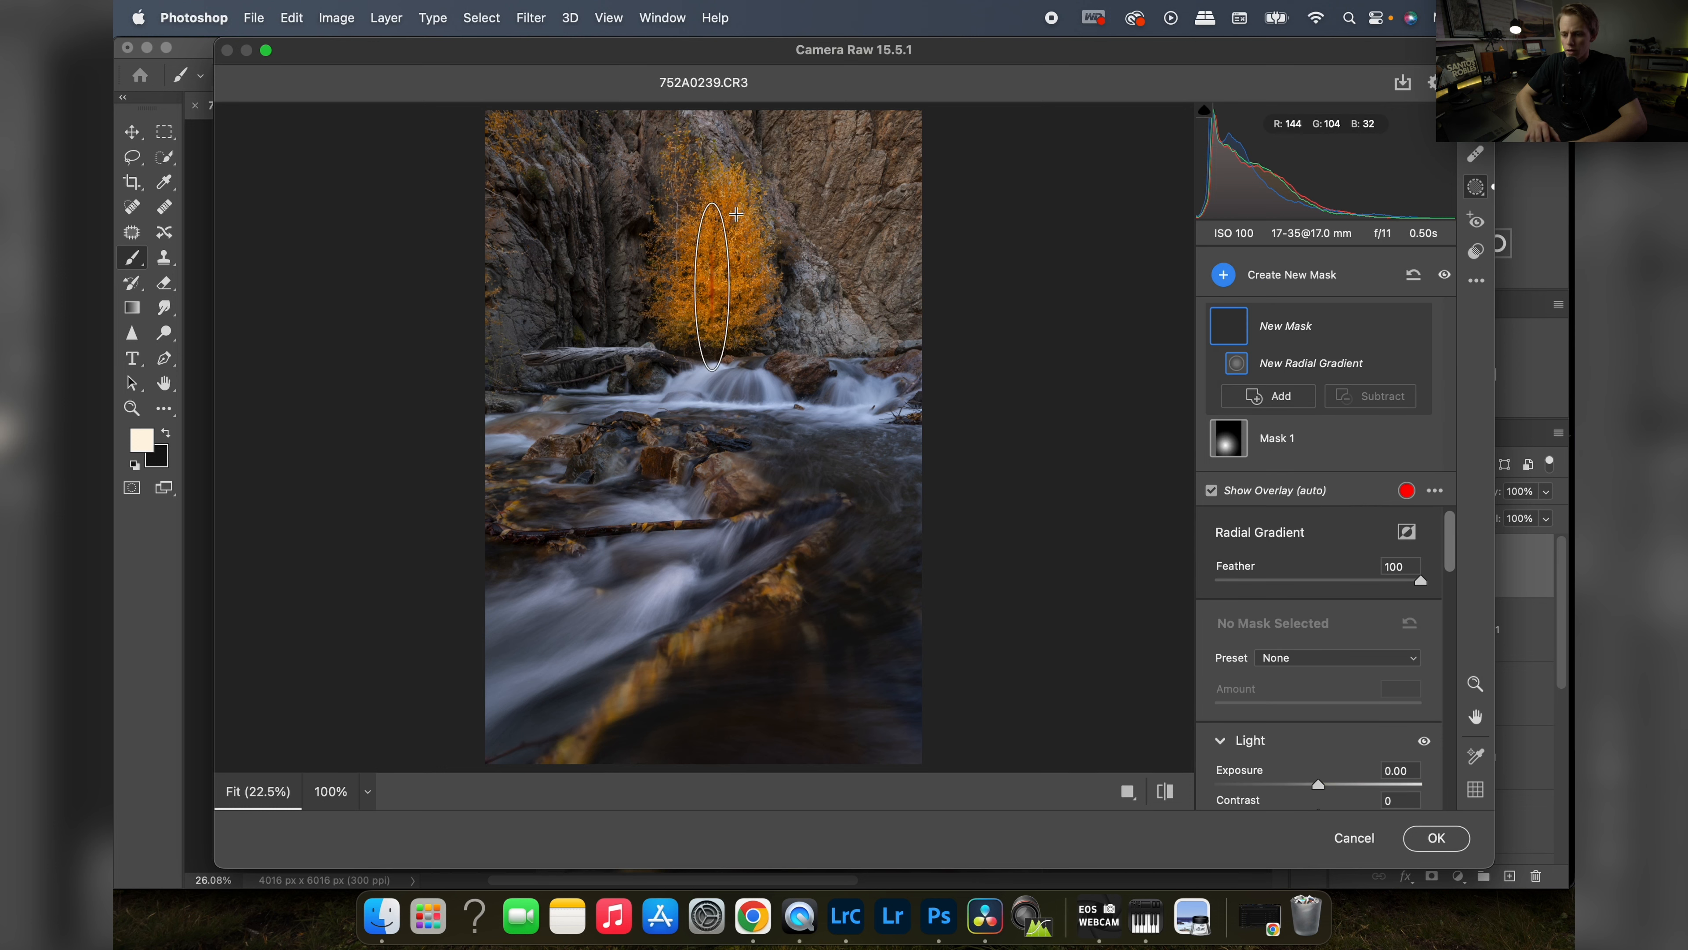
drag(712, 287, 877, 470)
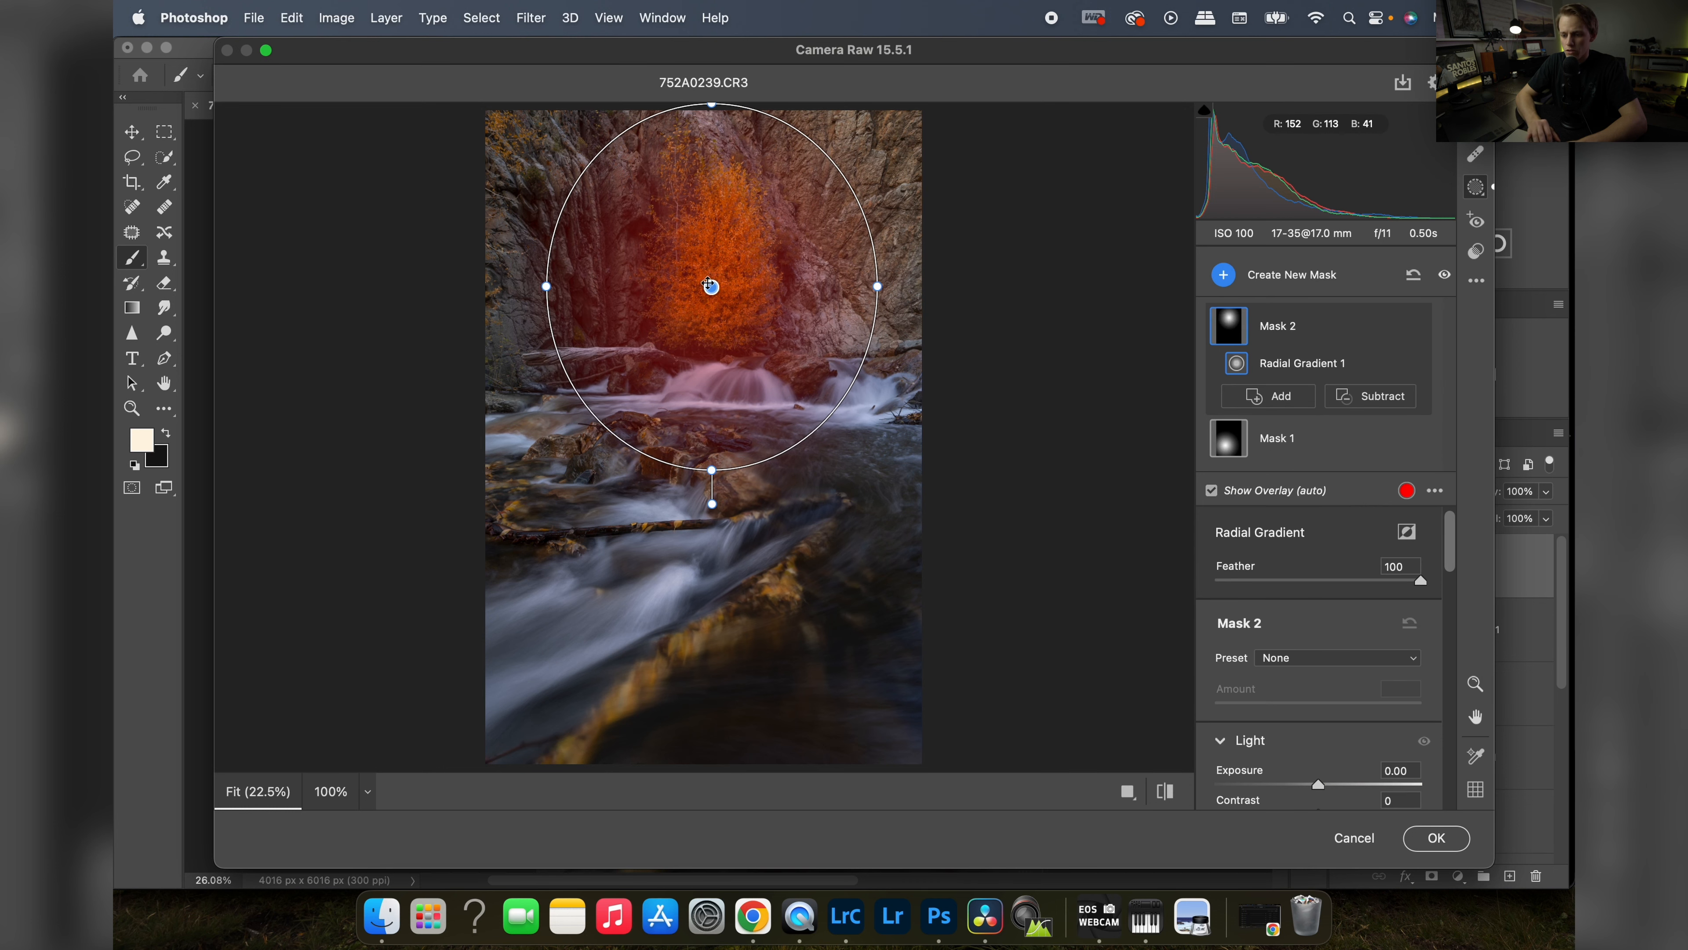
drag(709, 284, 722, 297)
- For the tree's radial mask, set Whites to +17 and Blacks to +6, and lower Dehaze slightly
scroll(1354, 606, down, 3)
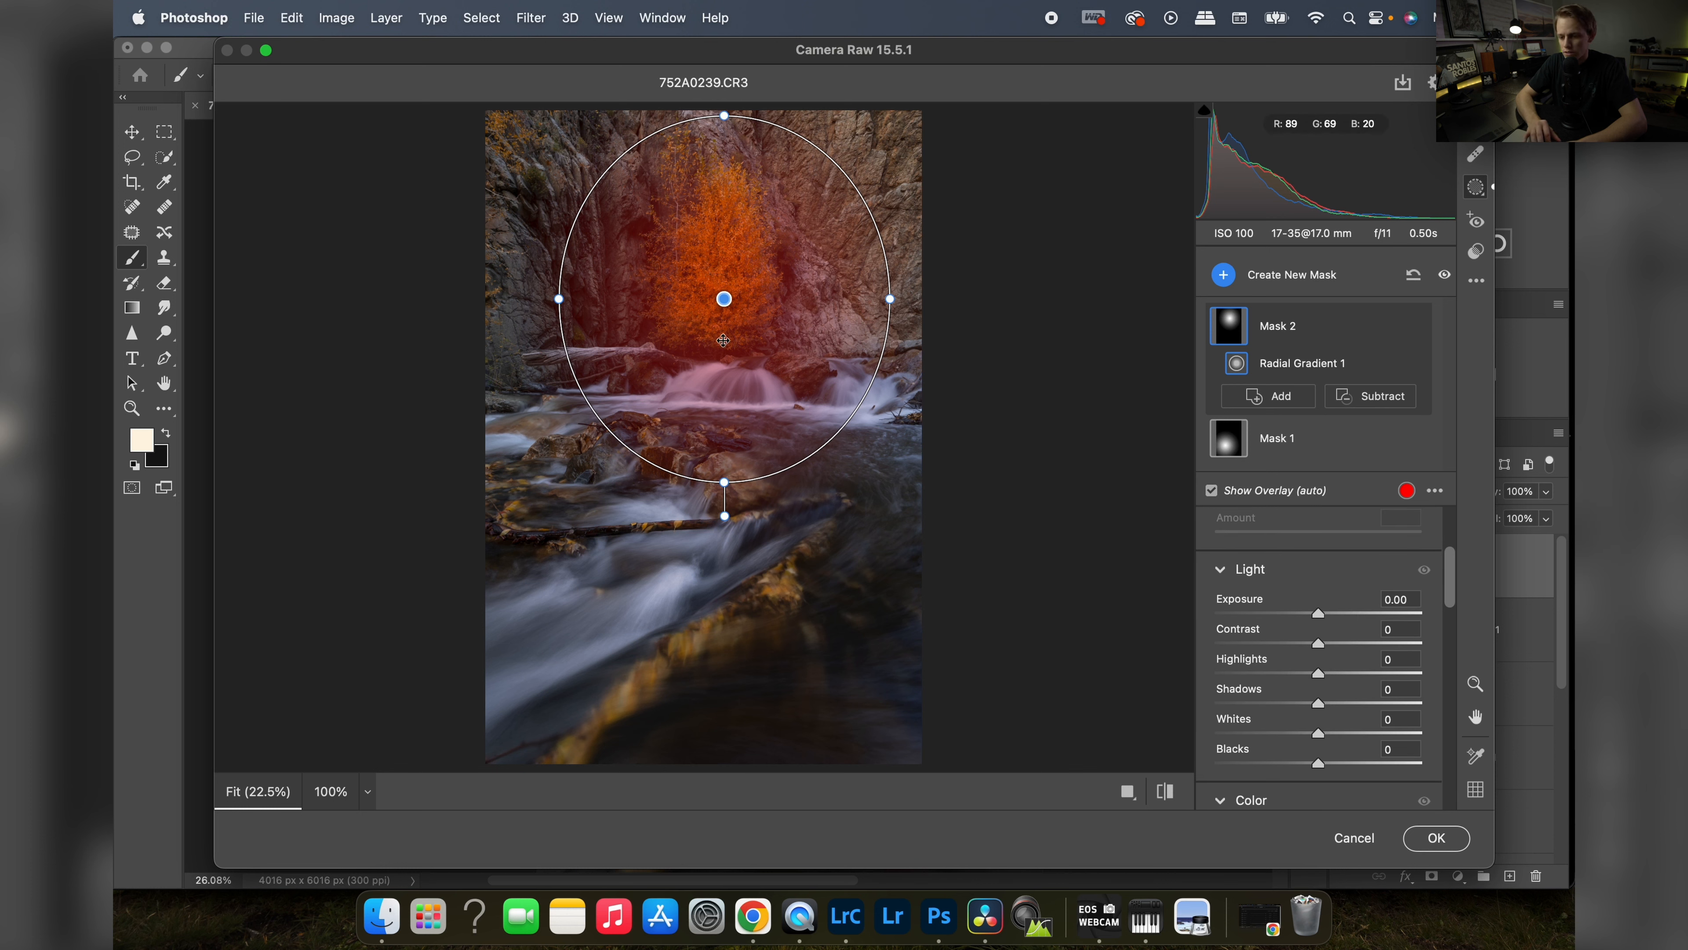
drag(1318, 733, 1333, 745)
scroll(1326, 735, down, 5)
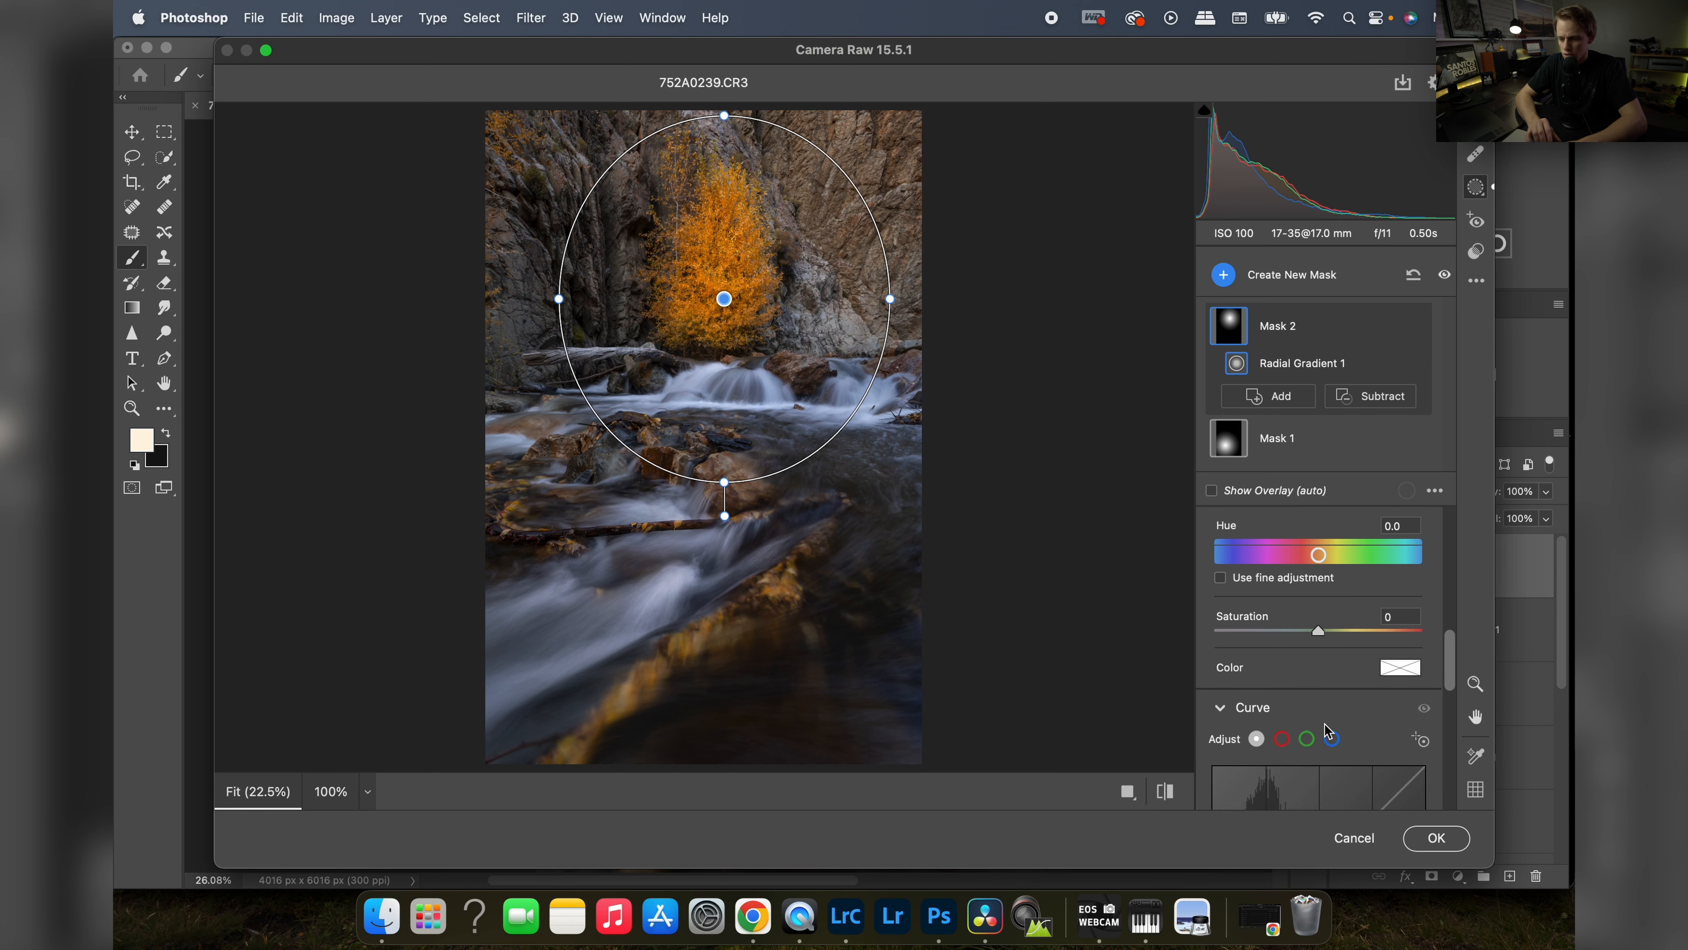
scroll(1325, 724, down, 5)
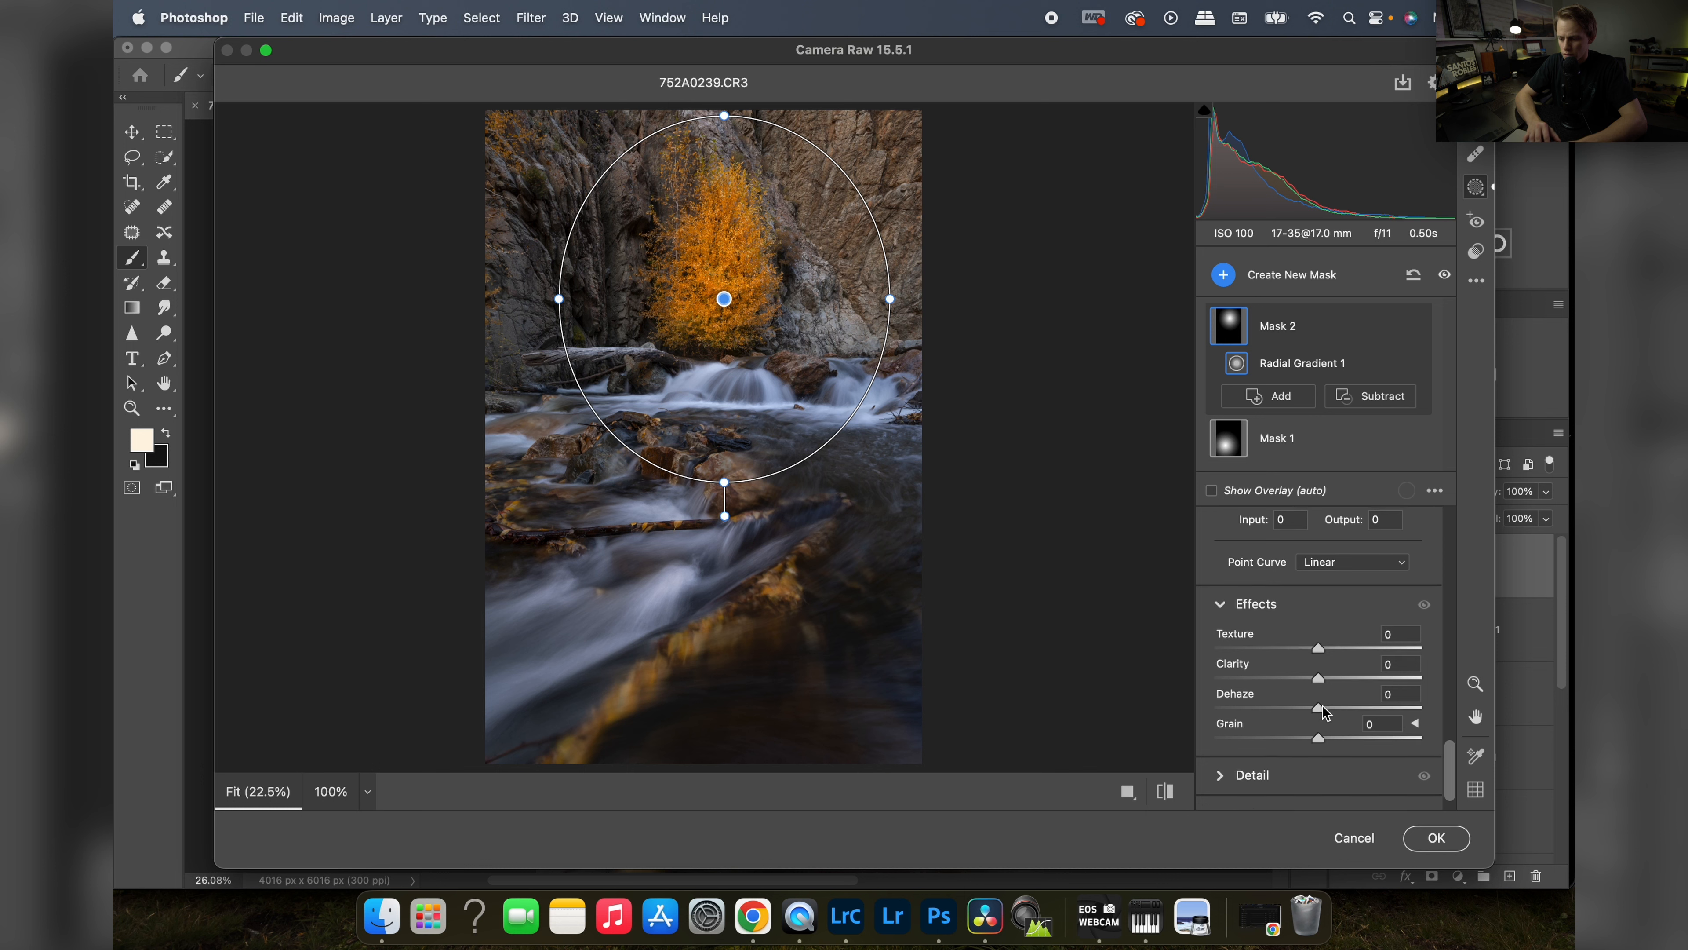
drag(1324, 709, 1308, 710)
scroll(1294, 585, up, 5)
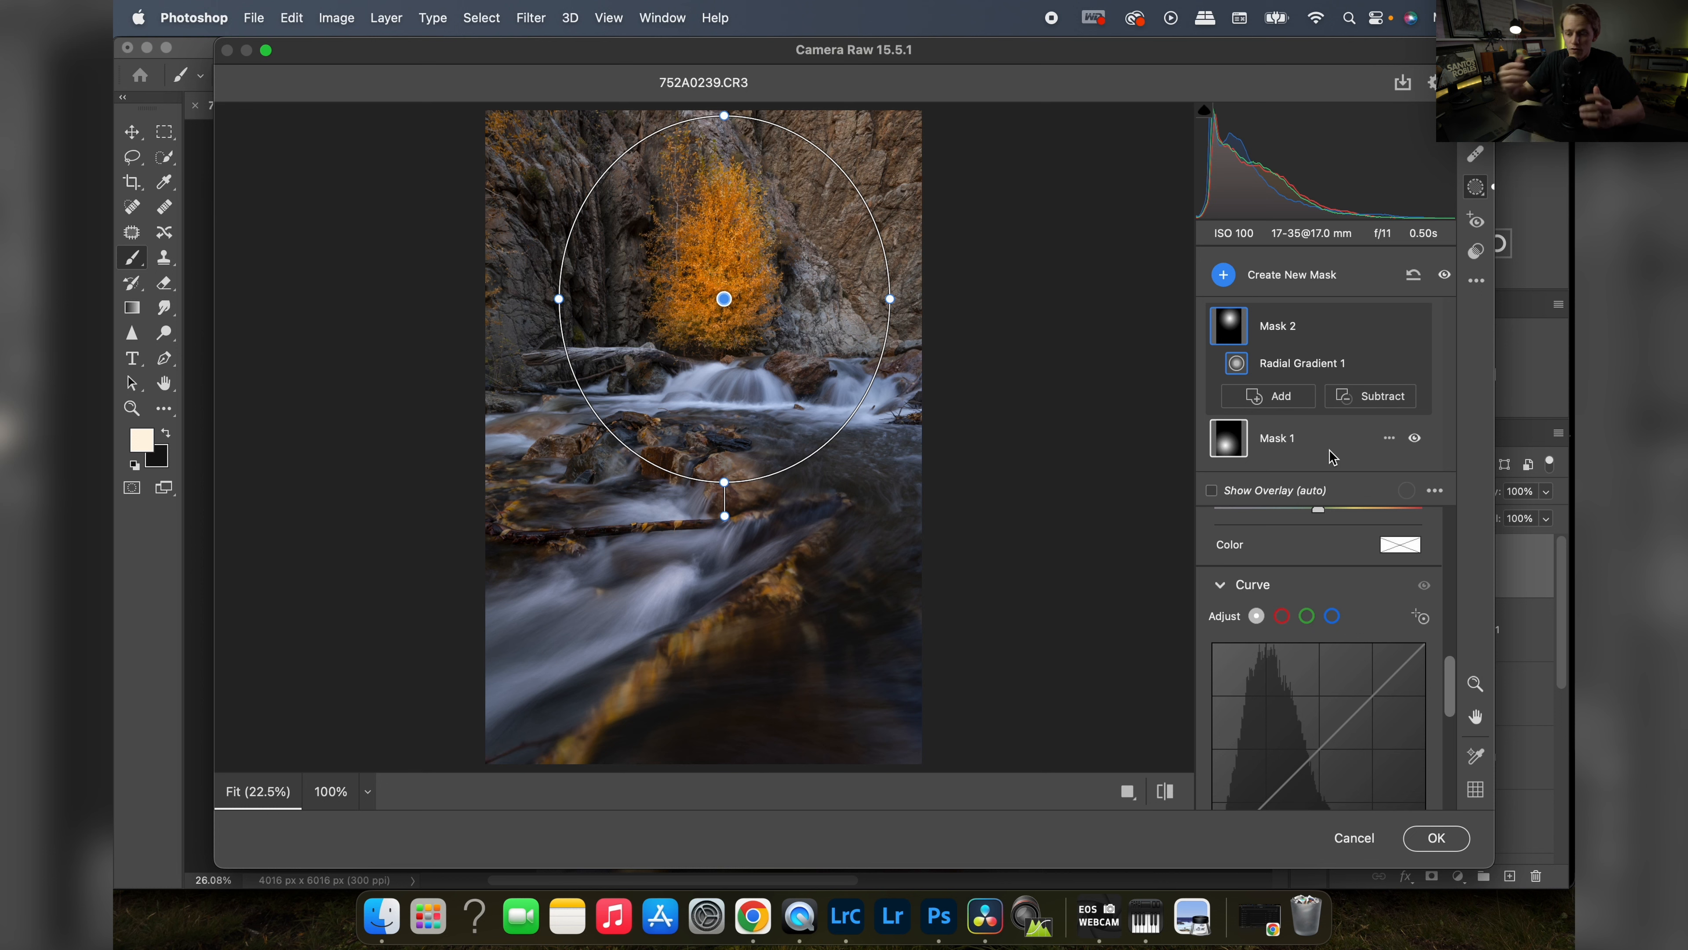
scroll(1368, 624, up, 10)
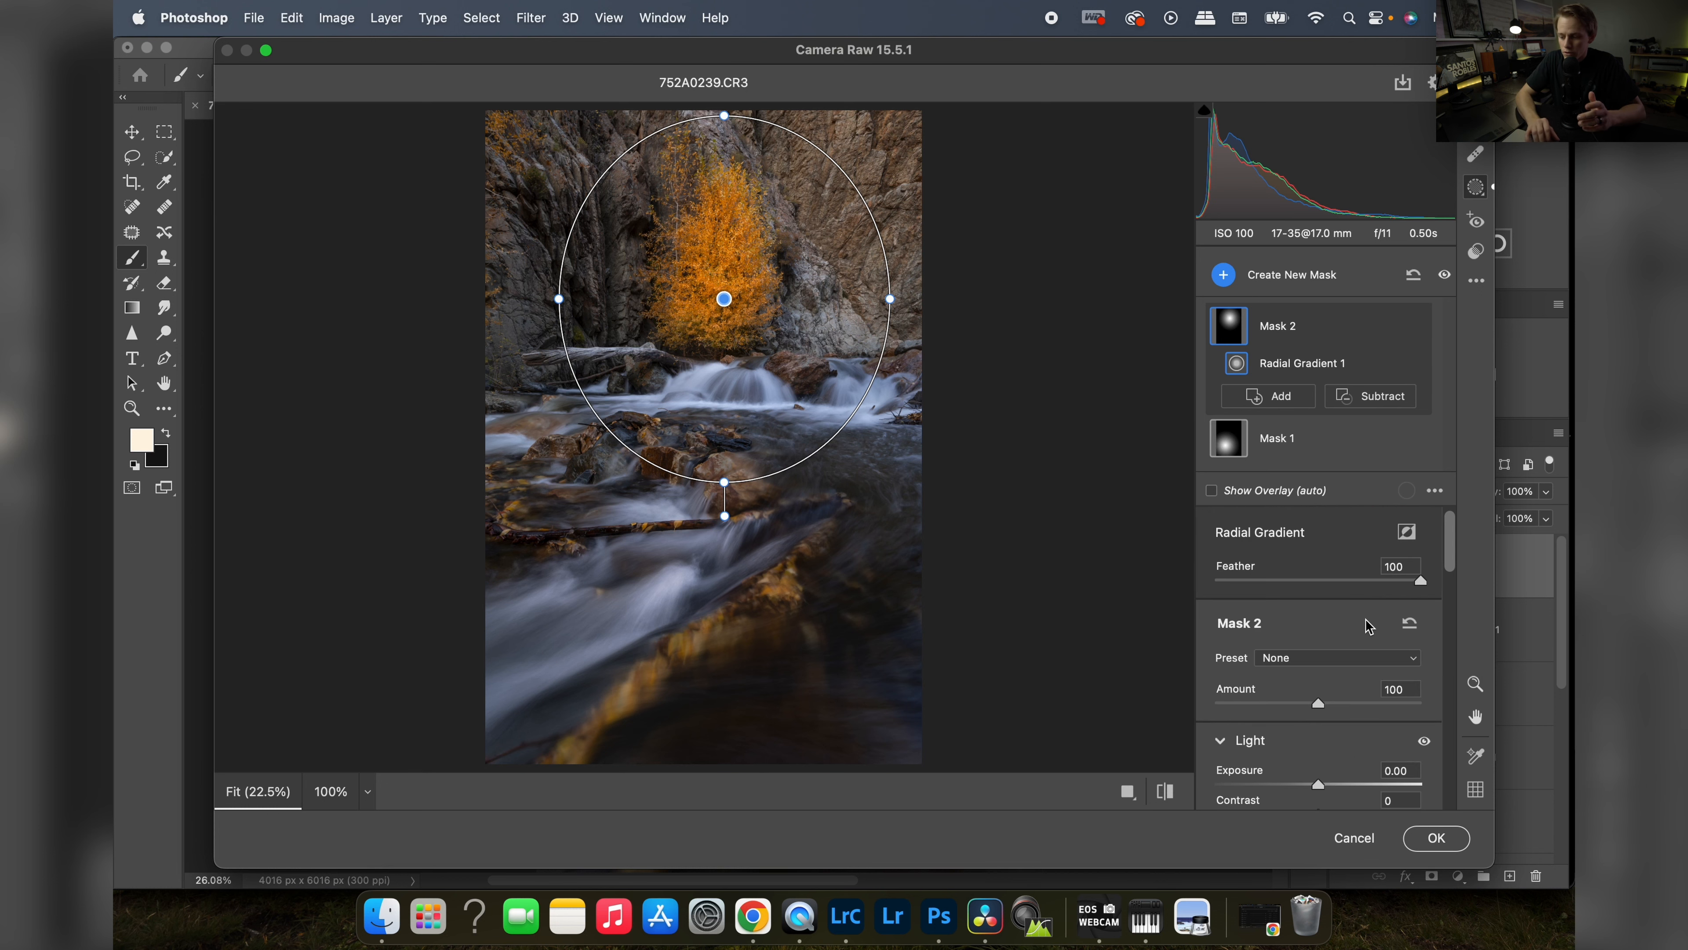
scroll(1361, 617, down, 4)
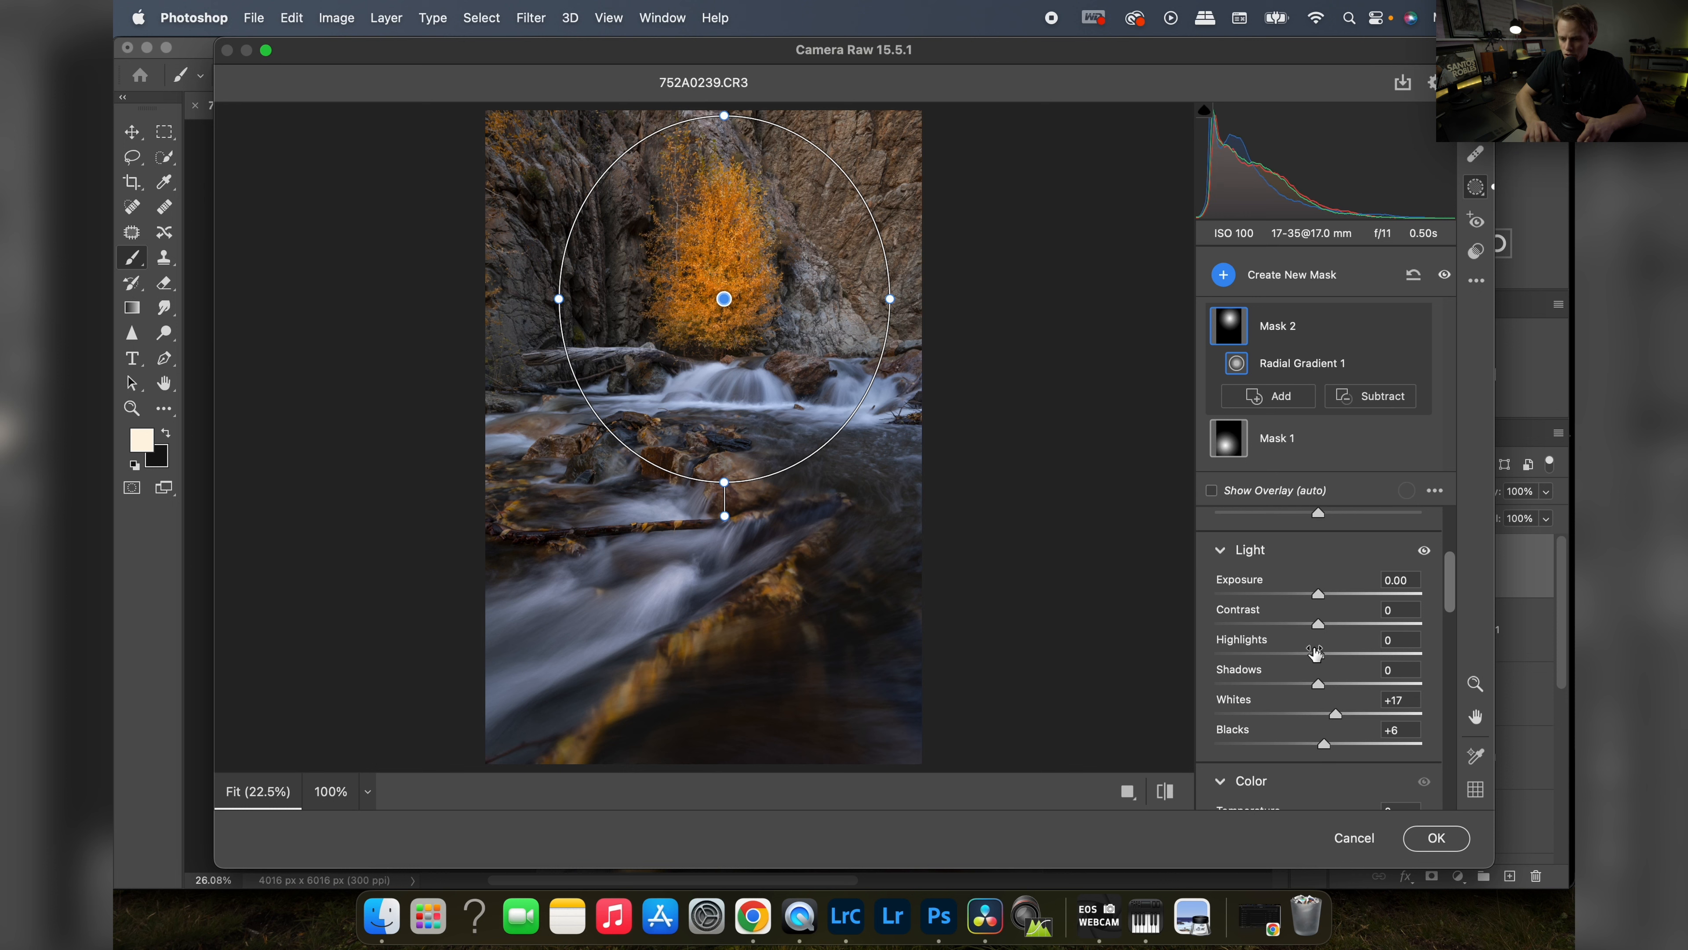
- Raise Whites further and raise Contrast slightly for the orange tree's radial mask
drag(1332, 714, 1357, 713)
drag(1318, 623, 1324, 631)
click(1476, 121)
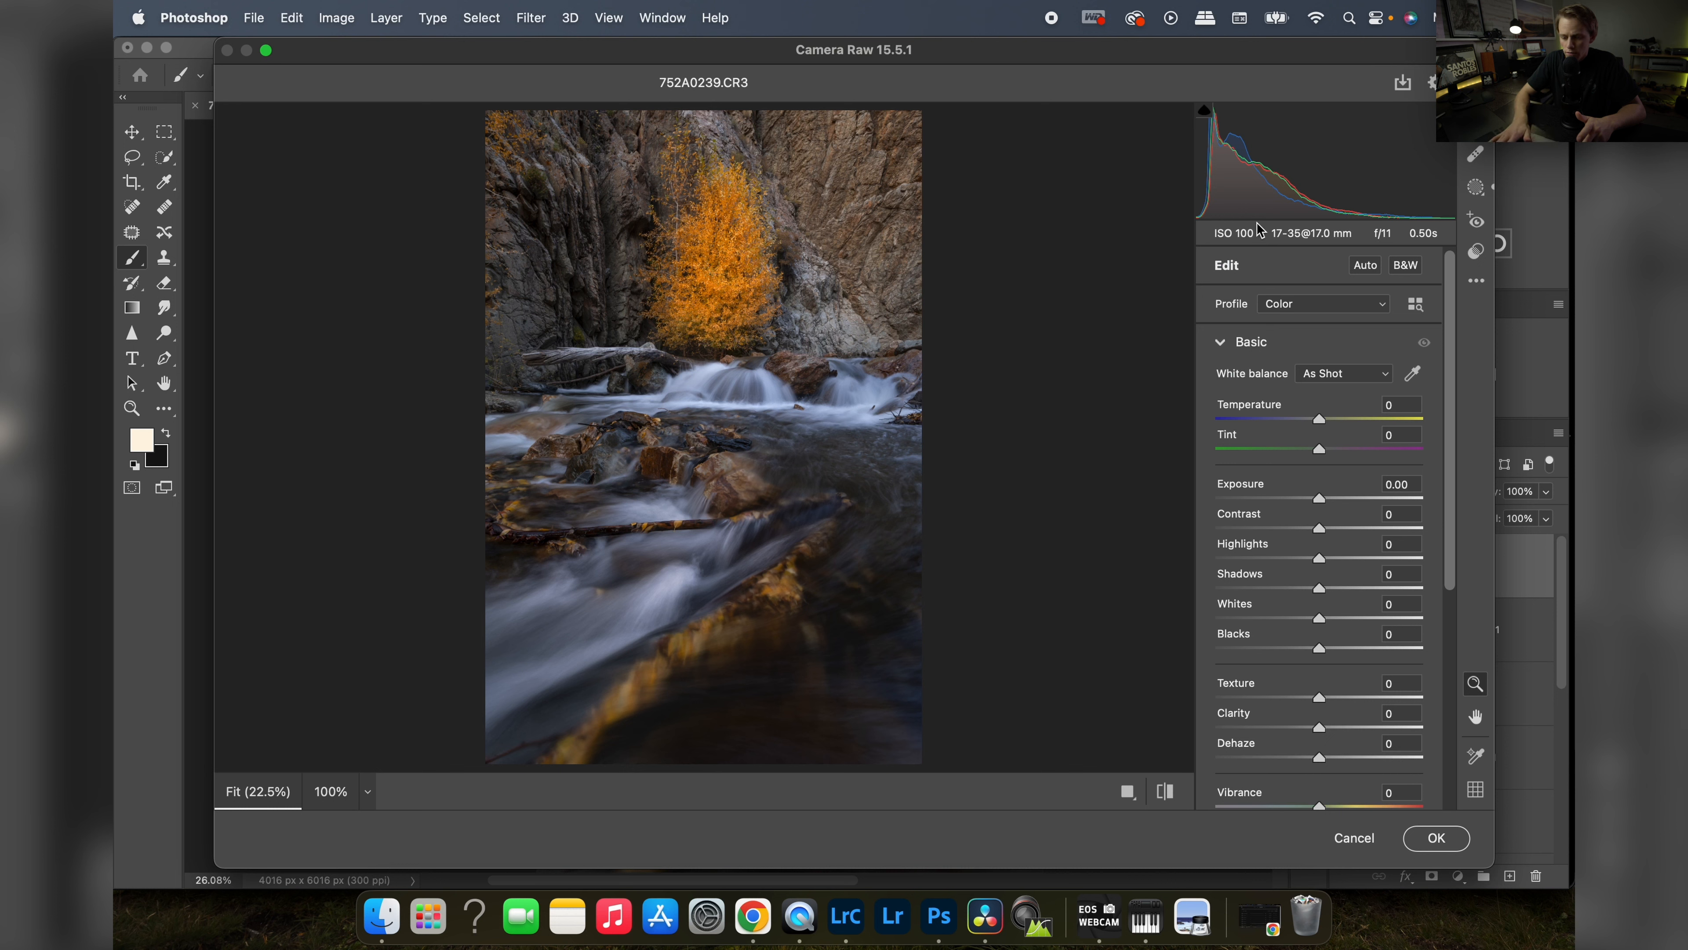
- Add a third radial gradient mask enclosing most of the photo and invert it so it affects the edges
click(1475, 188)
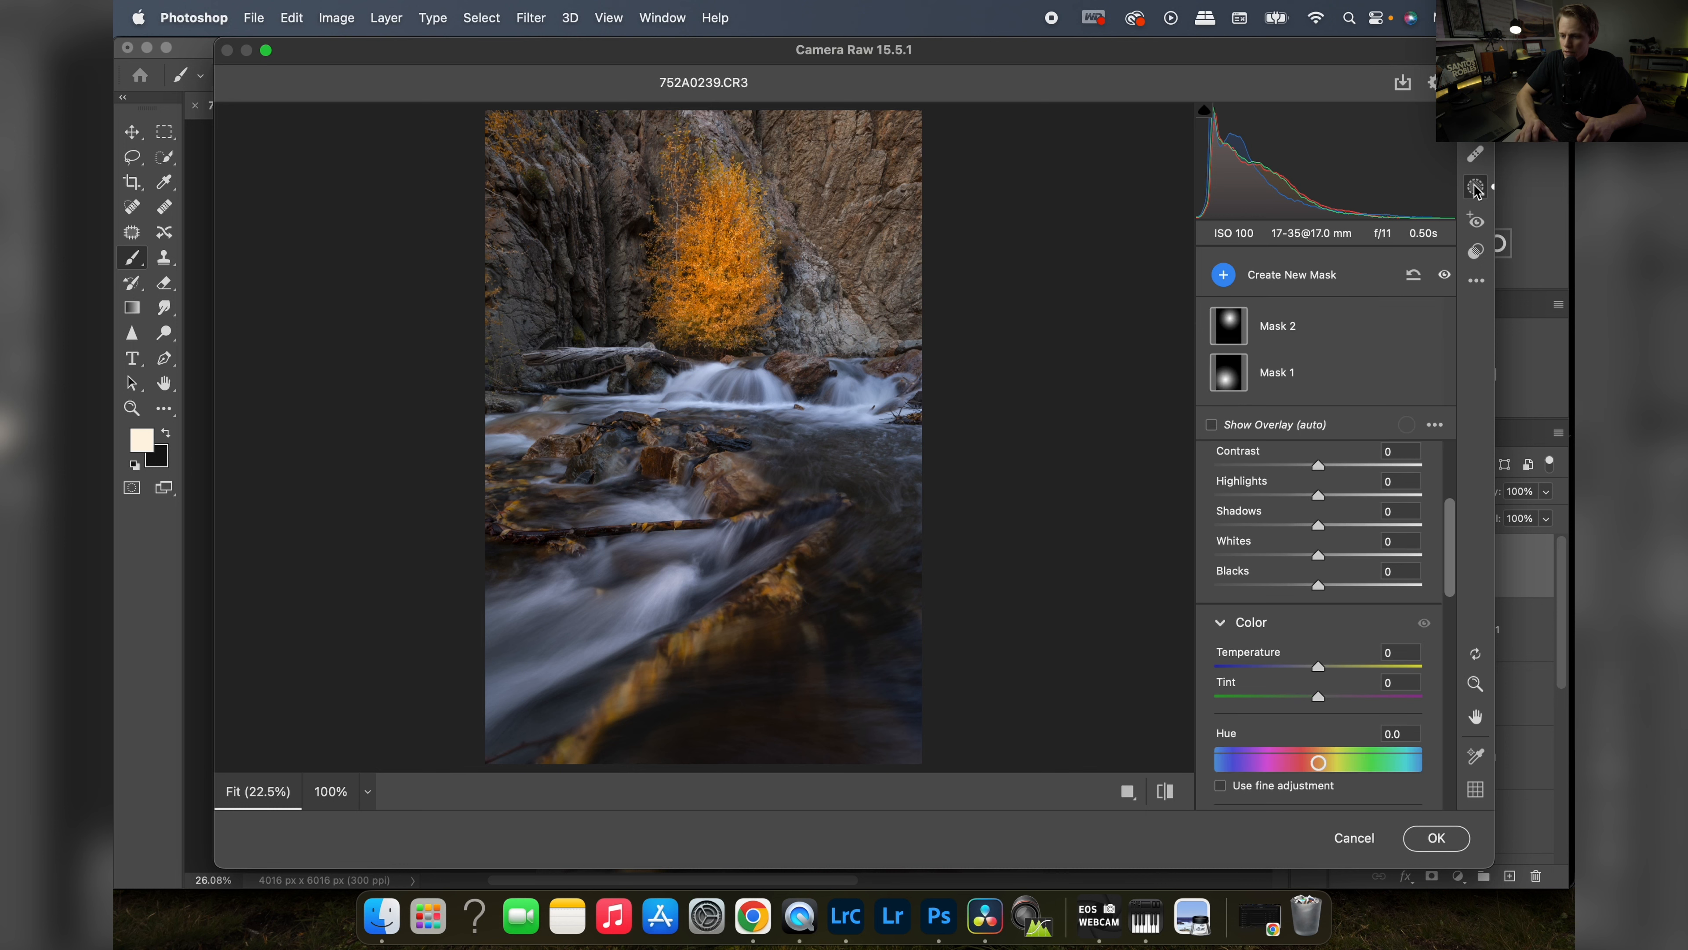
click(1244, 286)
click(1270, 462)
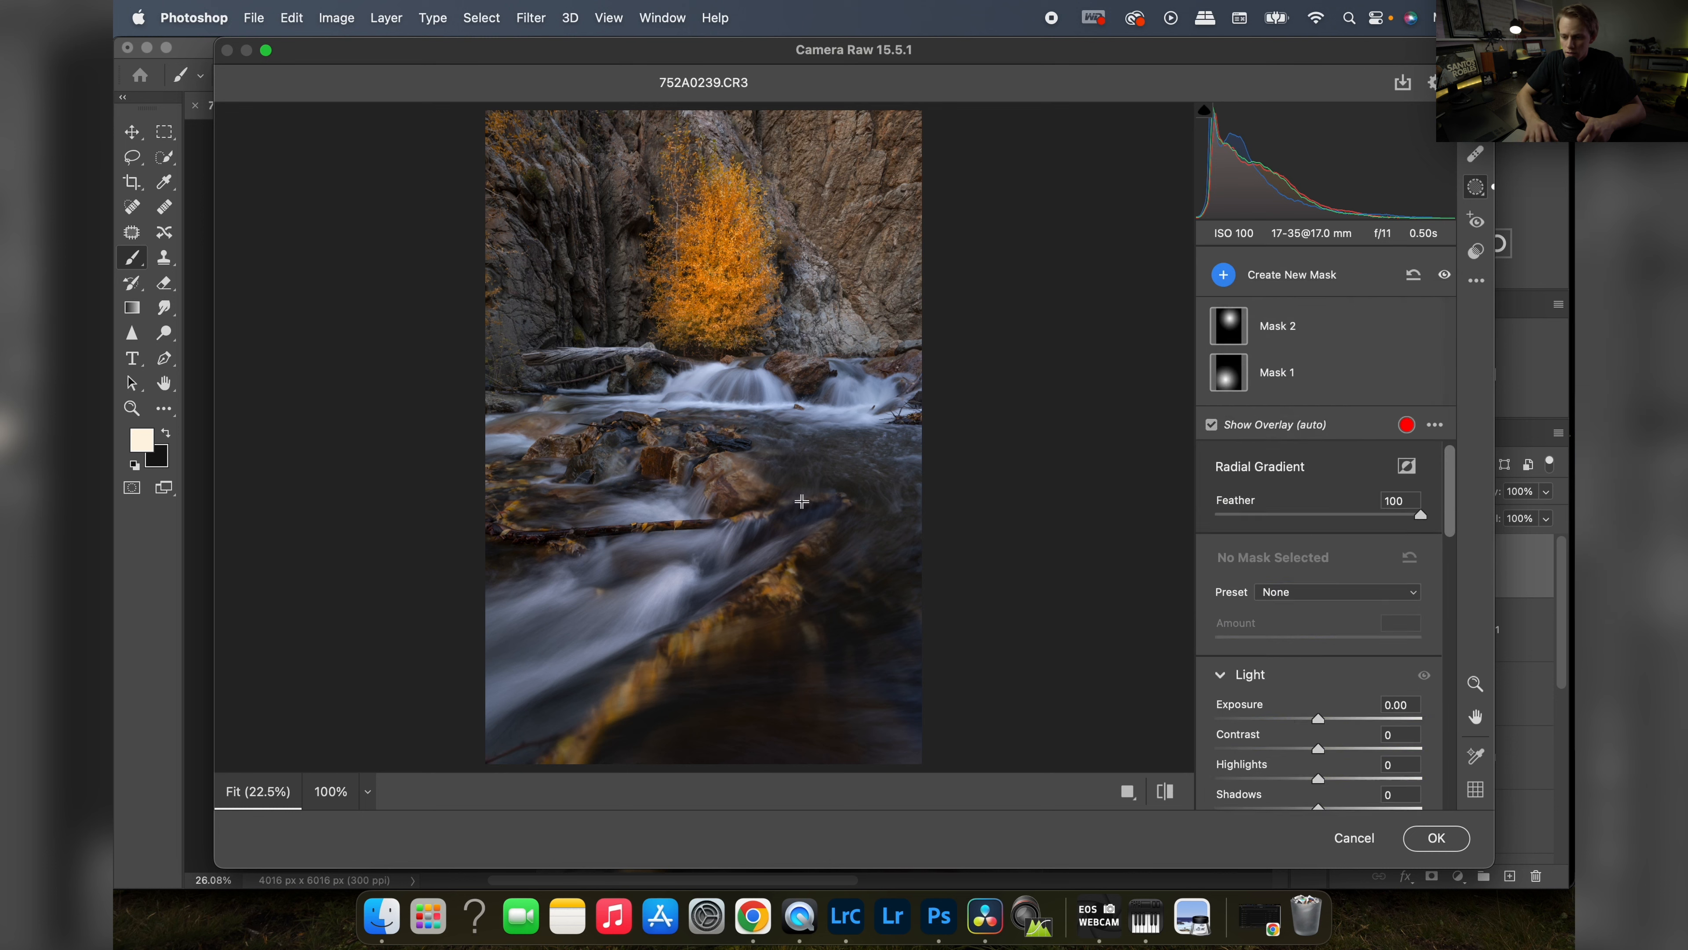
drag(689, 377, 941, 716)
scroll(843, 543, down, 3)
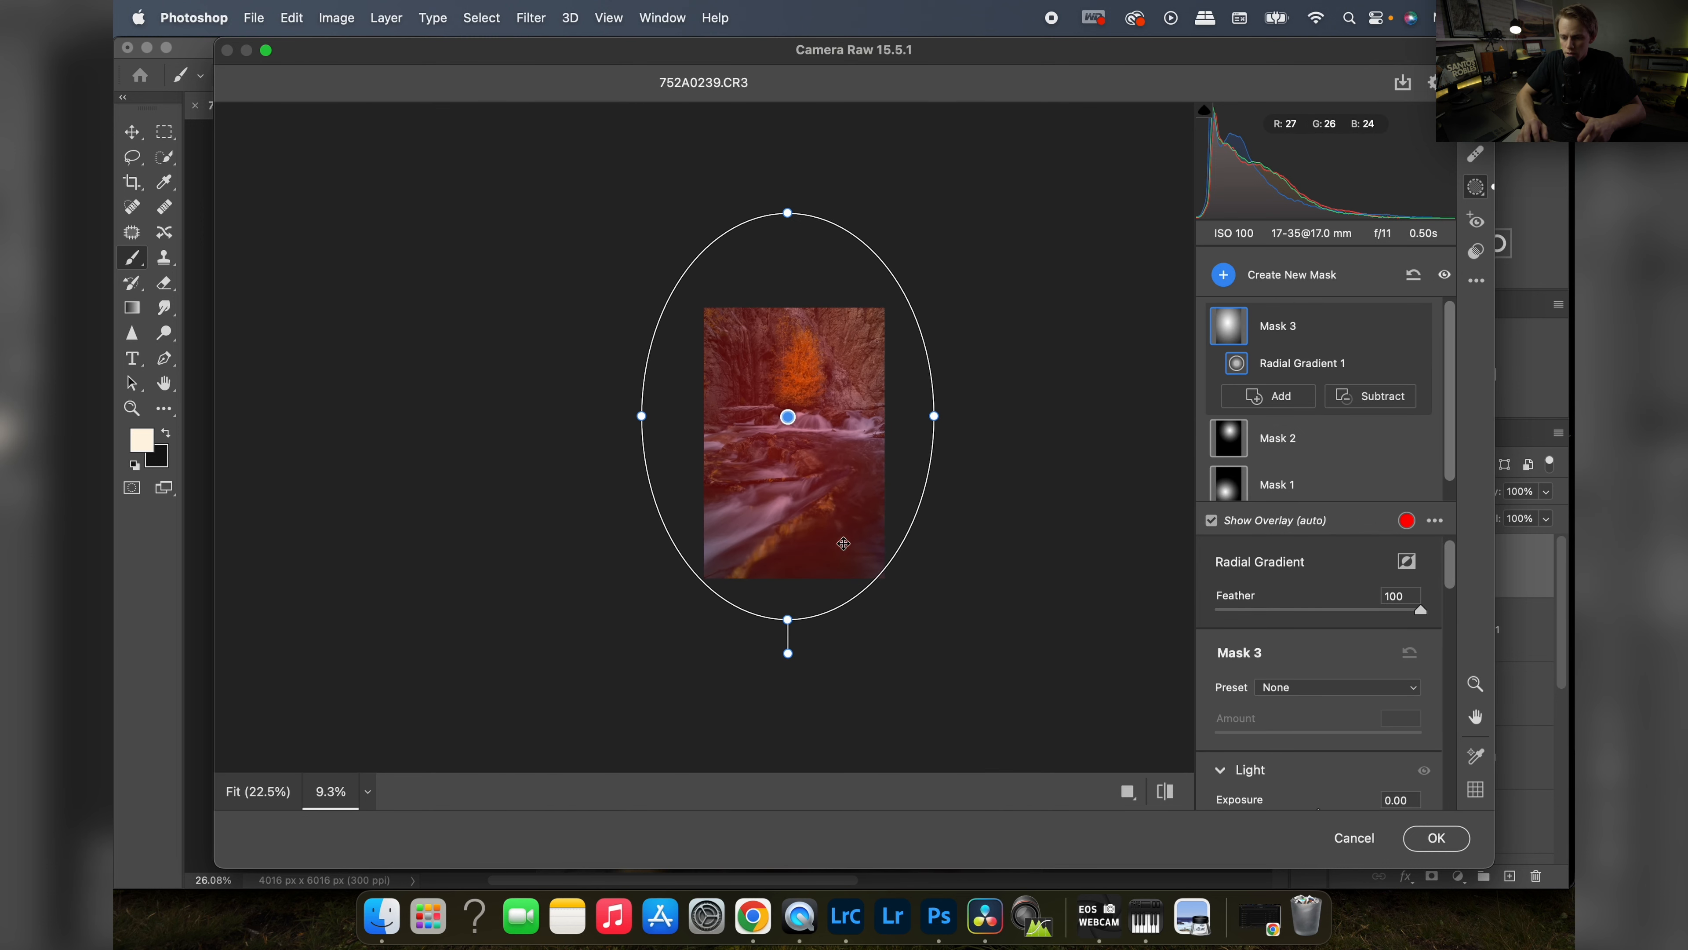
drag(788, 417, 784, 416)
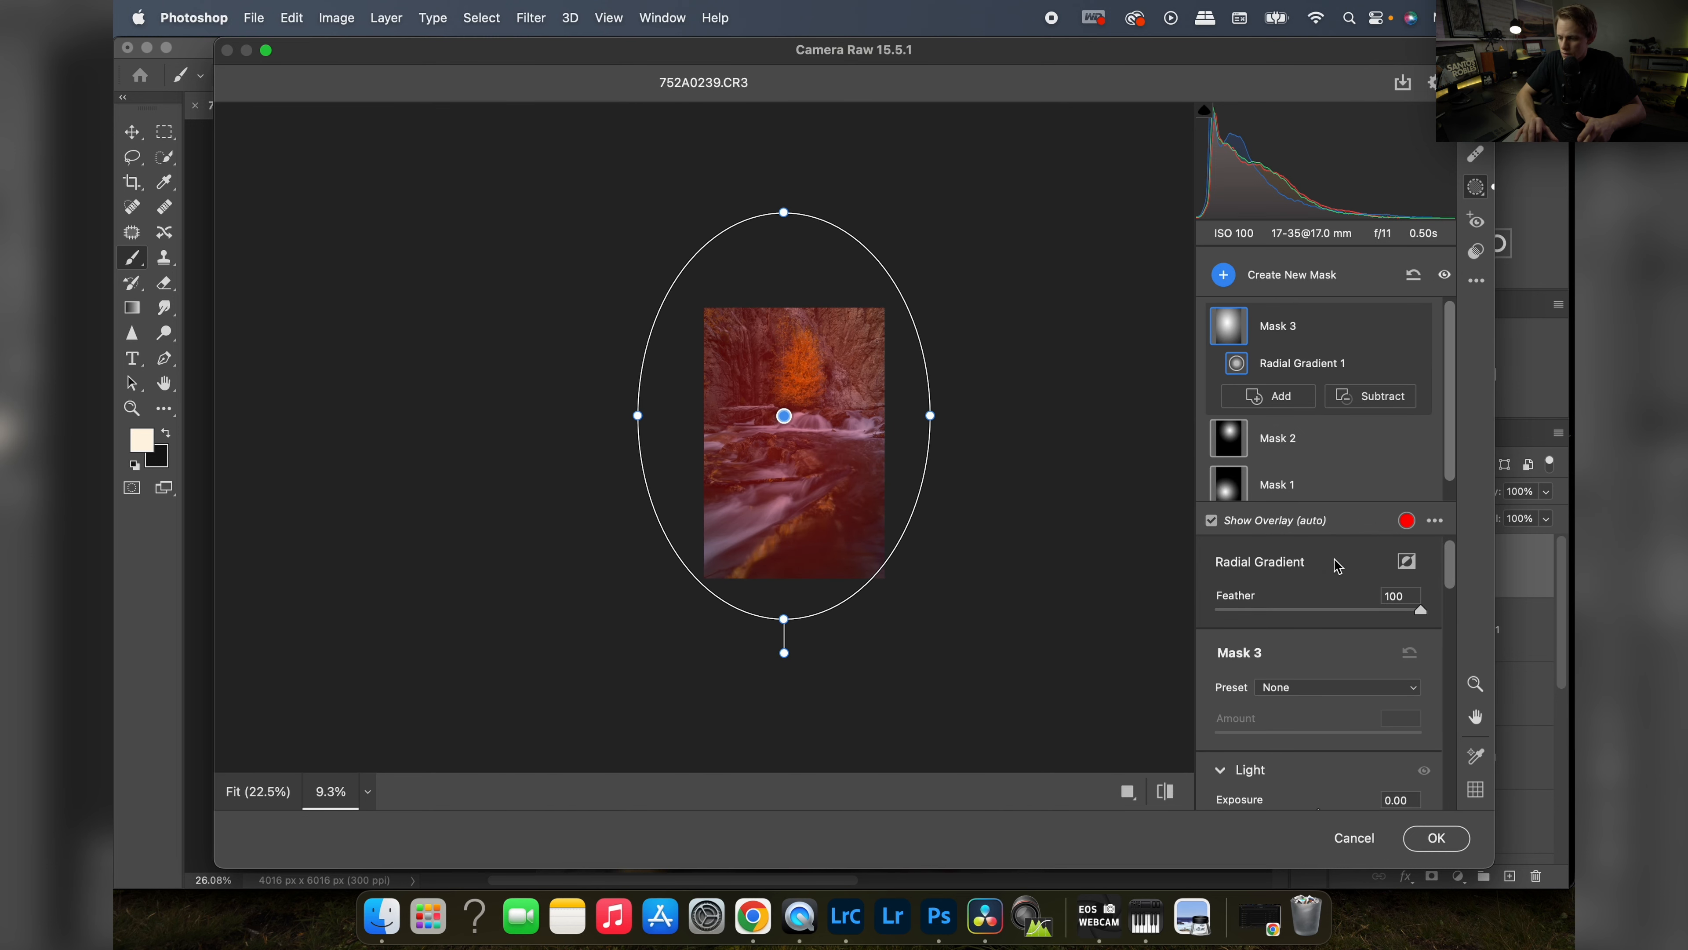
click(1407, 561)
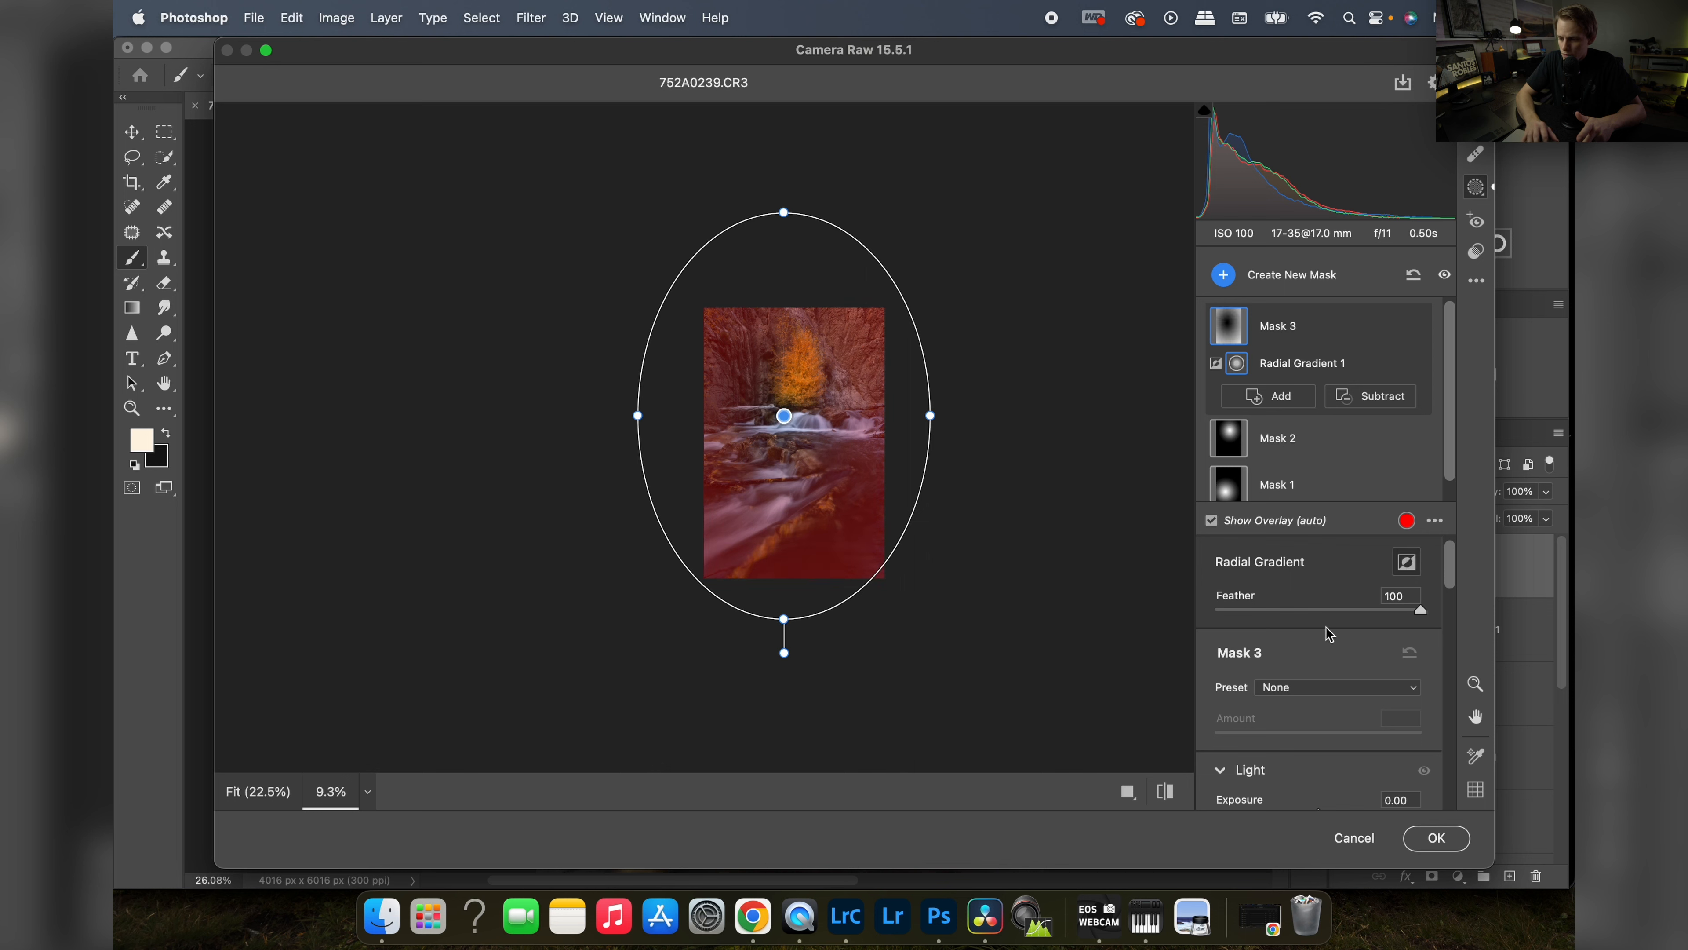
- Reduce the inverted radial mask's feather, widen and heighten its ellipse, and center it on the stream just below the waterfall
click(1313, 611)
drag(931, 413, 967, 415)
drag(778, 406, 799, 457)
drag(793, 642, 797, 658)
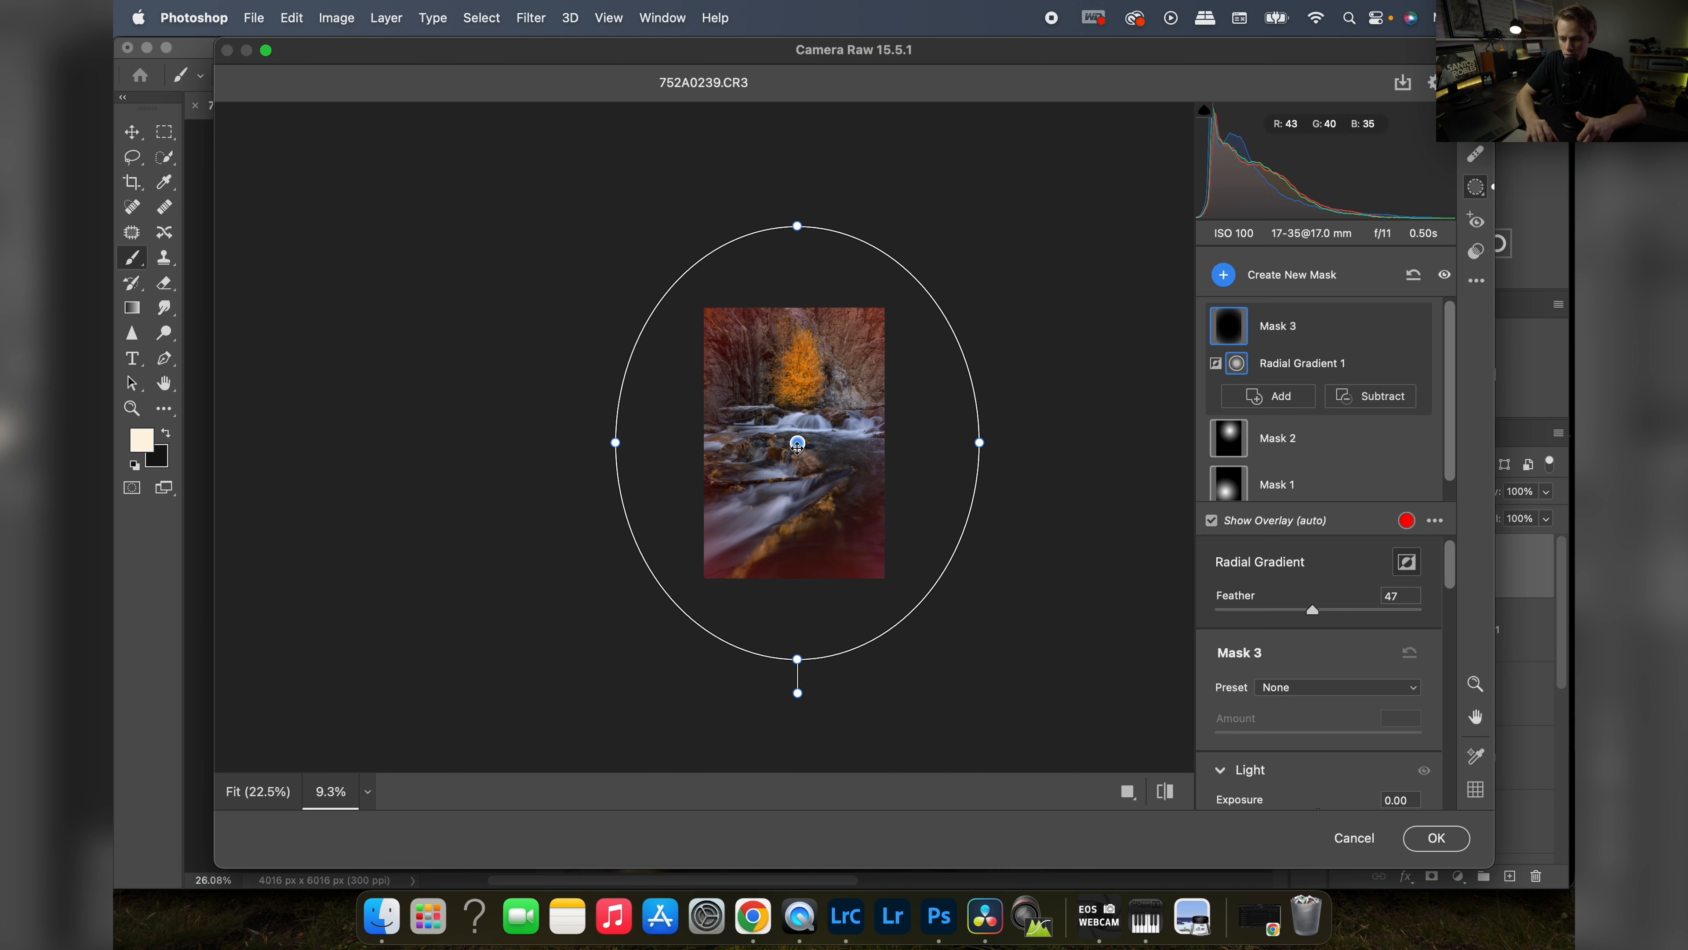
drag(798, 444, 798, 457)
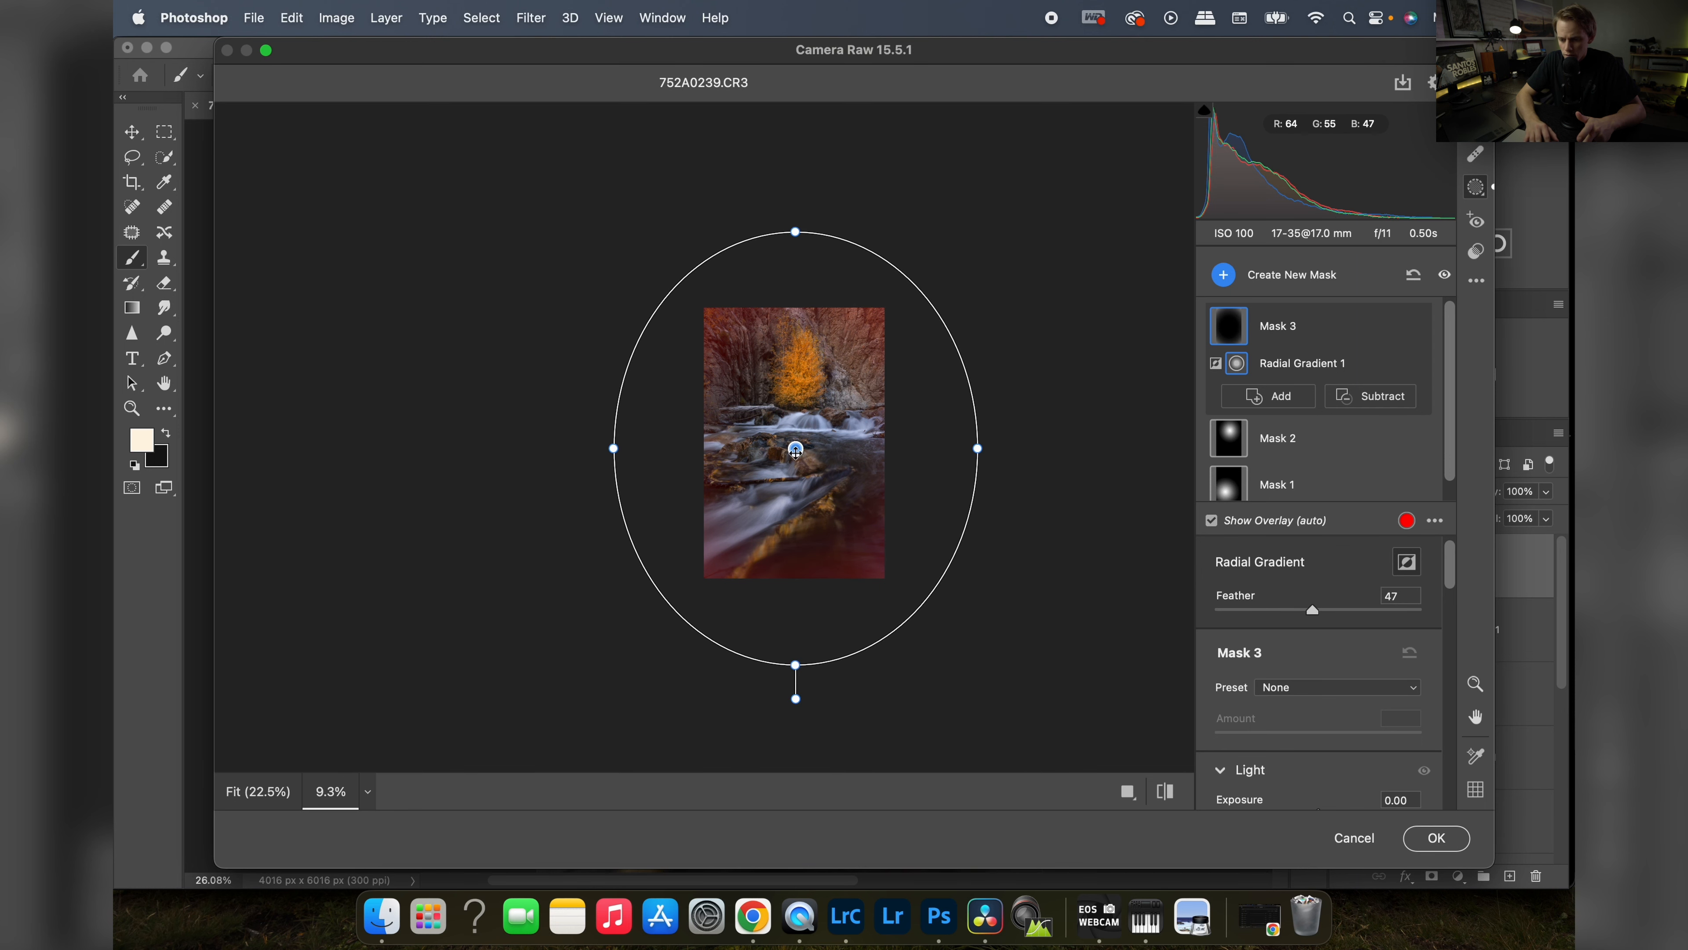
click(1341, 610)
drag(798, 665, 797, 680)
- Darken the inverted radial mask with Exposure -0.70 and Contrast +29, and set its Amount to 119
scroll(1324, 700, down, 4)
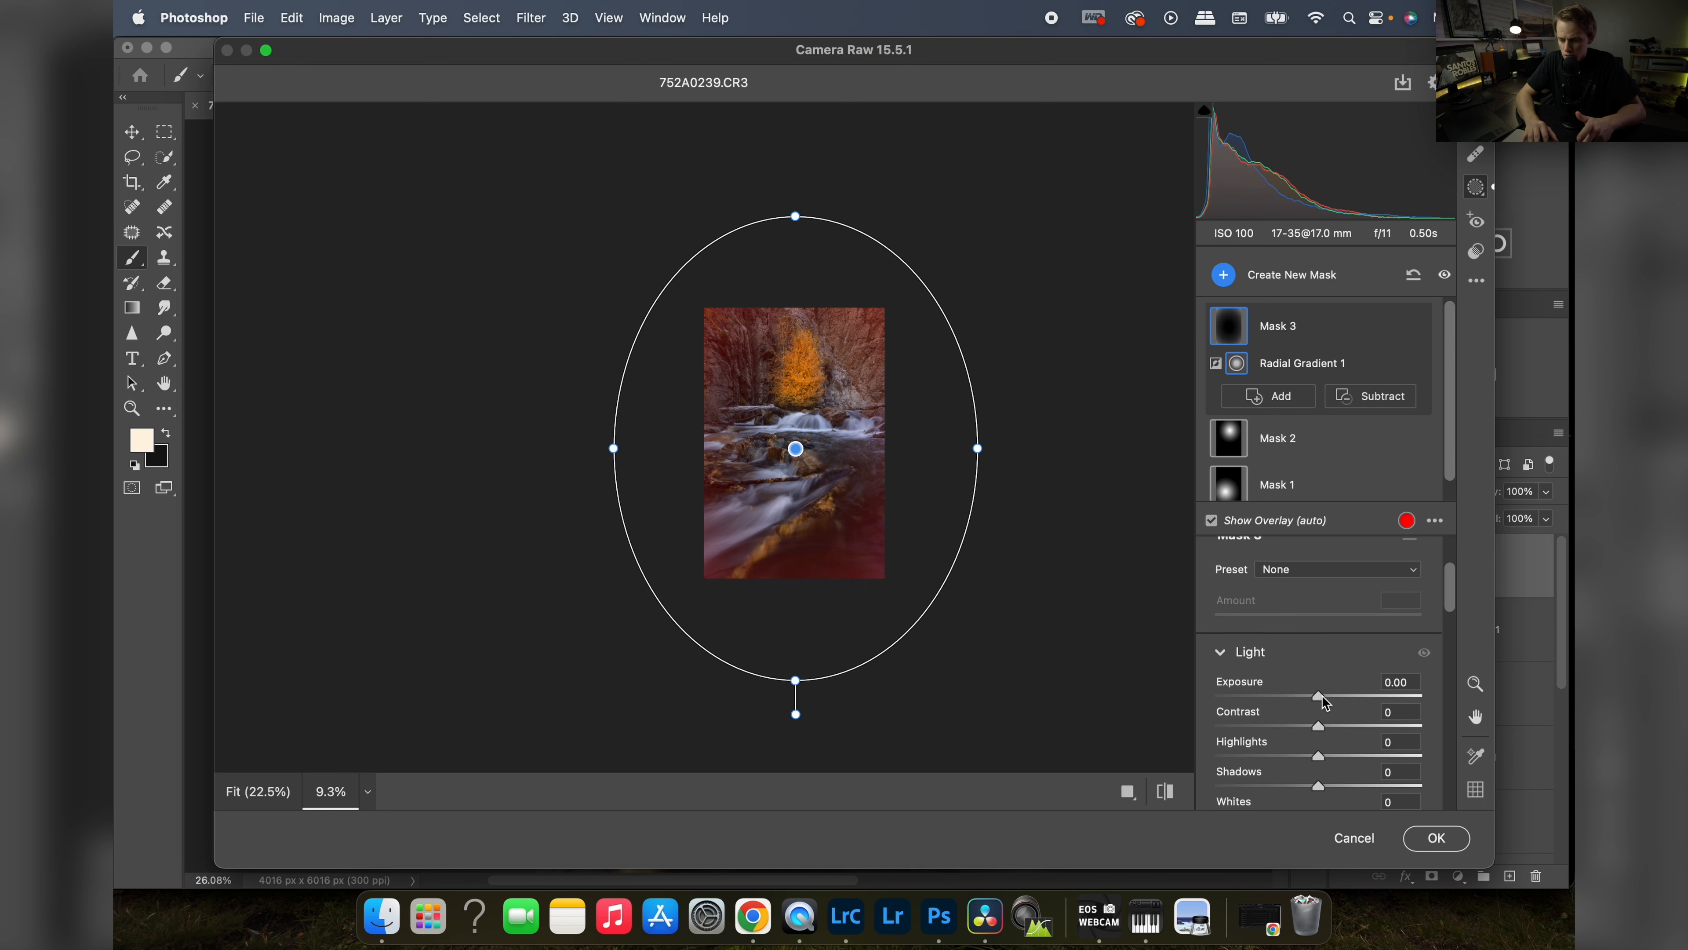
drag(1318, 703, 1301, 699)
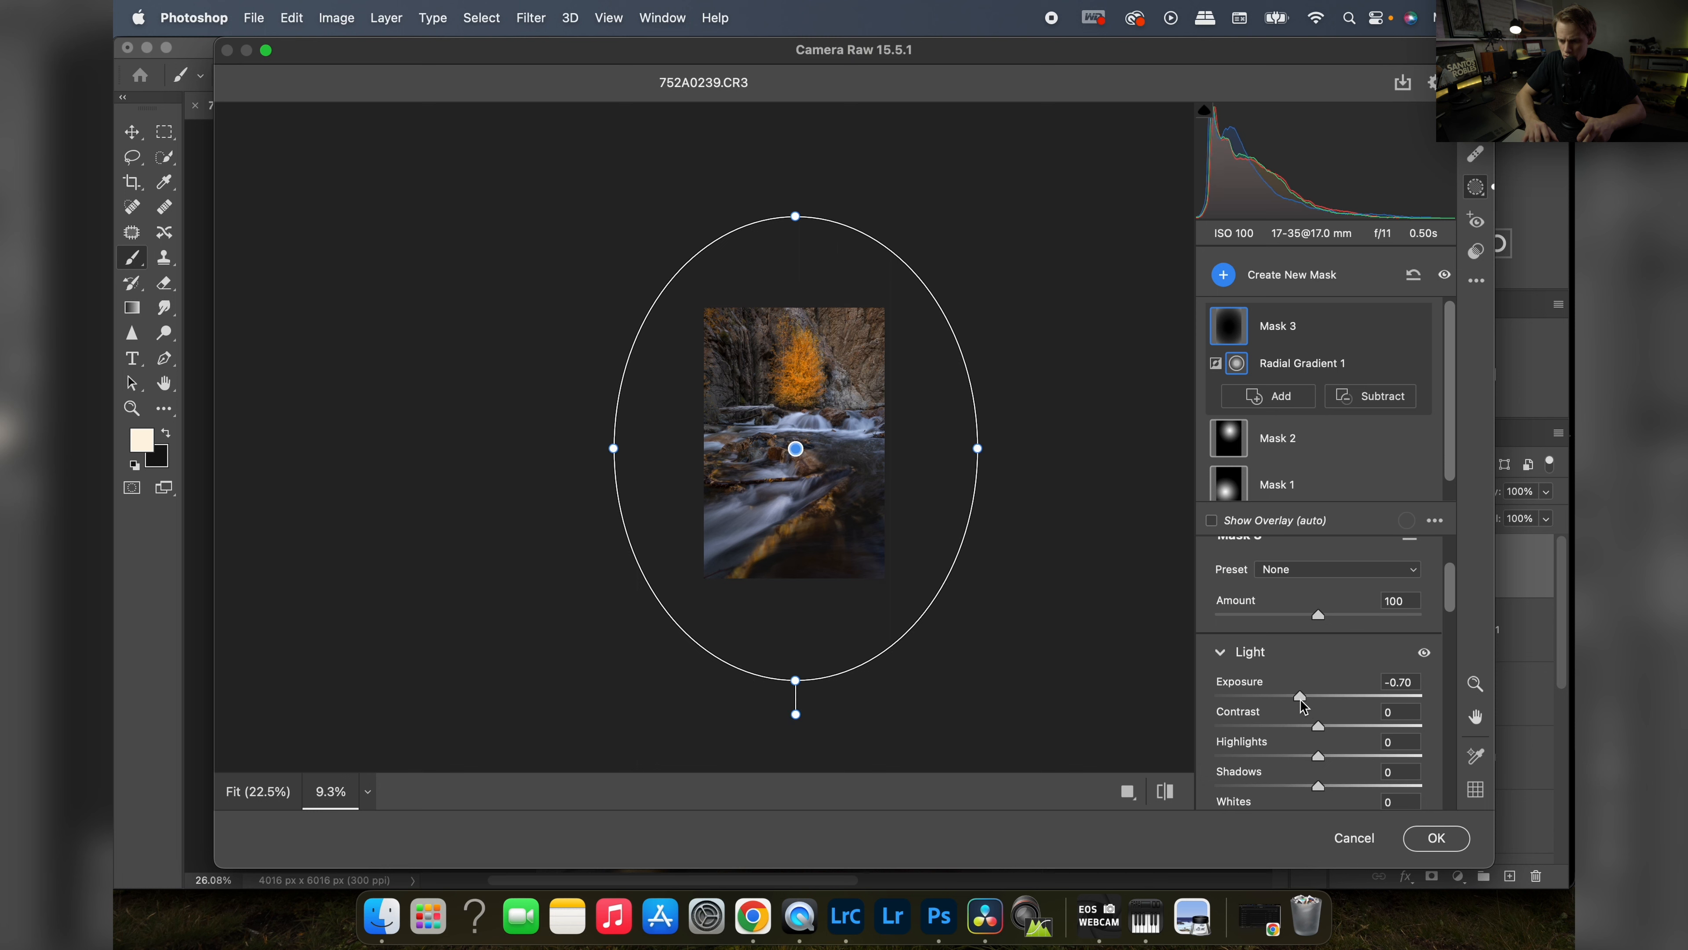
scroll(1301, 699, down, 2)
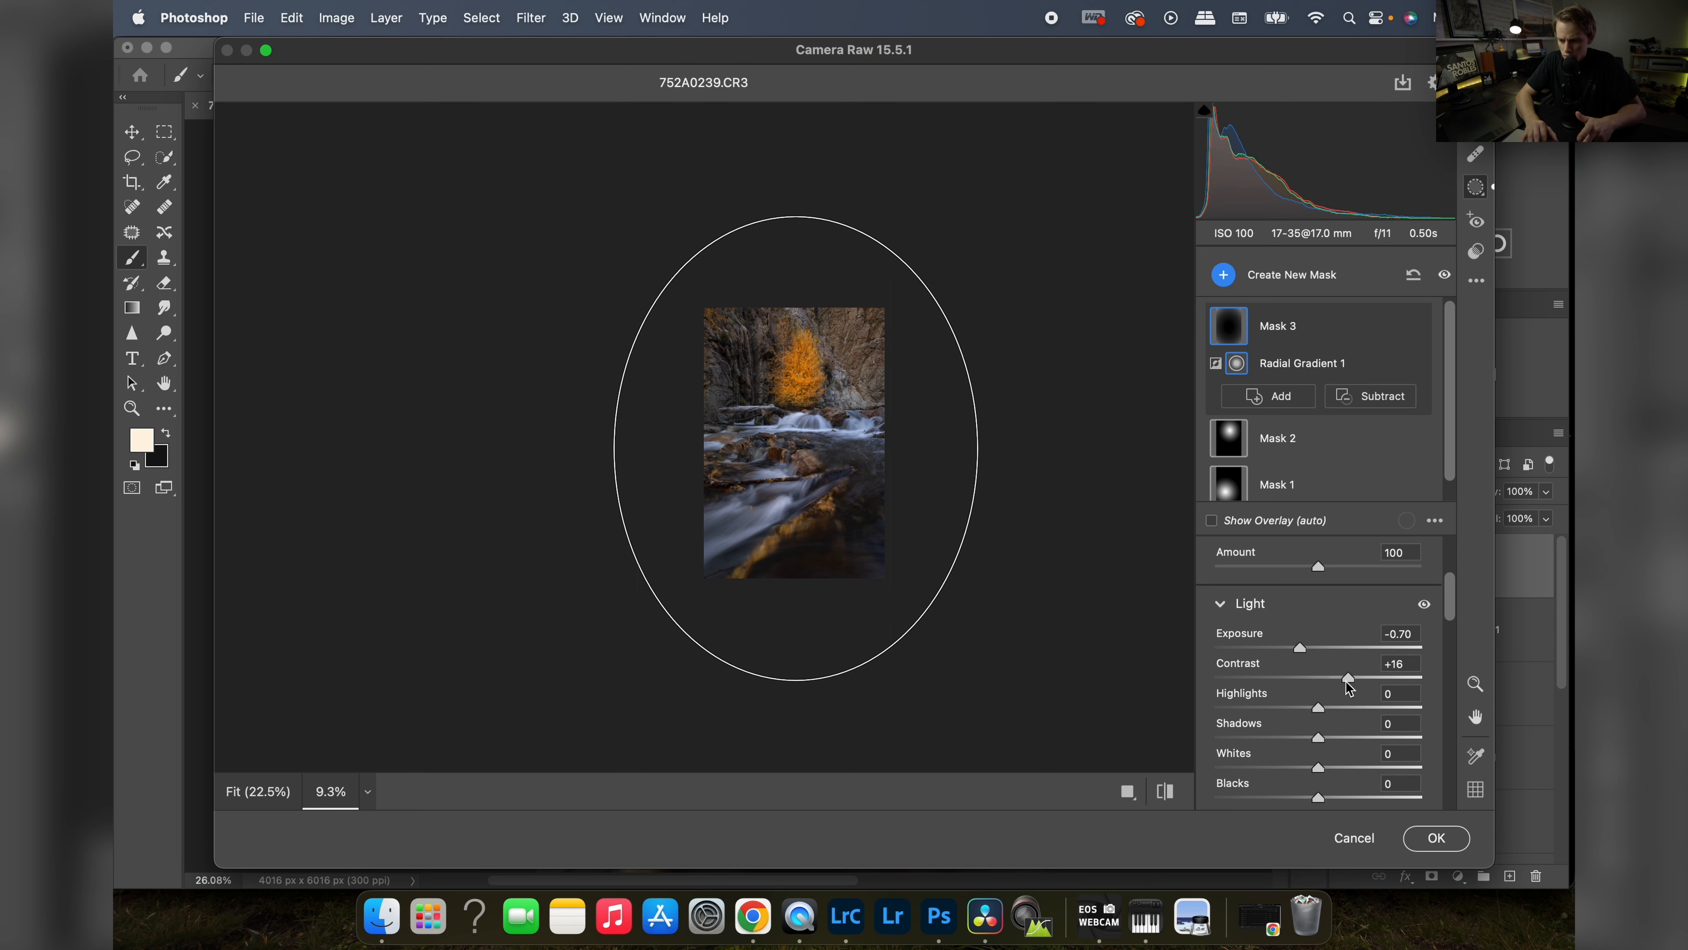
drag(1349, 687, 1348, 693)
click(1338, 571)
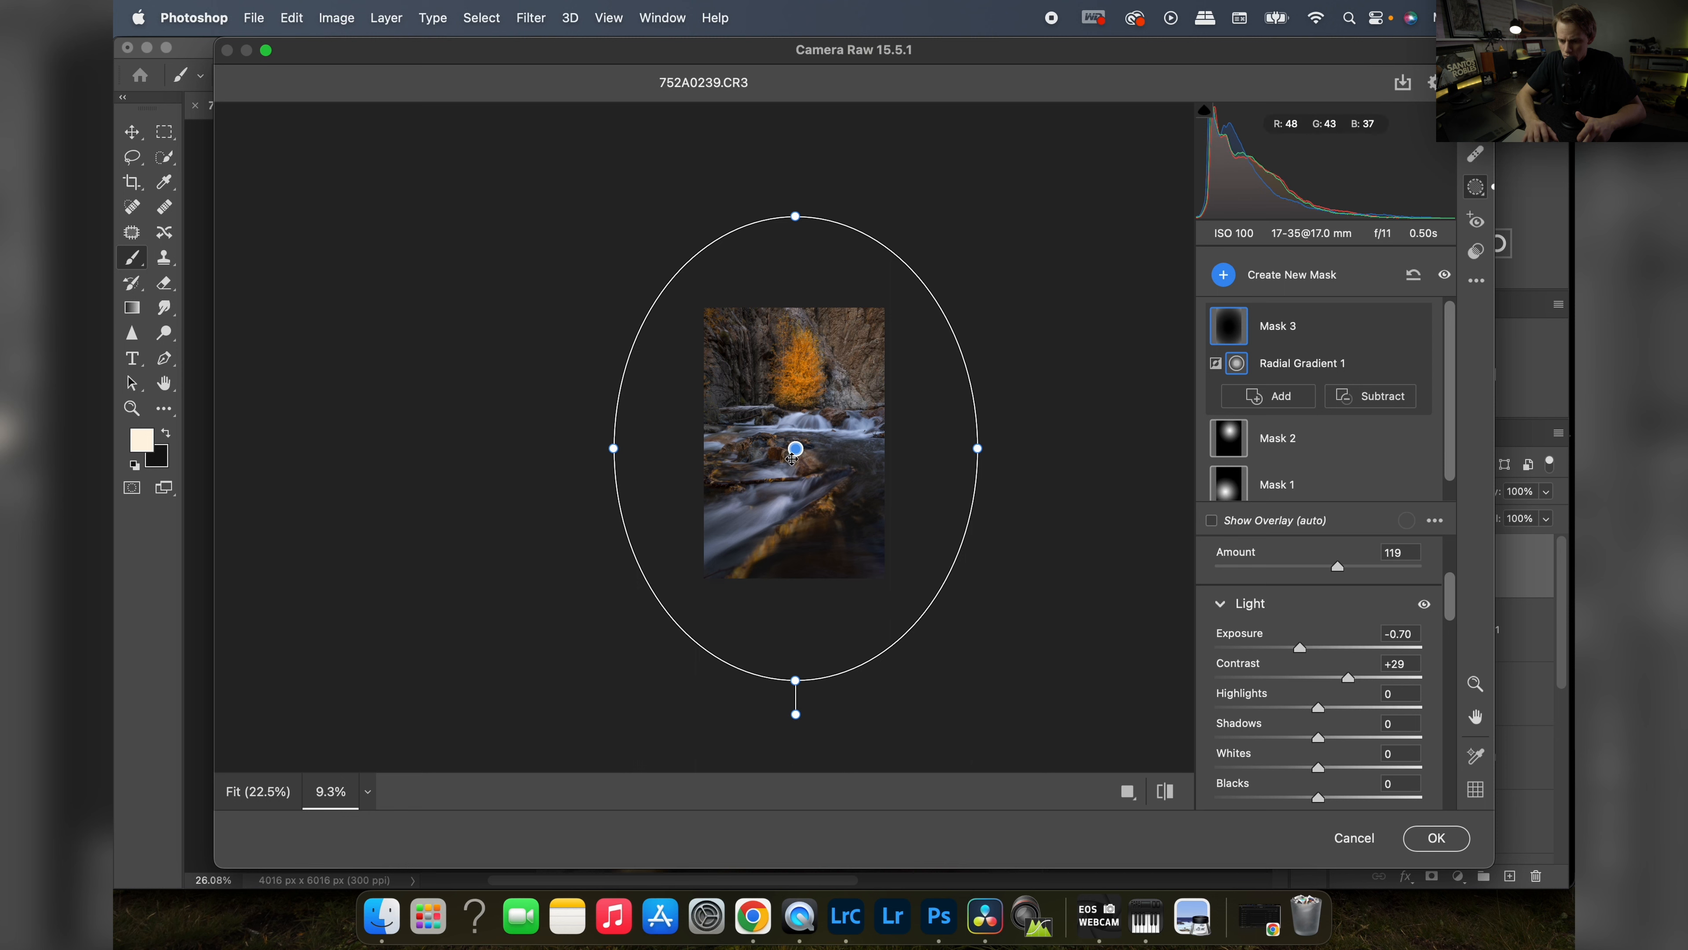
- Move the inverted radial mask up to center on the waterfall, and set Contrast to +38 and Blacks to -3
drag(796, 448, 797, 424)
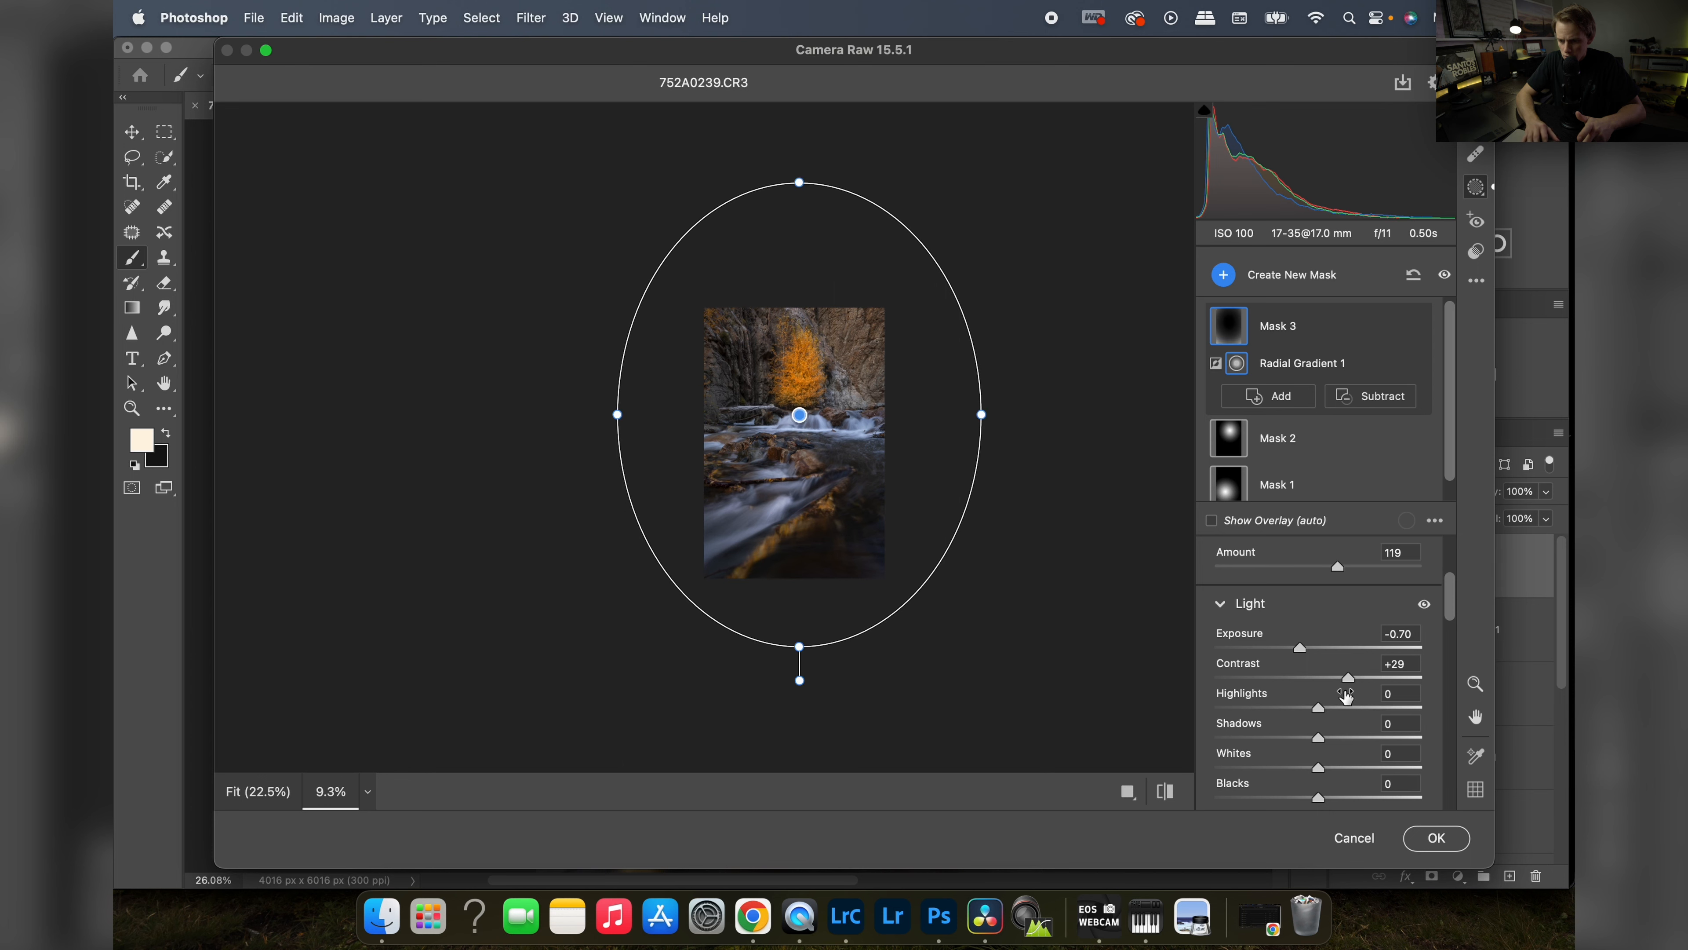
drag(1350, 682, 1356, 686)
scroll(1336, 749, down, 1)
drag(1316, 776, 1316, 778)
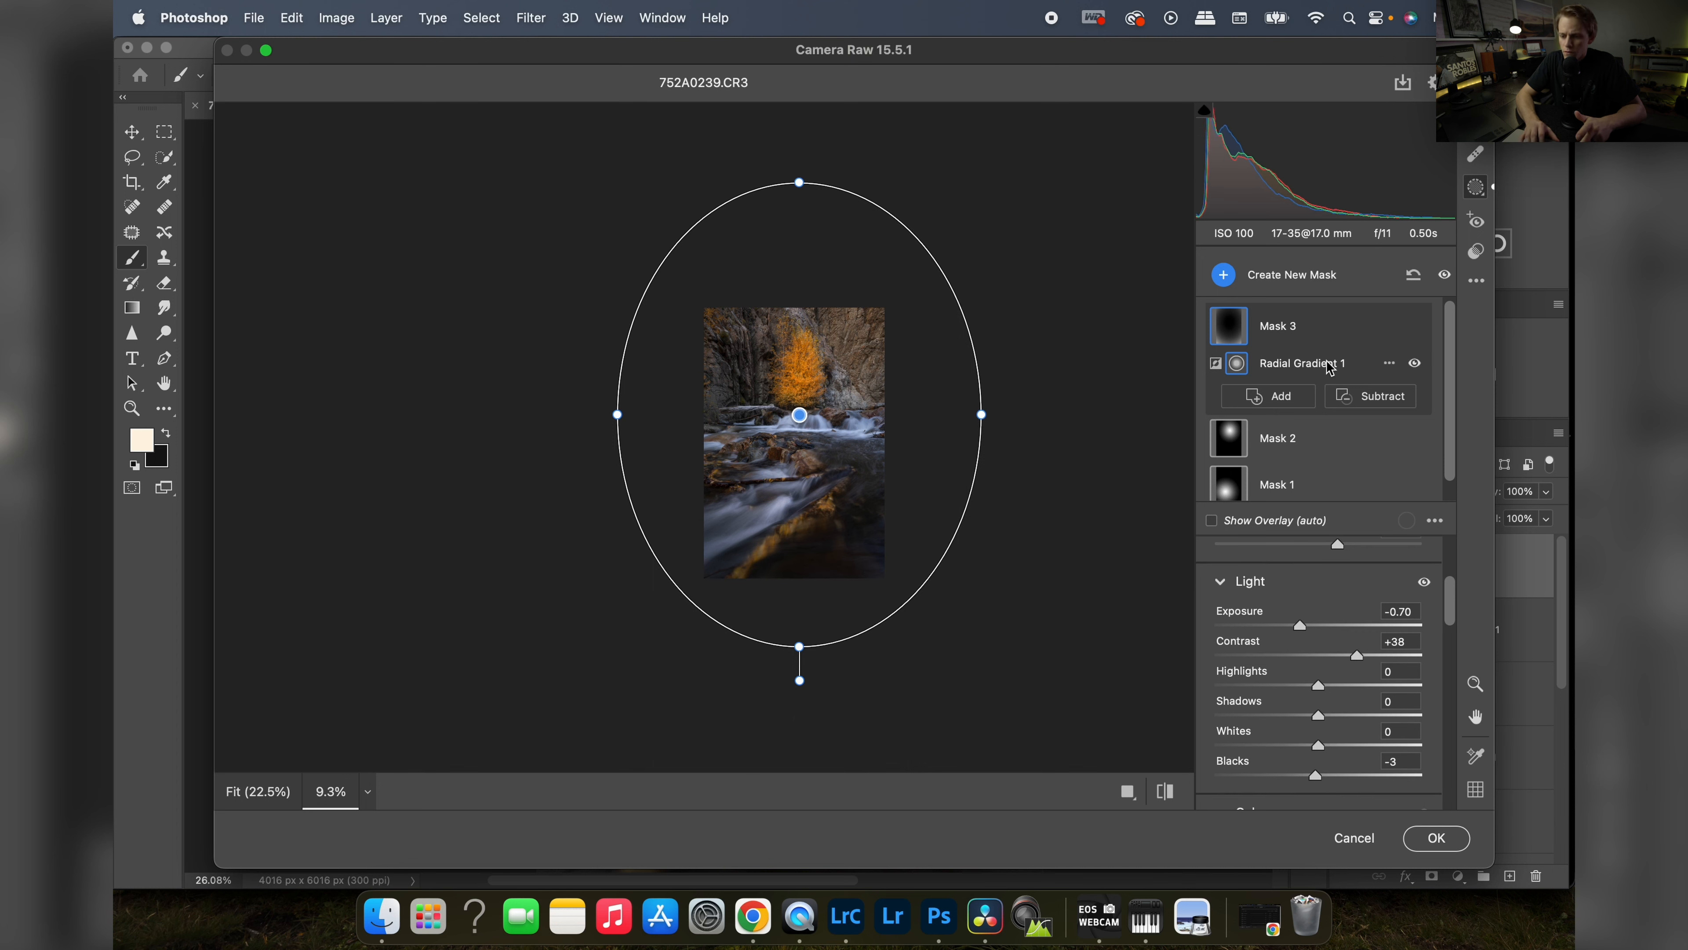
- Subtract the upper cliff area from the inverted radial mask using a size 28 brush
click(1382, 396)
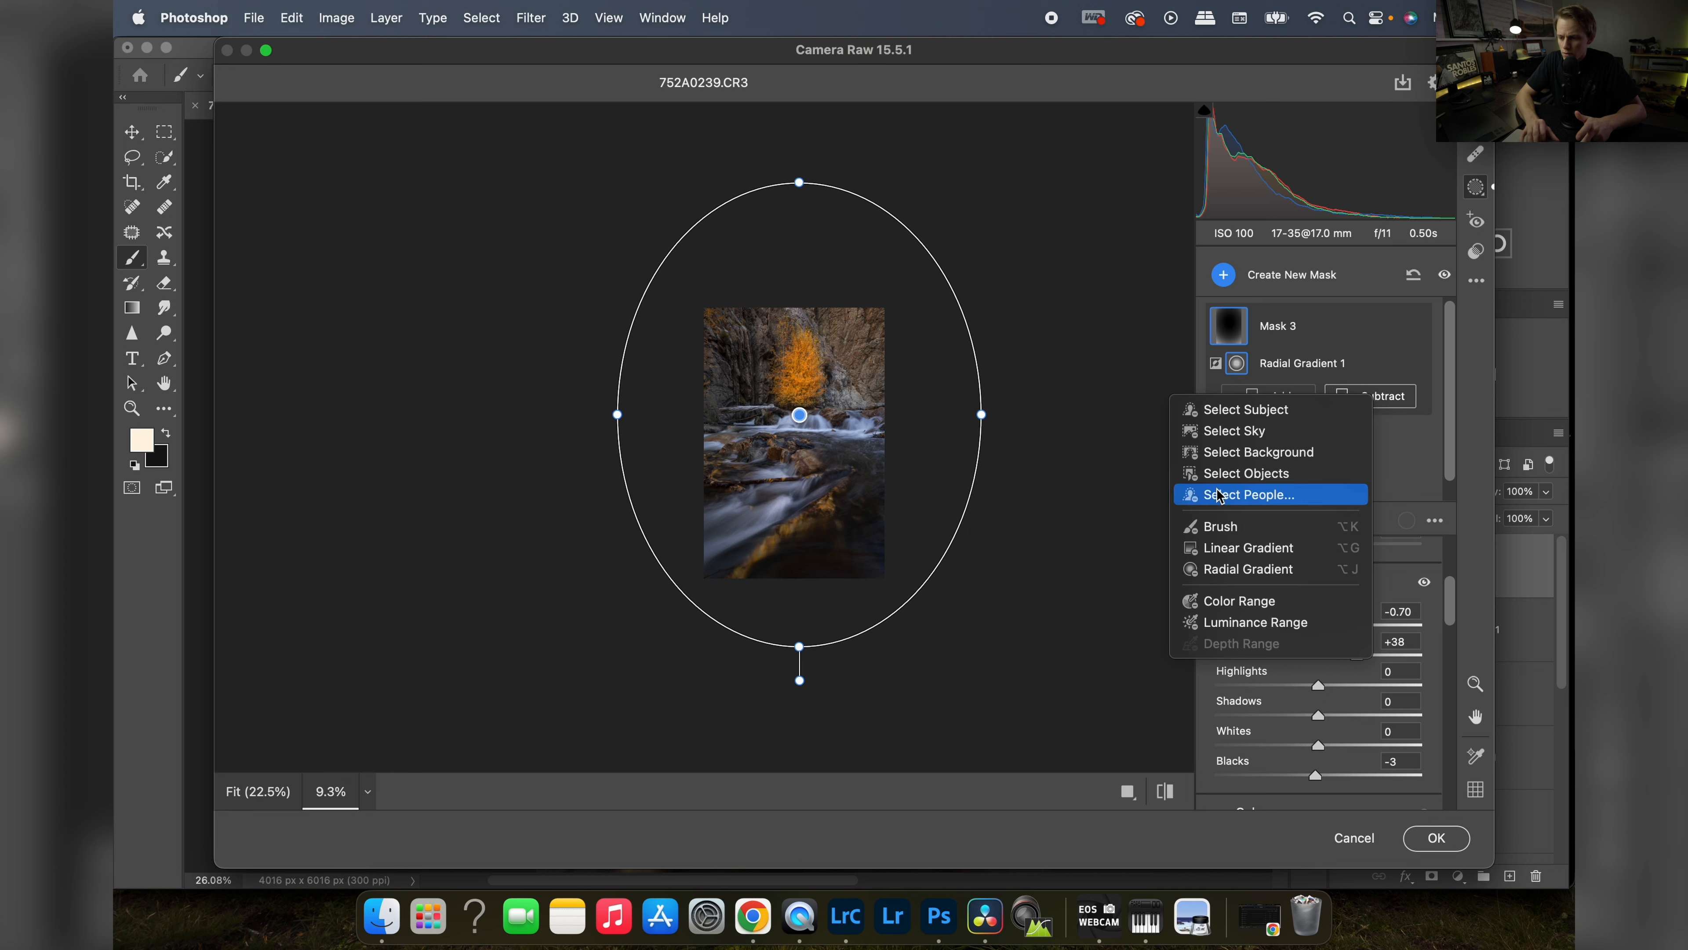
click(1238, 536)
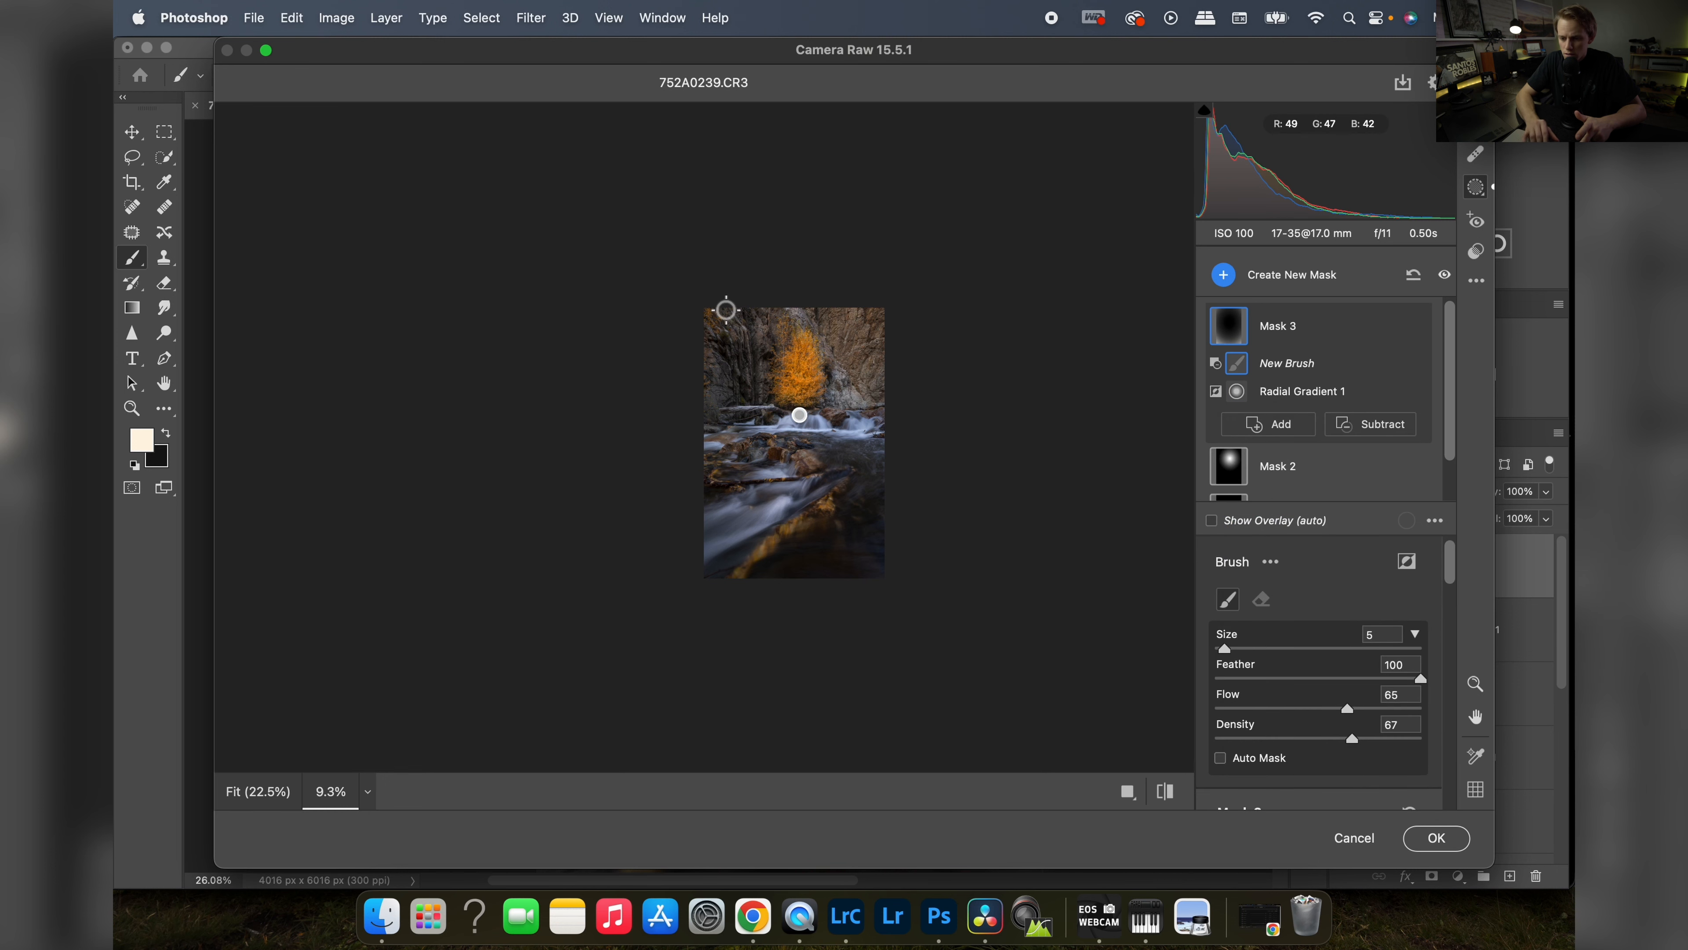
scroll(726, 339, up, 5)
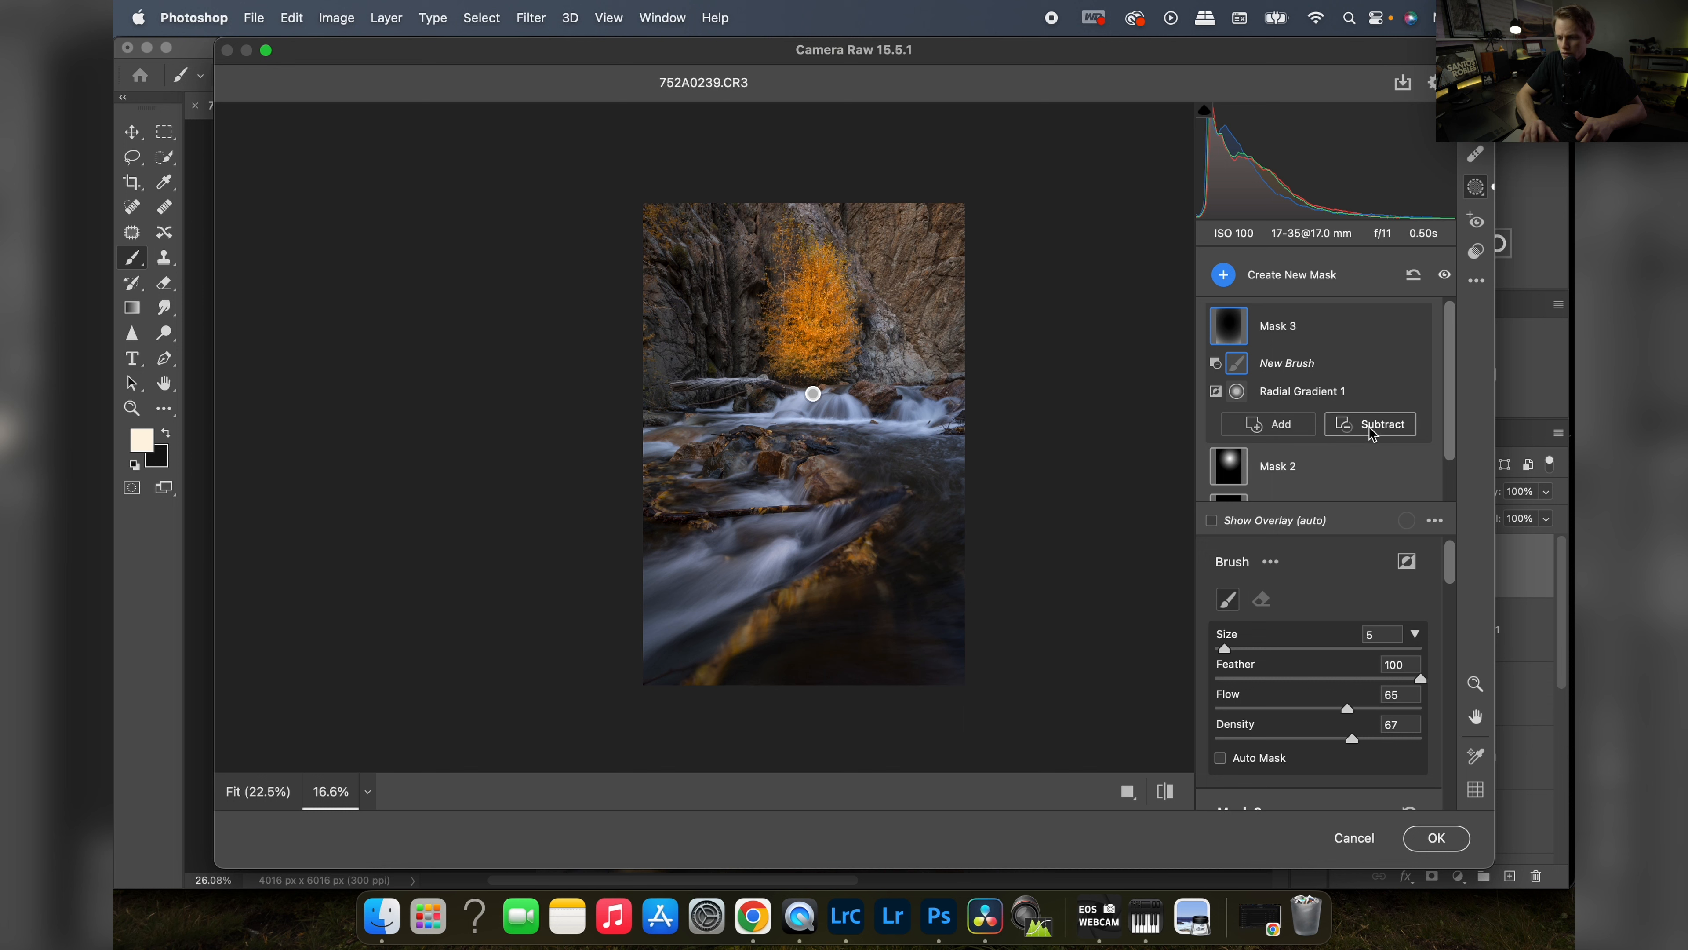
scroll(1368, 583, down, 1)
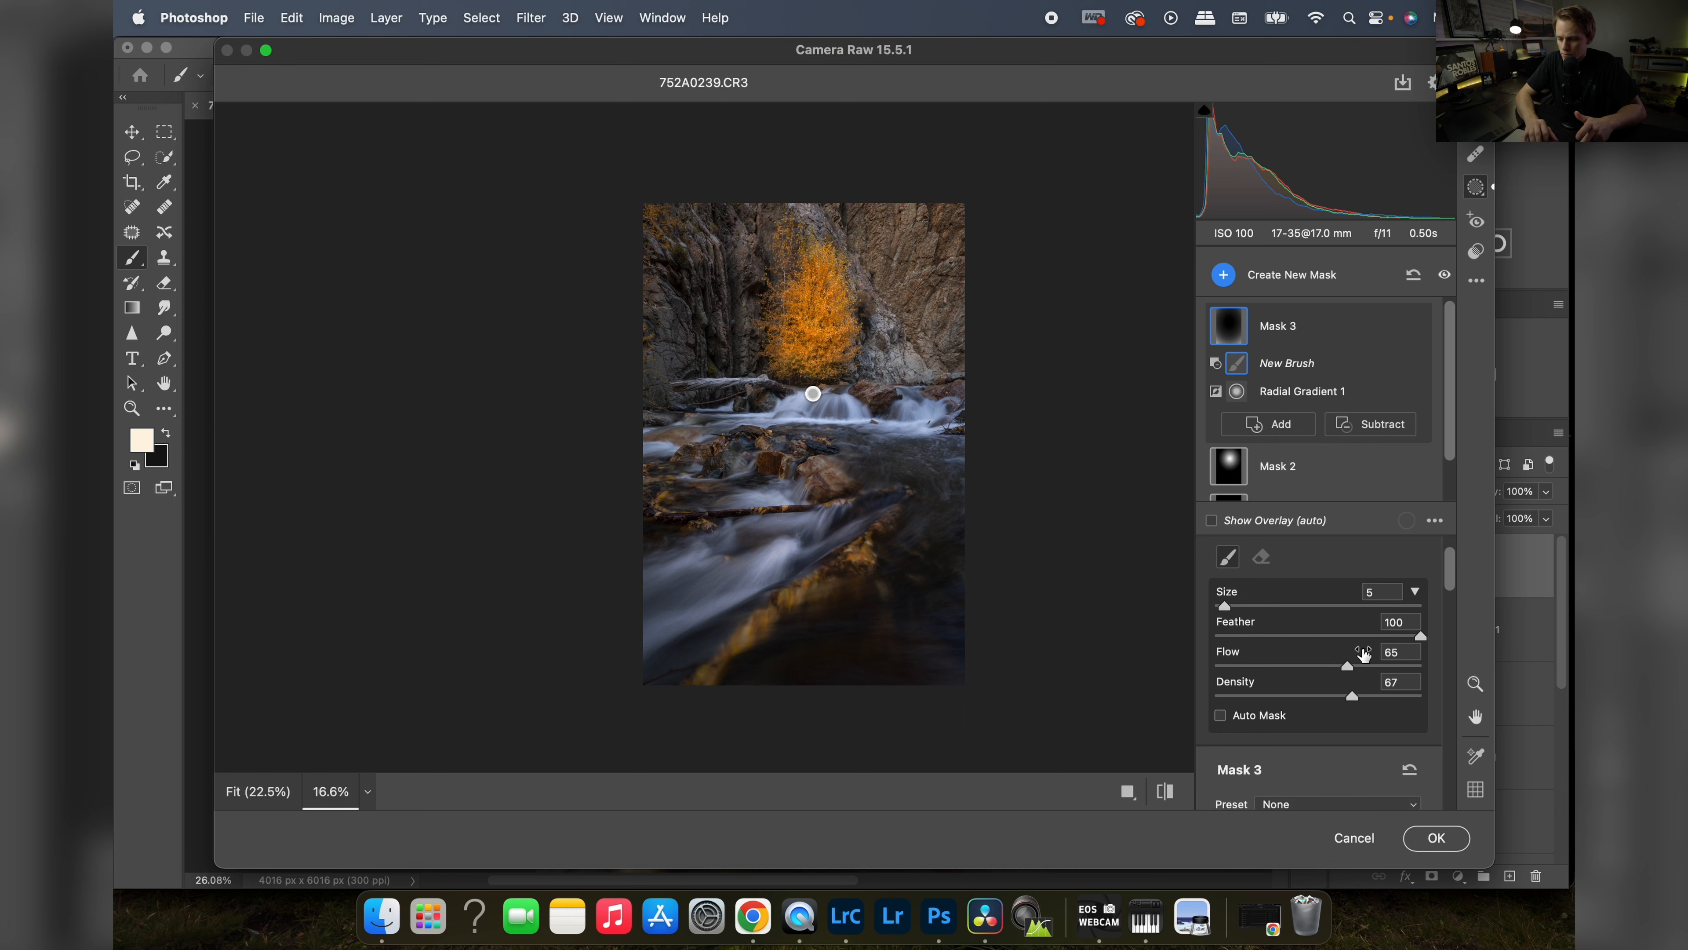
drag(1224, 606, 1272, 604)
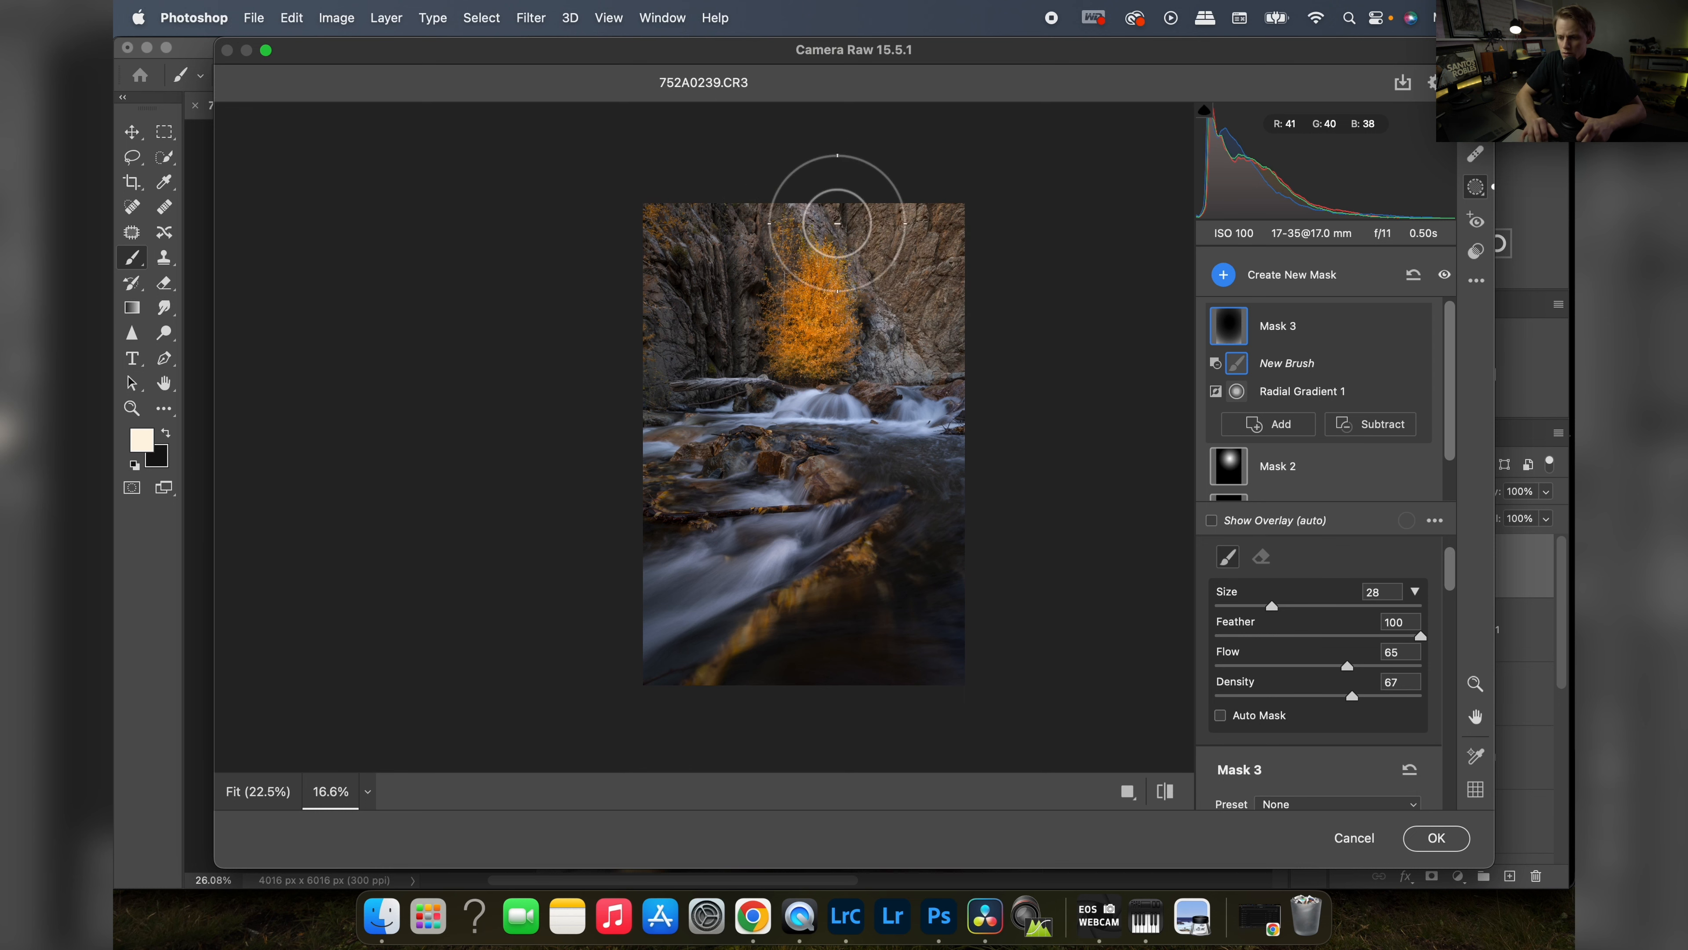
mouse_move(618, 277)
mouse_down()
mouse_move(738, 248)
mouse_move(677, 308)
mouse_up()
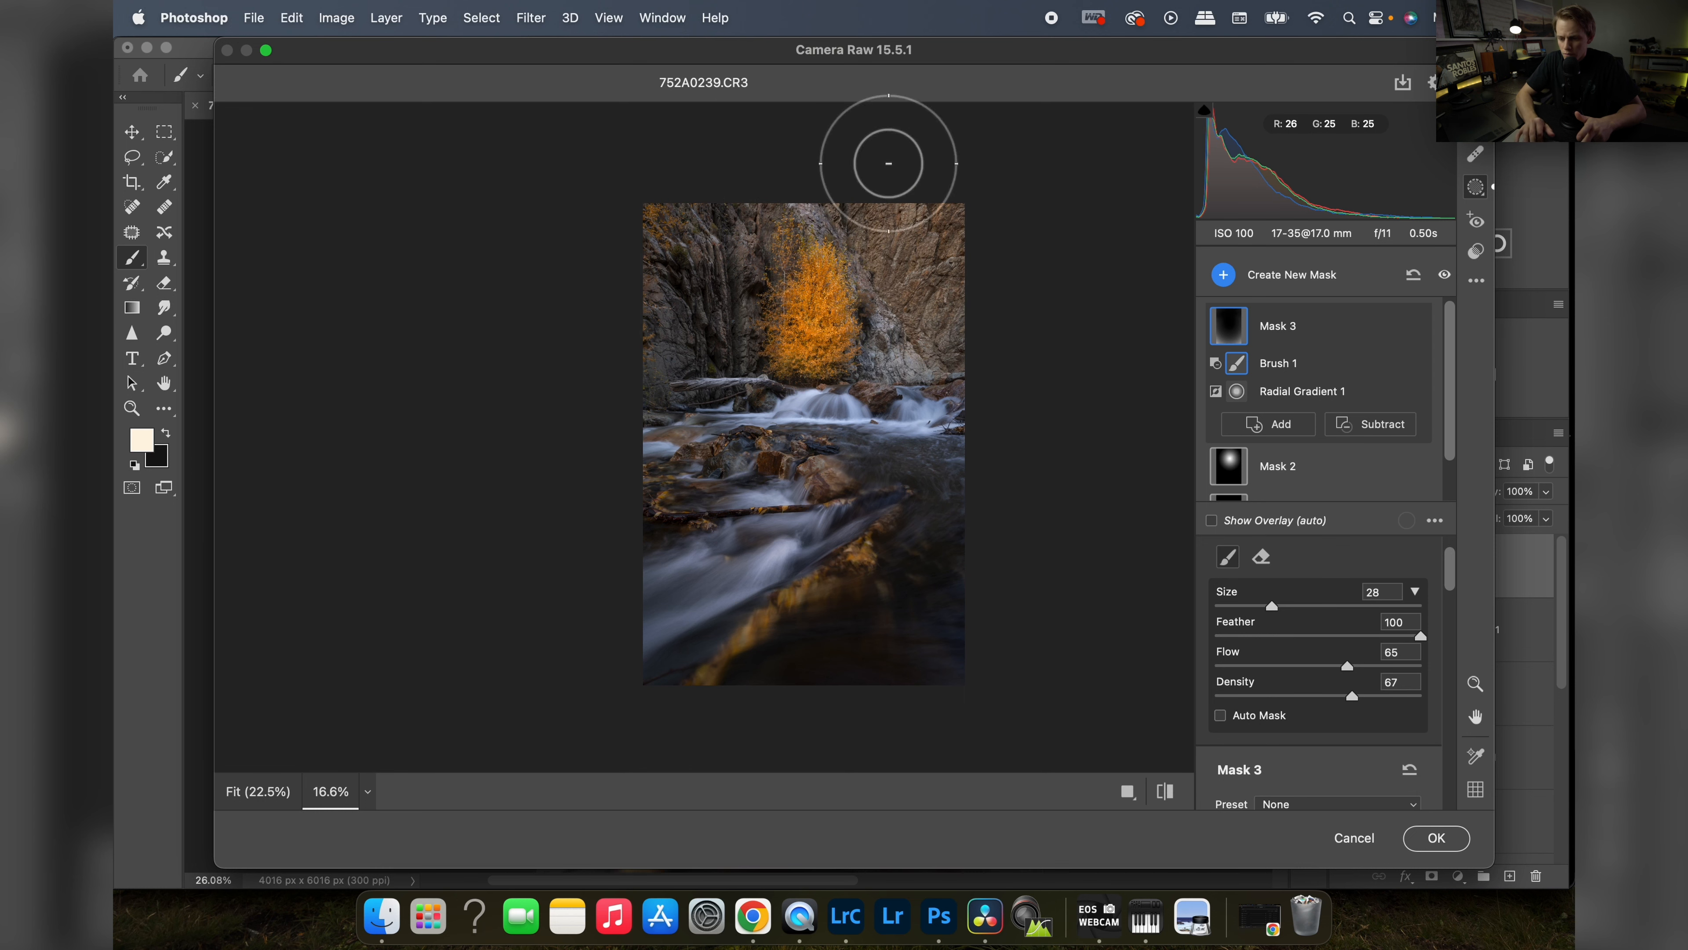
scroll(912, 473, up, 1)
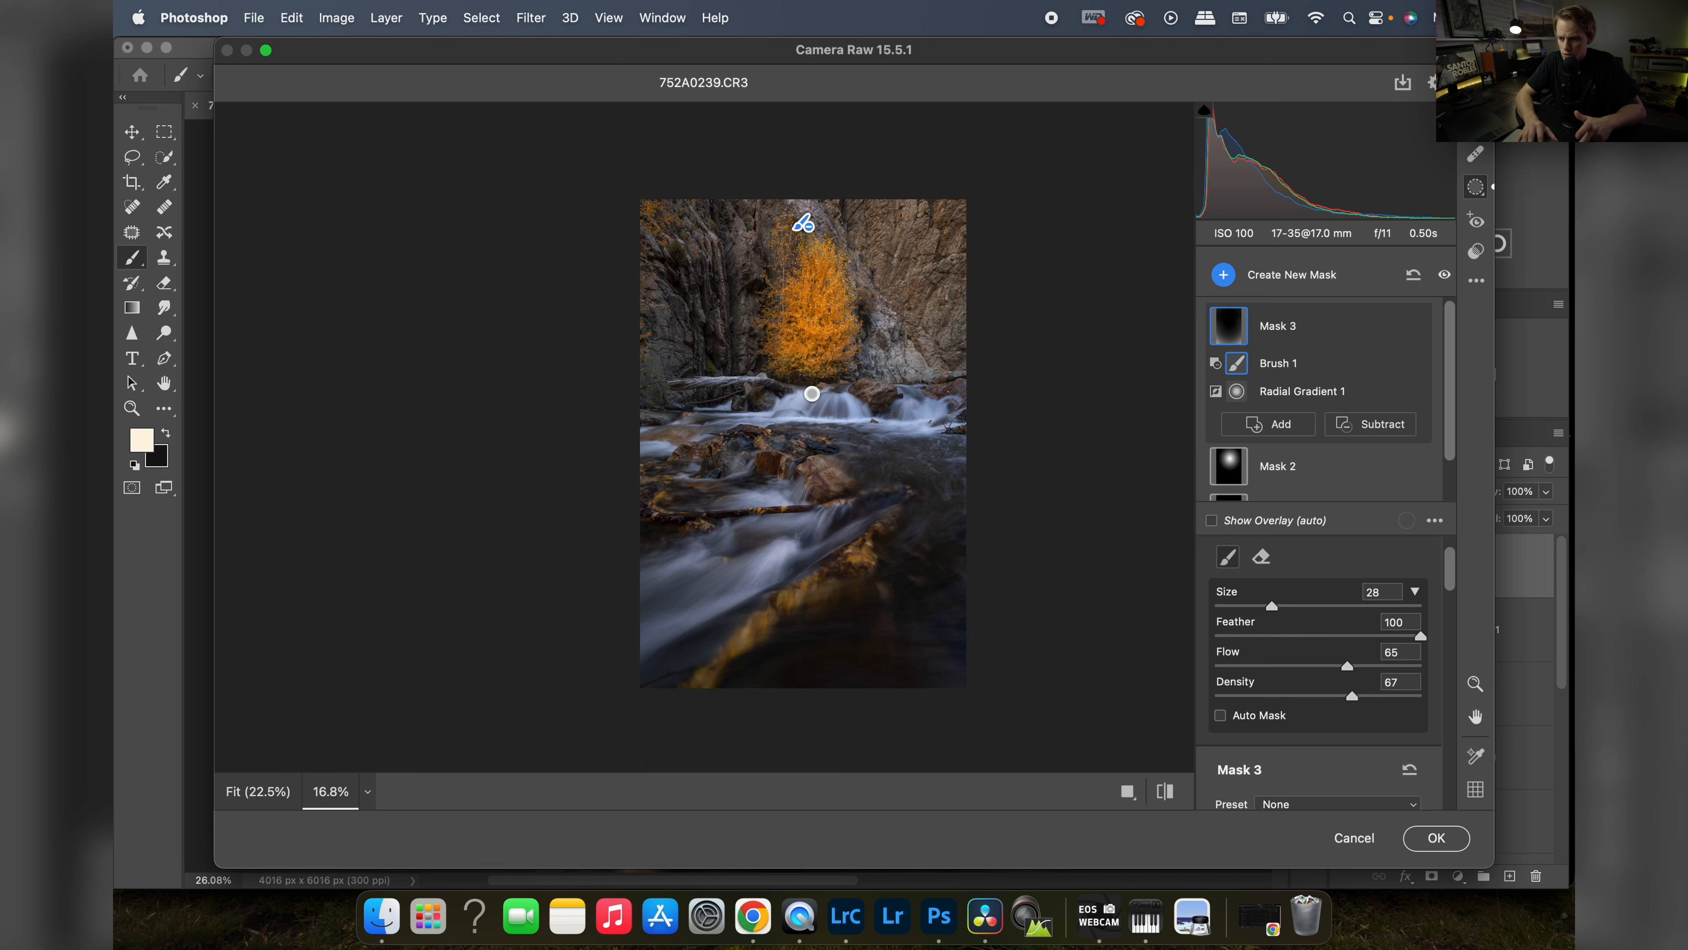
click(1475, 121)
- Add a diagonal linear gradient mask over the cliff in the photo's upper-right corner, fading toward the orange tree
click(1476, 188)
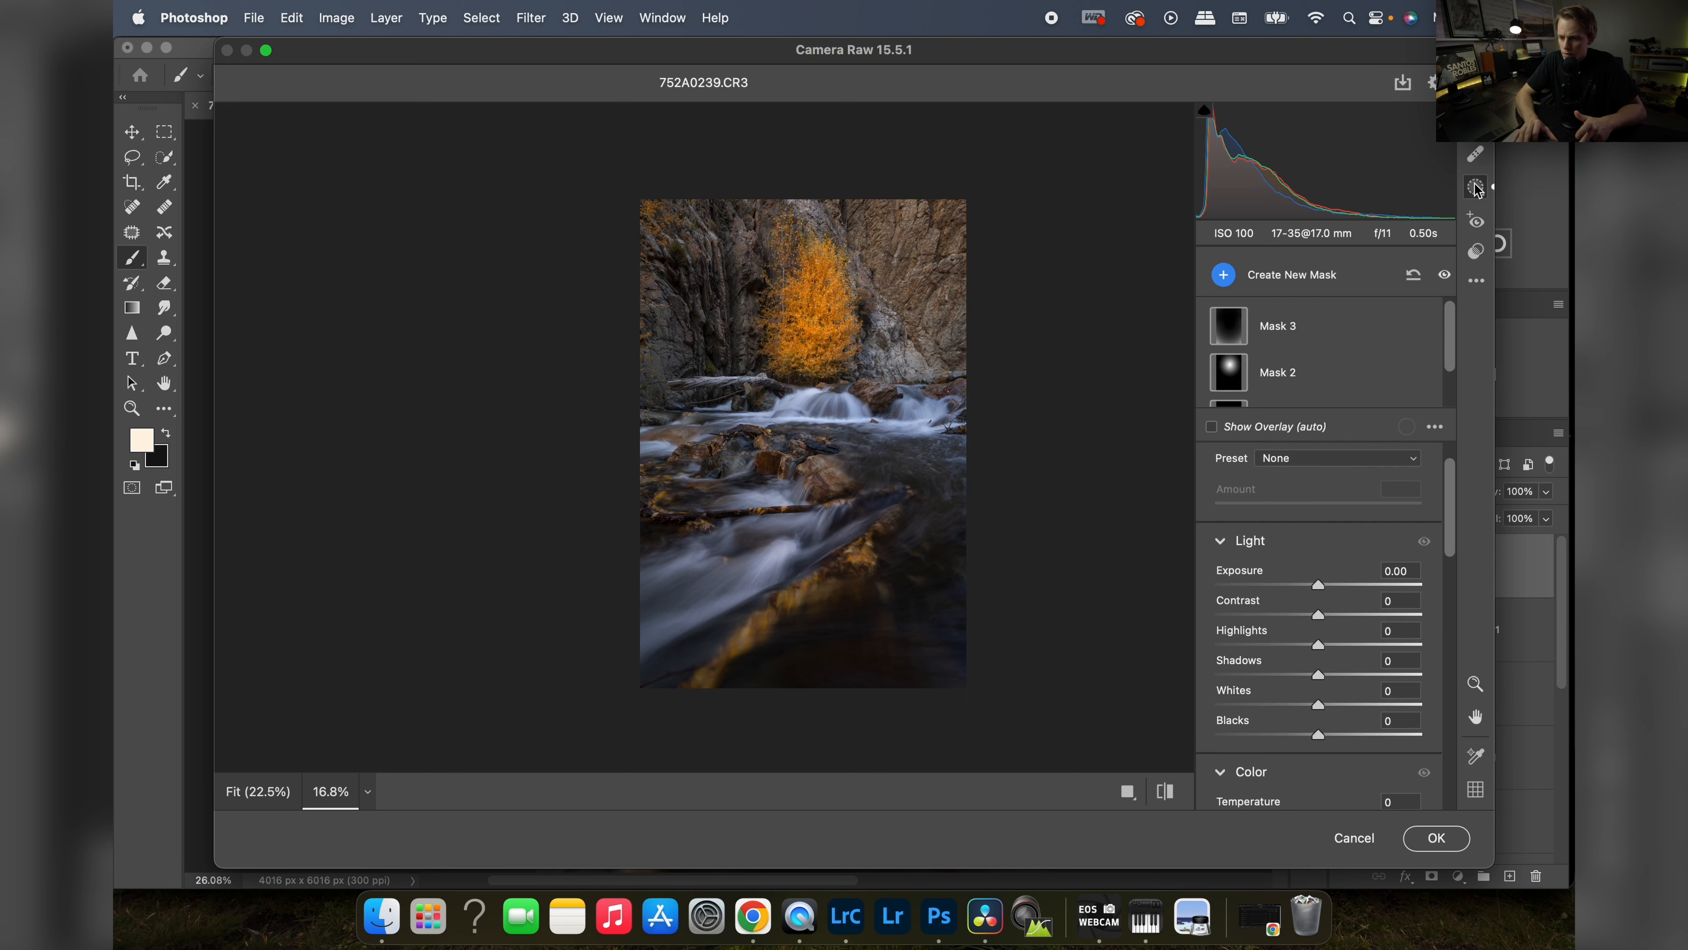
click(1223, 273)
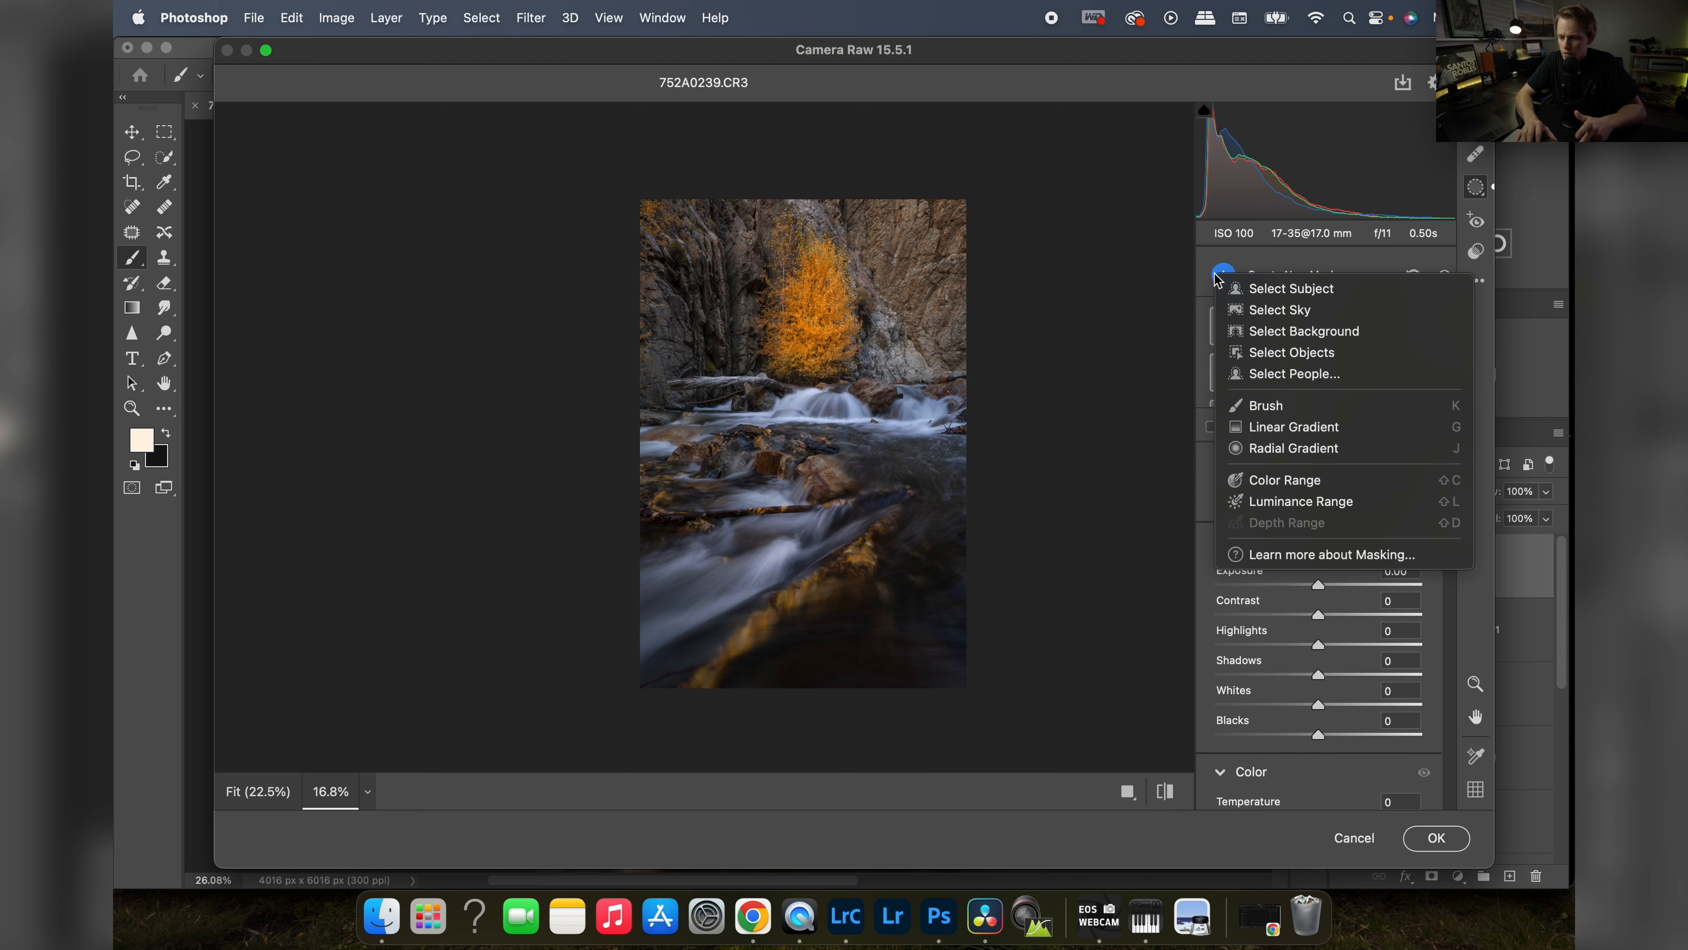
click(1274, 426)
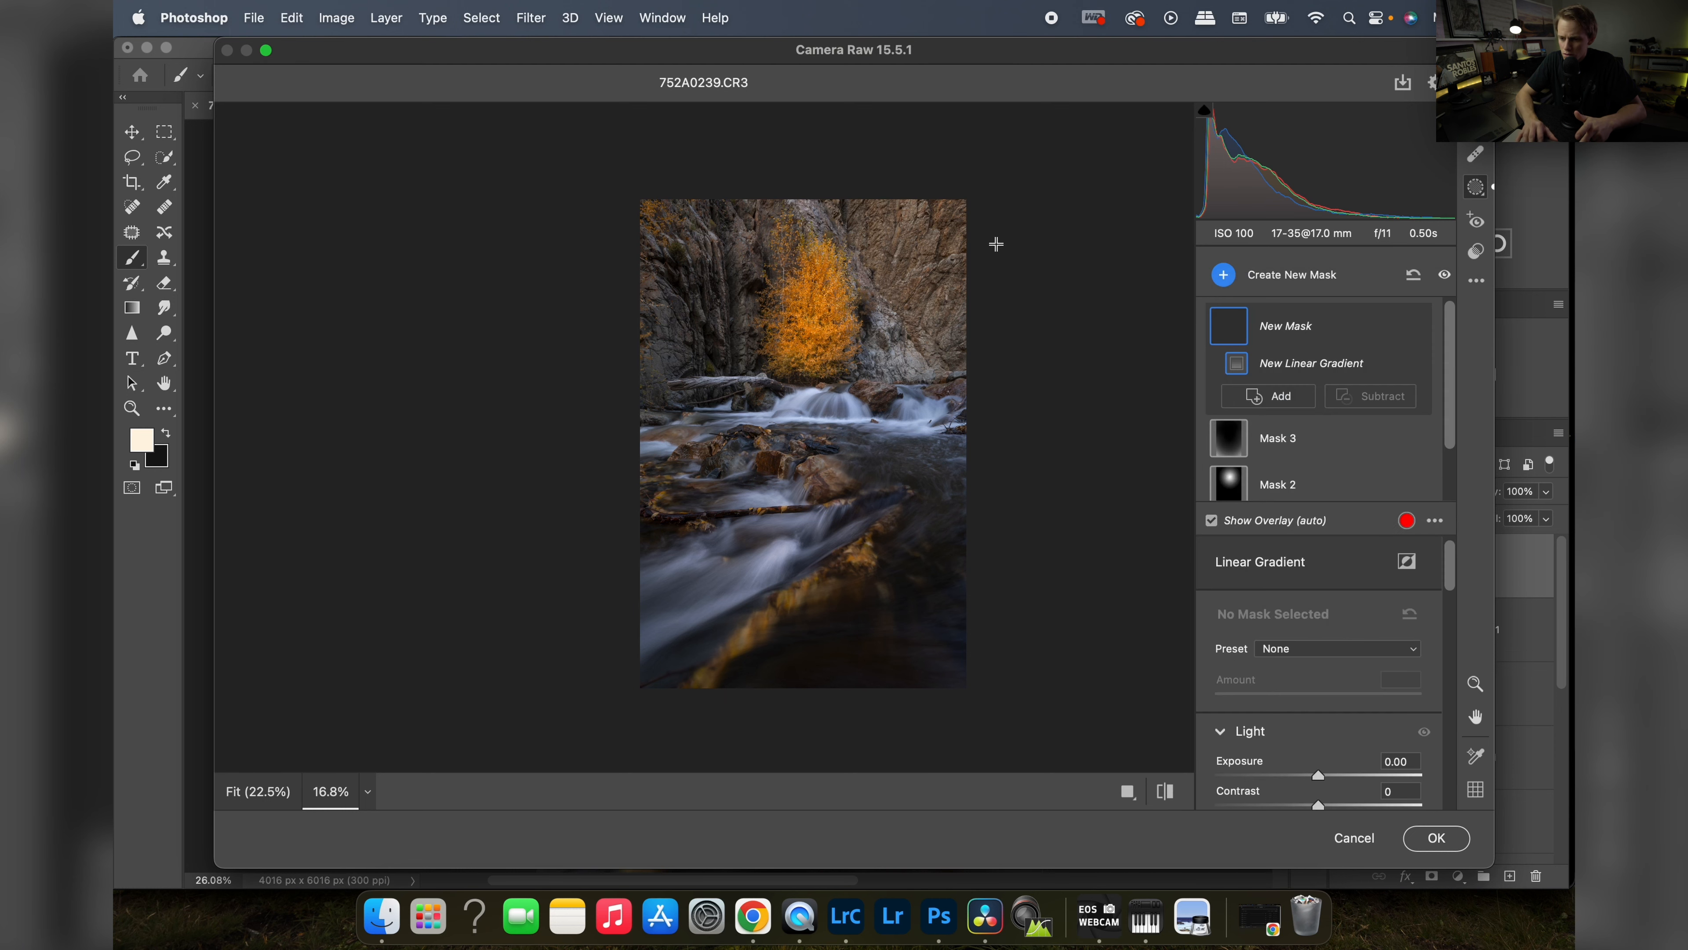
drag(977, 219, 862, 306)
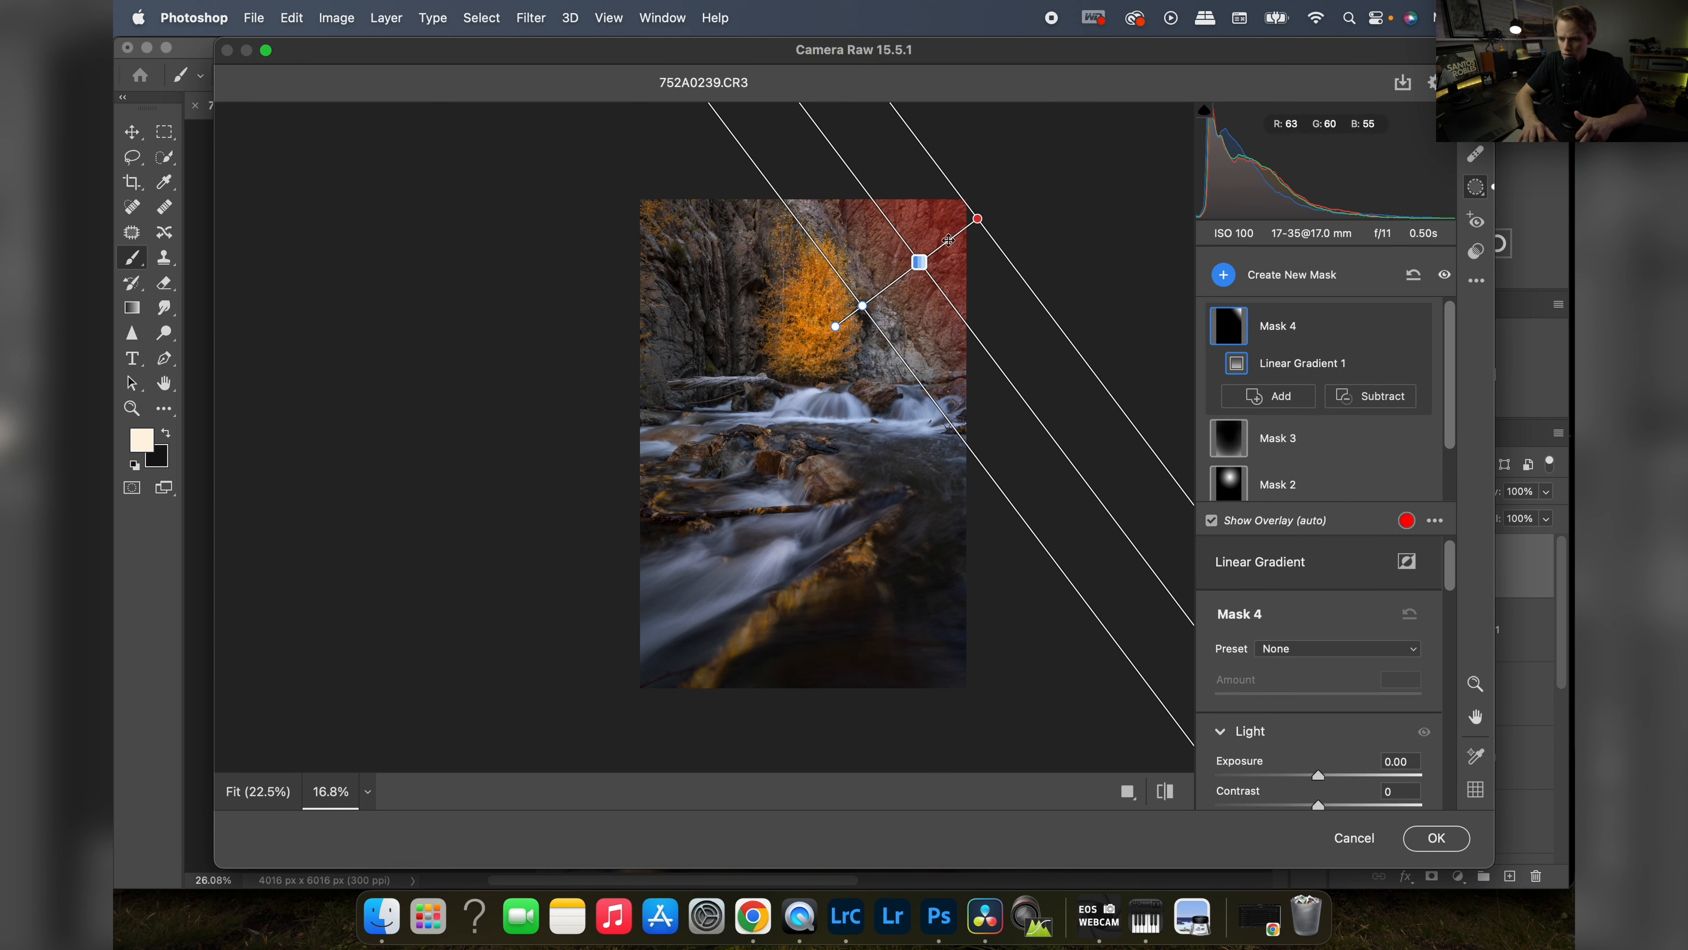
drag(977, 219, 982, 219)
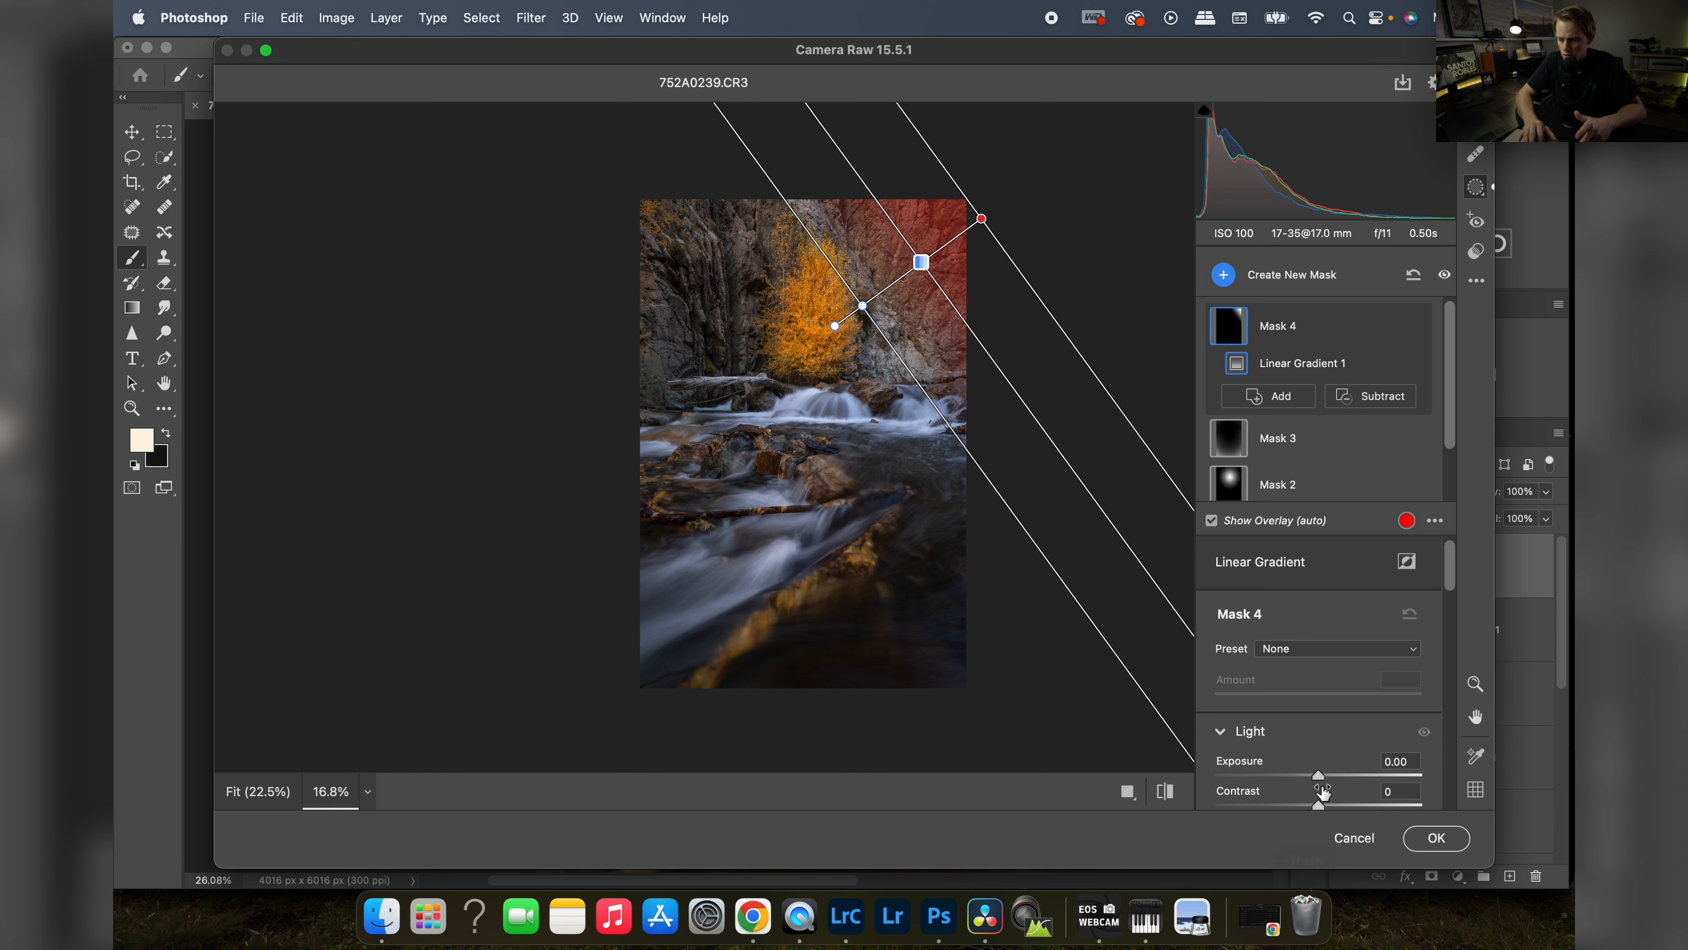
- Shorten and shift the upper-right cliff gradient inward, and set its Exposure to -0.30
drag(1318, 775, 1313, 776)
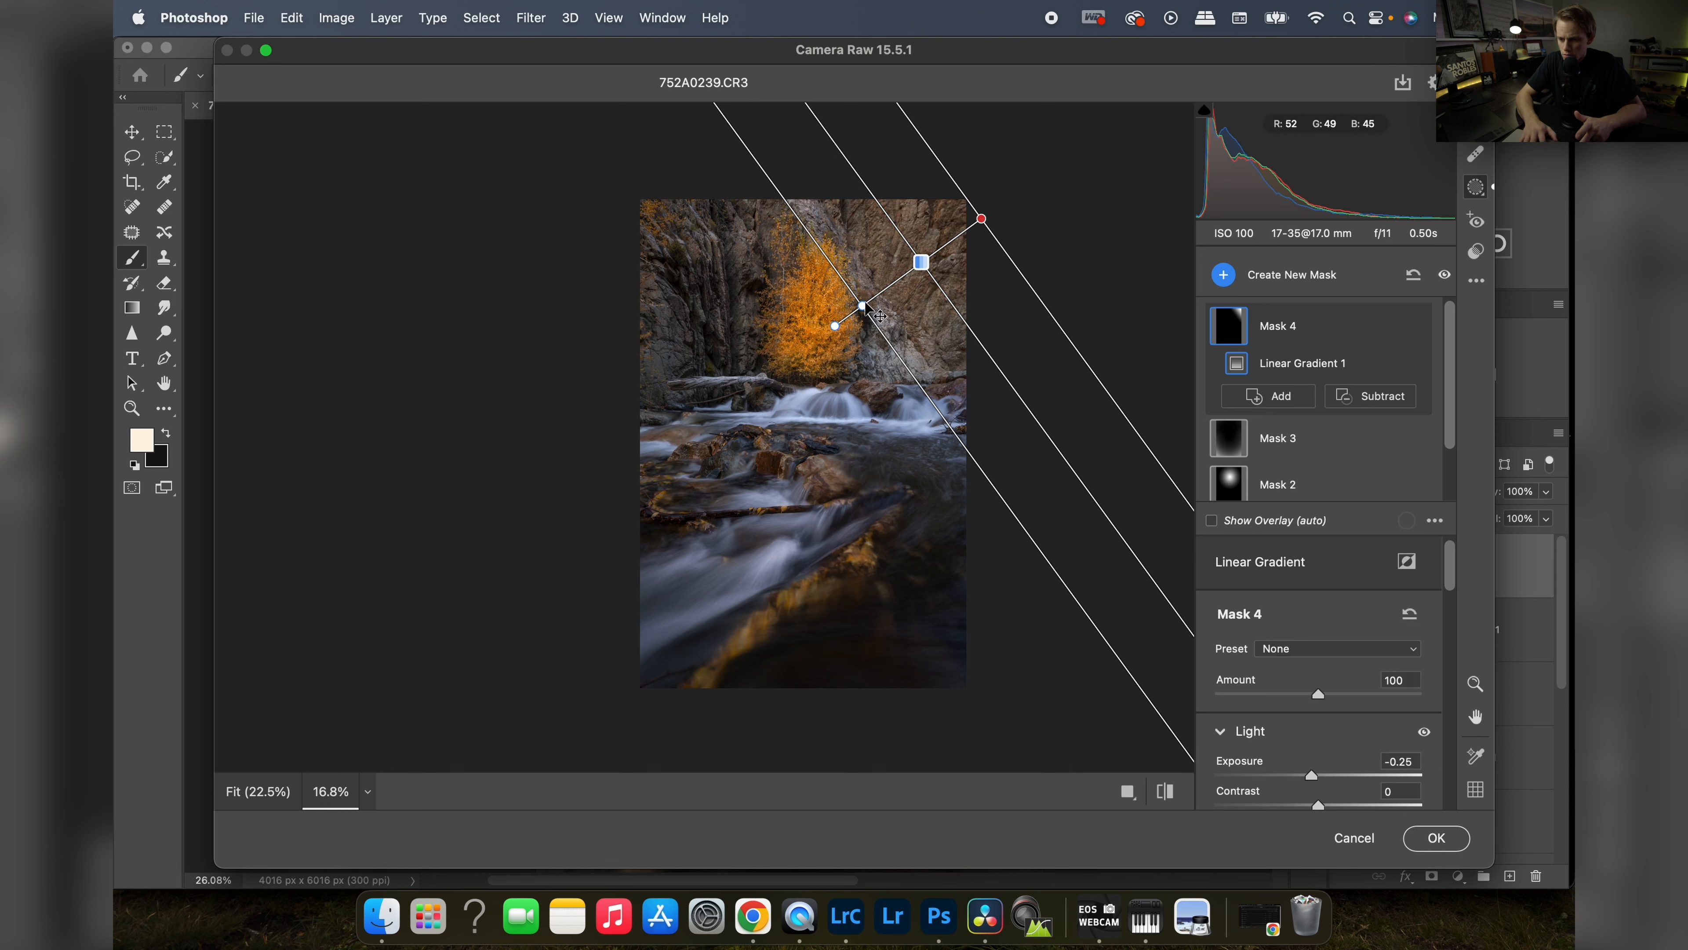
mouse_move(862, 305)
mouse_down()
mouse_move(880, 290)
mouse_move(838, 314)
mouse_move(869, 289)
mouse_up()
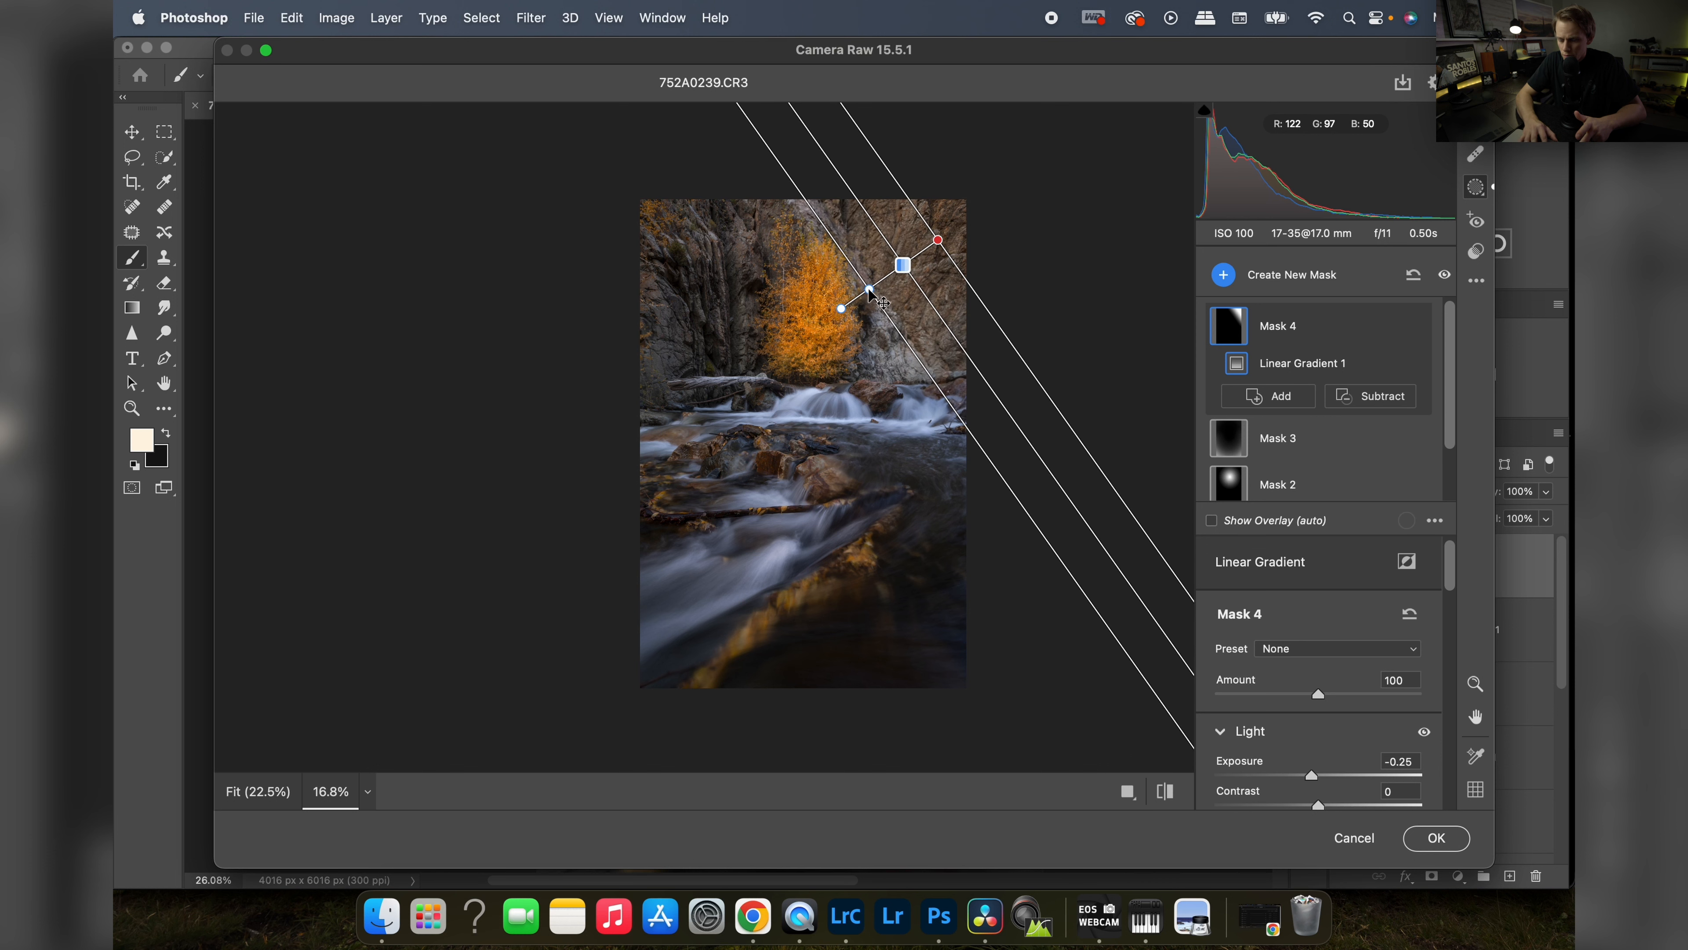
scroll(1331, 669, down, 2)
scroll(1329, 662, down, 1)
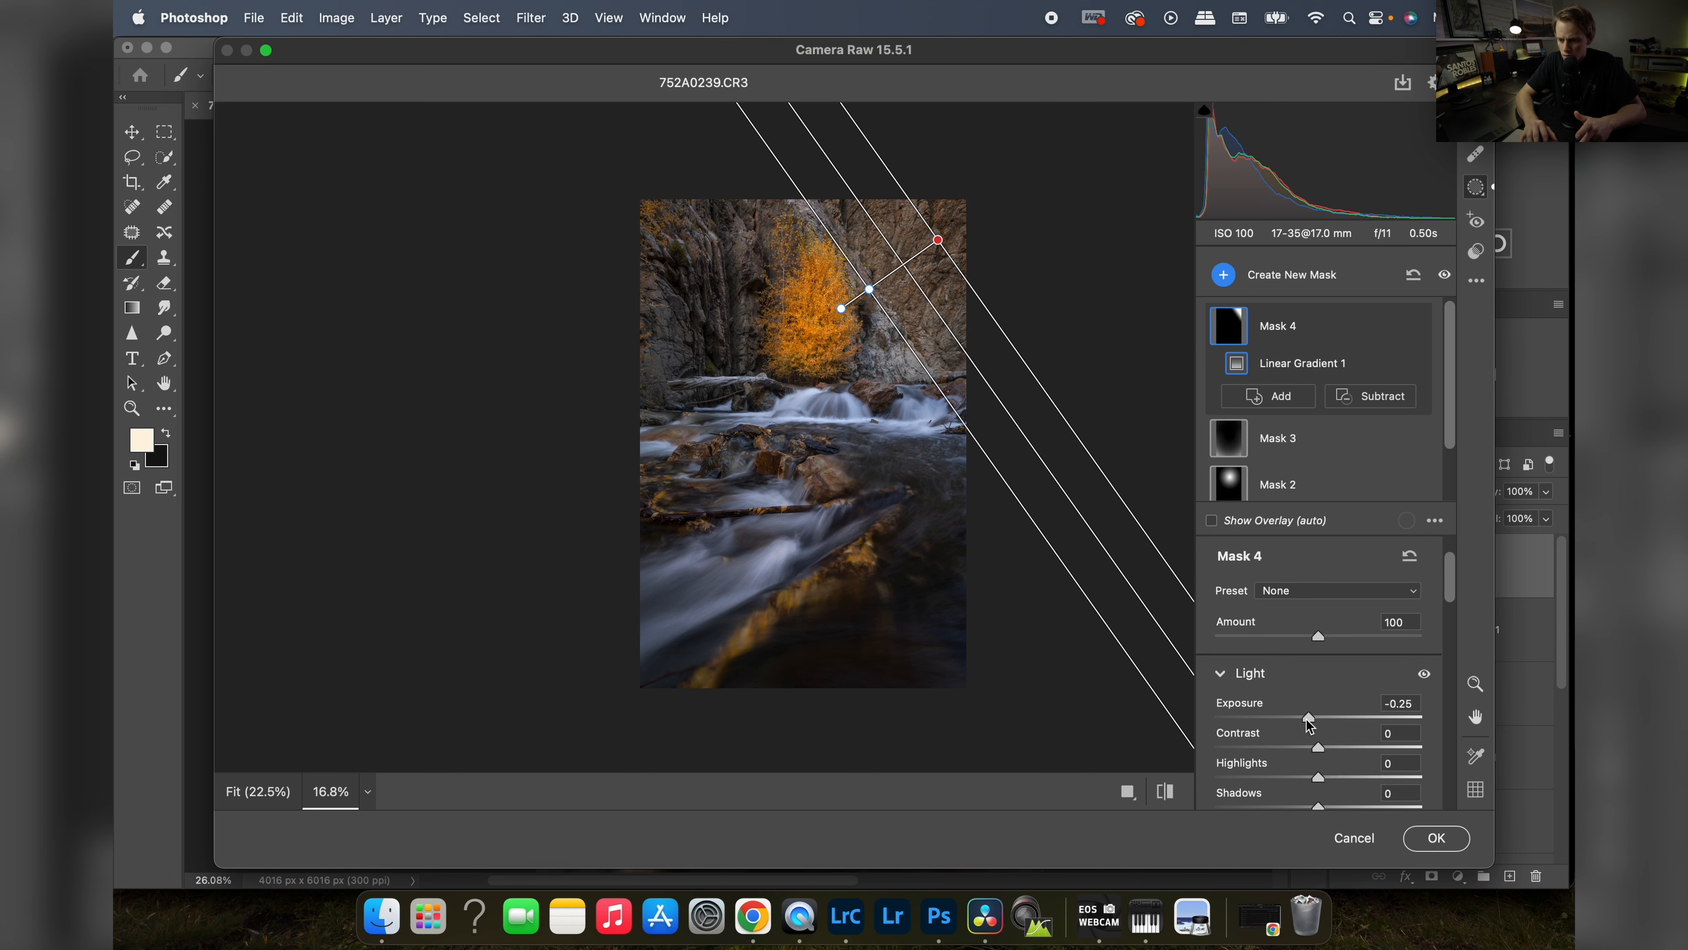
drag(1308, 721, 1309, 721)
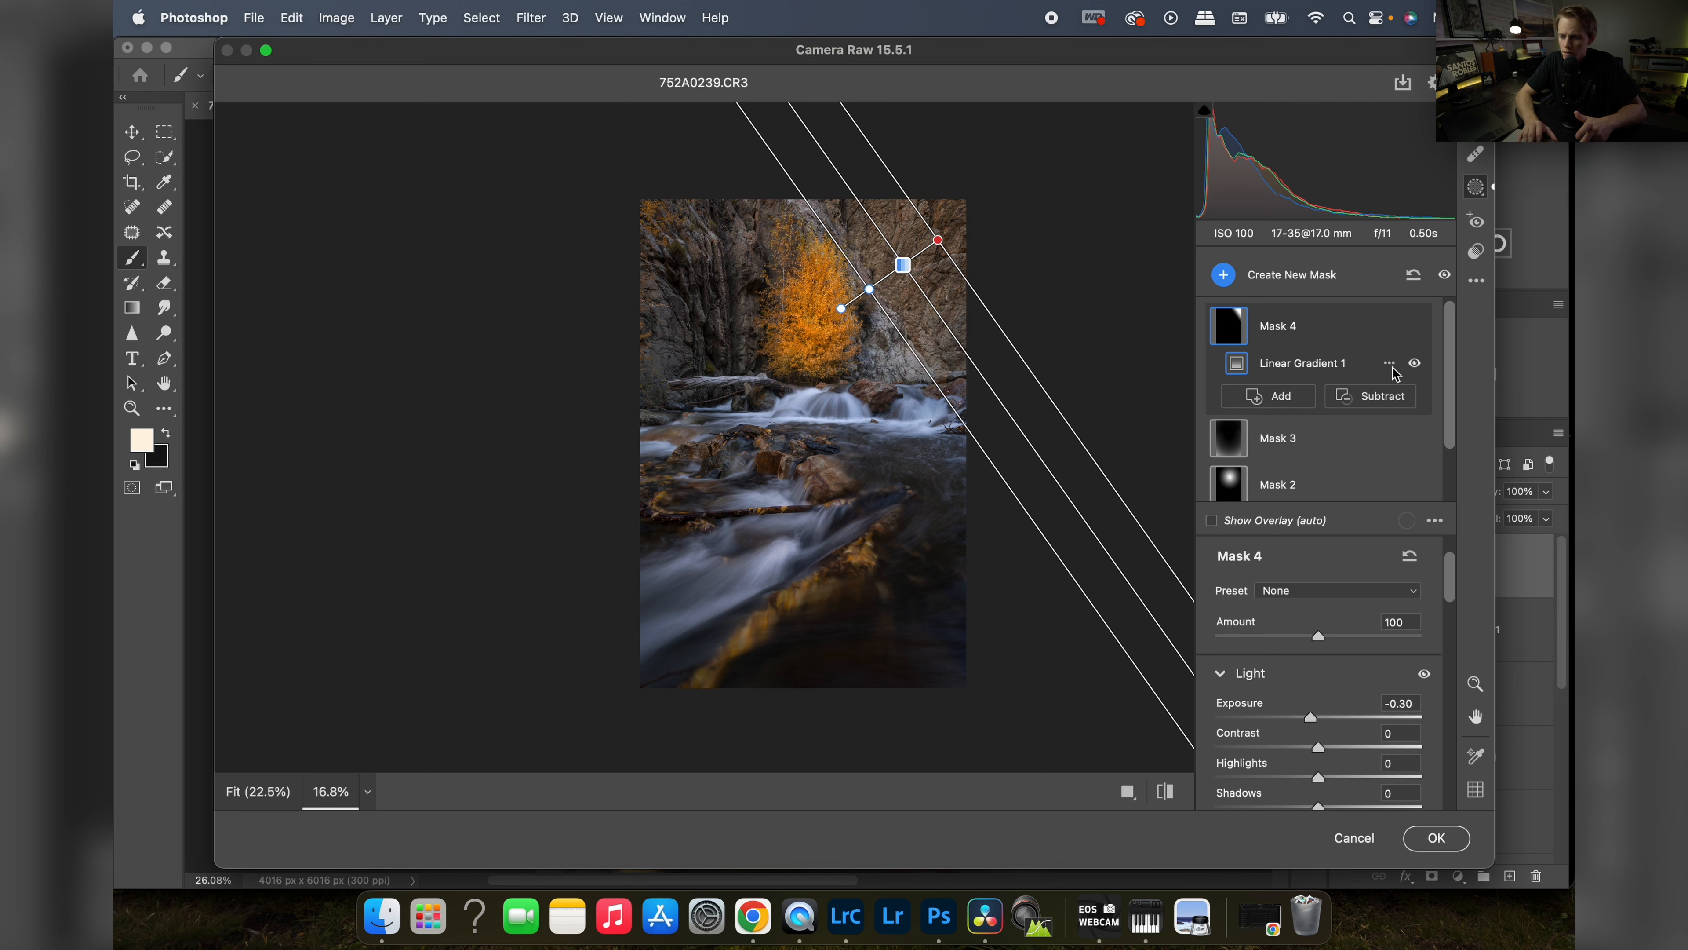
click(1475, 121)
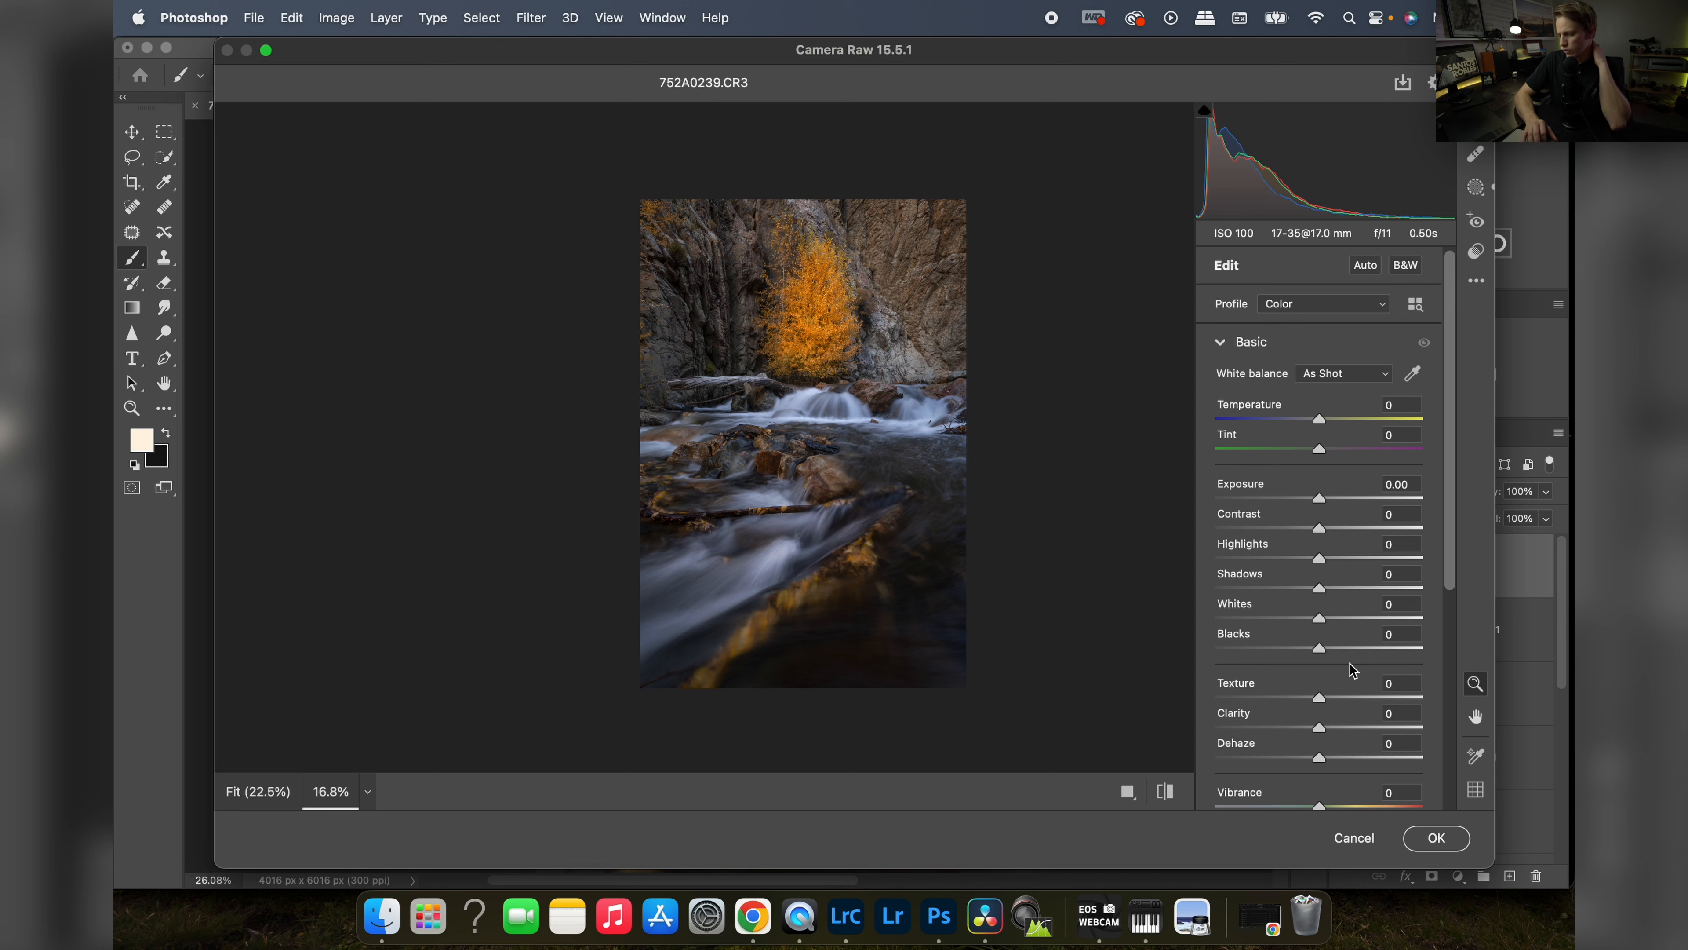
scroll(1326, 628, down, 5)
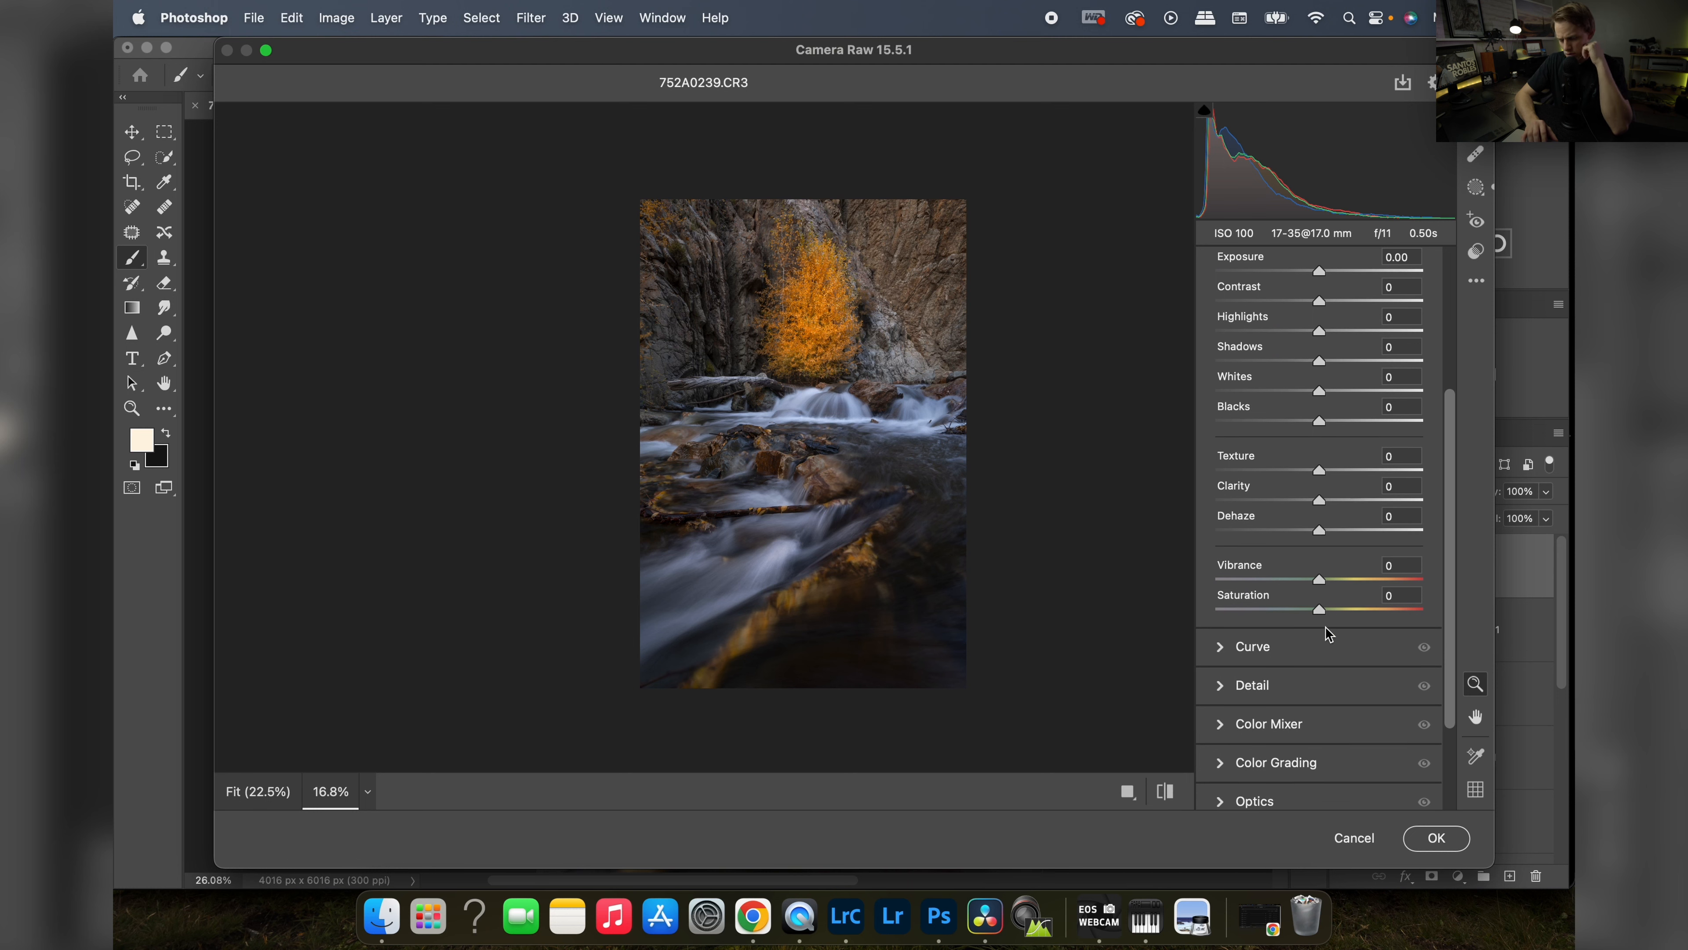
- Add a horizontal linear gradient mask over the foreground stream, fading out upward at the waterfall
click(1476, 187)
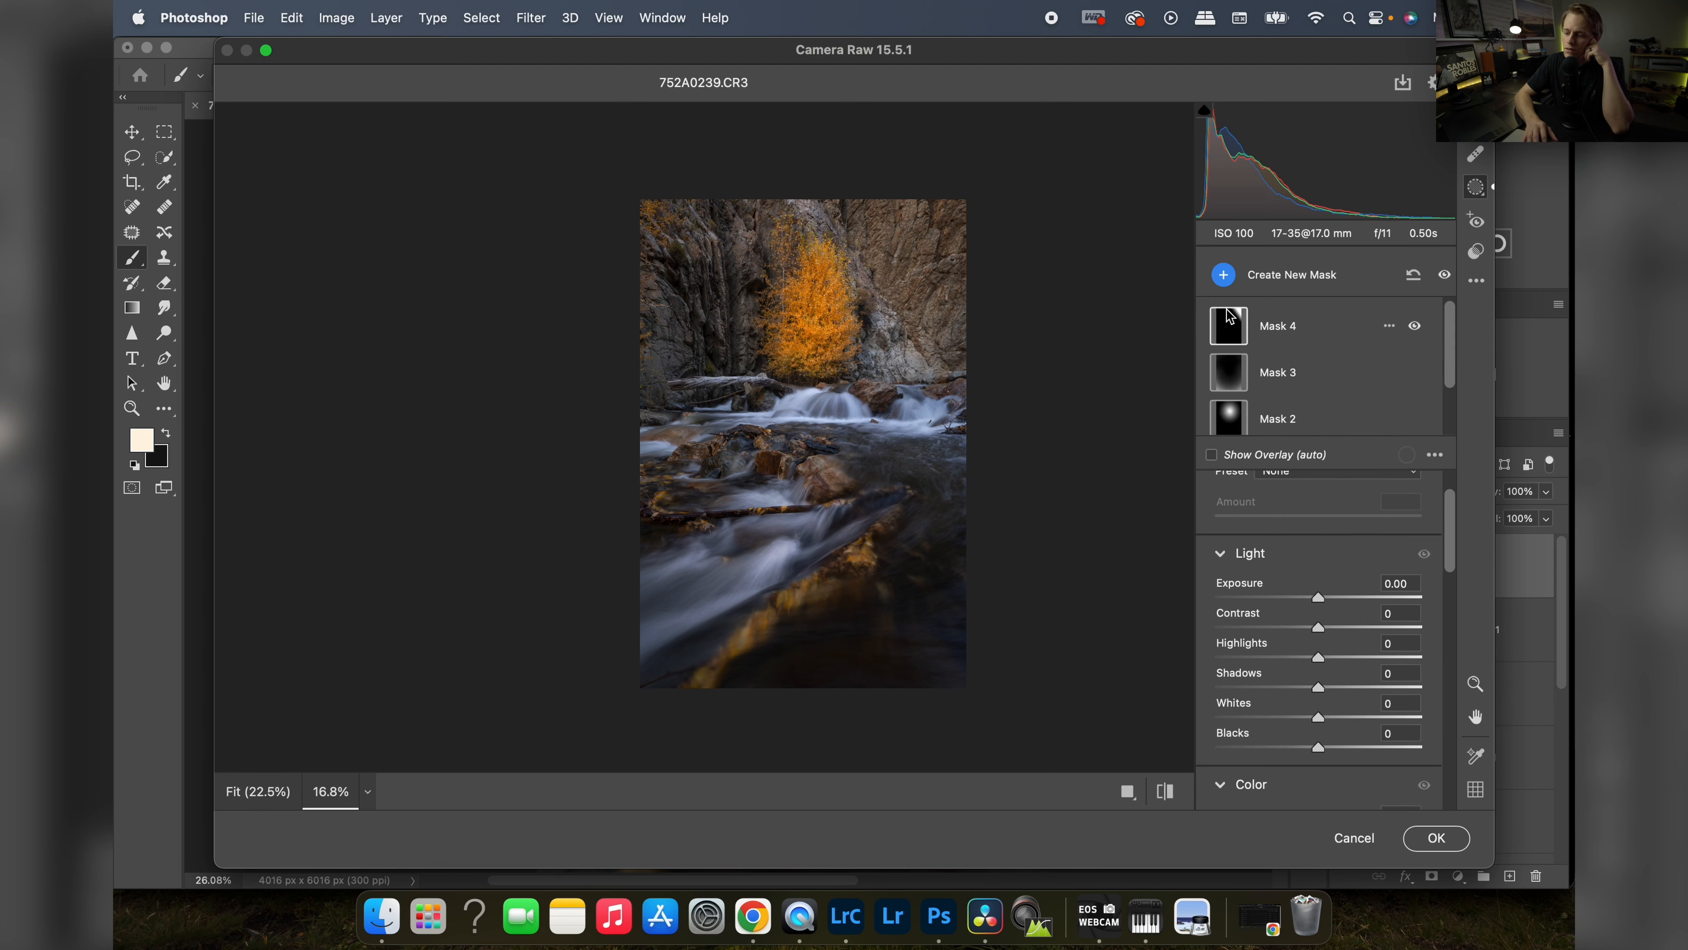
click(1224, 273)
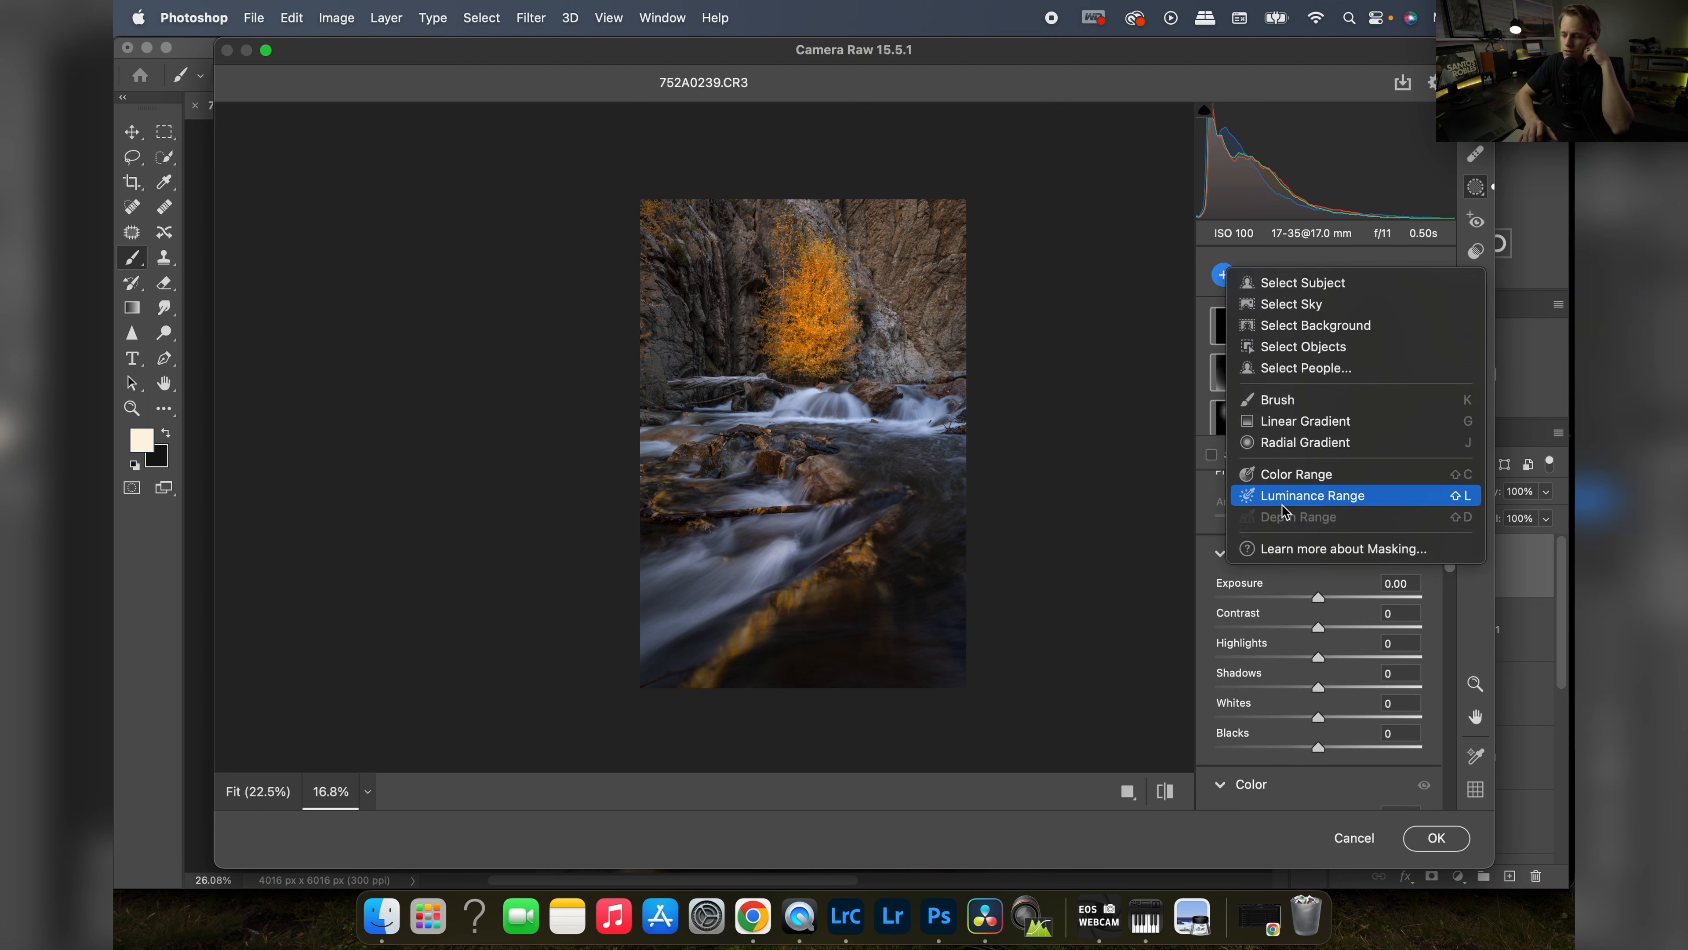
click(1295, 432)
mouse_move(801, 516)
mouse_down()
mouse_move(804, 374)
mouse_move(798, 537)
mouse_up()
drag(930, 472, 931, 474)
scroll(1321, 726, down, 3)
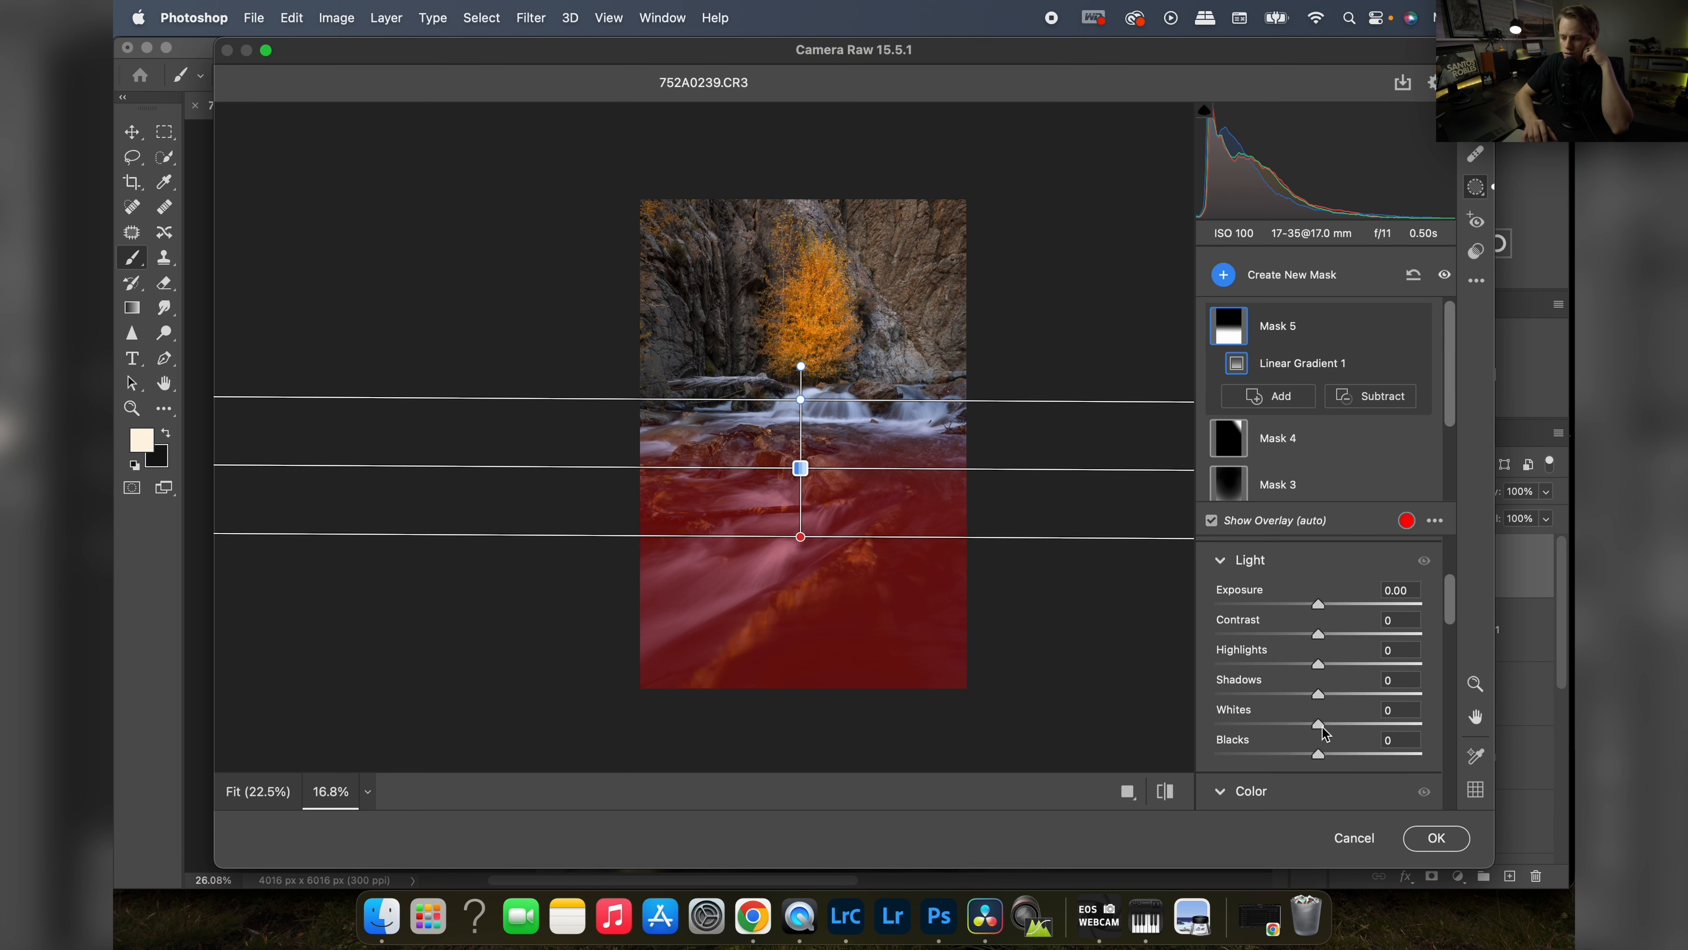
- Set the foreground stream gradient mask's Clarity to +21 and shift the gradient slightly upward over the waterfall
scroll(1321, 726, down, 10)
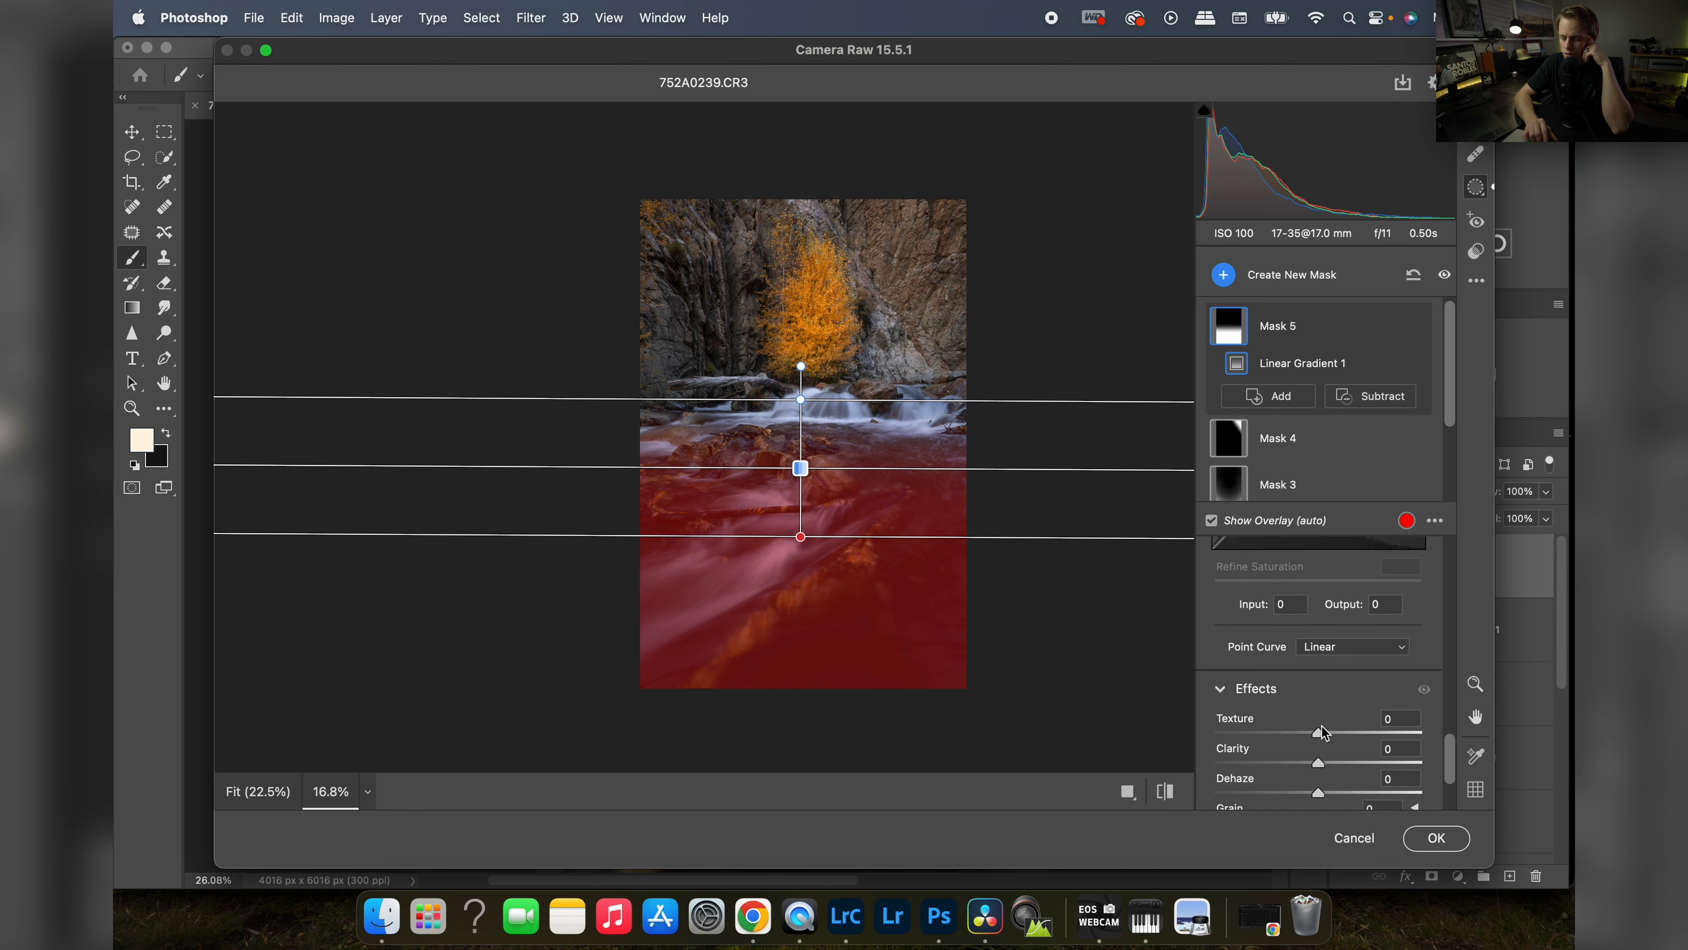
scroll(1321, 732, down, 1)
mouse_move(1318, 737)
mouse_down()
mouse_move(1356, 737)
mouse_move(1340, 738)
mouse_up()
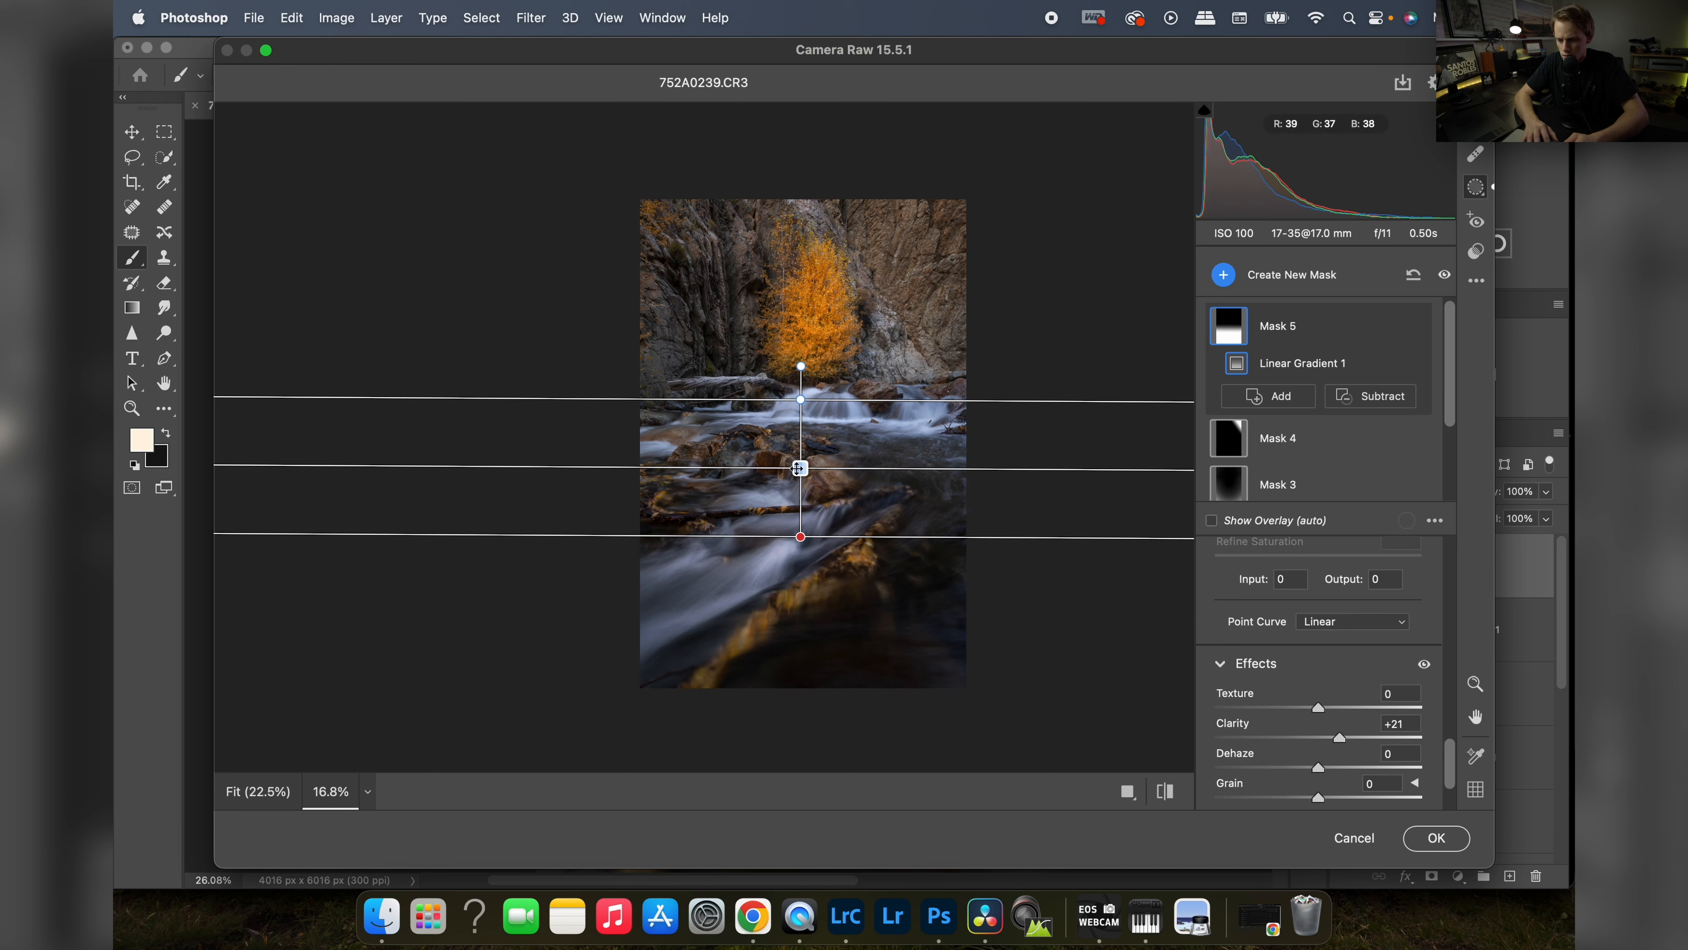
drag(797, 470, 814, 461)
drag(820, 528, 819, 528)
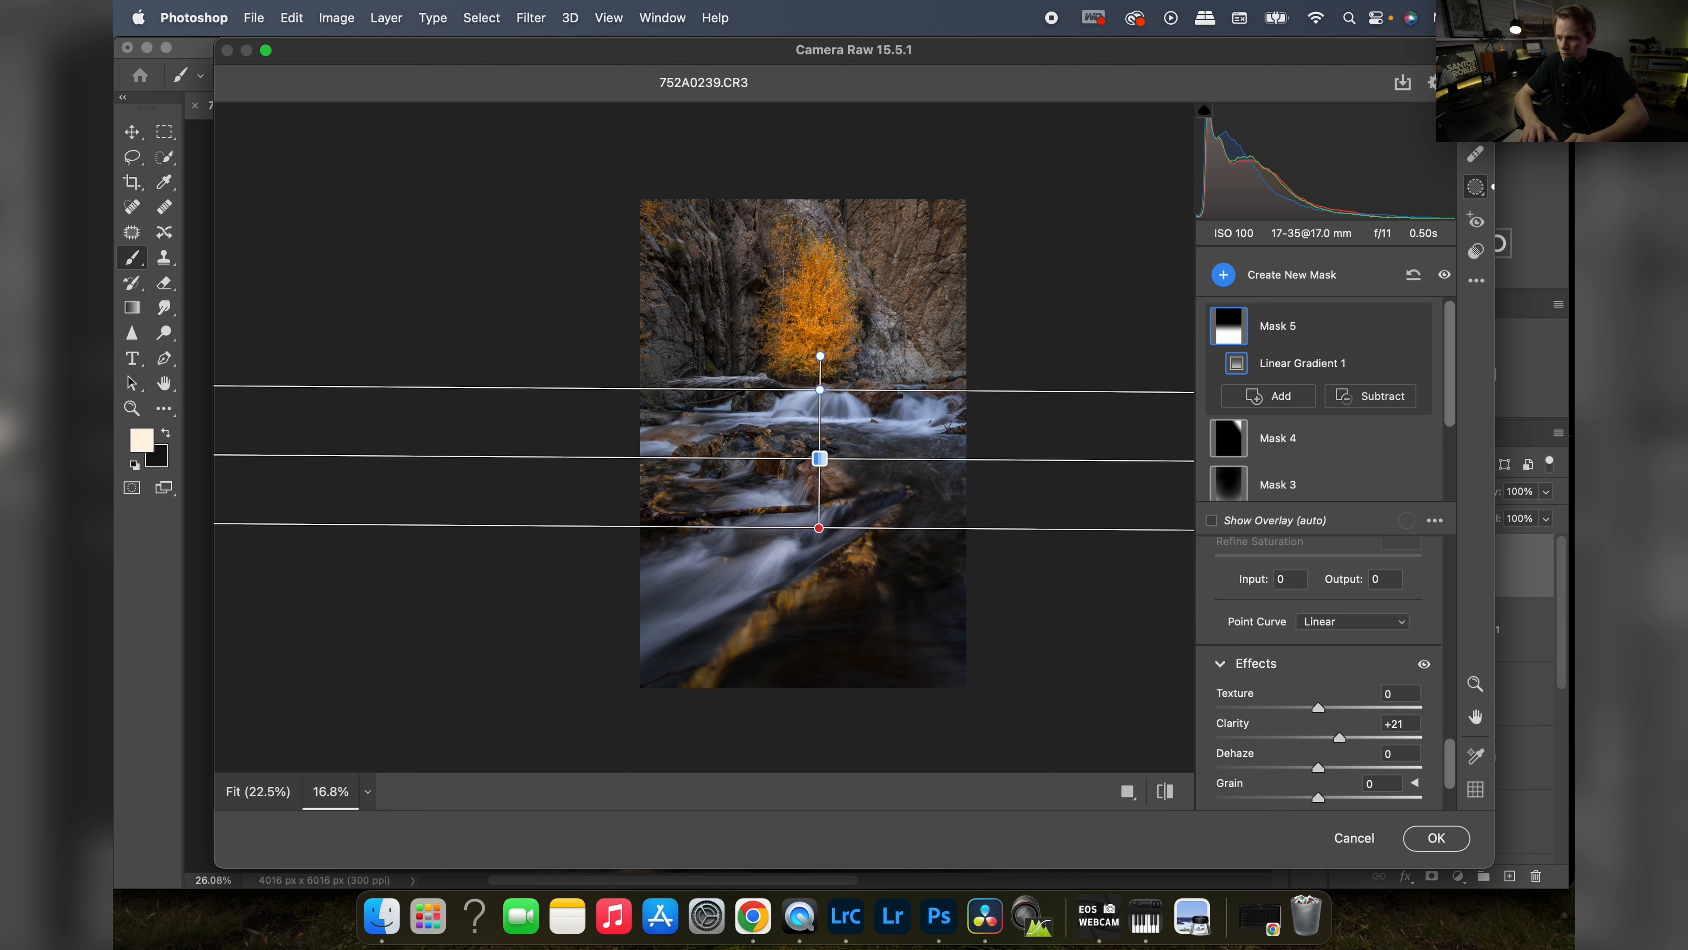
- Return to the global edits and set the Oranges saturation to +8 and luminance to +10 in the HSL Color Mixer
click(1475, 121)
scroll(1346, 394, up, 5)
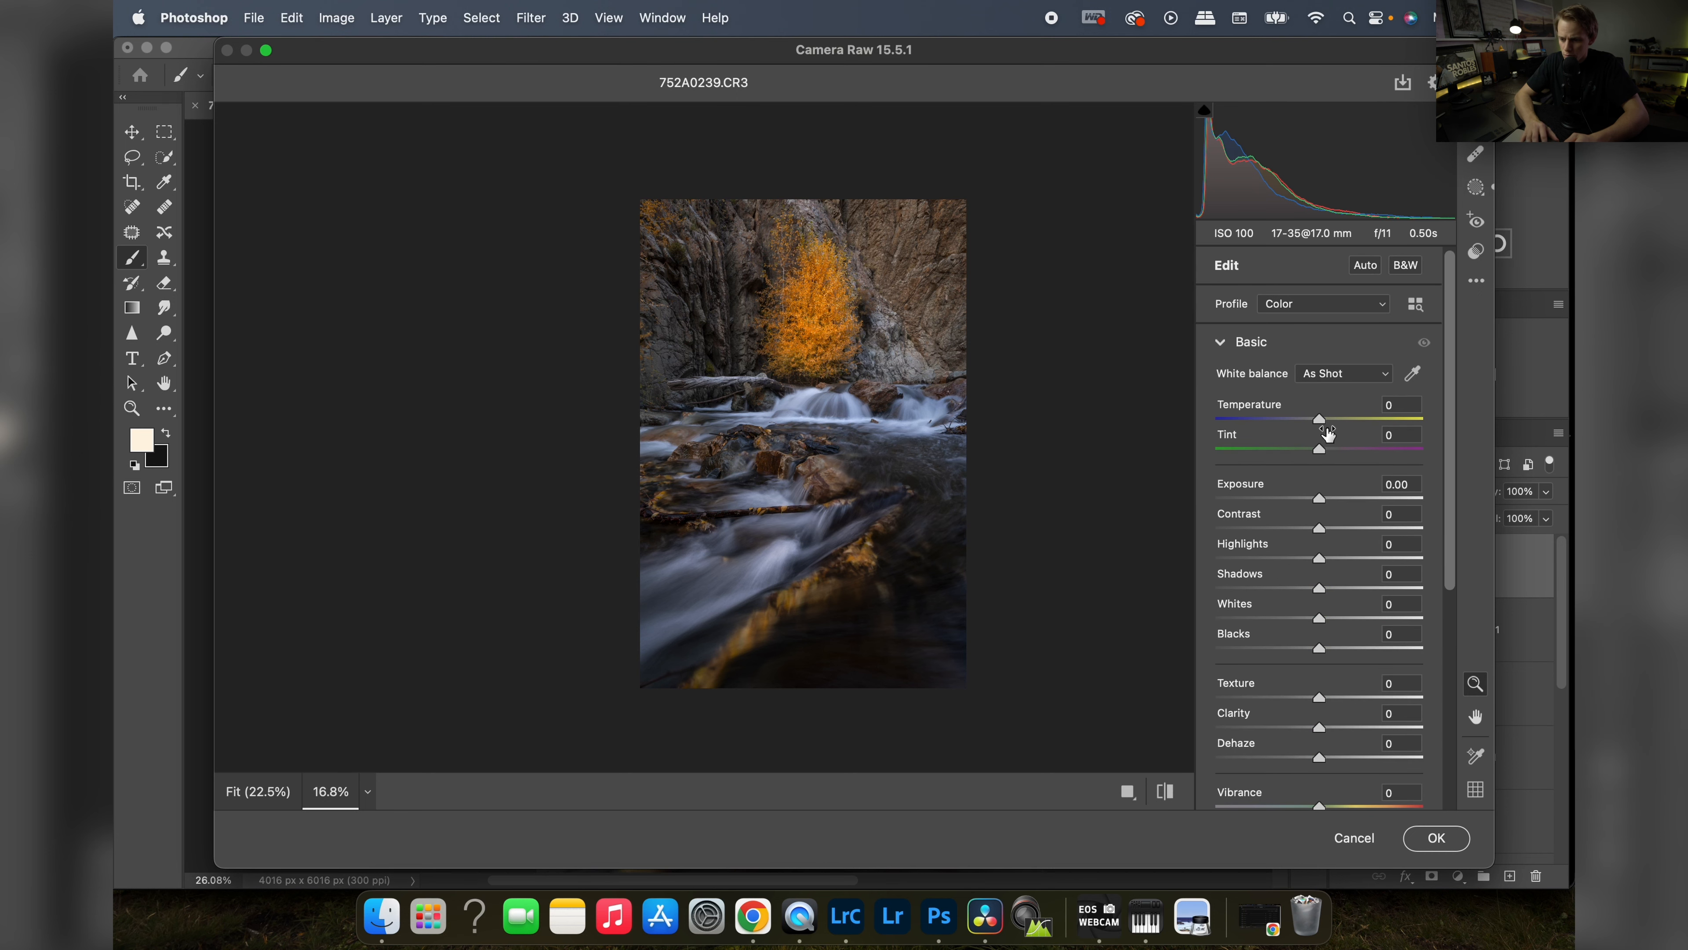
drag(1321, 447, 1323, 449)
scroll(1361, 627, down, 5)
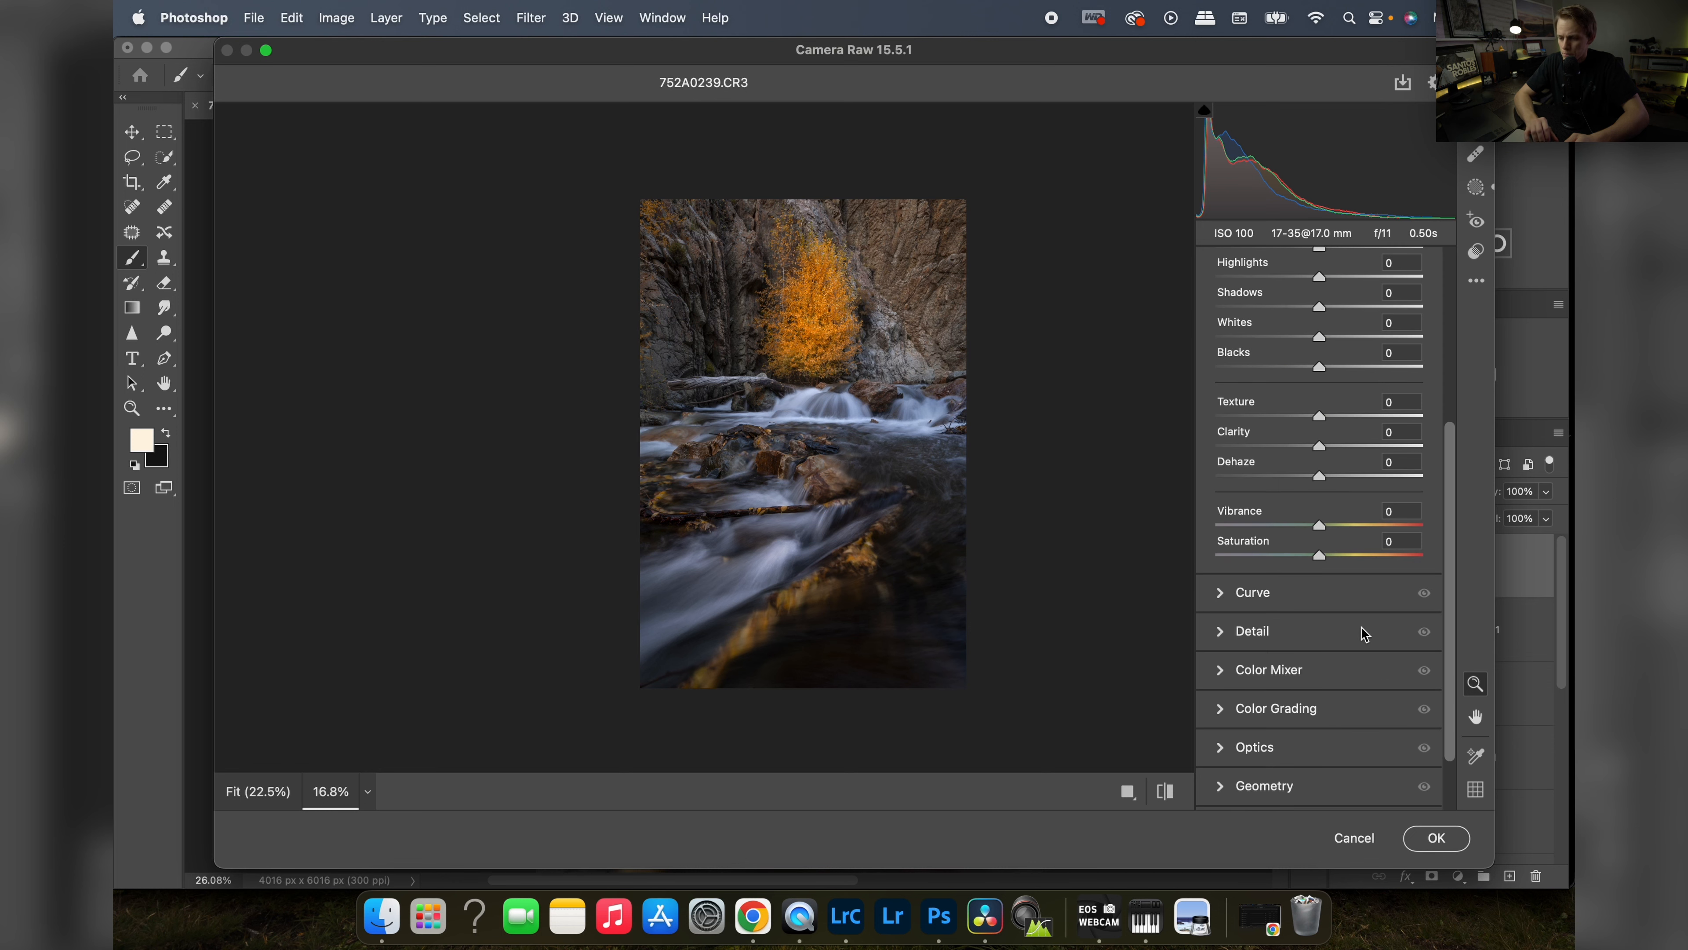
scroll(1361, 627, down, 2)
click(1225, 594)
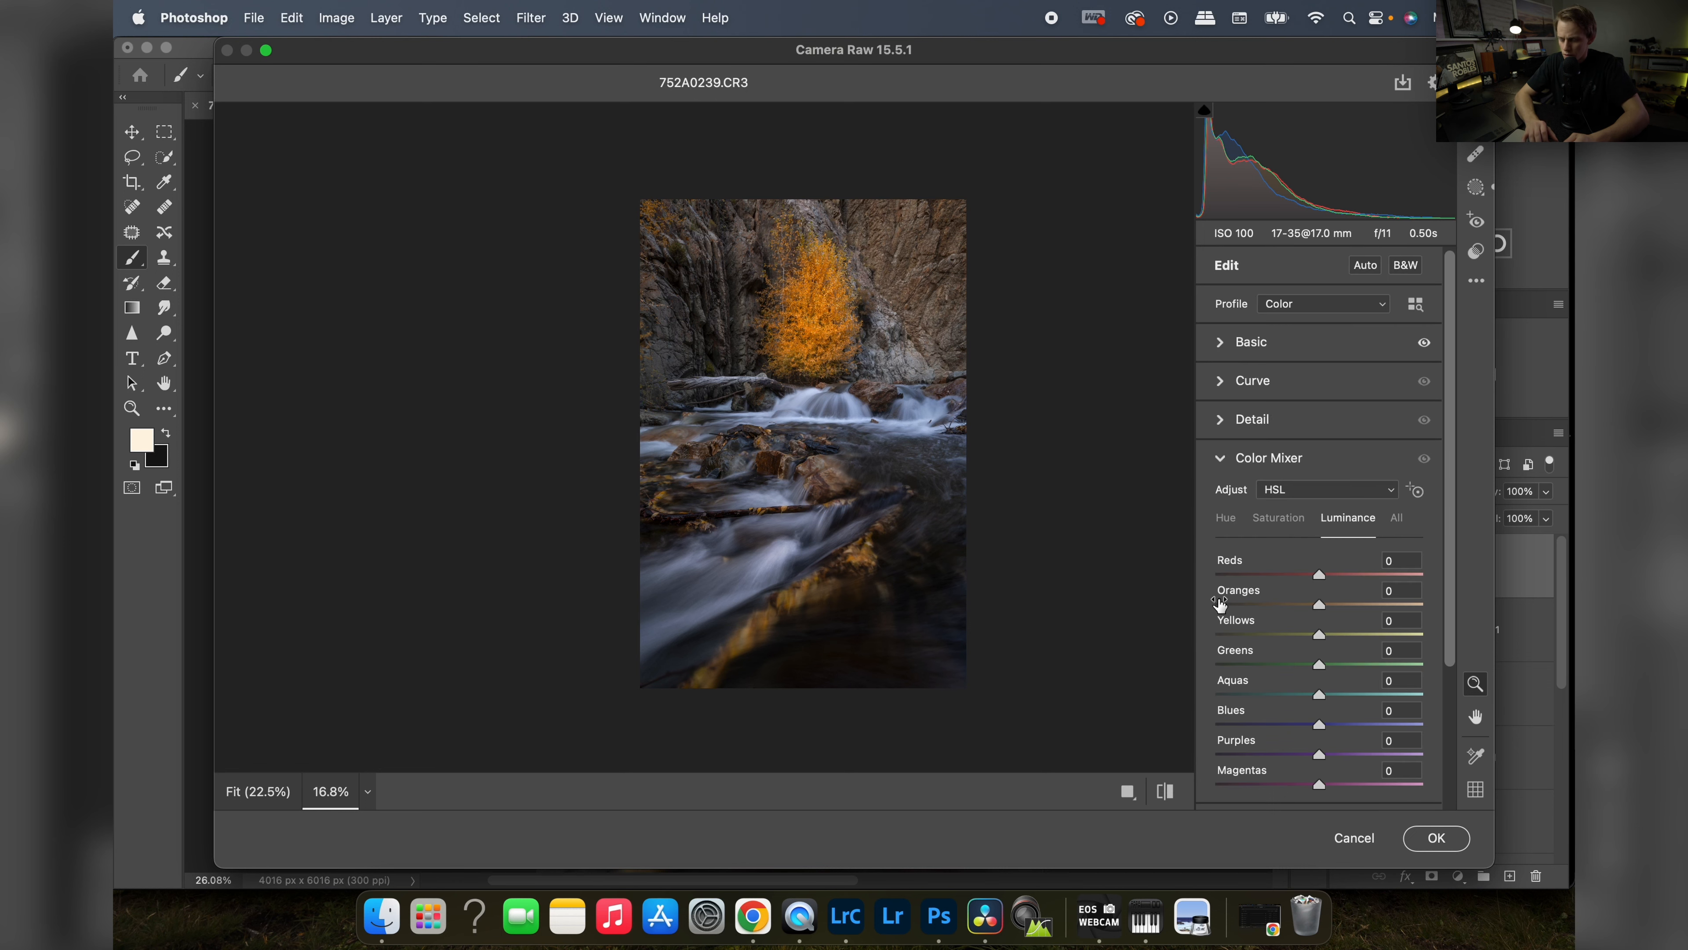
click(1271, 519)
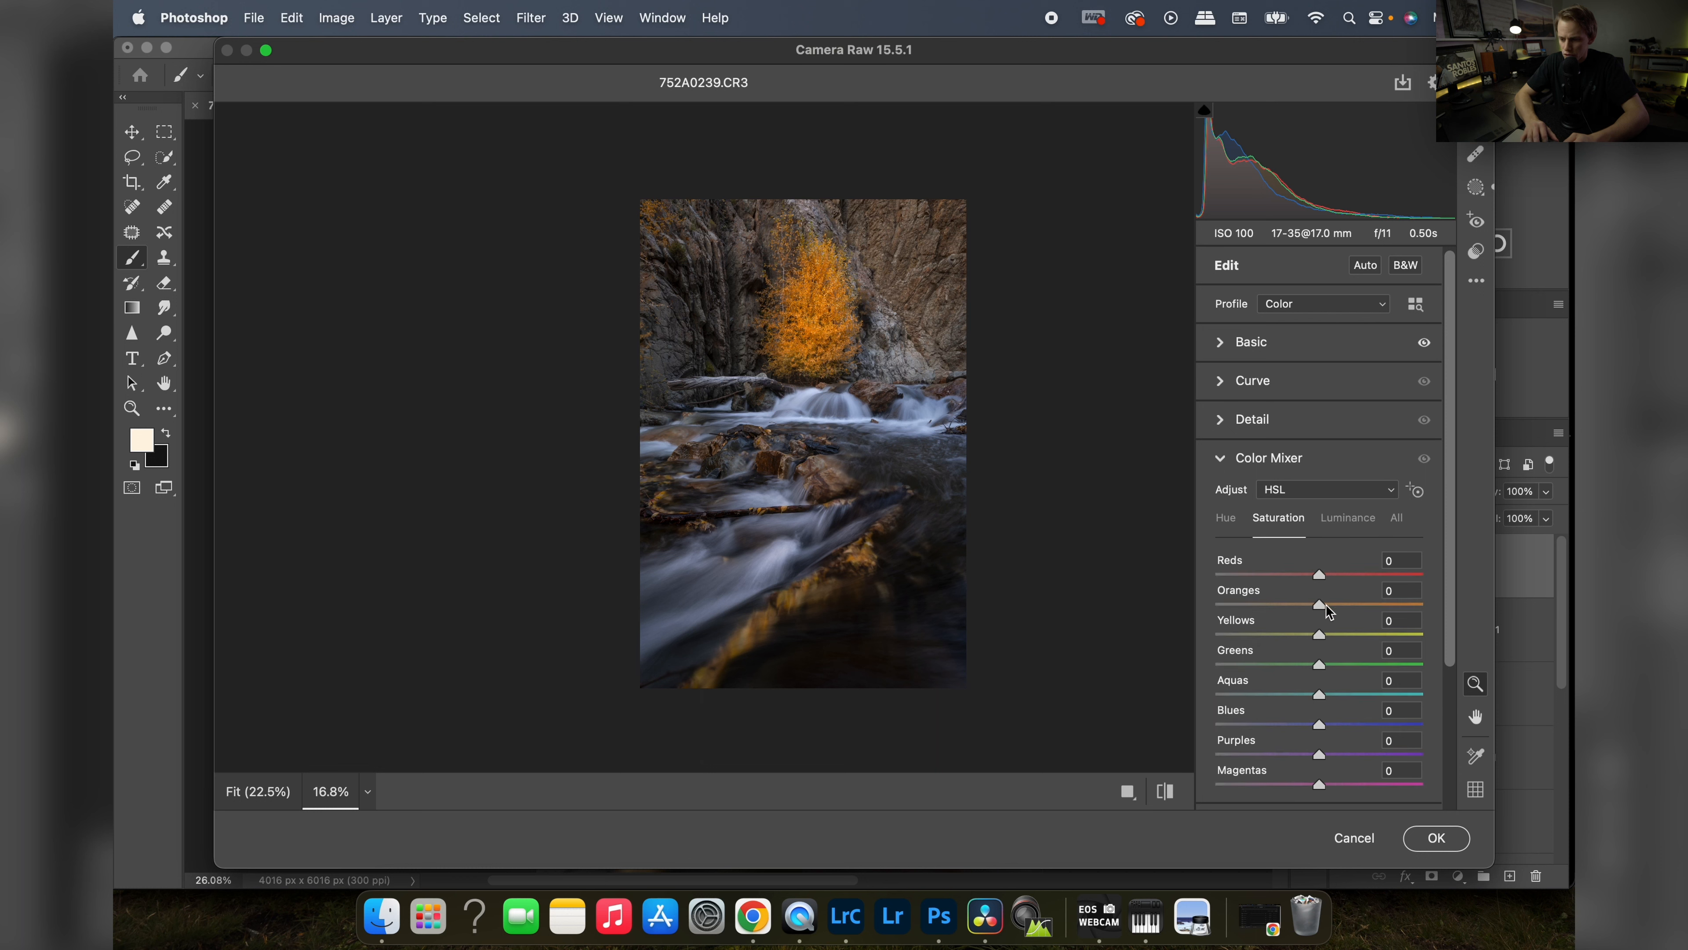
drag(1317, 603, 1368, 609)
click(1347, 522)
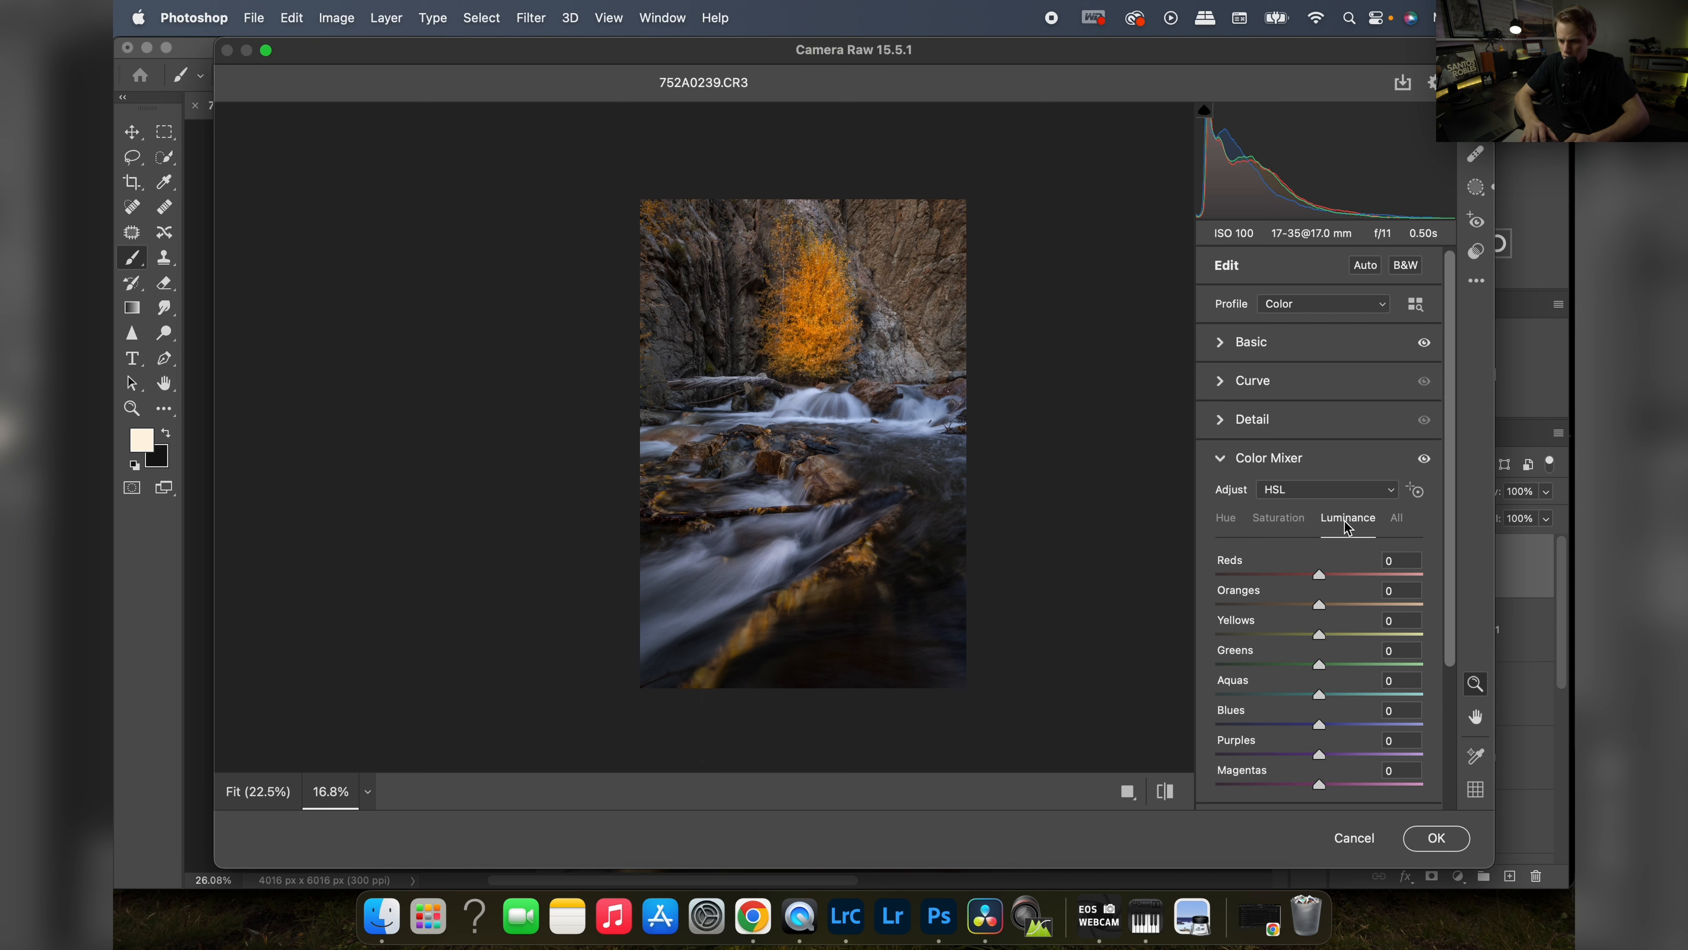
mouse_move(1318, 606)
mouse_down()
mouse_move(1342, 604)
mouse_move(1304, 605)
mouse_move(1327, 606)
mouse_up()
- Set the Yellows saturation to +18 in the Color Mixer and the Basic Vibrance to +9
click(1290, 524)
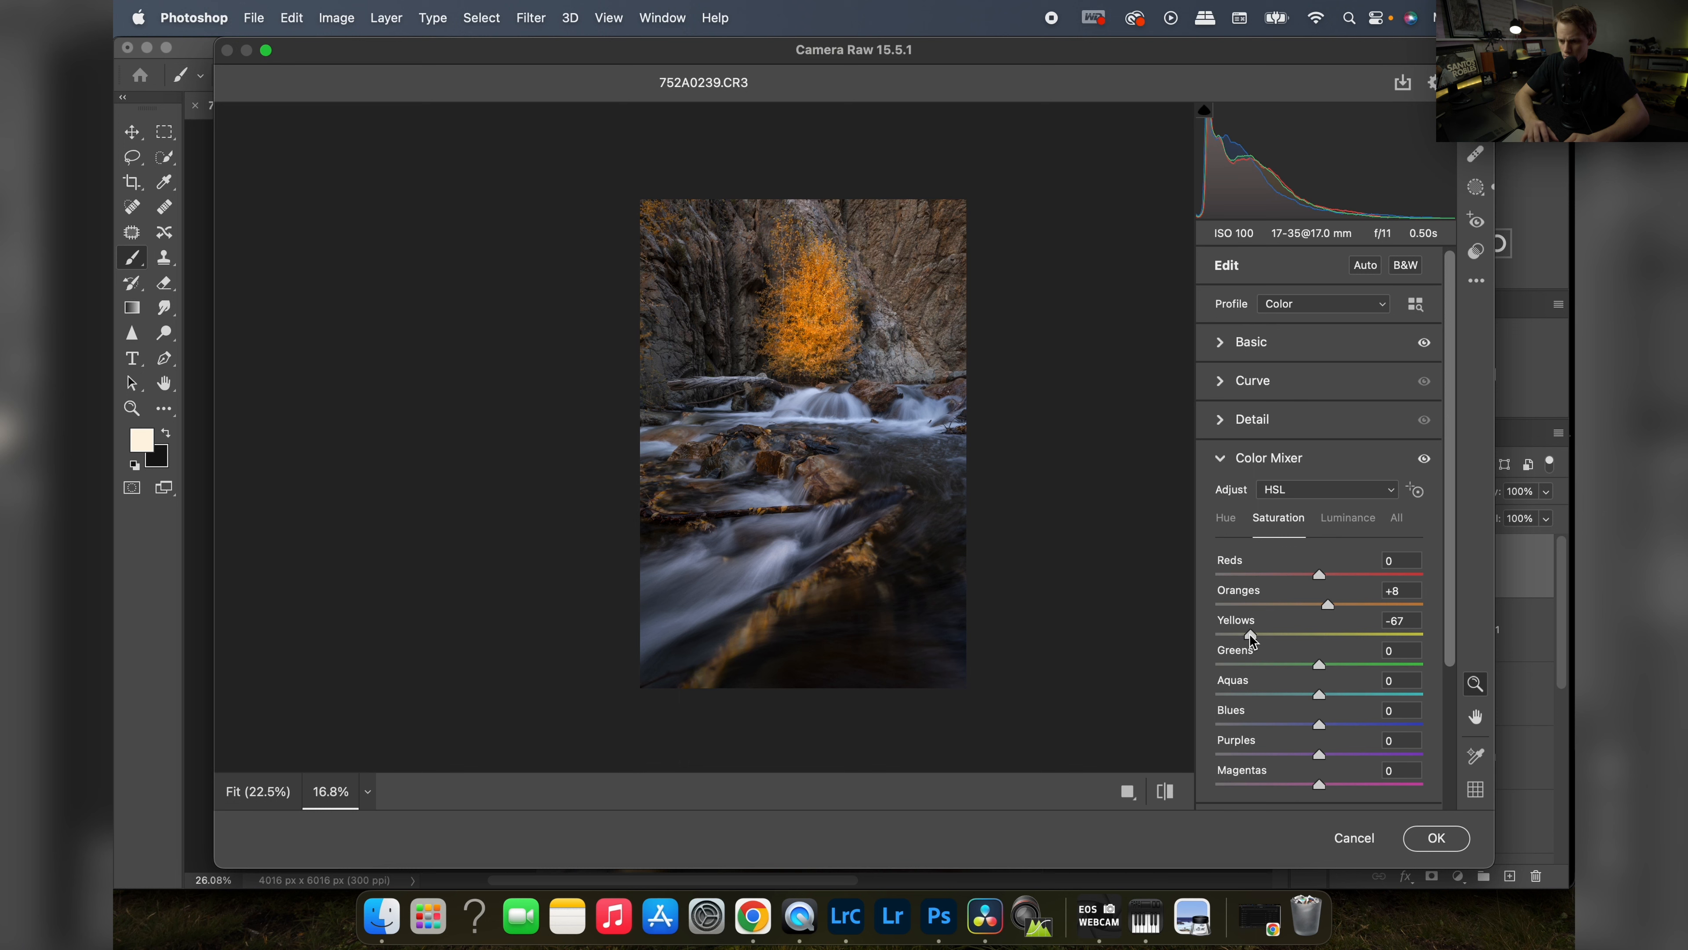
mouse_move(1321, 635)
mouse_down()
mouse_move(1381, 635)
mouse_move(1340, 657)
mouse_up()
click(1228, 351)
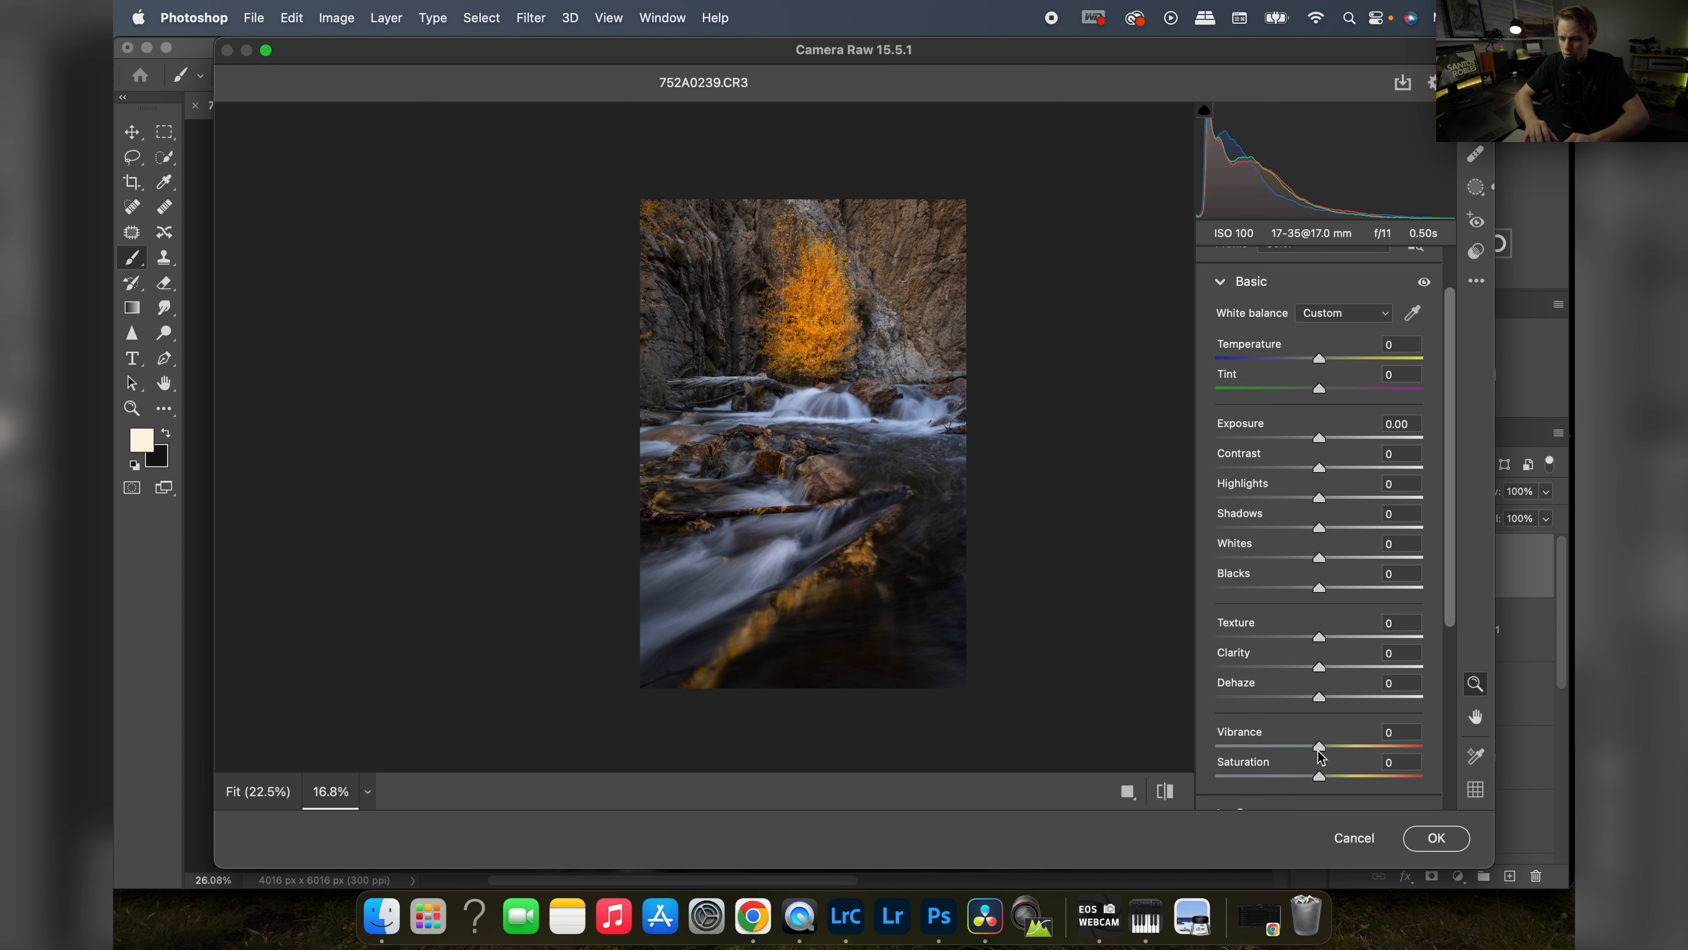
drag(1320, 746, 1332, 750)
- Set the Blues saturation to -41 and the Blues luminance to -8 in the Color Mixer
scroll(1294, 495, down, 5)
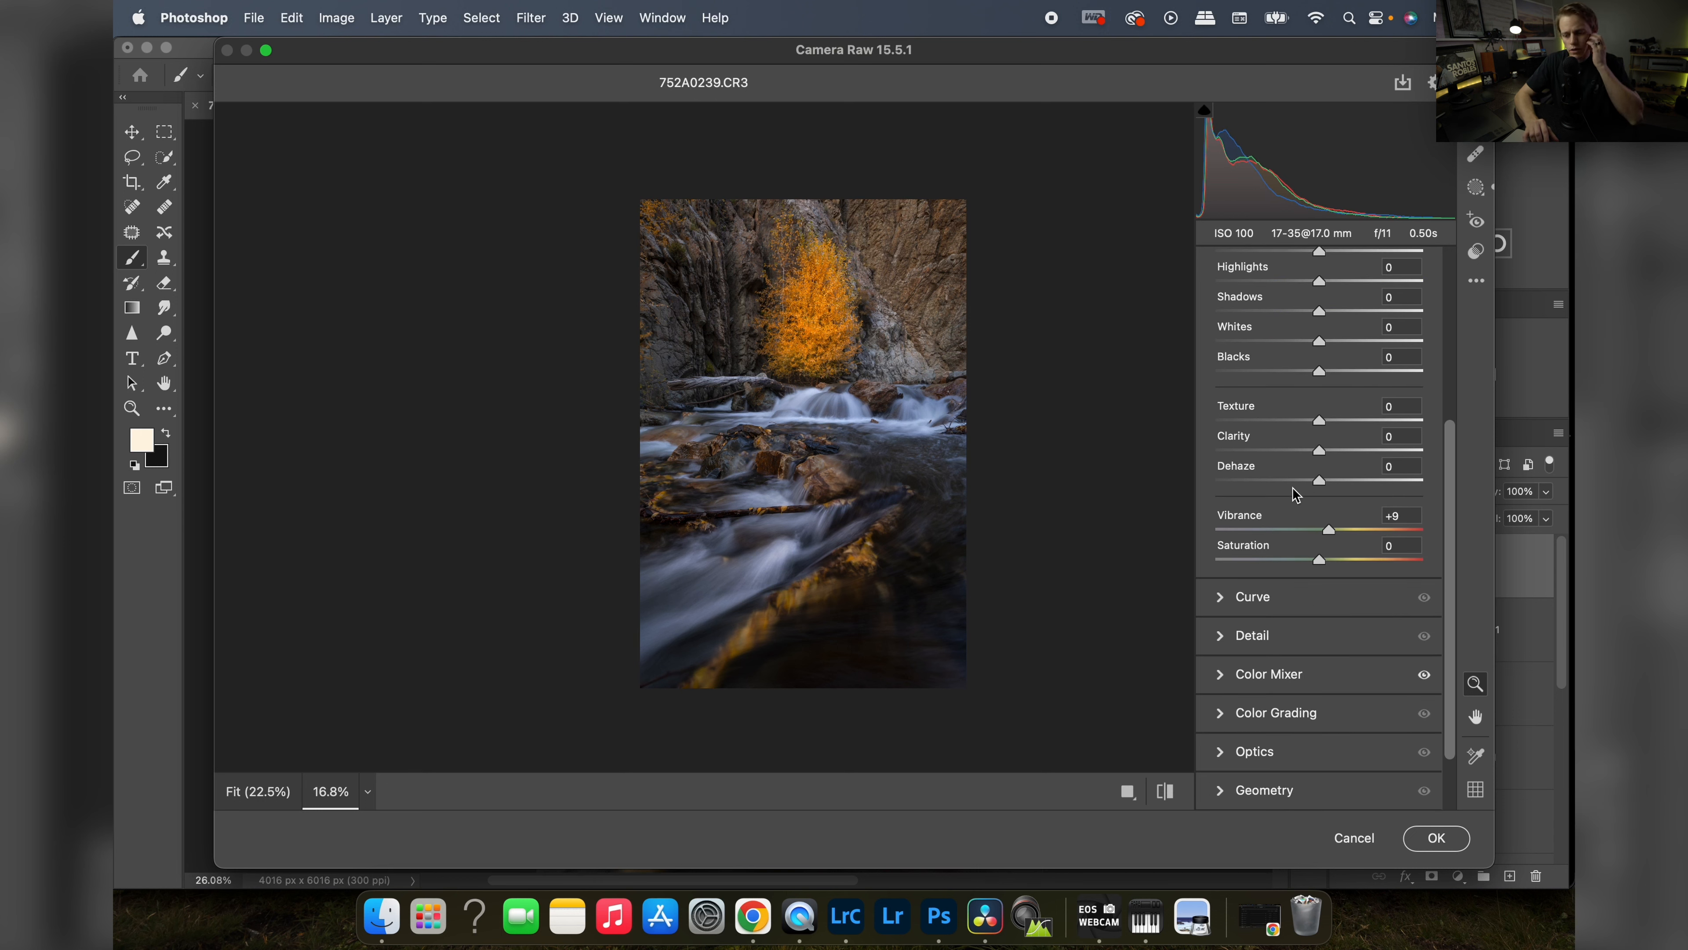
scroll(1285, 515, down, 2)
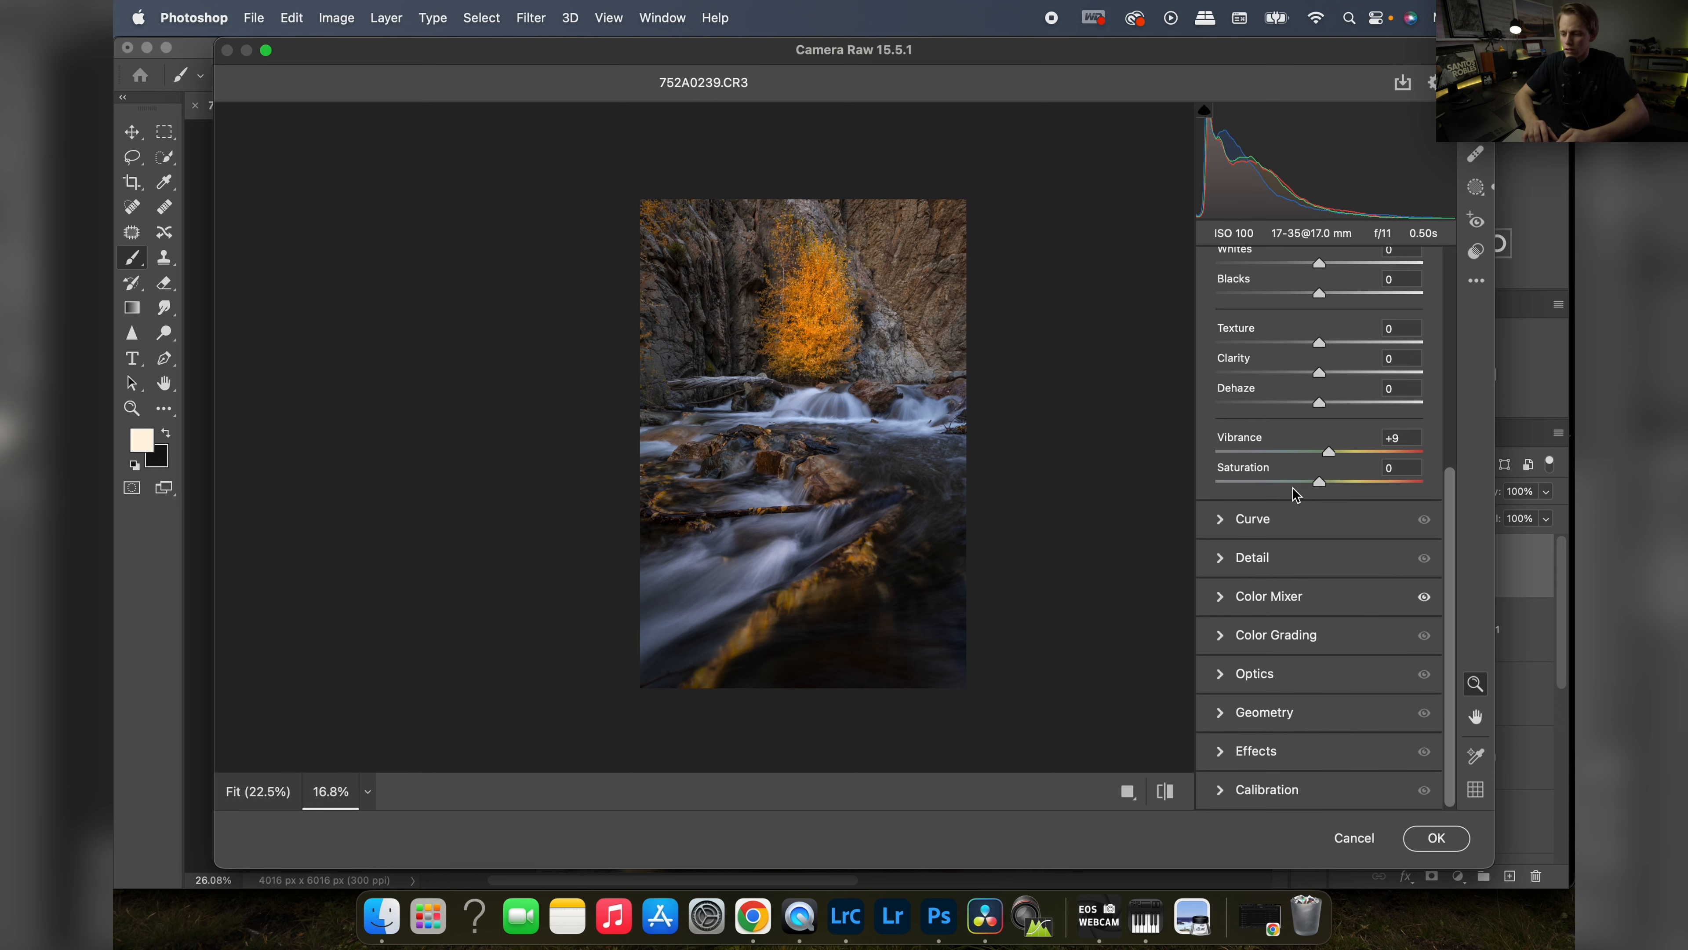
click(1220, 598)
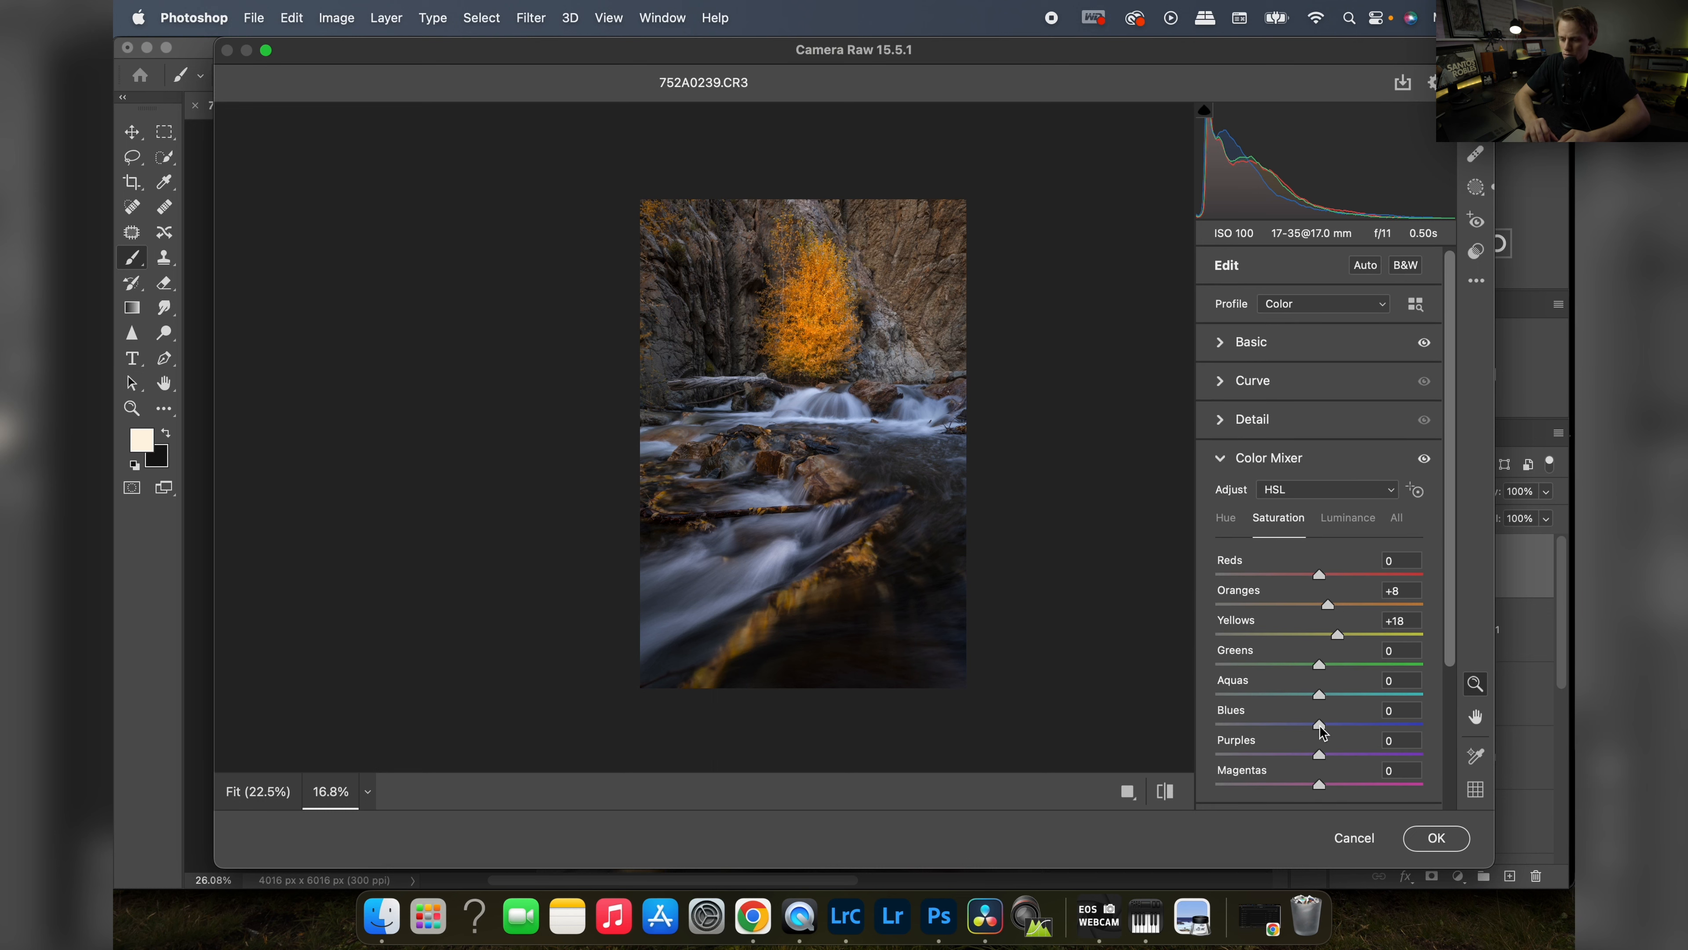
mouse_move(1256, 728)
mouse_down()
mouse_move(1306, 728)
mouse_move(1274, 728)
mouse_up()
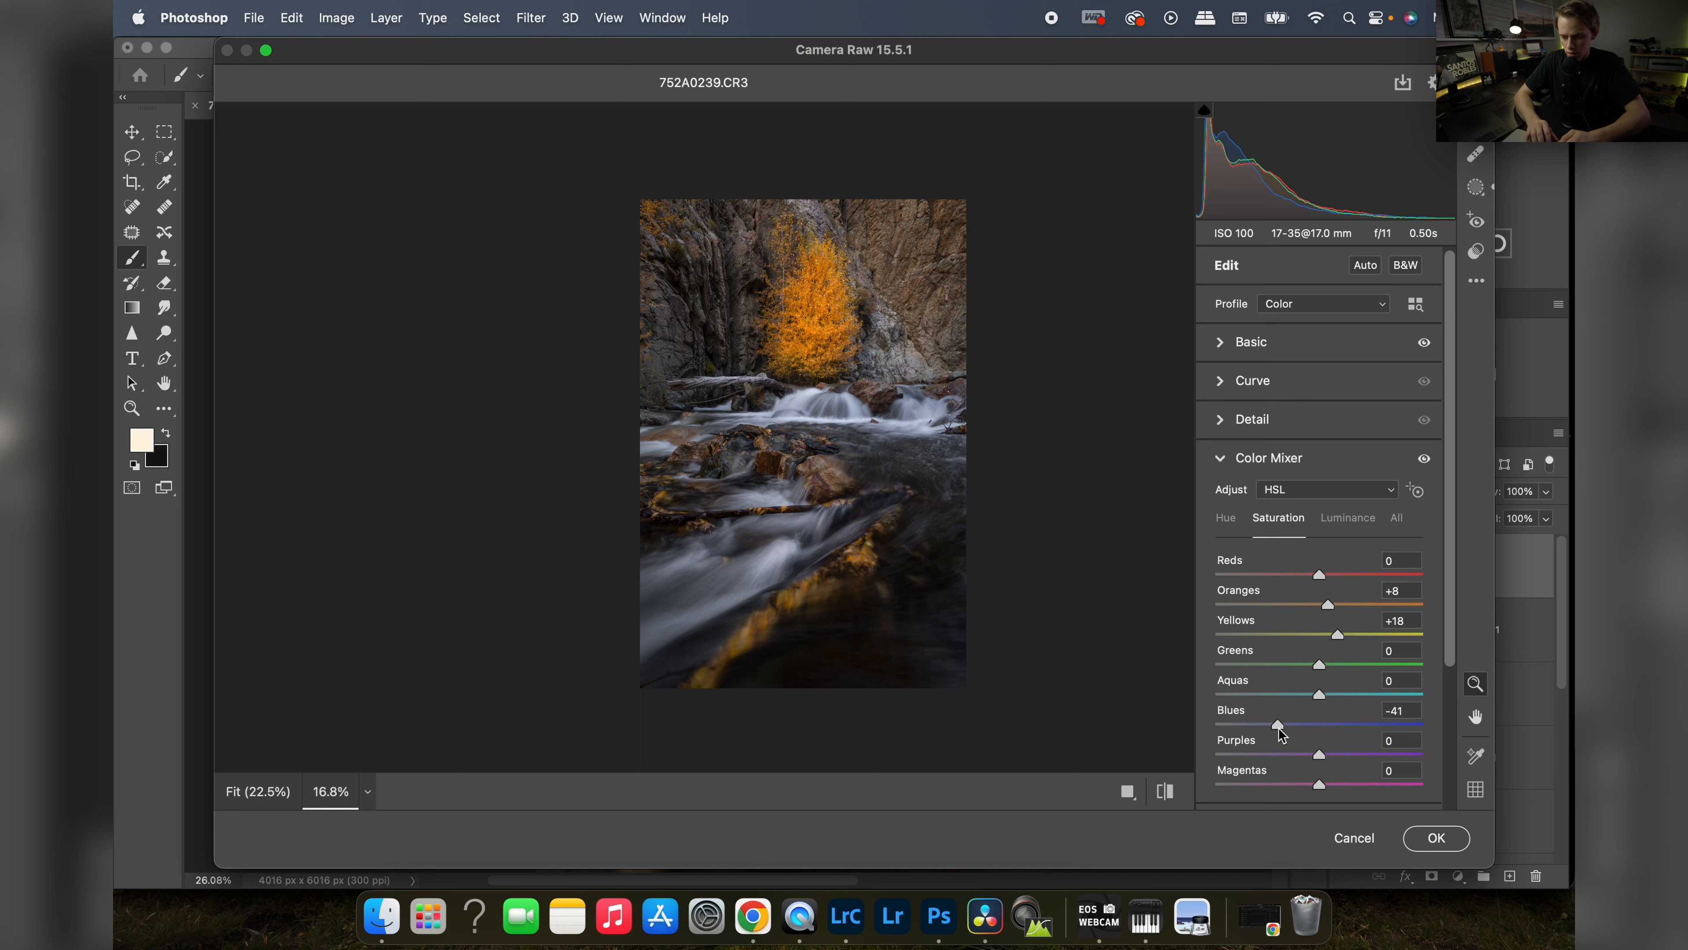
click(1348, 517)
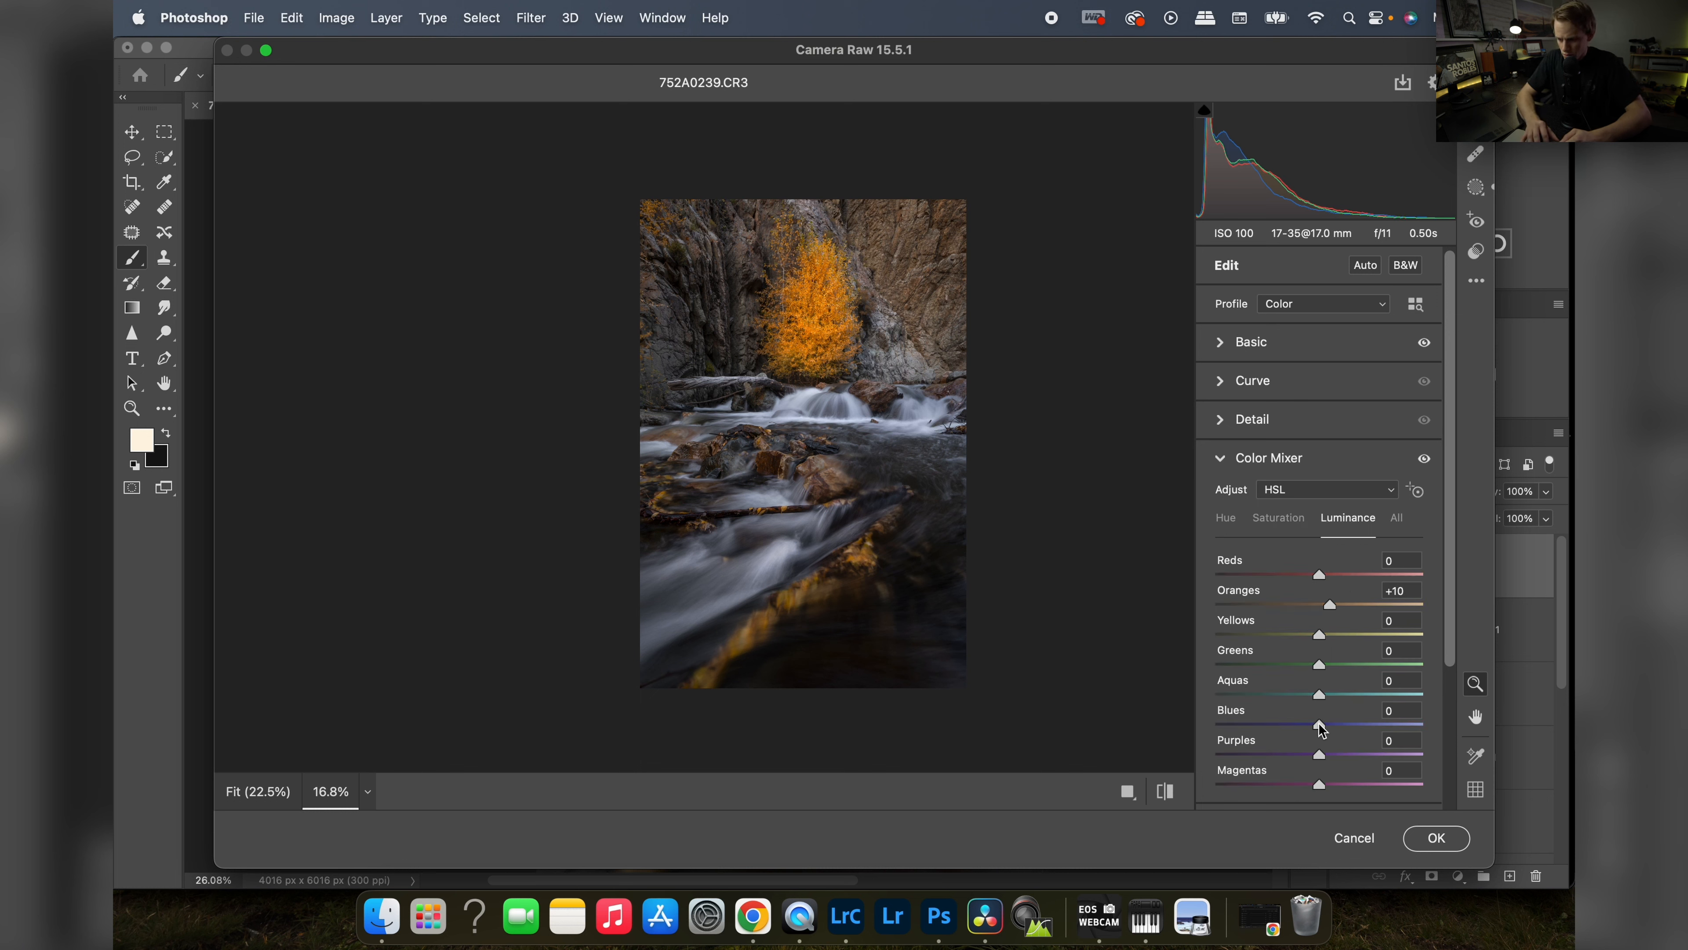
mouse_move(1319, 725)
mouse_down()
mouse_move(1289, 728)
mouse_move(1332, 728)
mouse_move(1311, 726)
mouse_up()
- In Color Grading, tint the shadows blue at hue 224 and saturation 12, and warm the midtones toward orange
scroll(1306, 582, down, 4)
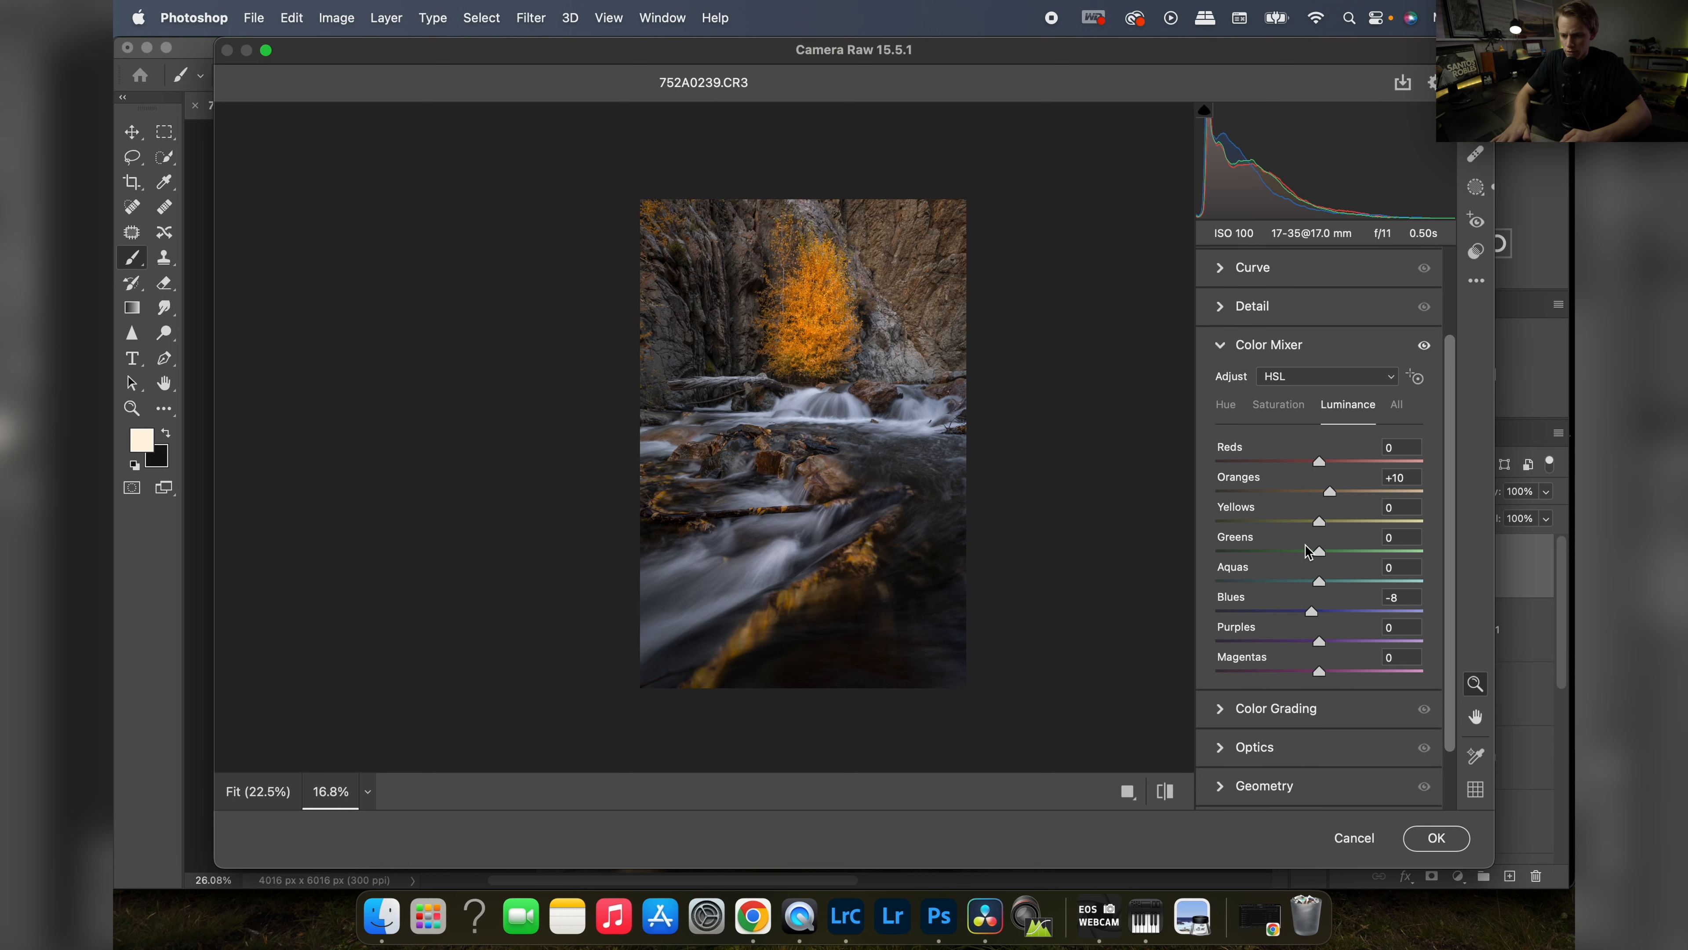
scroll(1322, 588, down, 3)
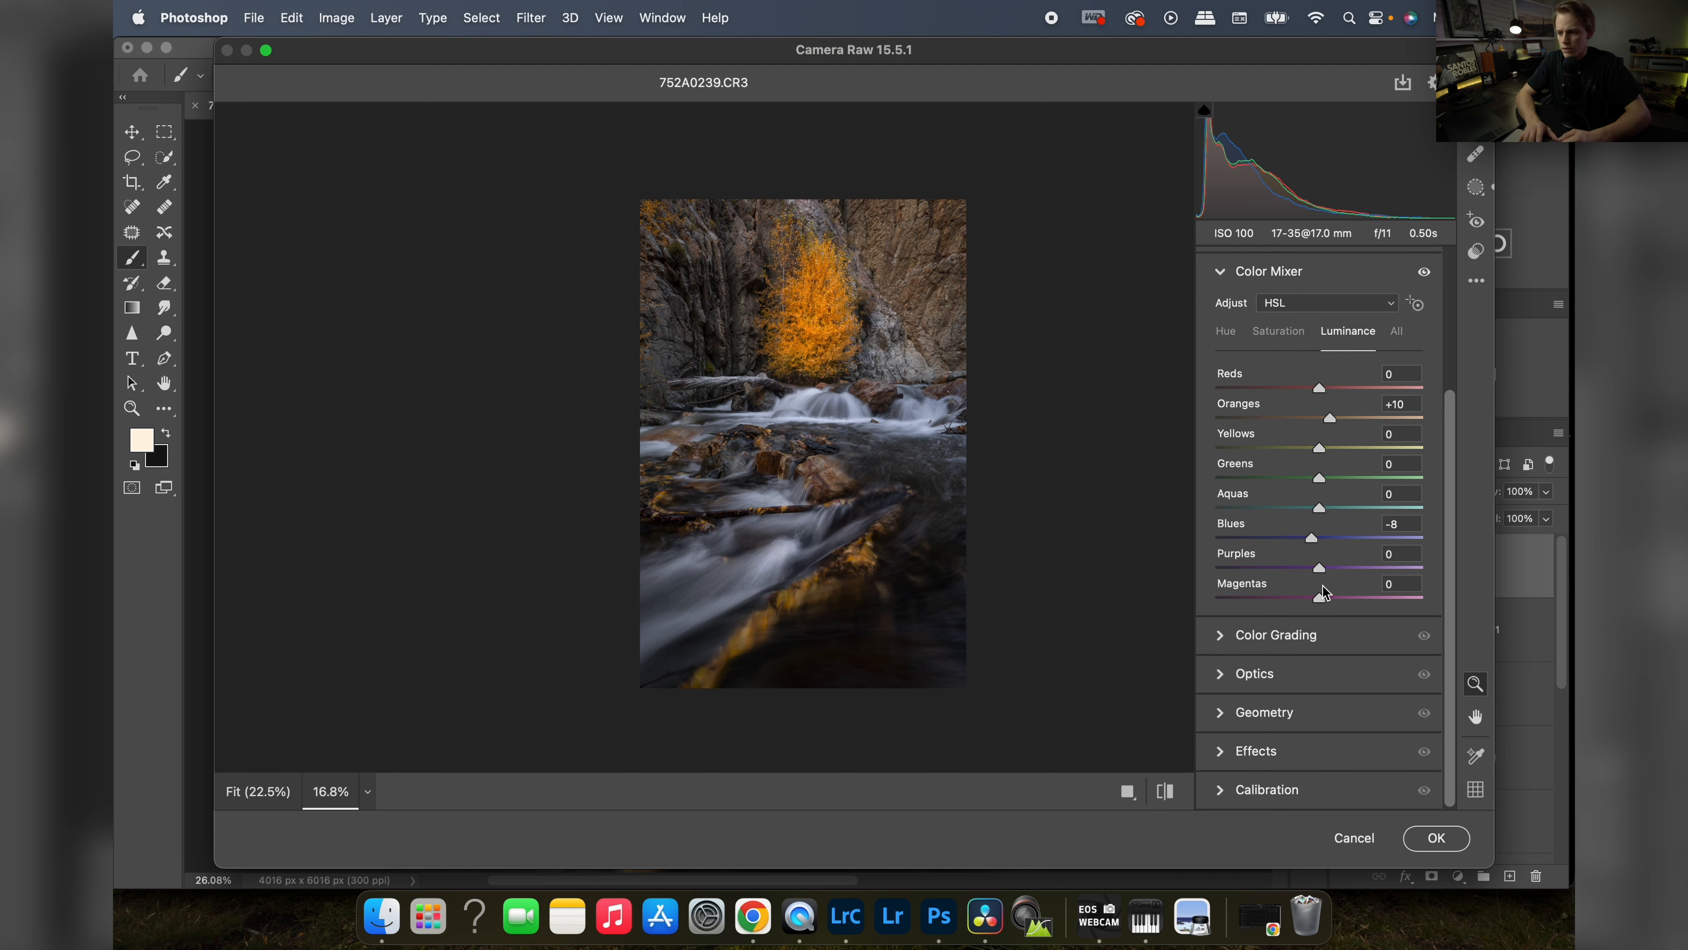
scroll(915, 393, up, 2)
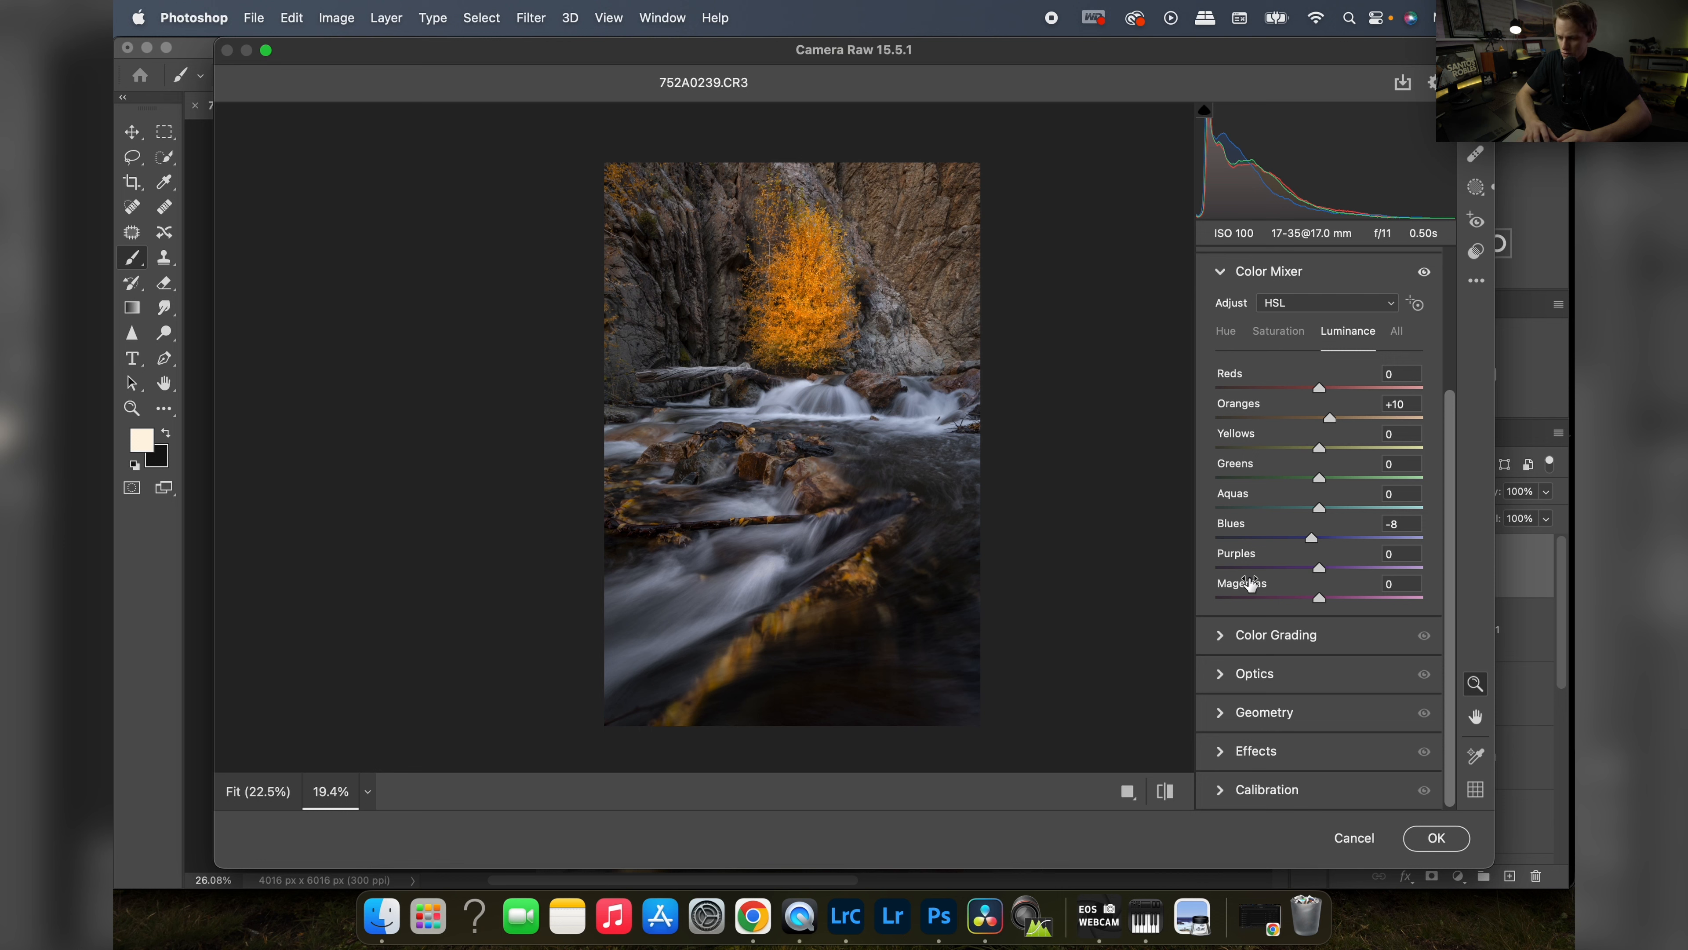
click(1220, 634)
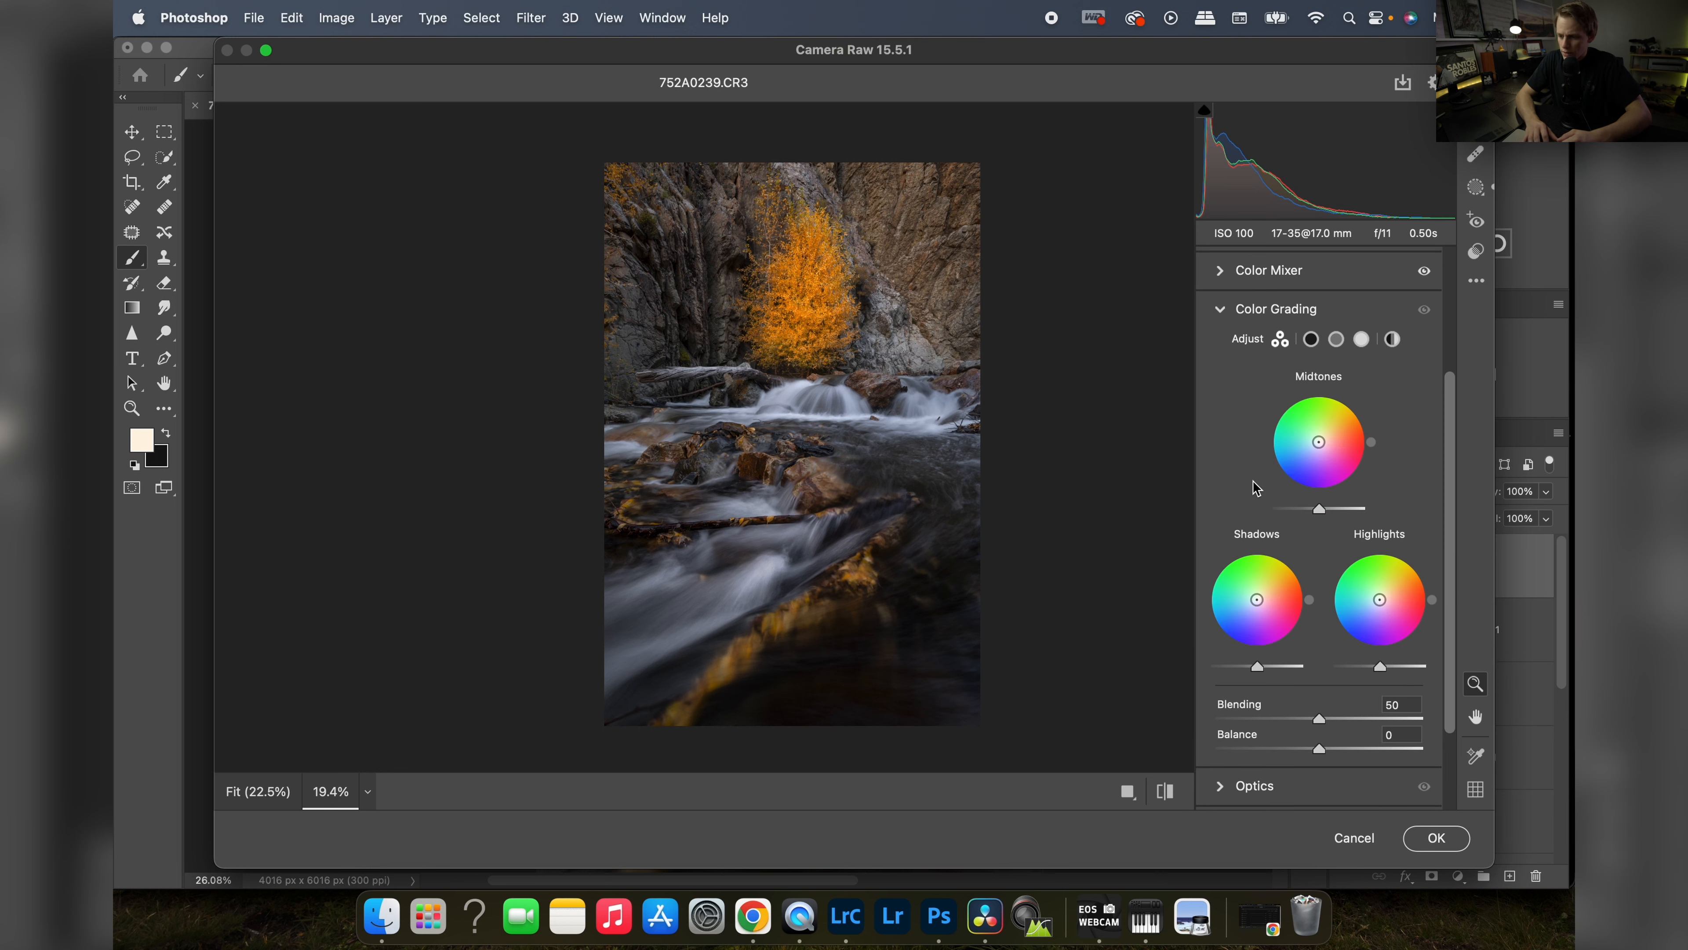
drag(1258, 600, 1254, 602)
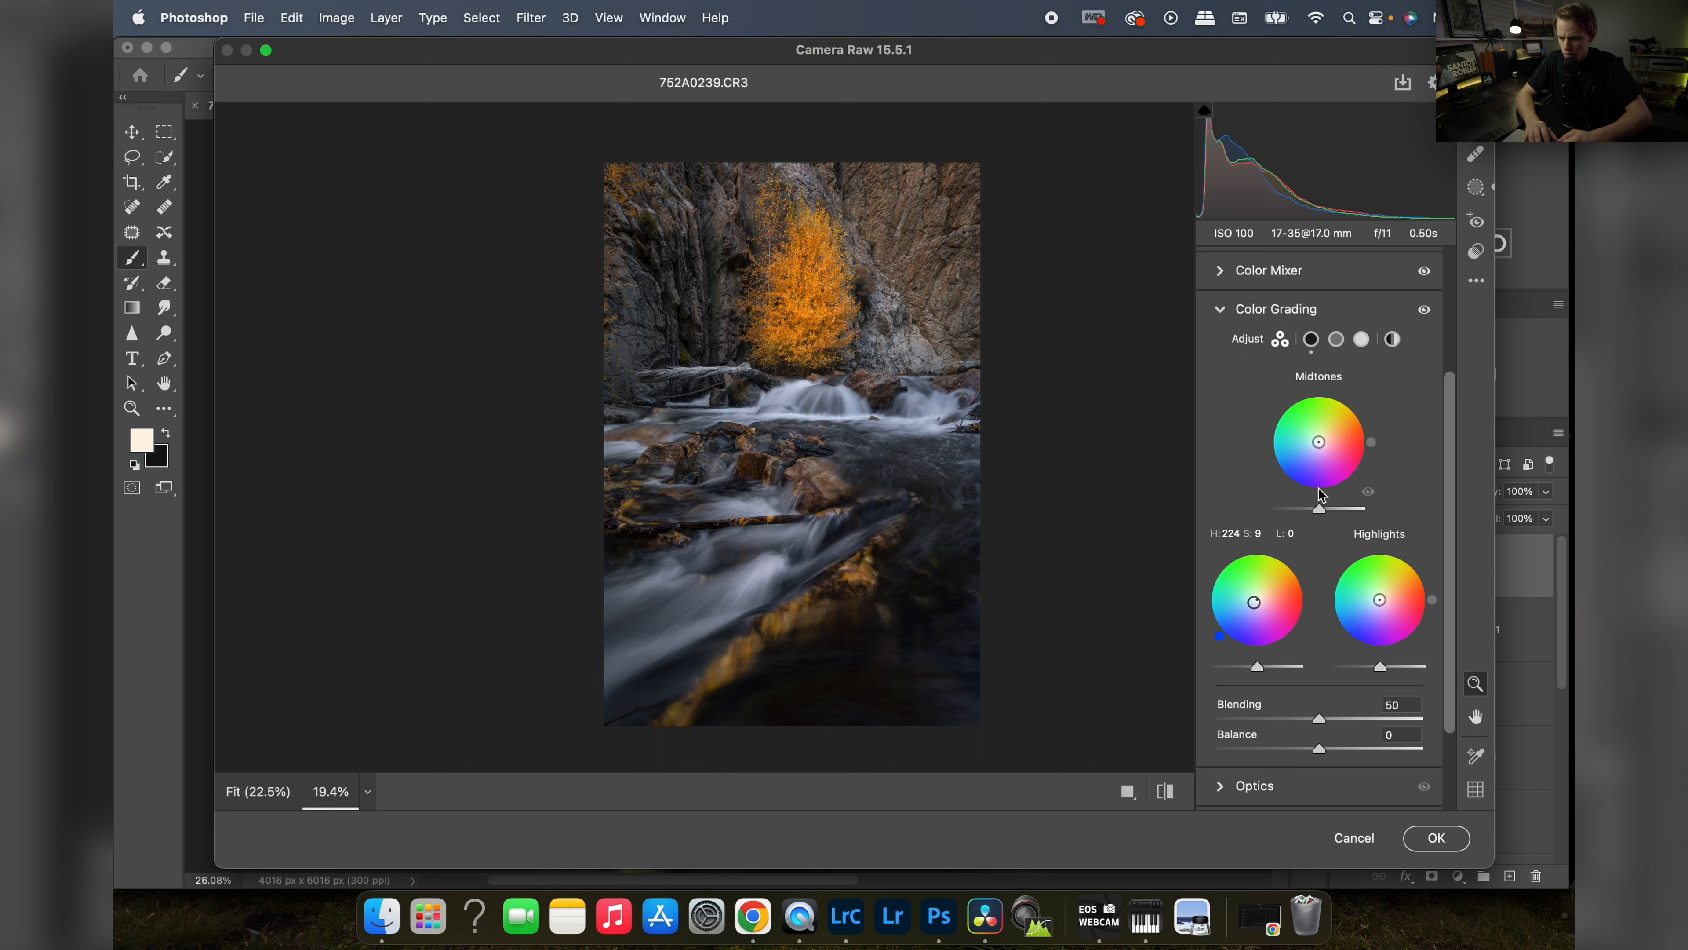
drag(1320, 445, 1323, 434)
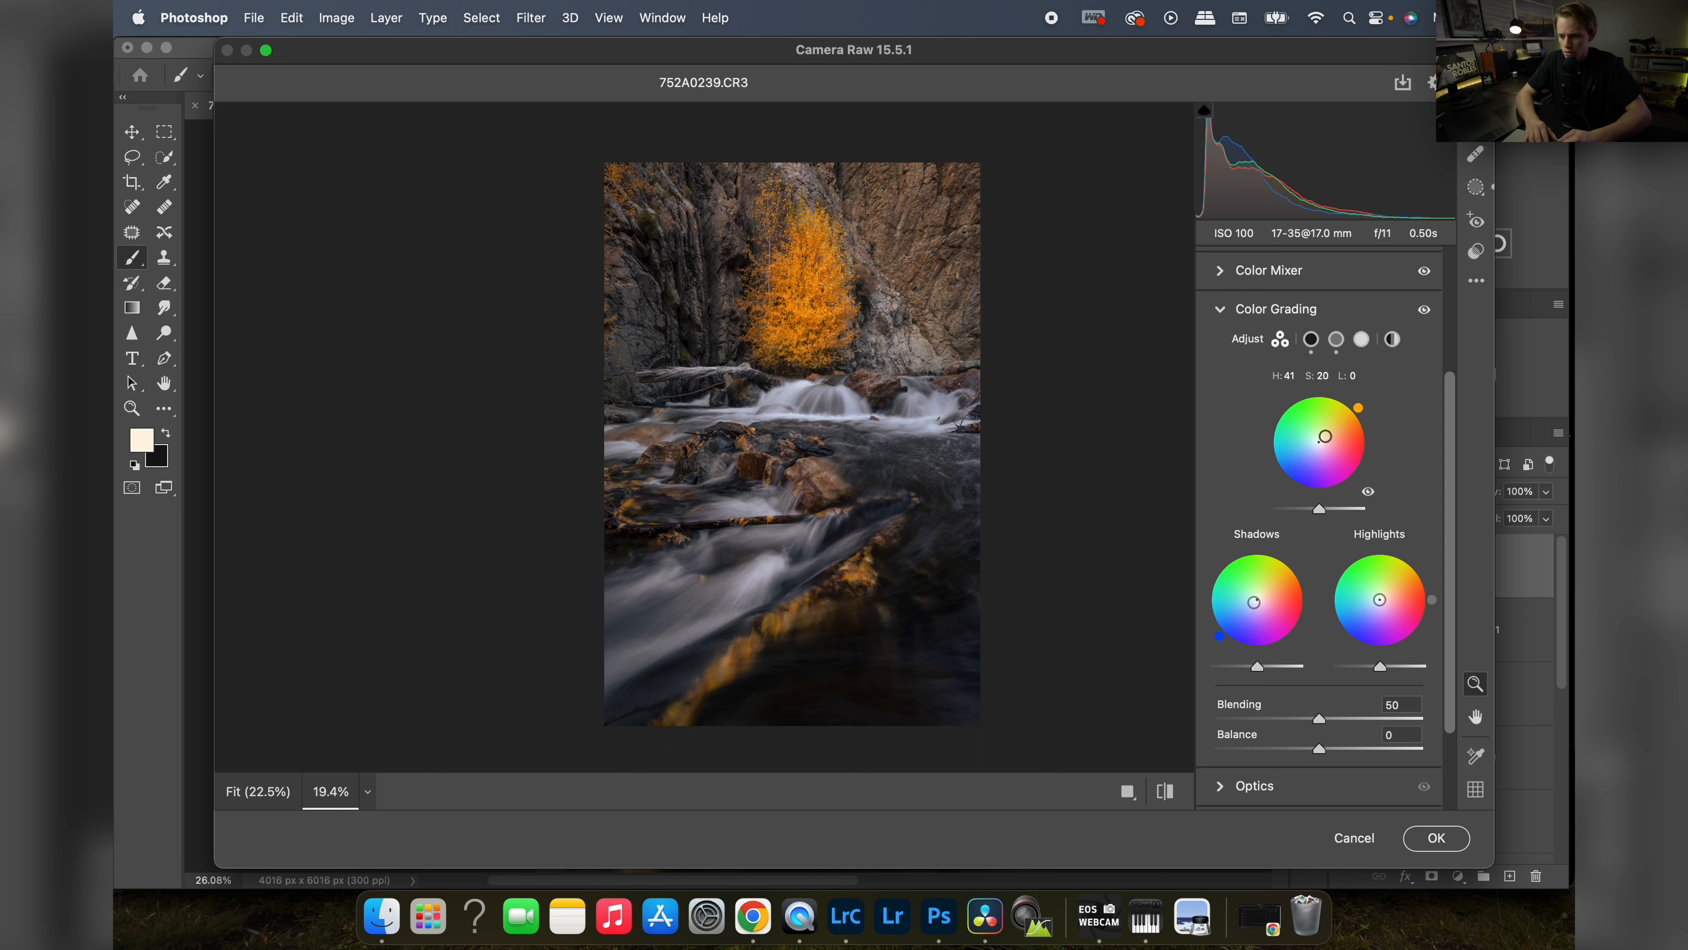
drag(1325, 437, 1324, 437)
drag(1255, 601, 1254, 602)
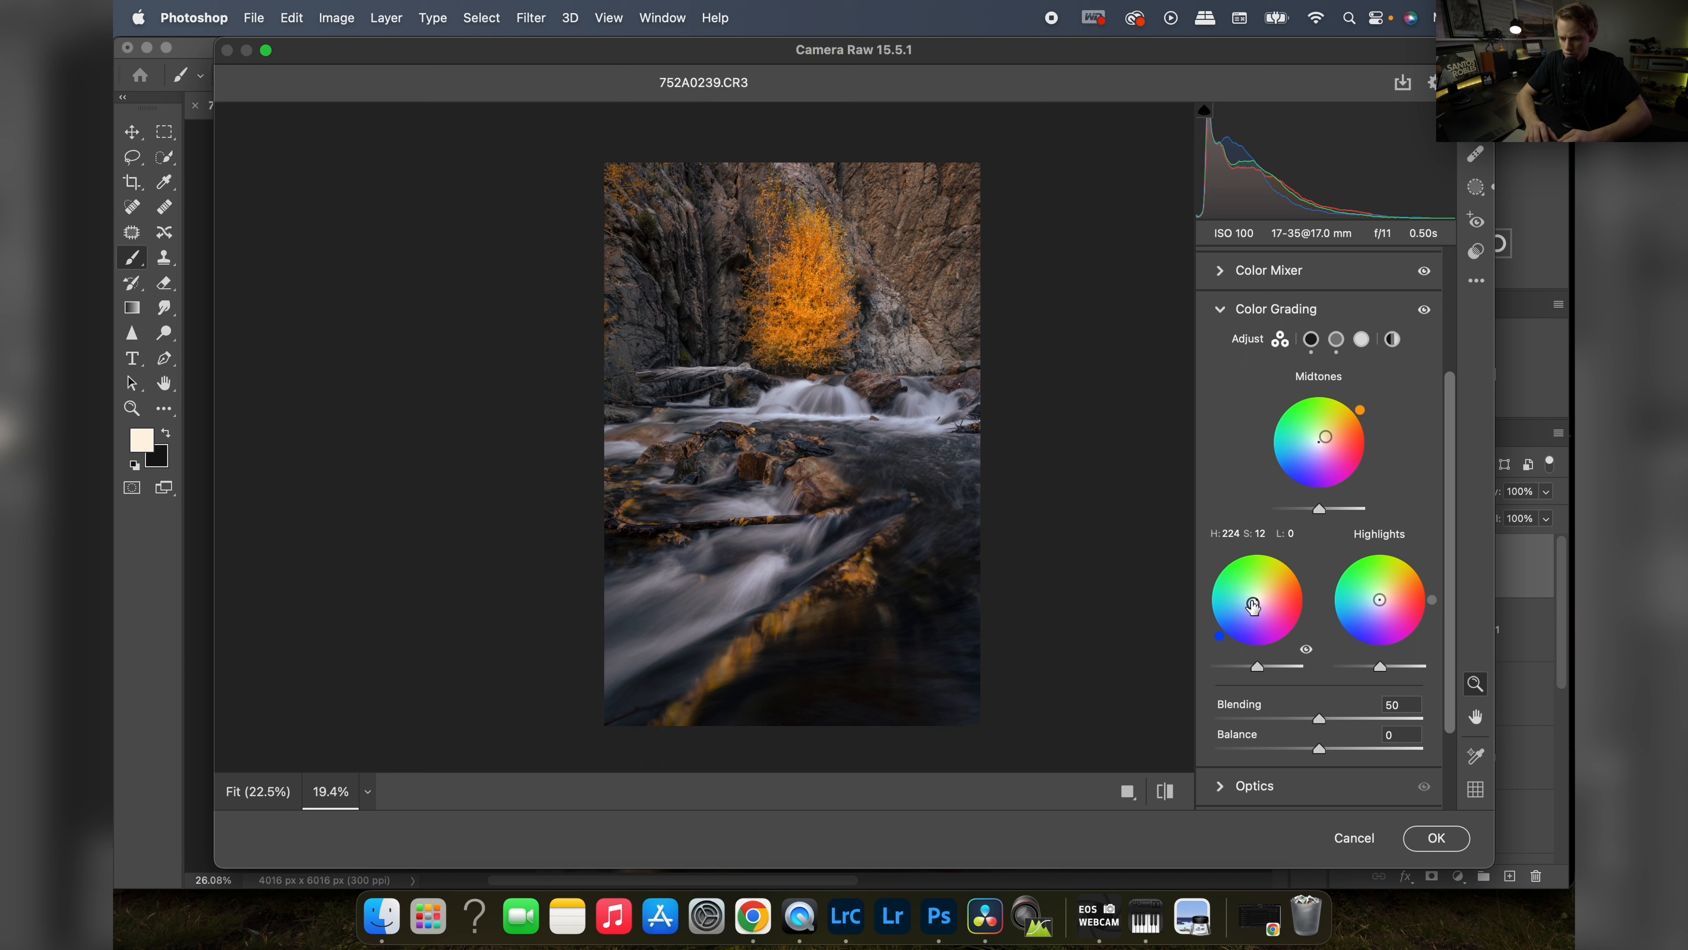
mouse_move(1257, 667)
mouse_down()
mouse_move(1239, 668)
mouse_move(1259, 666)
mouse_up()
- Check the individual grading wheels and the before/after view, and set the midtones to hue 37, saturation 16
click(1391, 340)
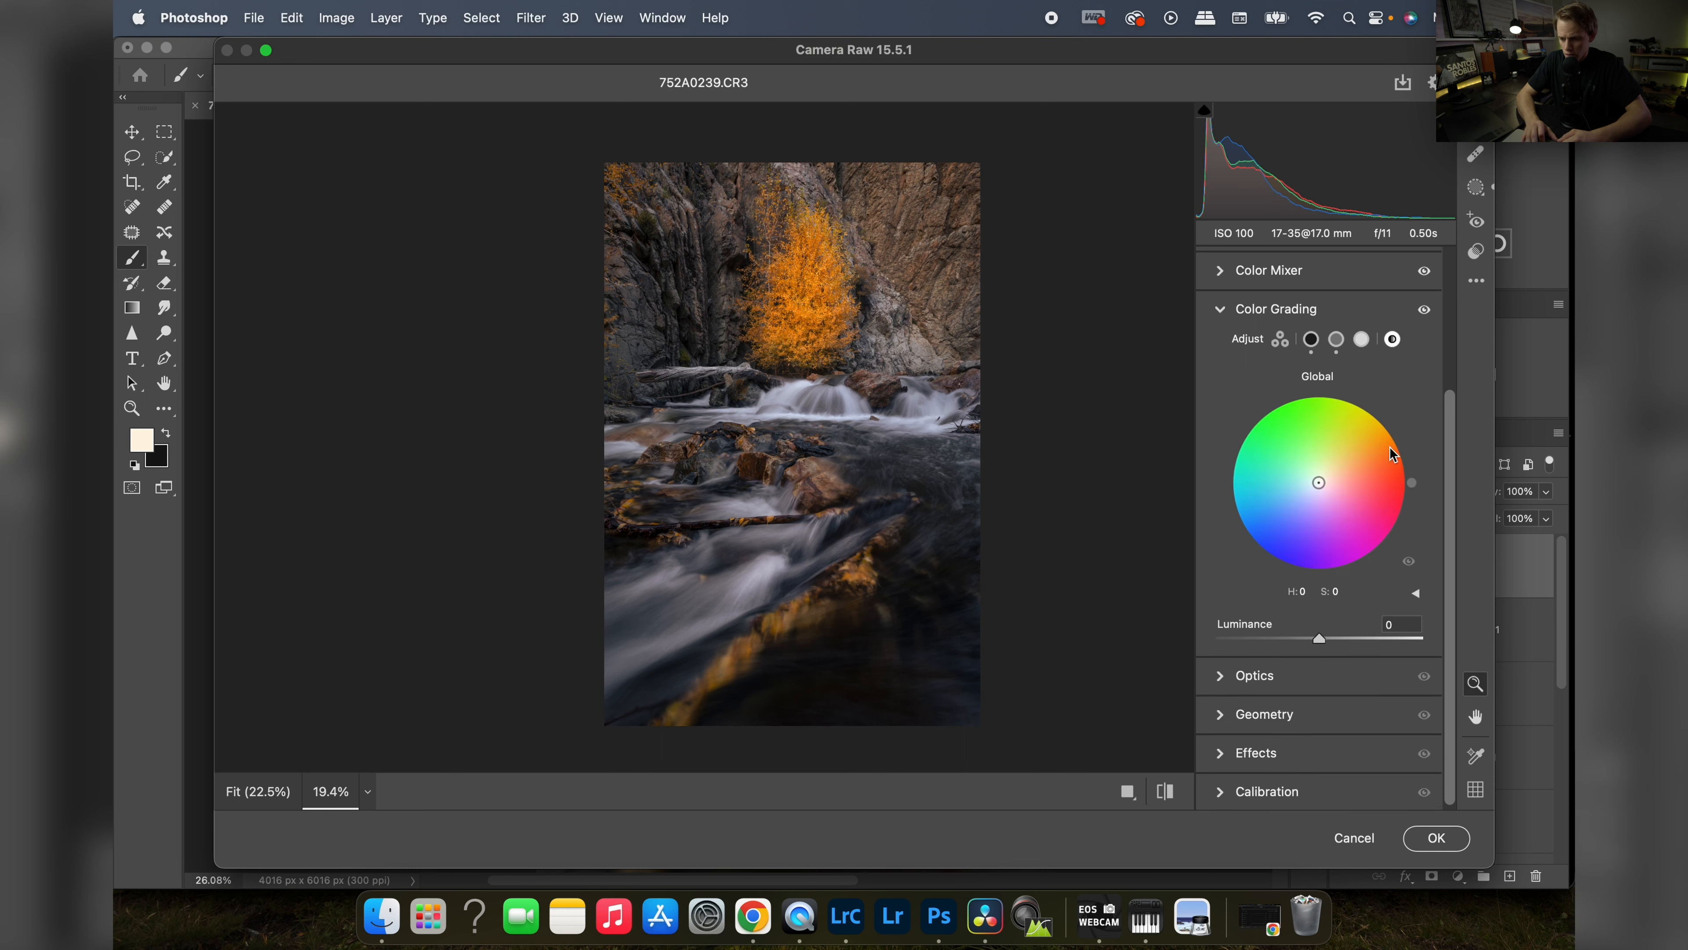
click(1309, 341)
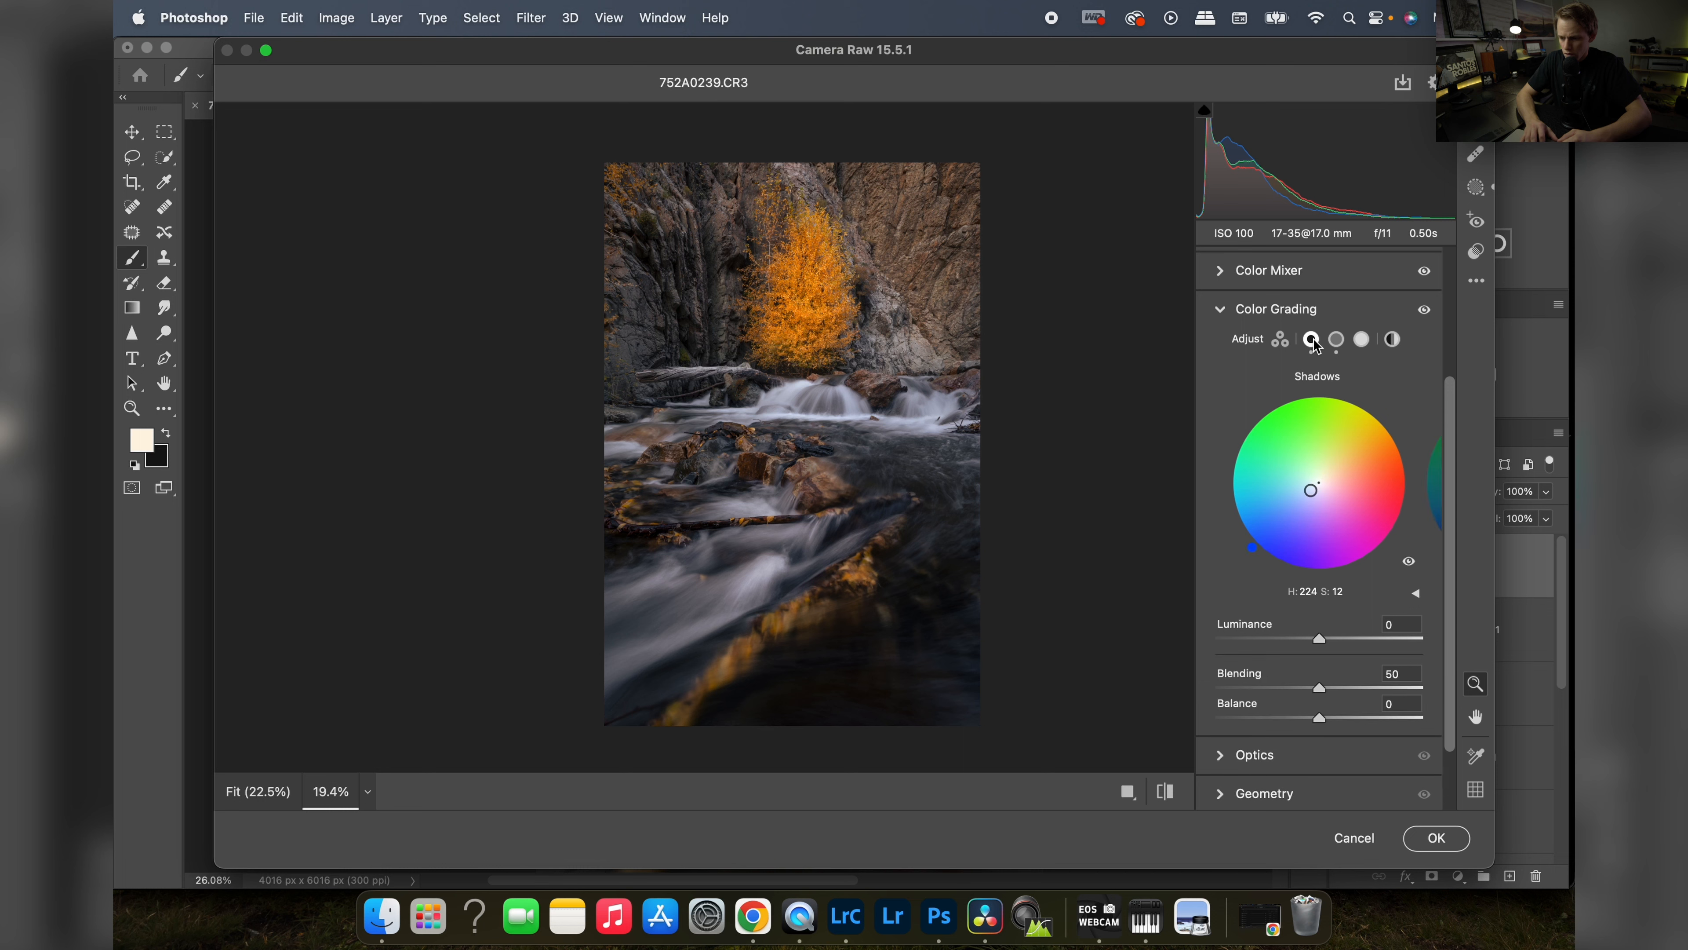
click(1280, 341)
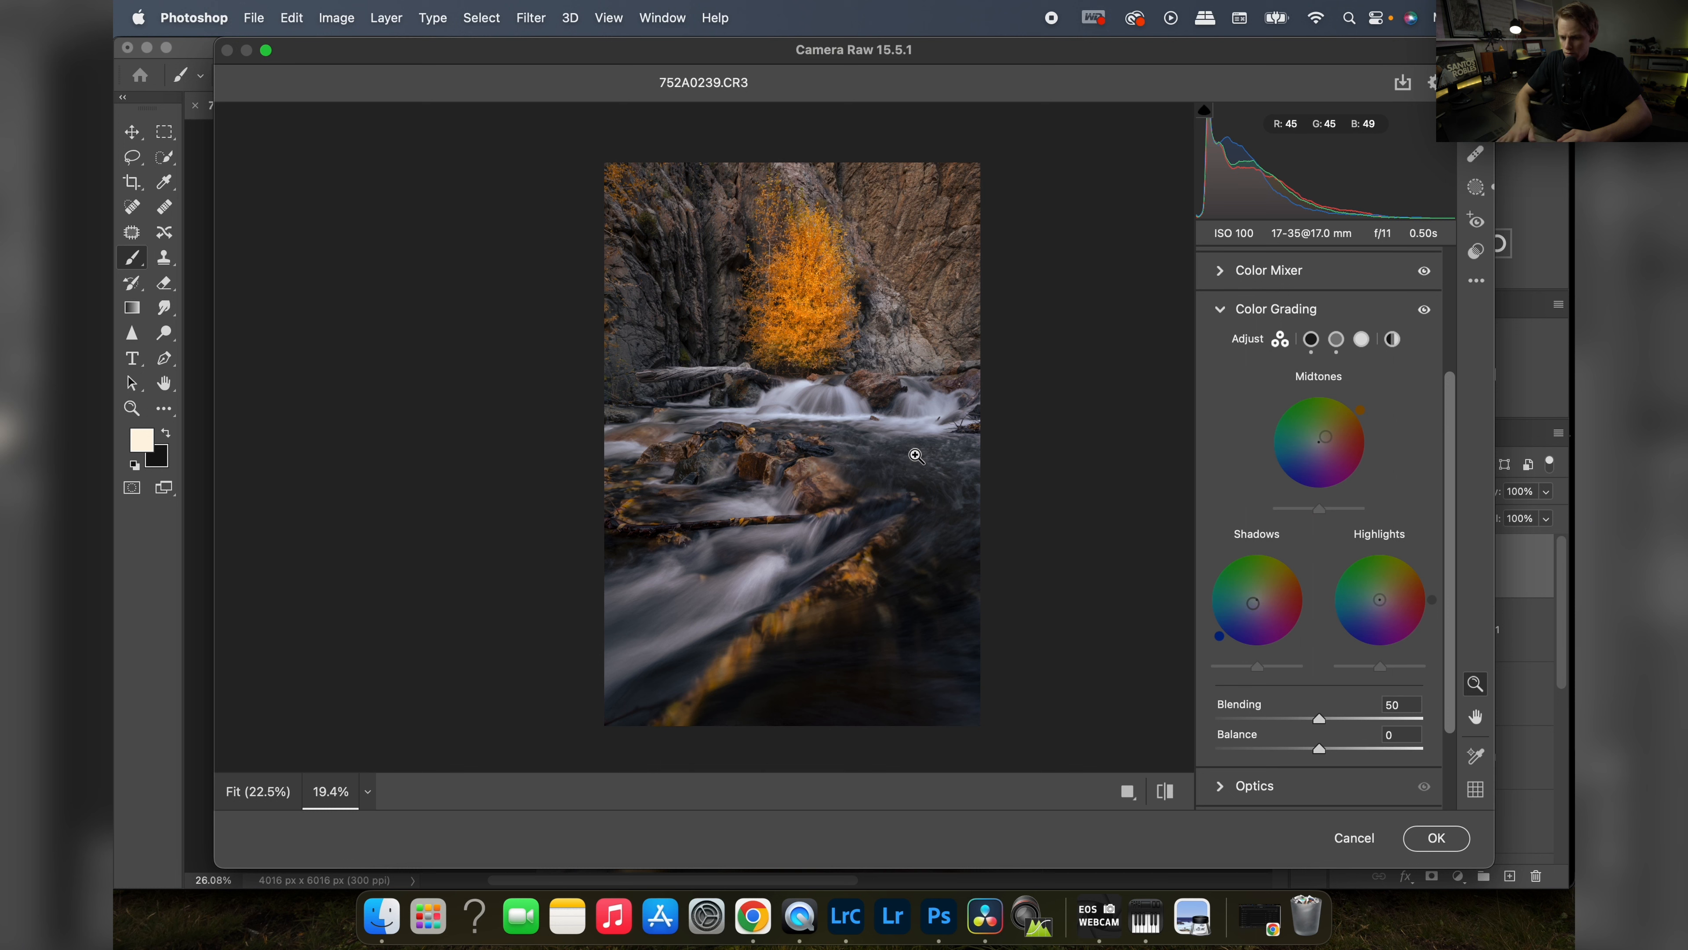
key(backslash)
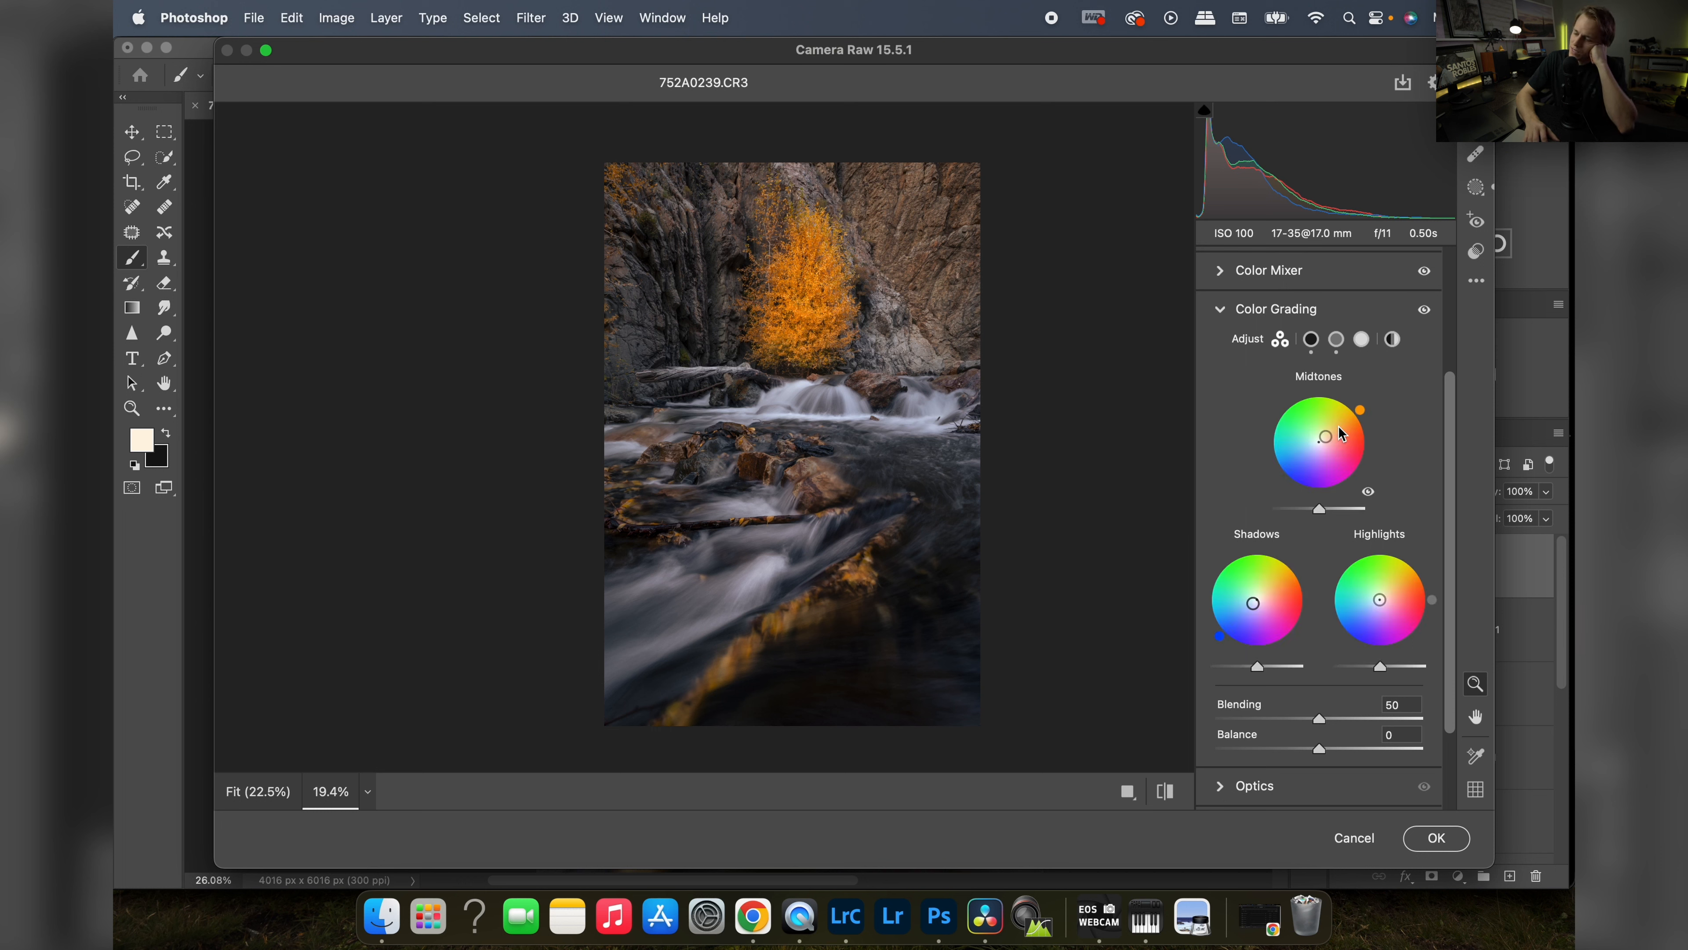
drag(1326, 437, 1370, 410)
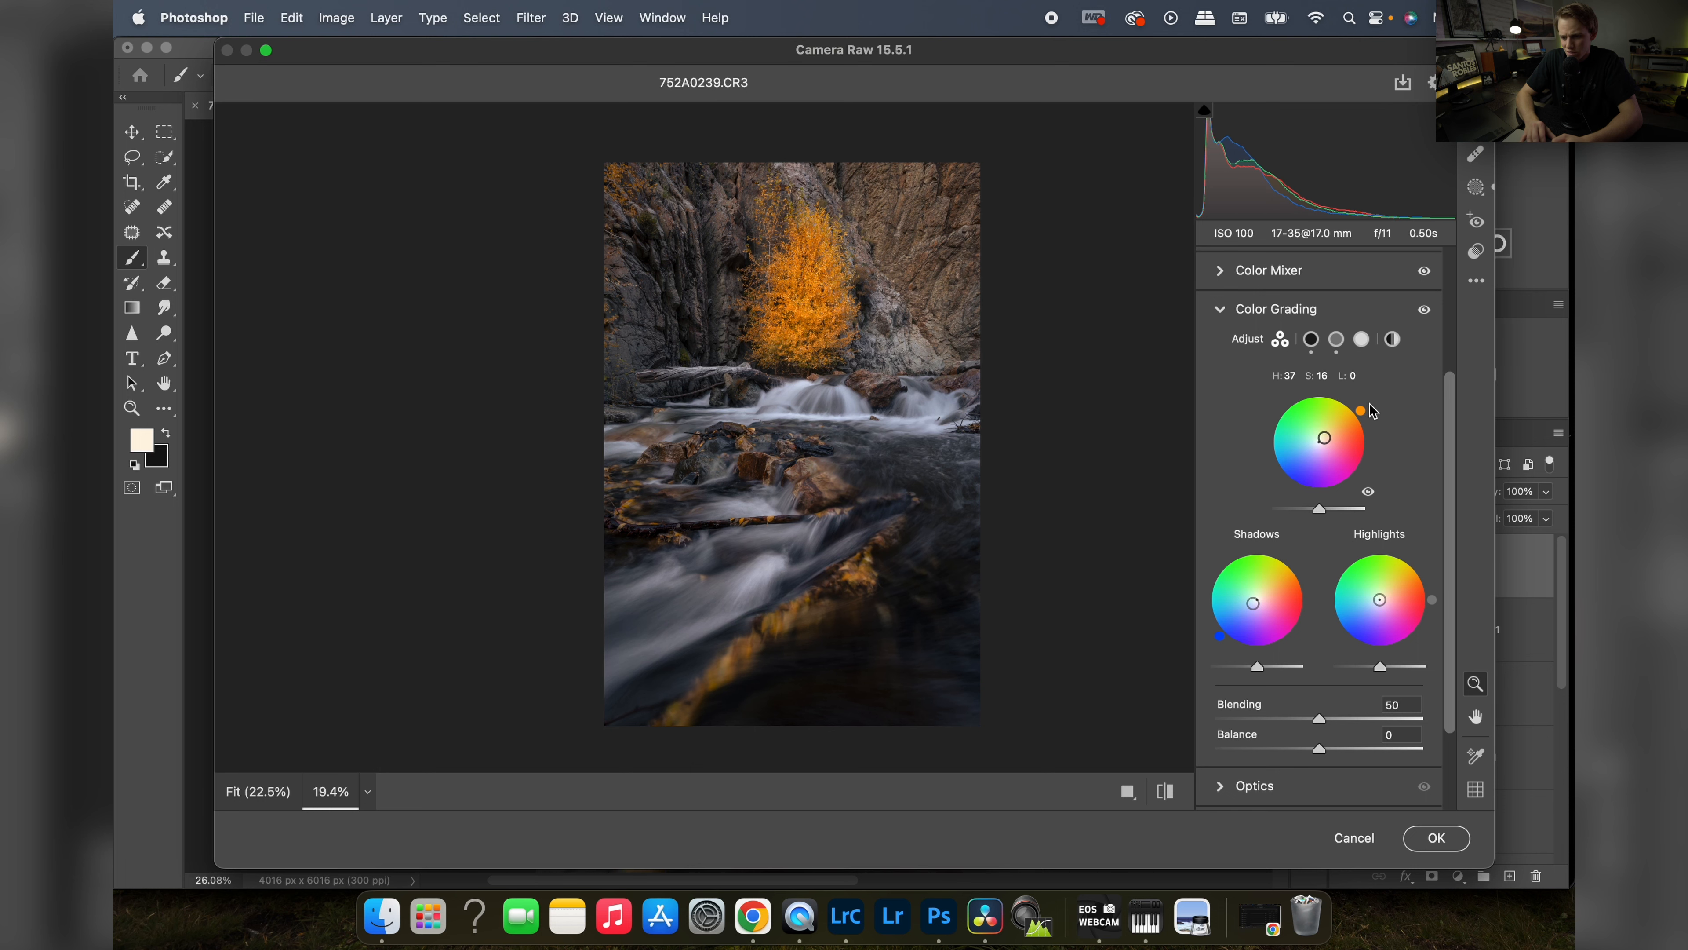
- Inspect the graded photo at different magnifications, set the Basic Temperature to -3, and compare before and after
click(634, 304)
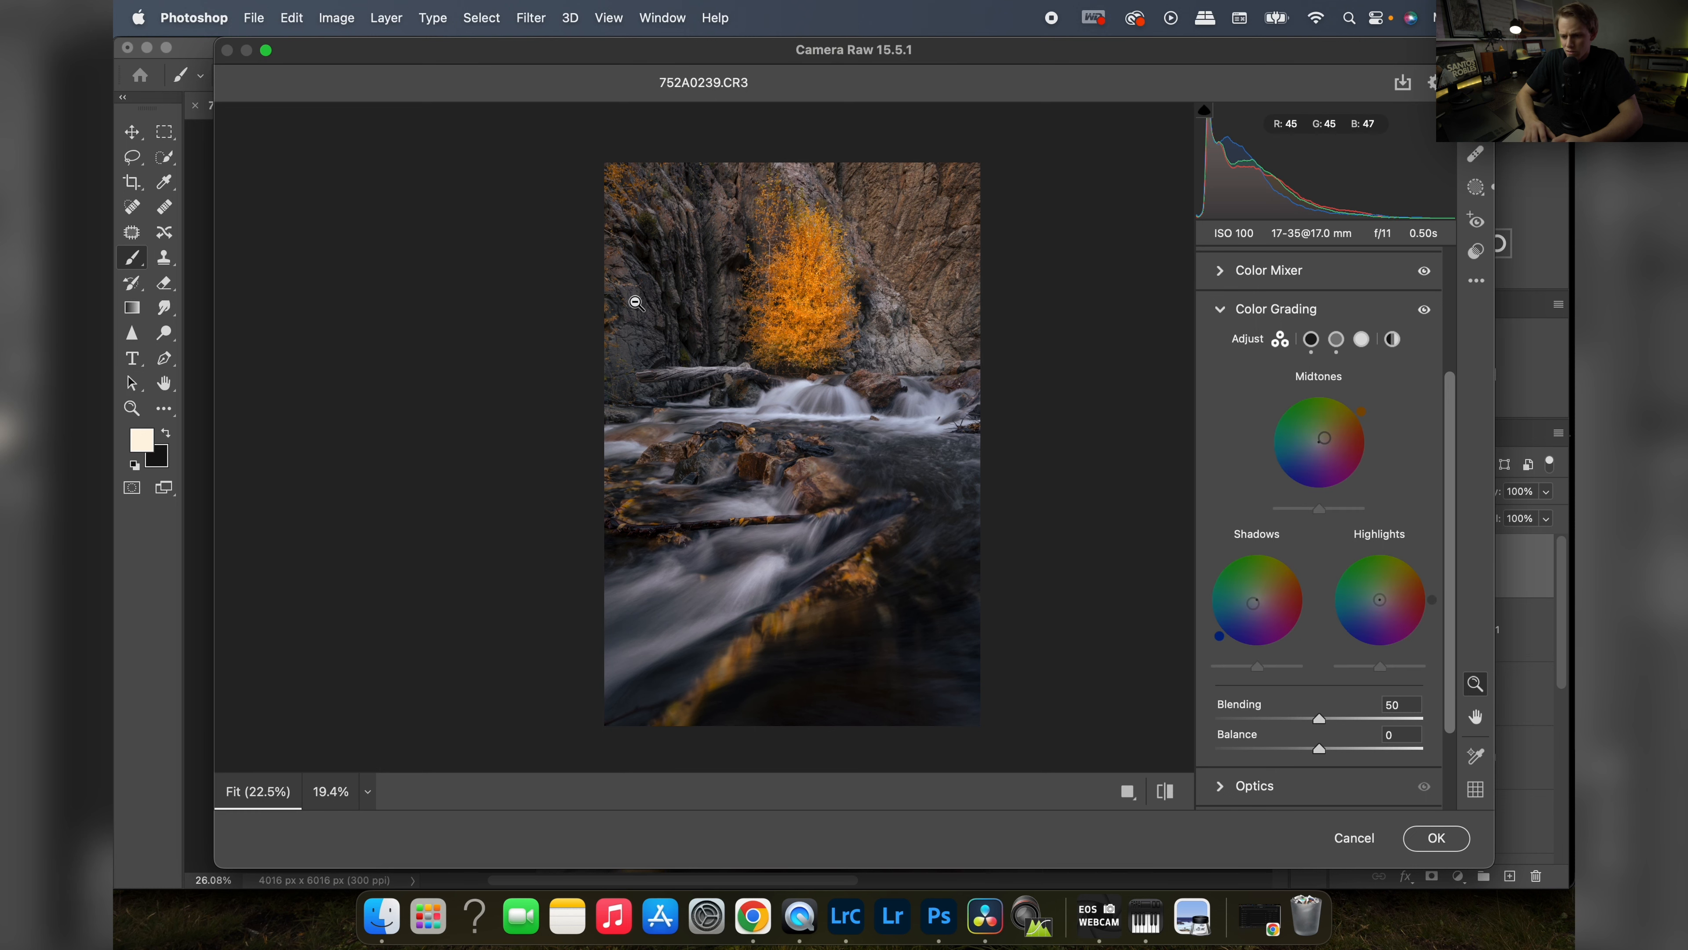
drag(632, 303, 611, 304)
drag(765, 403, 833, 401)
click(832, 400)
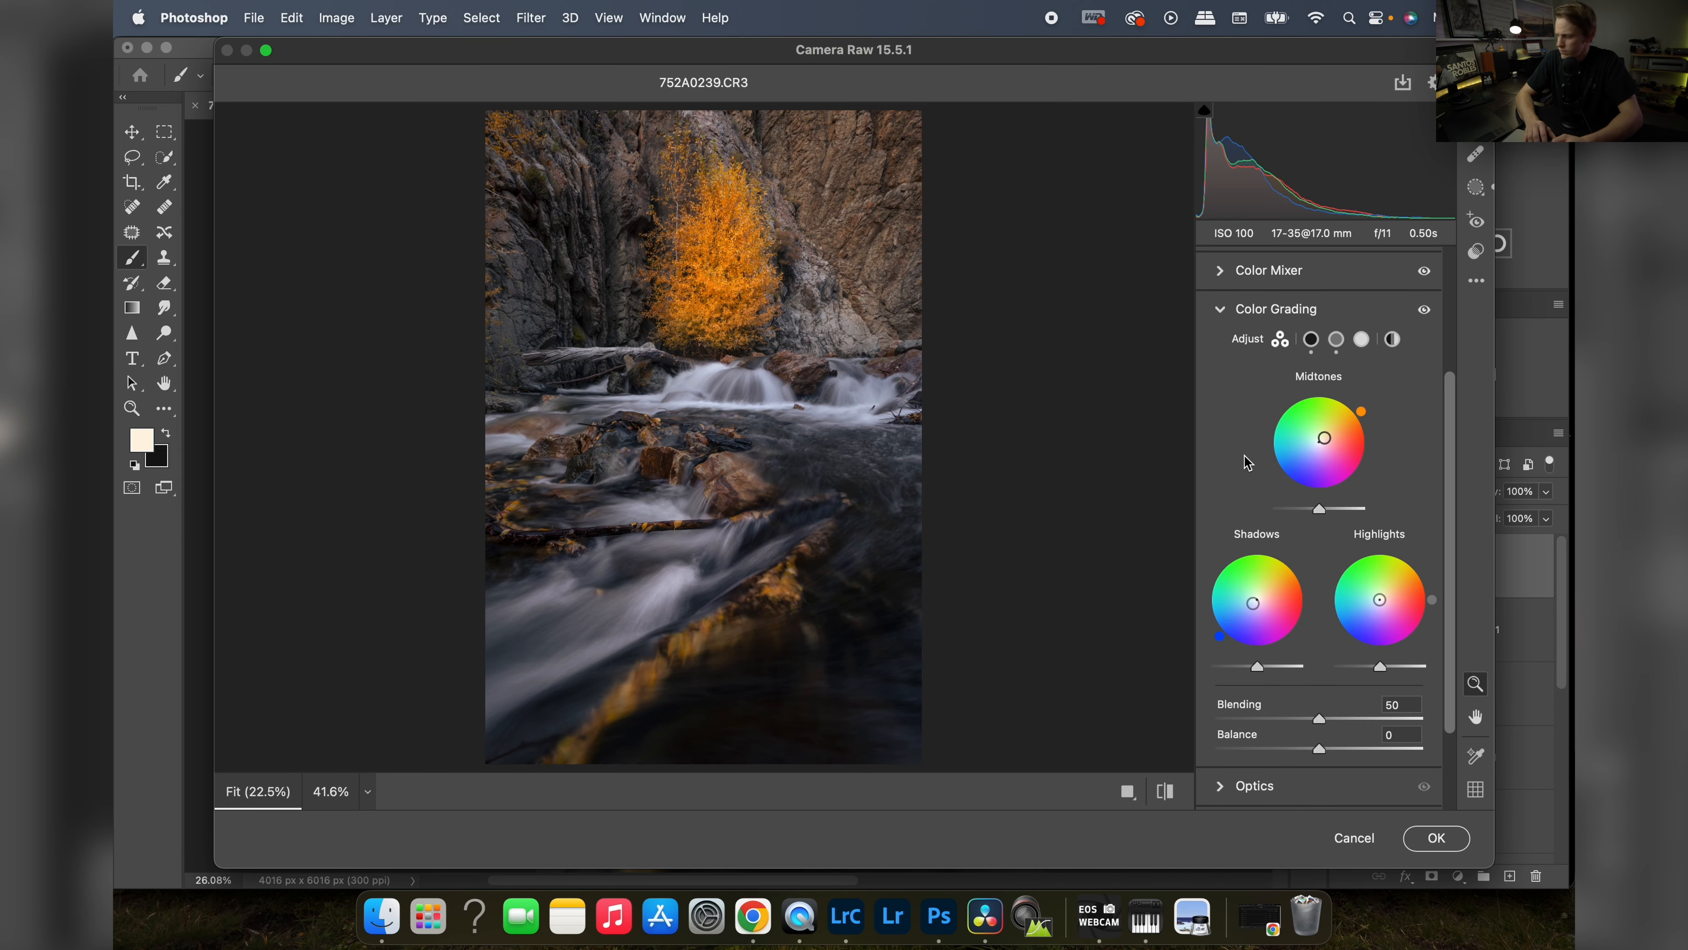
scroll(1246, 462, up, 3)
click(1239, 348)
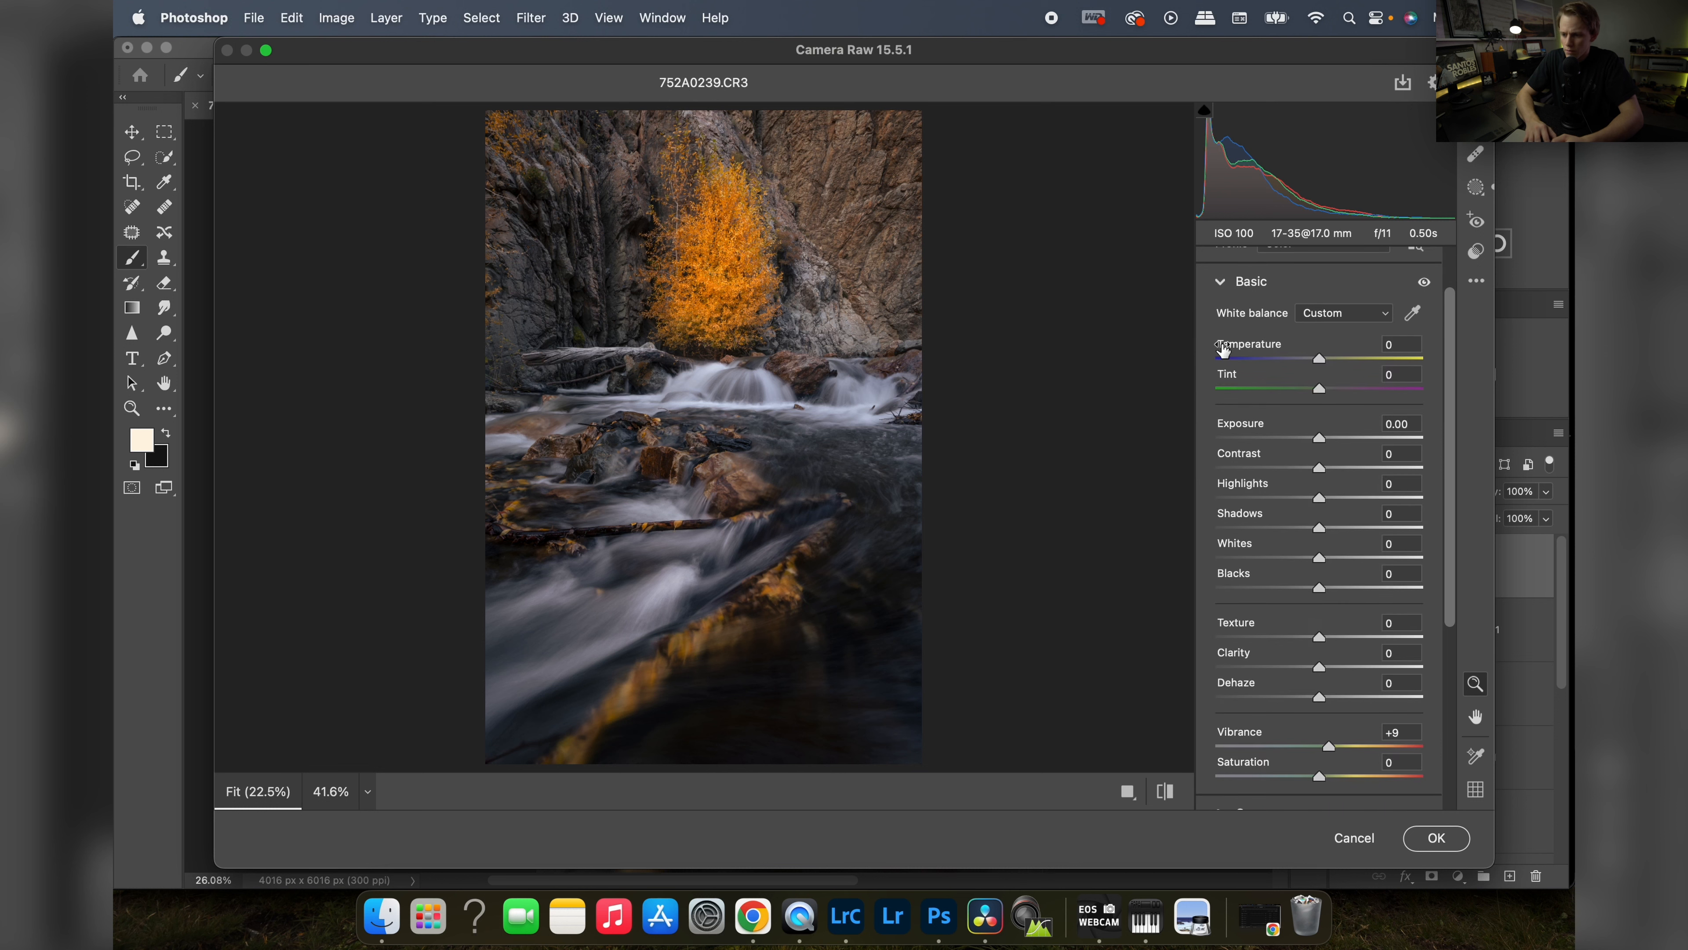
drag(1319, 360, 1315, 360)
scroll(721, 441, down, 1)
key(backslash)
key(backslash)
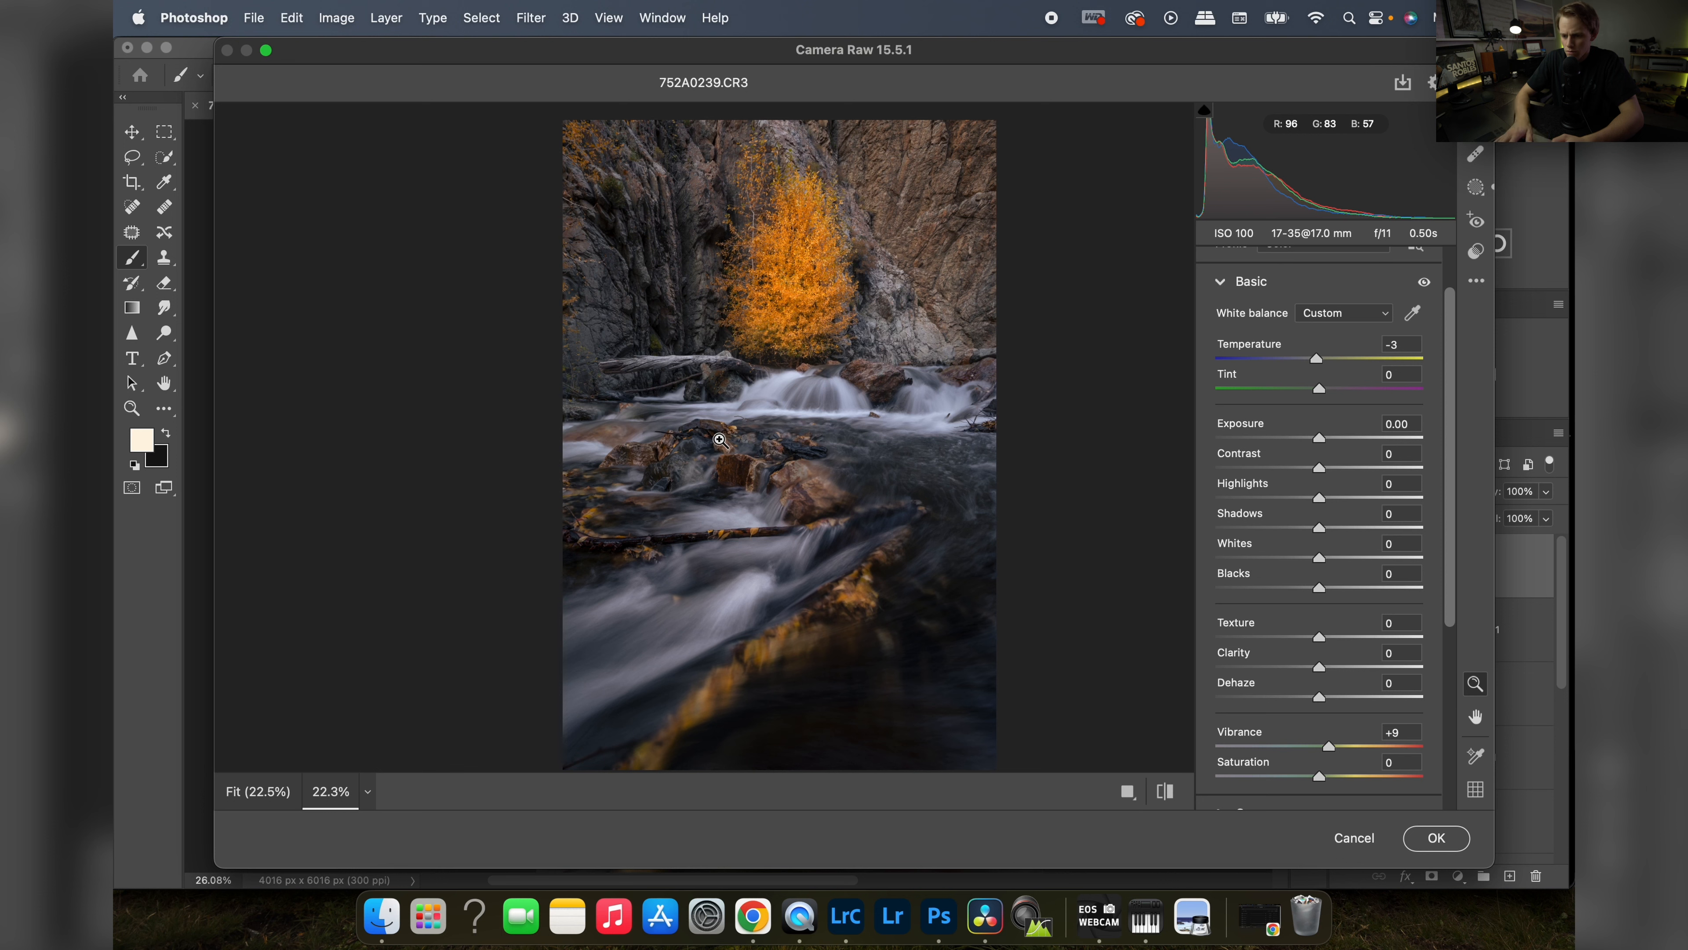
key(backslash)
key(backslash)
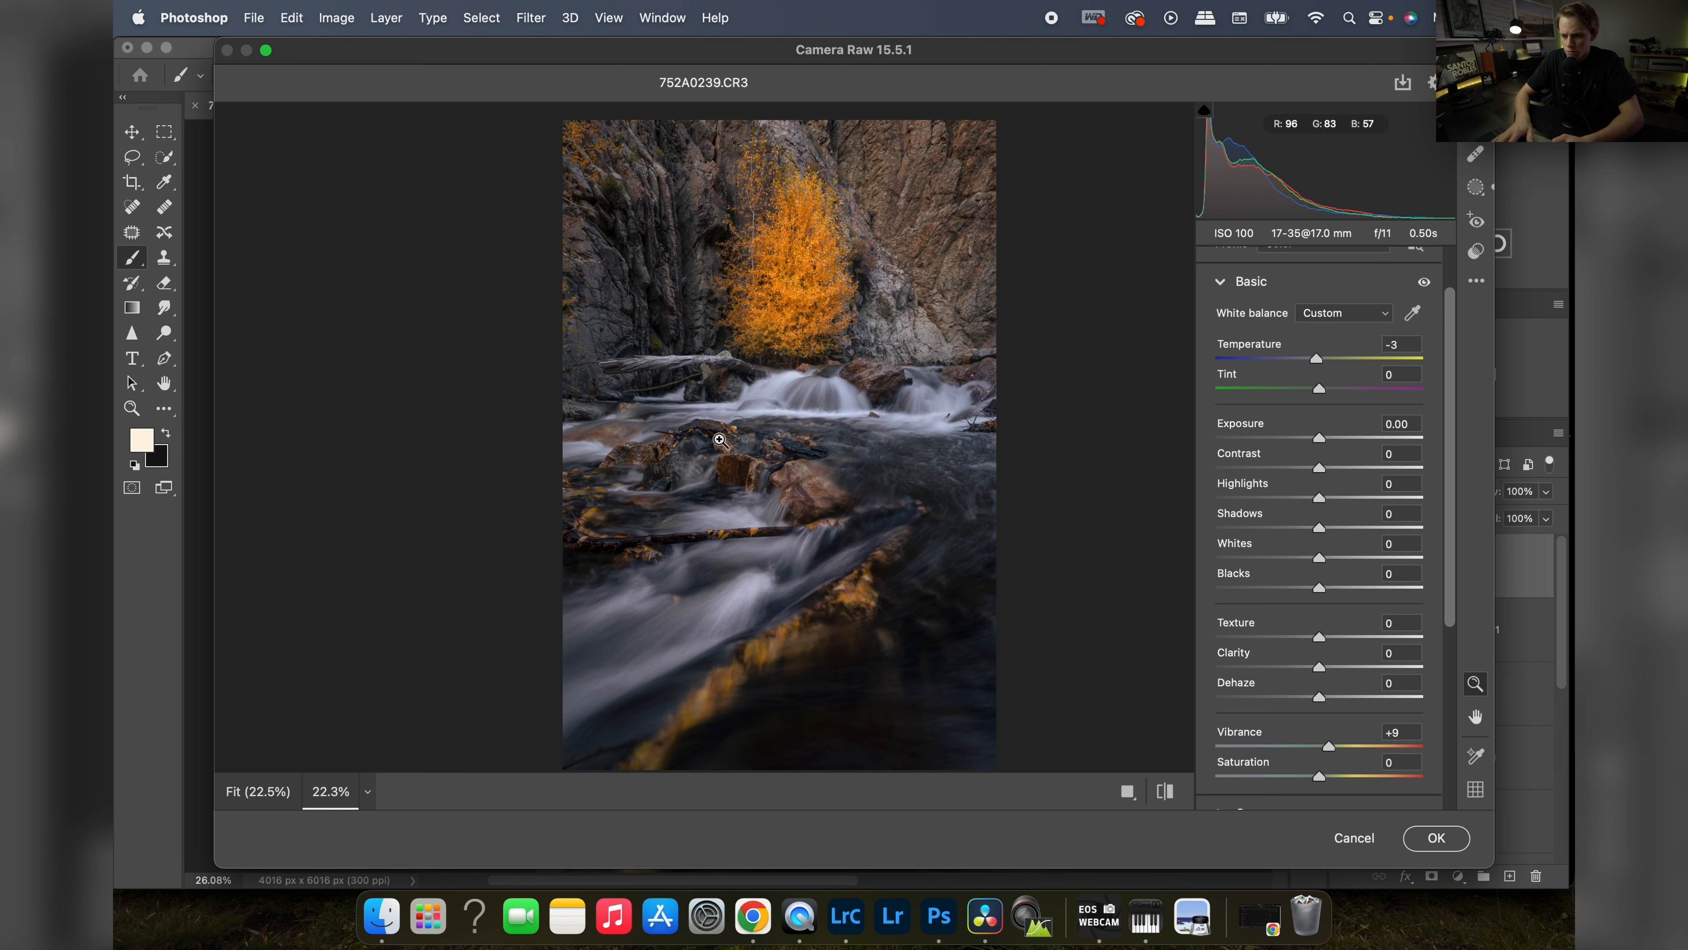
- Set the Basic Temperature to -1 and Highlights to -12, and check the whole photo
double_click(1315, 360)
drag(1320, 498, 1325, 542)
double_click(1322, 531)
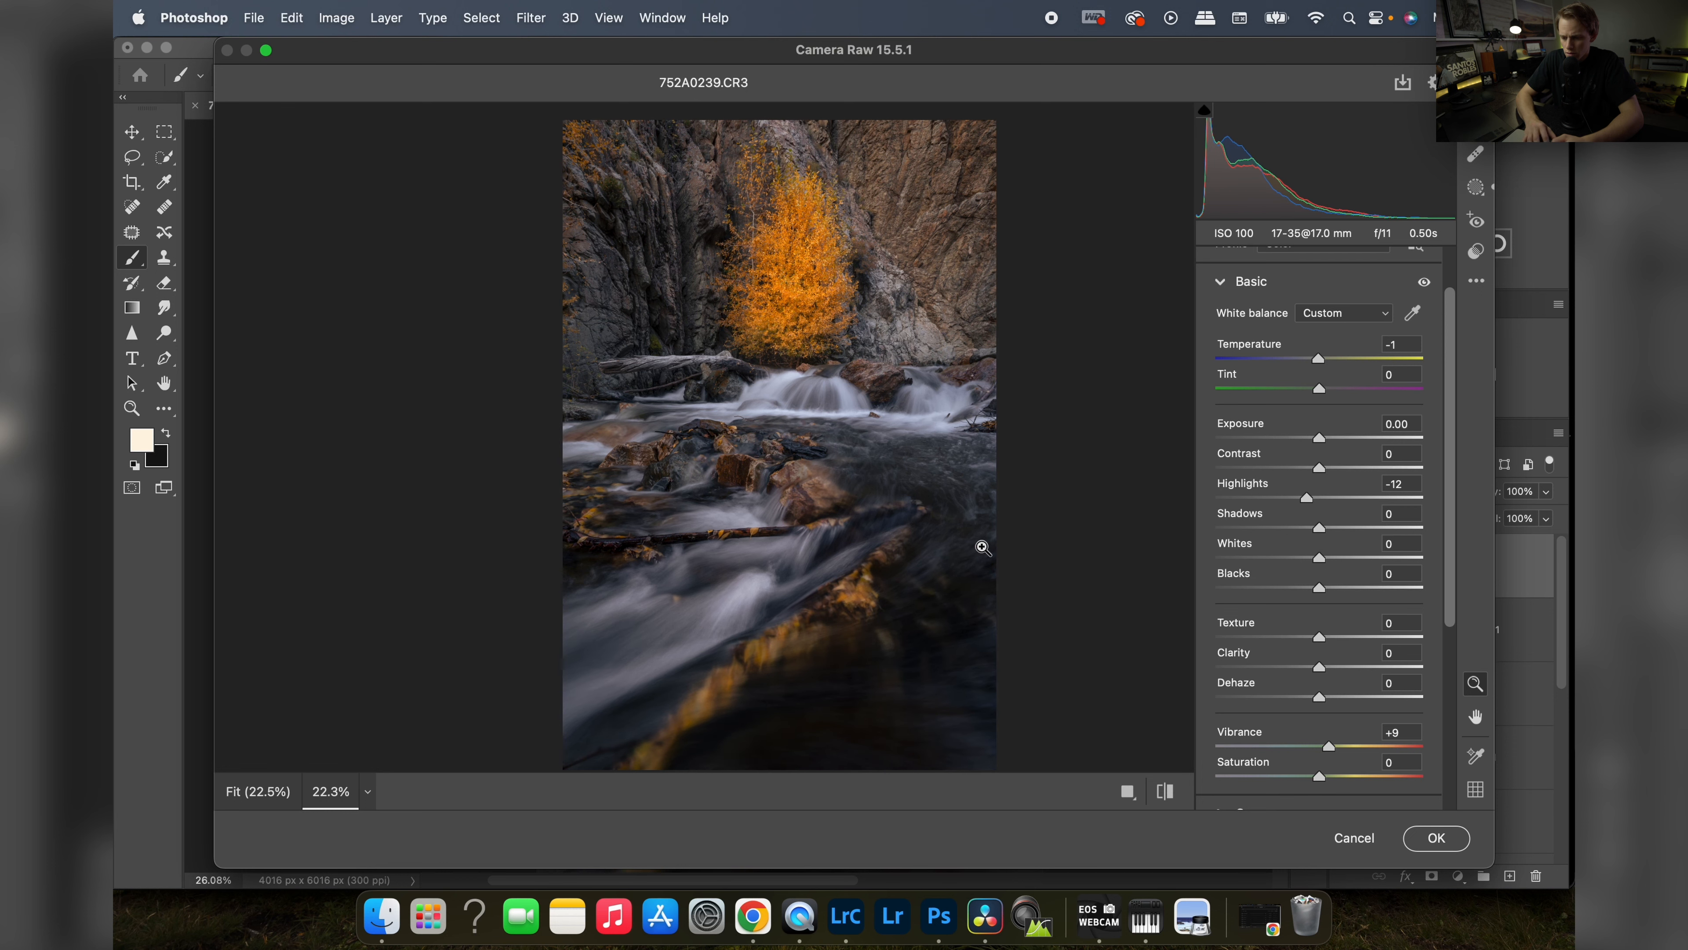
scroll(897, 536, down, 3)
click(898, 537)
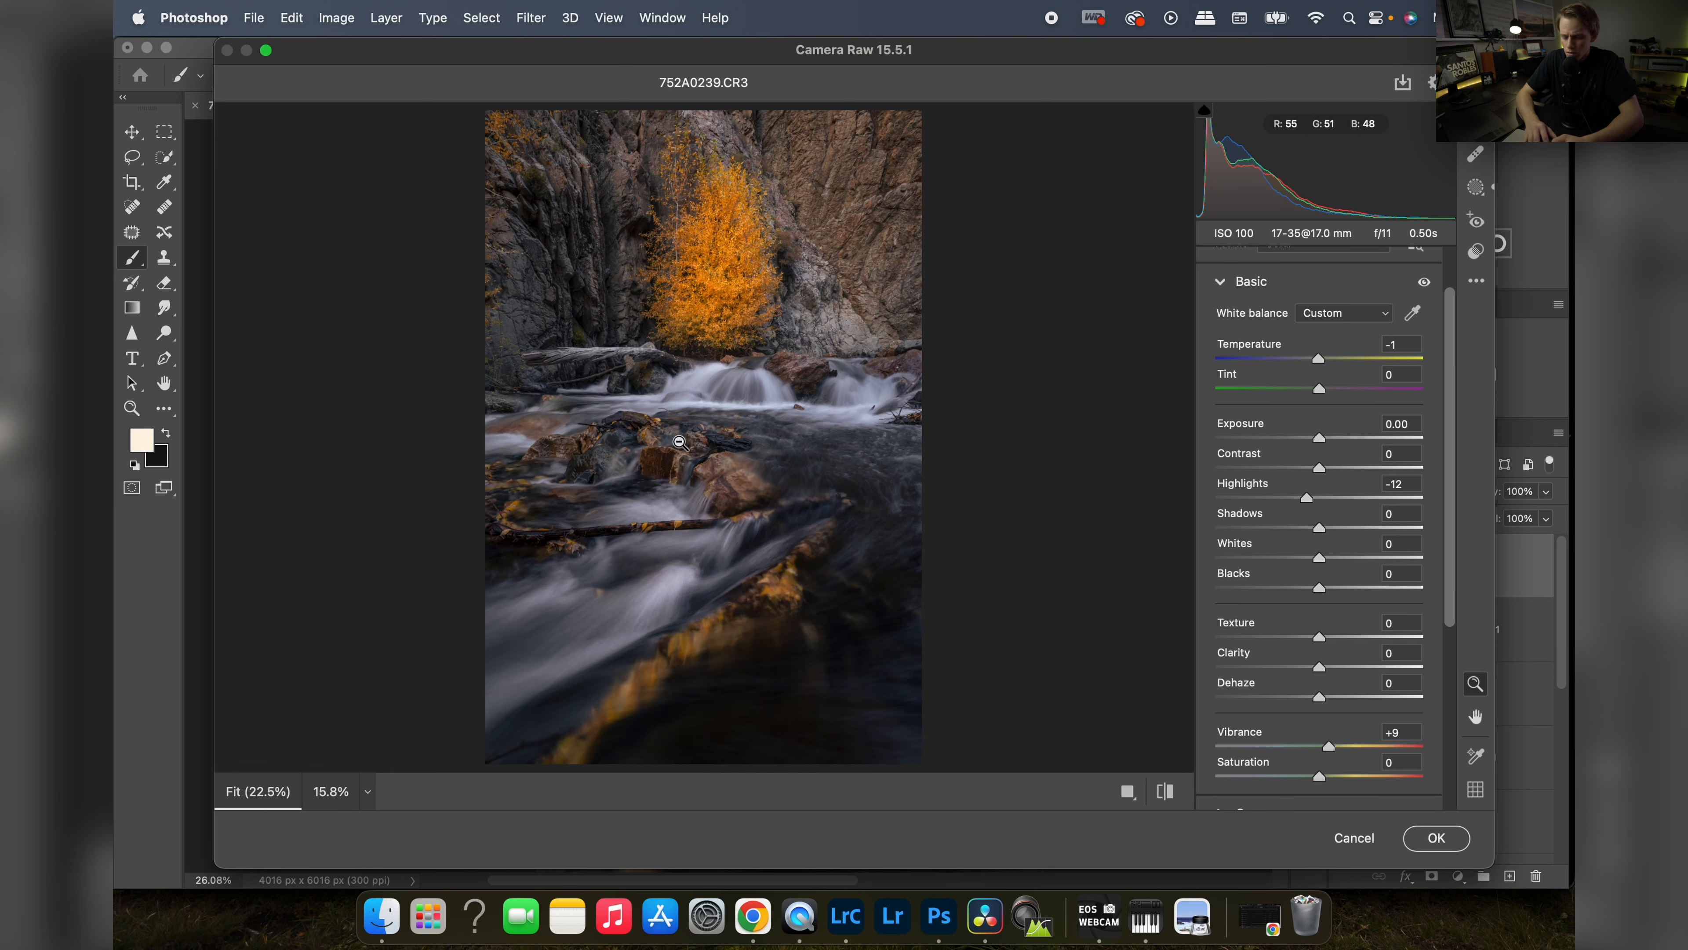
scroll(964, 528, up, 1)
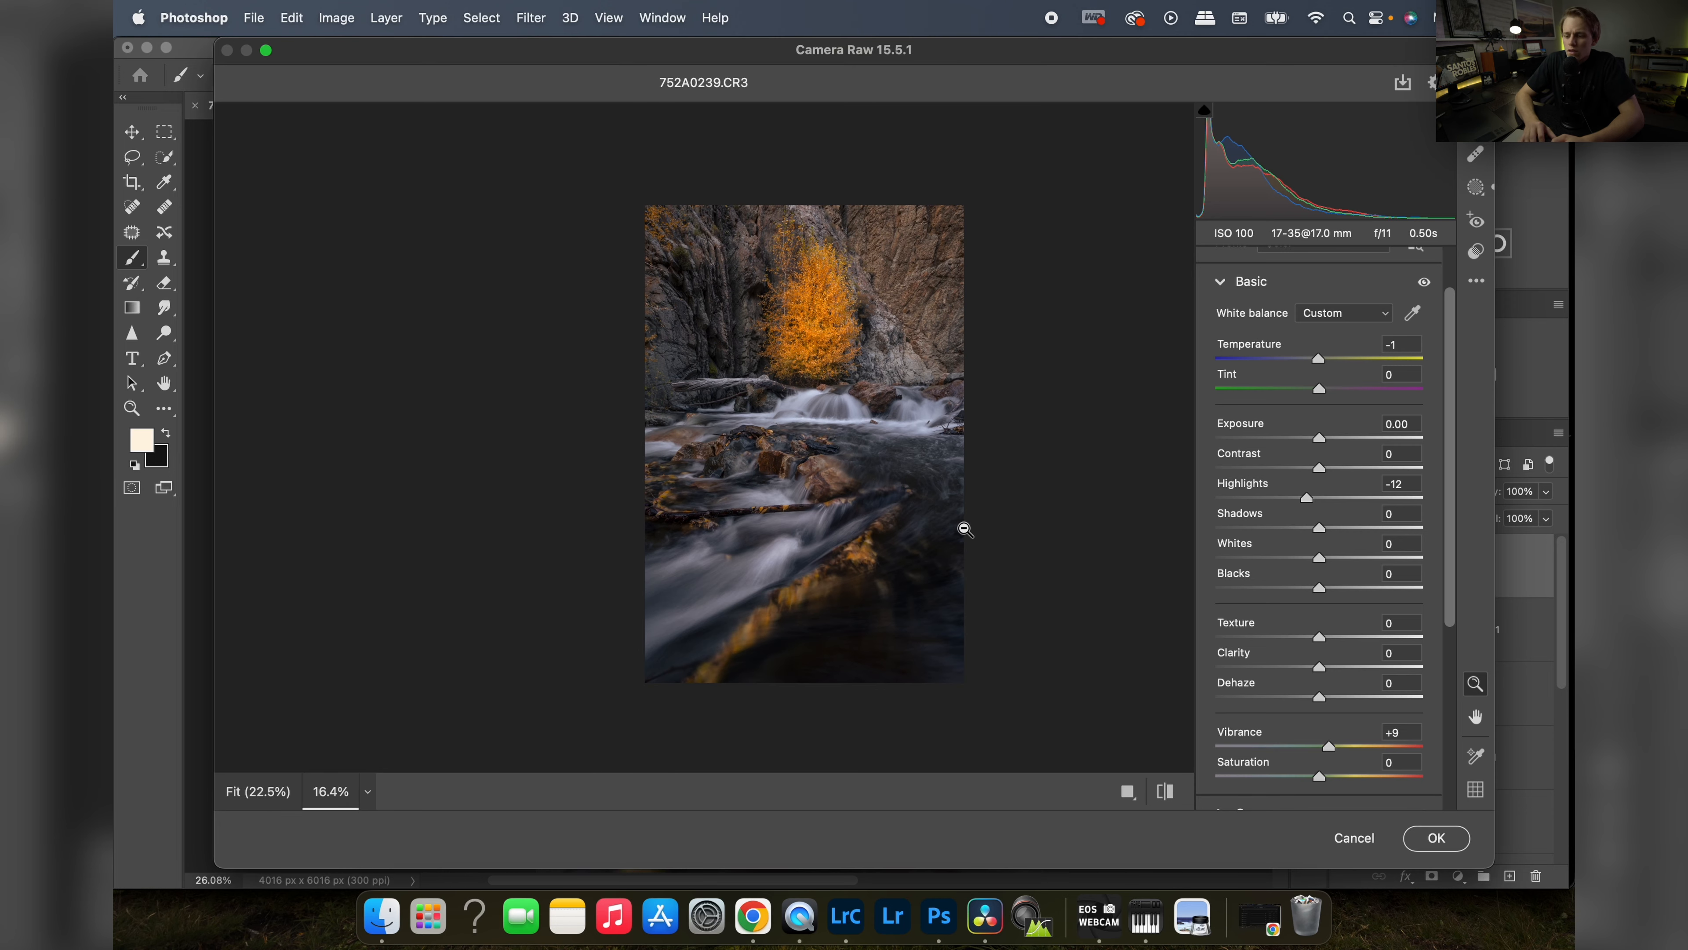
- In the Color Mixer, set the Blues saturation to -25 and check the Blues hue
scroll(965, 529, down, 2)
scroll(1326, 615, down, 5)
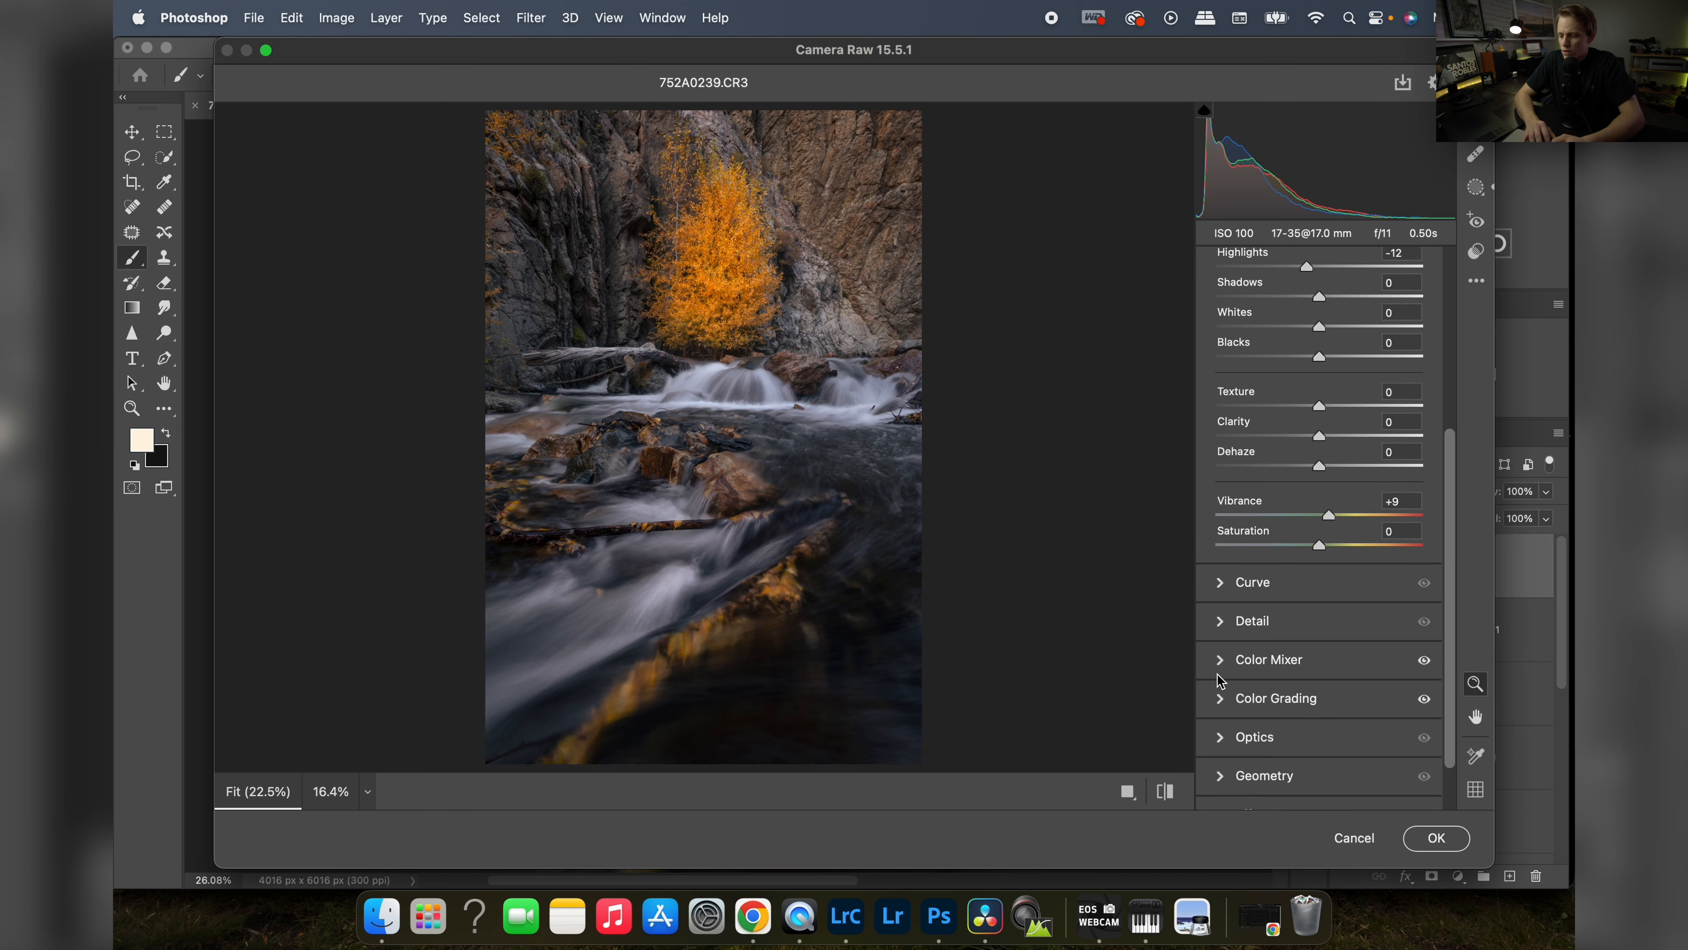
click(1219, 666)
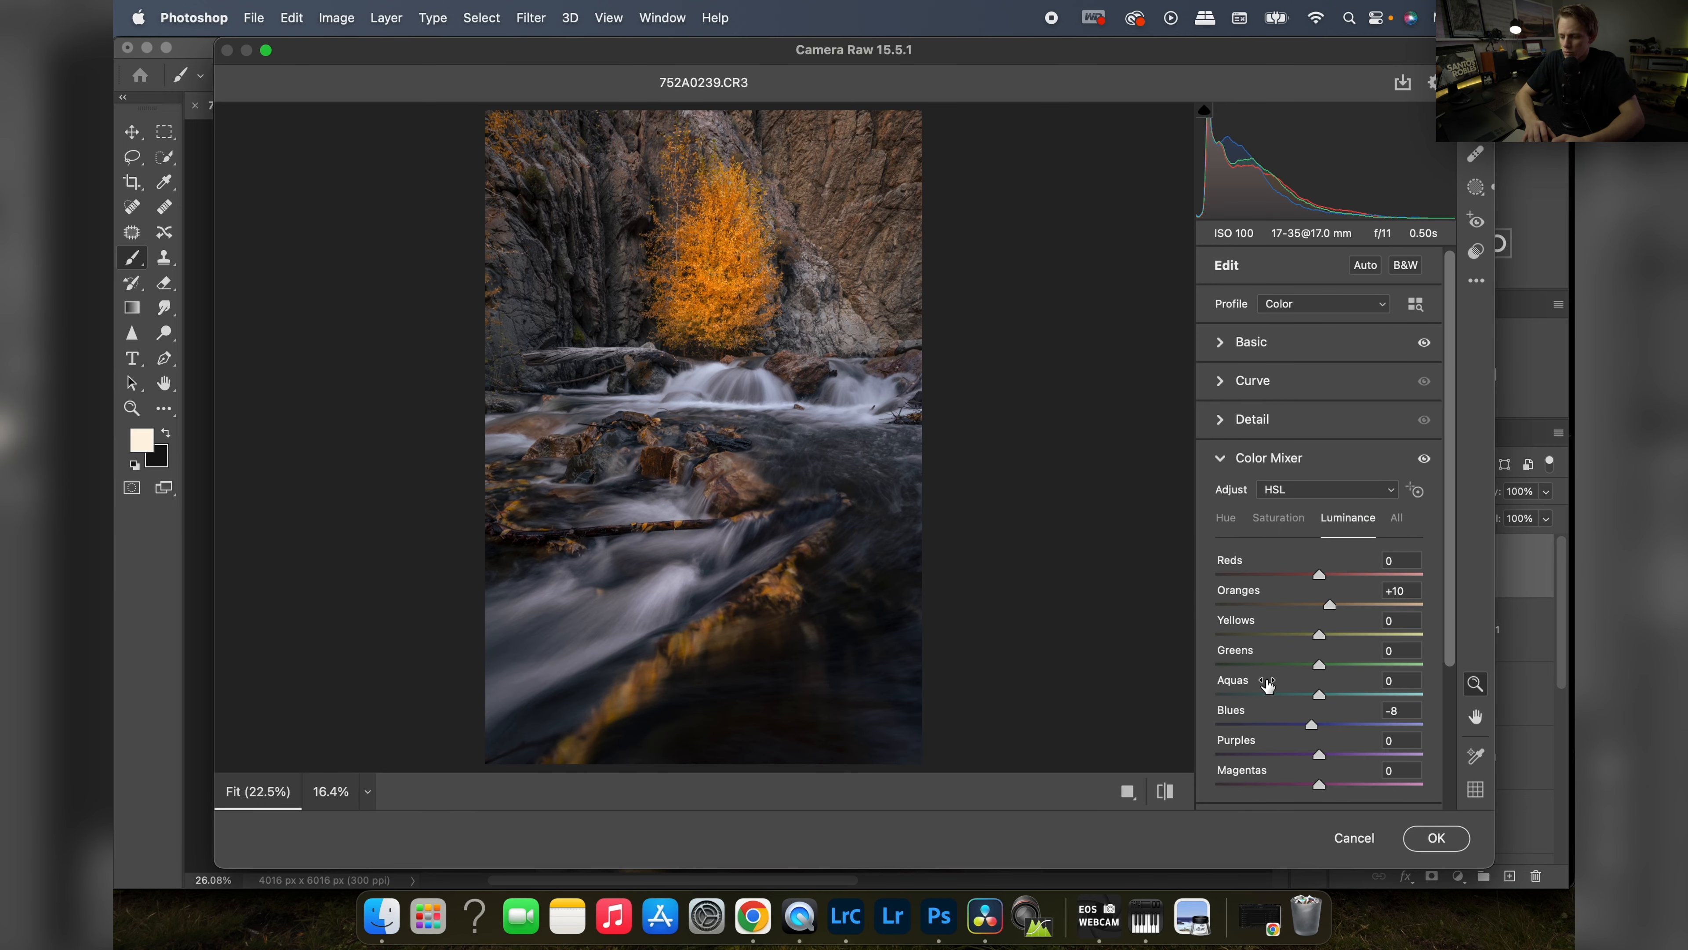
click(1273, 520)
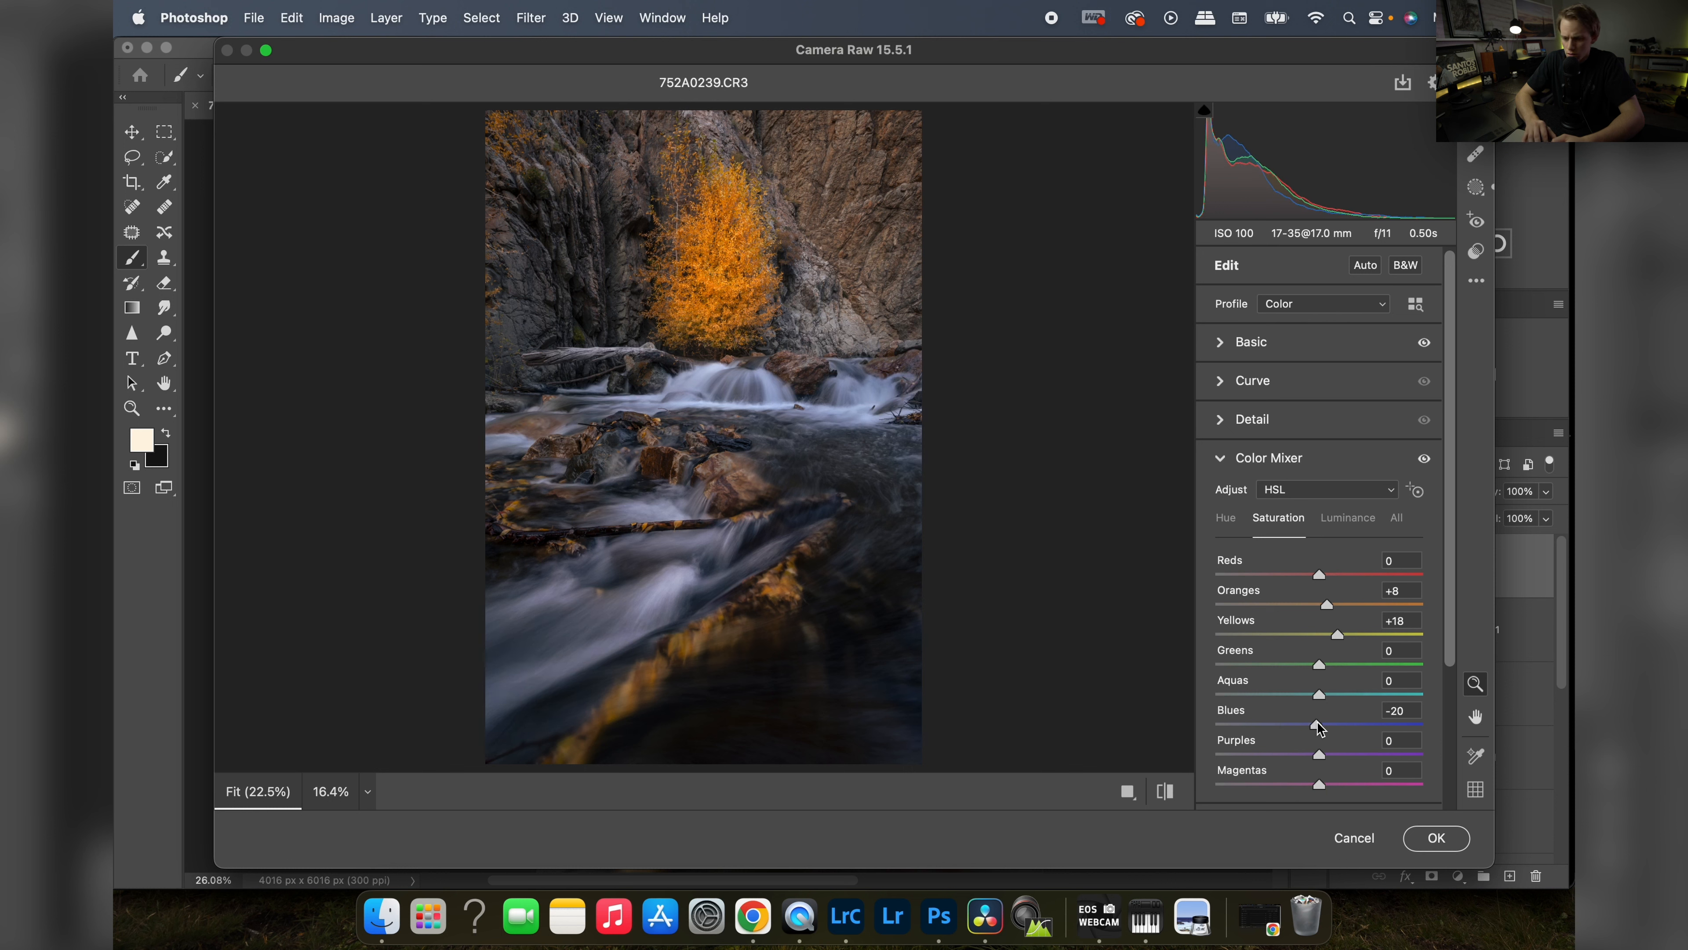
mouse_move(1298, 724)
mouse_down()
mouse_move(1318, 724)
mouse_move(1250, 724)
mouse_move(1294, 724)
mouse_up()
click(1226, 519)
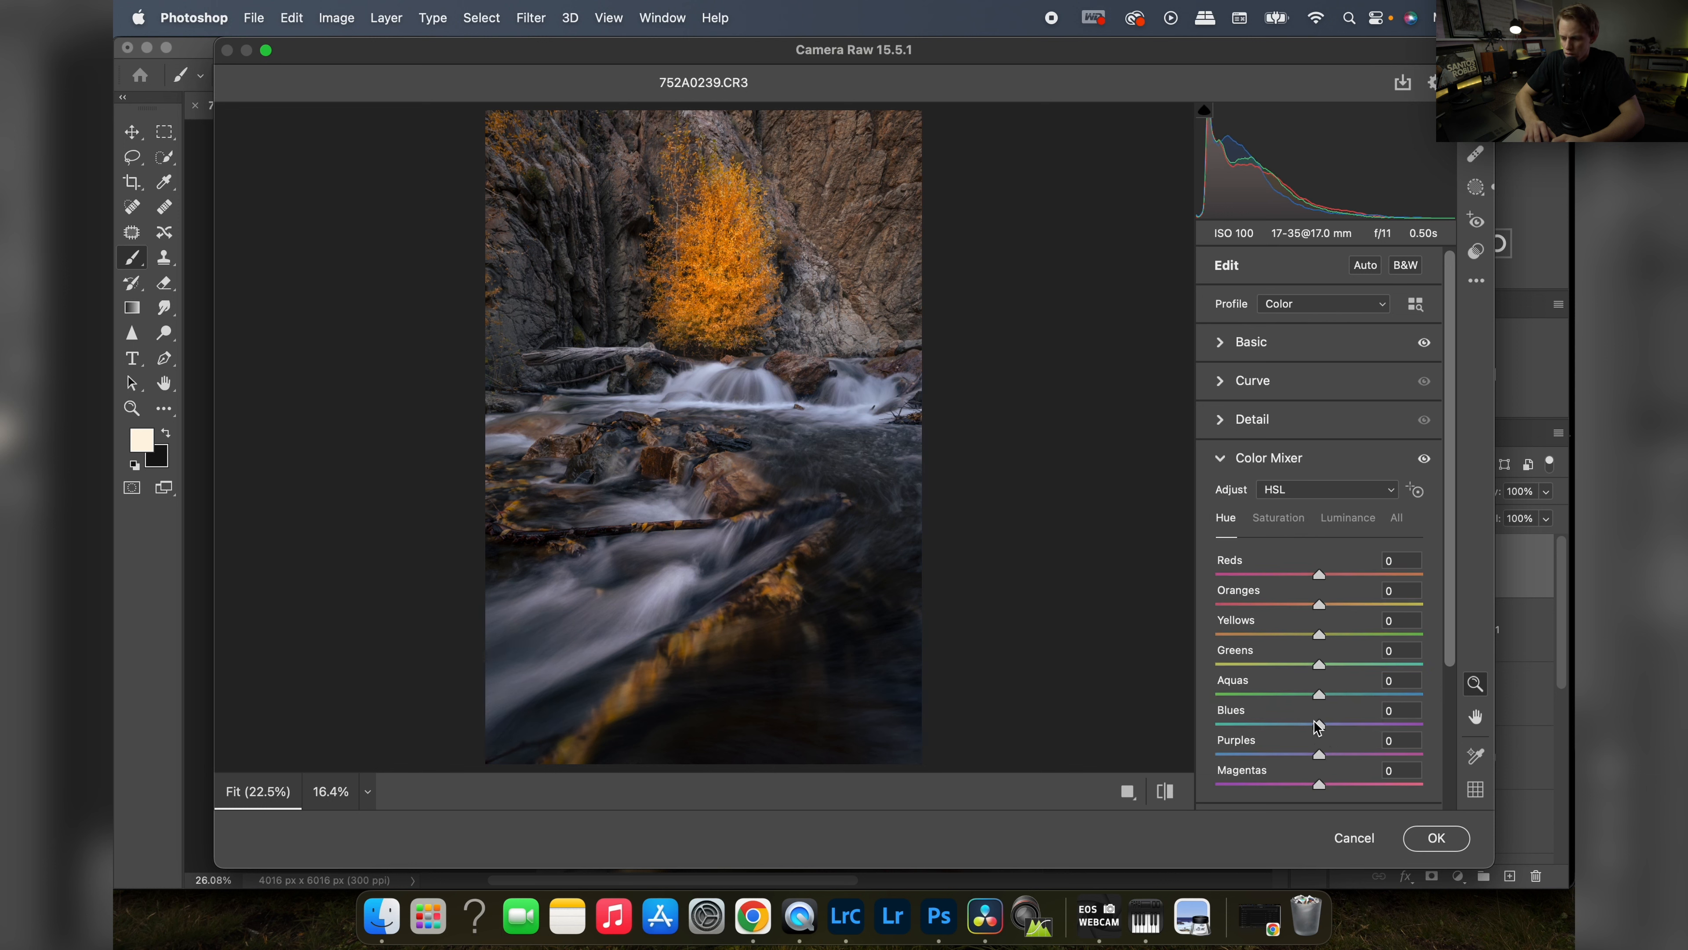
click(1281, 525)
- In Calibration, set the Blue Primary saturation to +20 and the Red Primary to hue +9 and saturation +16
scroll(1337, 602, down, 3)
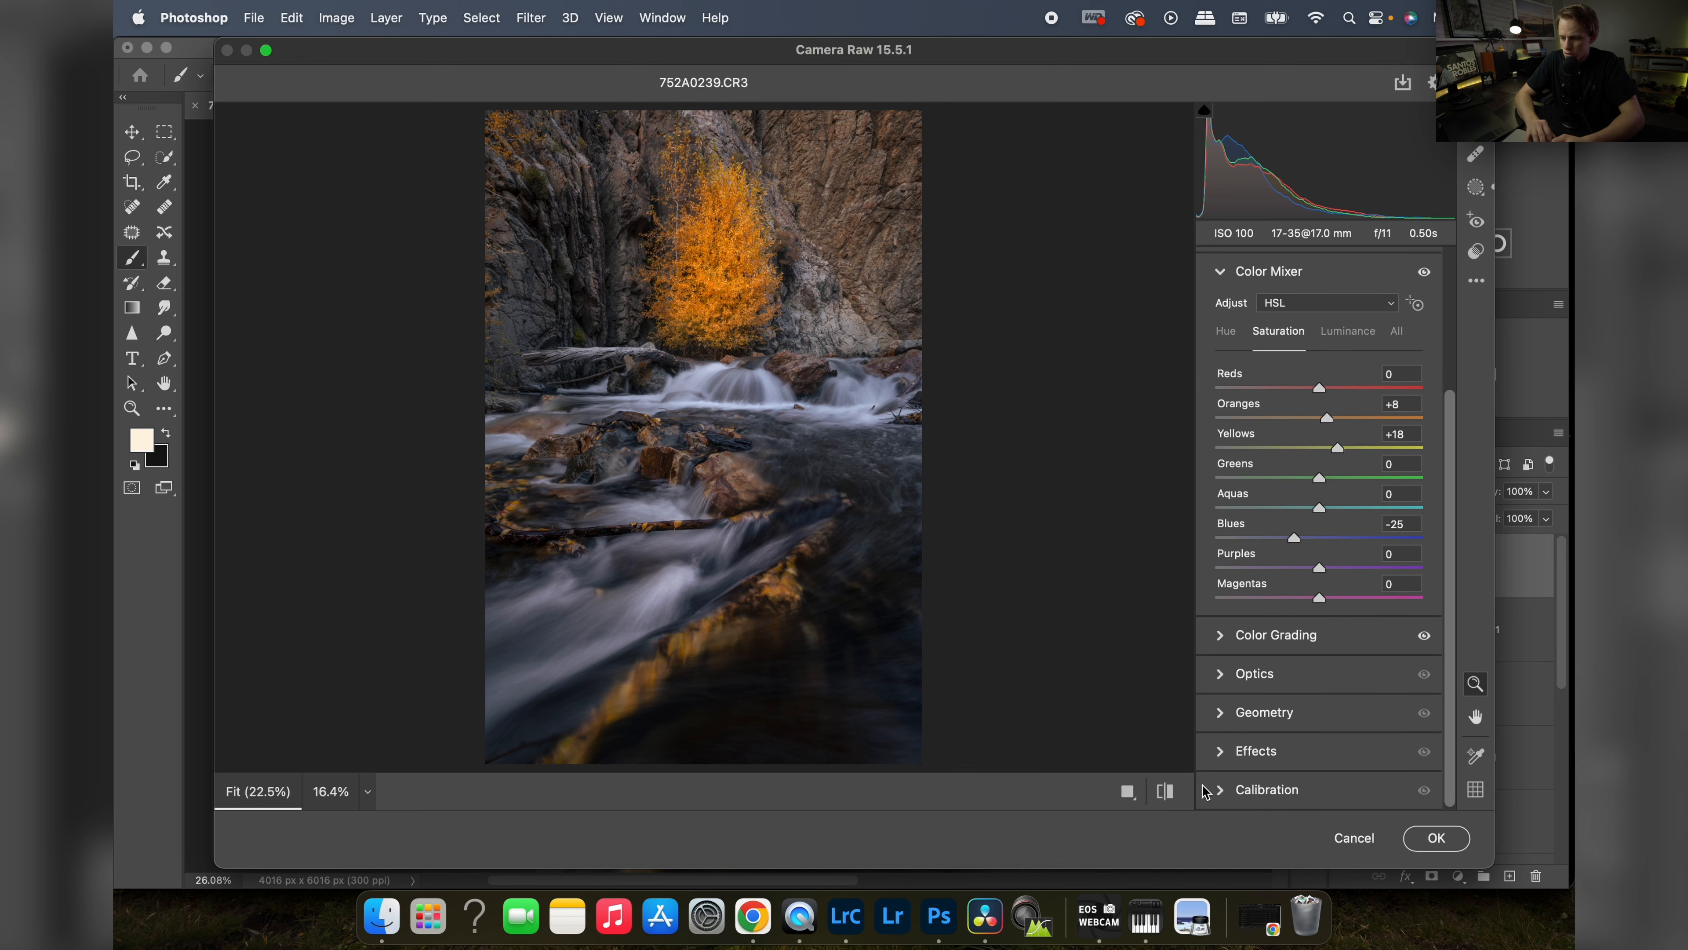
click(1222, 792)
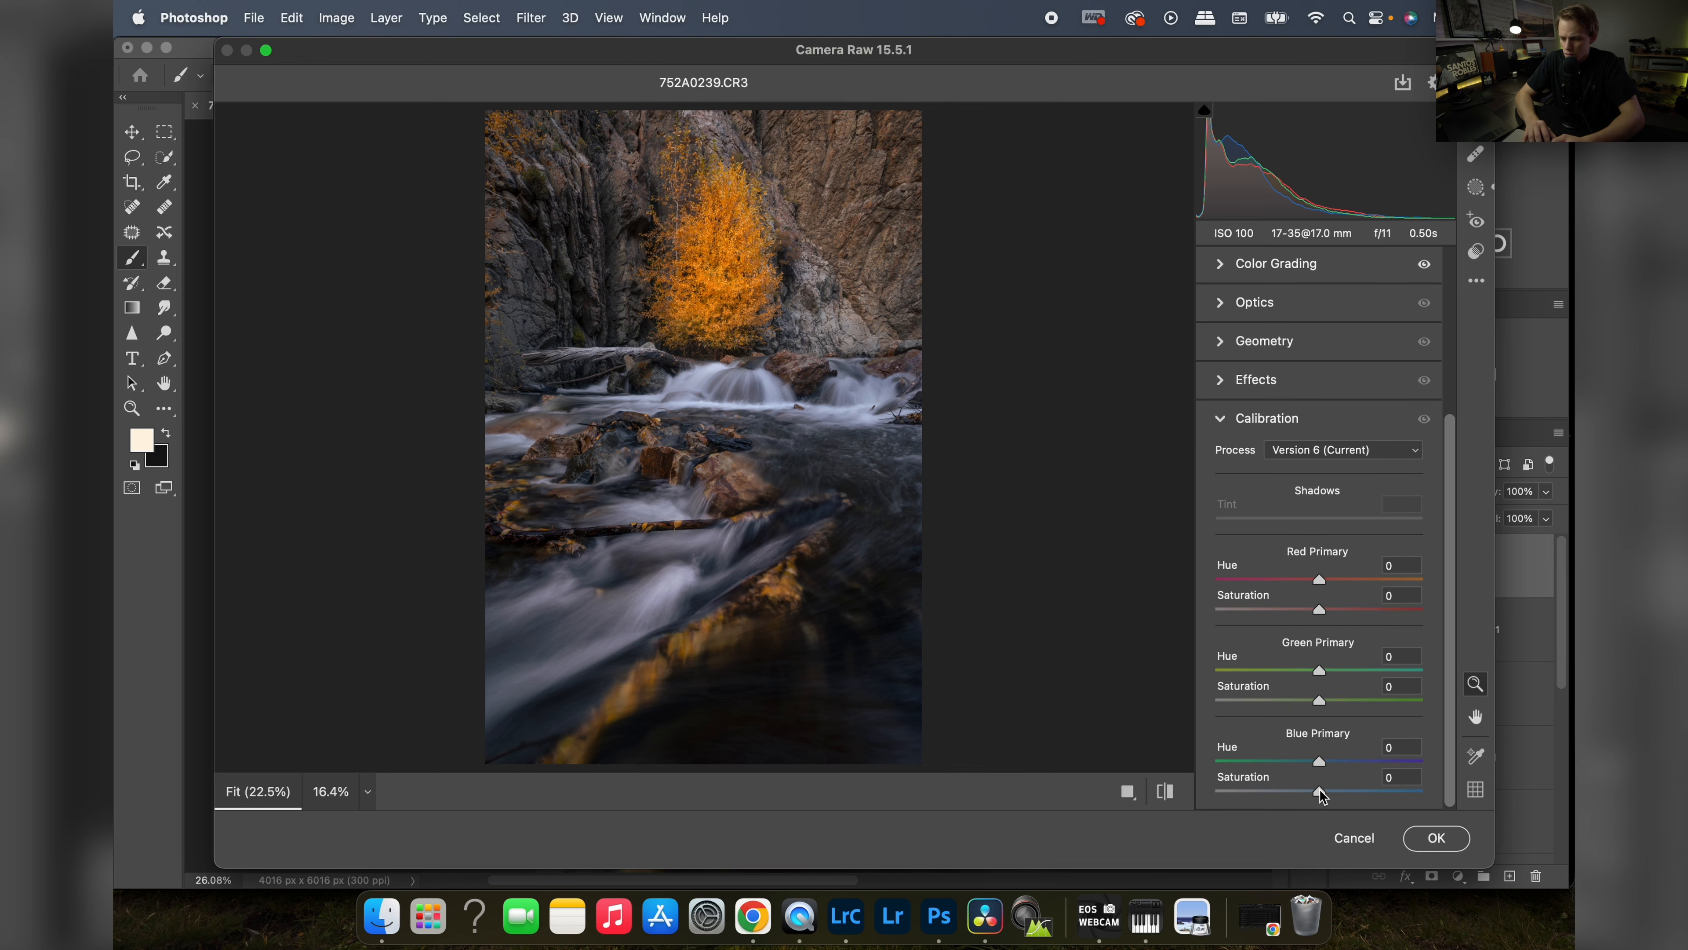
drag(1320, 791, 1339, 791)
mouse_move(1319, 609)
mouse_down()
mouse_move(1297, 610)
mouse_move(1334, 611)
mouse_move(1284, 613)
mouse_move(1353, 609)
mouse_move(1355, 580)
mouse_move(1330, 582)
mouse_up()
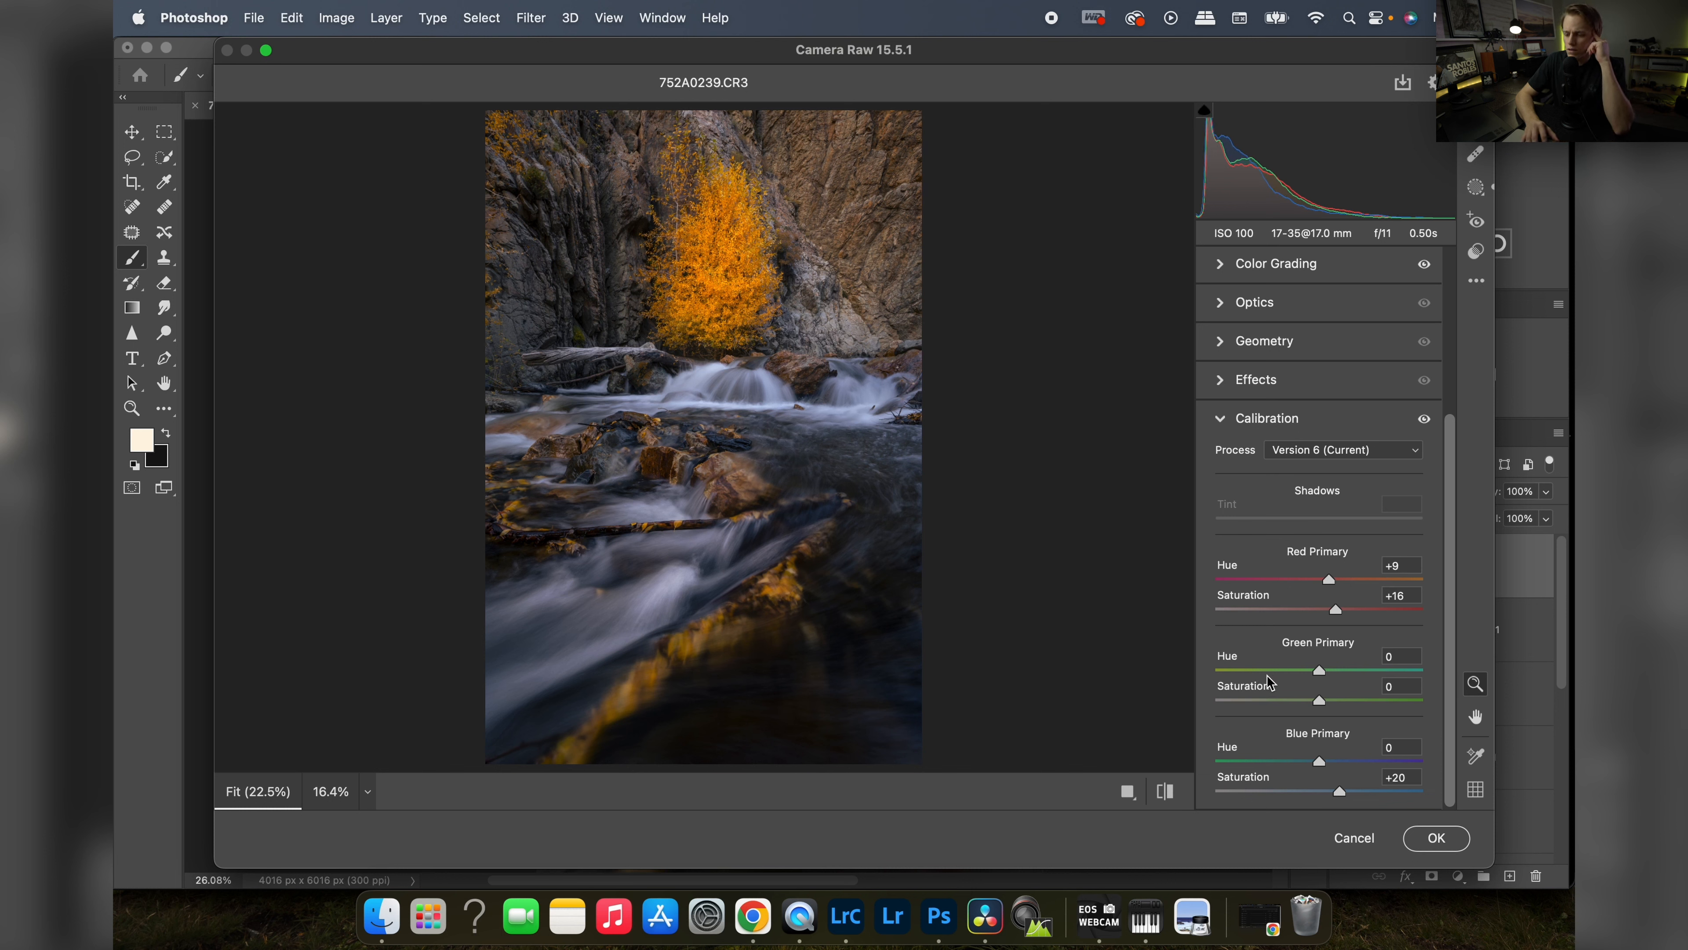
- Set the Green Primary calibration to hue -9 and saturation +2, and check the whole photo at a smaller size
drag(1320, 669, 1329, 712)
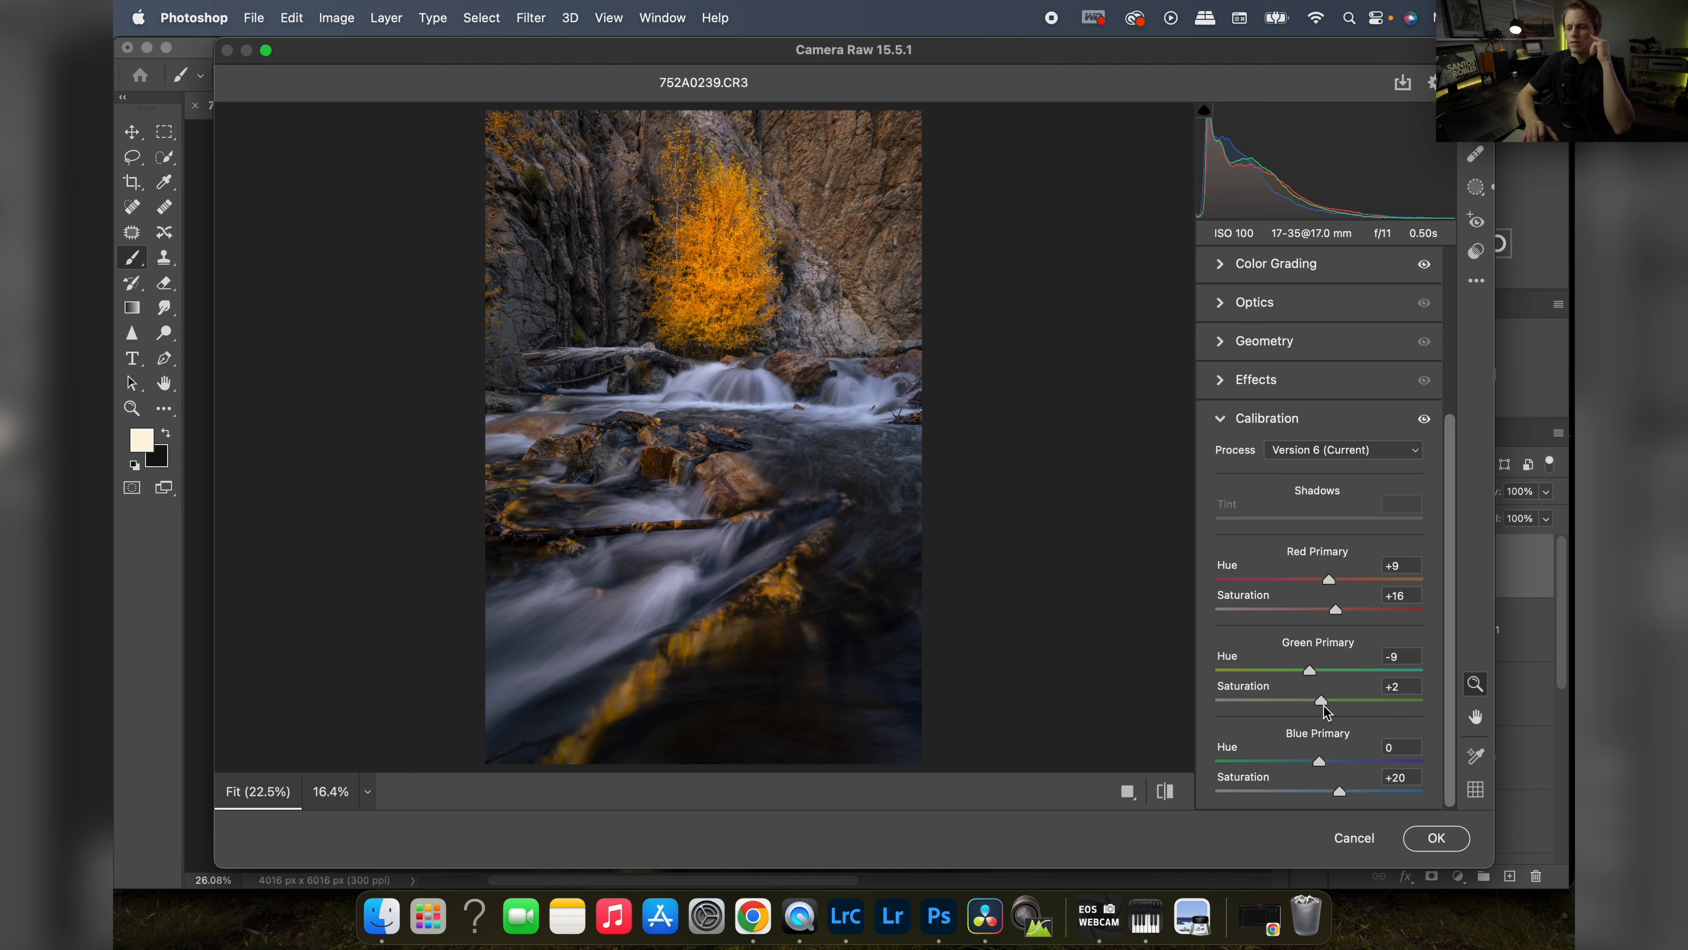
scroll(854, 434, down, 3)
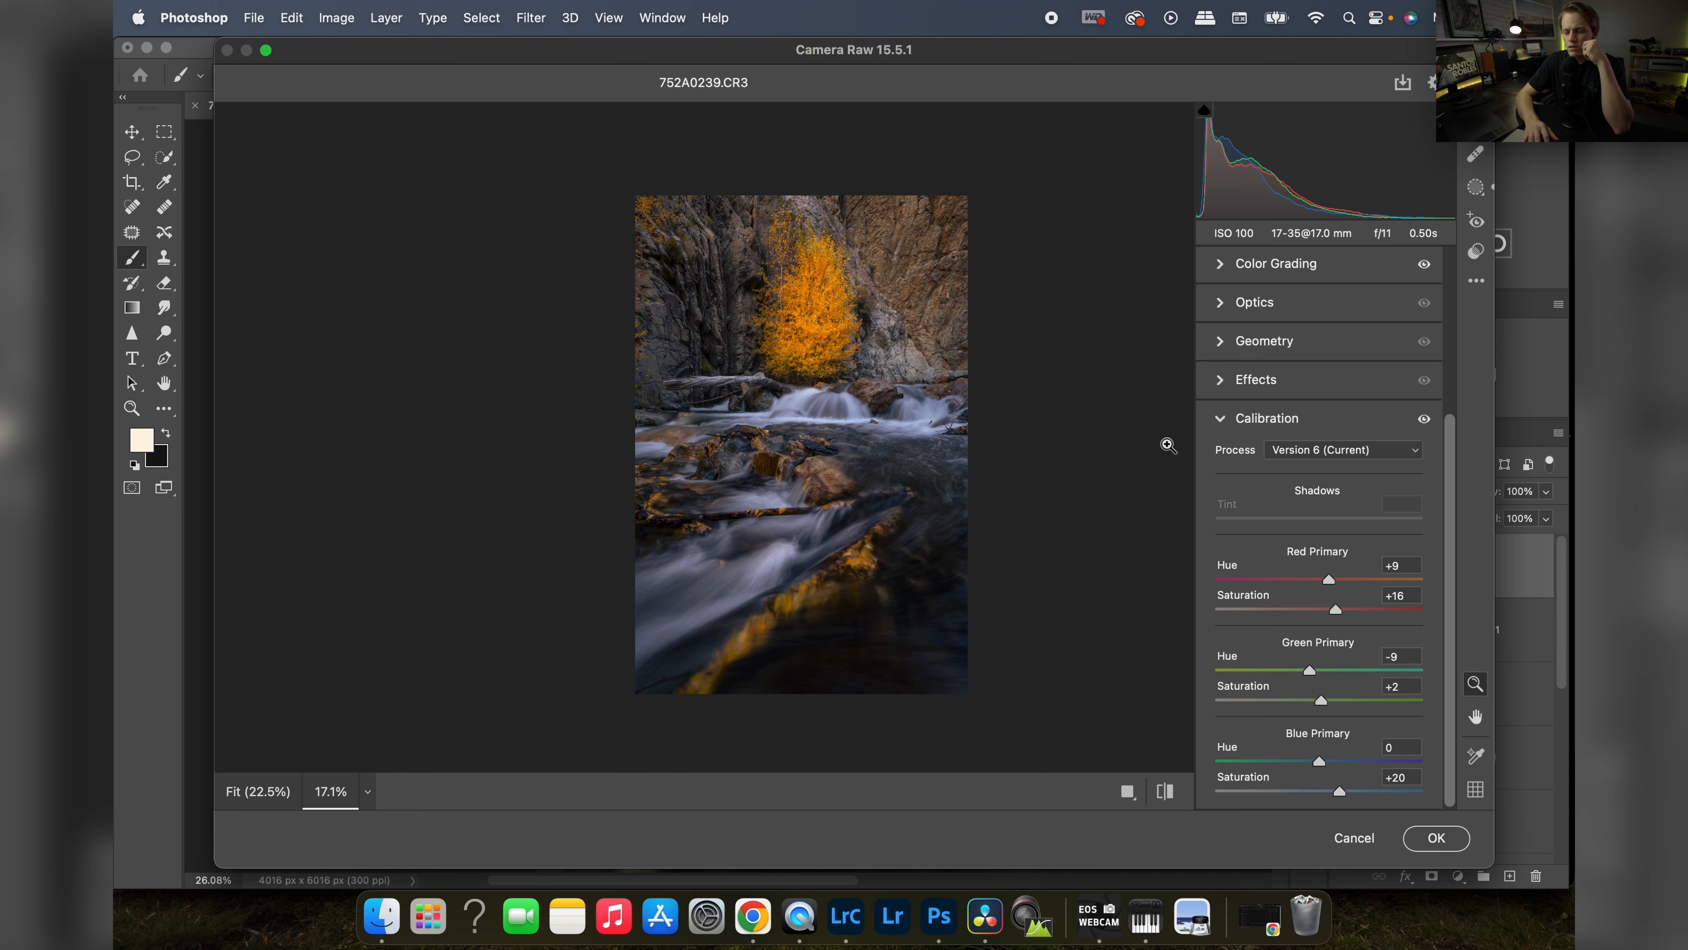
key(super+0)
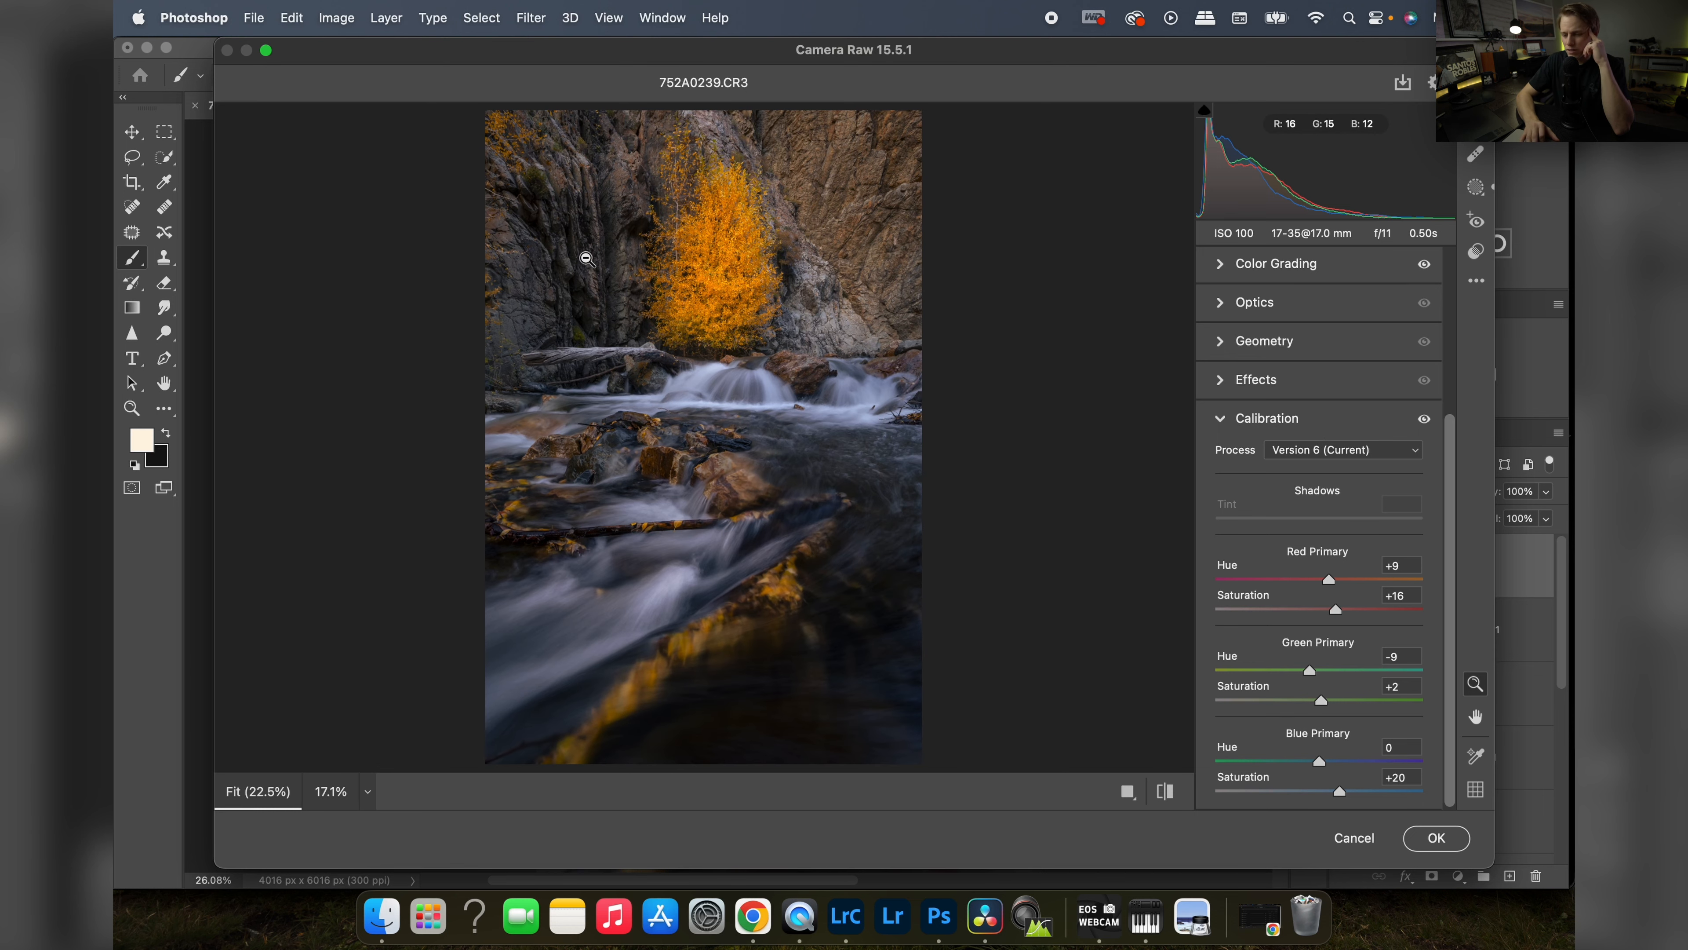
alt+click(761, 415)
key(super+0)
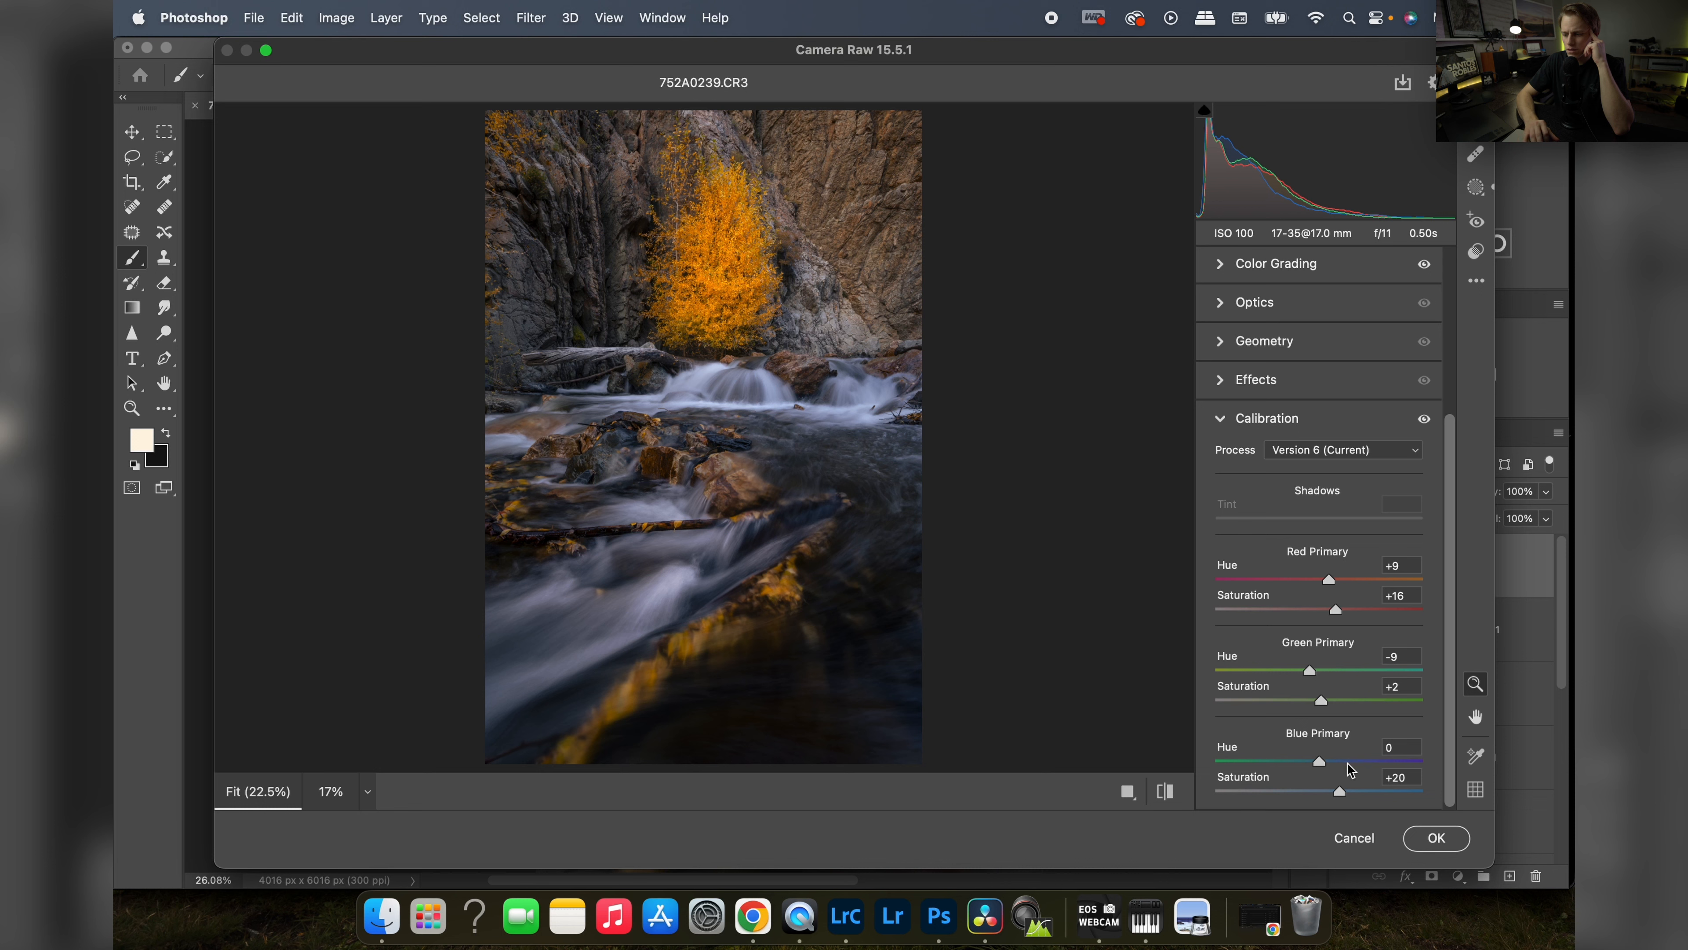
- In Color Grading, shift the shadows tint to hue 205 and saturation 13
scroll(1240, 431, up, 3)
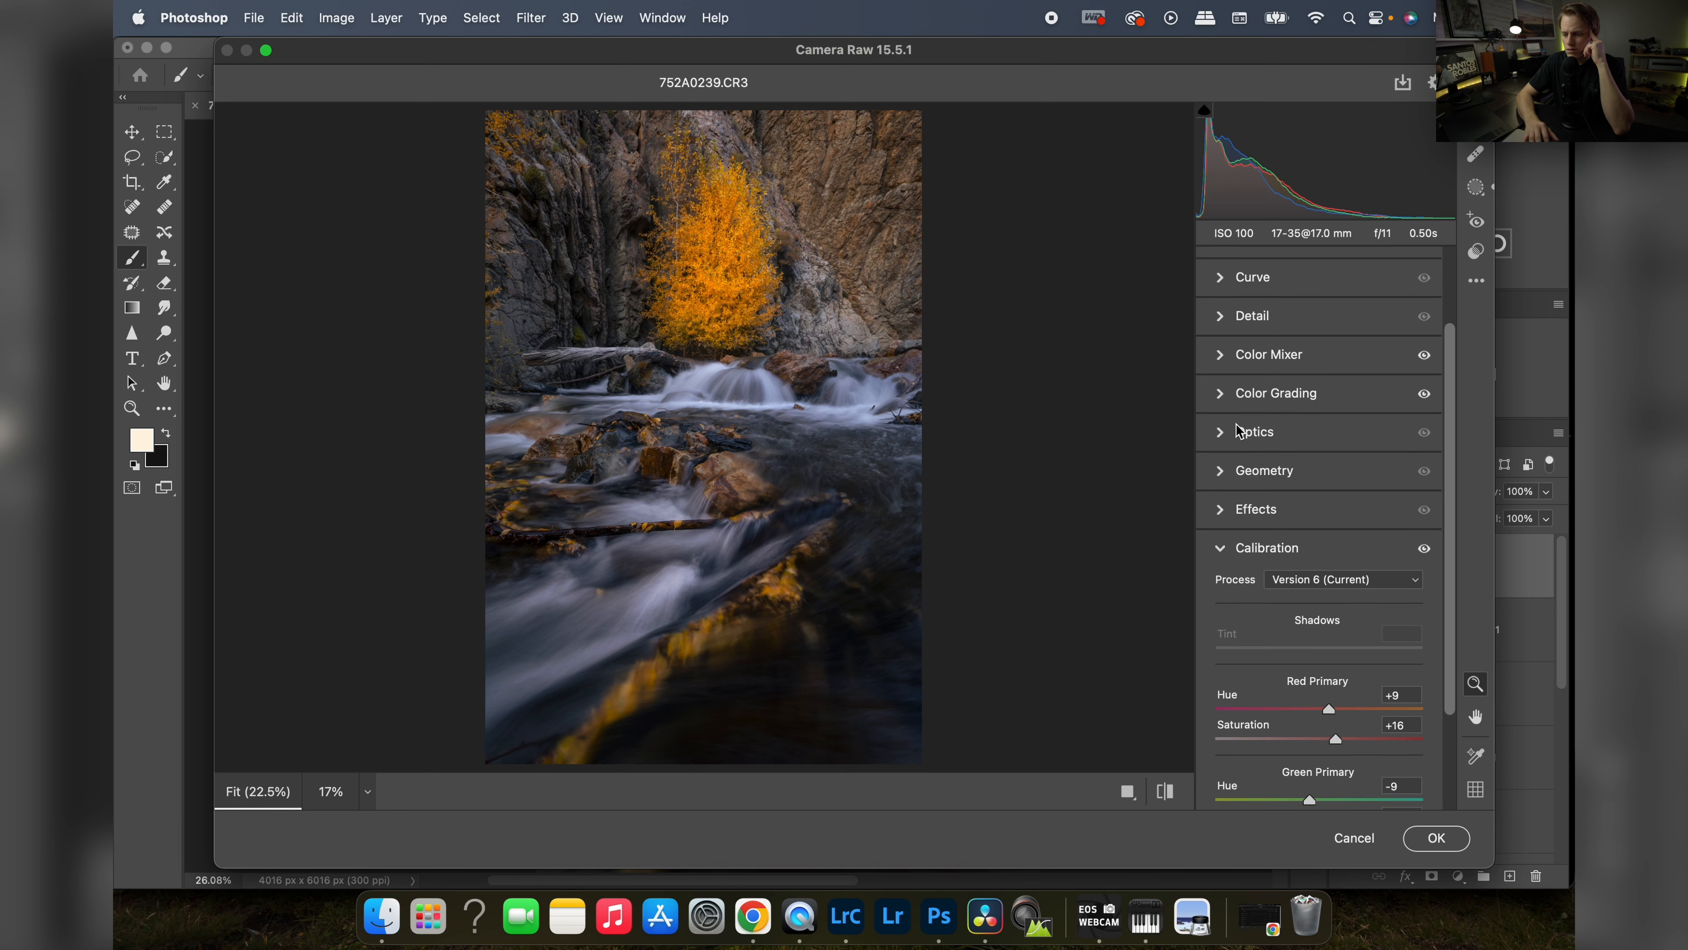
click(1221, 371)
click(1218, 459)
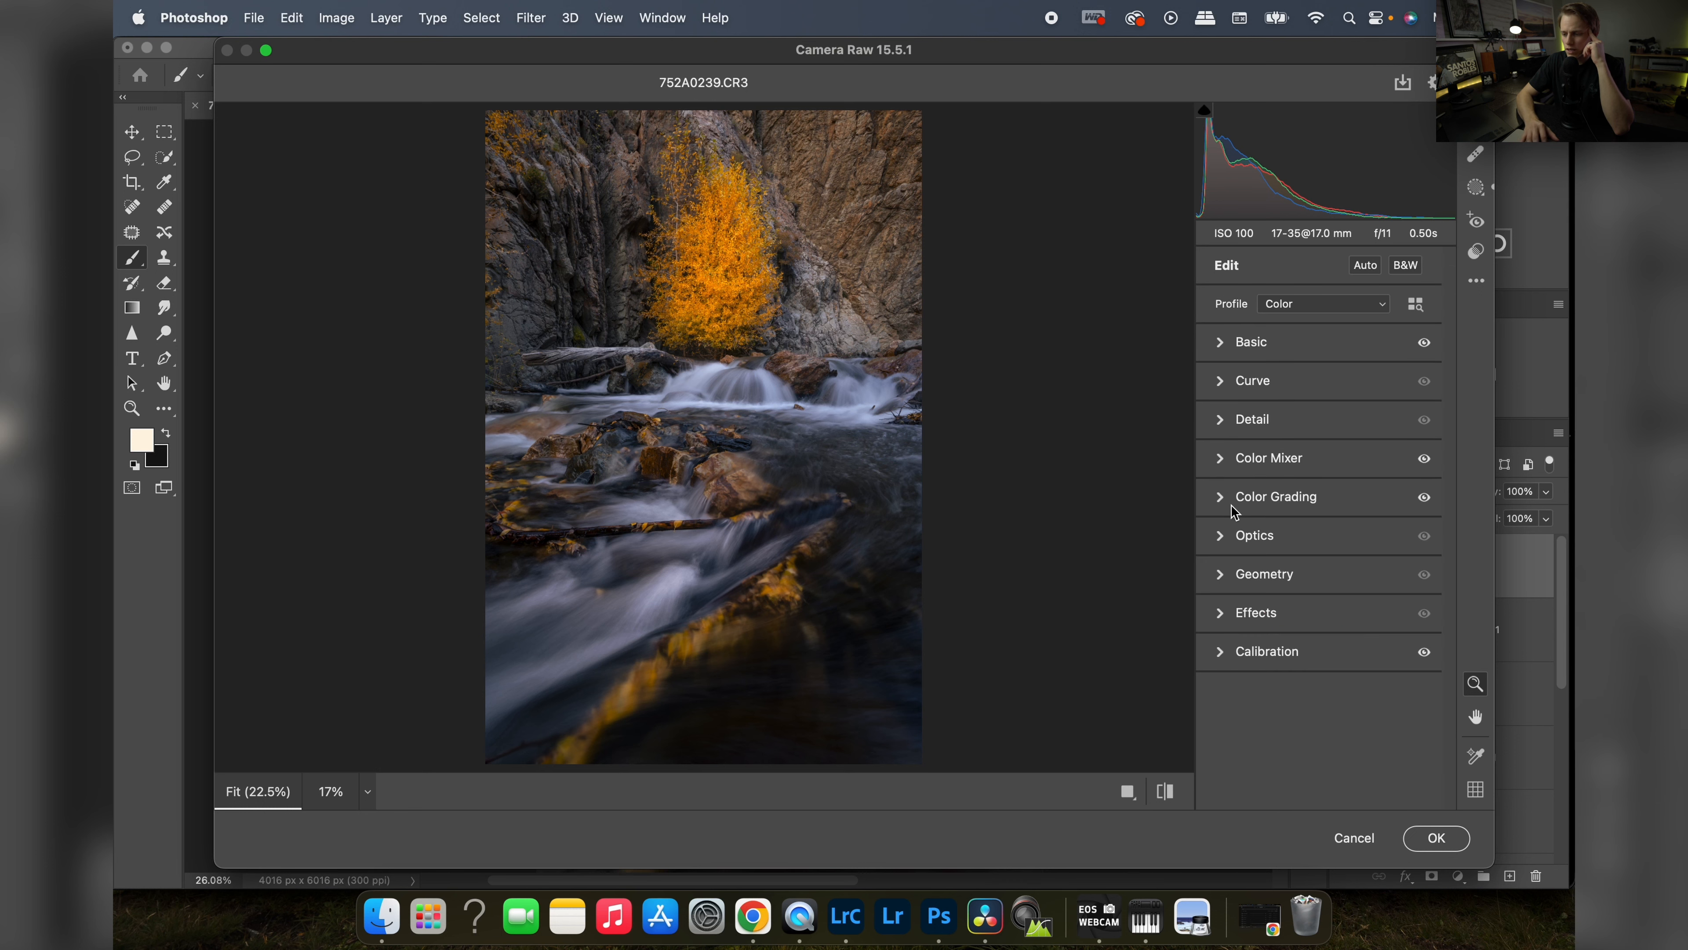
click(1234, 511)
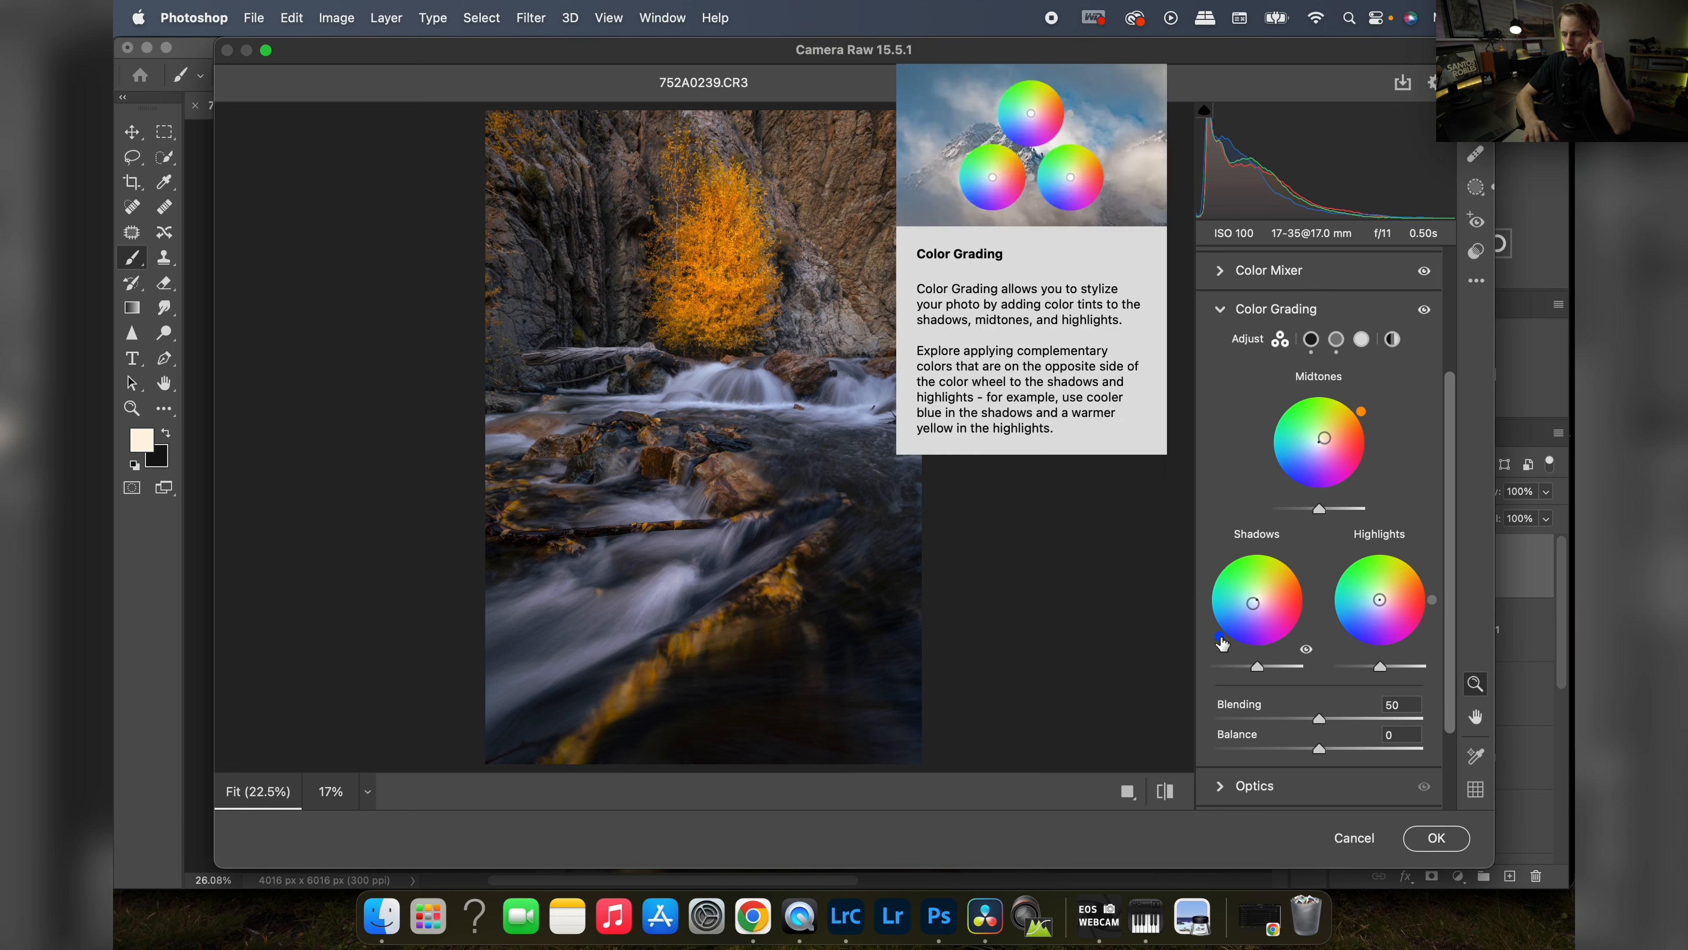
mouse_move(1221, 642)
mouse_down()
mouse_move(1216, 623)
mouse_move(1259, 647)
mouse_move(1231, 610)
mouse_move(1251, 601)
mouse_up()
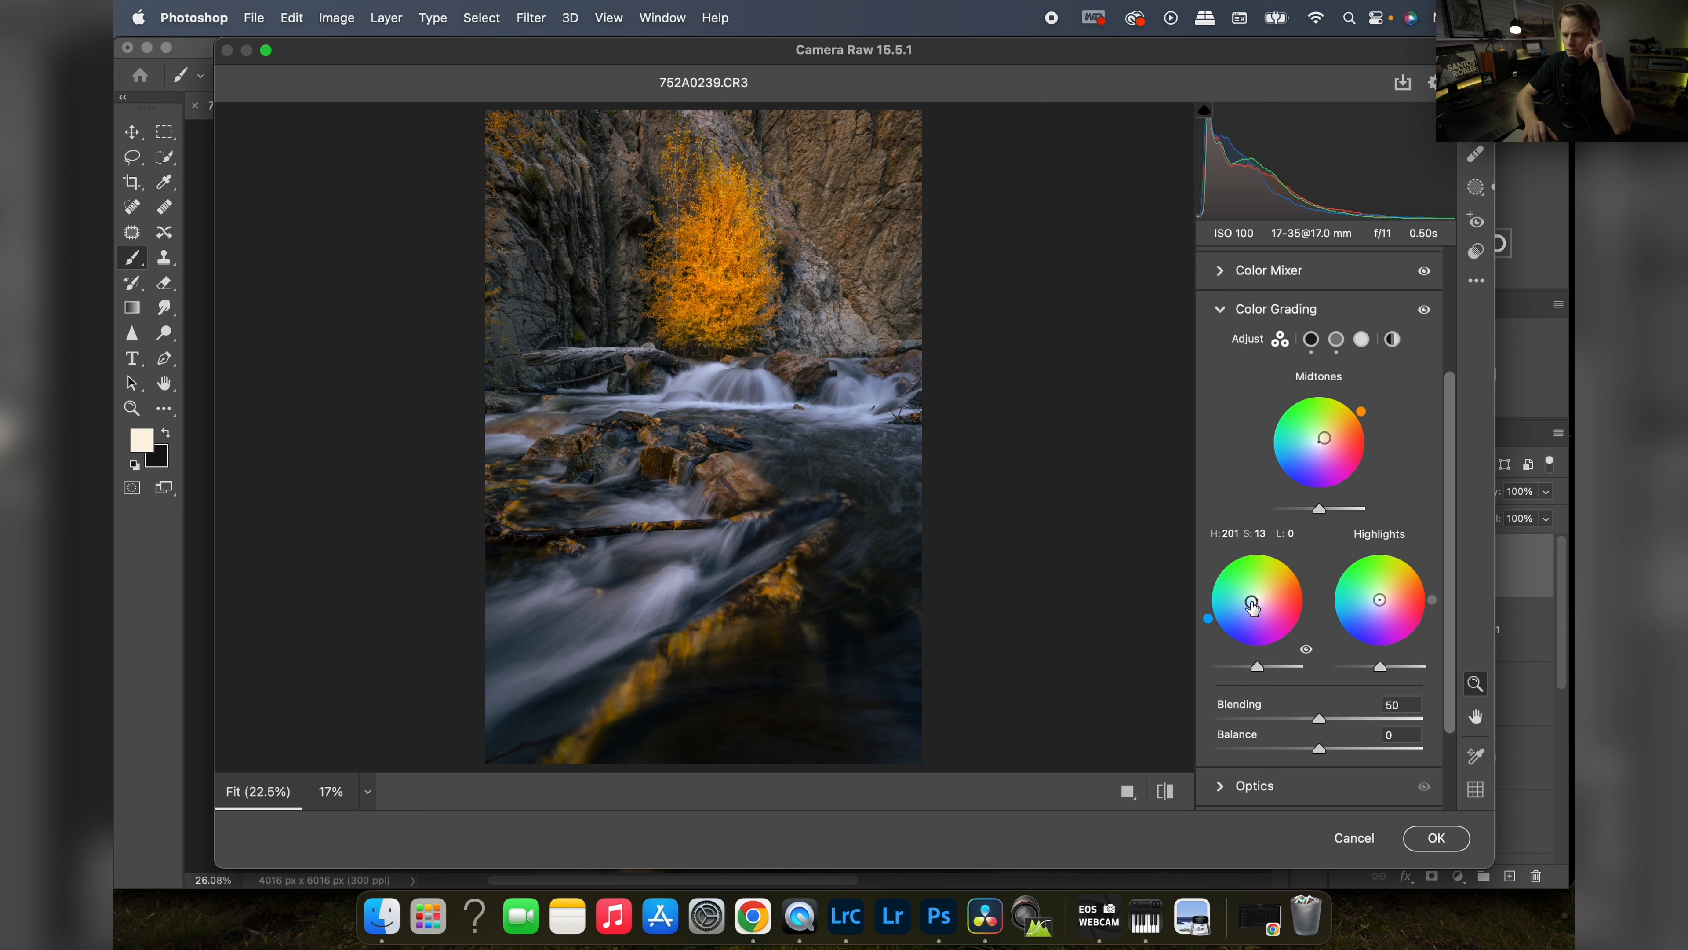
drag(1207, 621, 1211, 631)
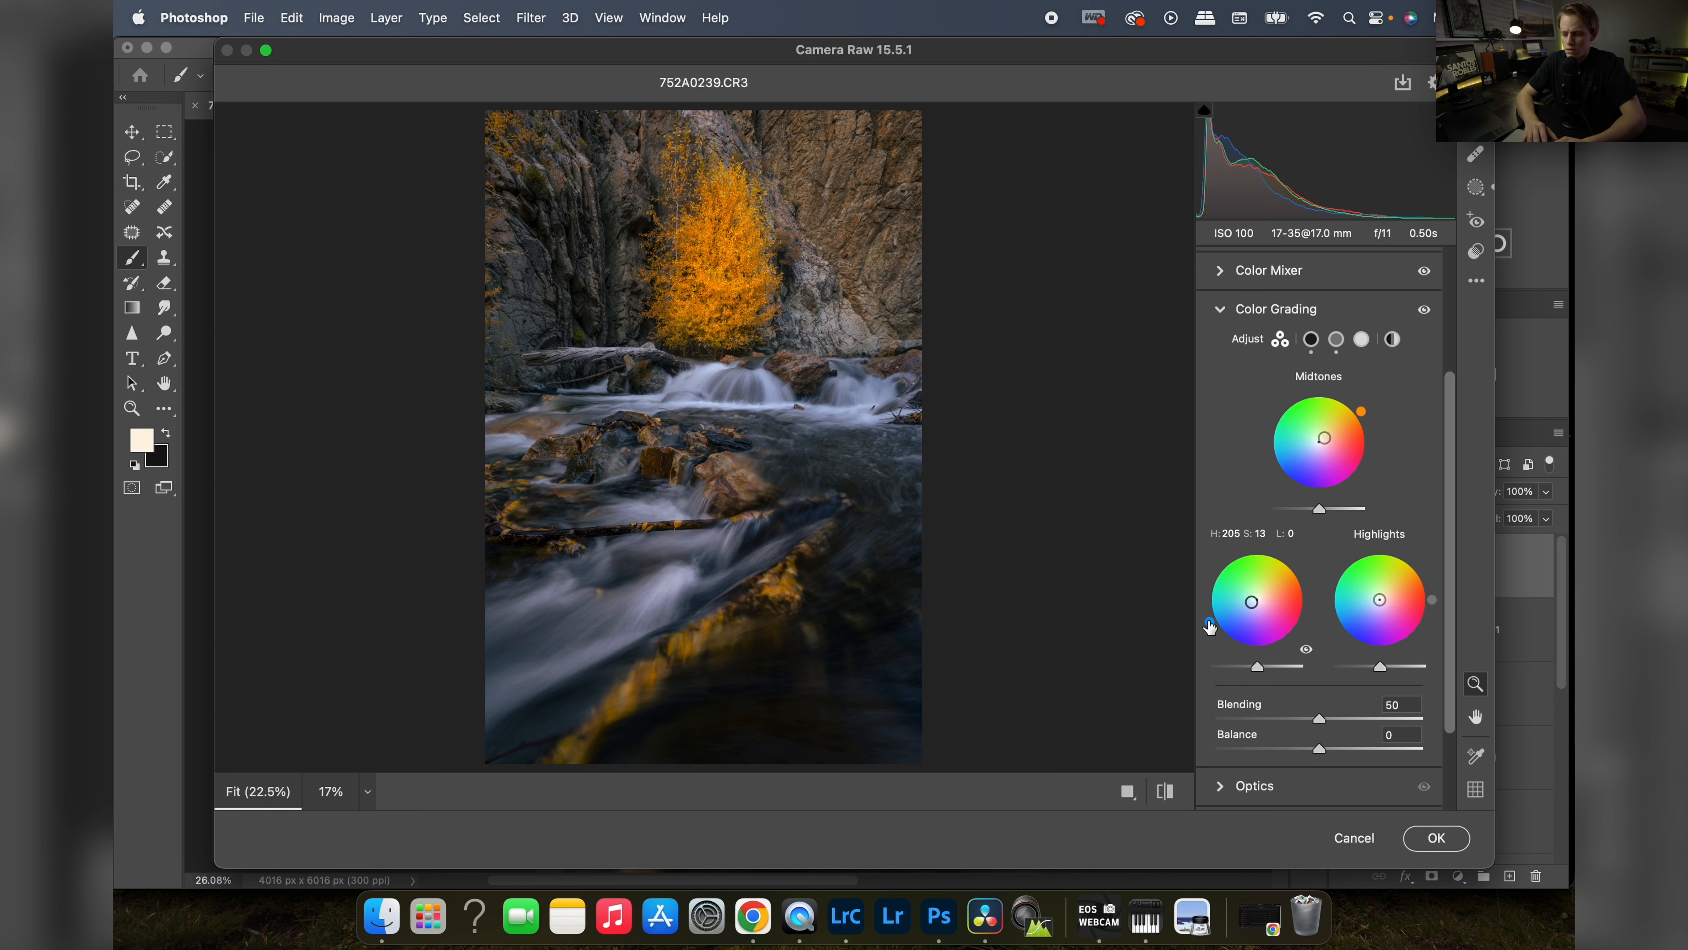
- Set the Color Grading Blending to 20 and Balance to +11, and apply the Camera Raw edits to the layer
drag(1319, 719, 1258, 720)
mouse_move(1319, 749)
mouse_down()
mouse_move(1342, 748)
mouse_move(1191, 768)
mouse_move(1333, 768)
mouse_up()
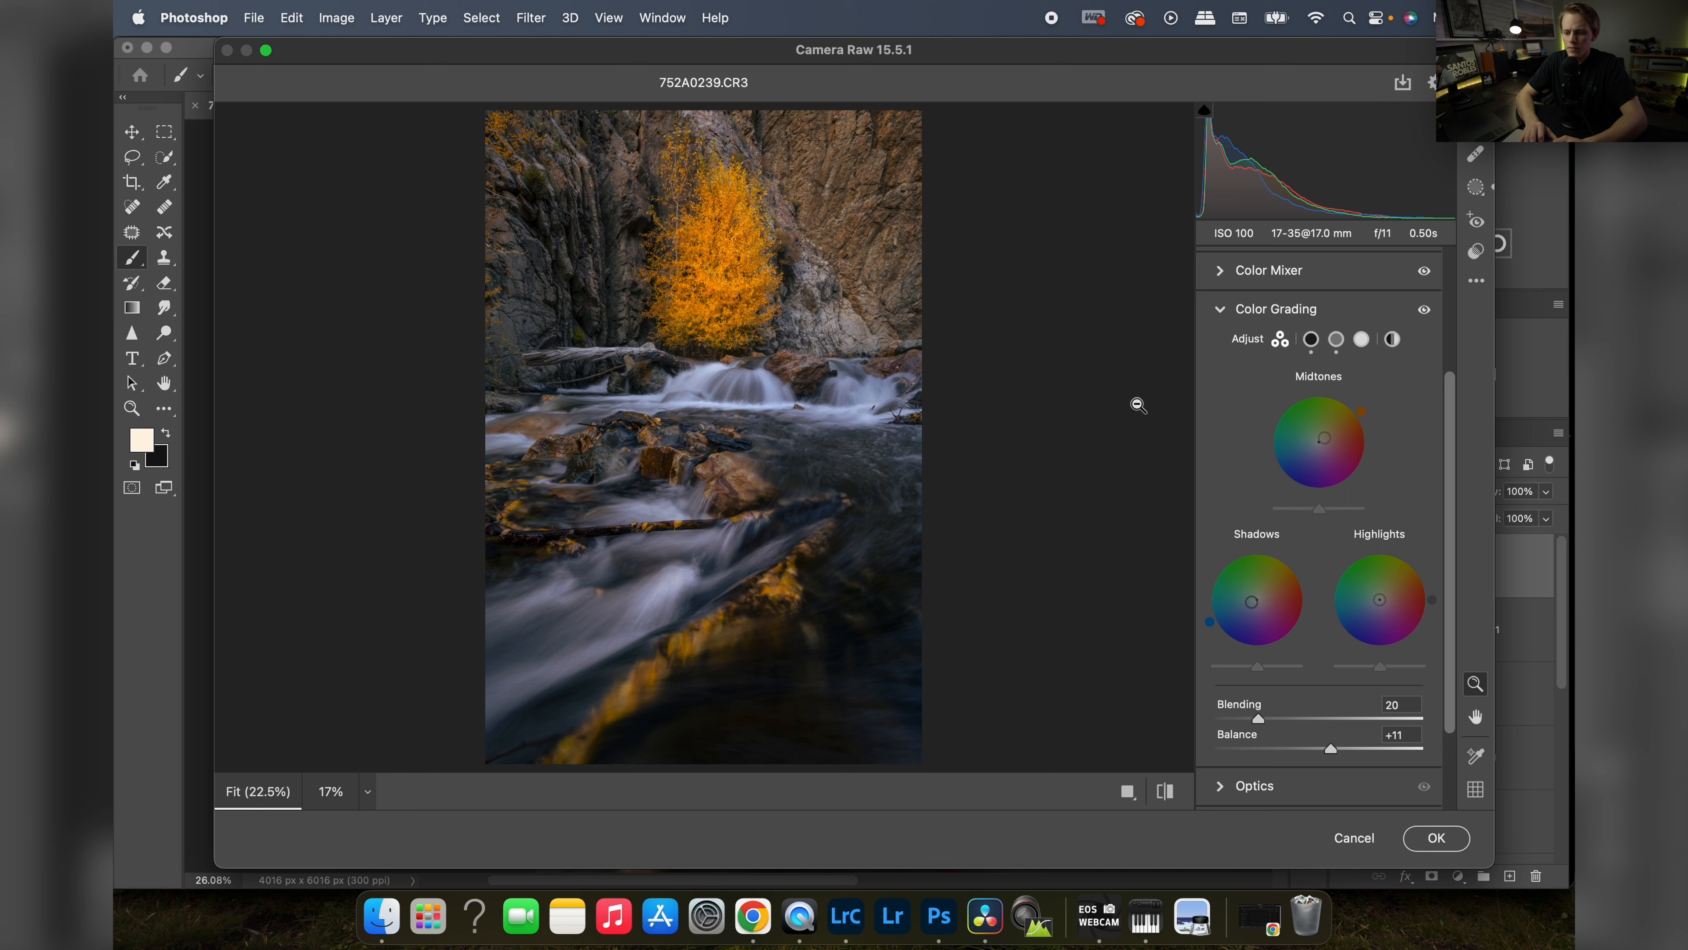
scroll(1259, 286, up, 5)
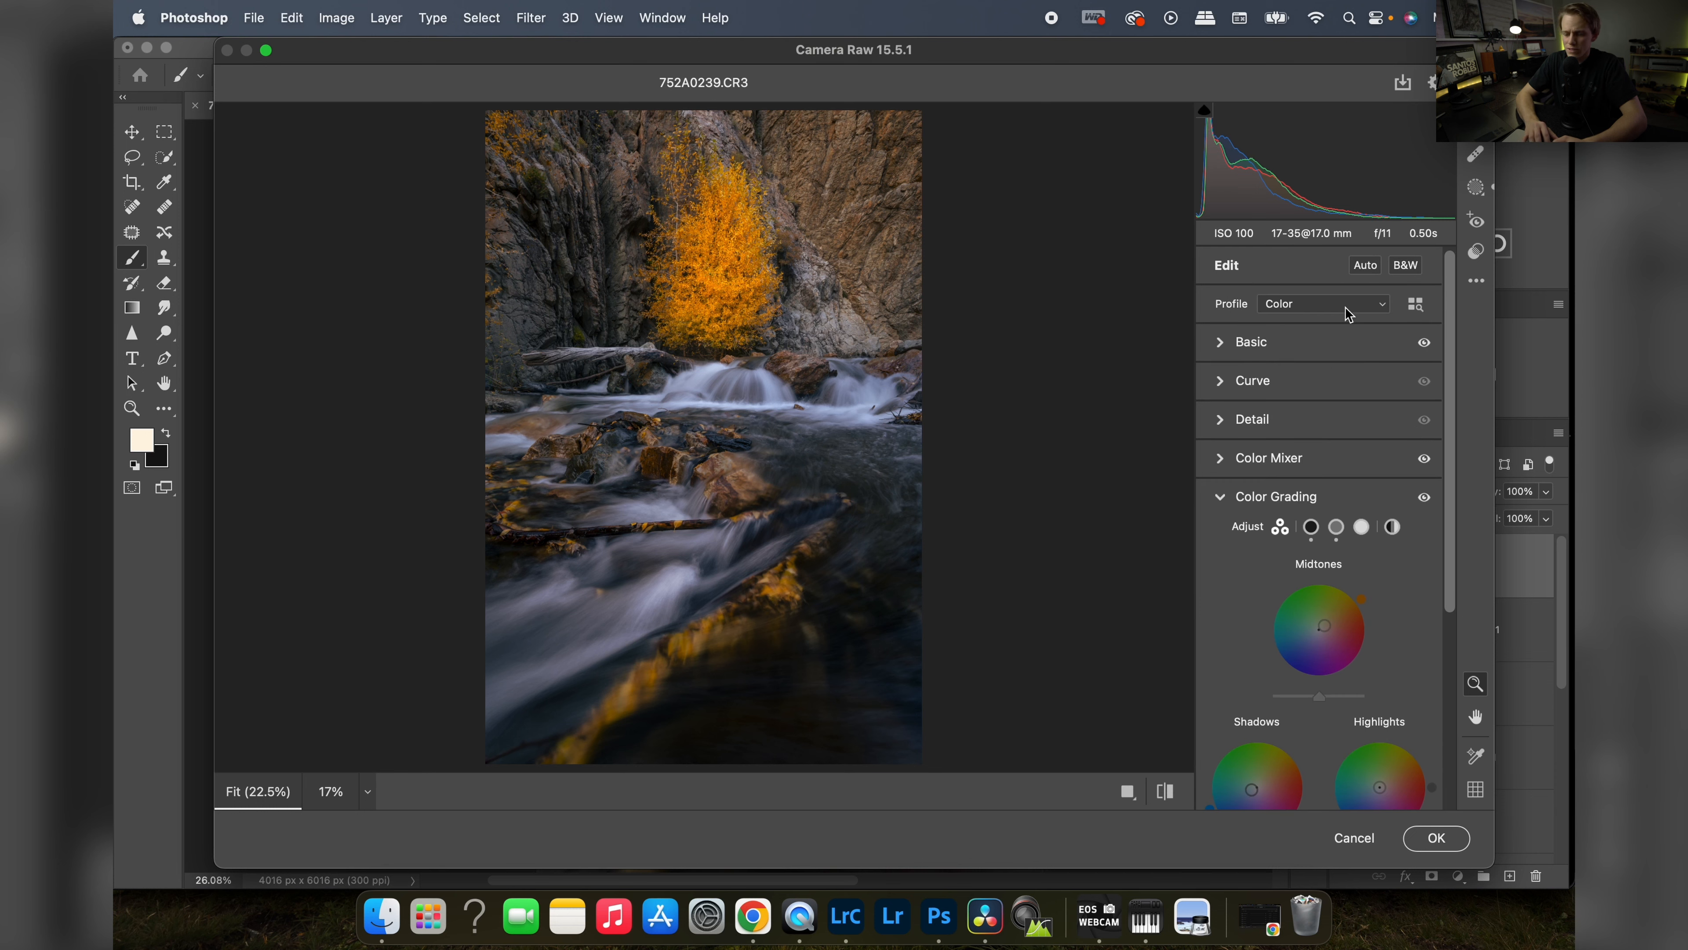
click(1475, 189)
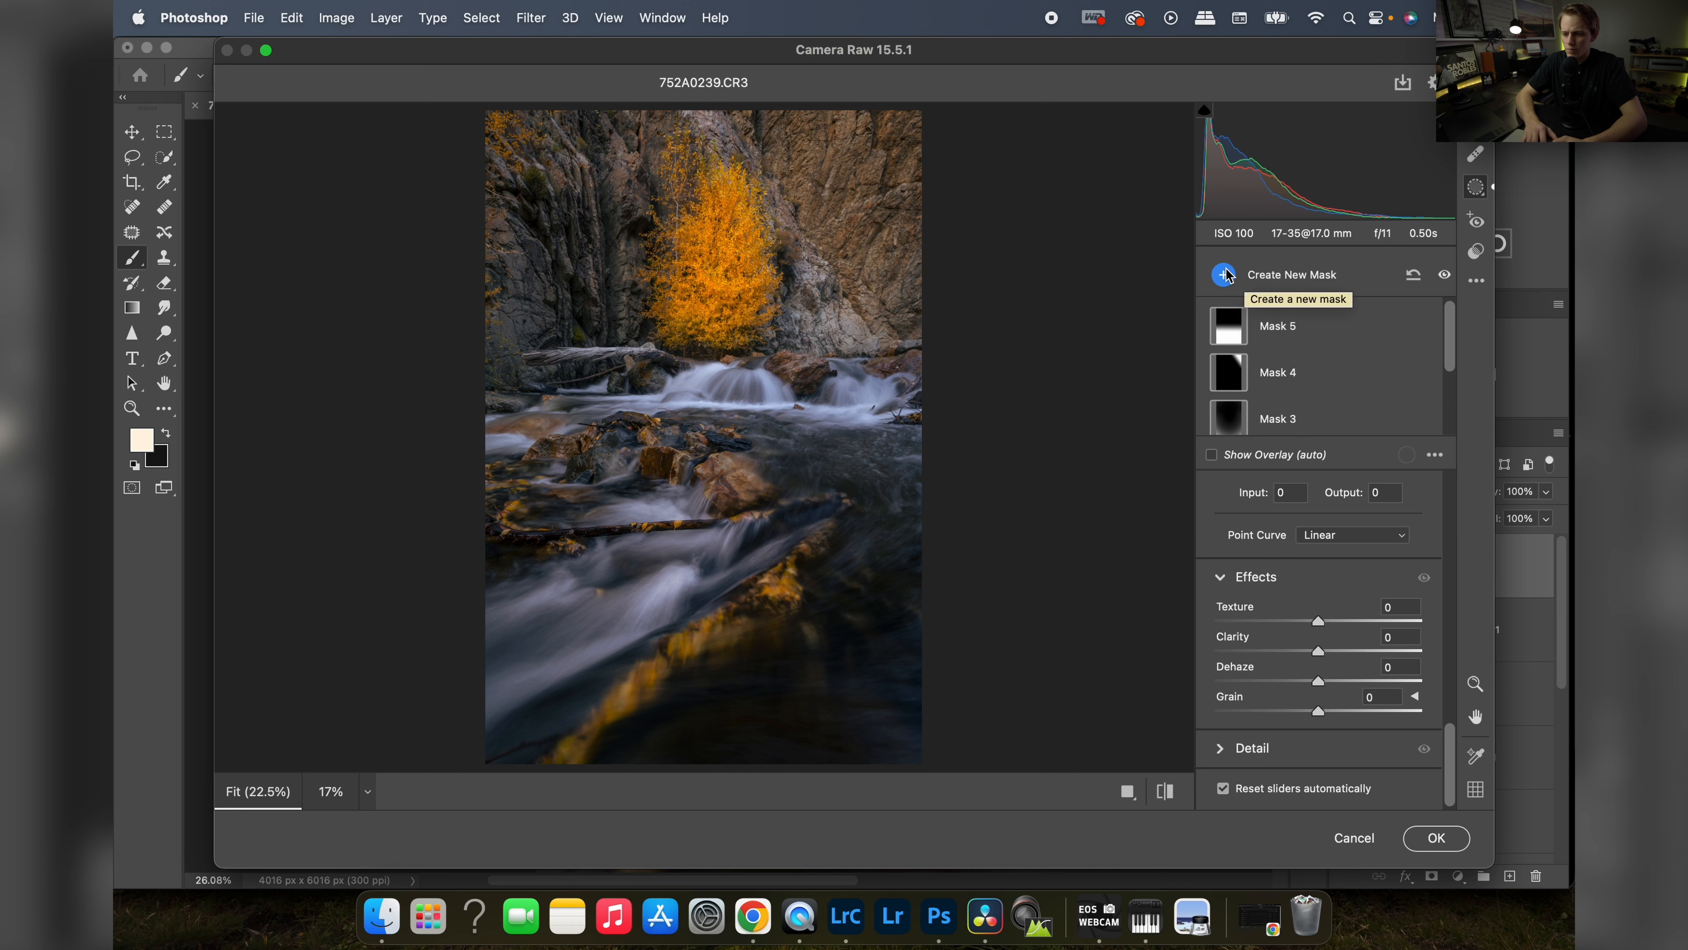
click(1437, 842)
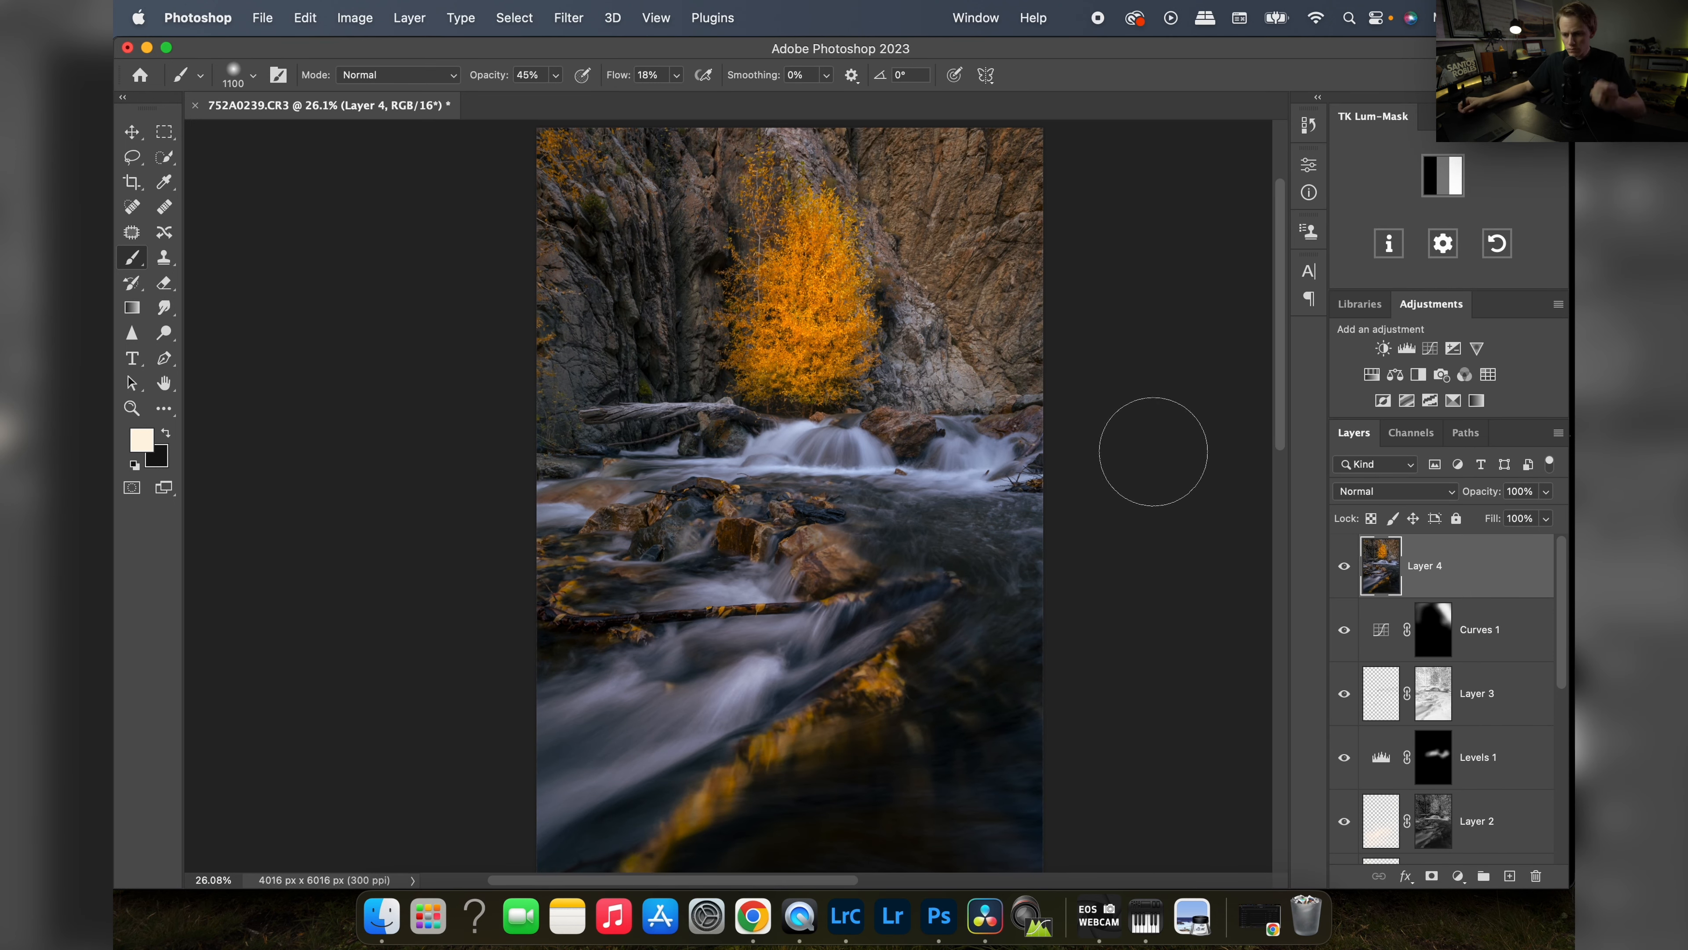
- Duplicate Layer 4 and apply a Gaussian Blur with a 24.7 pixel radius to the copy
key(z)
drag(826, 435, 801, 435)
key(b)
key(super+j)
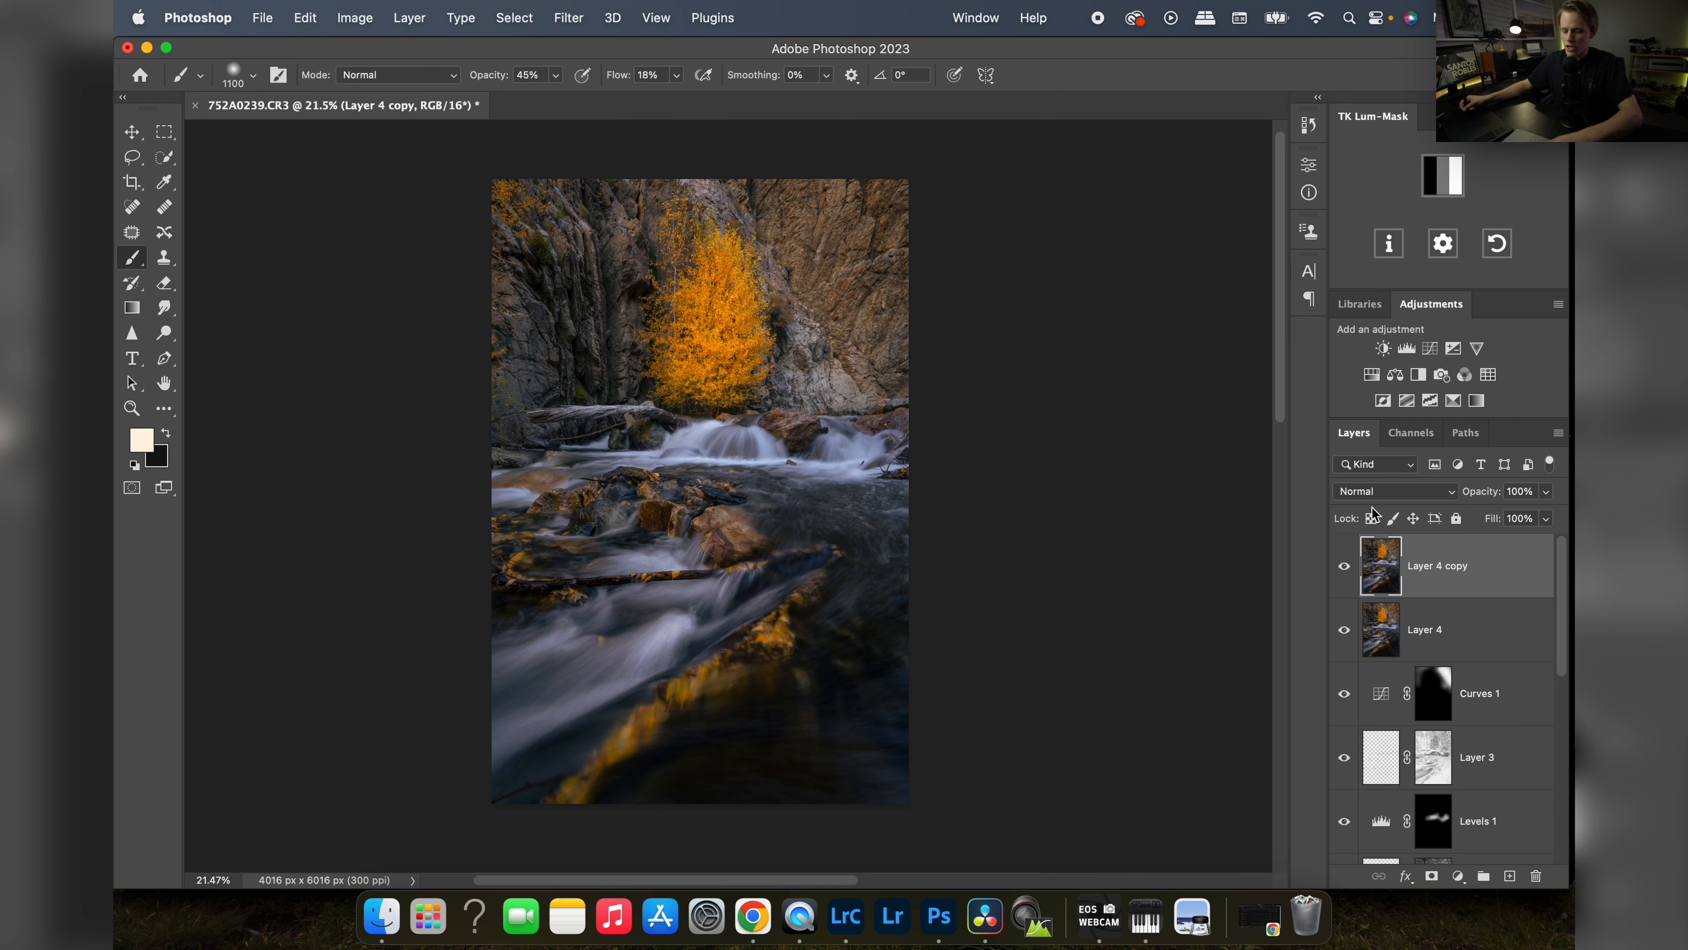
click(582, 22)
mouse_move(632, 275)
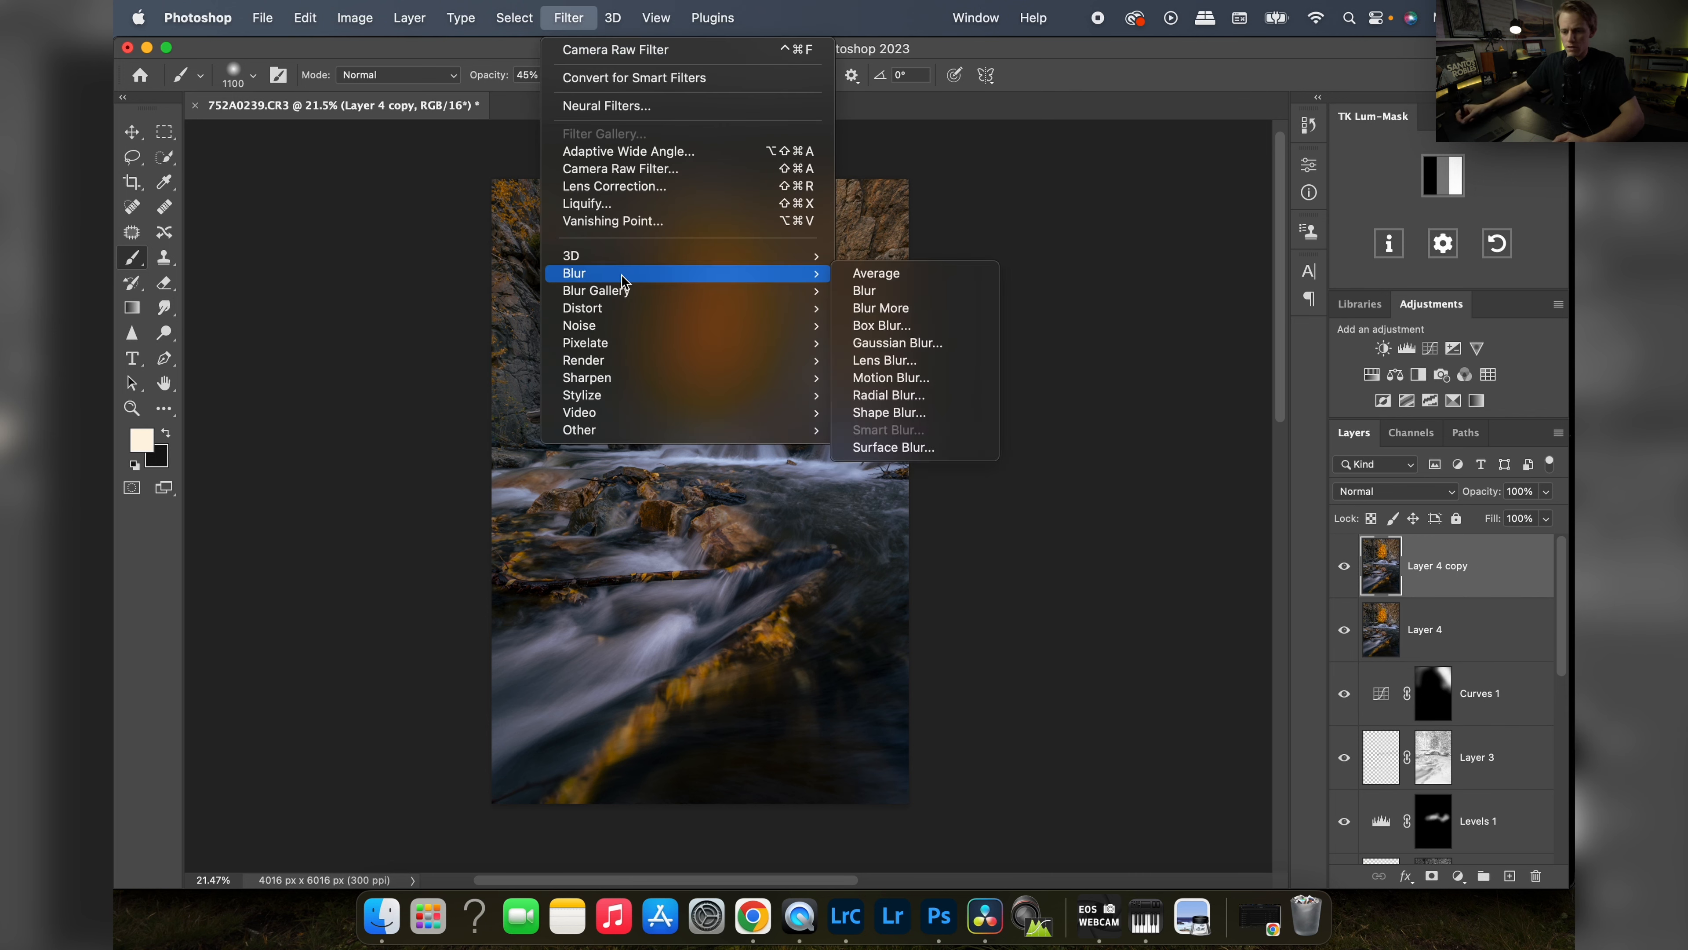
click(884, 342)
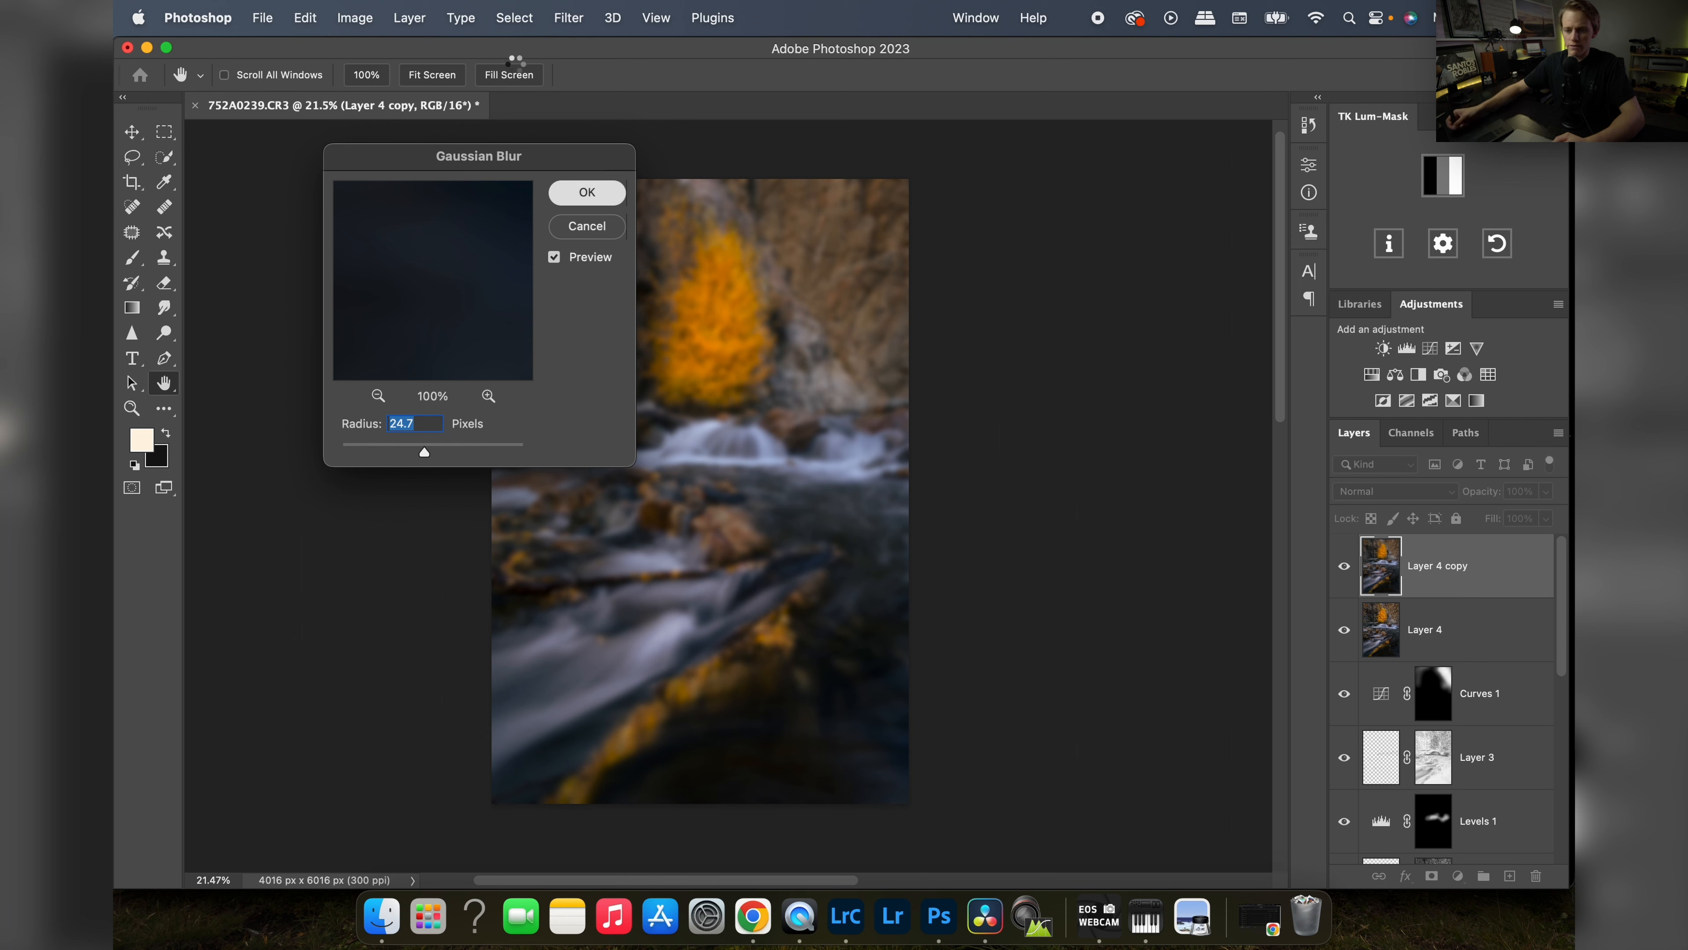
click(577, 190)
- Apply a Brightness/Contrast adjustment to the blurred layer with brightness 8 and contrast 100
click(359, 17)
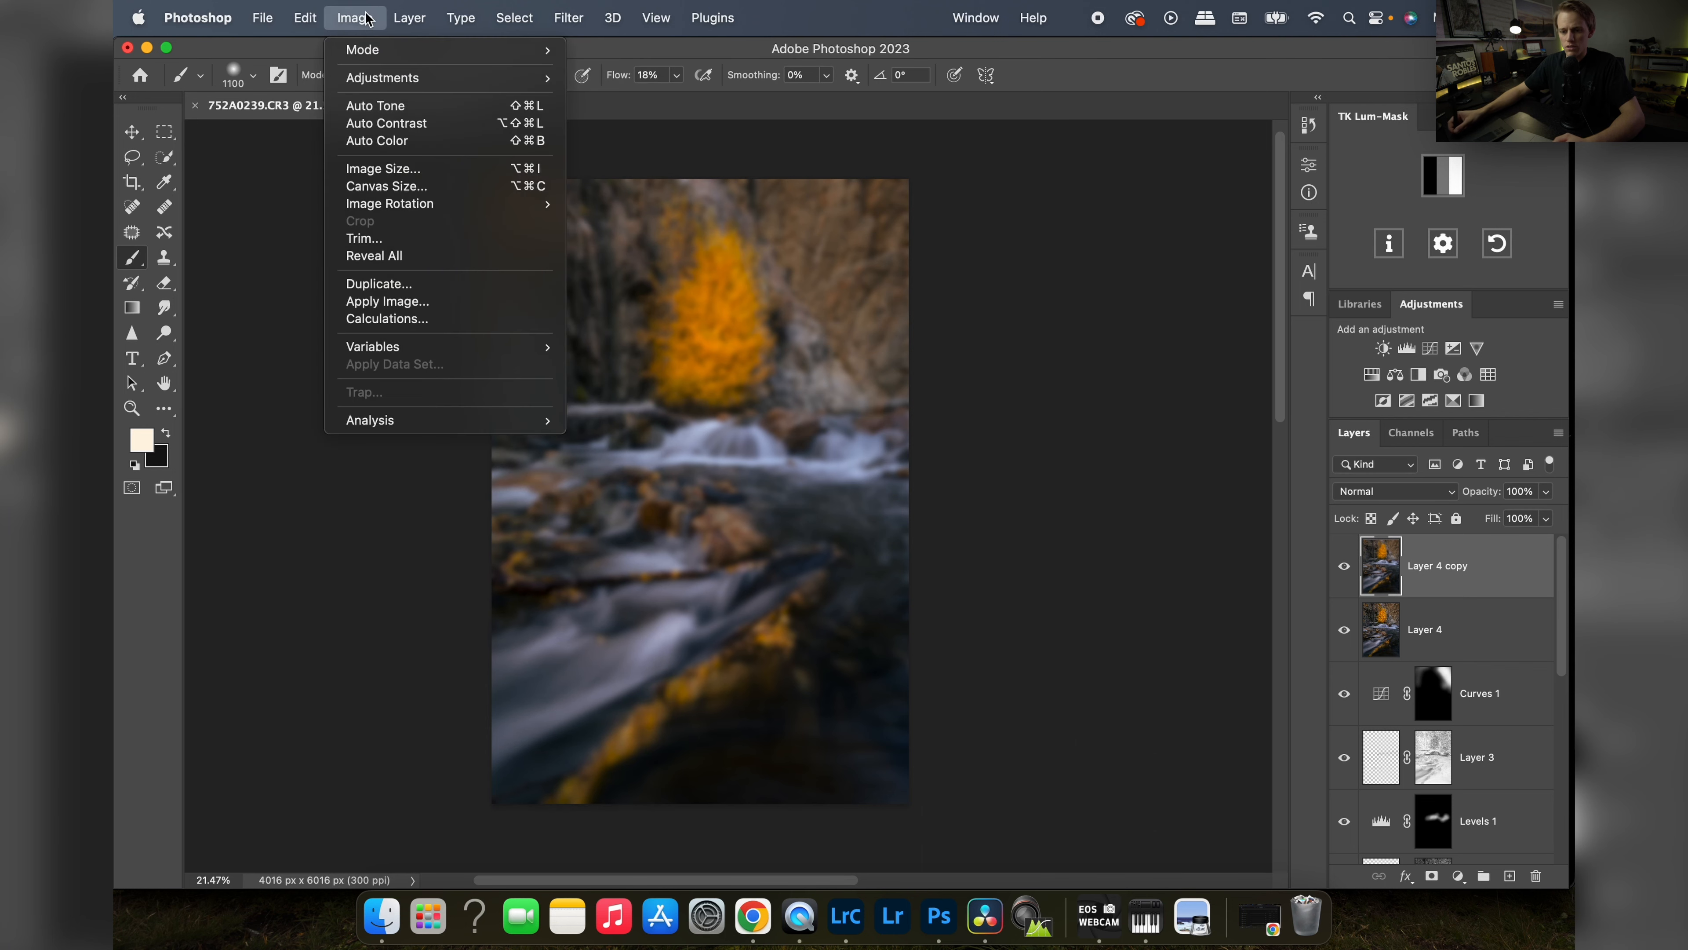
mouse_move(465, 78)
click(635, 78)
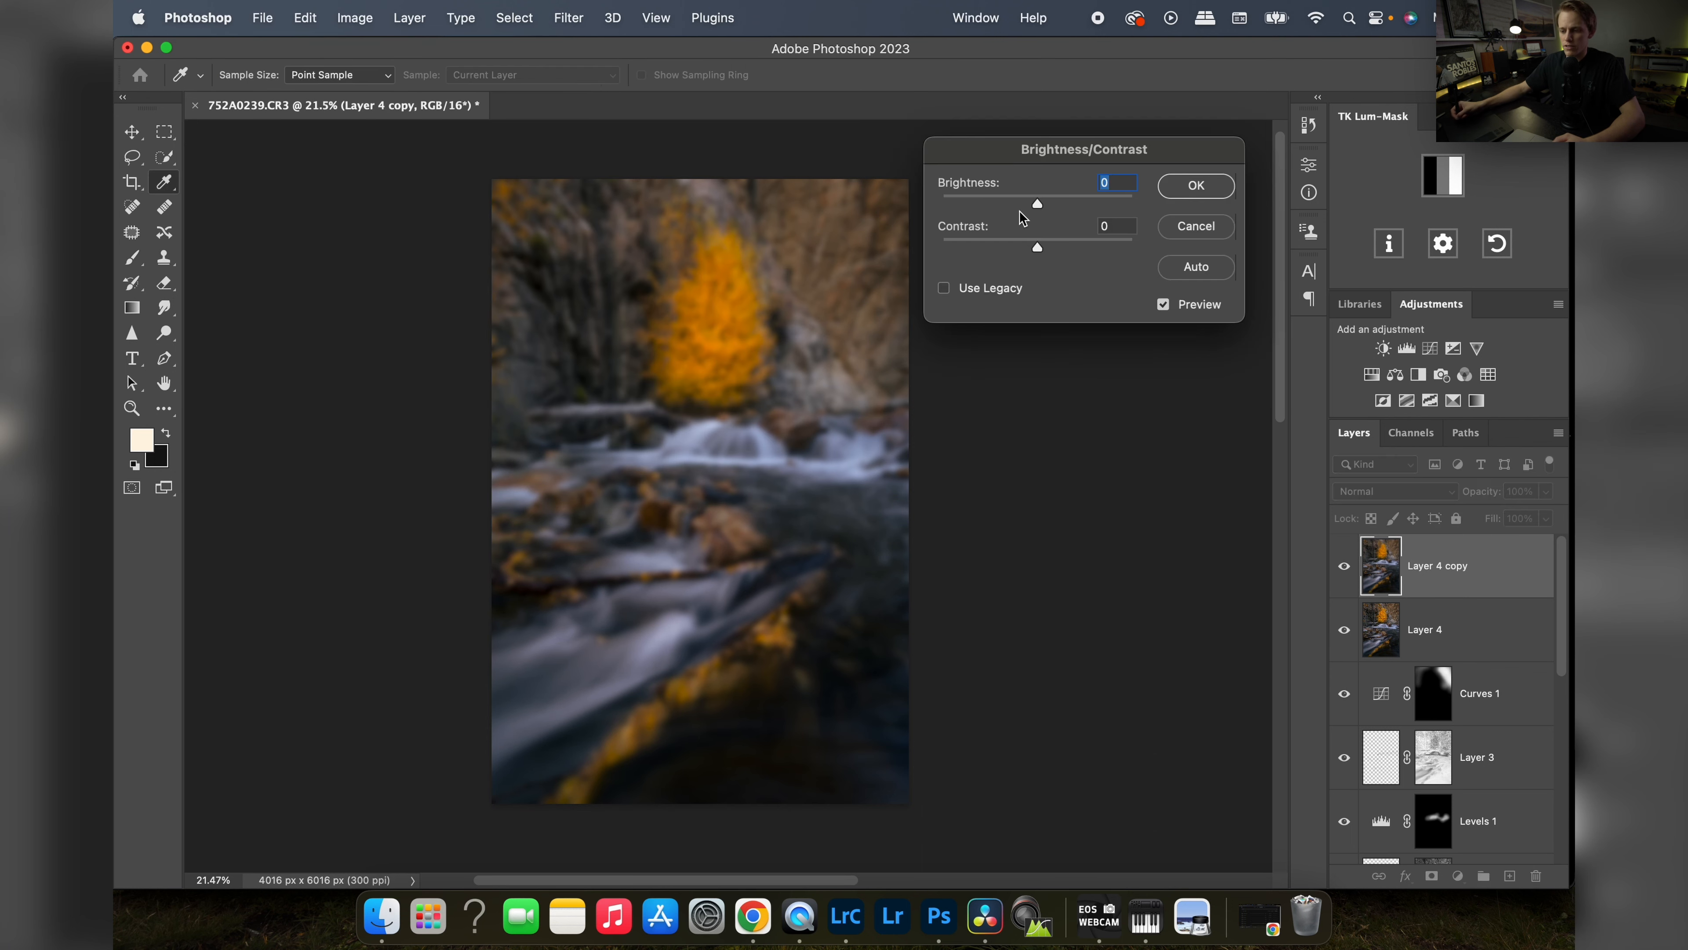
drag(1037, 248, 1187, 265)
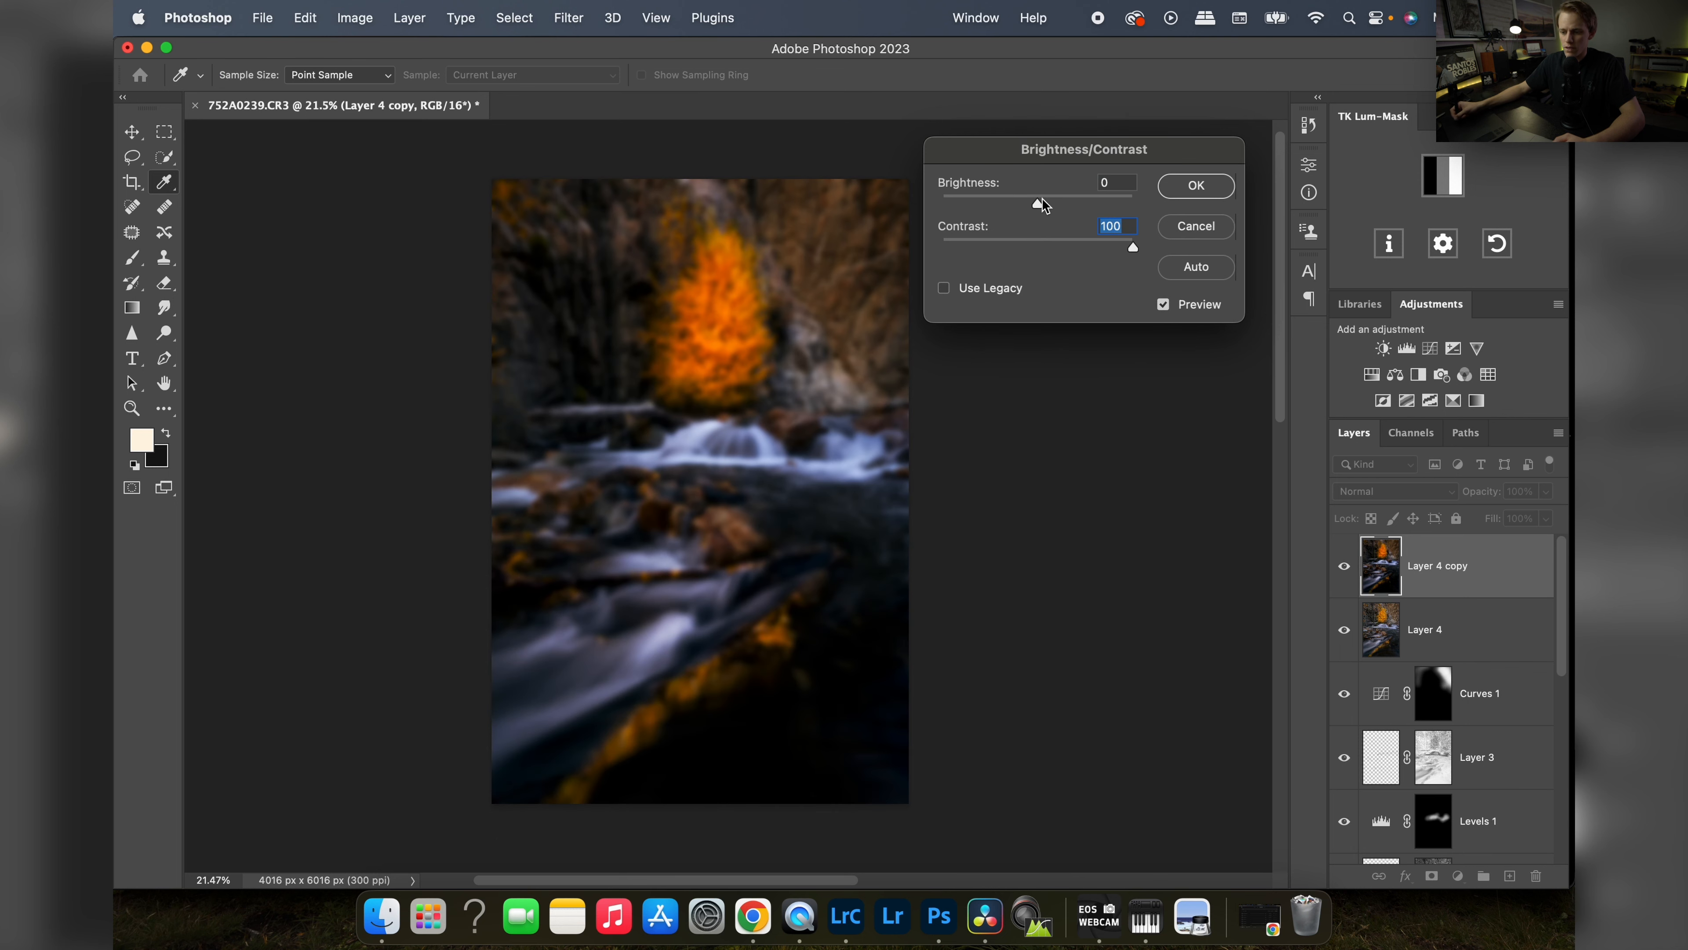
drag(1040, 204, 1043, 206)
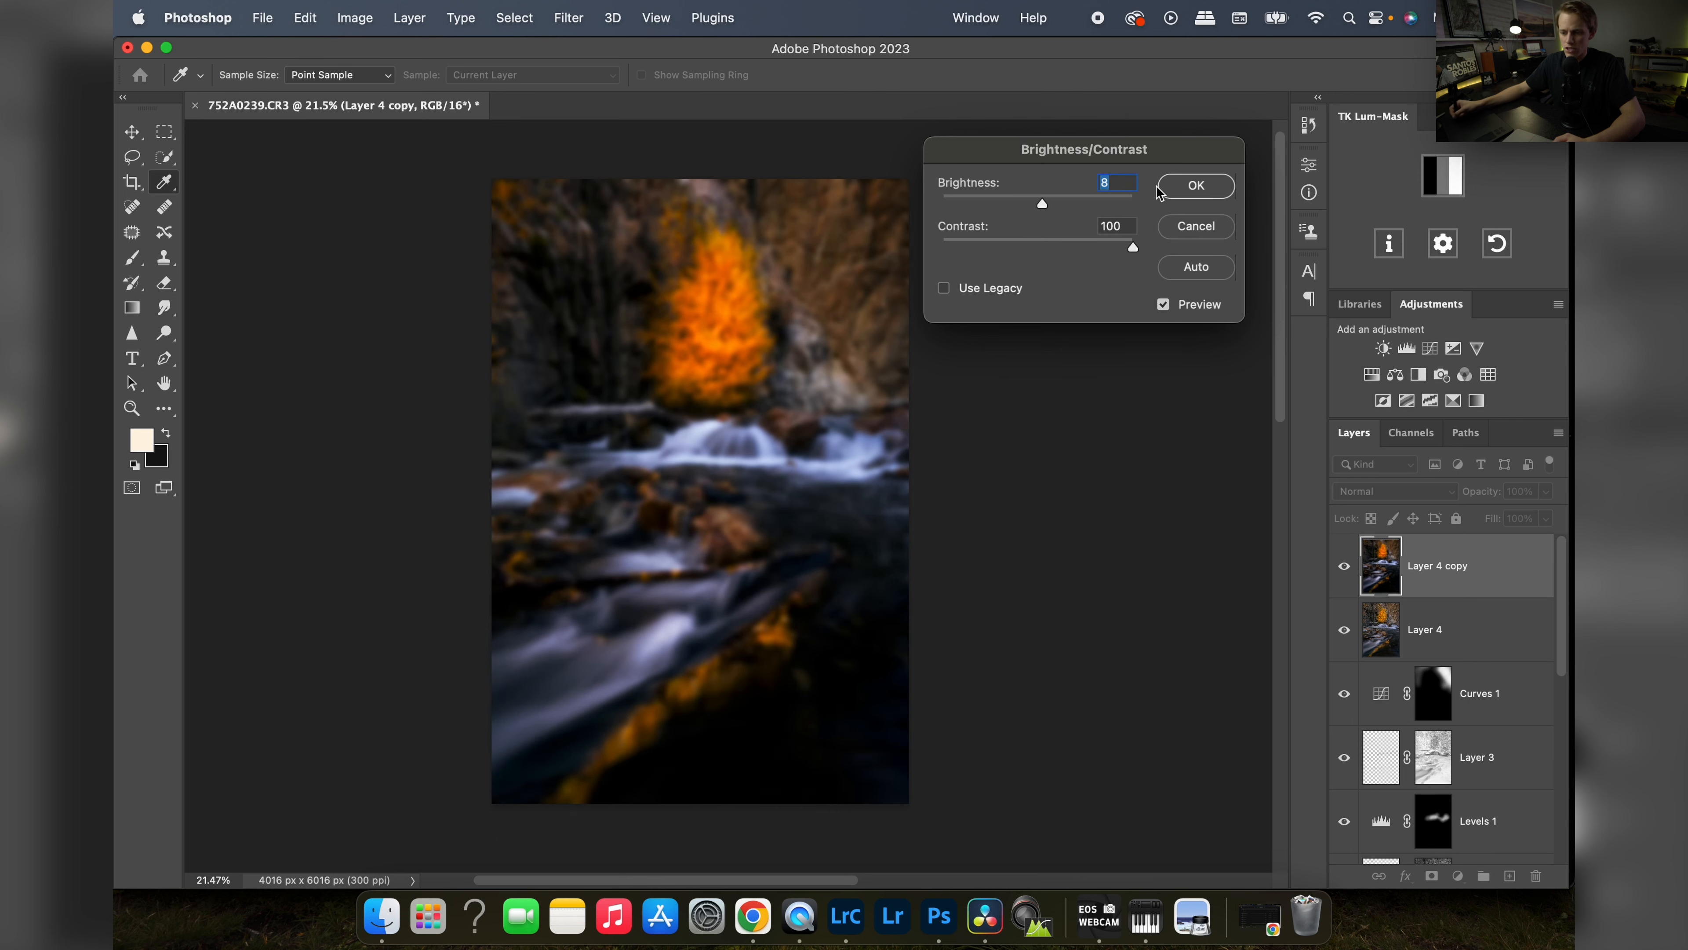
click(1188, 188)
key(b)
- Warm the blurred layer with Color Balance, setting the highlights' yellow-blue level to -10
click(364, 19)
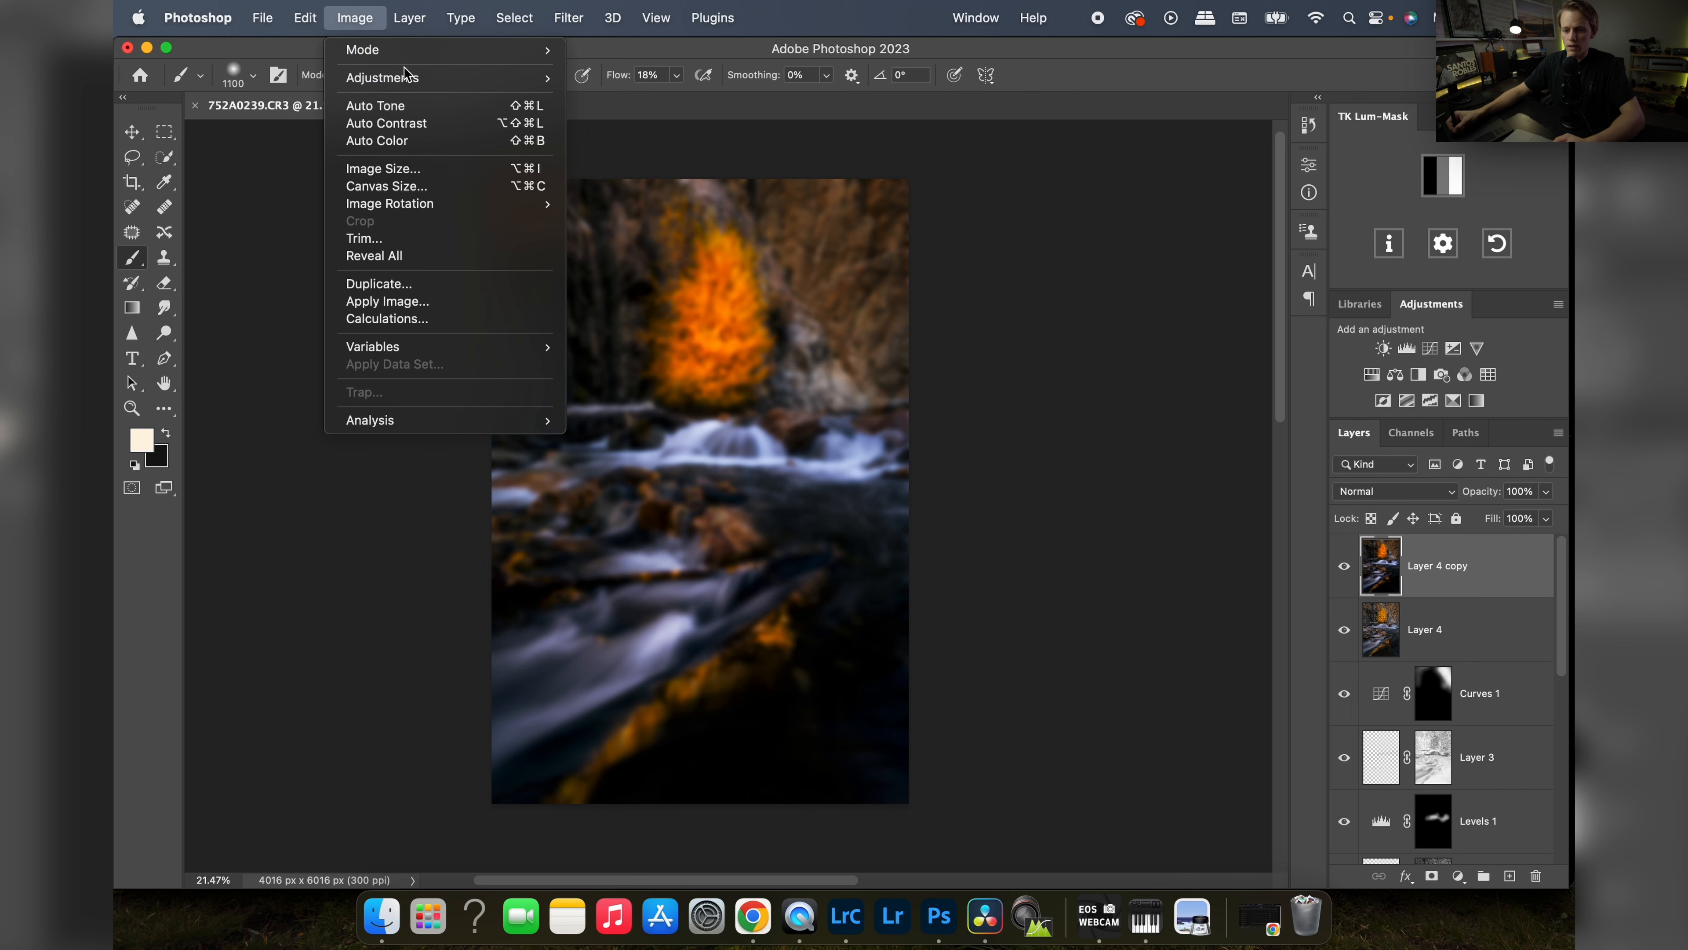
mouse_move(495, 80)
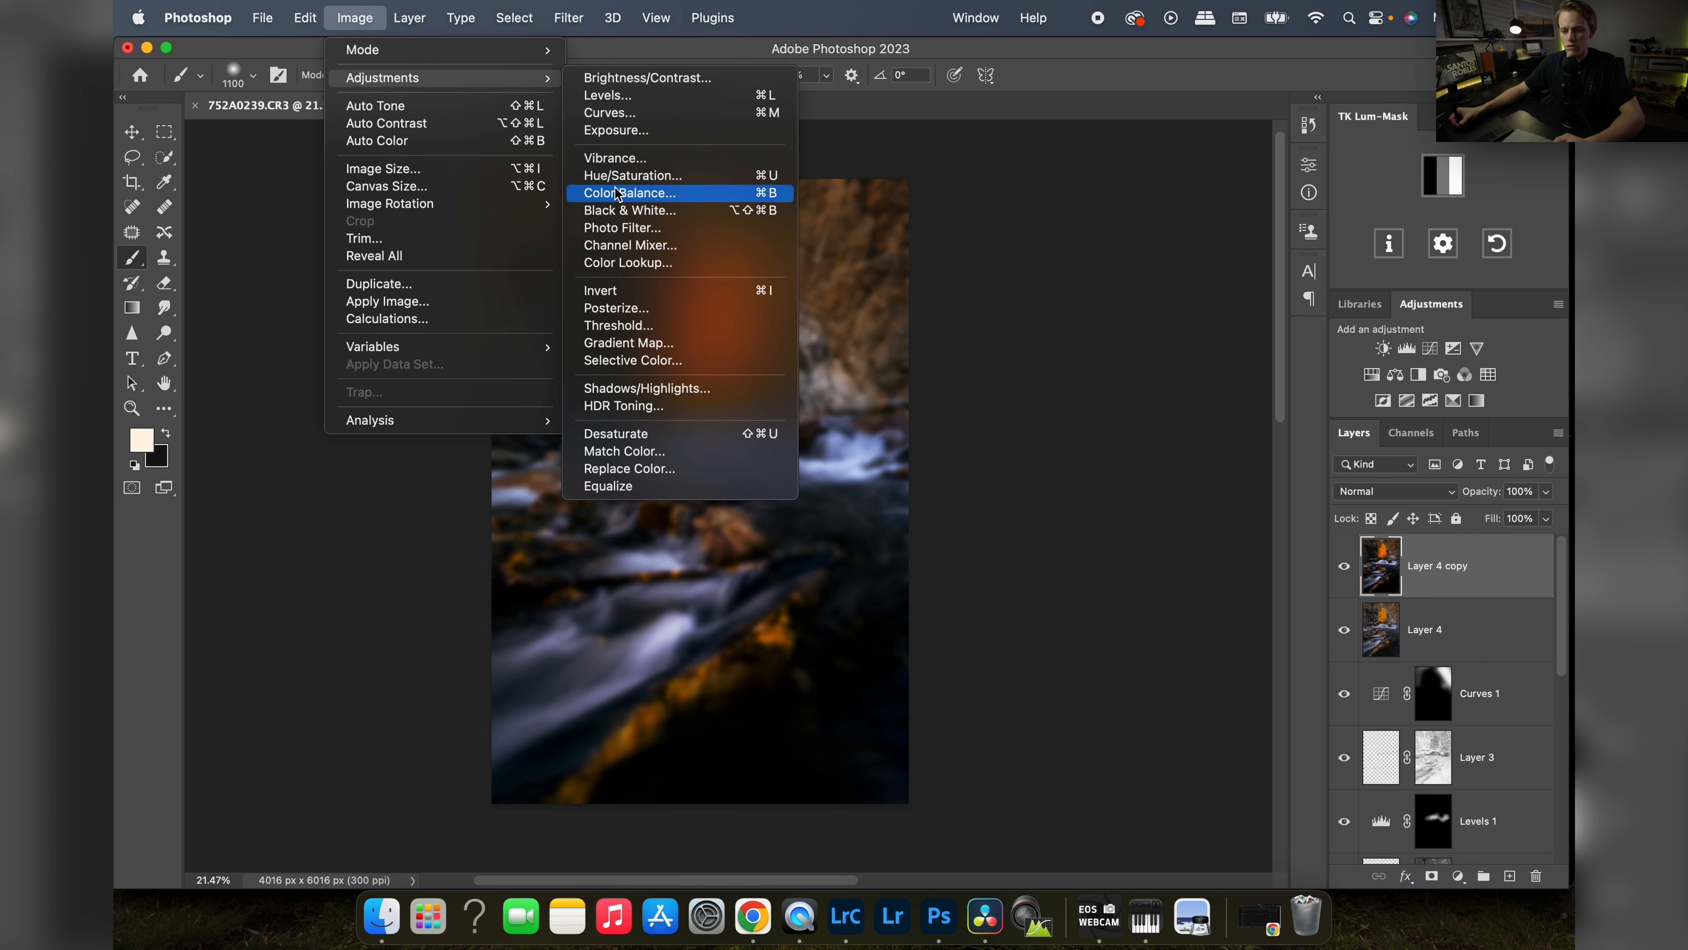
click(629, 193)
drag(1092, 250, 1082, 248)
click(1144, 303)
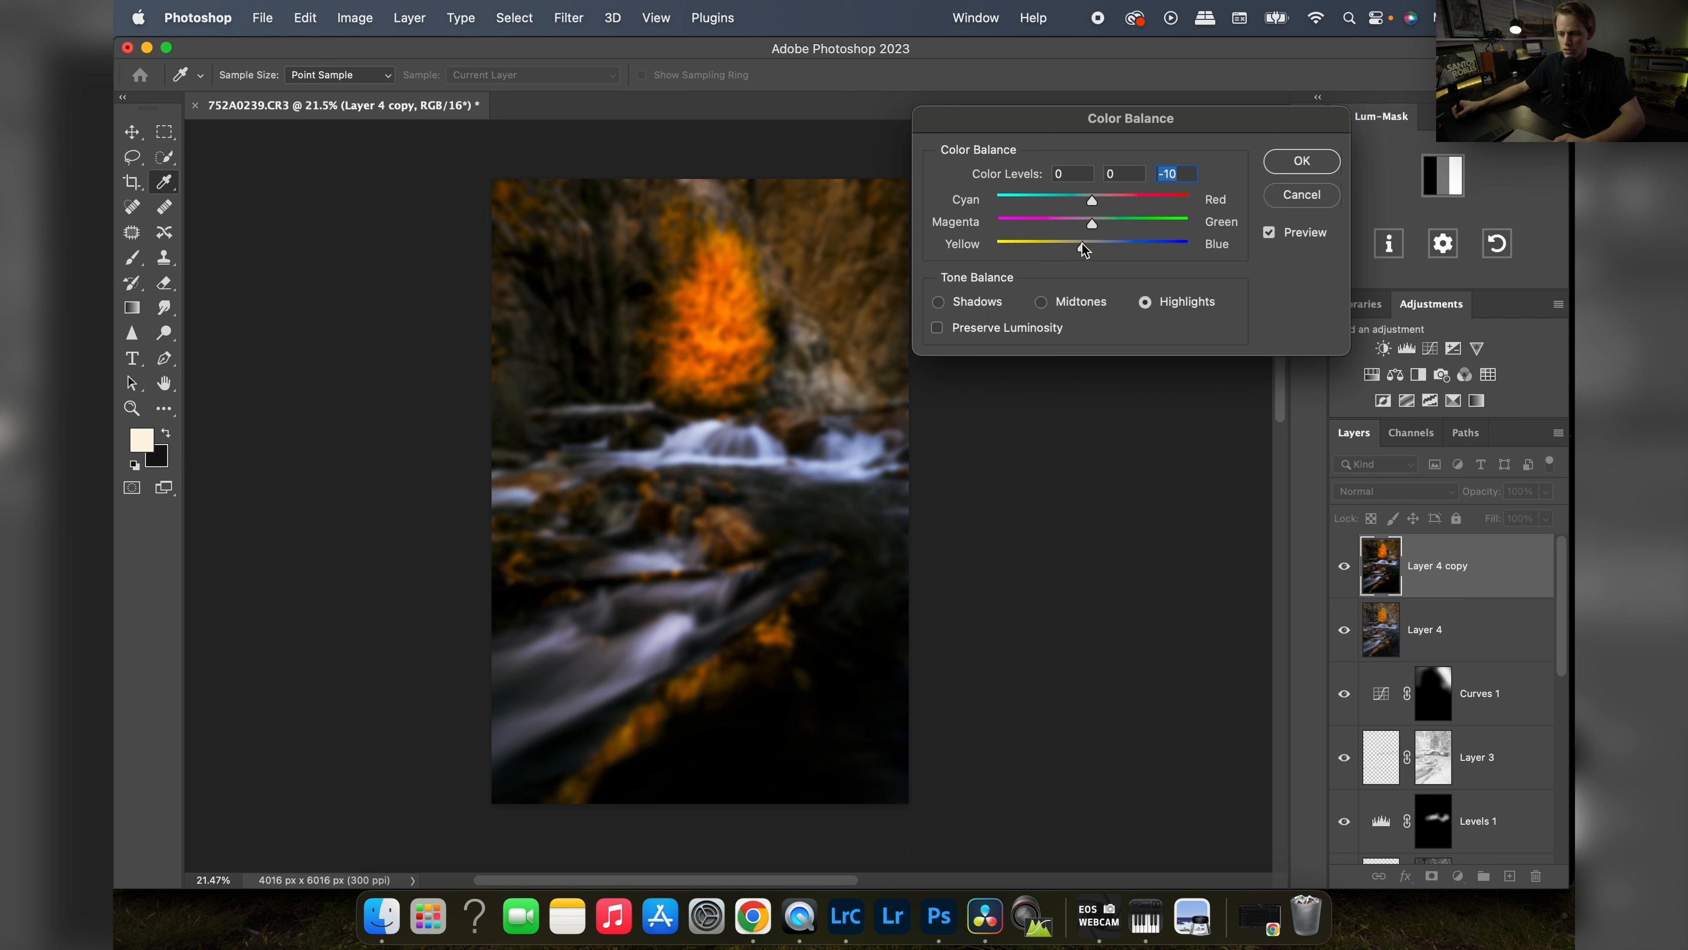
click(1290, 171)
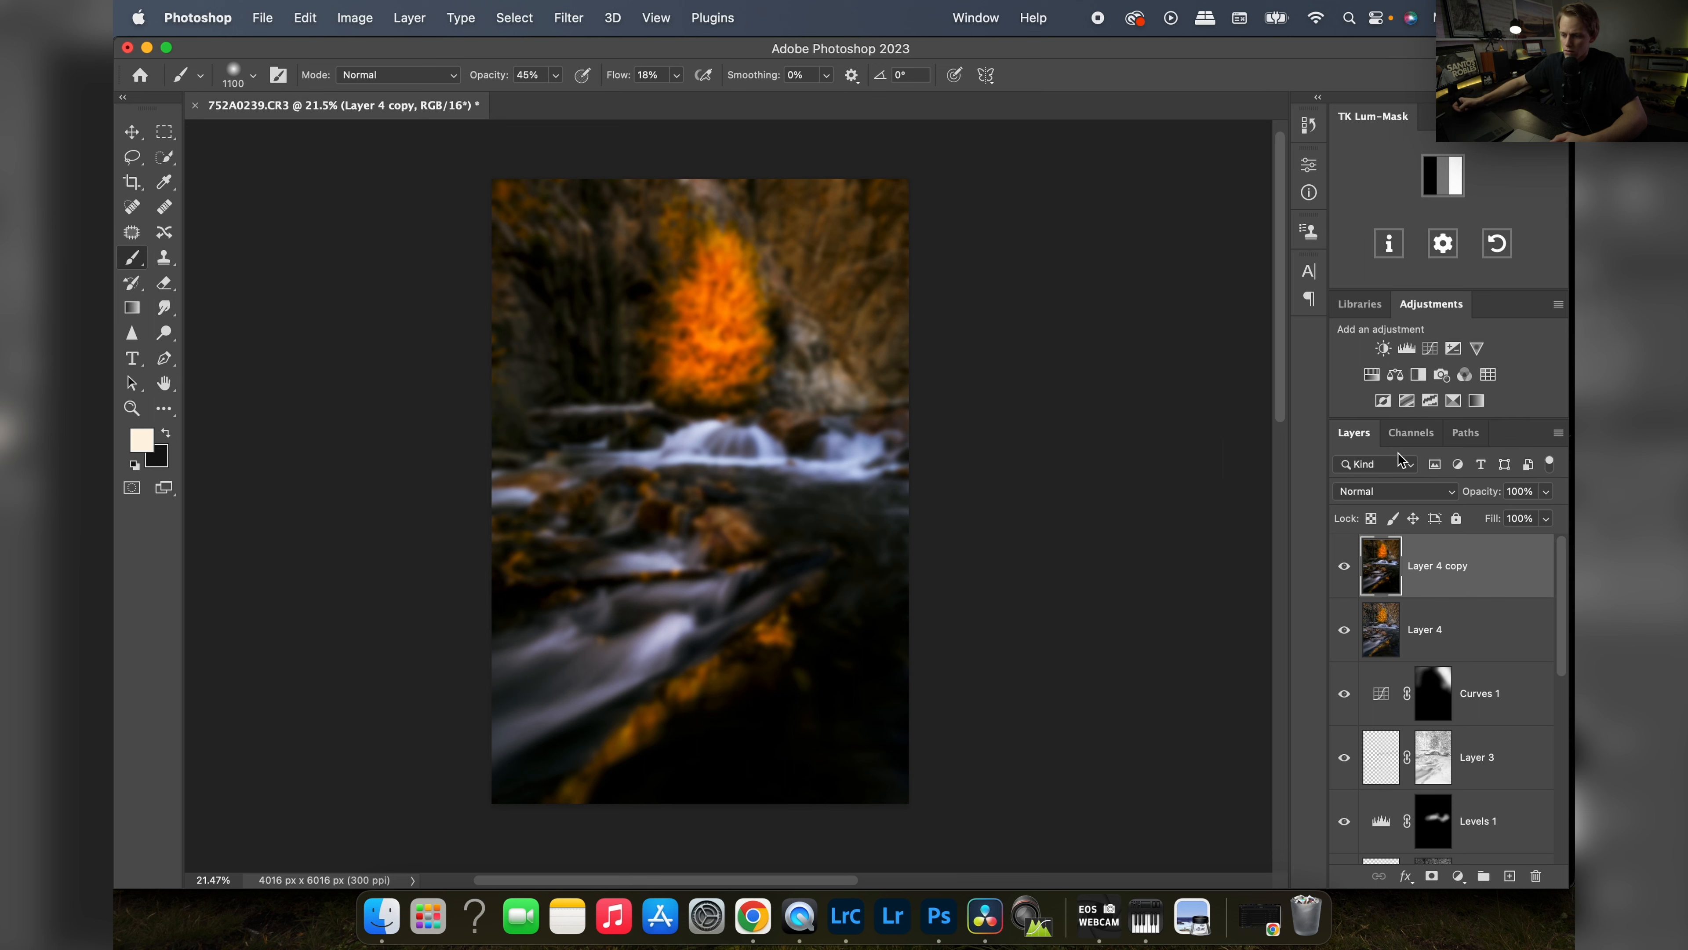
- Generate a lights luminosity mask with the TK Lum-Mask plugin and apply it as the blurred layer's mask
click(1442, 175)
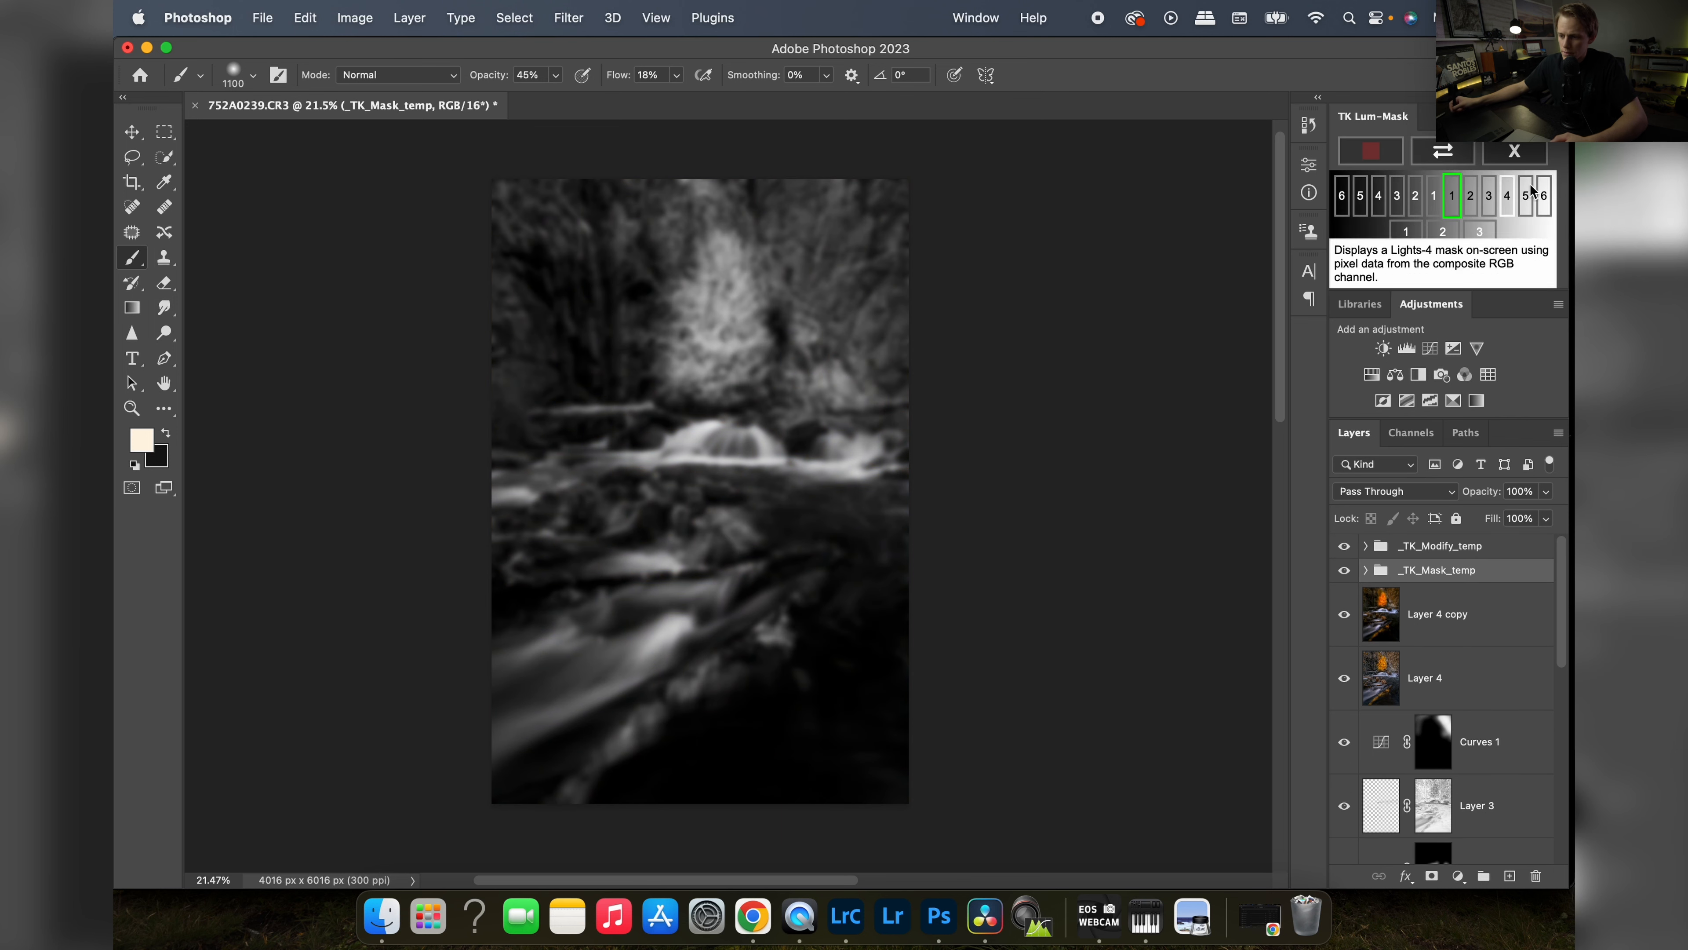
click(1540, 270)
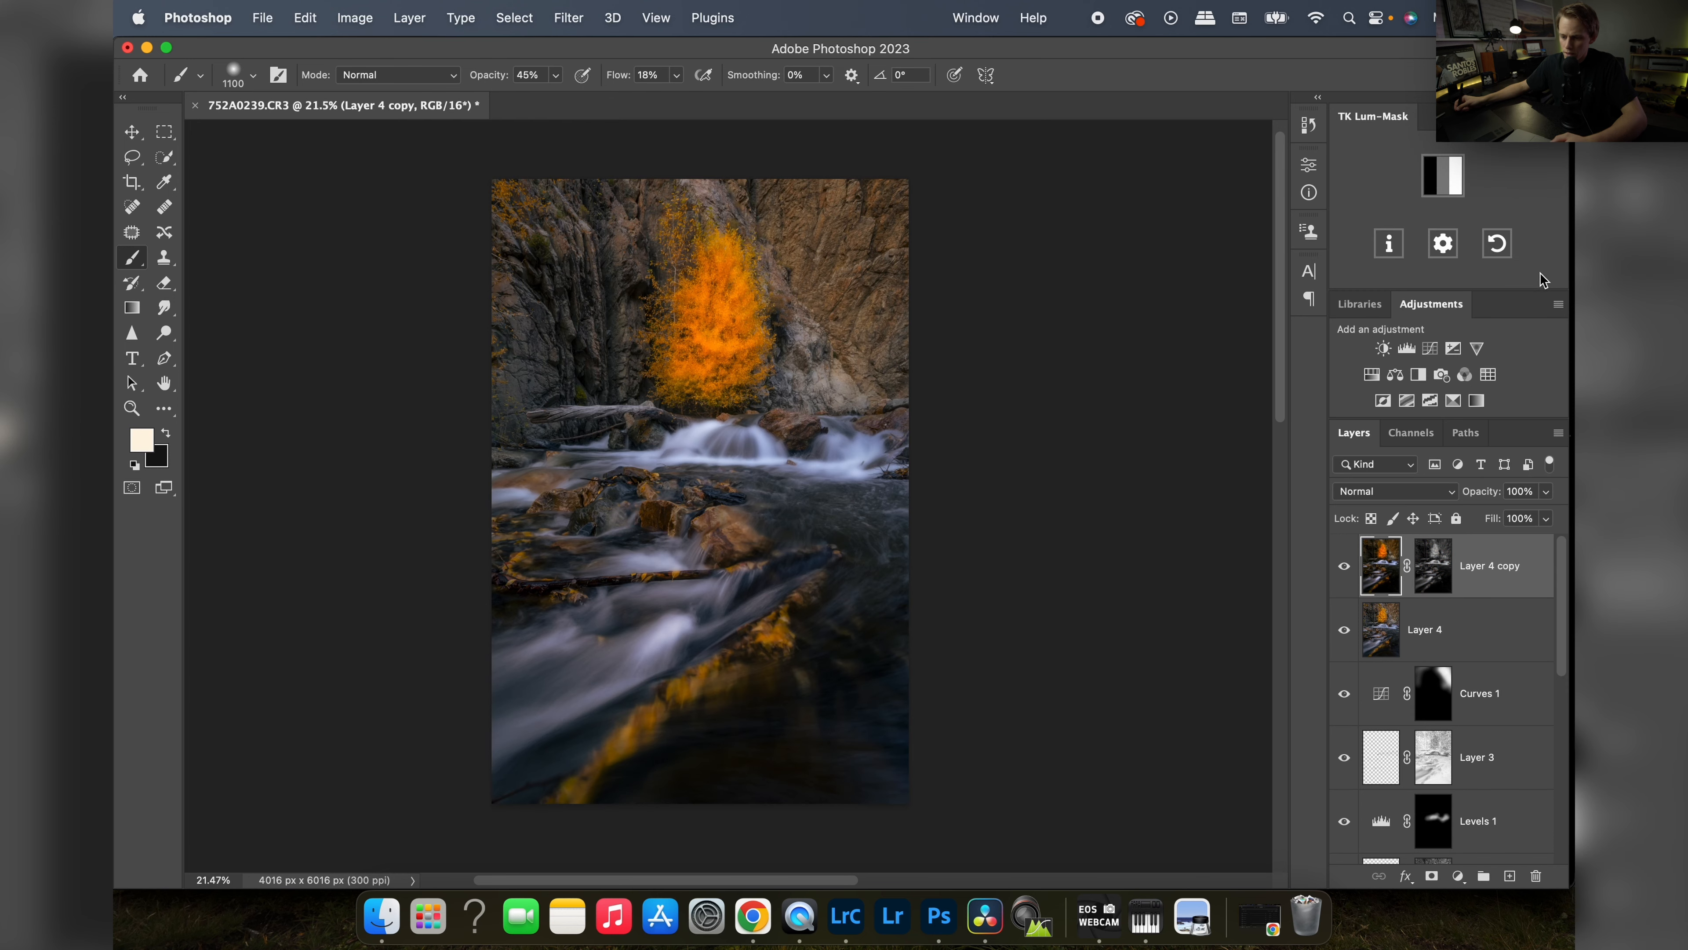
- Set the masked blur layer to Soft Light at 35% opacity and compare the image with and without it
click(1393, 490)
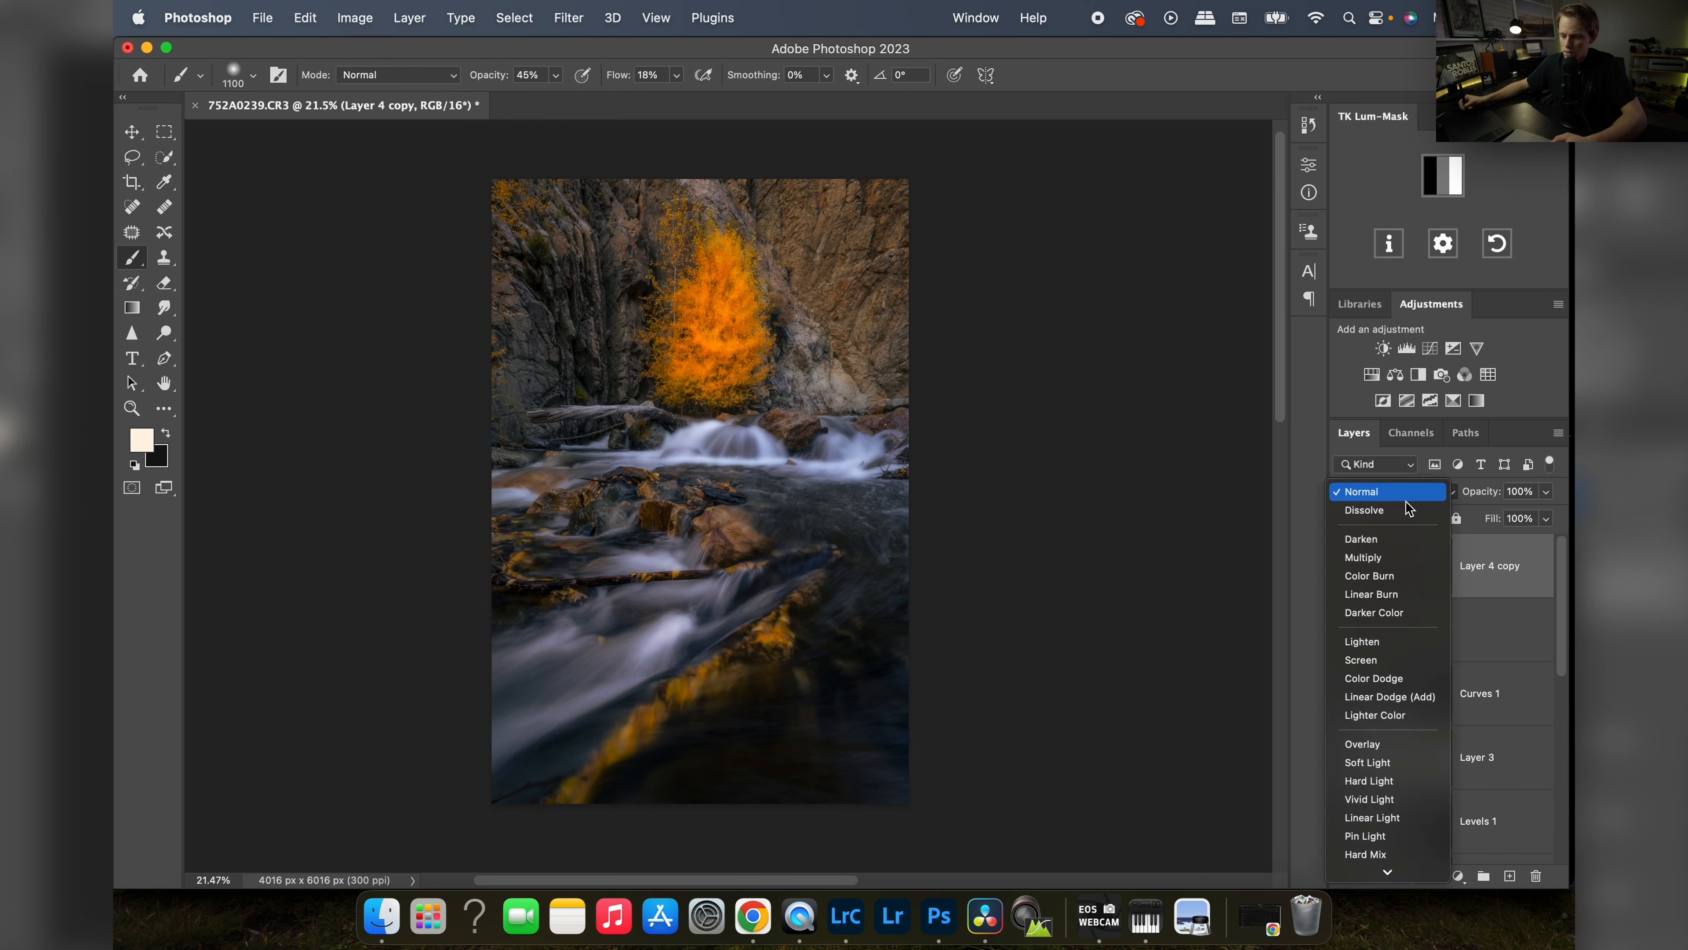
click(1373, 765)
click(1546, 490)
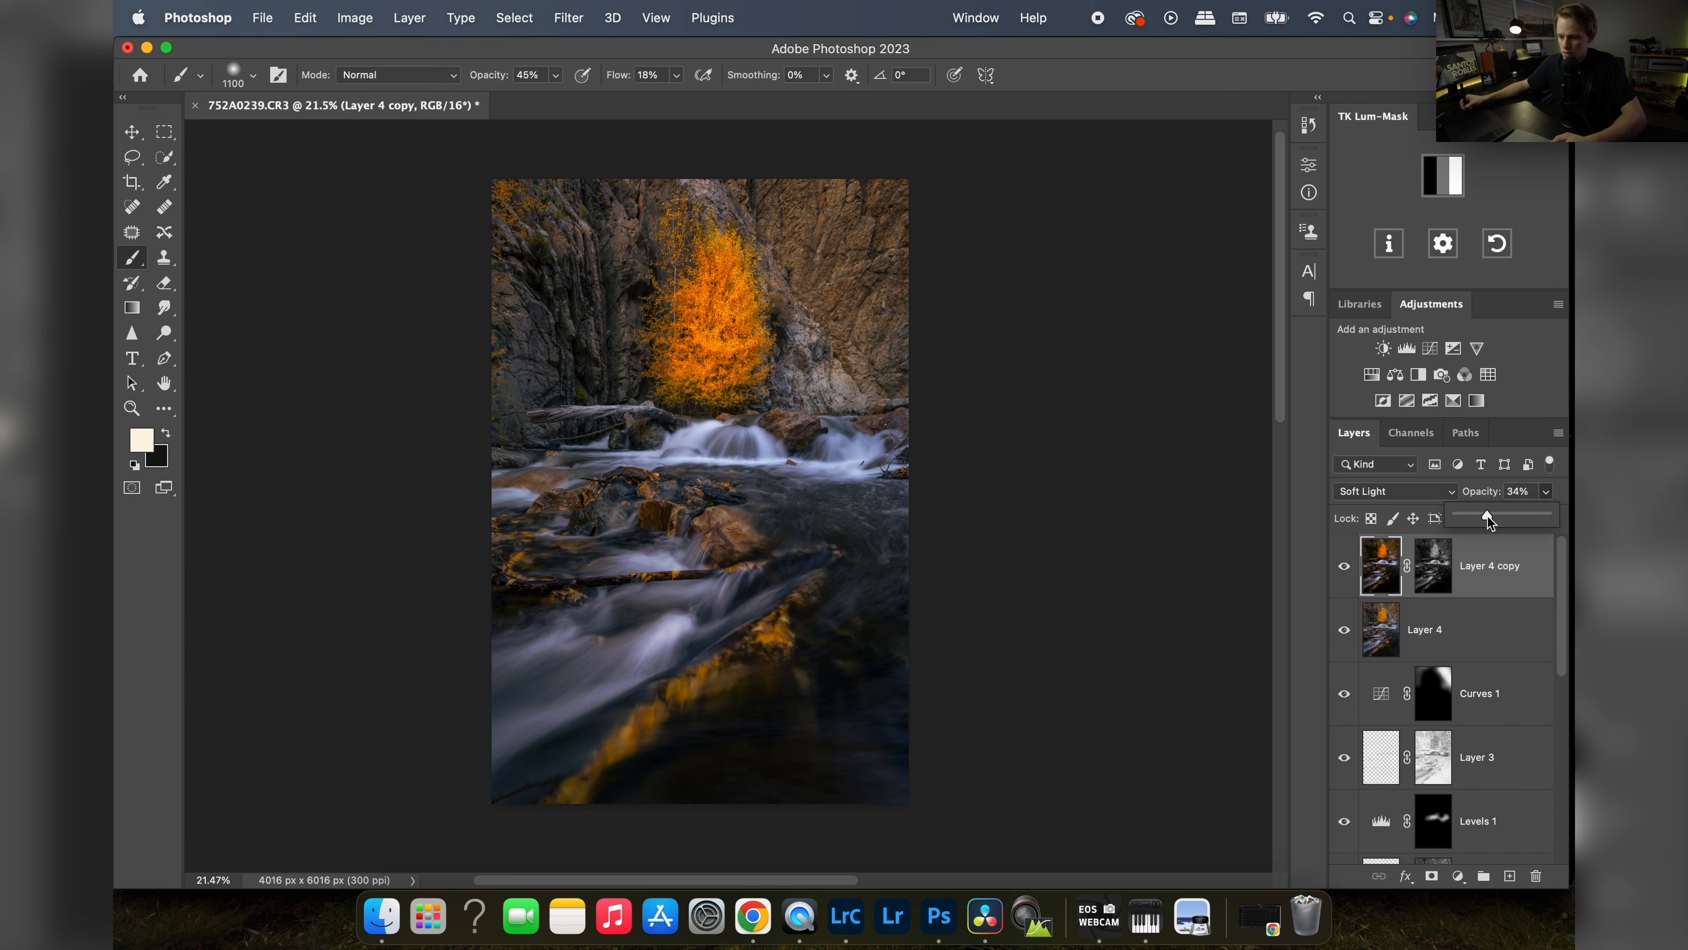
click(1343, 569)
click(1343, 568)
click(1343, 570)
click(1343, 569)
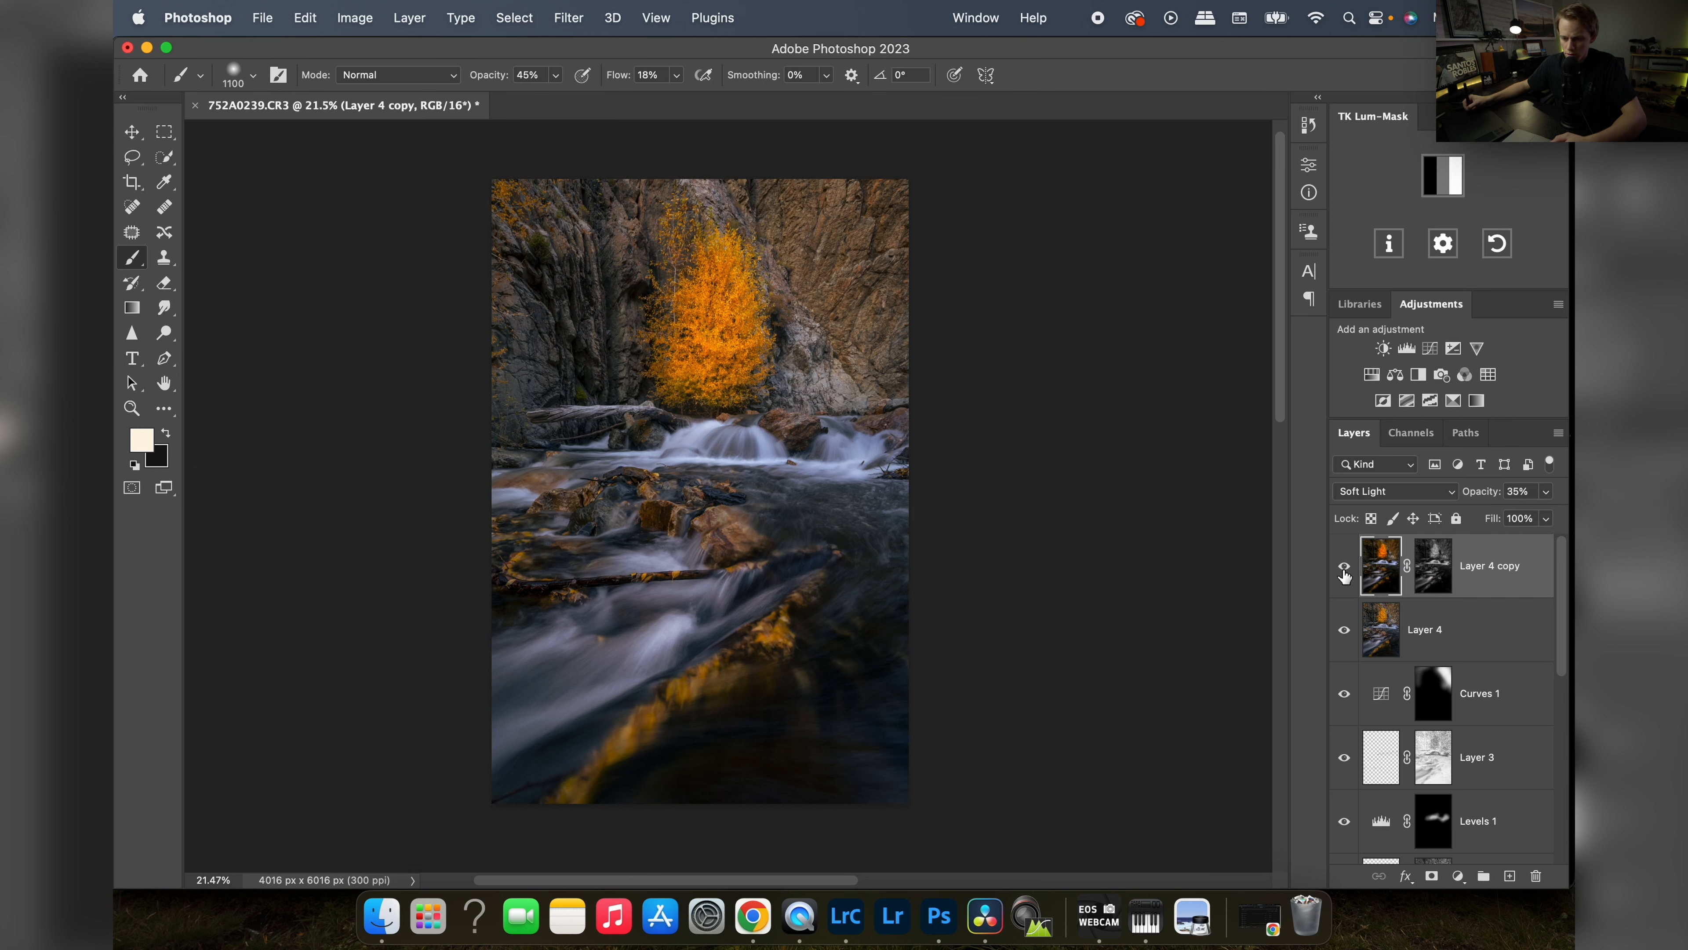
key(super+space)
drag(713, 500, 755, 543)
key(super+space)
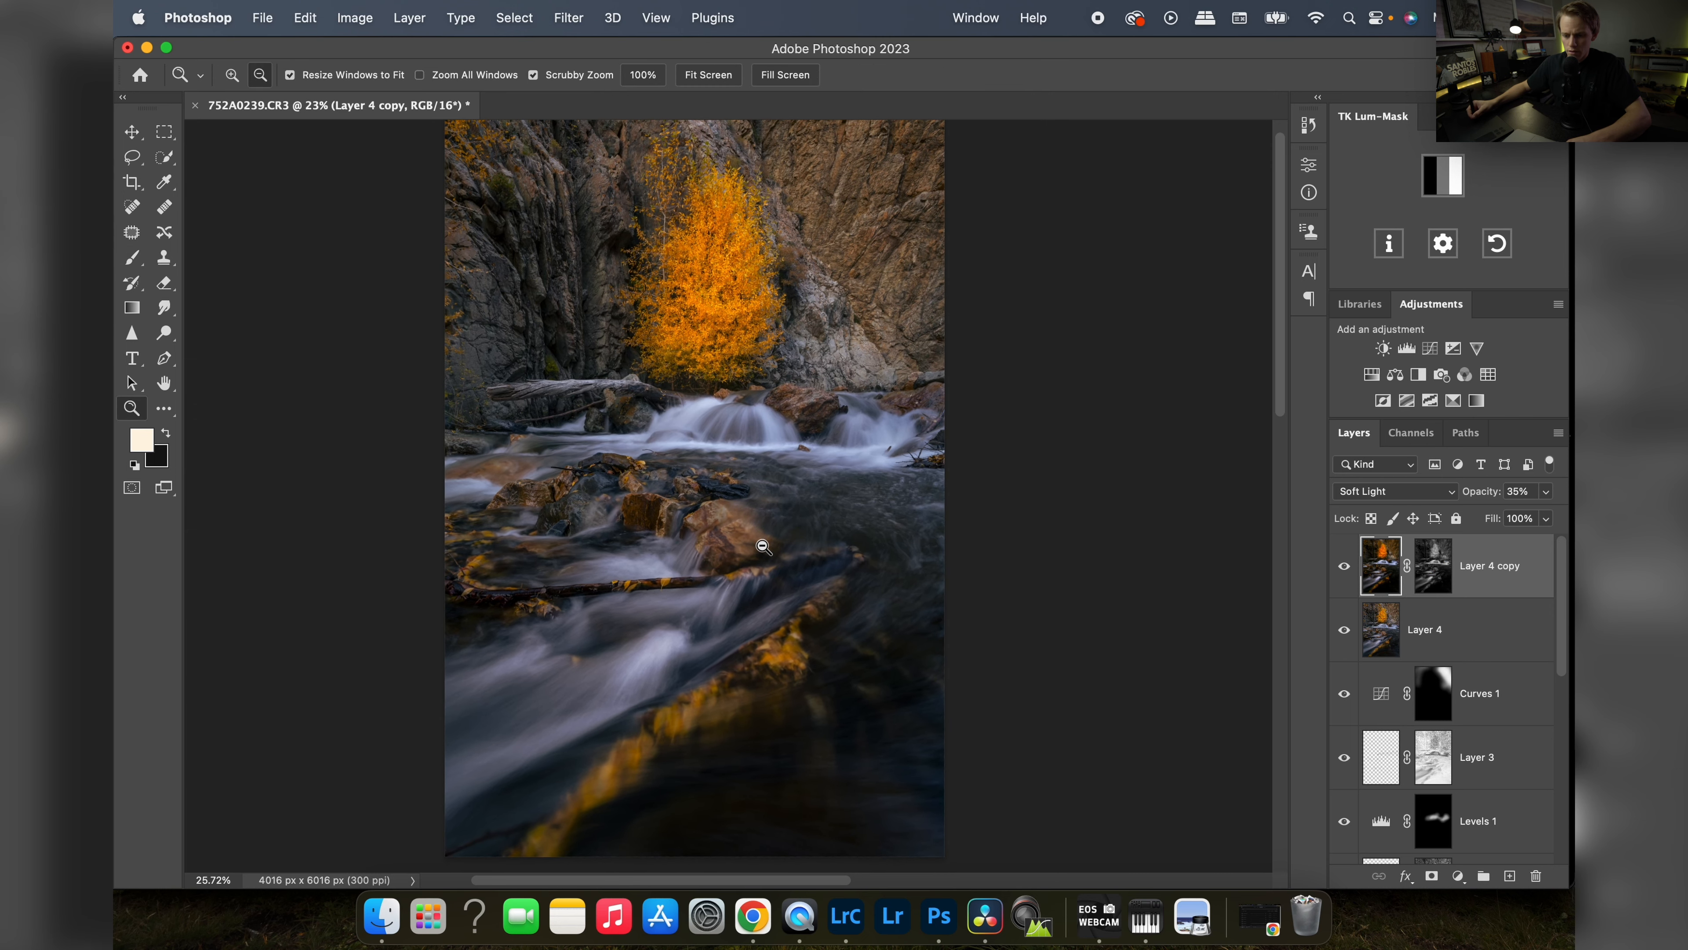
key(alt+super+space)
drag(742, 547, 741, 548)
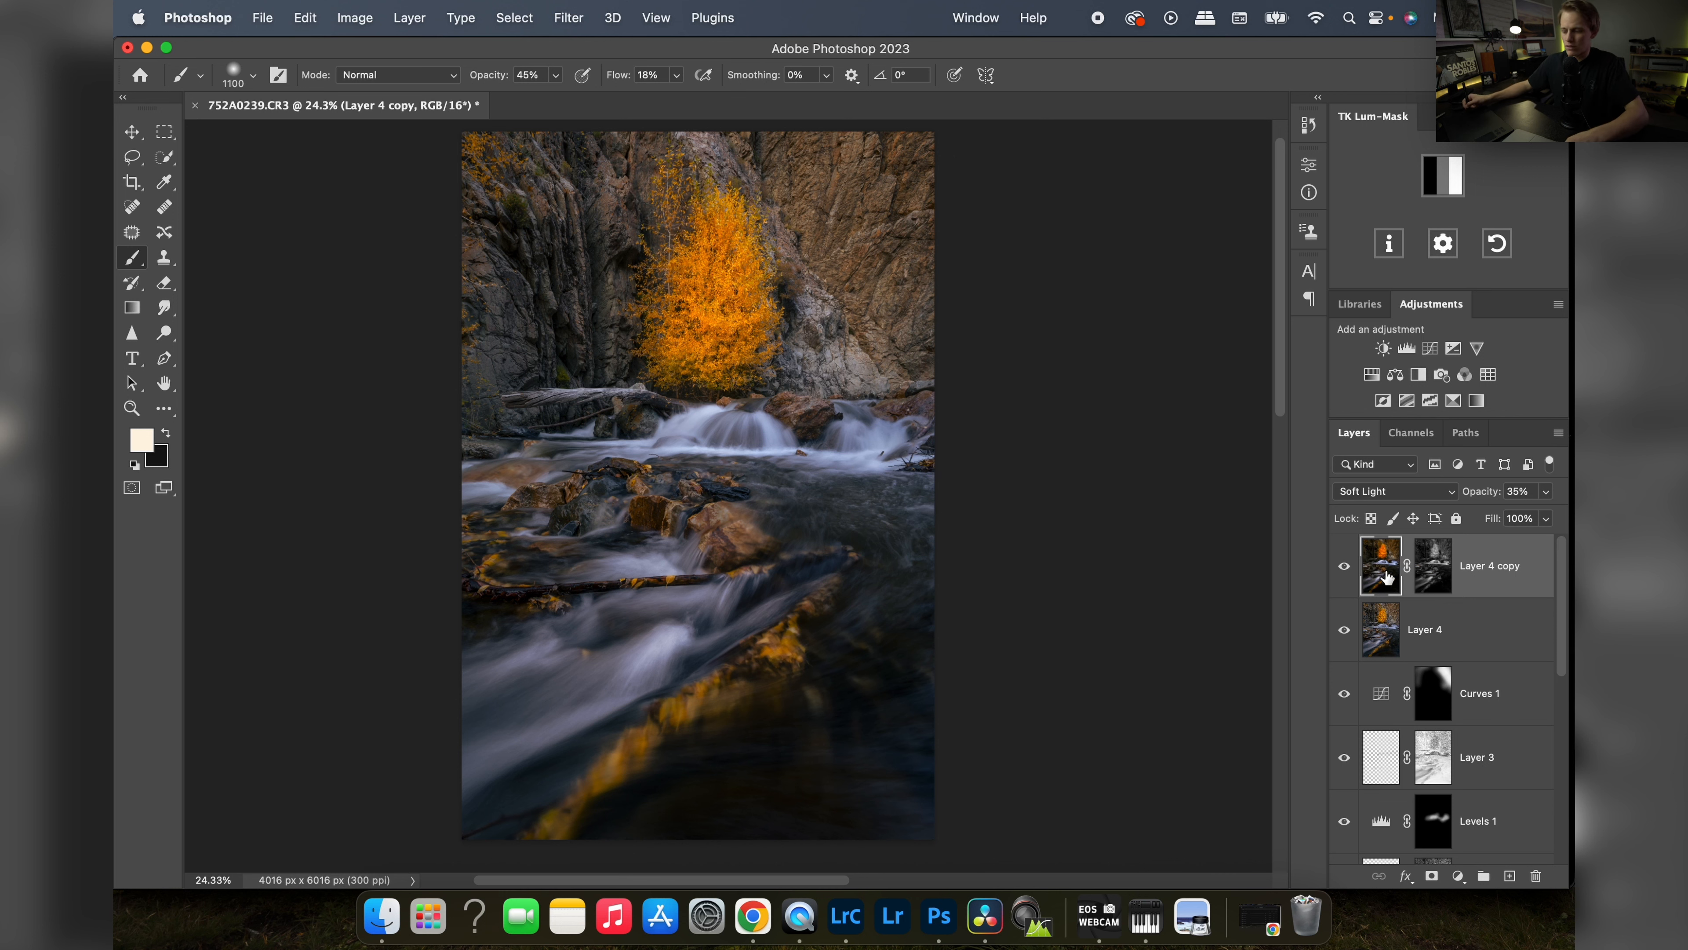
- Add a Selective Color adjustment above Layer 4 copy with Magentas at Cyan +9, Magenta -15, Yellow -58 and Black -45, and compare its effect
shift+click(1477, 632)
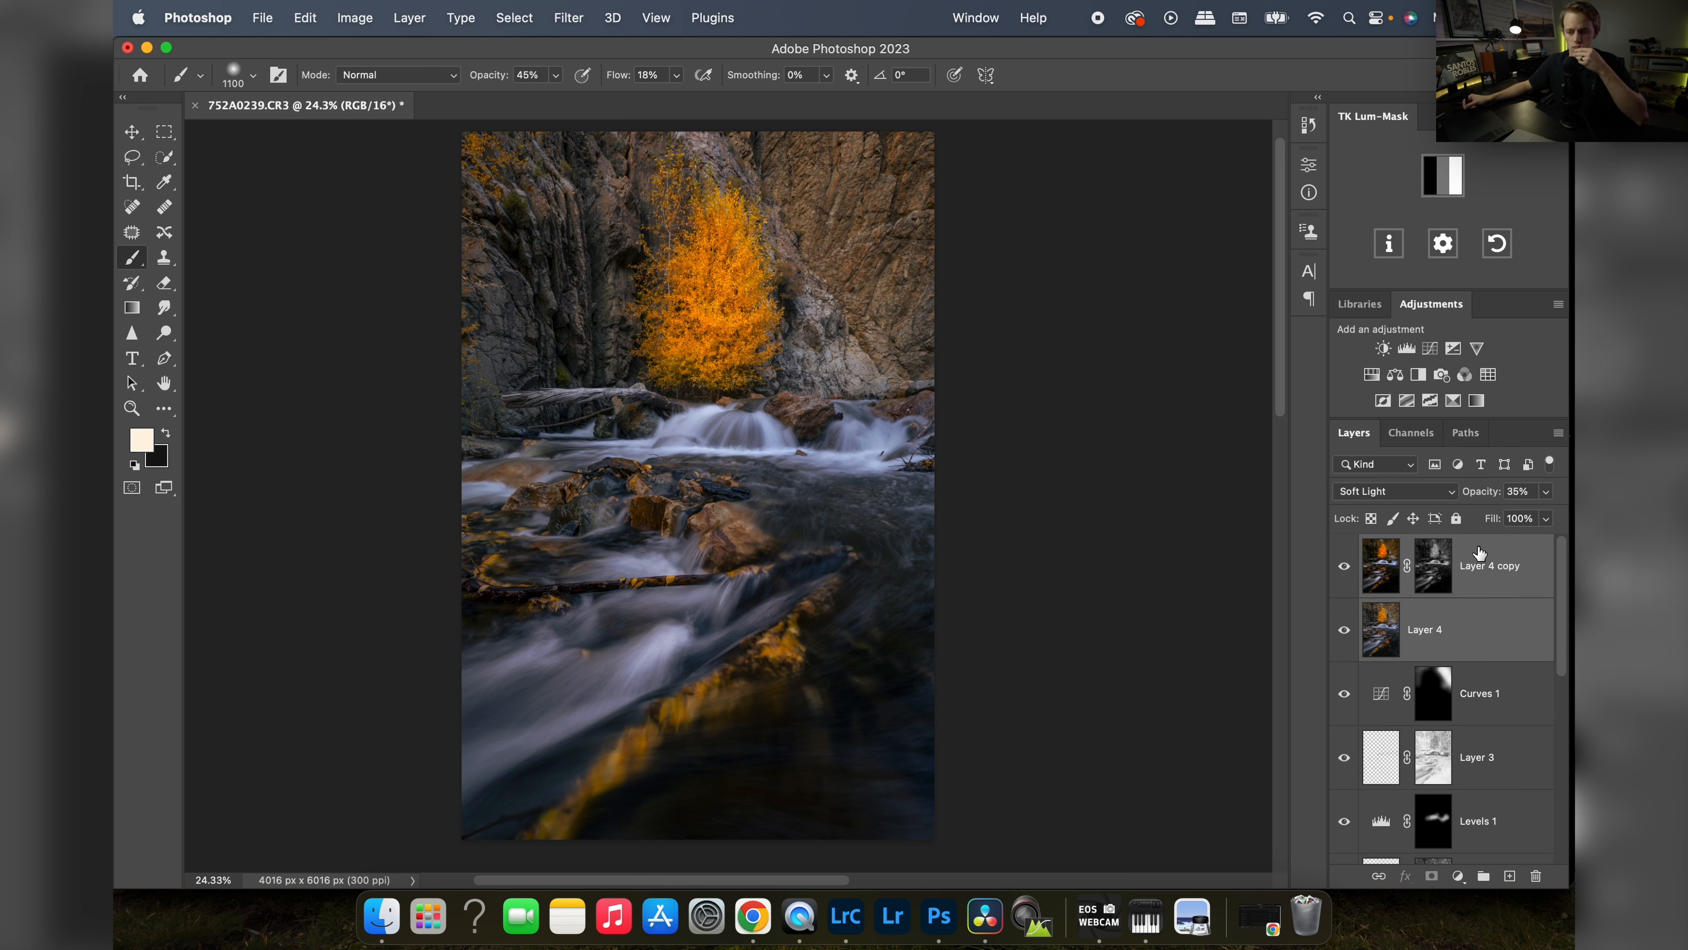
click(1479, 553)
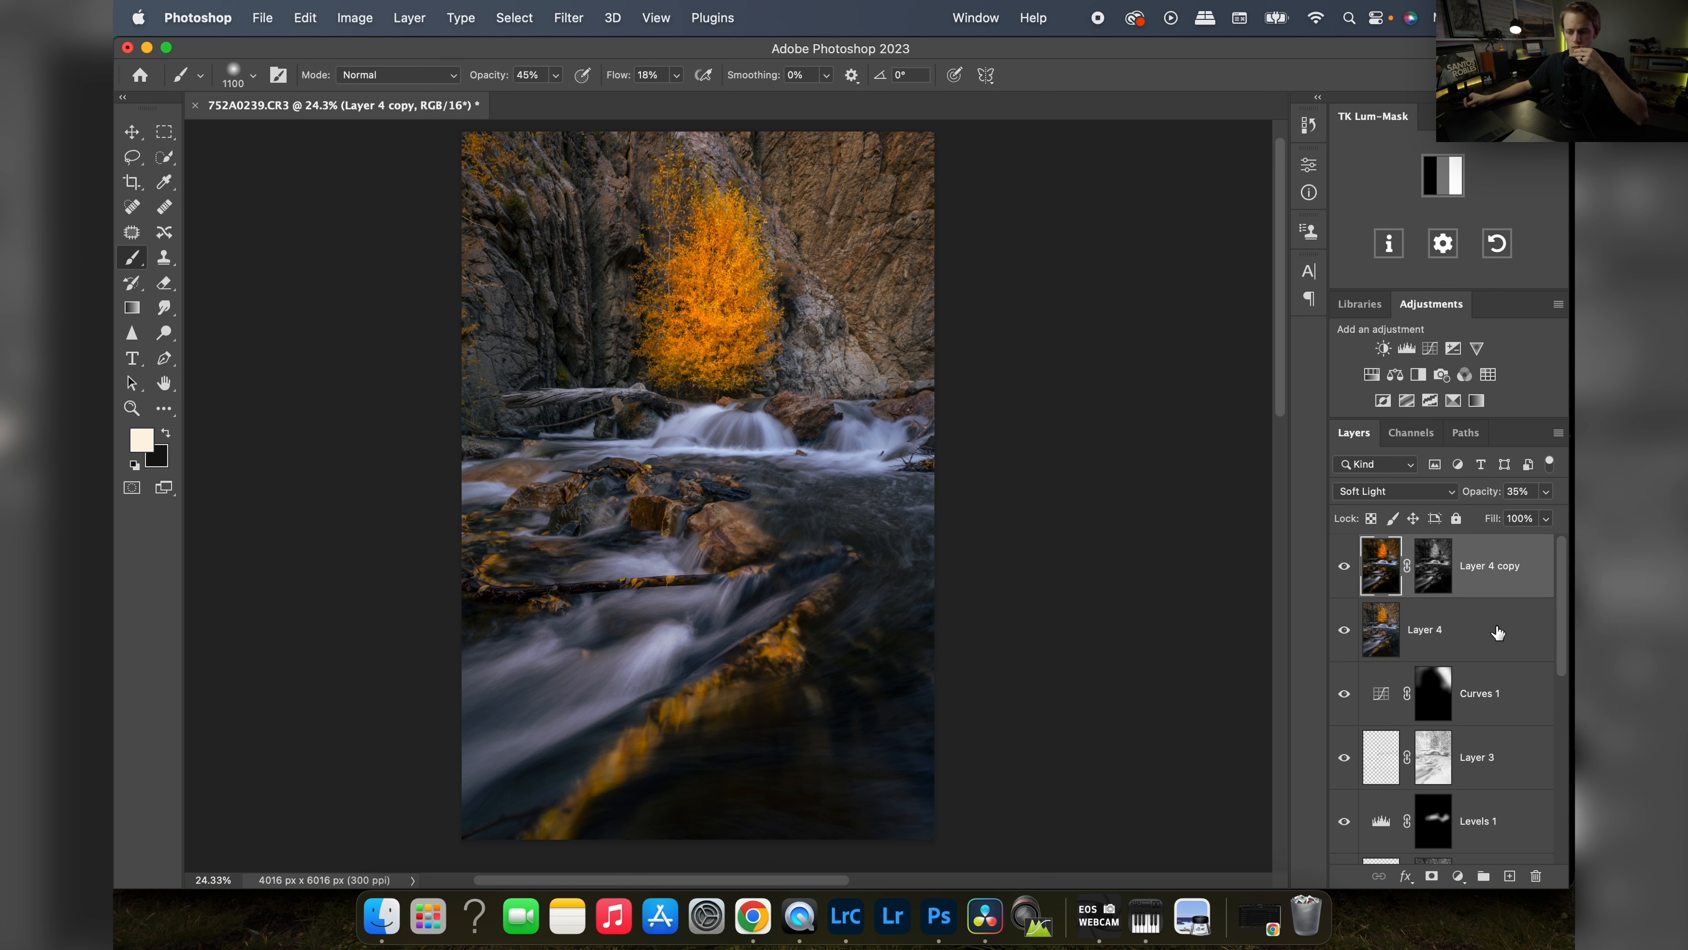
click(1454, 400)
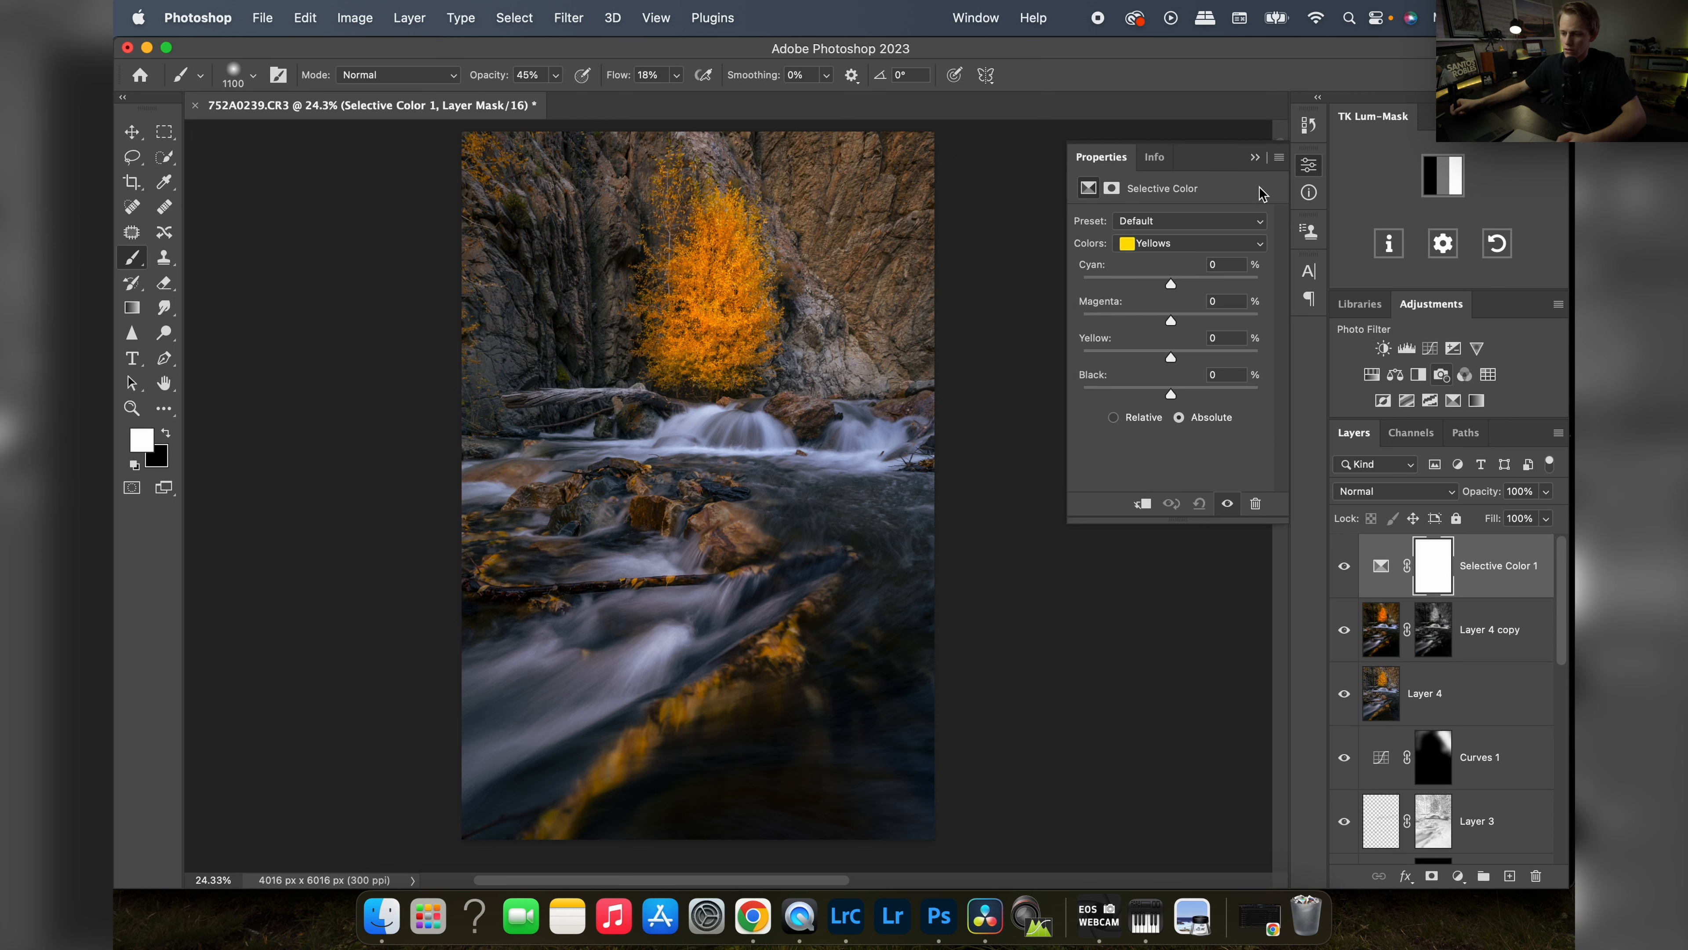
click(1173, 243)
click(1171, 301)
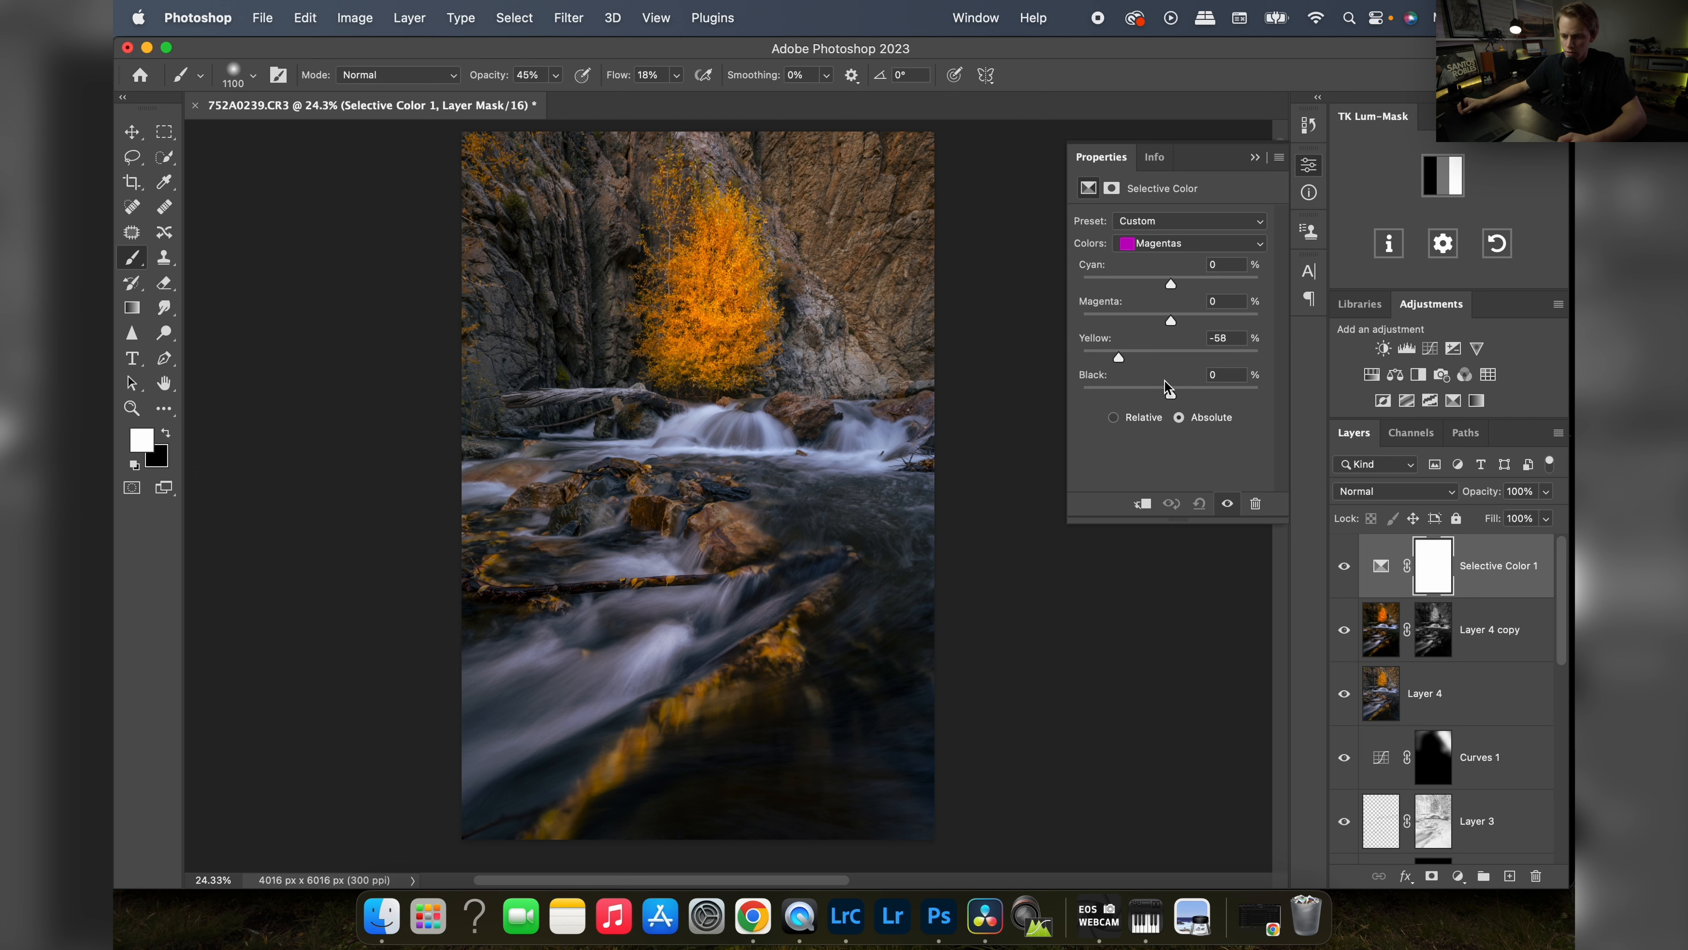
mouse_move(1084, 397)
mouse_down()
mouse_move(1104, 399)
mouse_move(1076, 401)
mouse_up()
drag(1163, 324, 1182, 296)
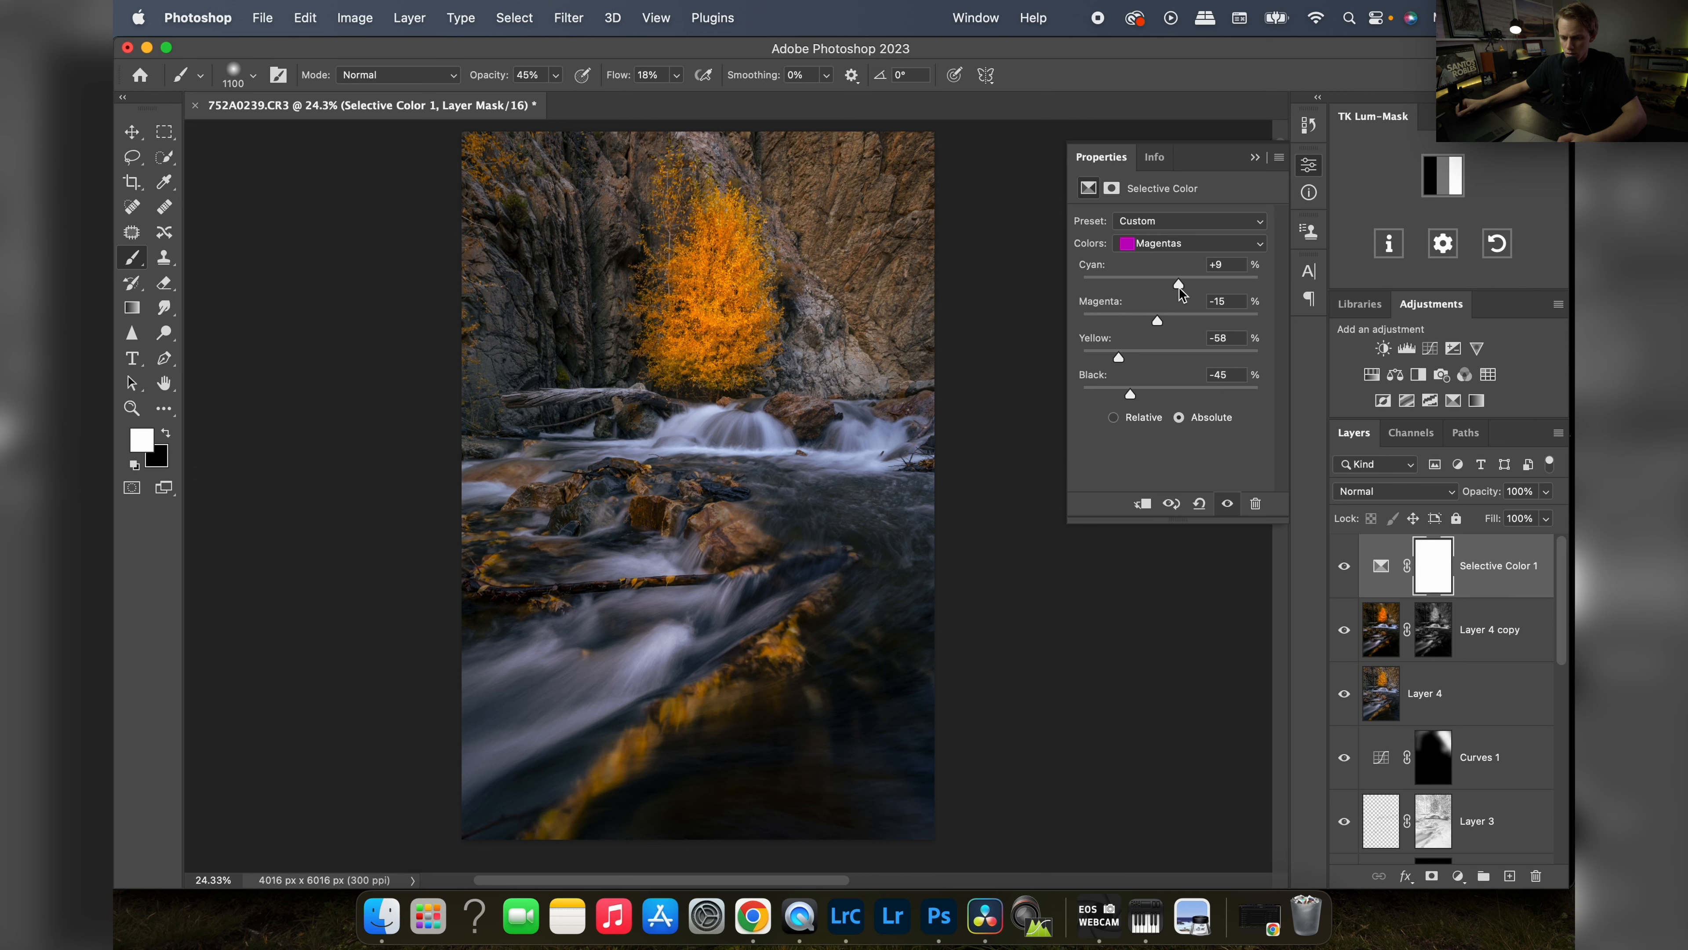
click(1305, 173)
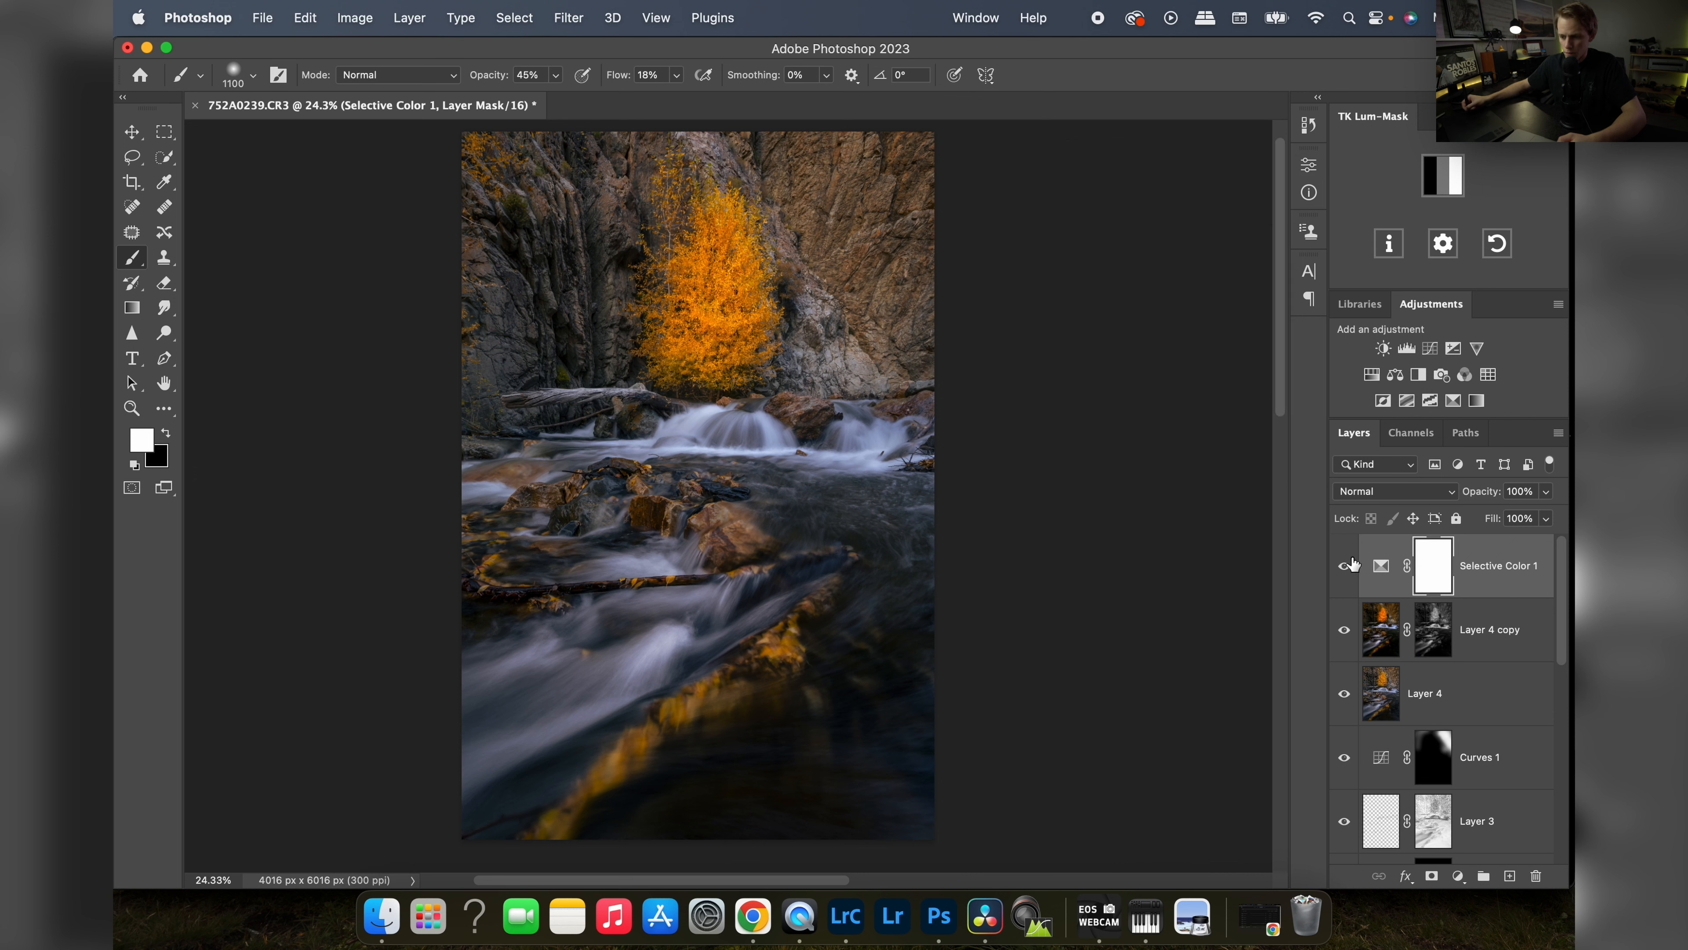
click(1345, 566)
click(1346, 566)
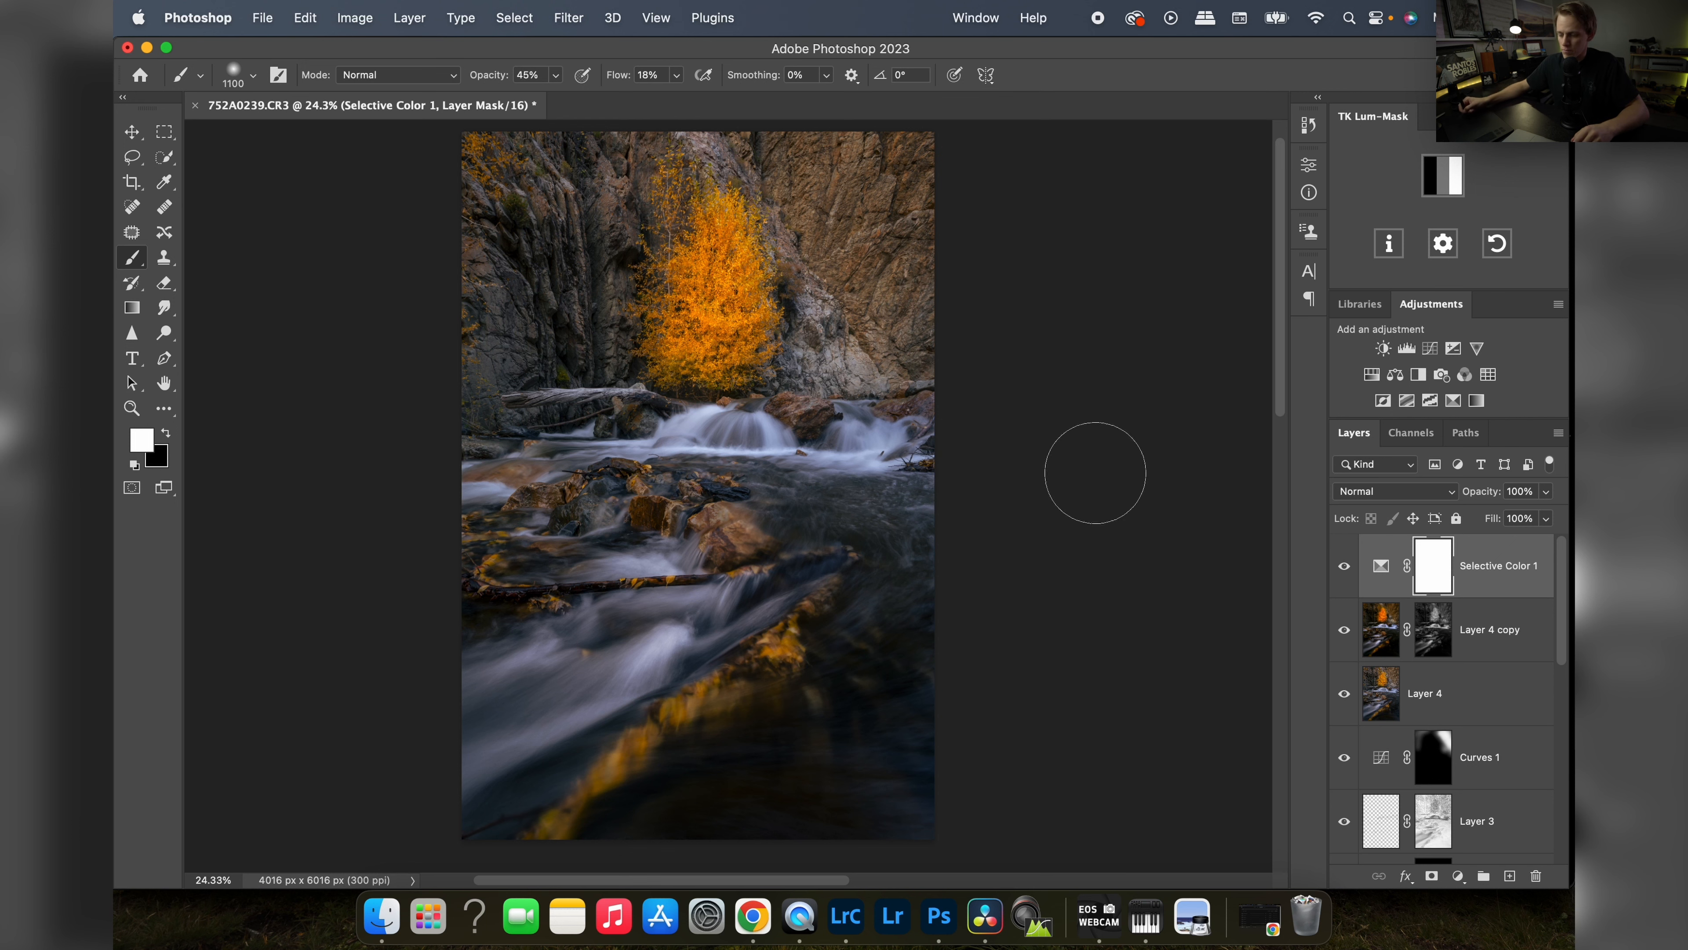
- Stamp the visible image into a new top layer and apply a High Pass filter with a 1.9 pixel radius
click(1456, 676)
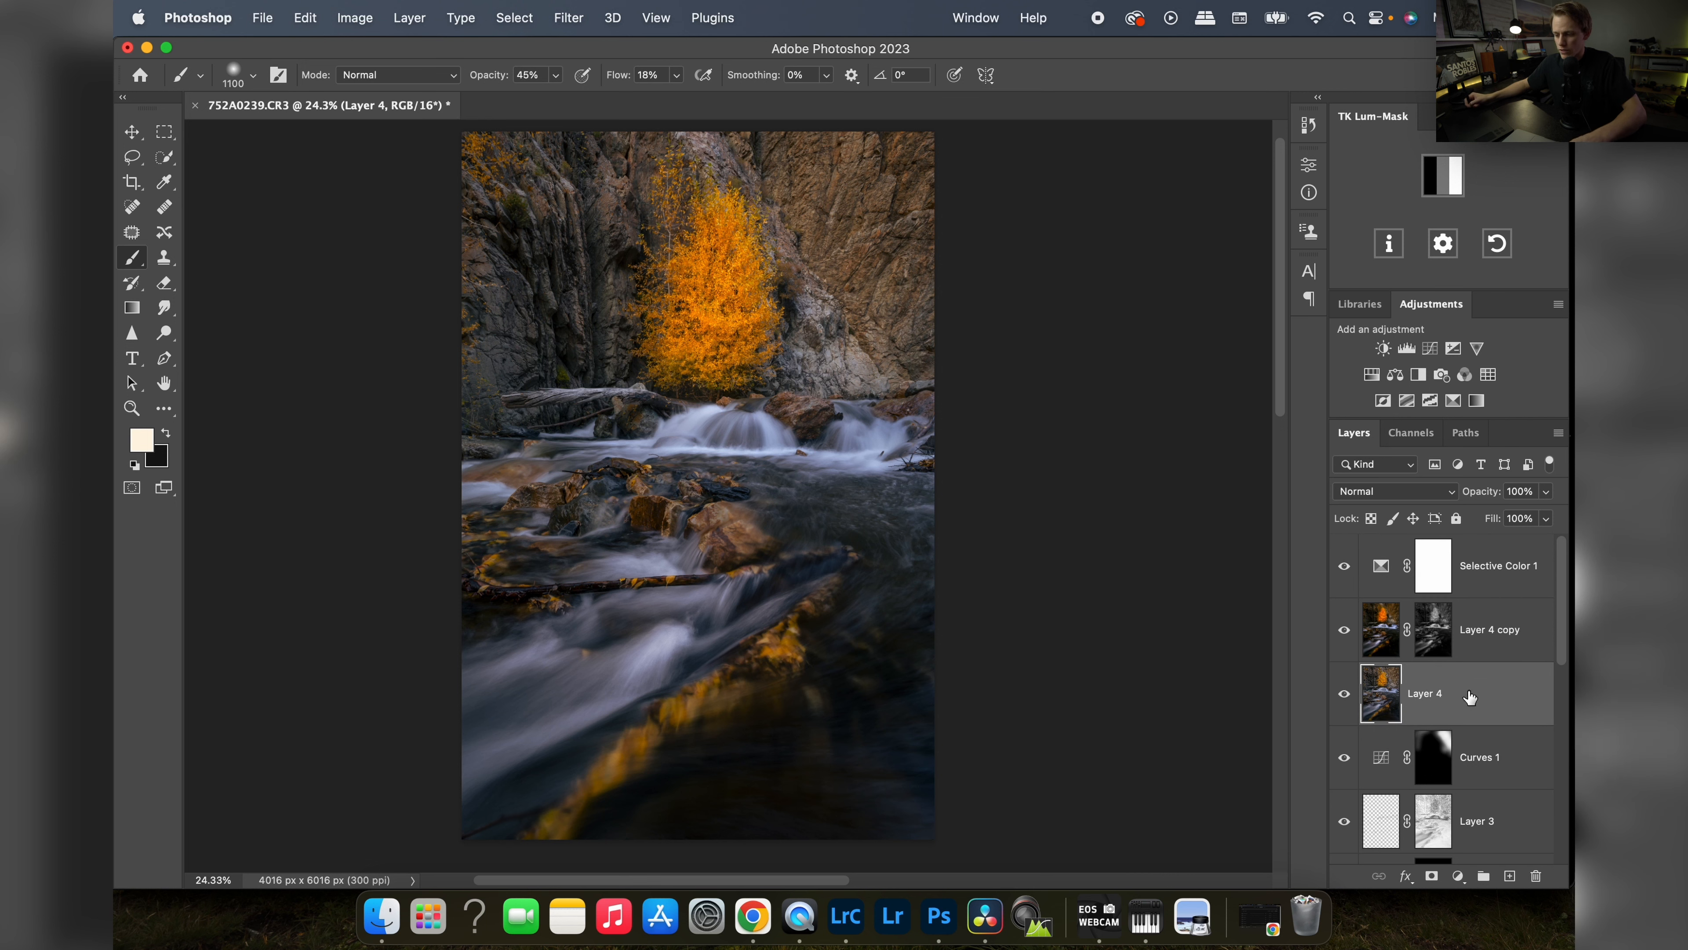
shift+click(1488, 554)
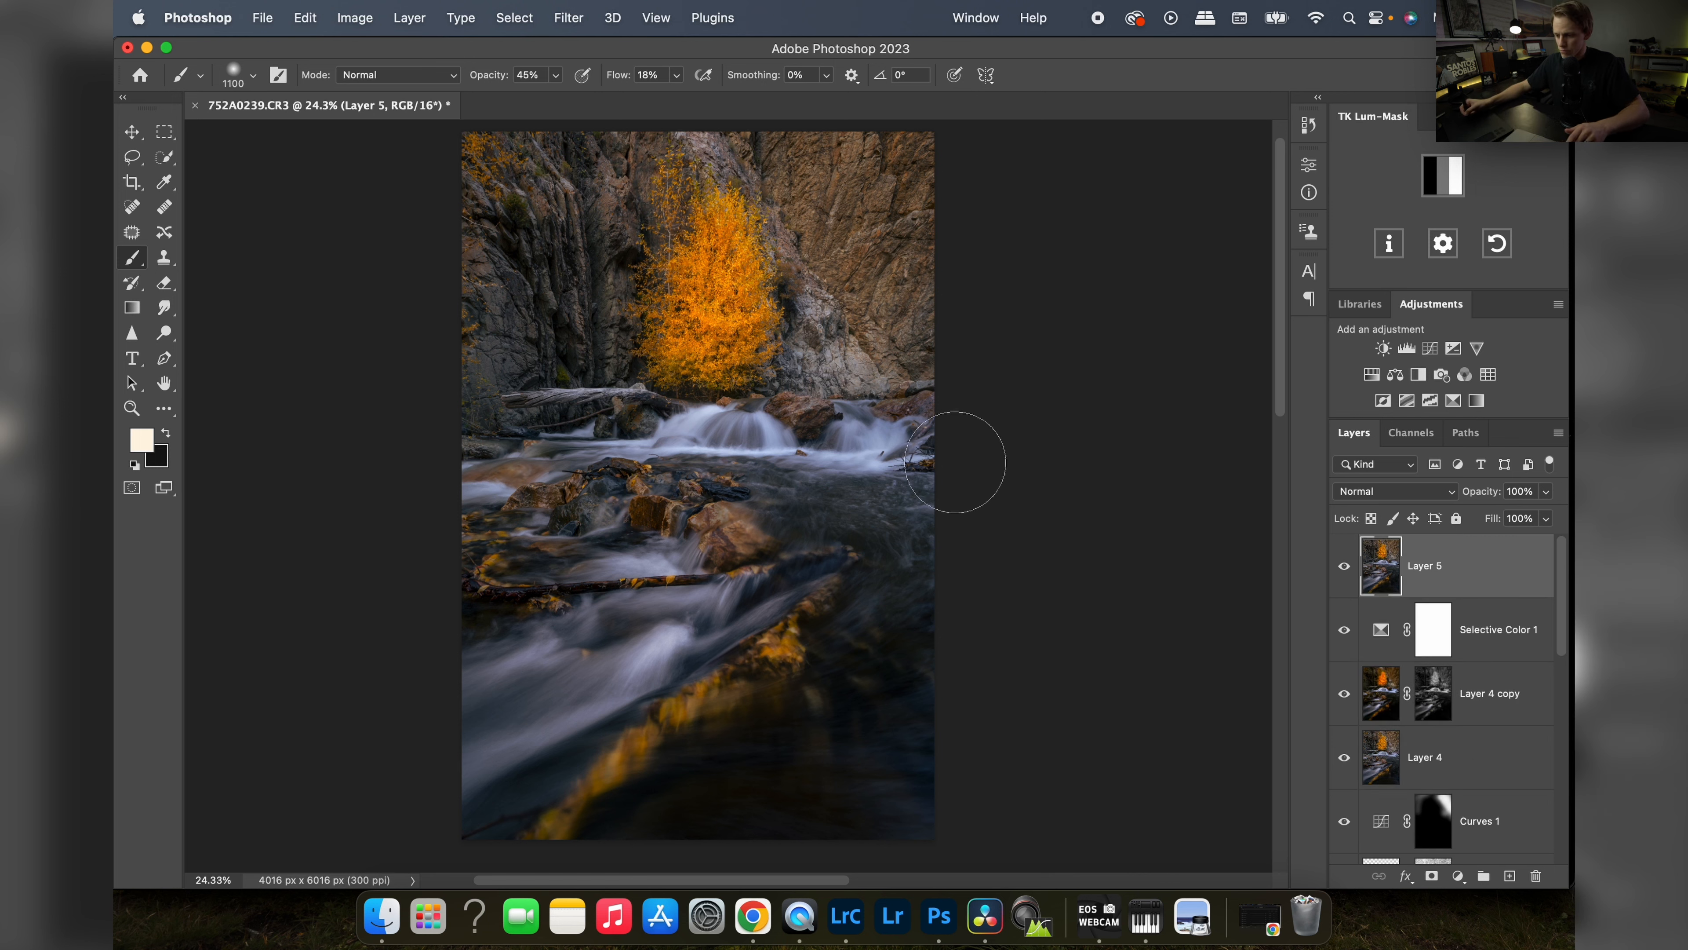
click(569, 18)
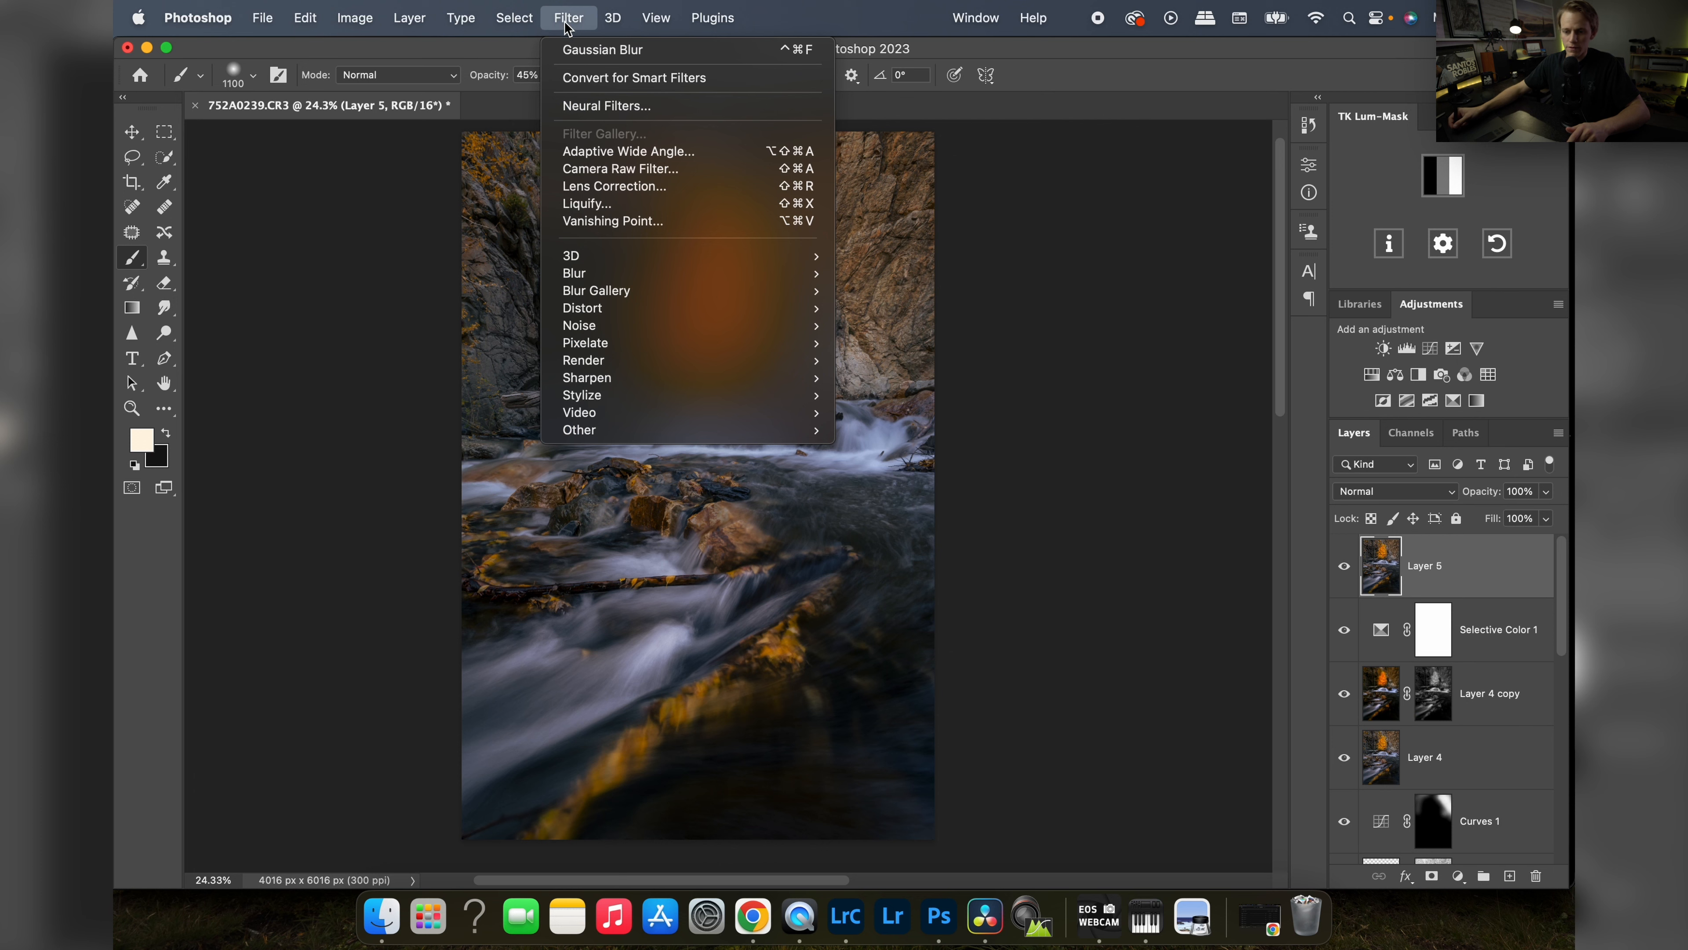
mouse_move(676, 431)
click(874, 448)
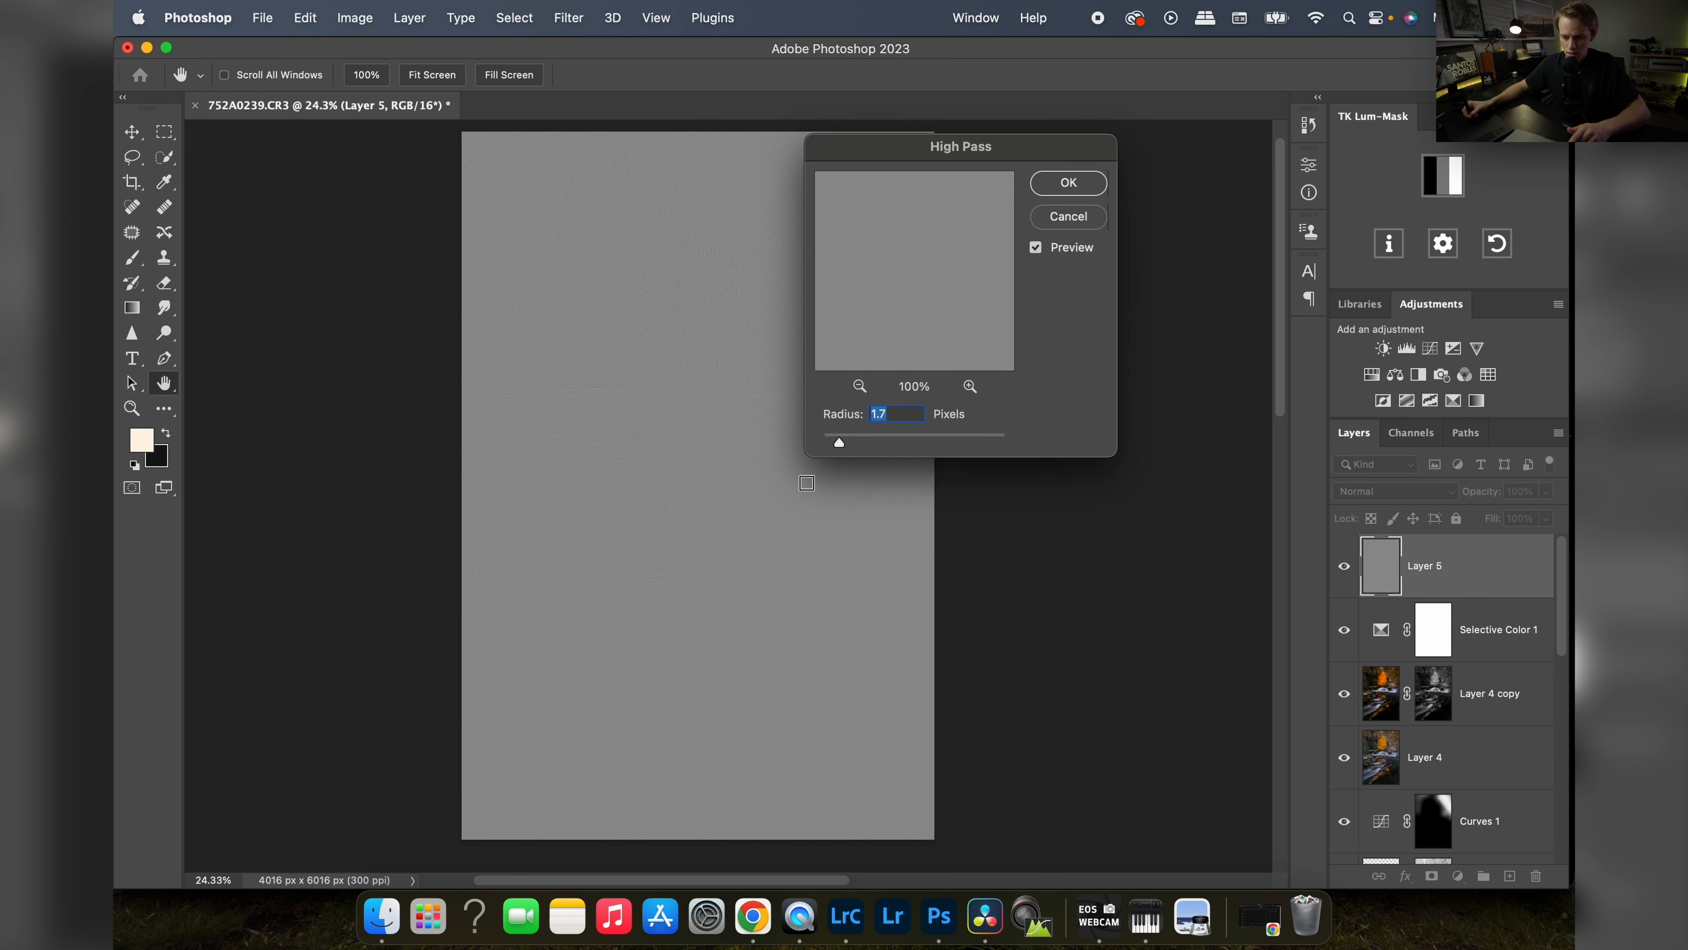
click(672, 553)
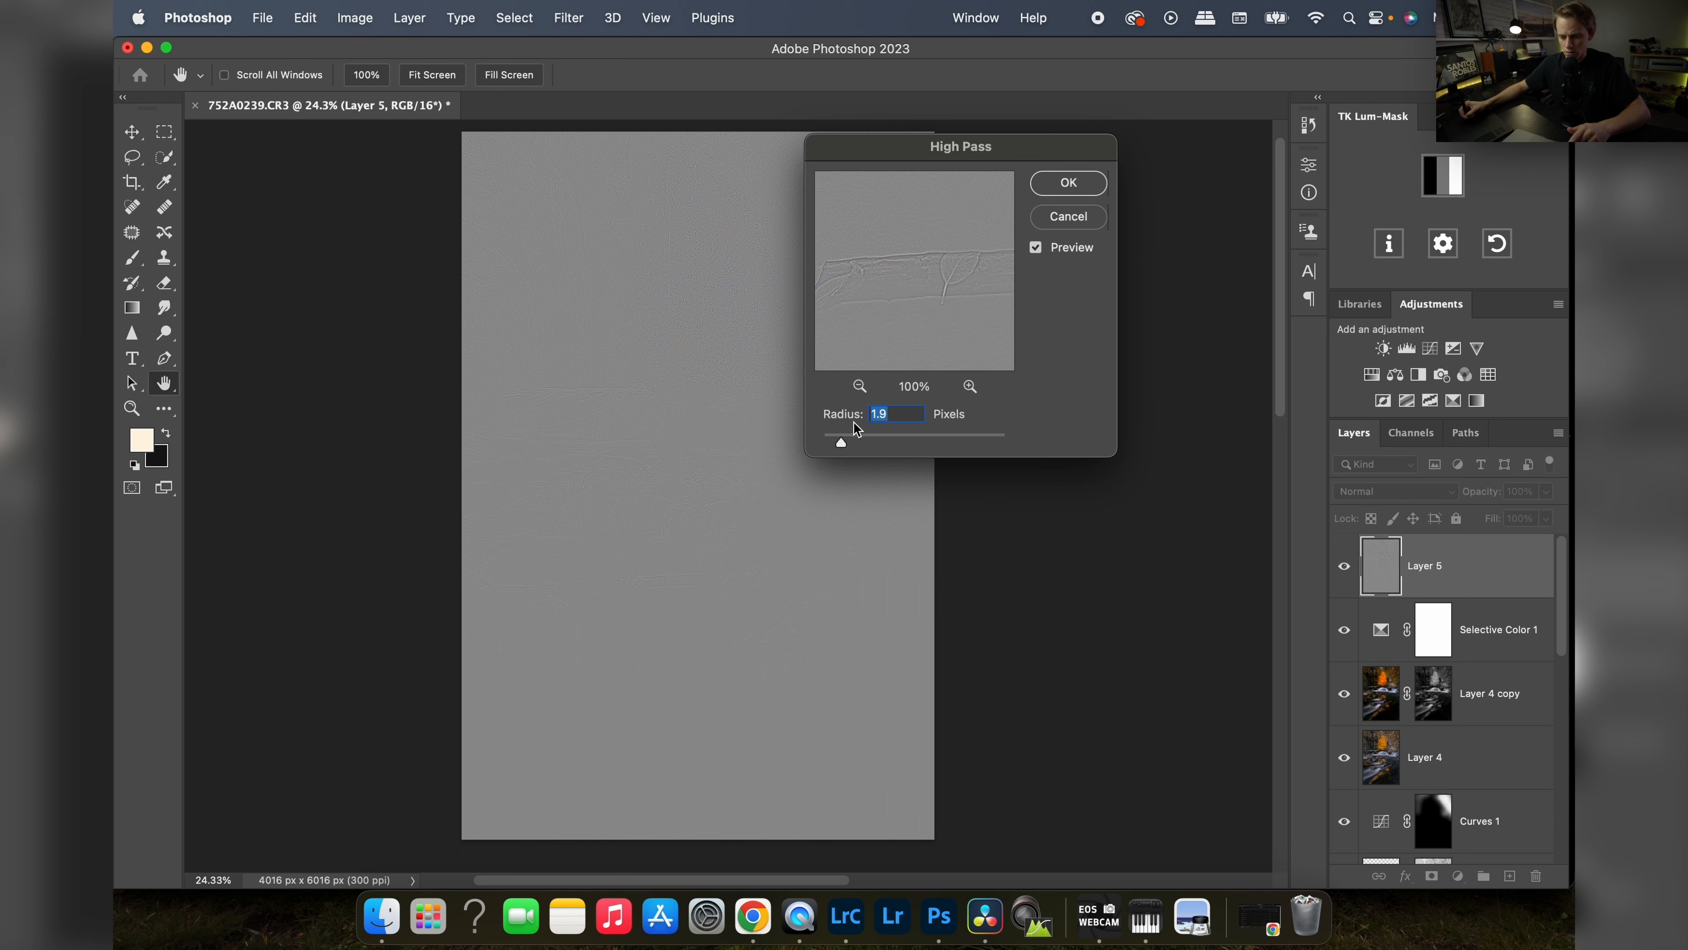
key(Return)
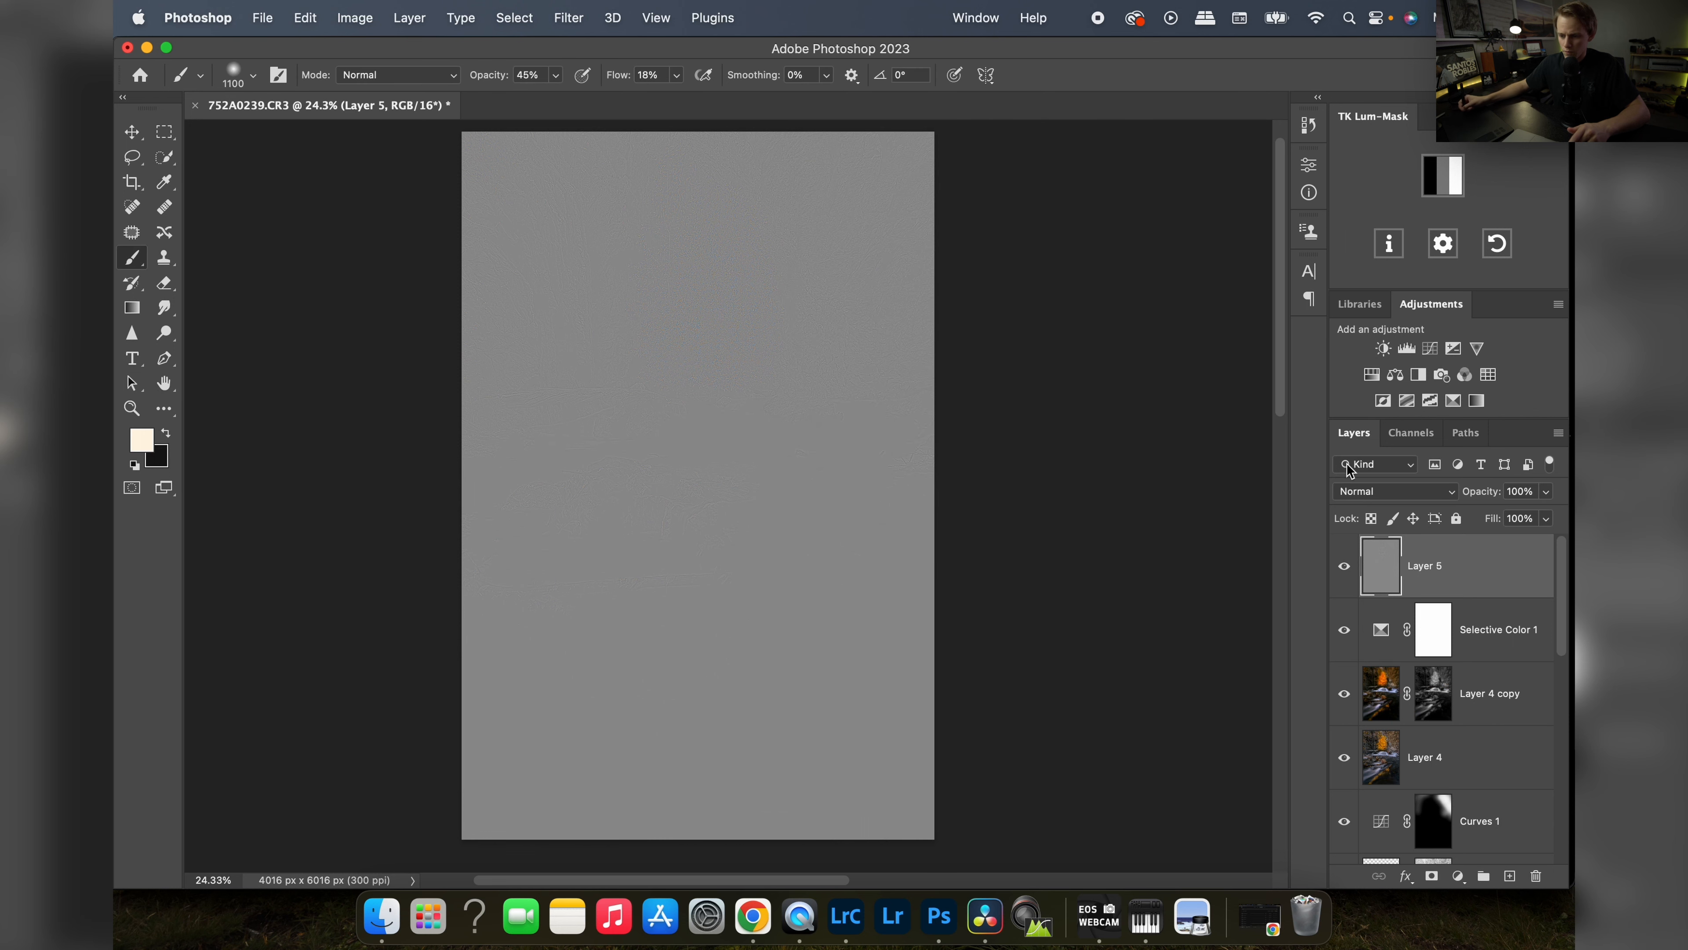
- Set the High Pass layer's blend mode to Soft Light, and close the document with its changes saved
click(1401, 499)
click(1392, 762)
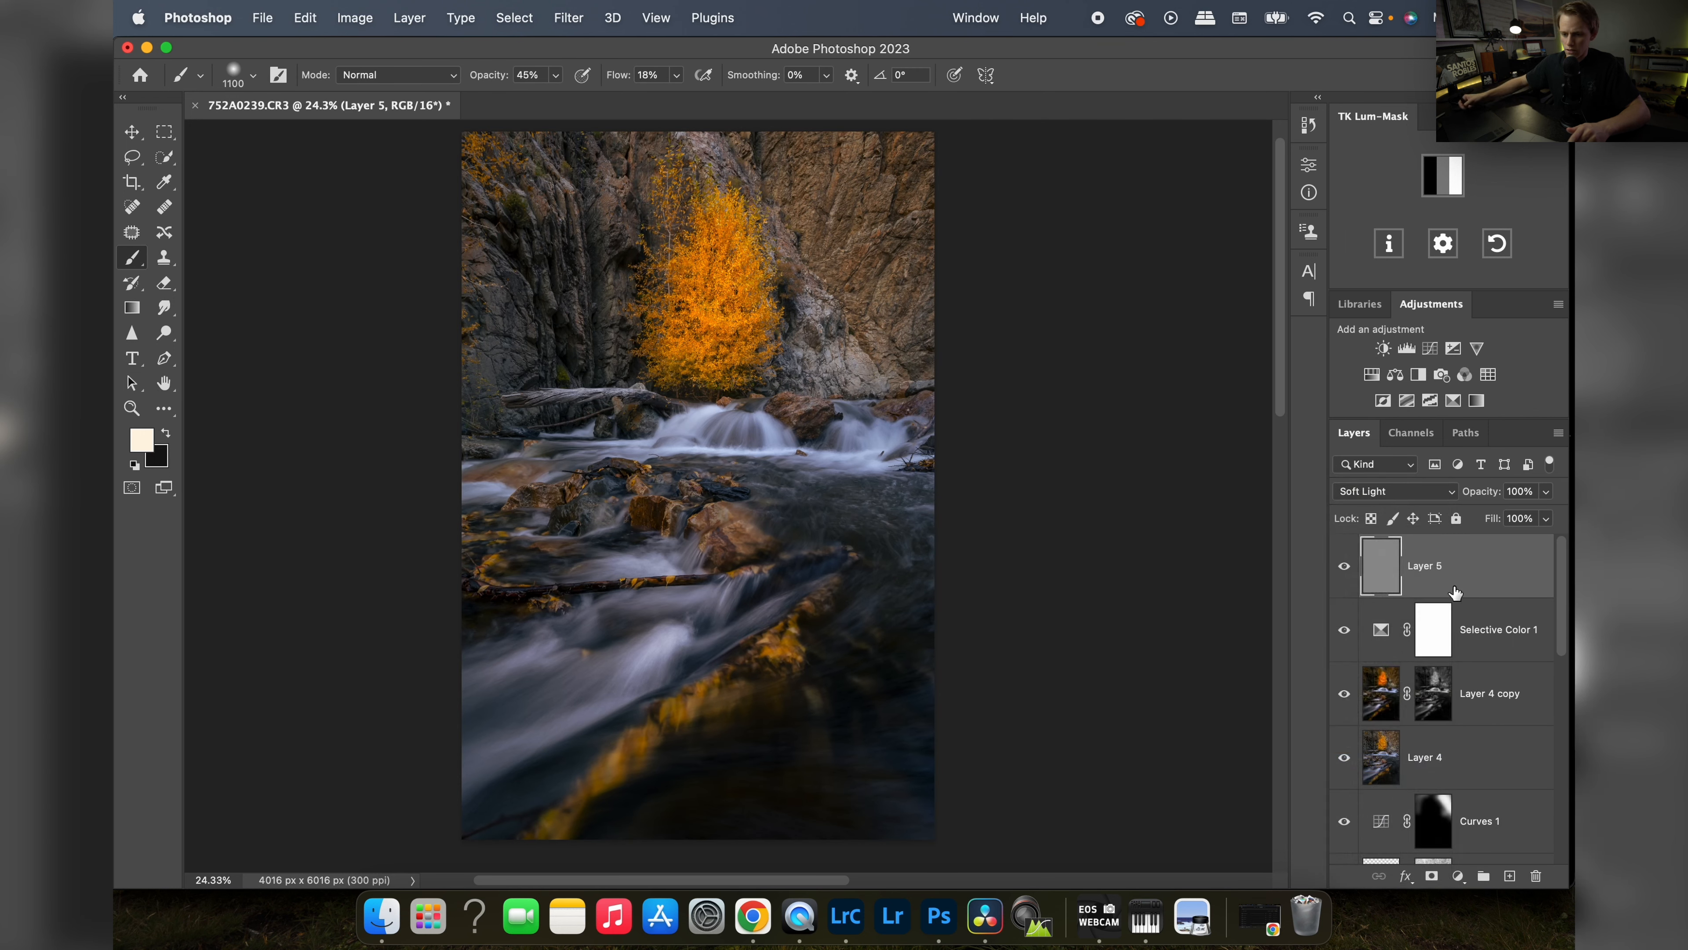
key(z)
mouse_move(778, 369)
mouse_down()
mouse_move(654, 392)
mouse_move(753, 398)
mouse_up()
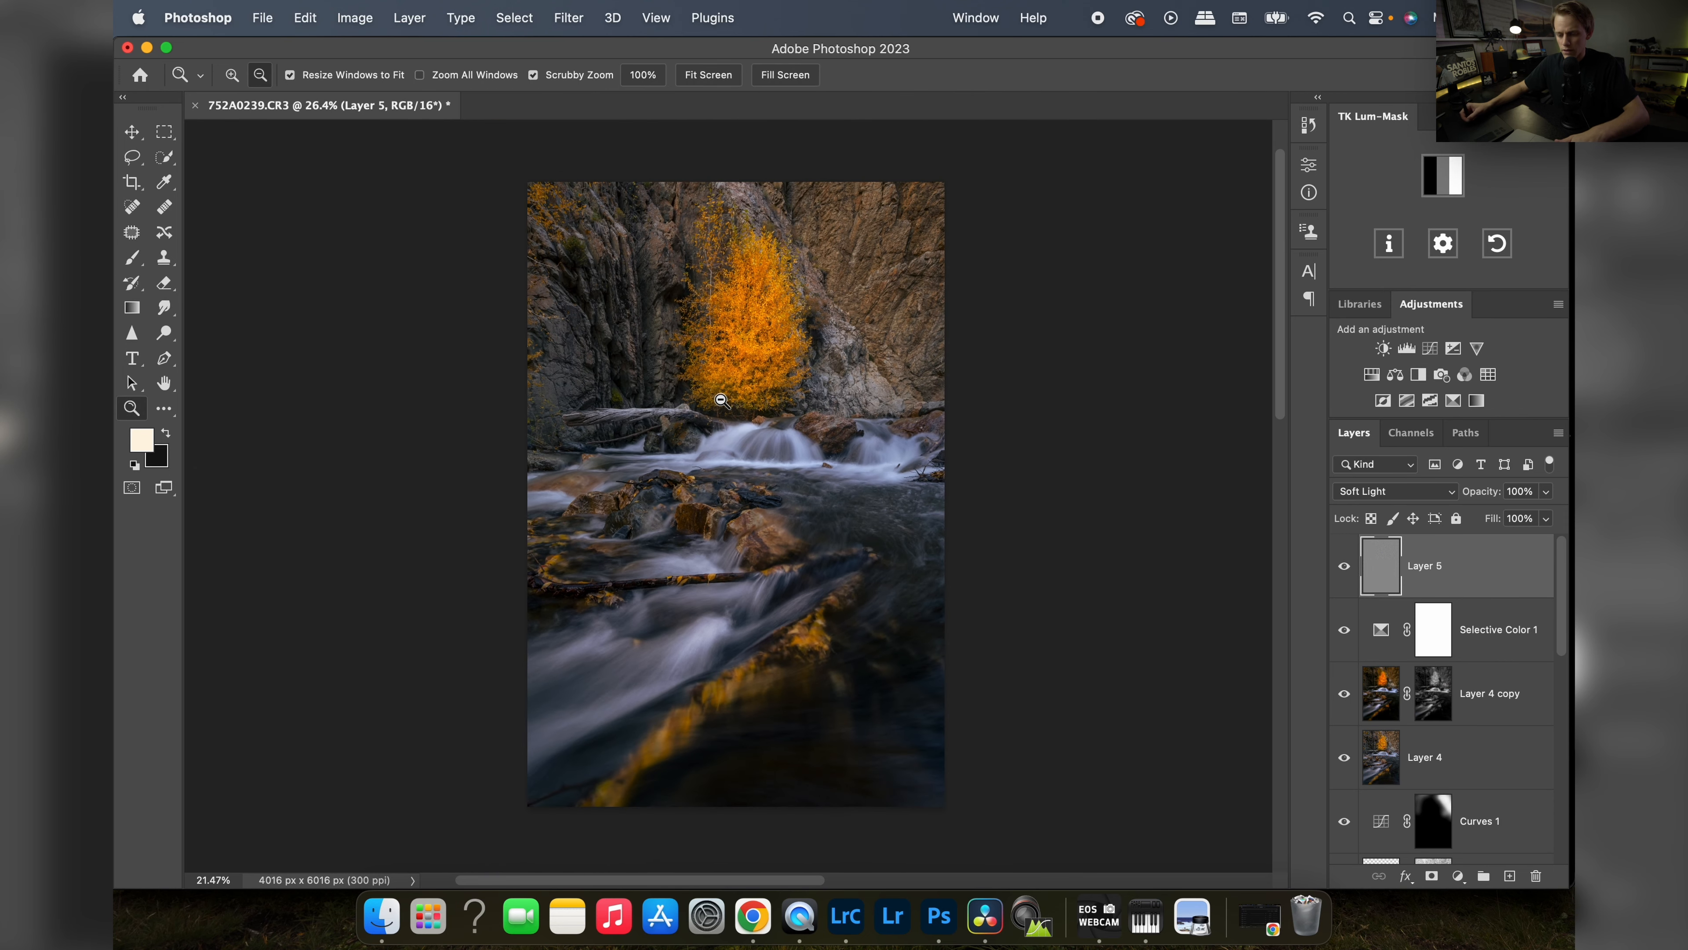
key(b)
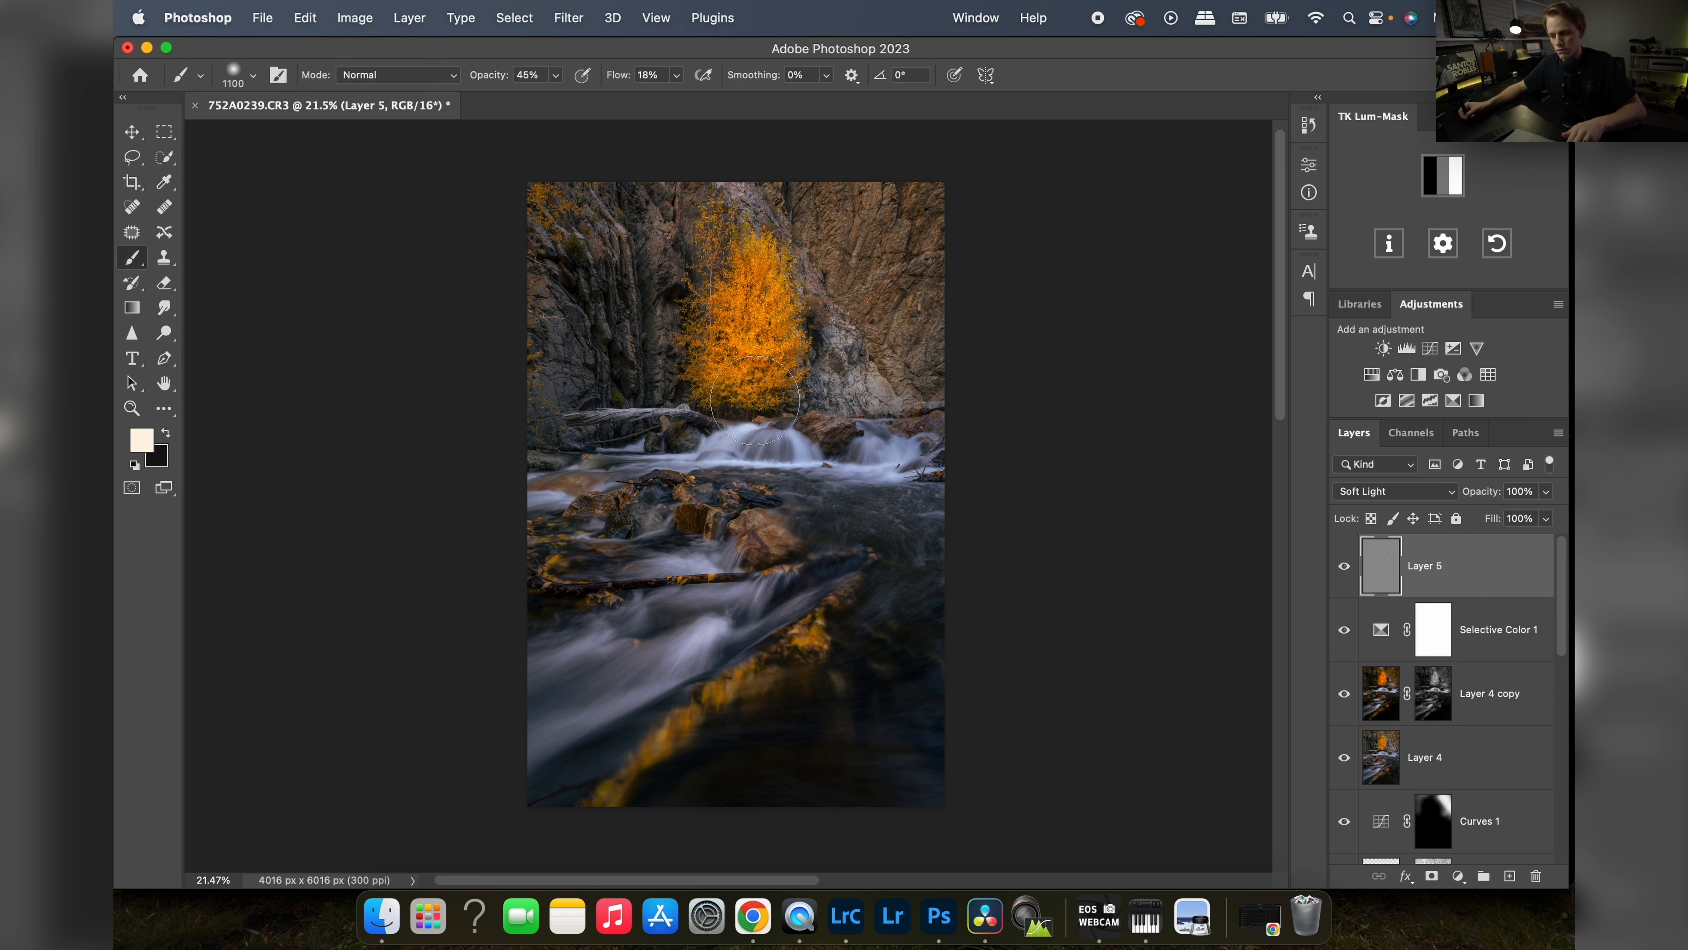
key(super+w)
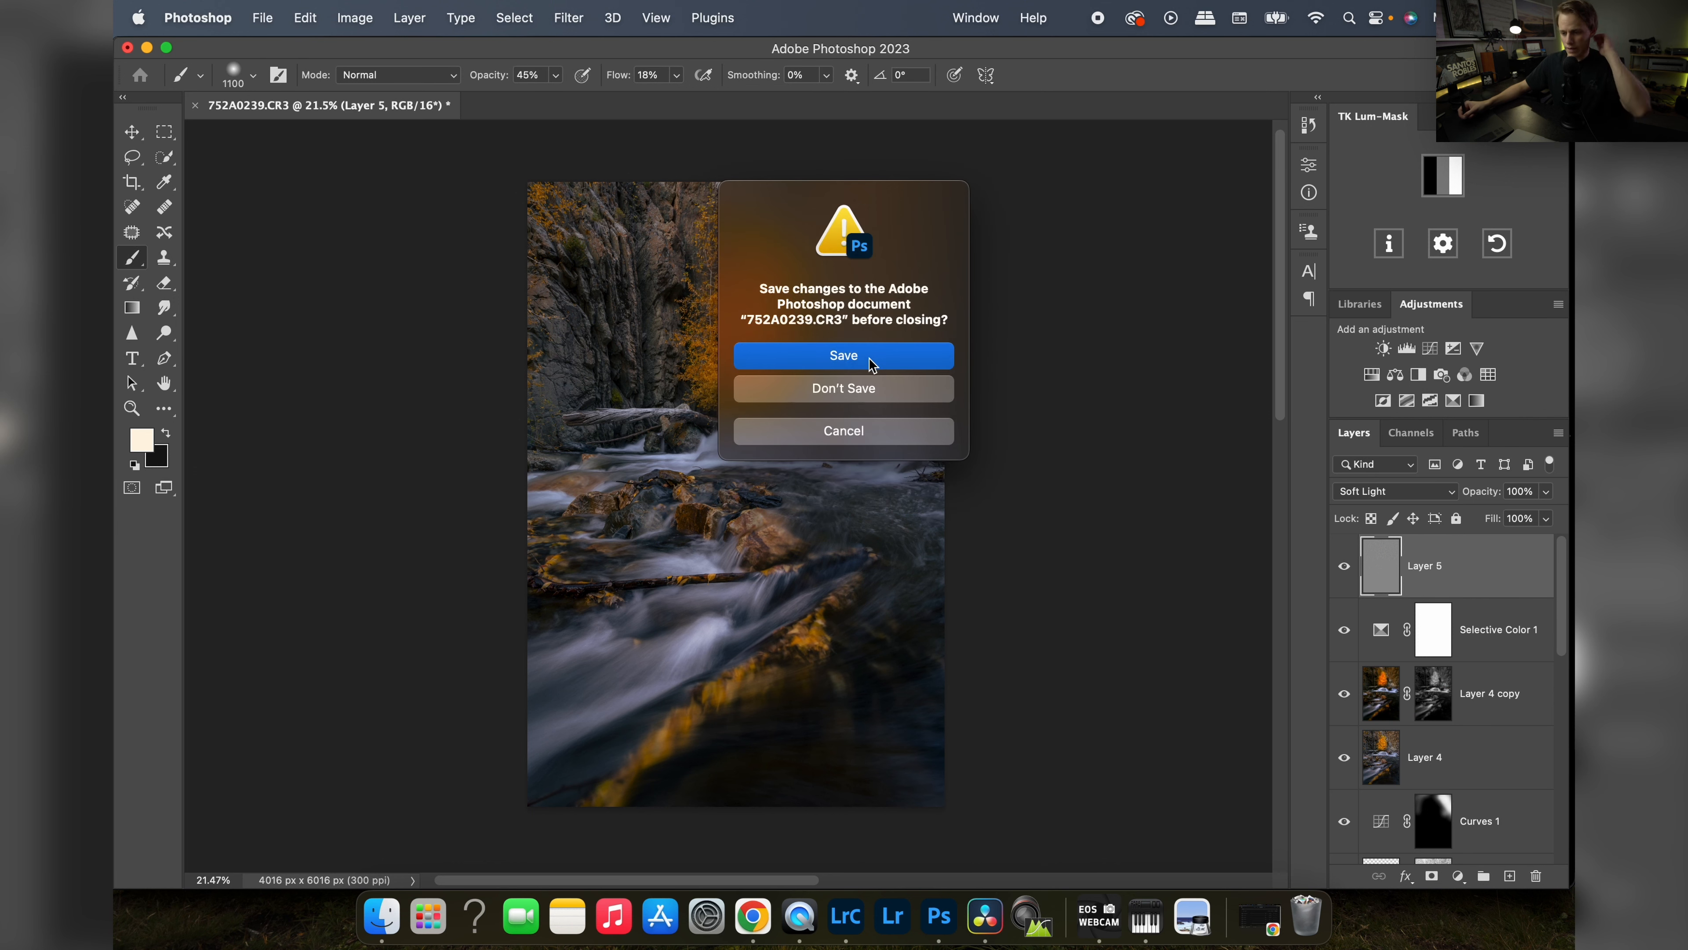
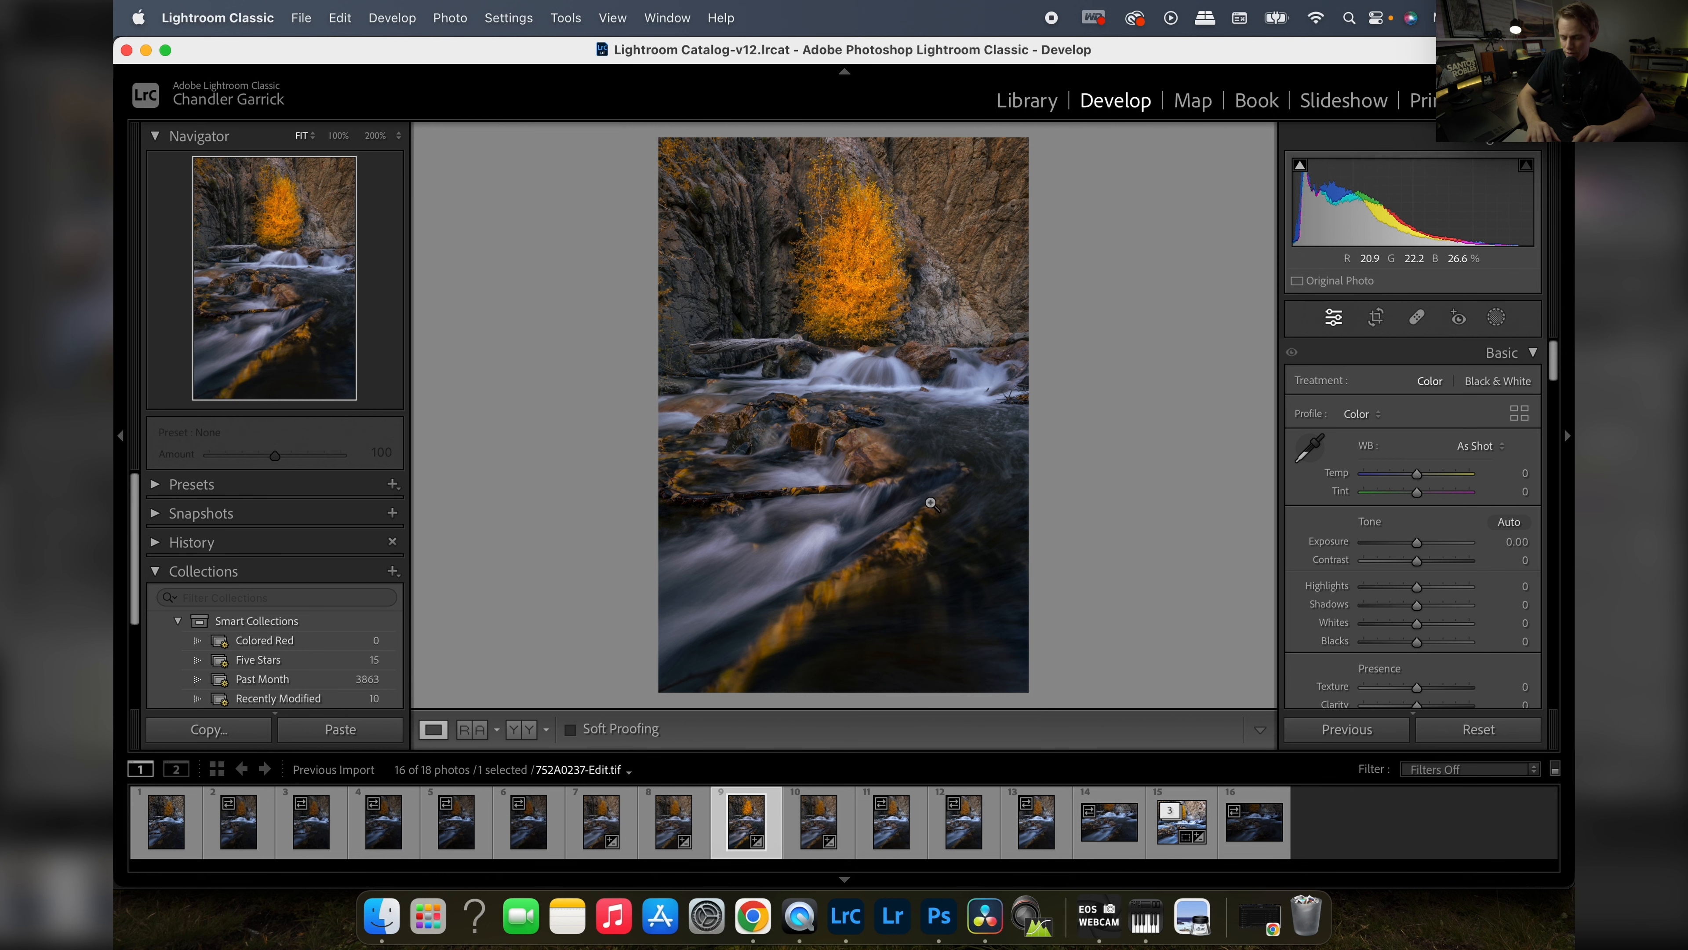
- In Lightroom Classic, enlarge the edited photo's view and tint the Color Grading midtones slightly towards blue
key(t)
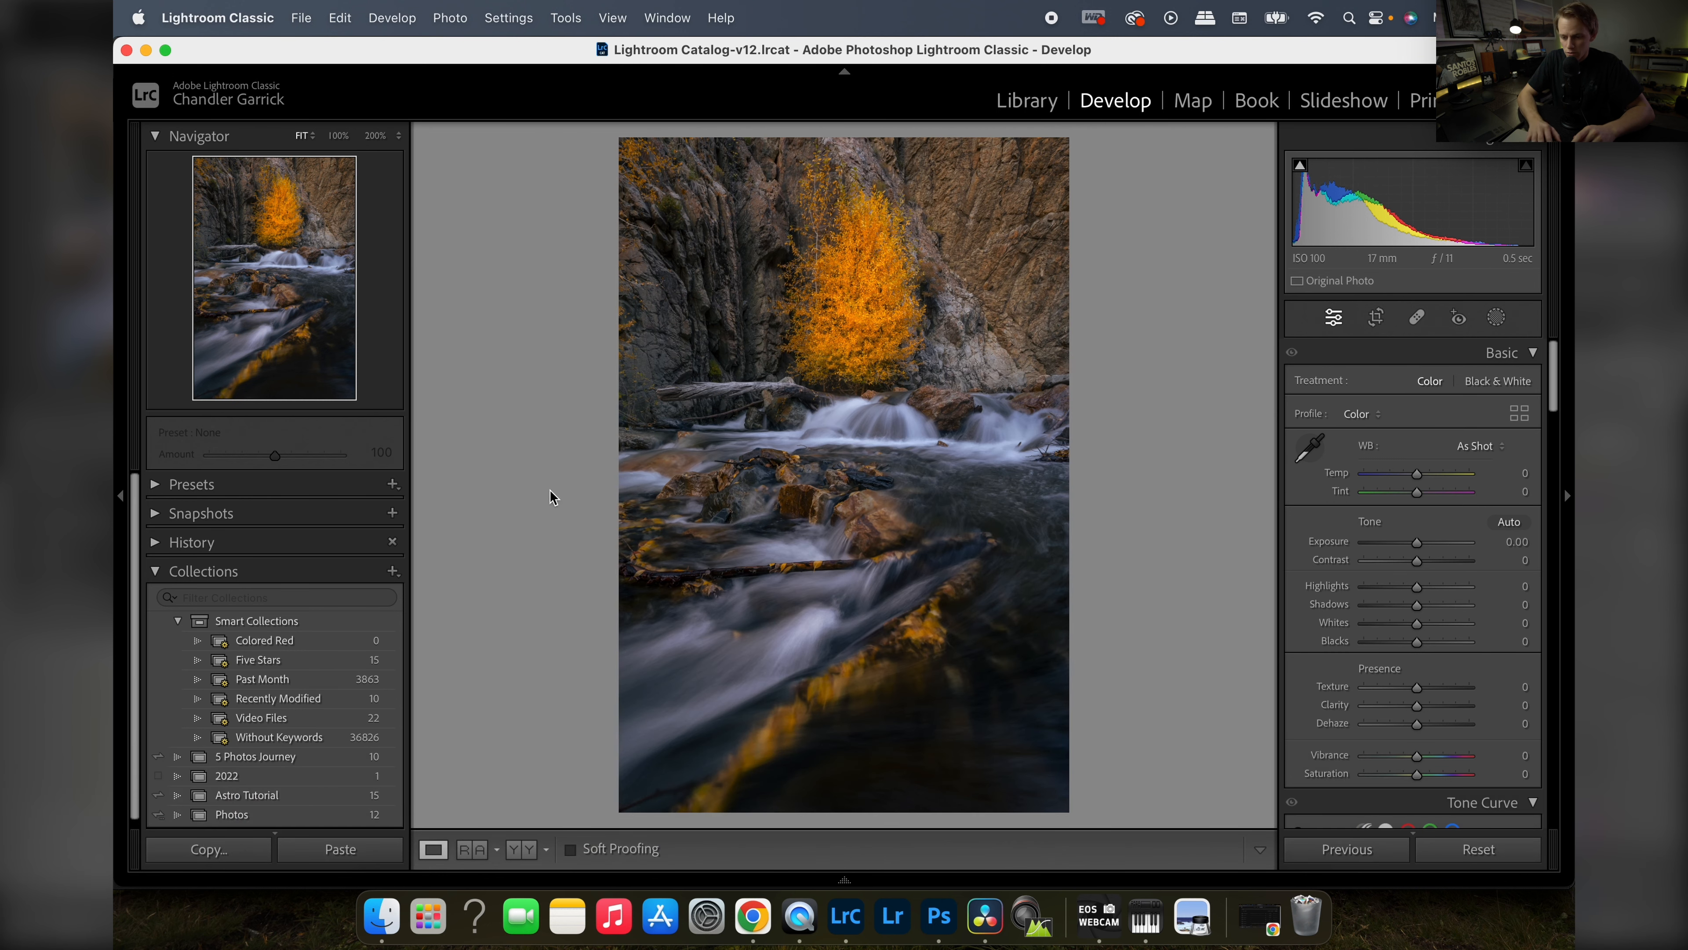
scroll(1429, 679, down, 10)
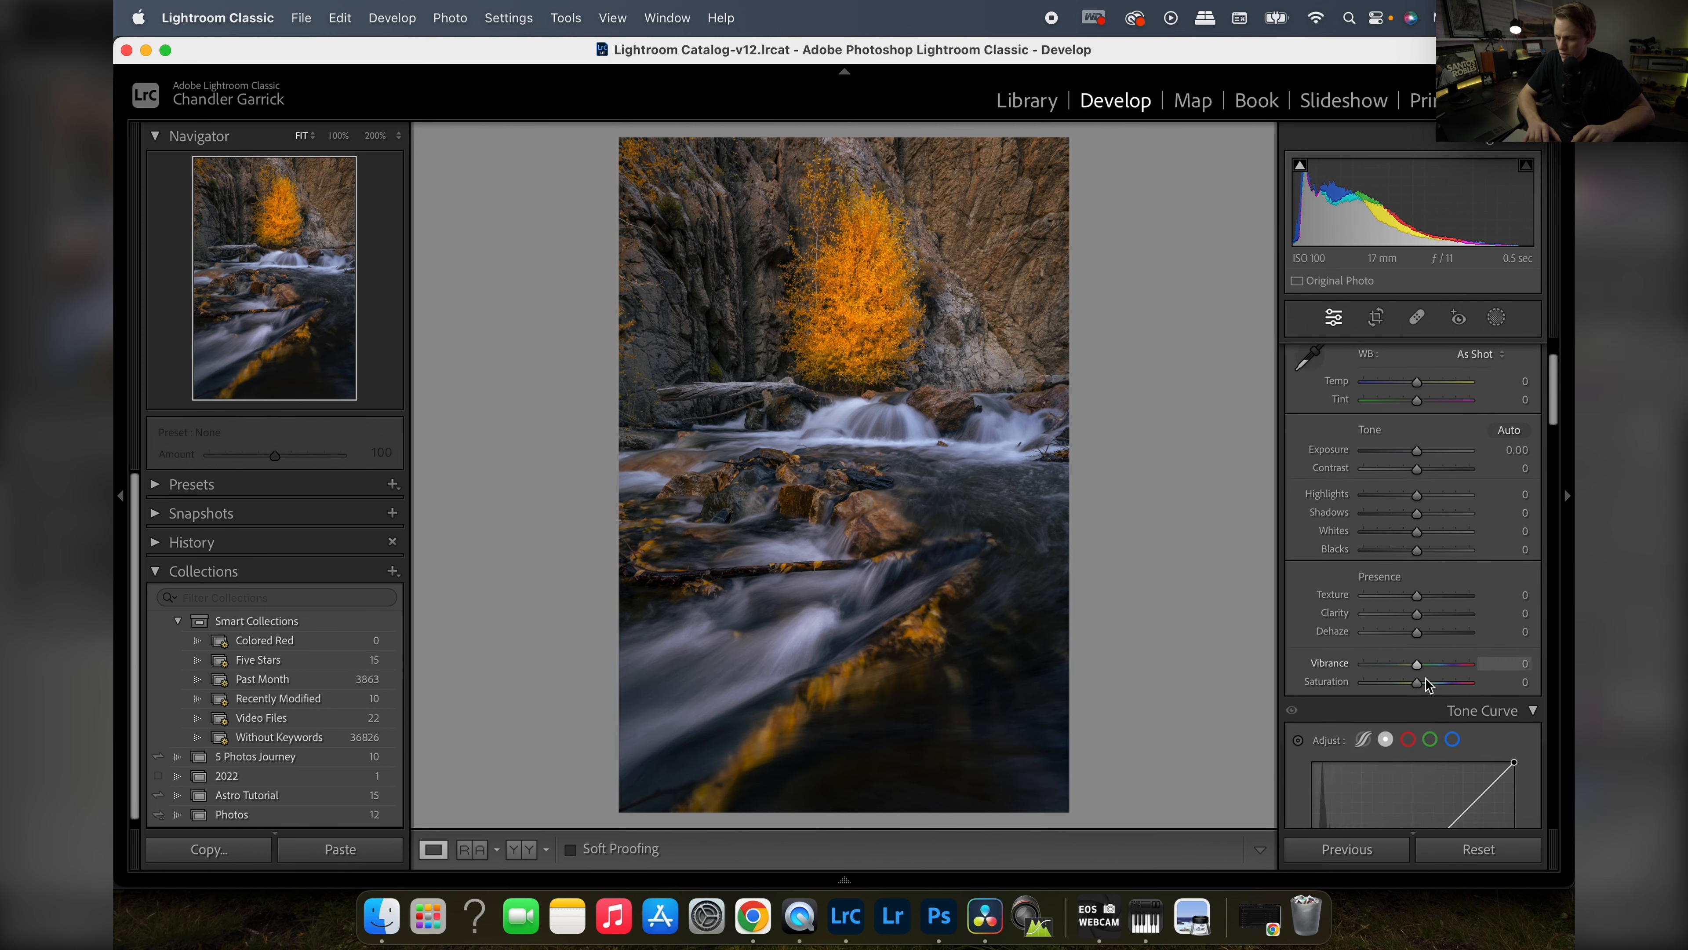
scroll(1428, 685, up, 2)
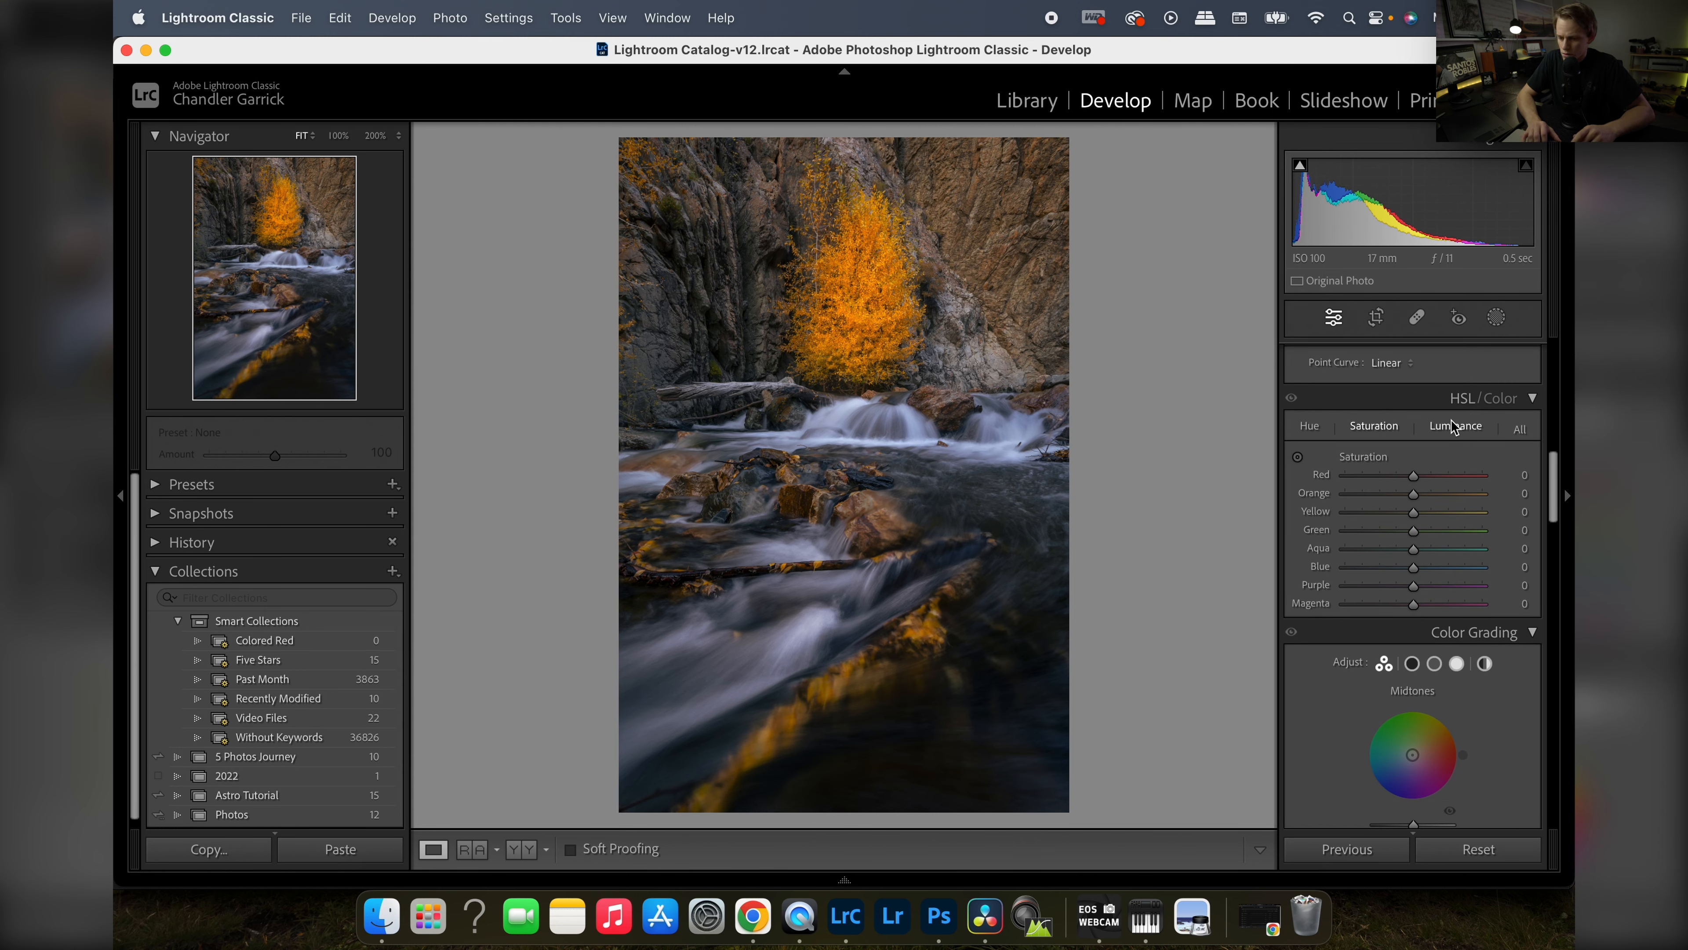
scroll(1516, 632, down, 8)
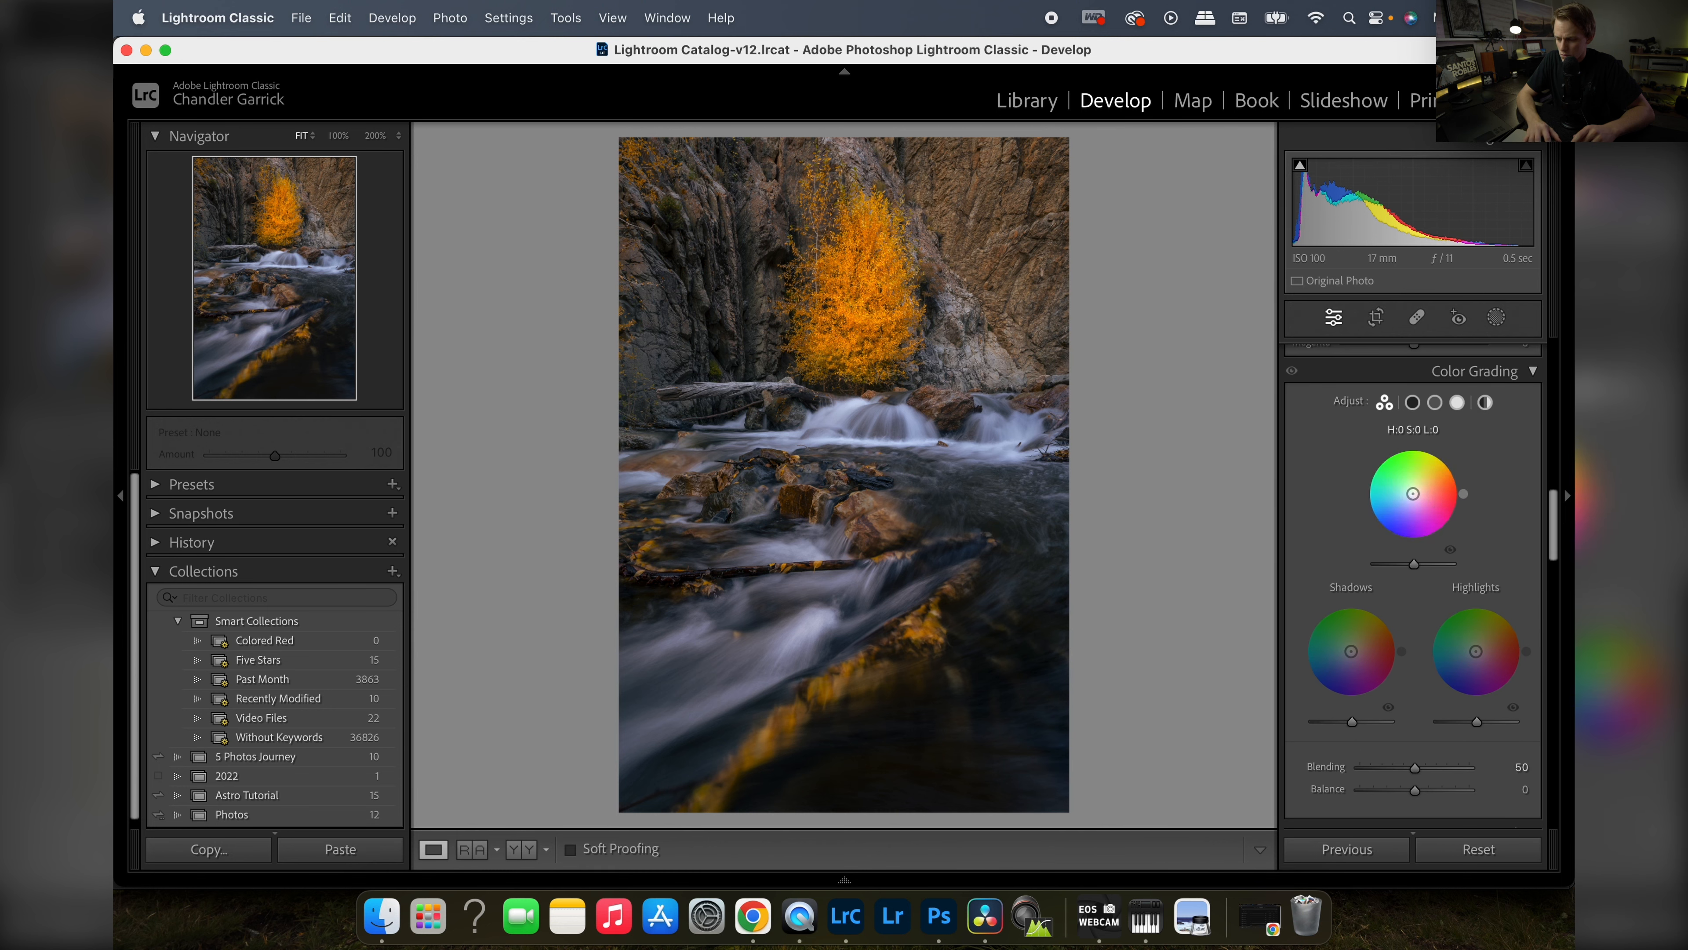
drag(1413, 493, 1410, 495)
- Try a slight Aqua saturation increase in the HSL adjustments, and reset it to 0
scroll(1412, 491, up, 5)
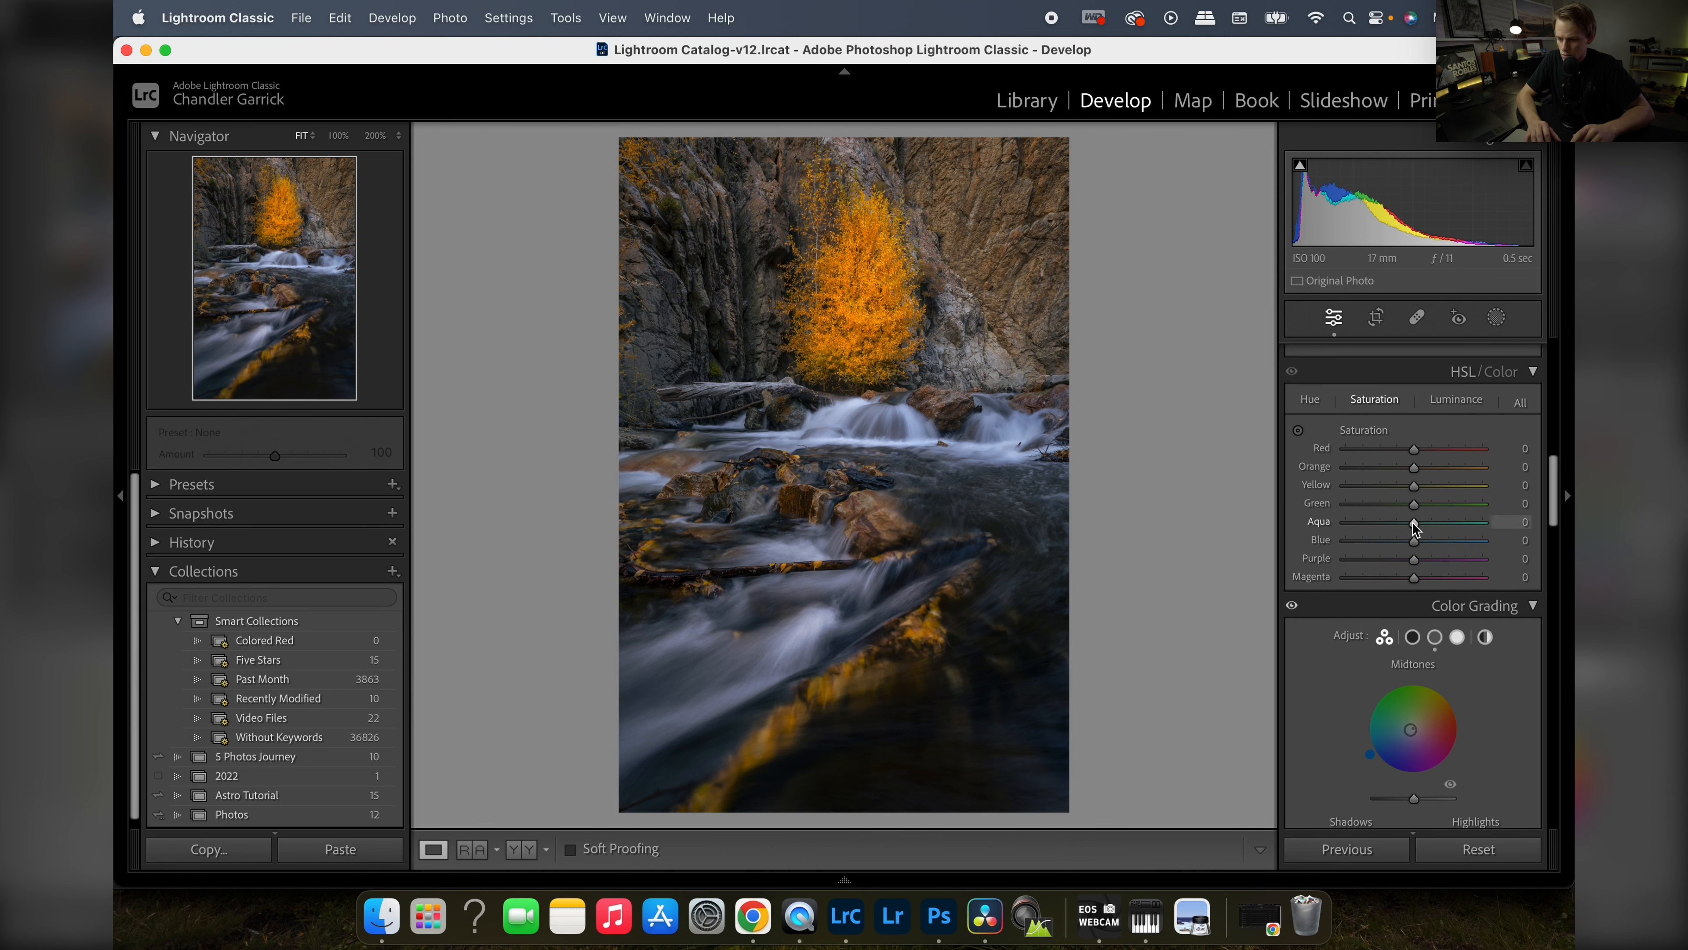
mouse_move(1414, 529)
mouse_down()
mouse_move(1305, 531)
mouse_move(1511, 532)
mouse_move(1368, 528)
mouse_move(1419, 538)
mouse_up()
double_click(1419, 527)
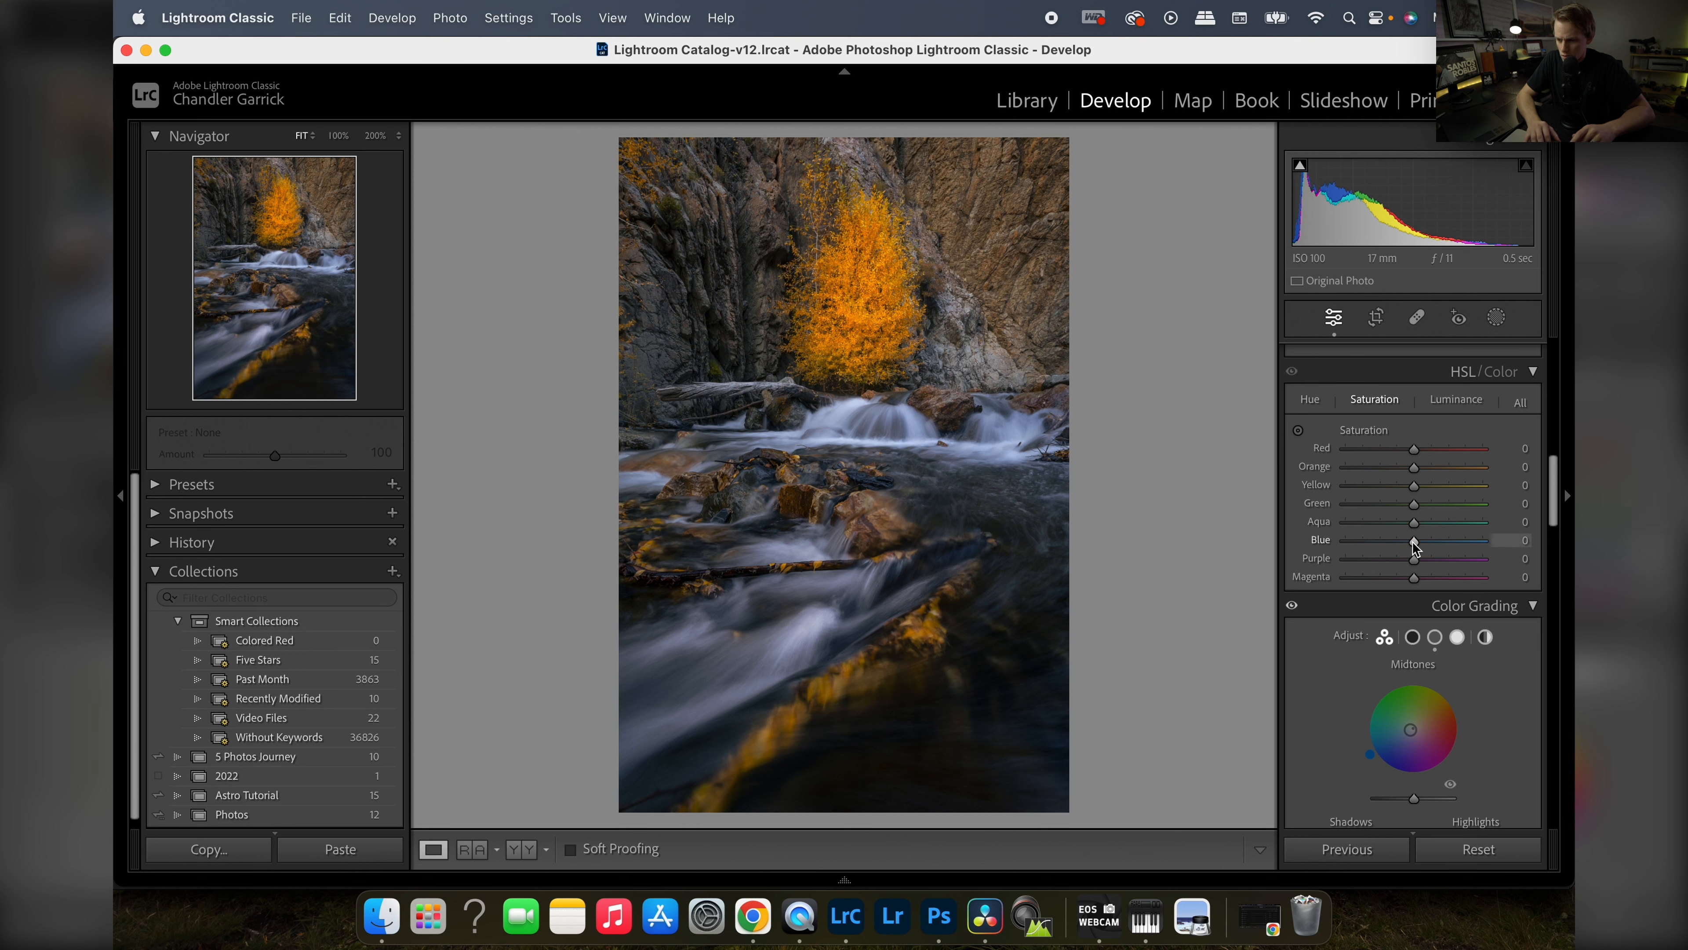
- Lower the Blue saturation to -34 in the HSL adjustments and compare the photo with its Before version
mouse_move(1414, 541)
mouse_down()
mouse_move(1339, 549)
mouse_move(1393, 549)
mouse_up()
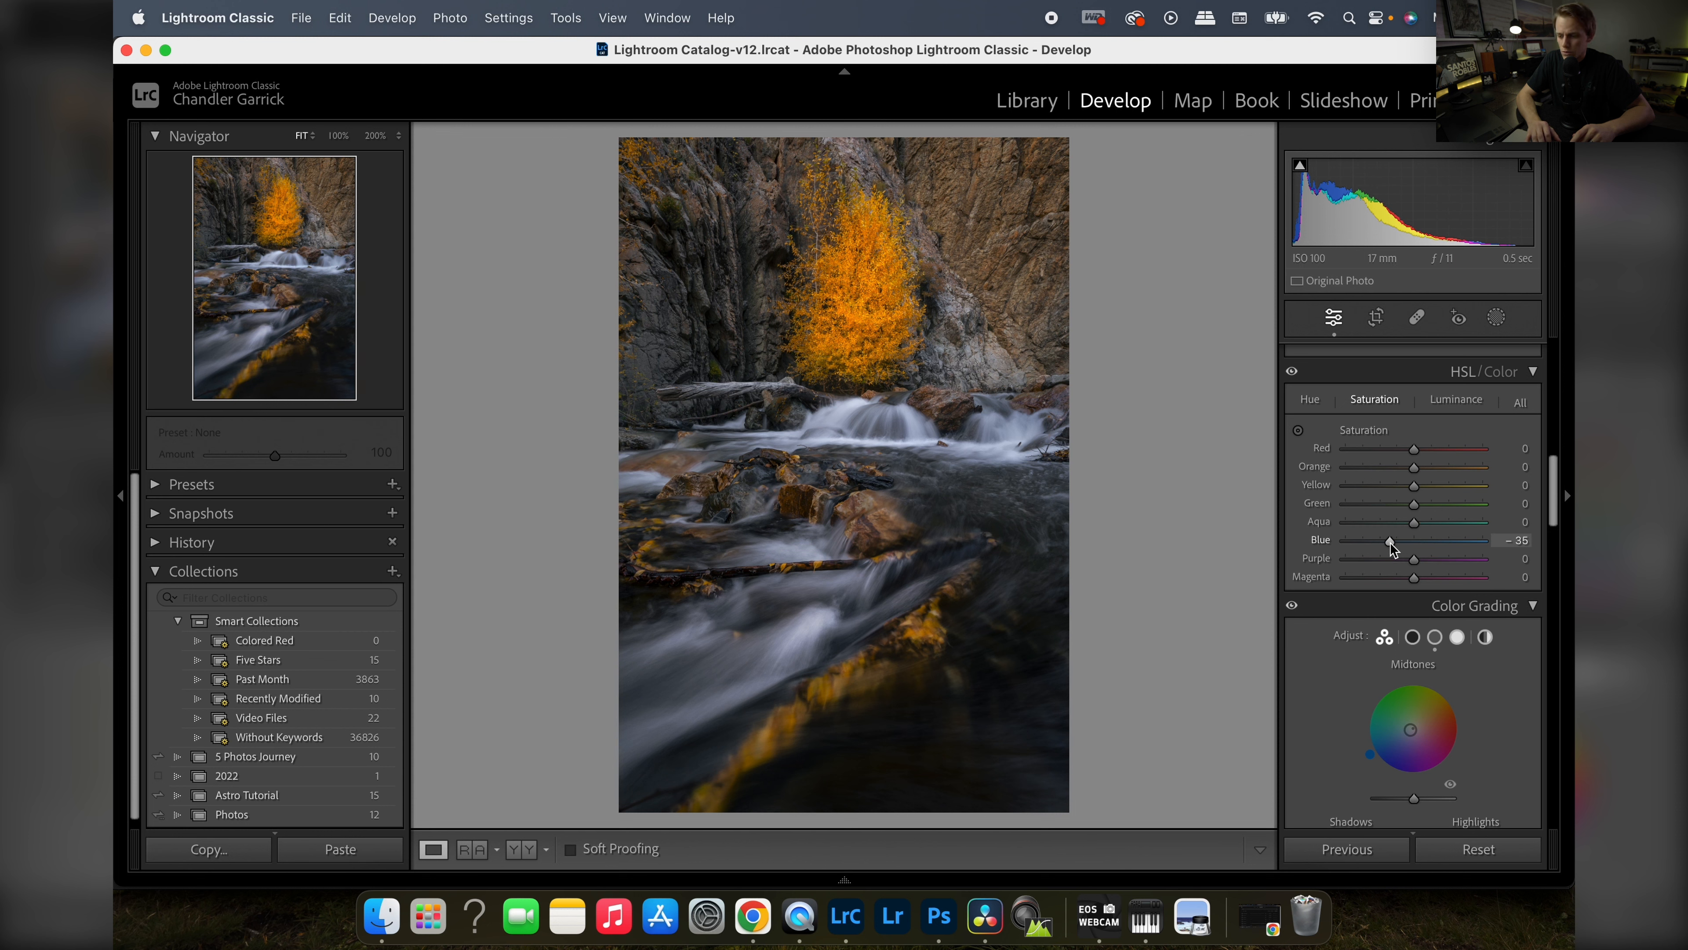
double_click(1391, 543)
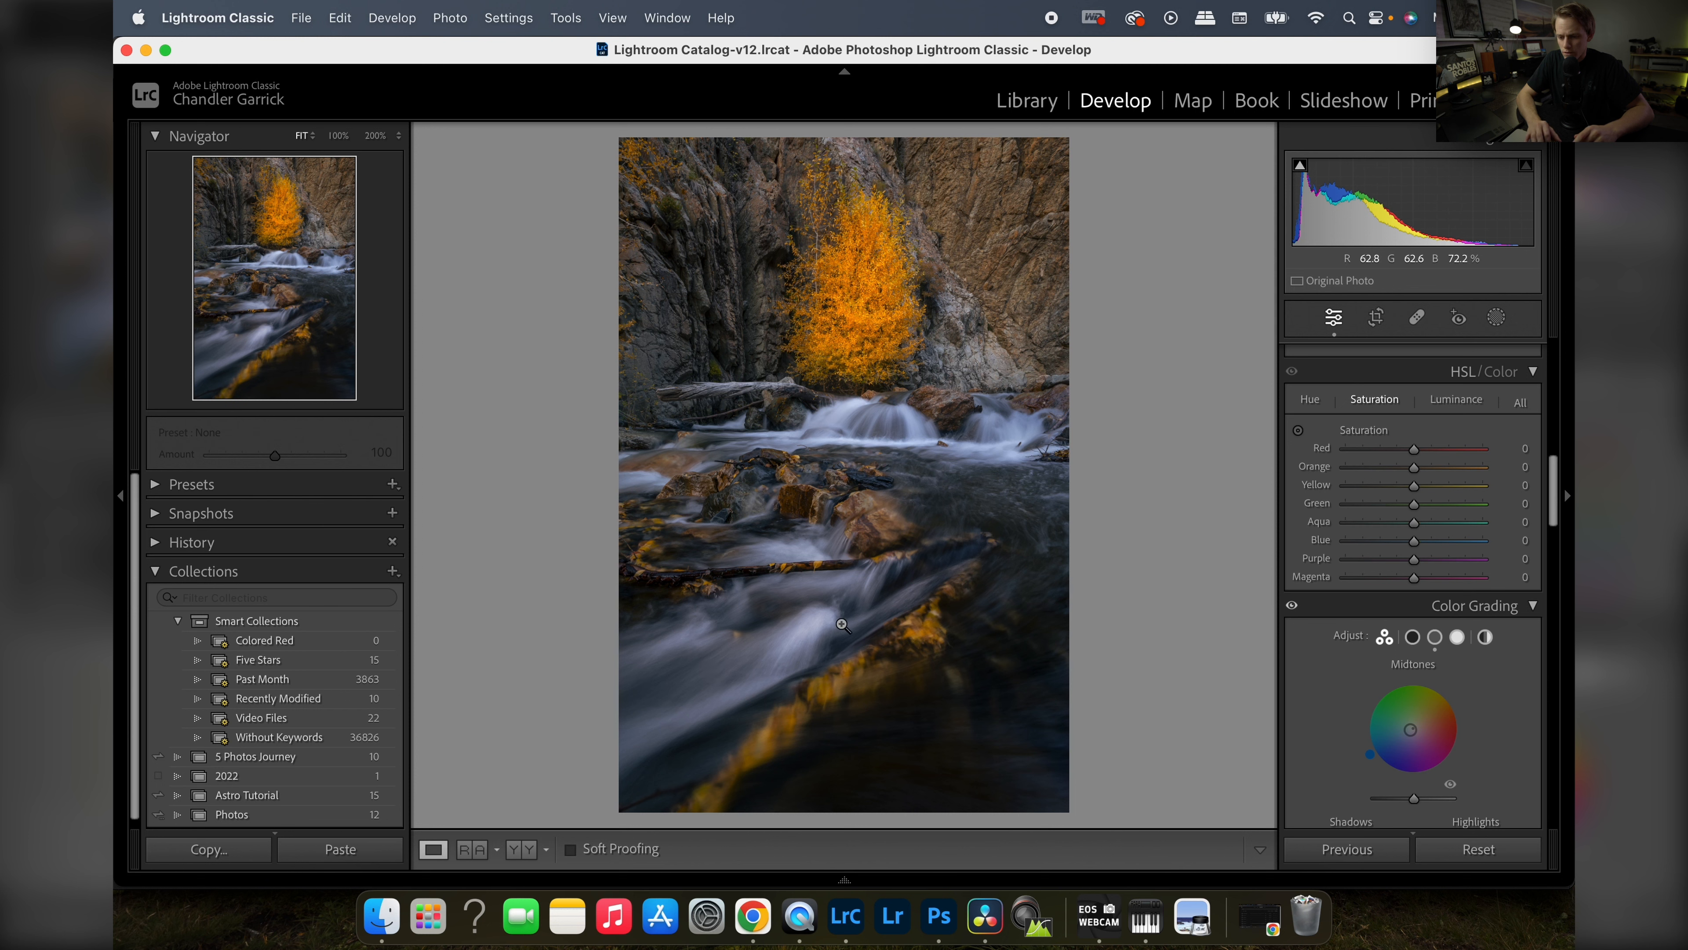
drag(1413, 541, 1391, 545)
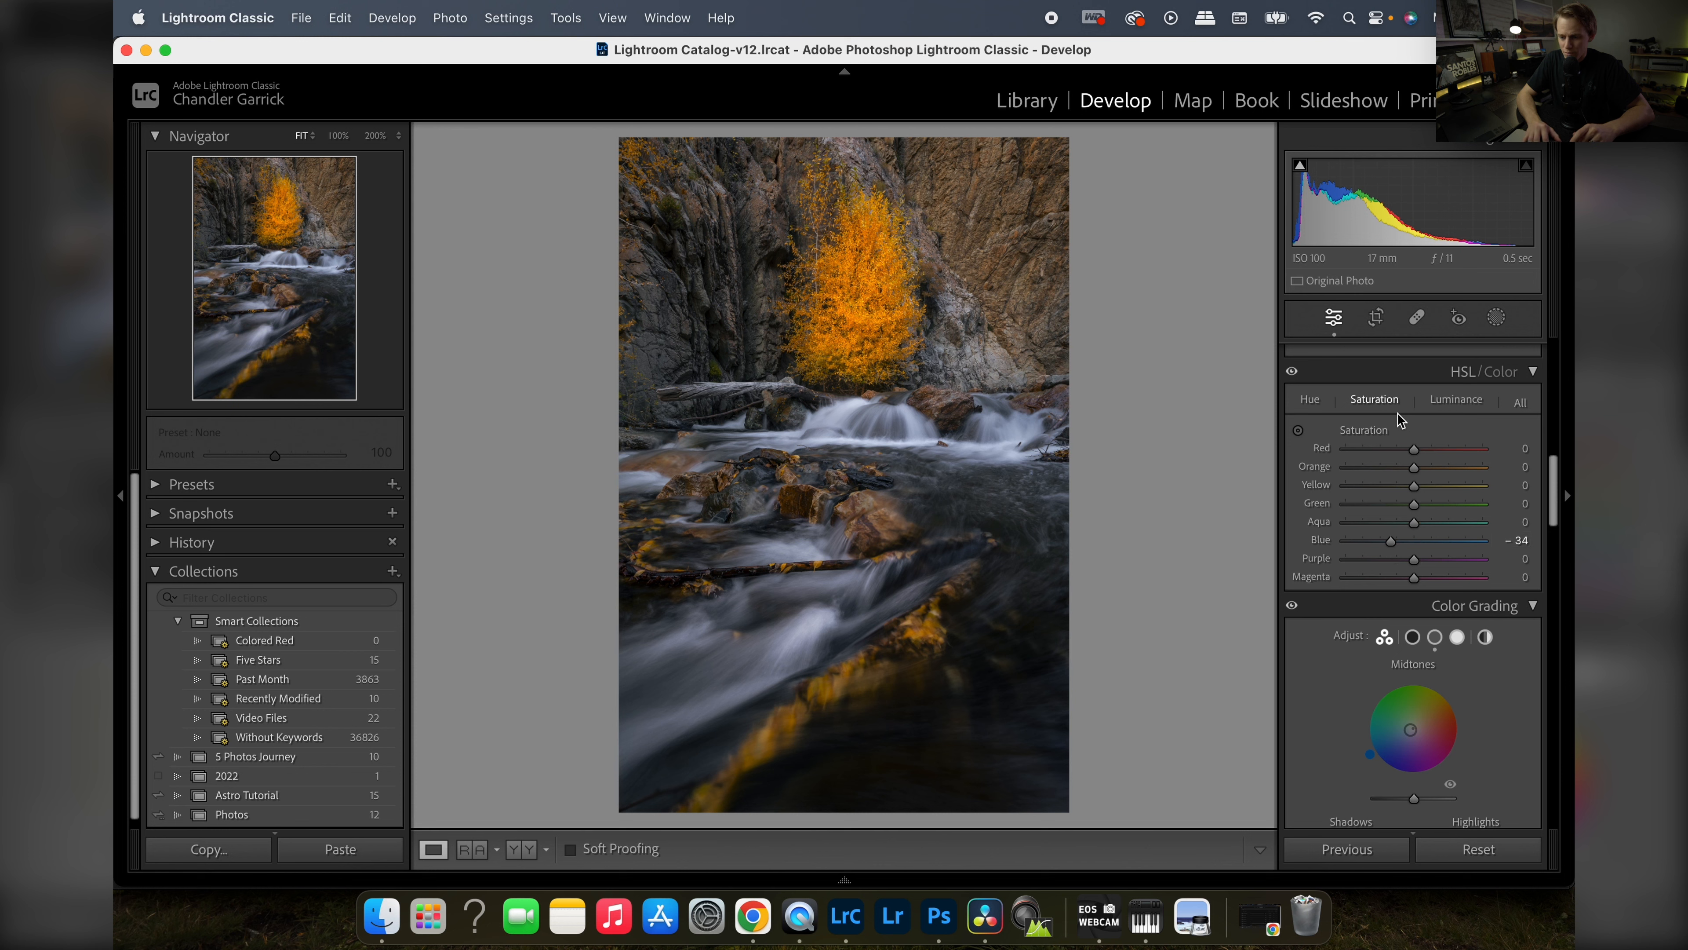
key(backslash)
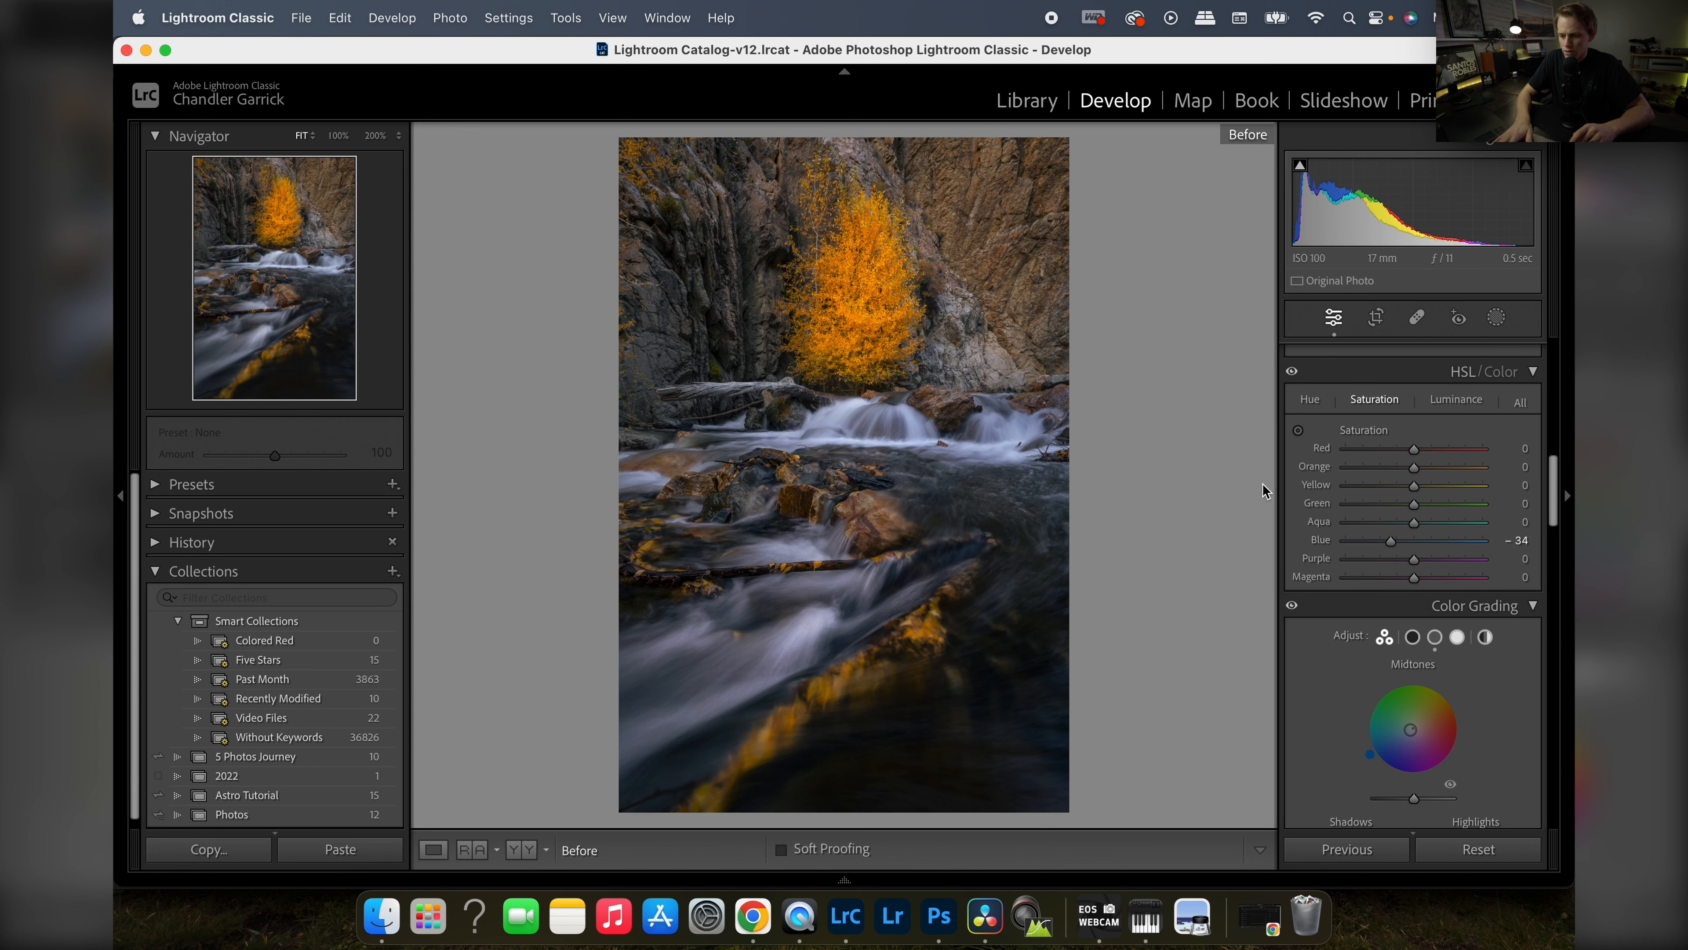
- Examine the edited photo up close, from the foreground water up to the tree, and return to the full view
key(backslash)
scroll(1413, 529, up, 4)
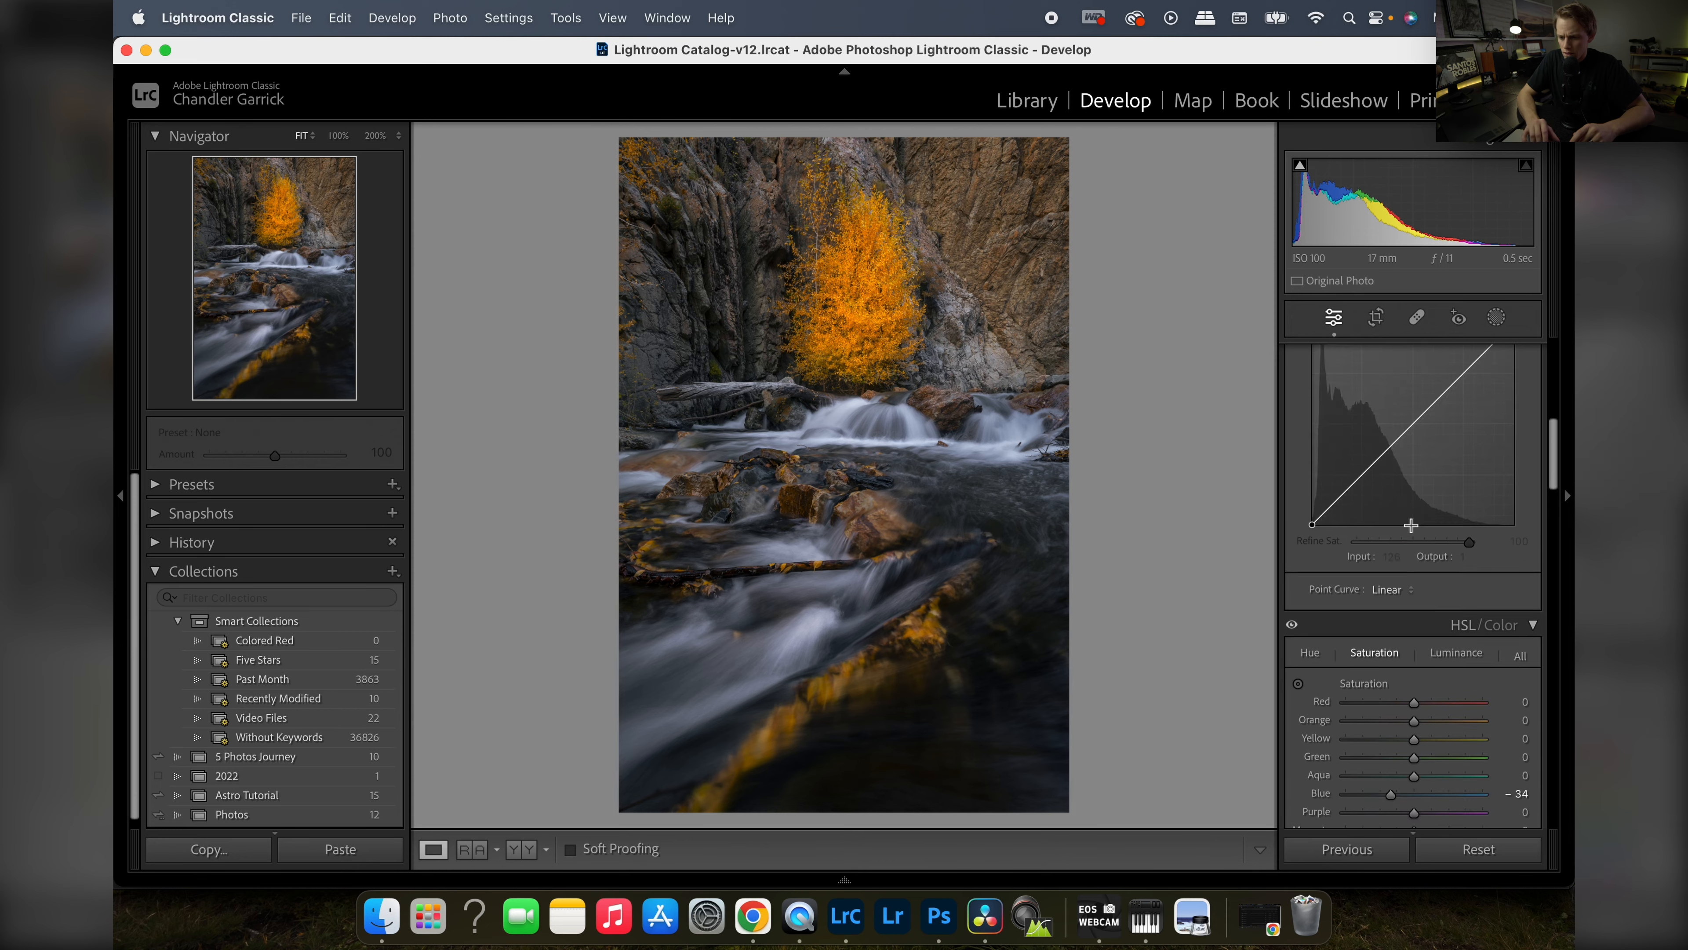
scroll(1412, 525, up, 5)
click(876, 618)
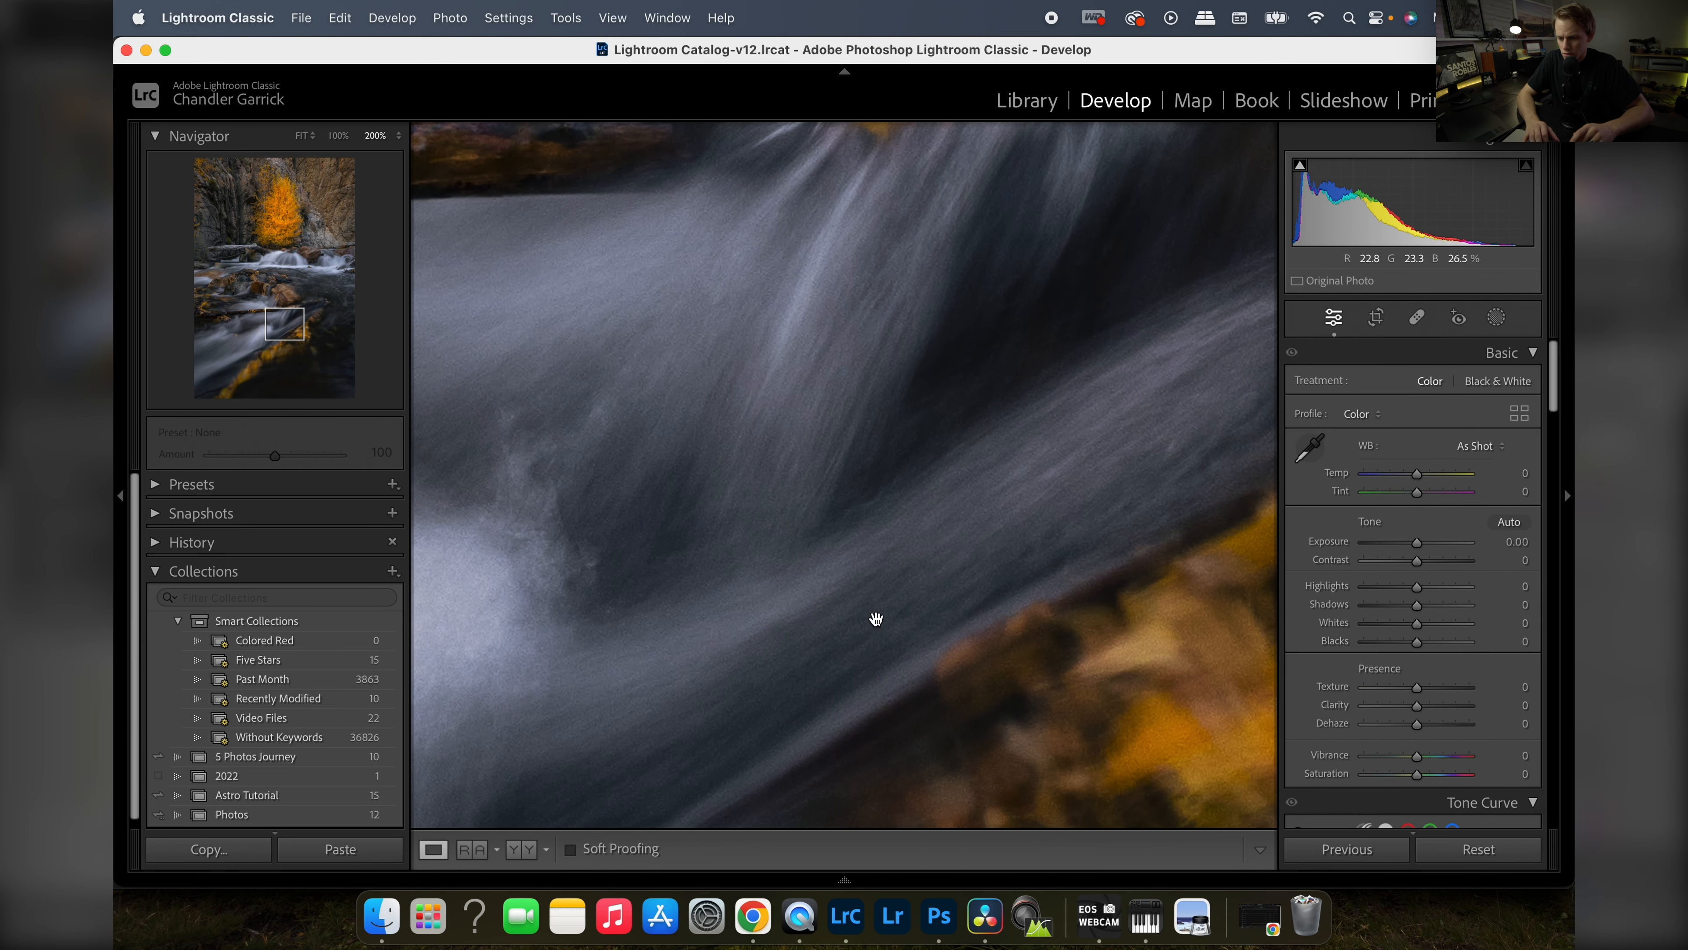
key(super+minus)
key(super+minus)
key(super+minus)
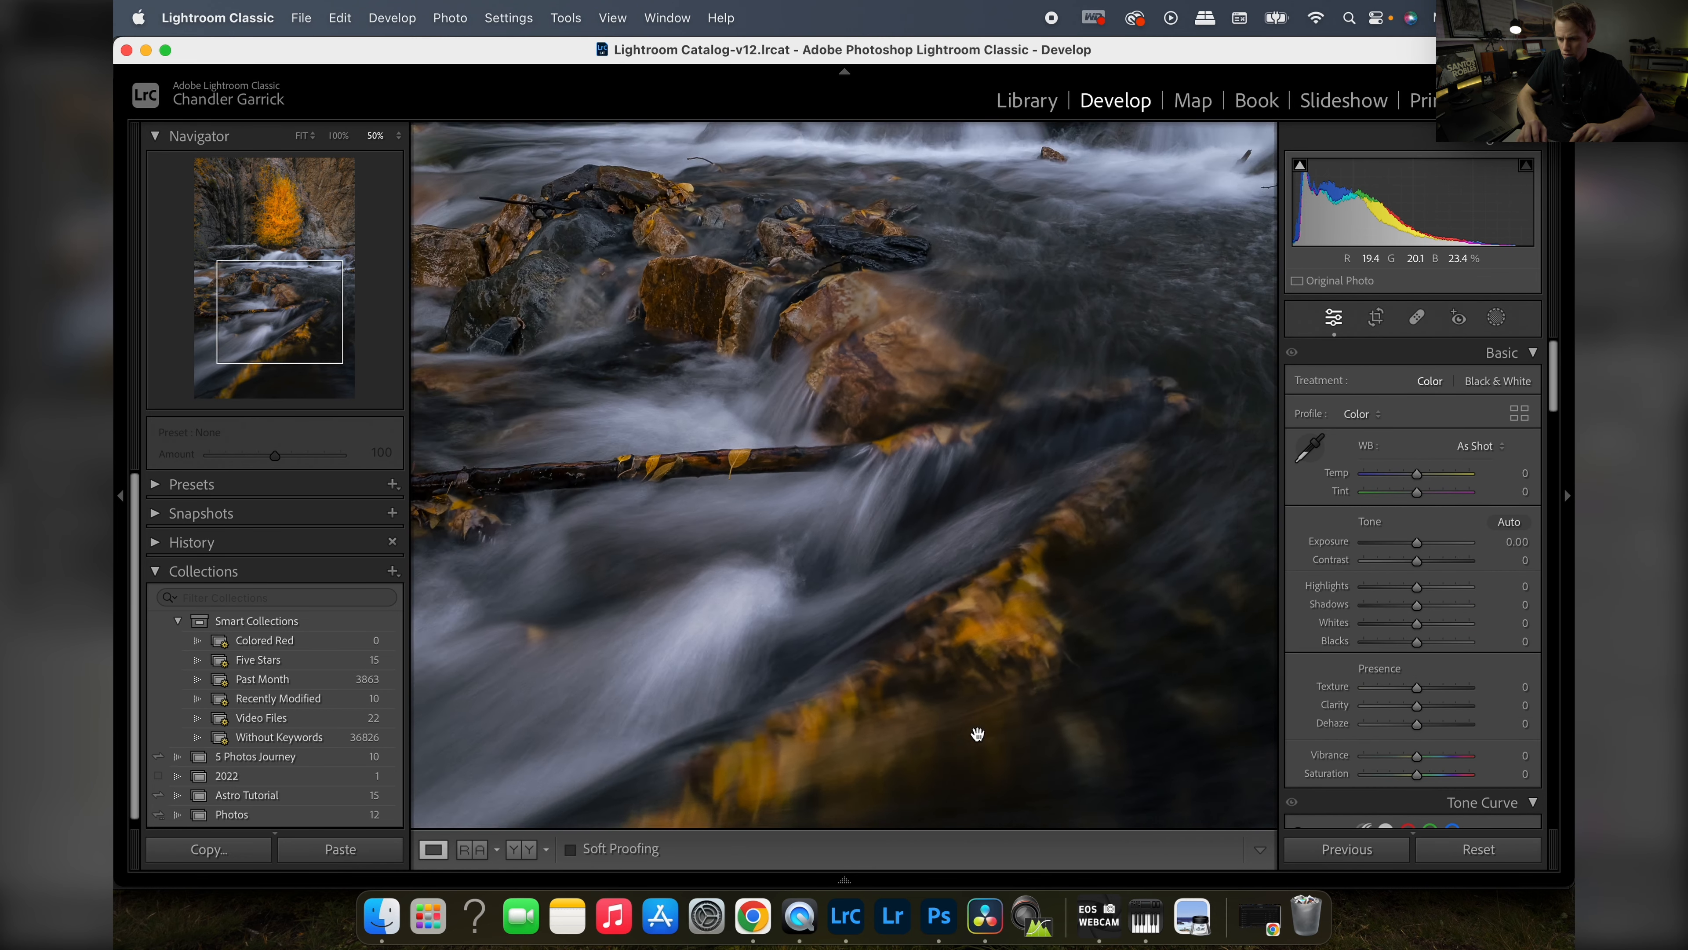
drag(979, 625, 1080, 913)
drag(995, 461, 903, 669)
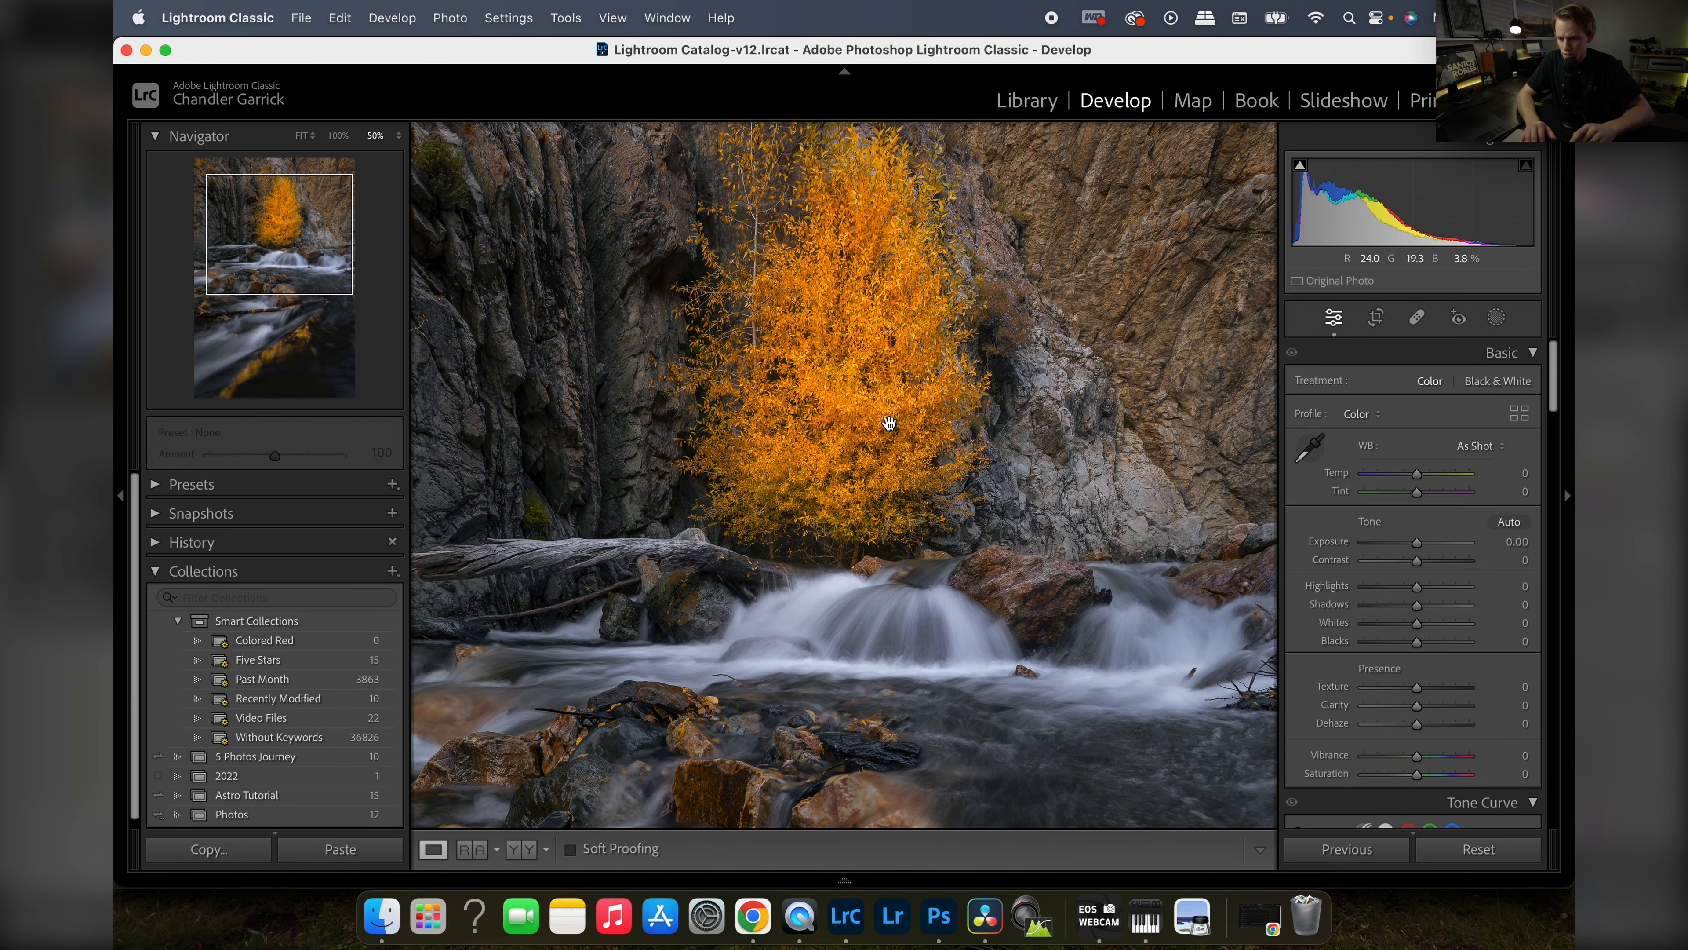
drag(889, 422, 889, 594)
key(super+equal)
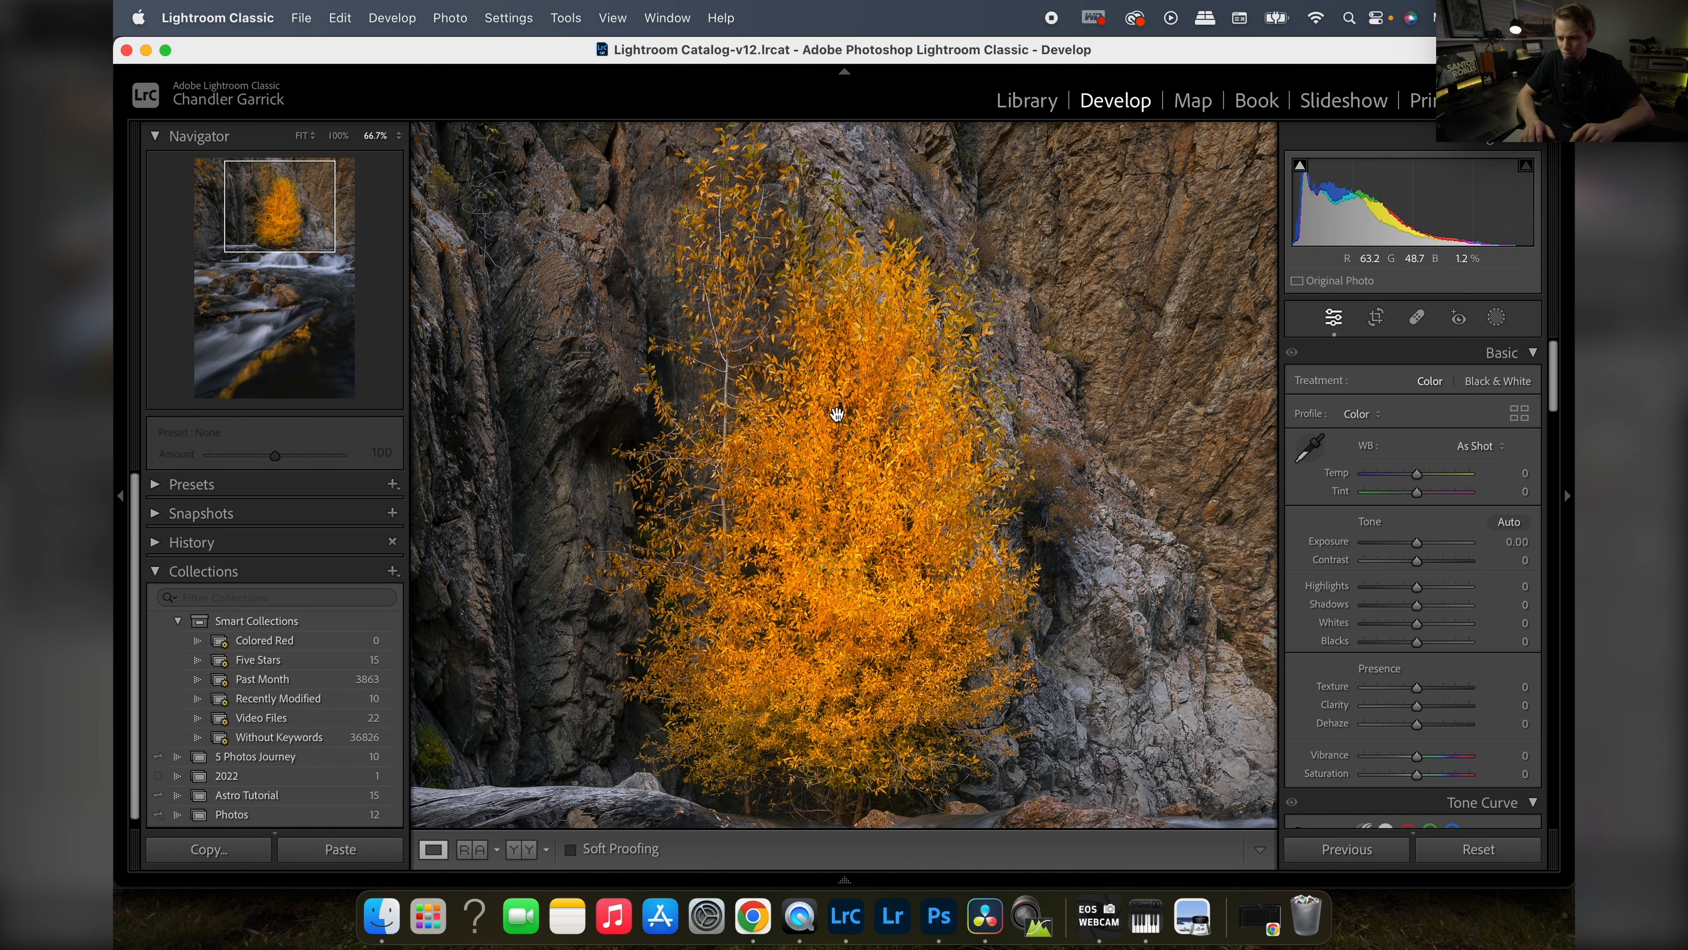
key(super+minus)
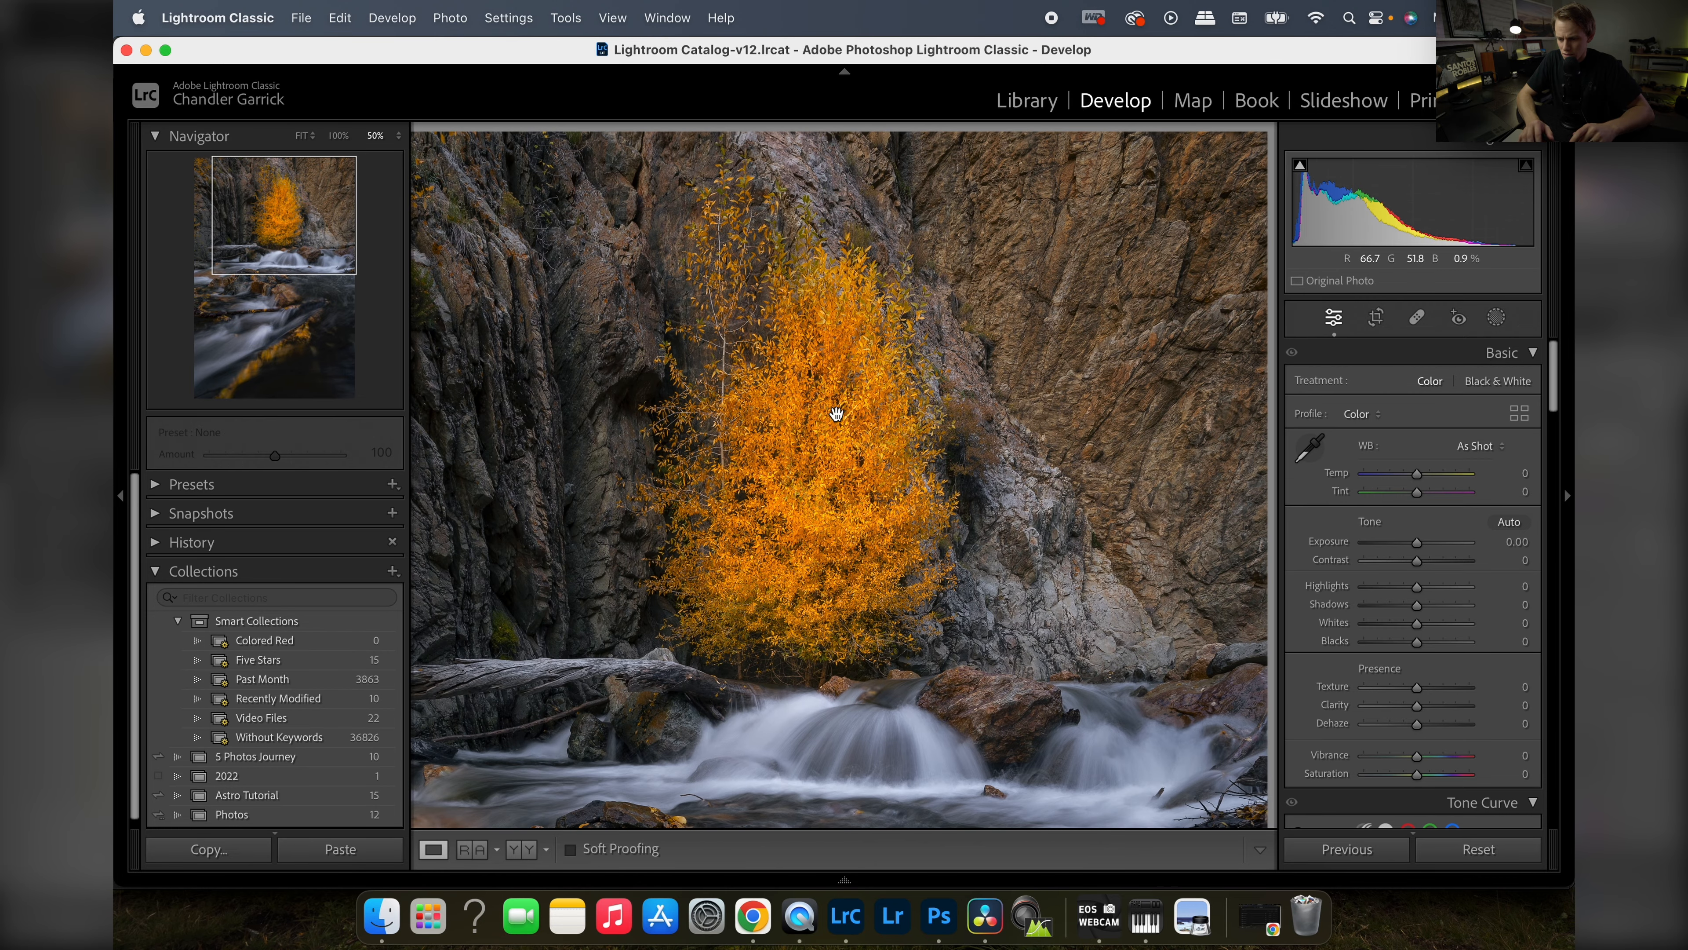
key(super+minus)
key(super+minus)
key(super+minus)
key(super+minus)
click(837, 413)
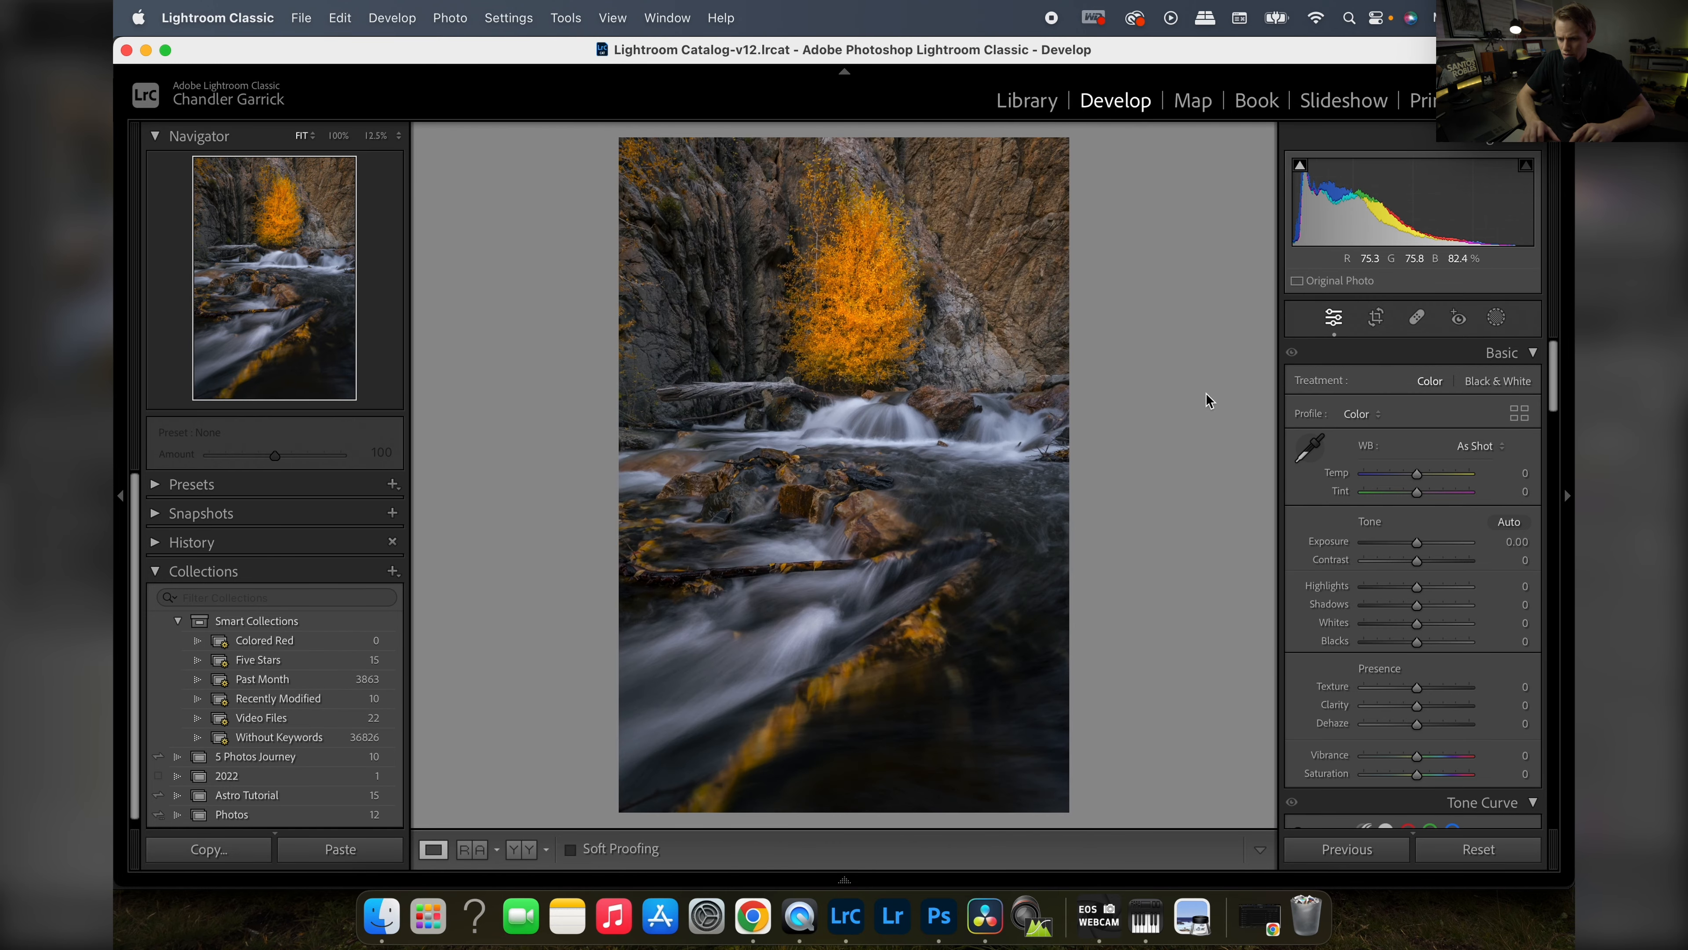
- Add an elliptical radial gradient mask centred on the photo and invert it so that it affects the outer edges
click(1496, 317)
click(1371, 548)
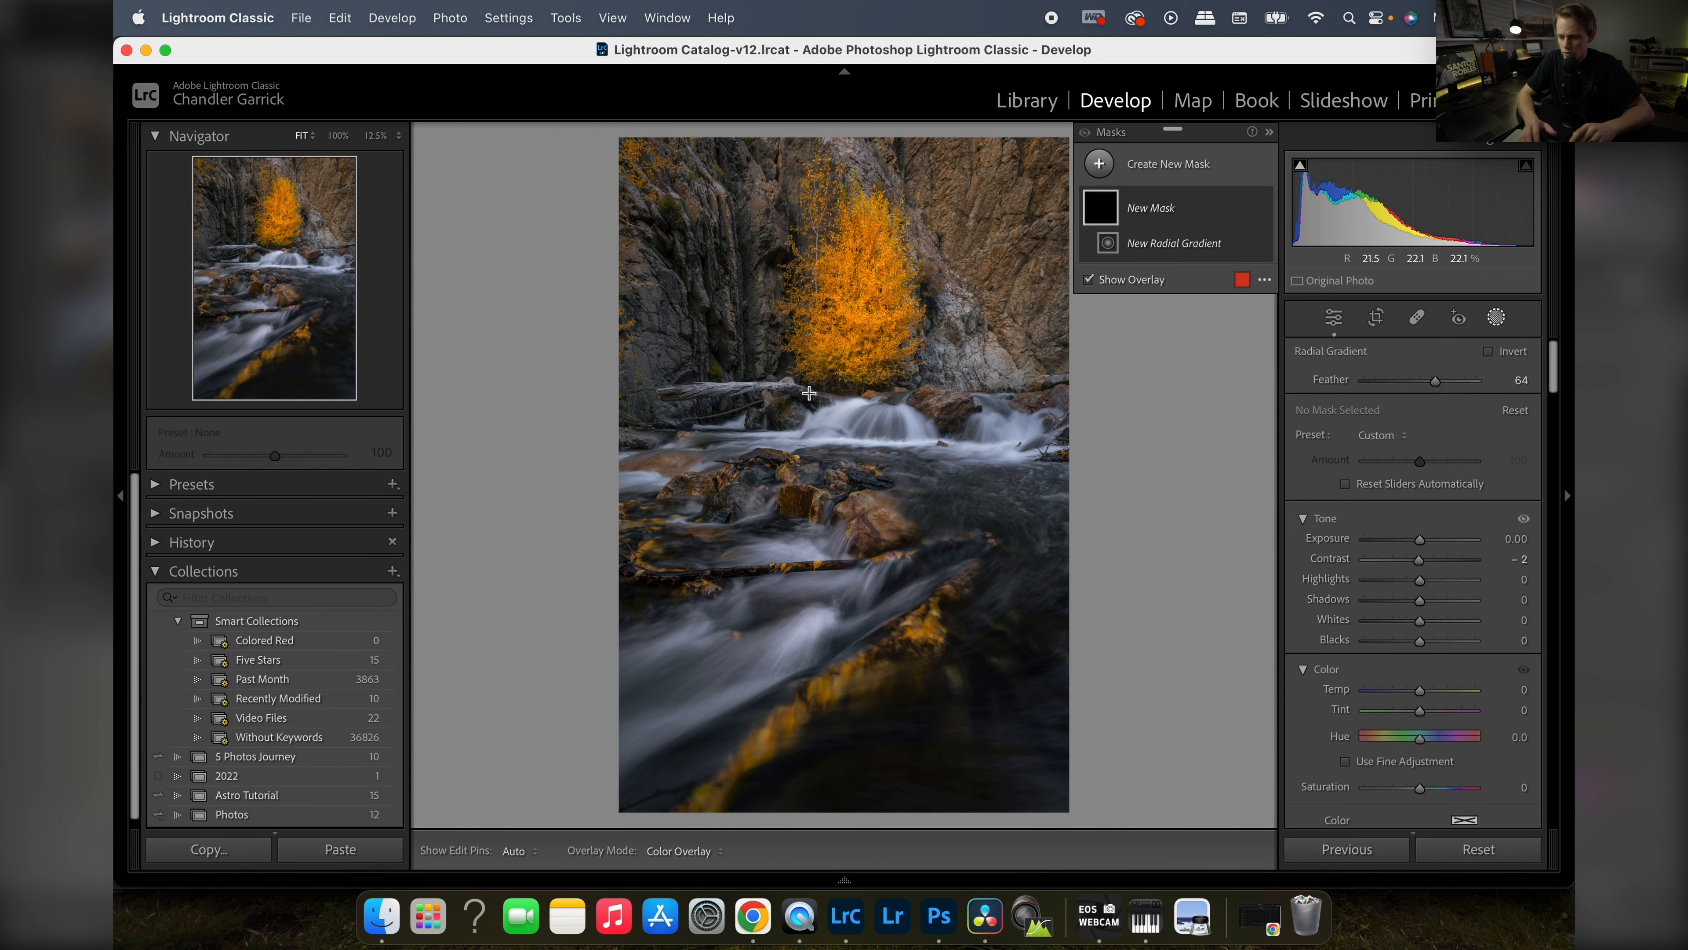
drag(825, 473, 998, 273)
drag(825, 546, 825, 627)
drag(825, 476, 843, 473)
click(1491, 354)
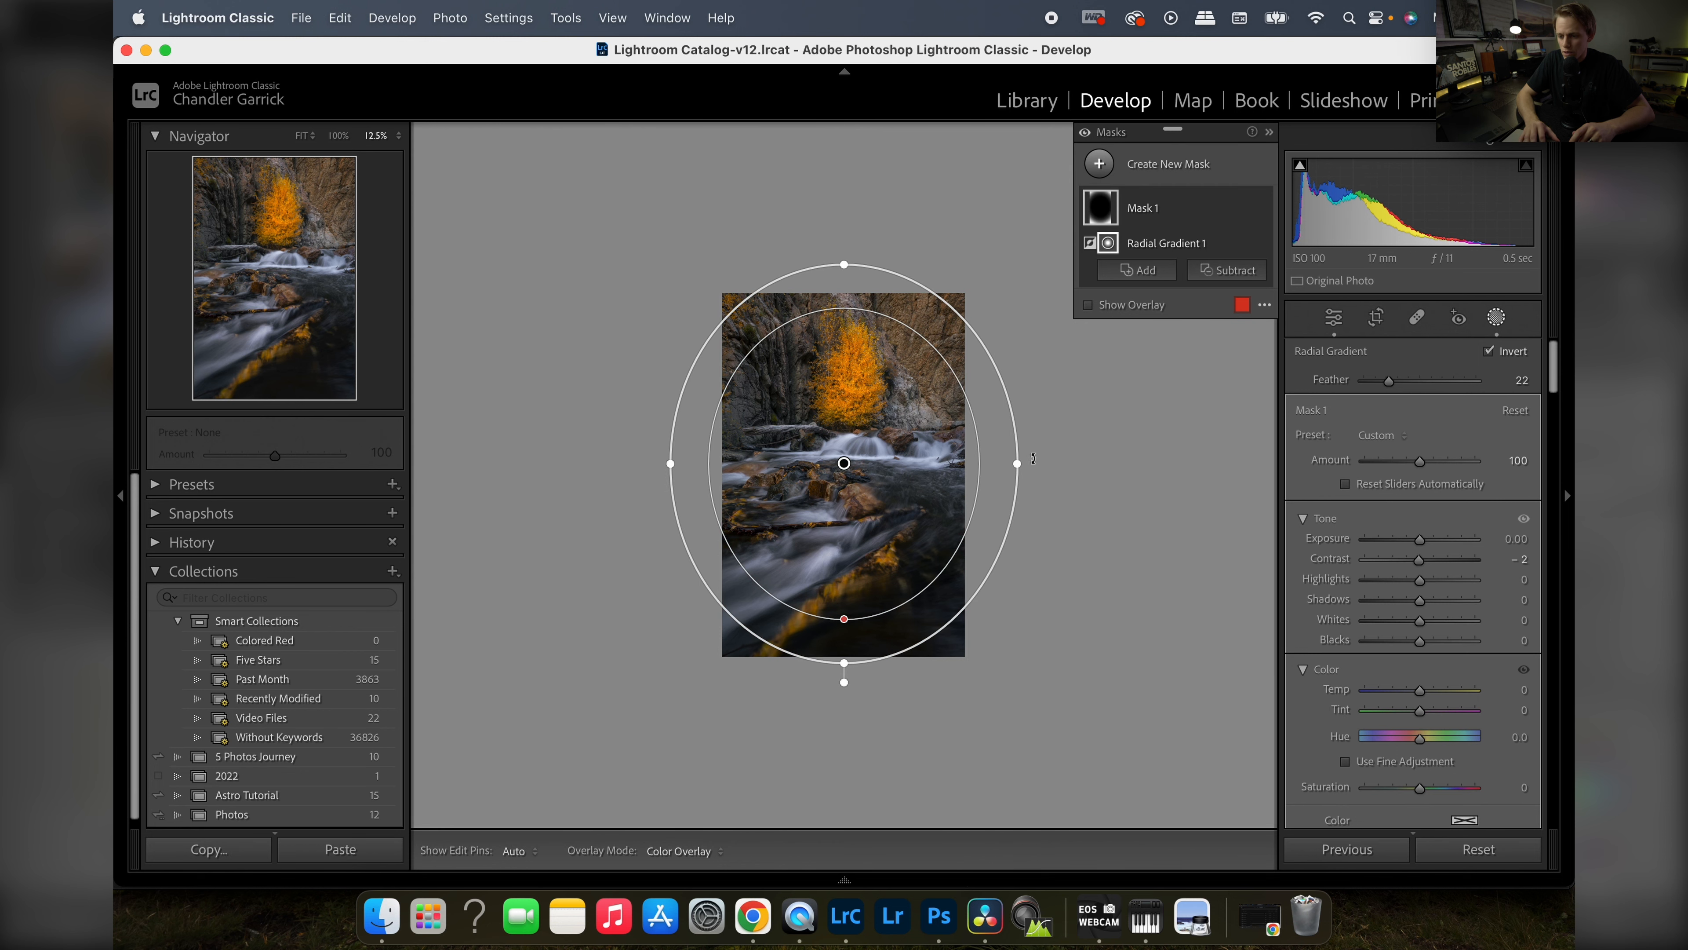
- Narrow the radial gradient, set its Feather to 29, move it slightly up and lower the mask's Exposure to -1.16
drag(1032, 458, 999, 461)
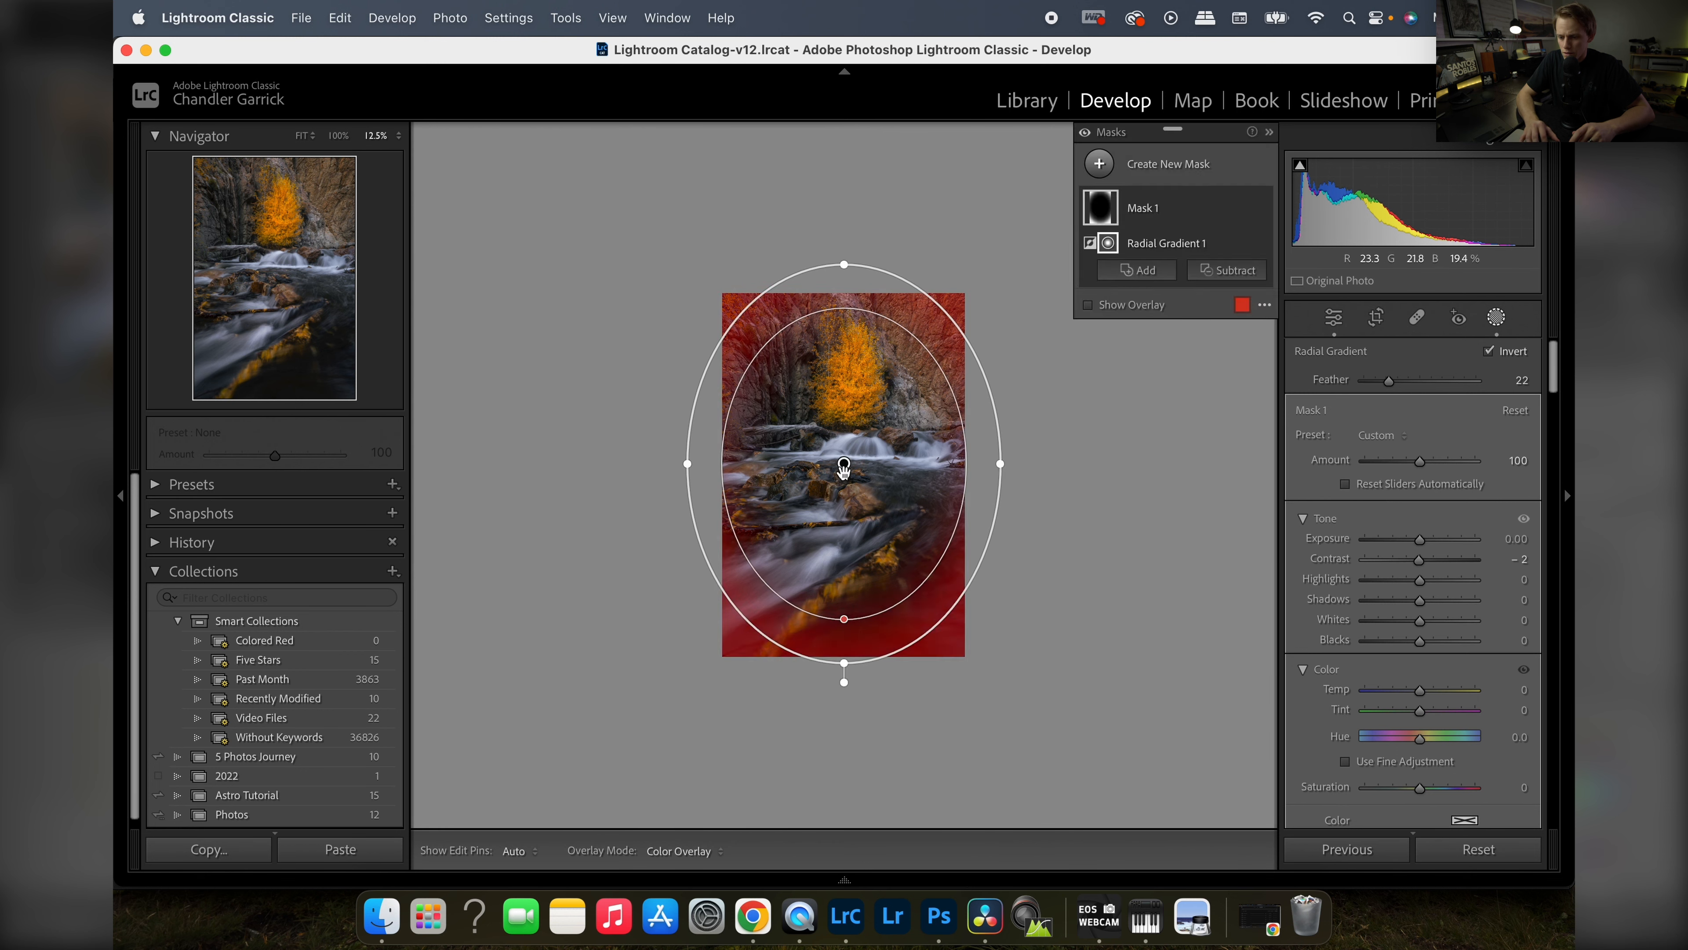
drag(844, 618, 844, 605)
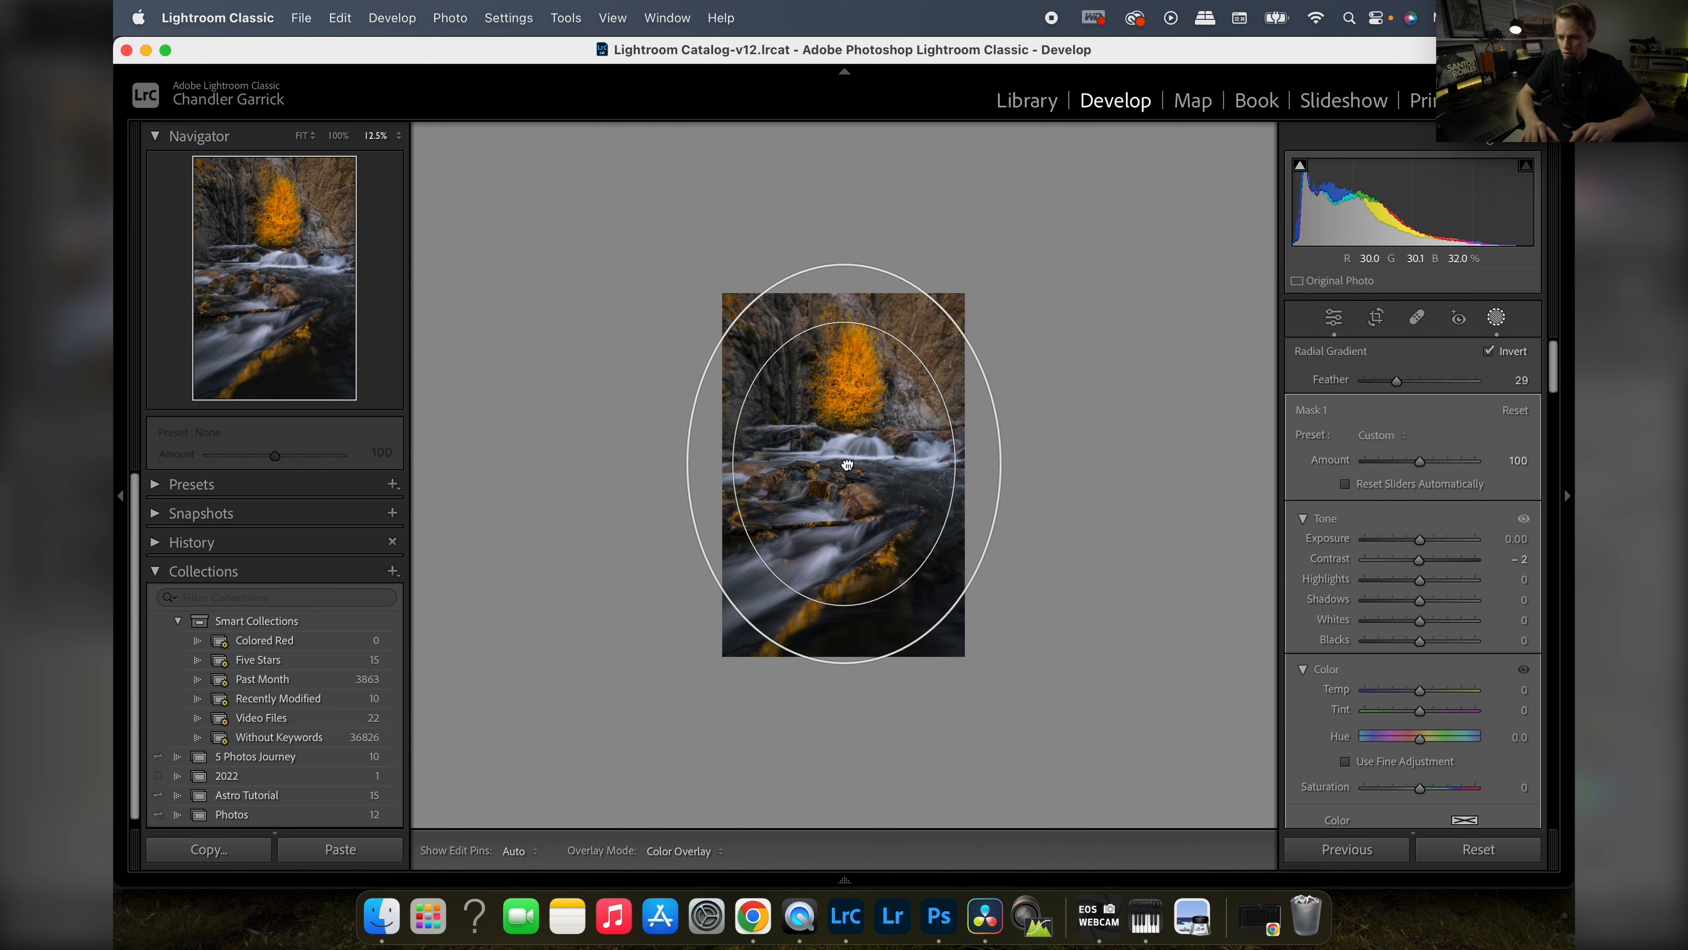
drag(846, 465, 845, 448)
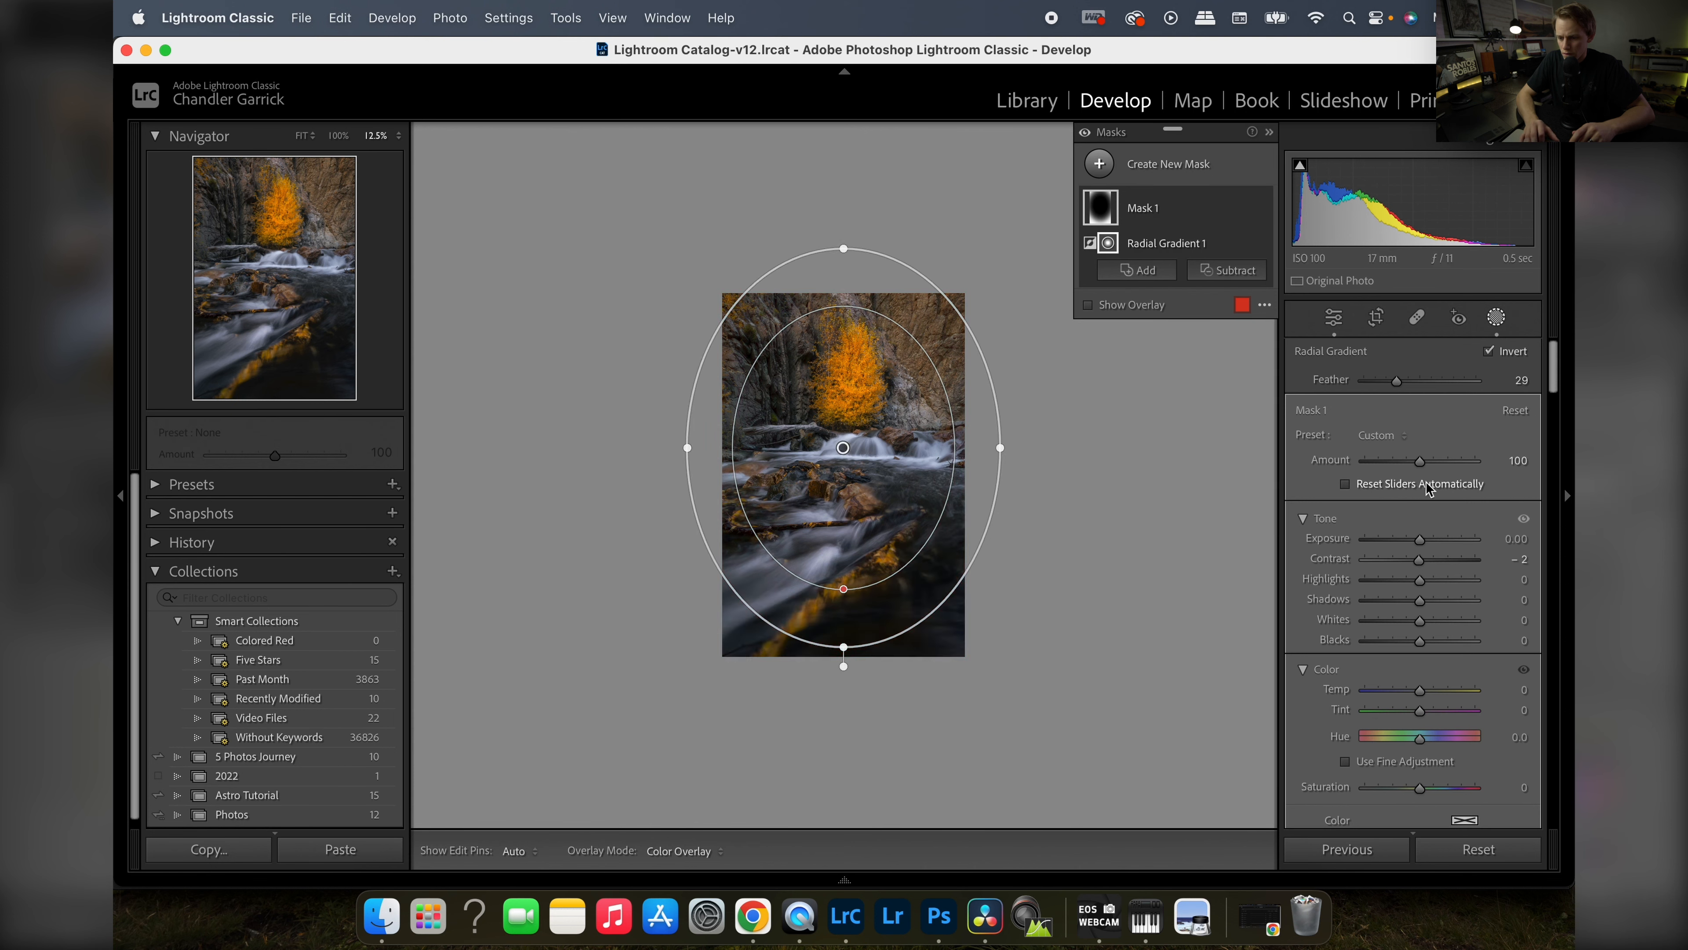
drag(1419, 538, 1405, 544)
- Subtract the lower part of the photo from the radial mask with a size 16 brush at Density 100
click(1224, 270)
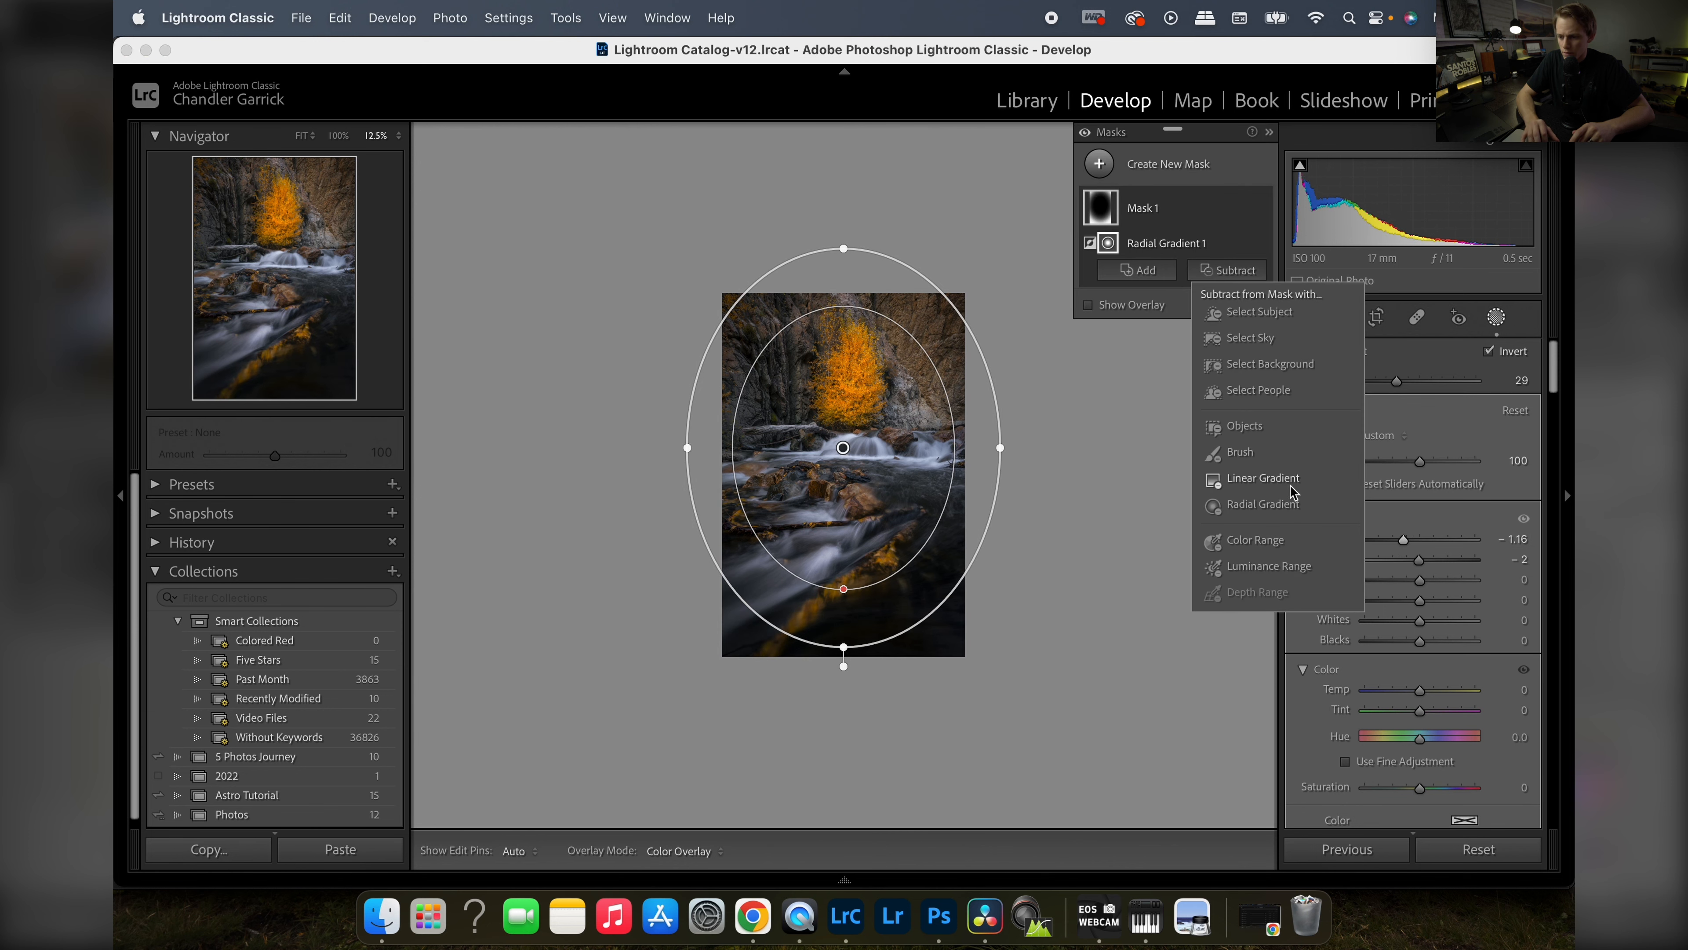
click(1266, 451)
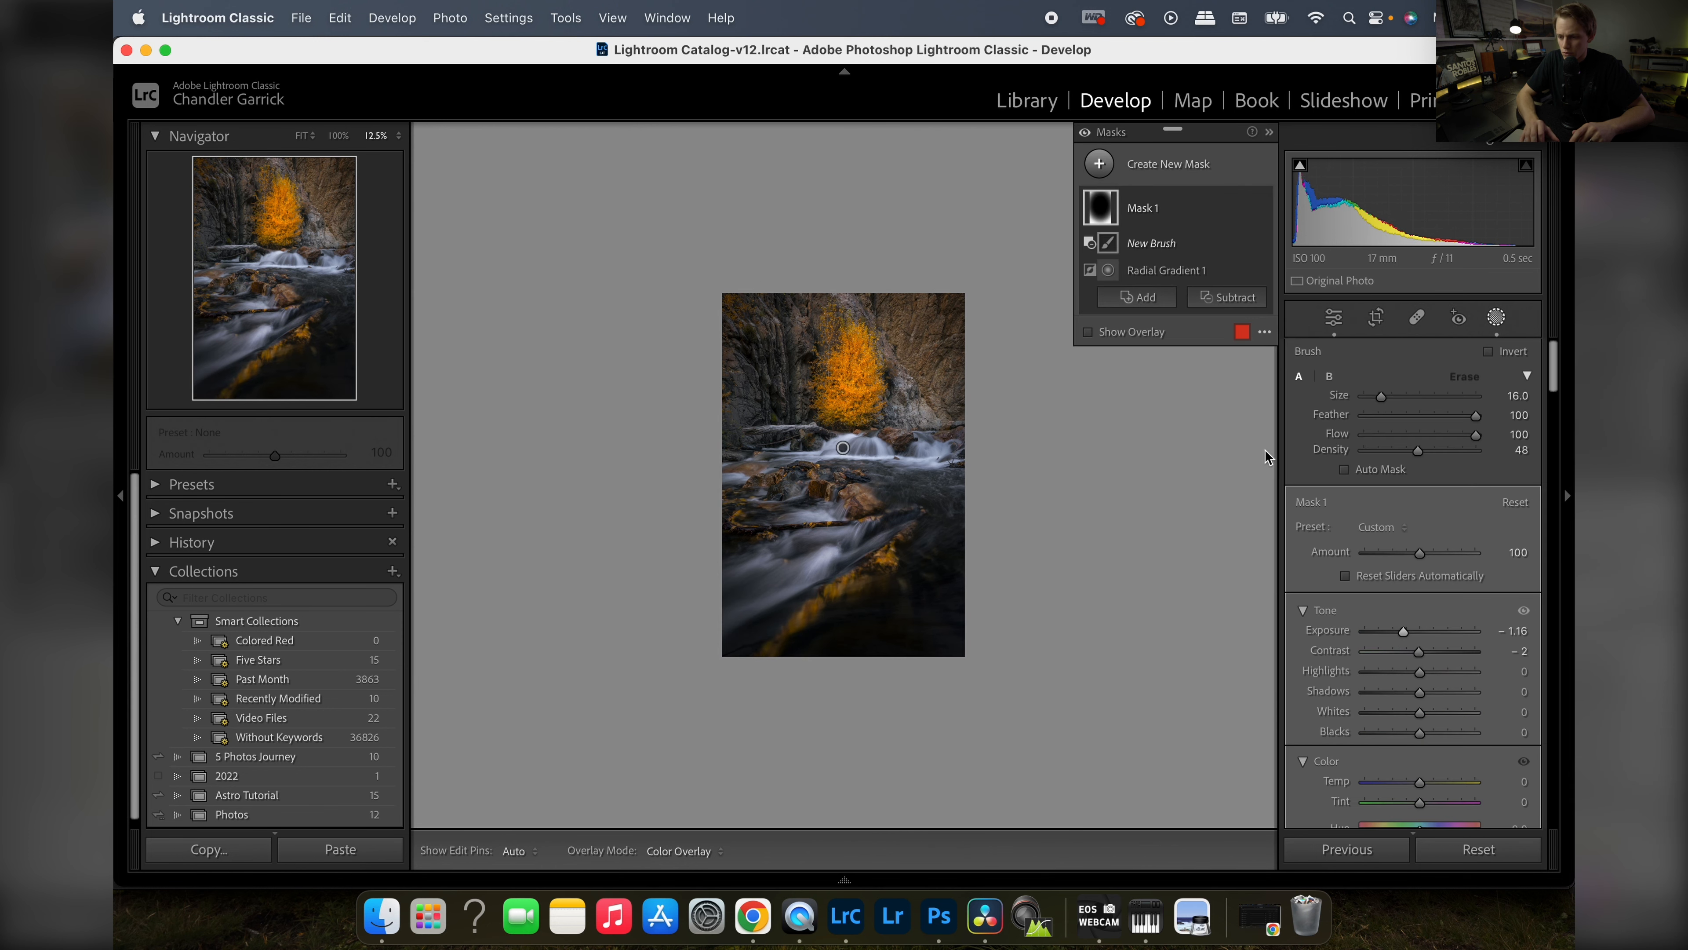
drag(1420, 452, 1513, 454)
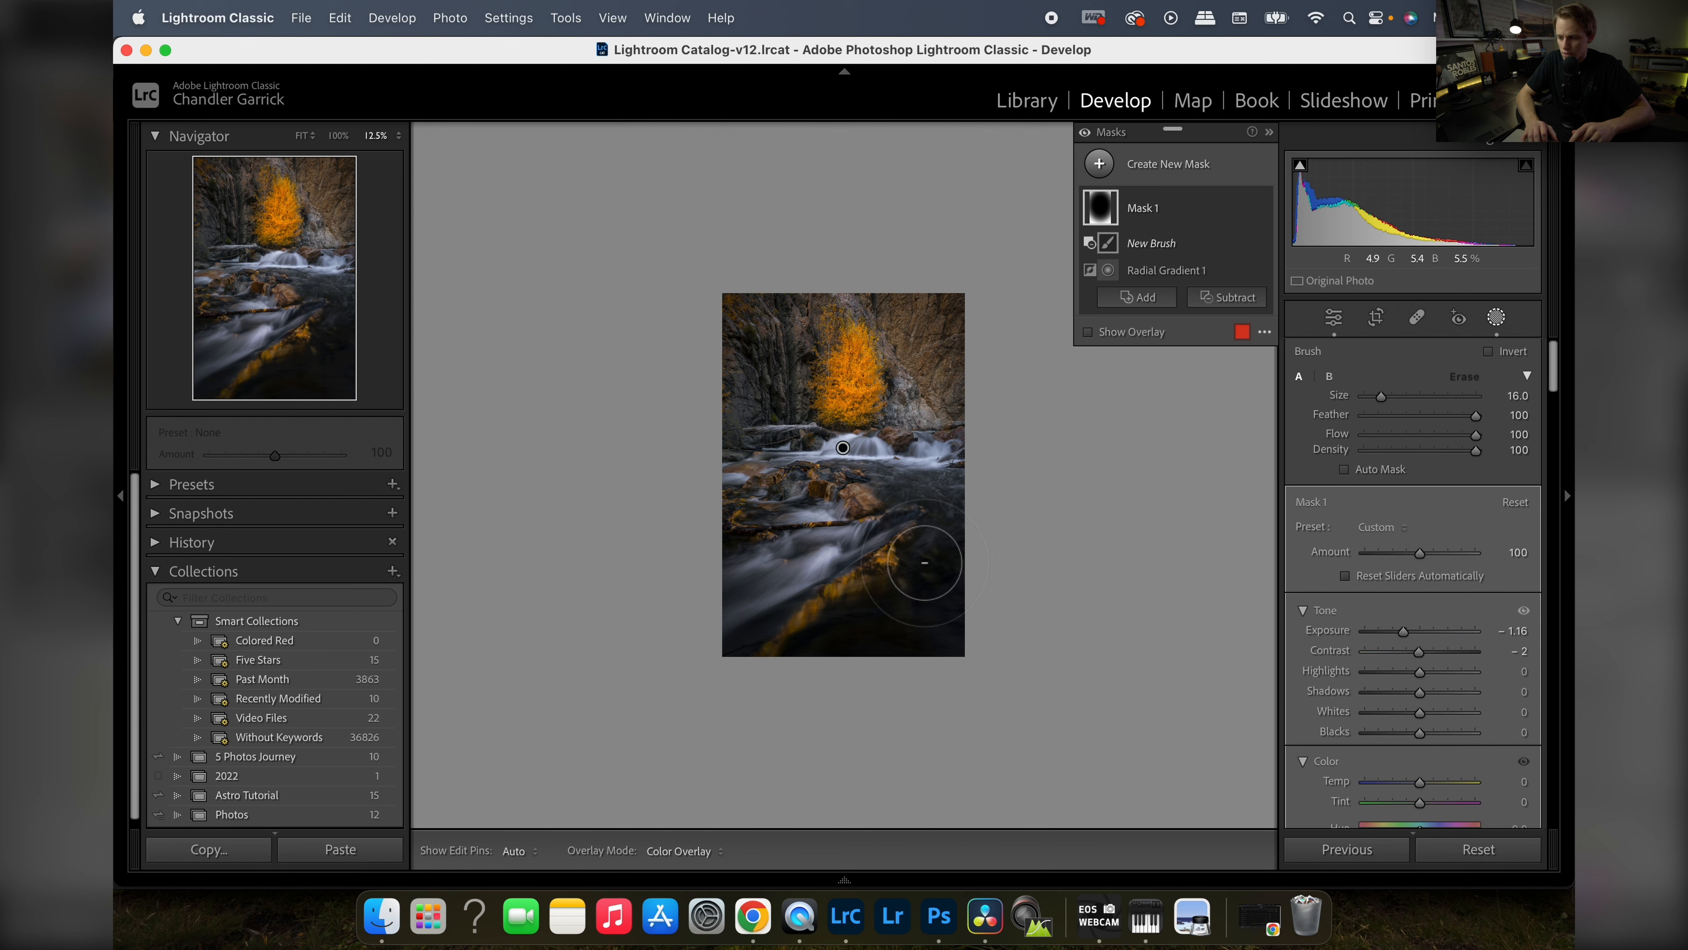
key(h)
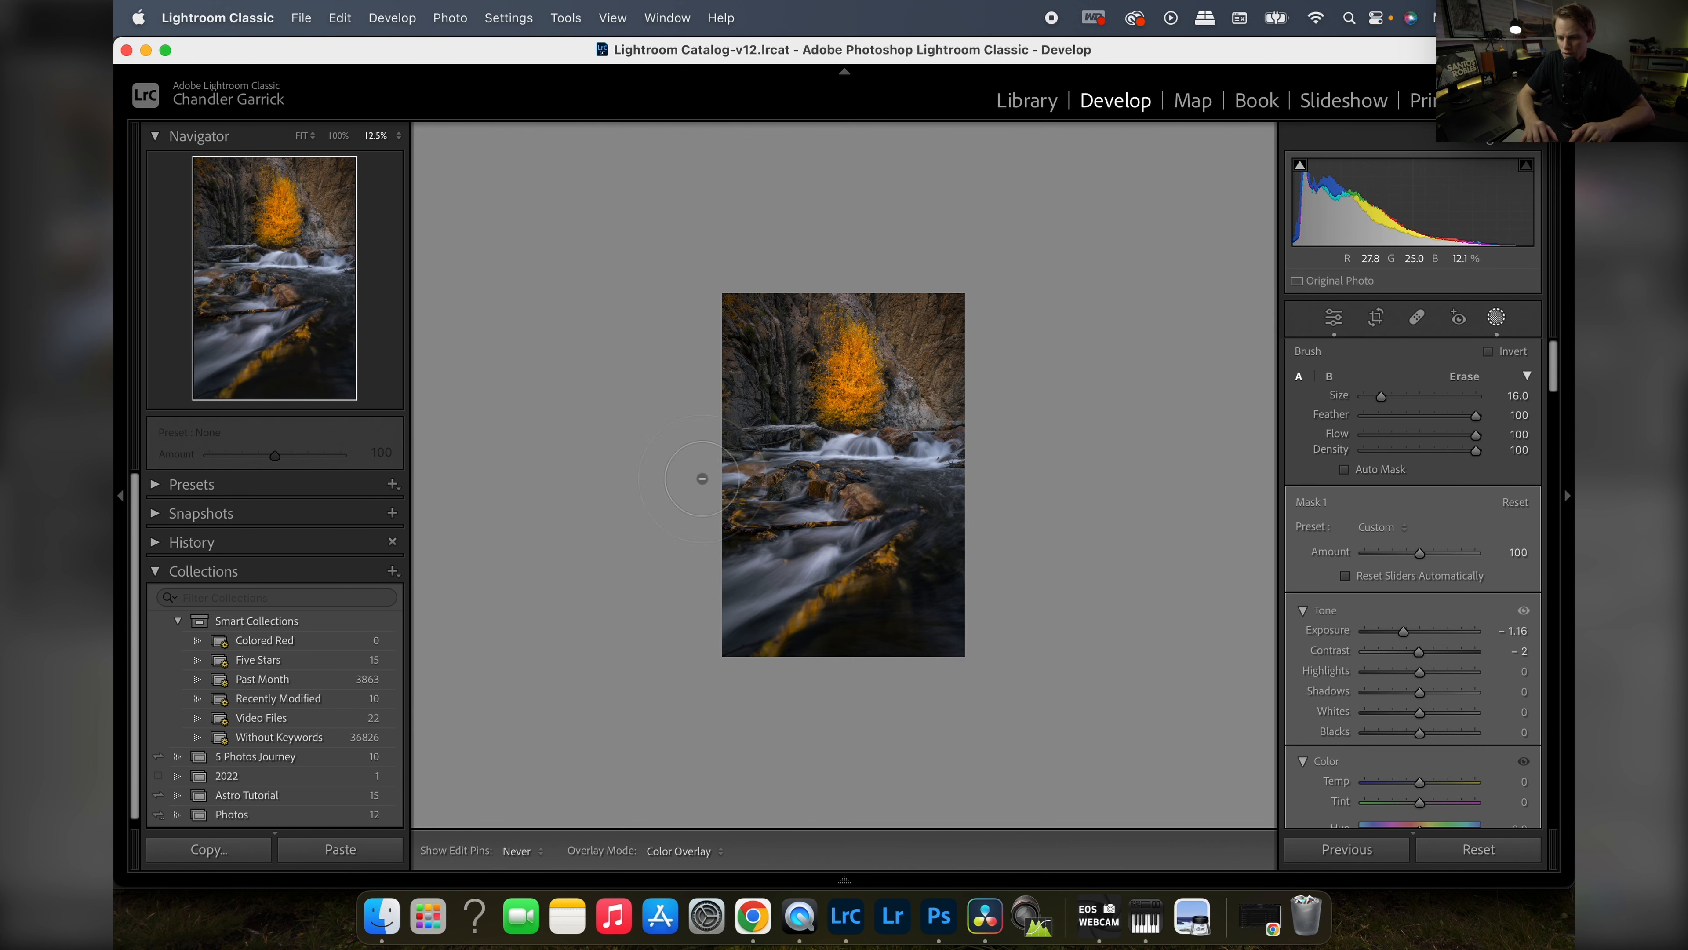
key(h)
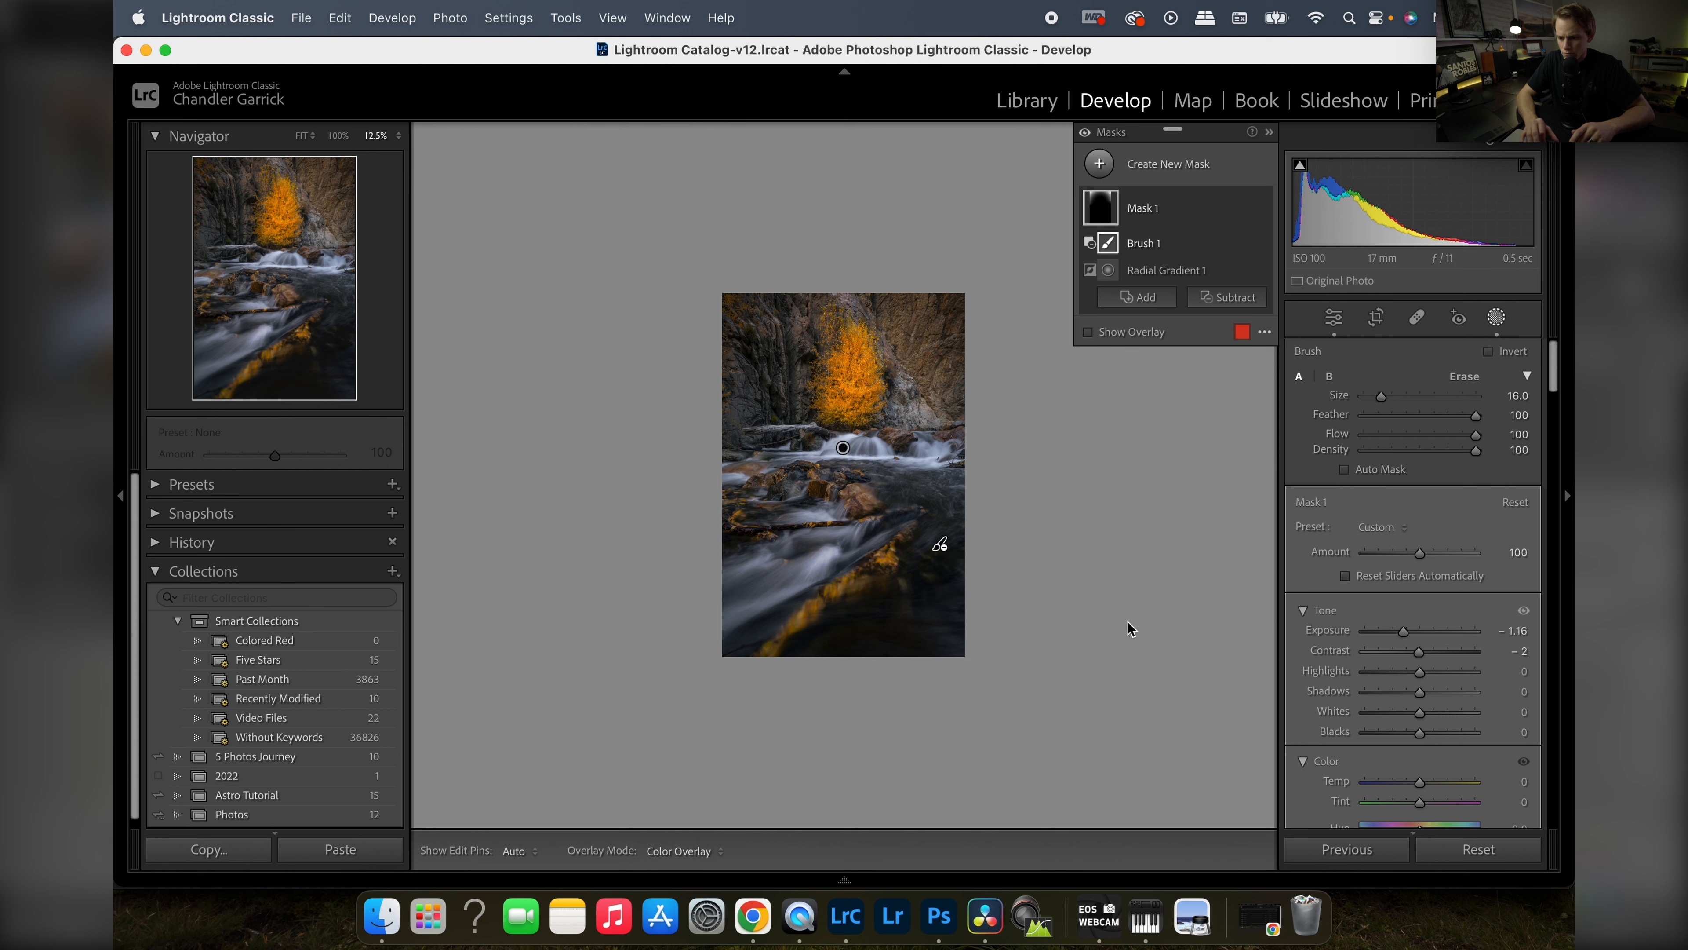
- Leave masking, show the whole photo and compare it with its Before version
click(1494, 320)
click(836, 344)
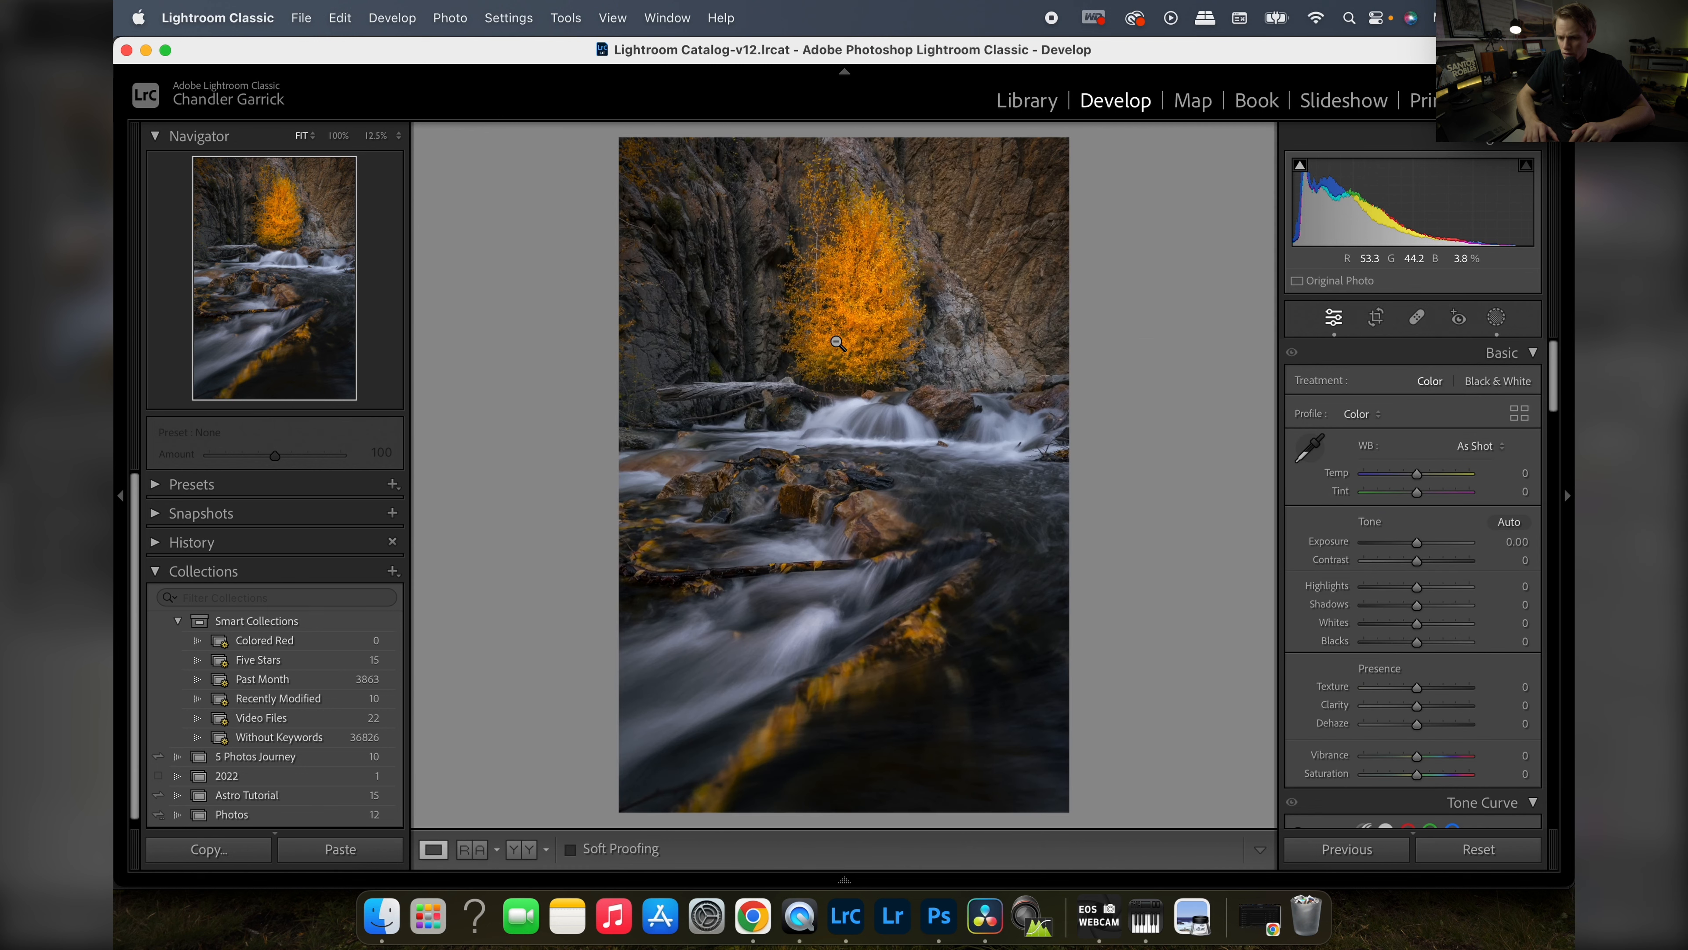
key(backslash)
key(backslash)
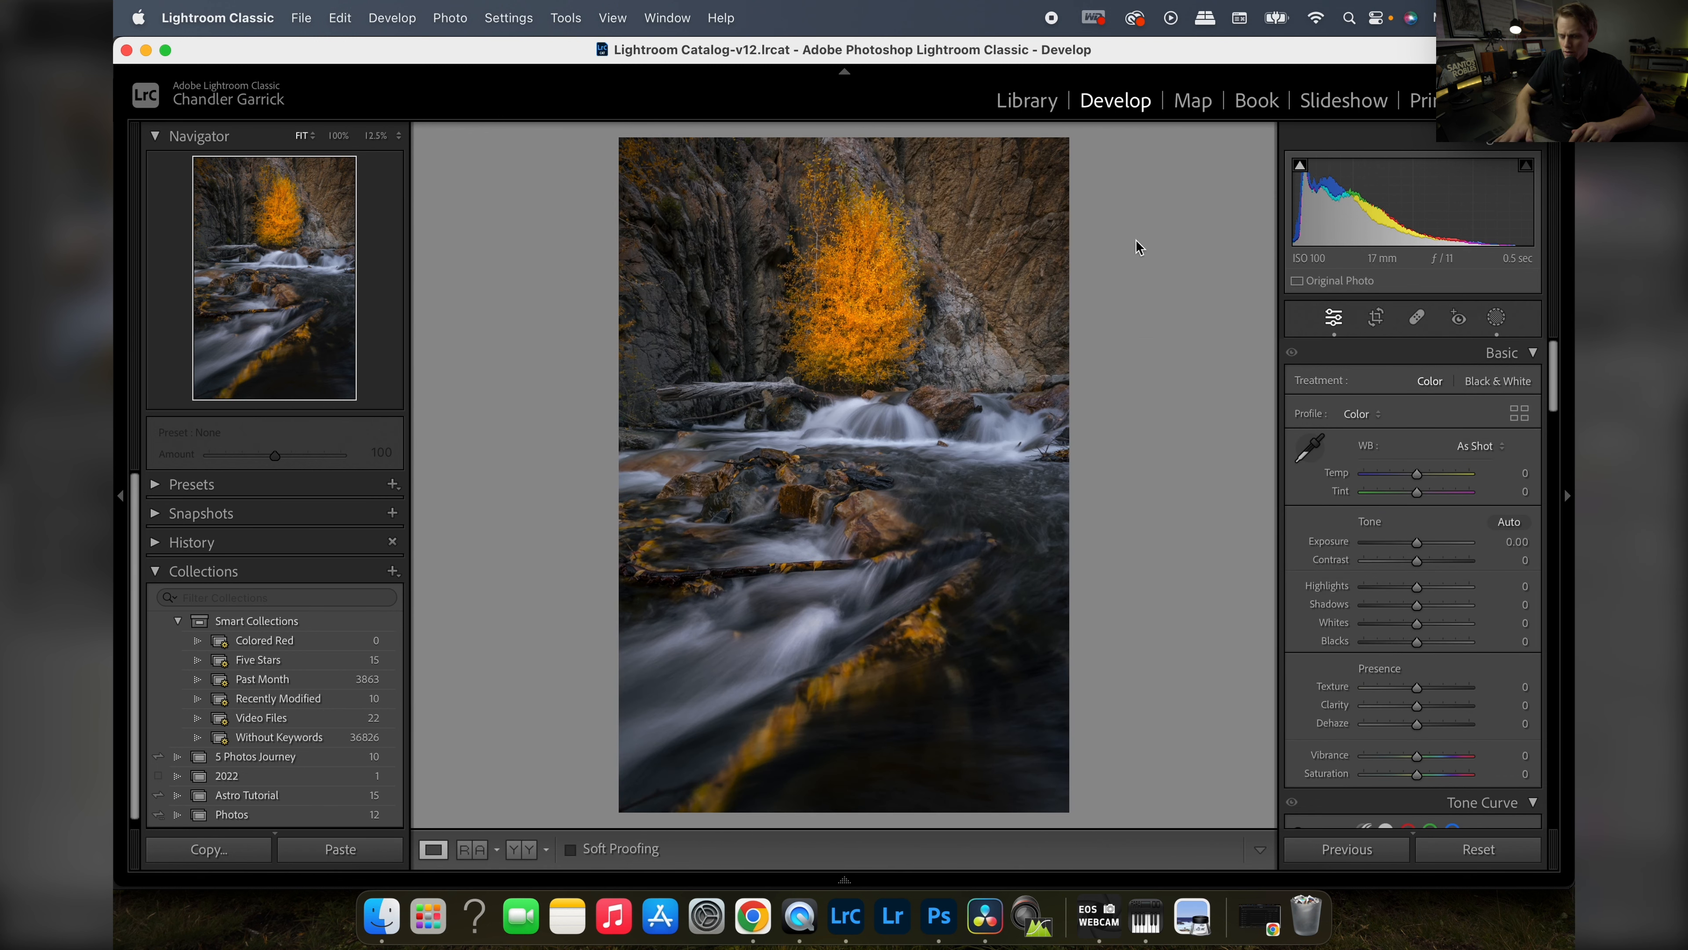
- Reduce Mask 1's Amount to 62 and compare the photo with the mask off and on
key(shift+w)
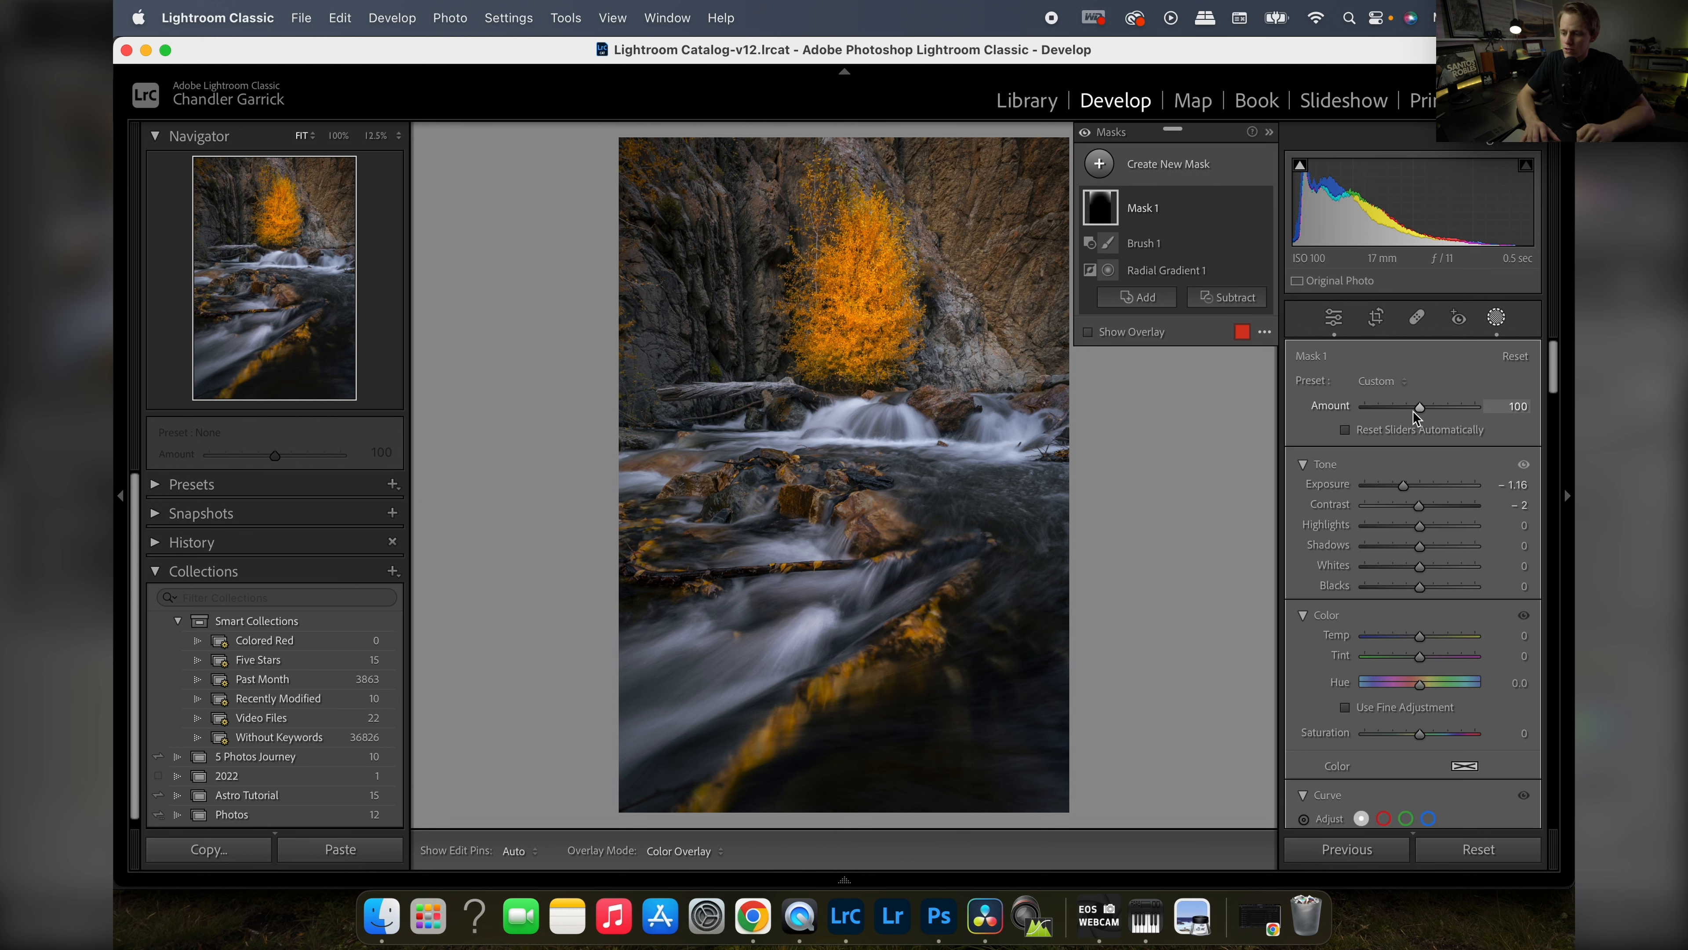
drag(1421, 407, 1397, 414)
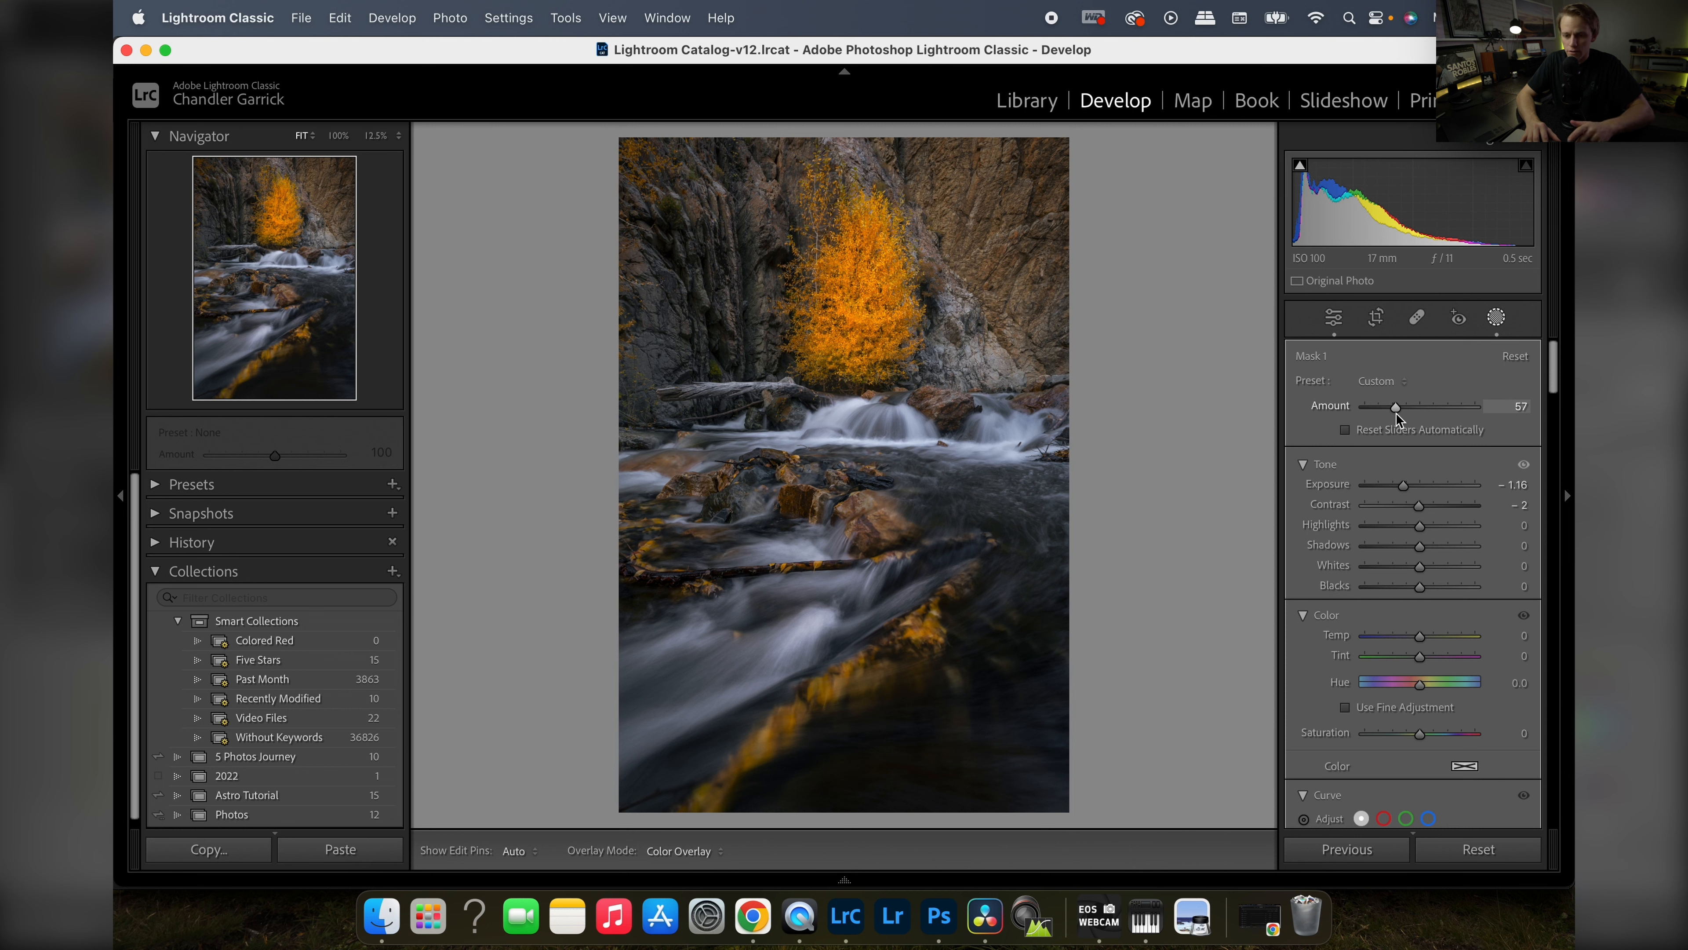
drag(1401, 413, 1398, 412)
click(1261, 208)
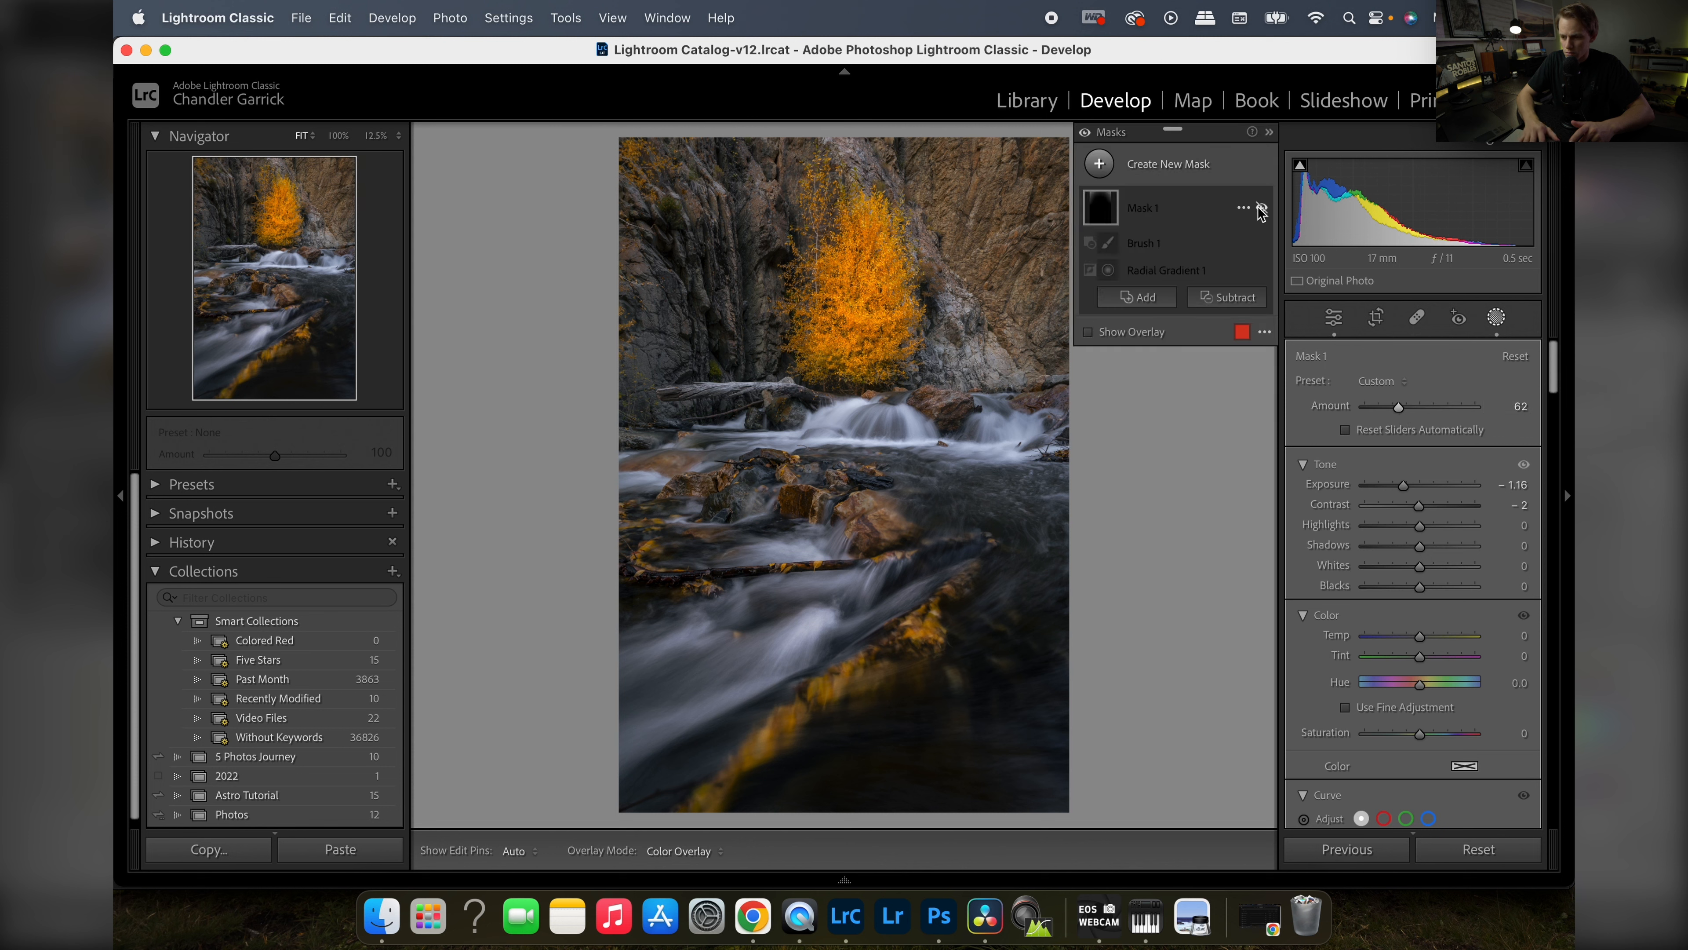
click(1261, 210)
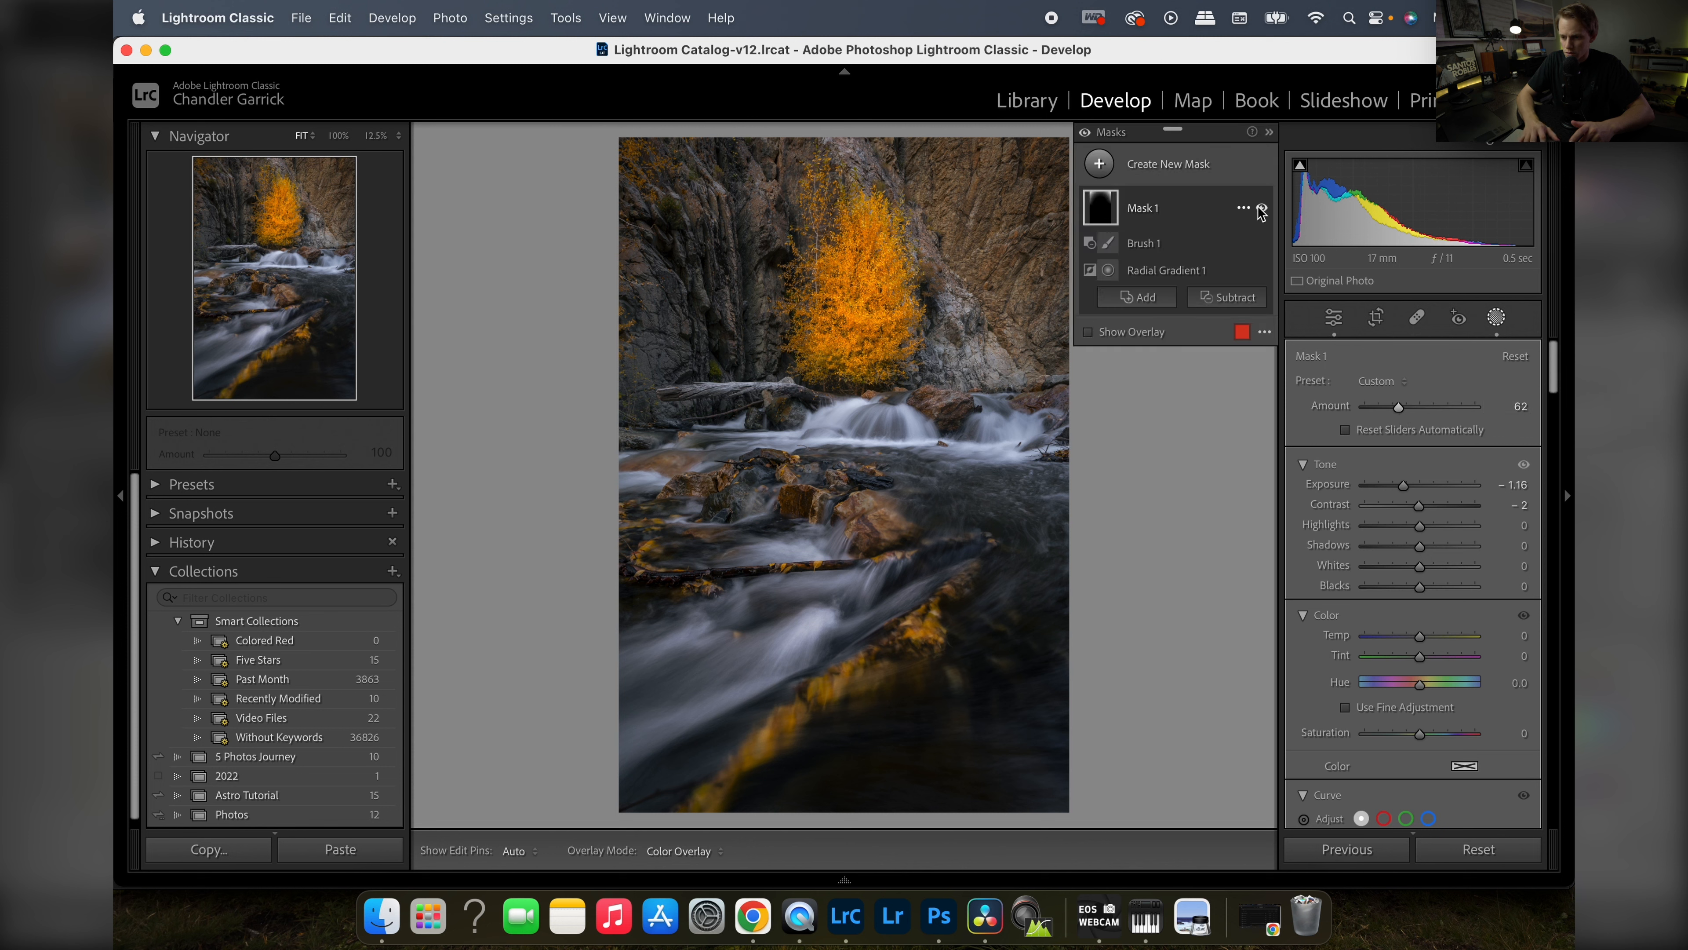
click(1497, 318)
- Create a new brush mask at size 13 and paint it over the flowing white water
scroll(1421, 614, down, 3)
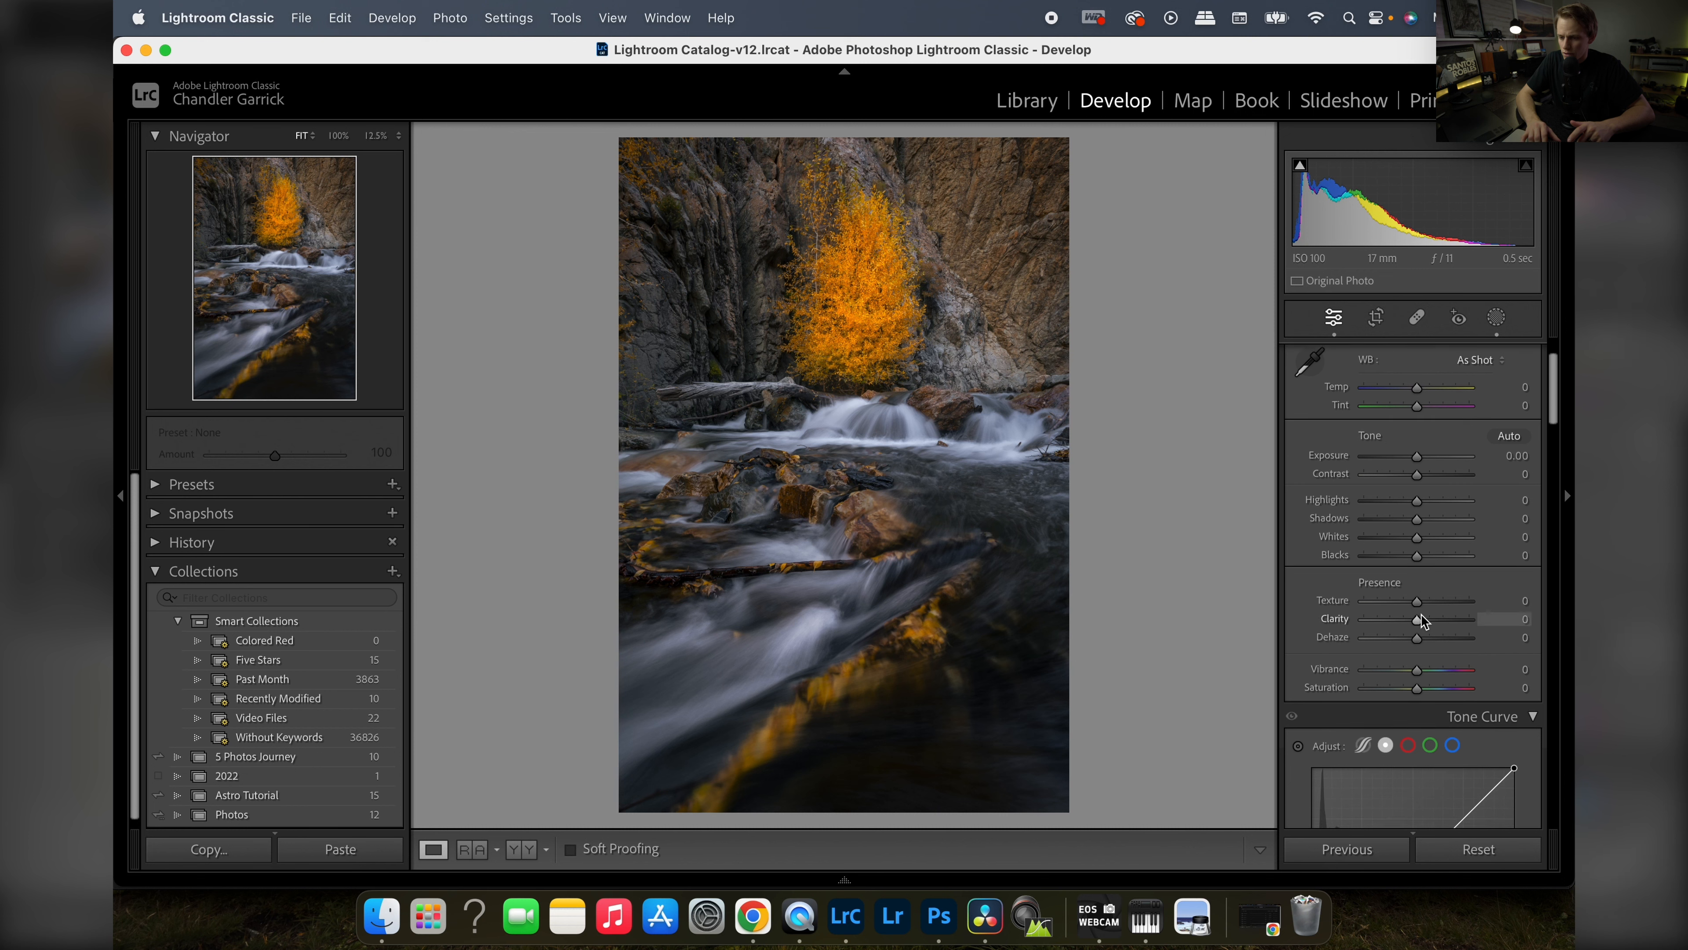
scroll(1420, 618, down, 1)
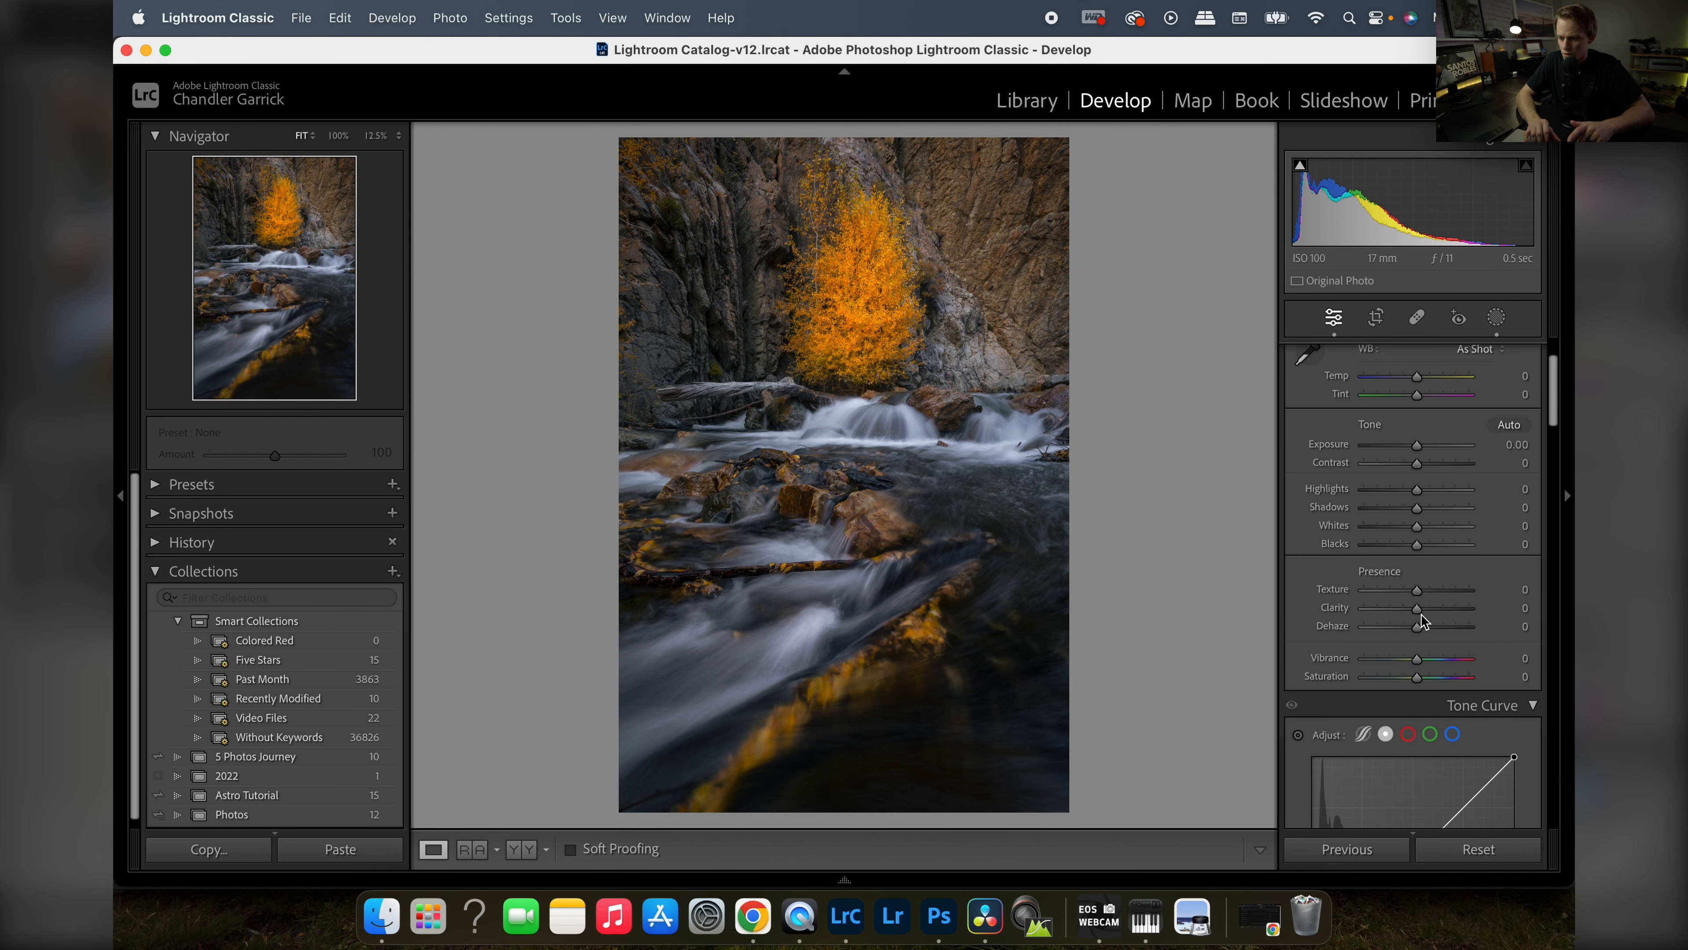
click(1497, 318)
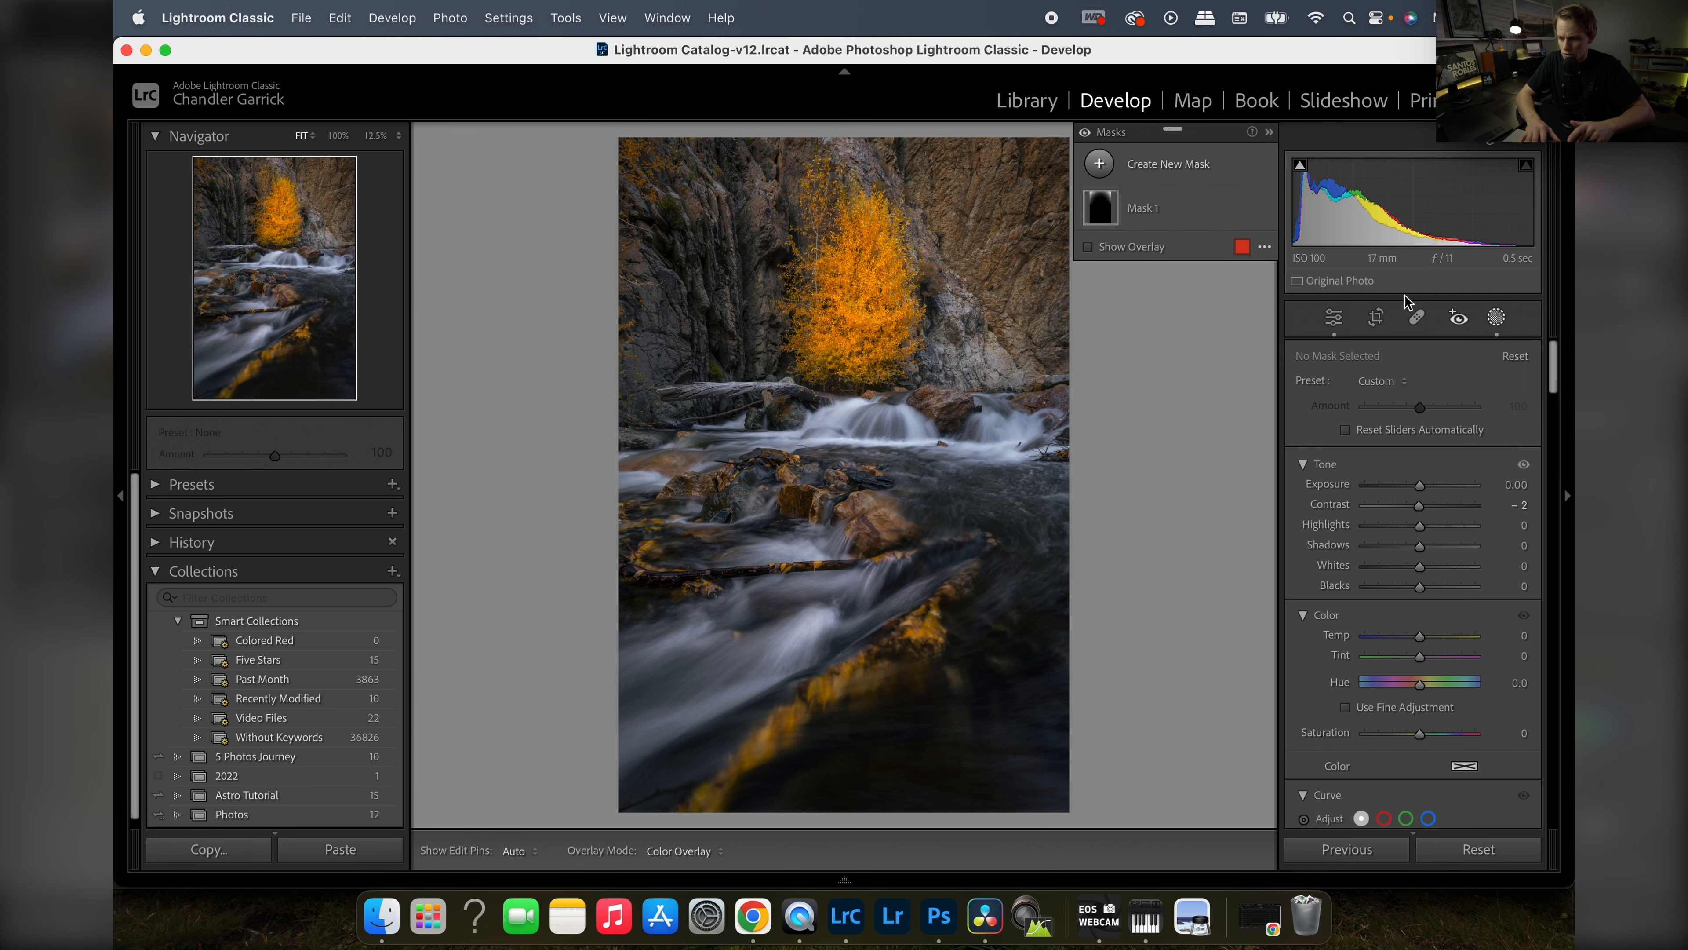
click(1100, 164)
click(1188, 340)
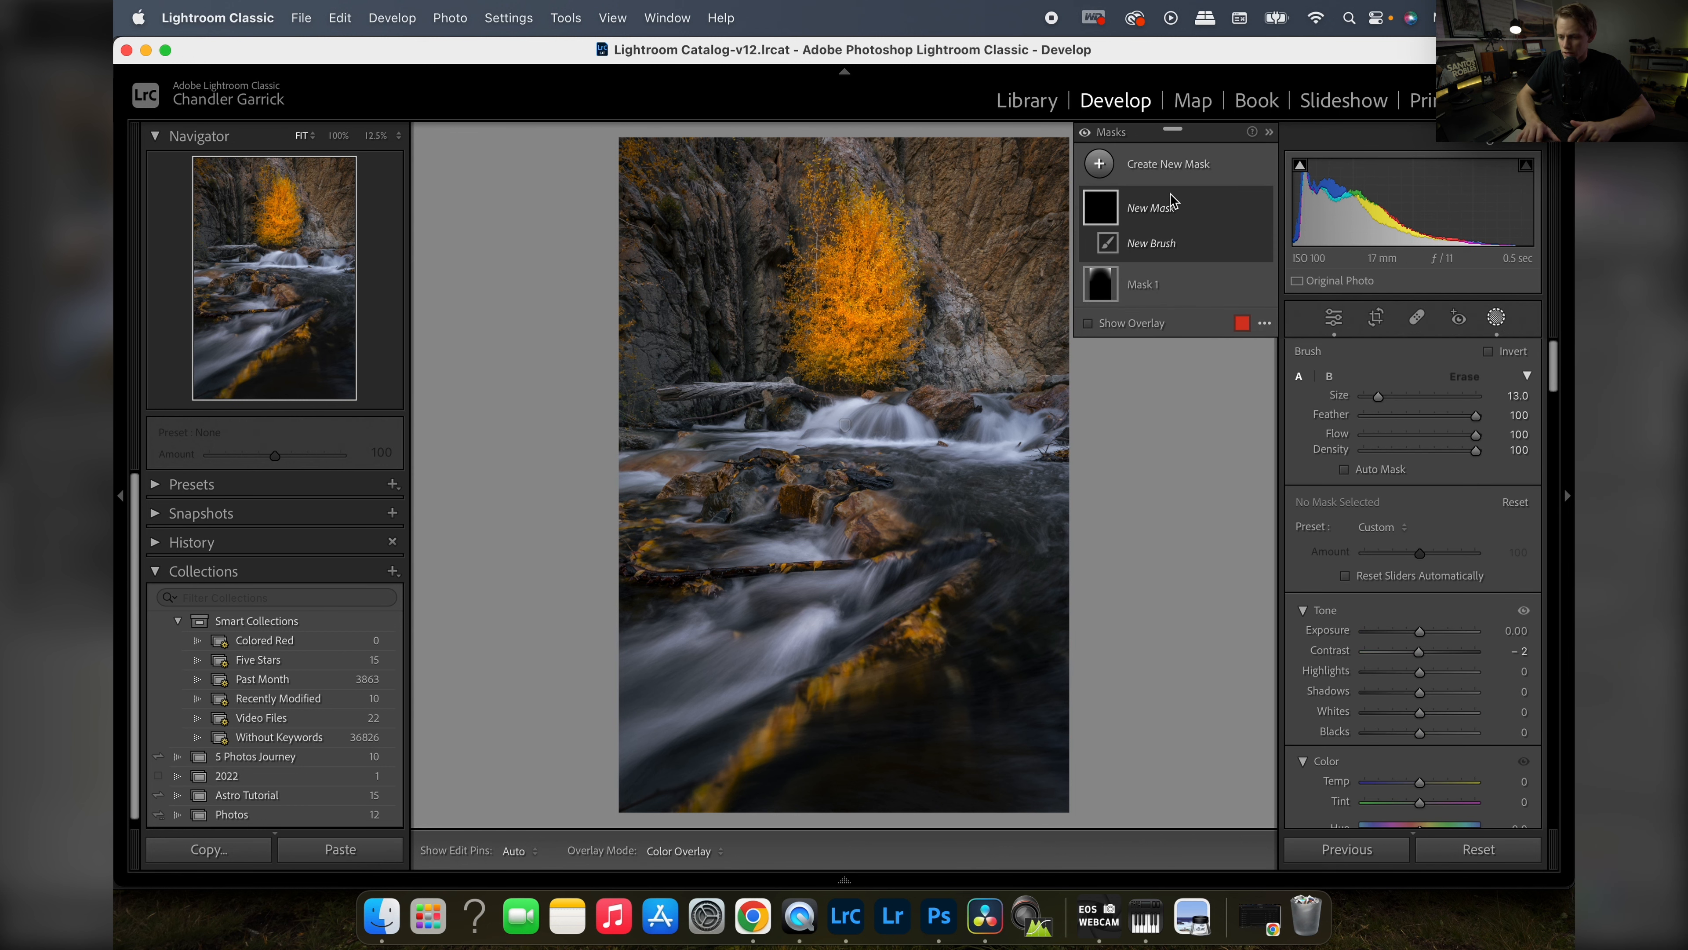
key(h)
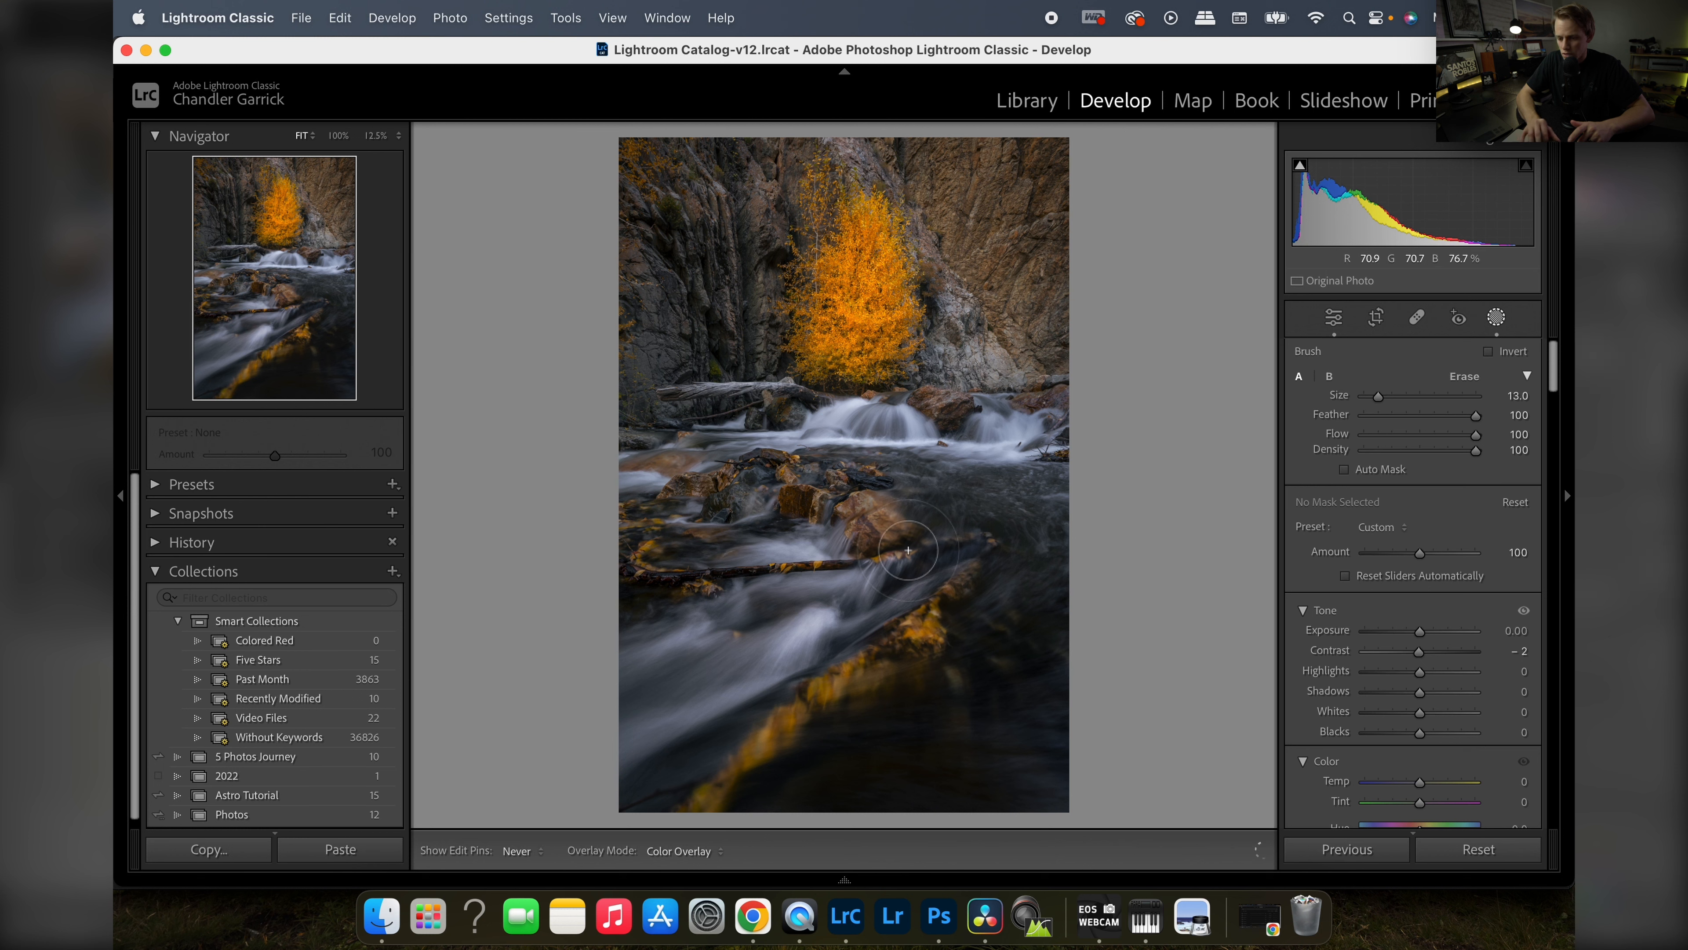
click(686, 712)
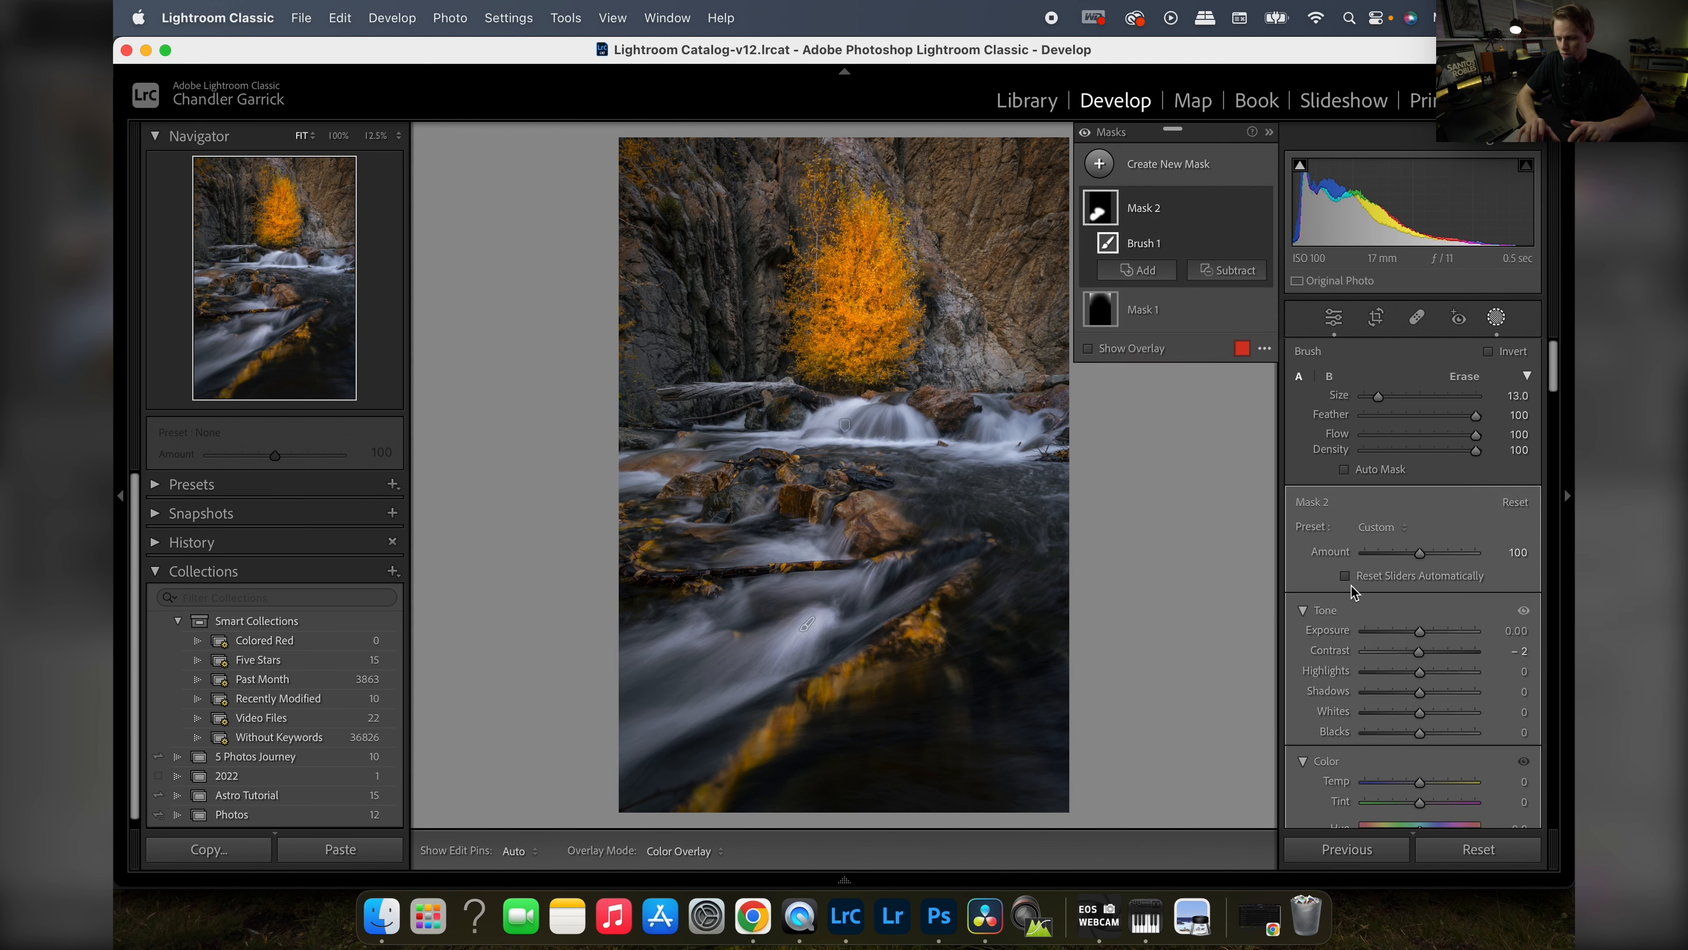
- Set the water mask's Whites to 24 and Highlights to 1, and check the result with the edit pins hidden and shown
scroll(1427, 652, down, 2)
drag(1420, 668, 1433, 624)
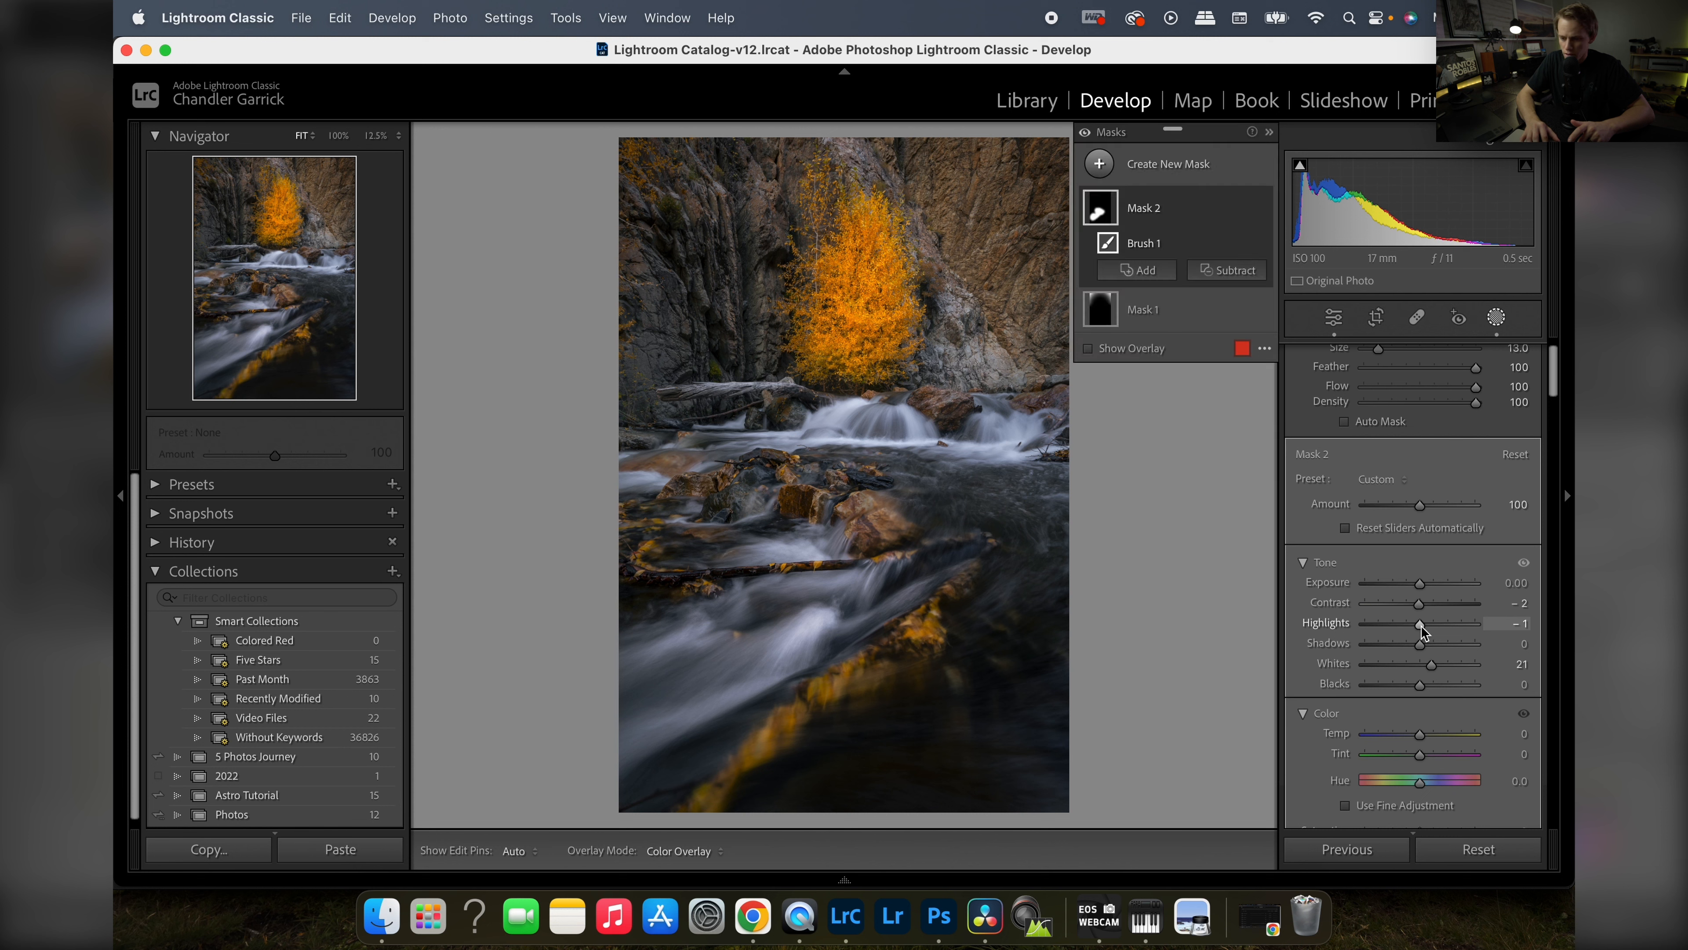
drag(1421, 626, 1431, 664)
key(h)
key(h)
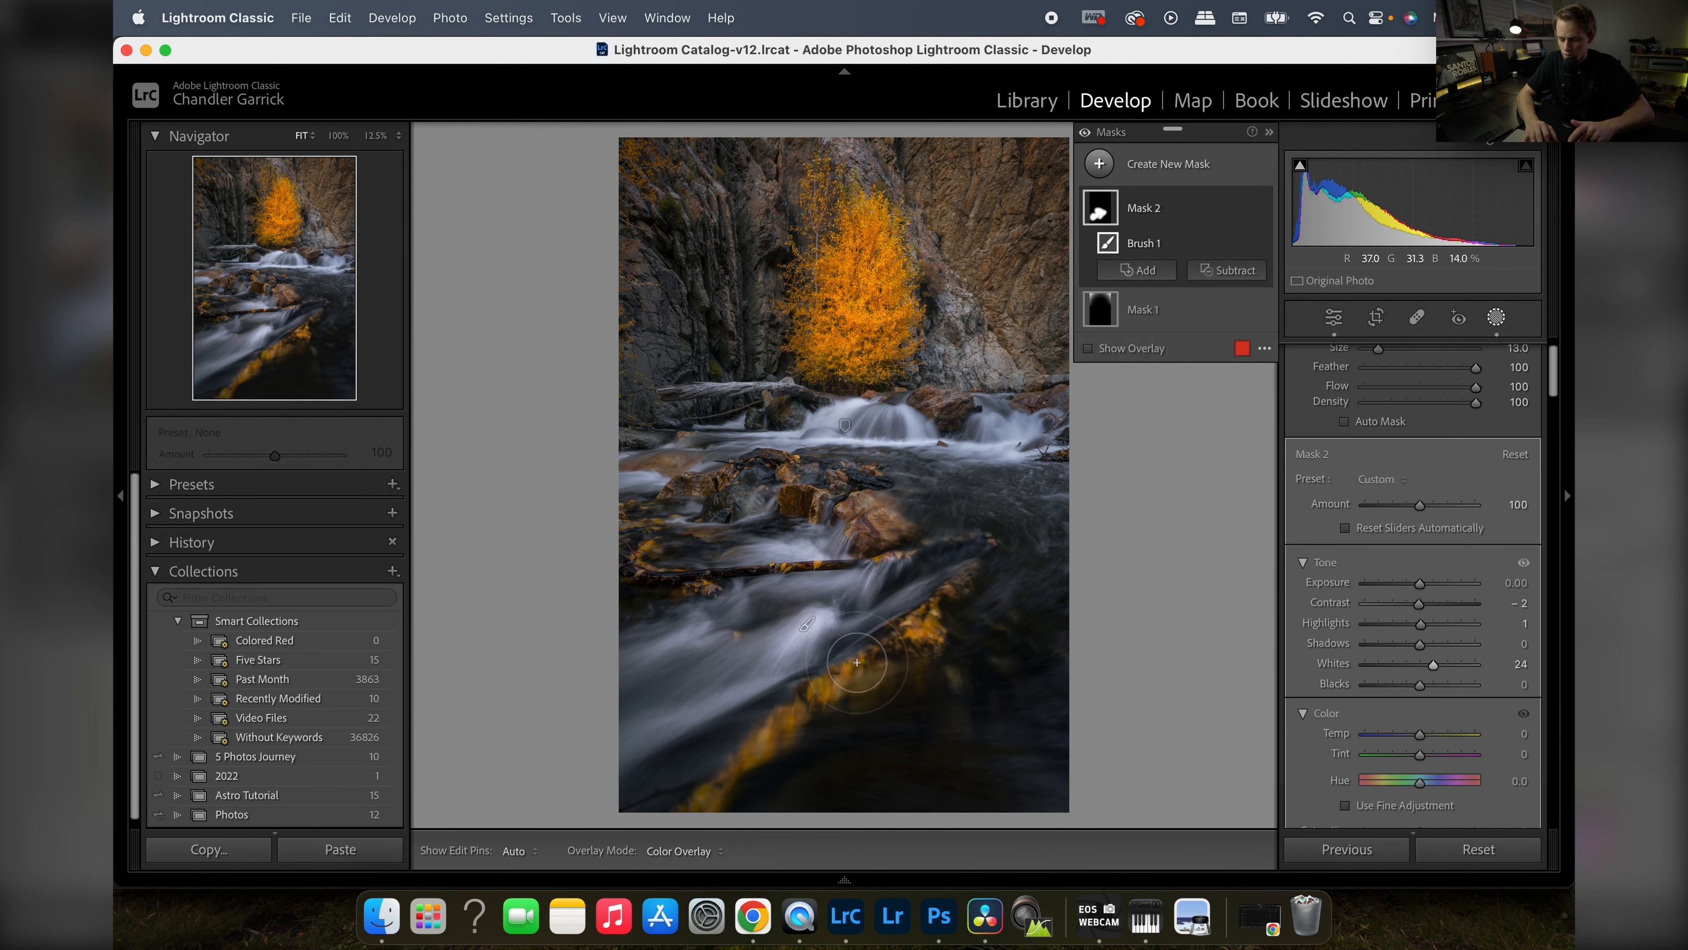
key(h)
key(h)
key(h)
key(h)
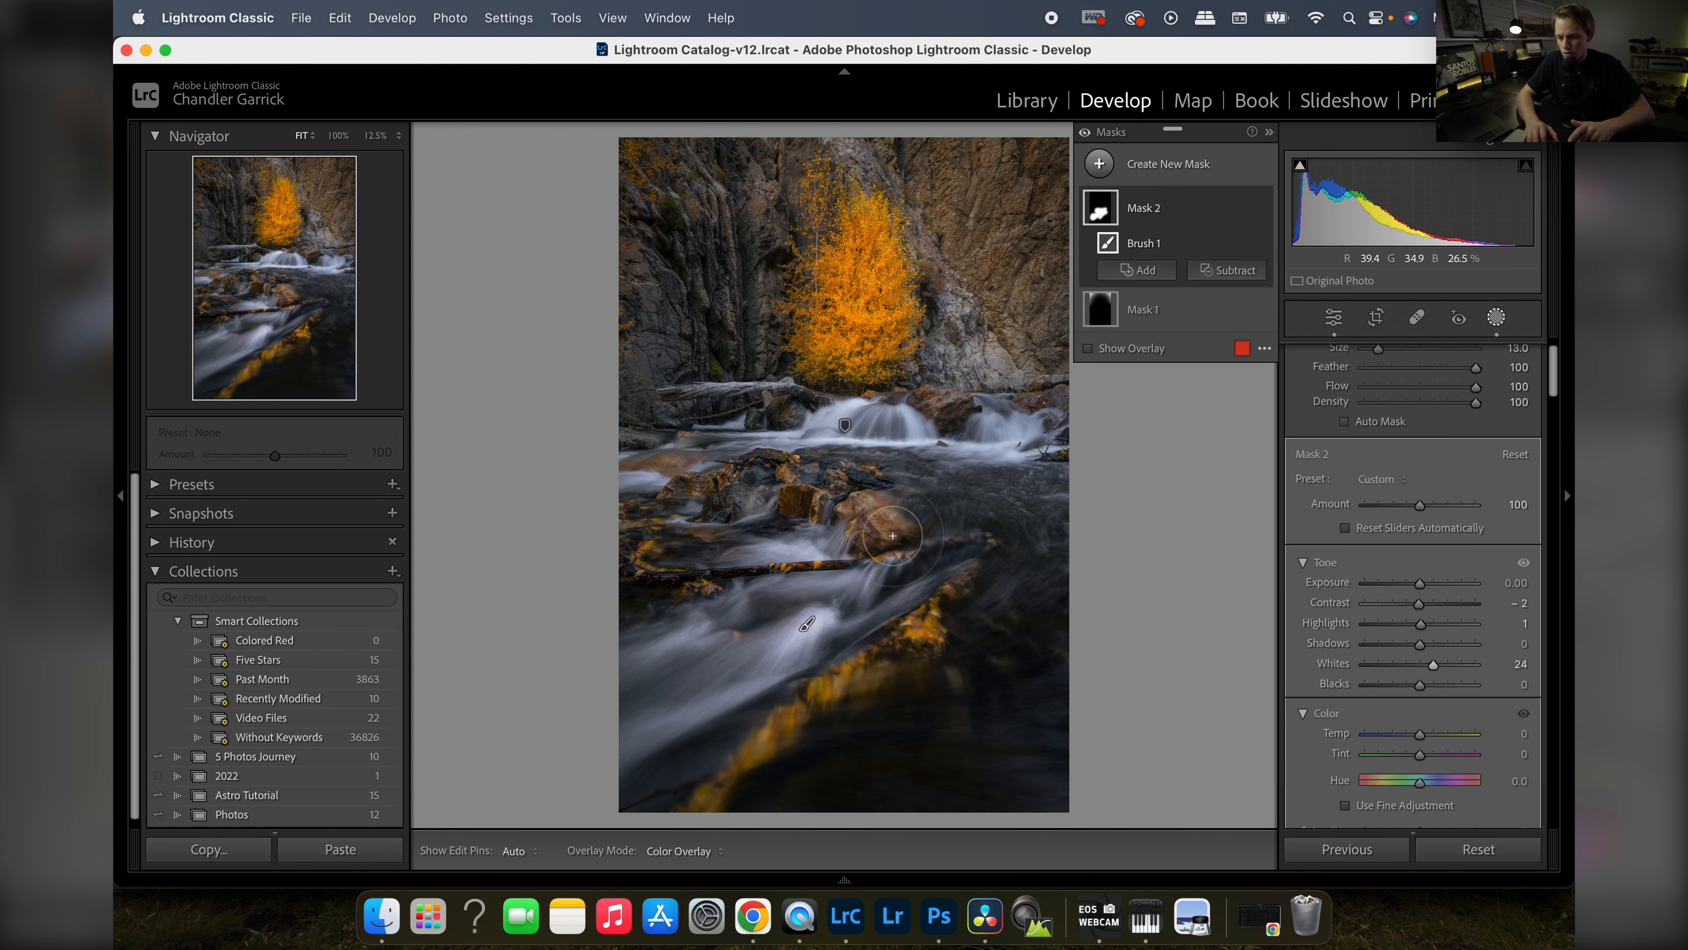
click(1496, 318)
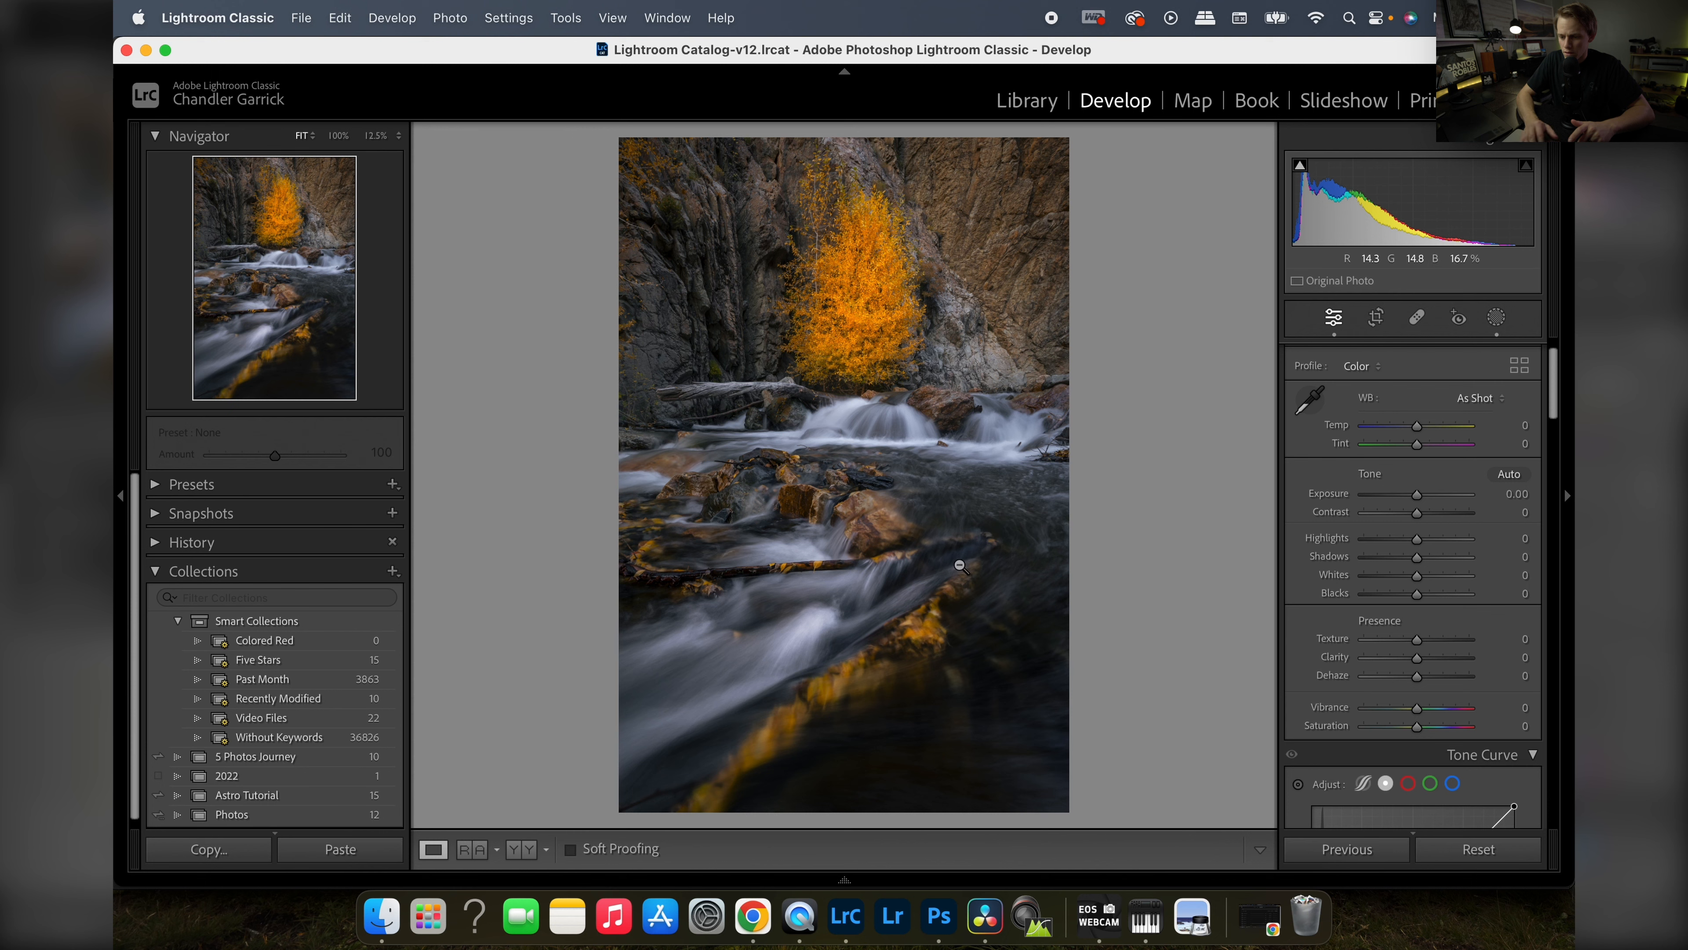
scroll(1427, 645, down, 5)
scroll(1427, 647, up, 1)
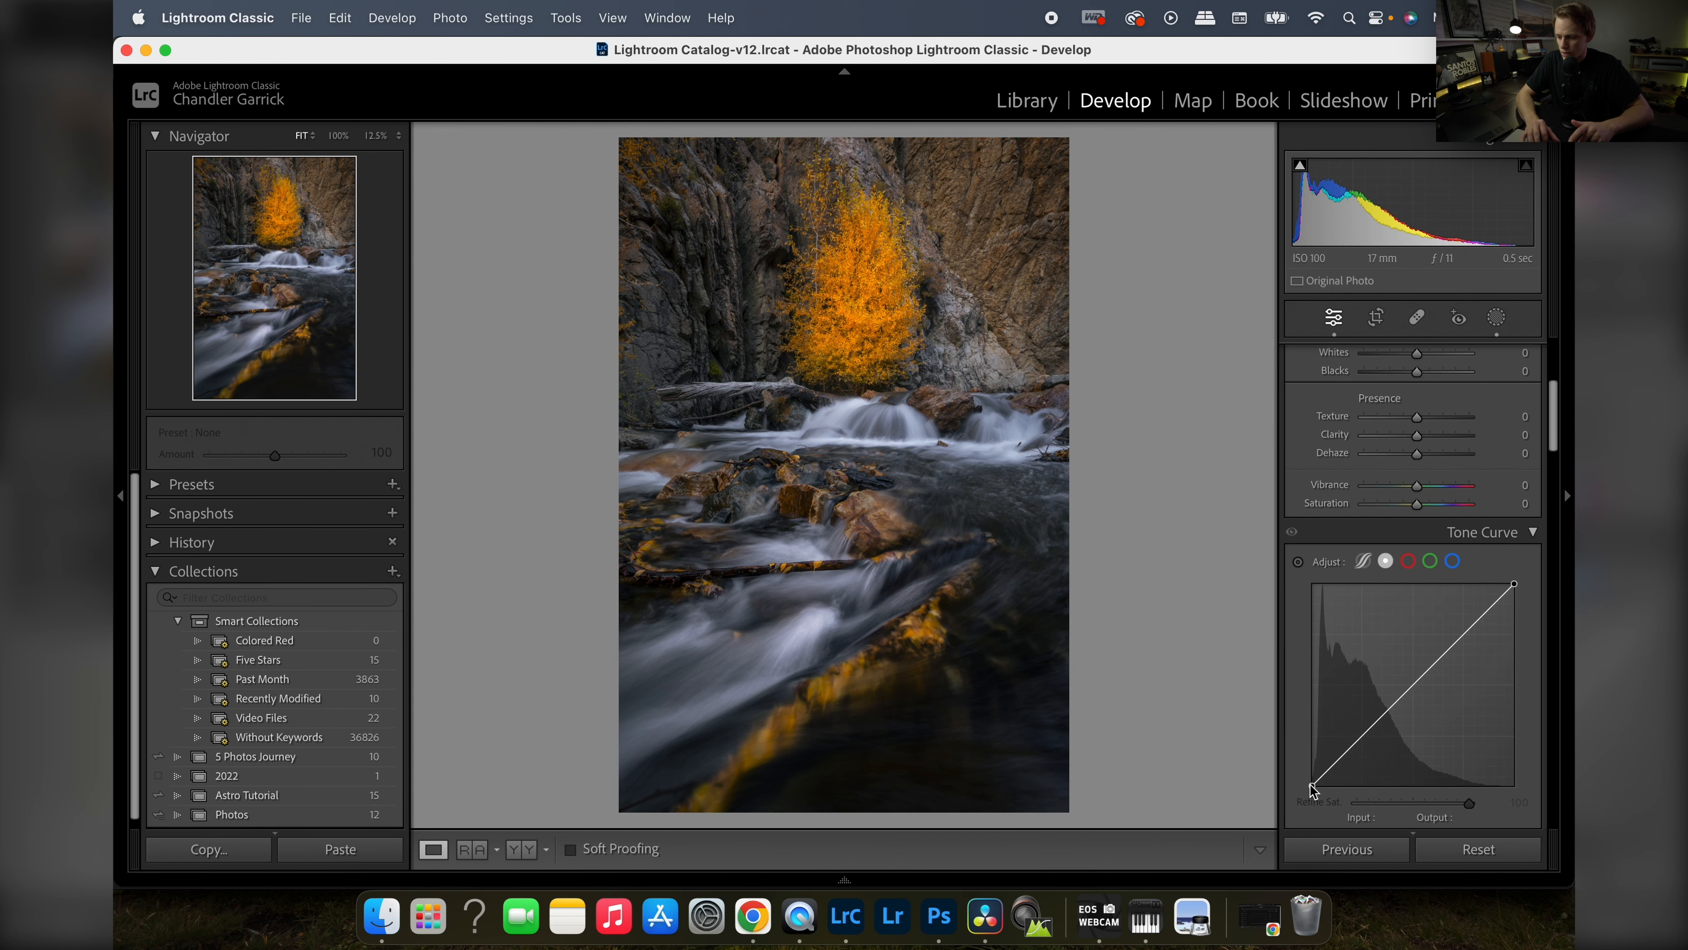
scroll(1314, 782, down, 3)
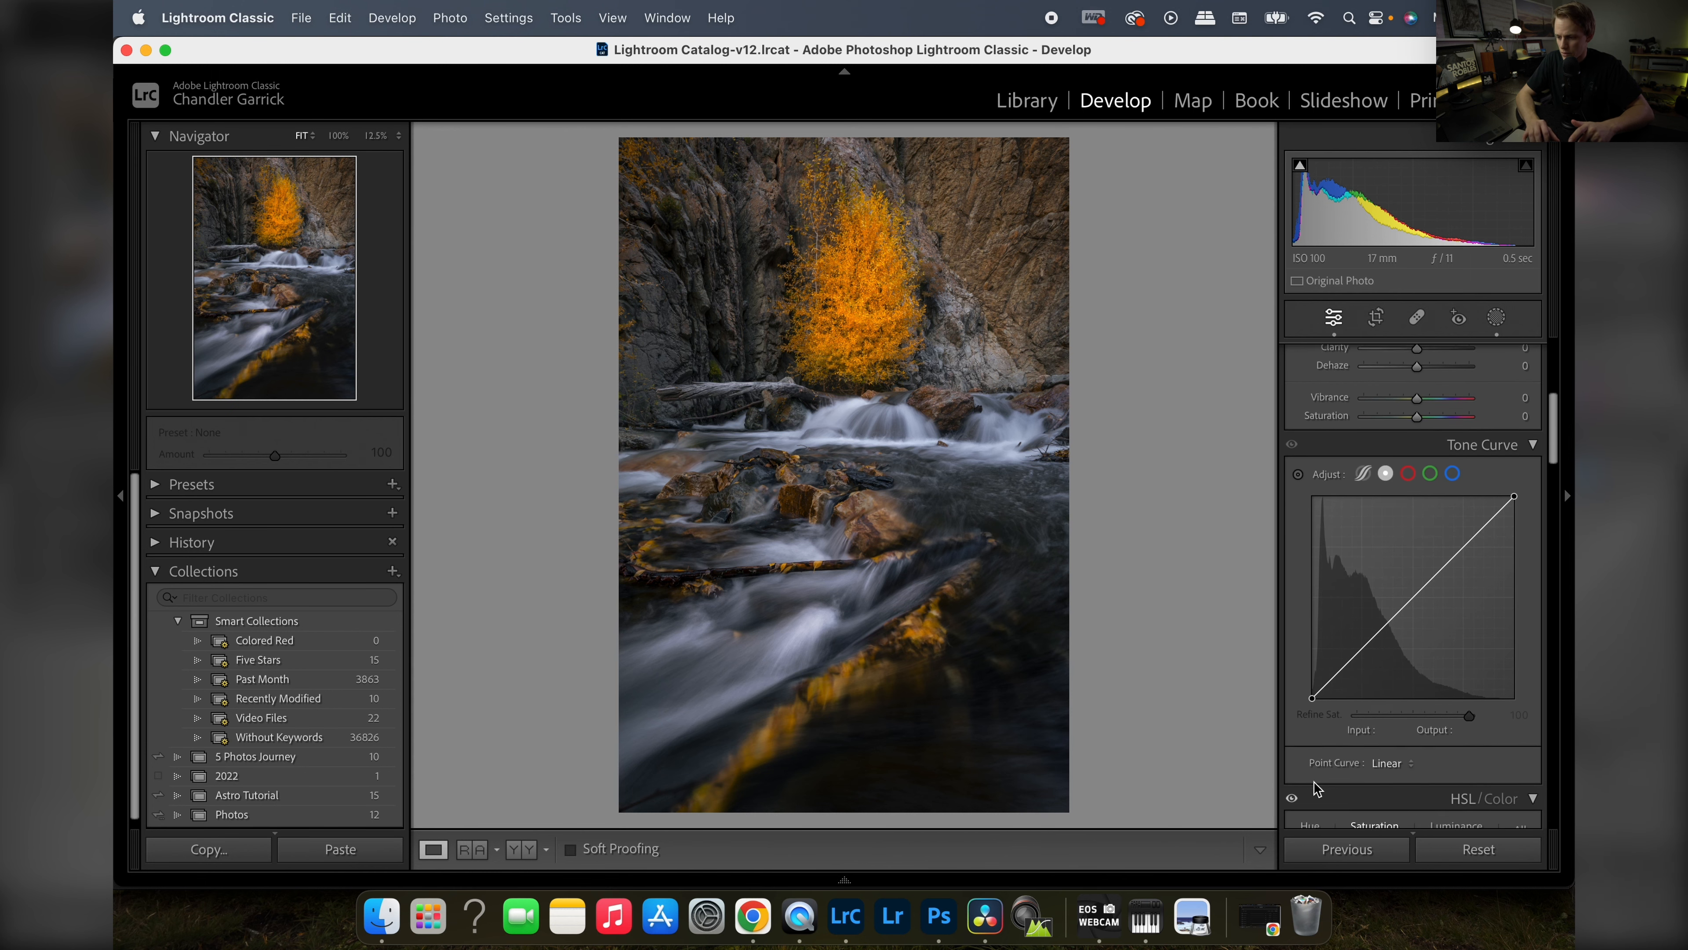
- Raise the tone curve's black point to output 5, anchor the shadows and highlights at 183/186, and compare with the Before version
click(1313, 694)
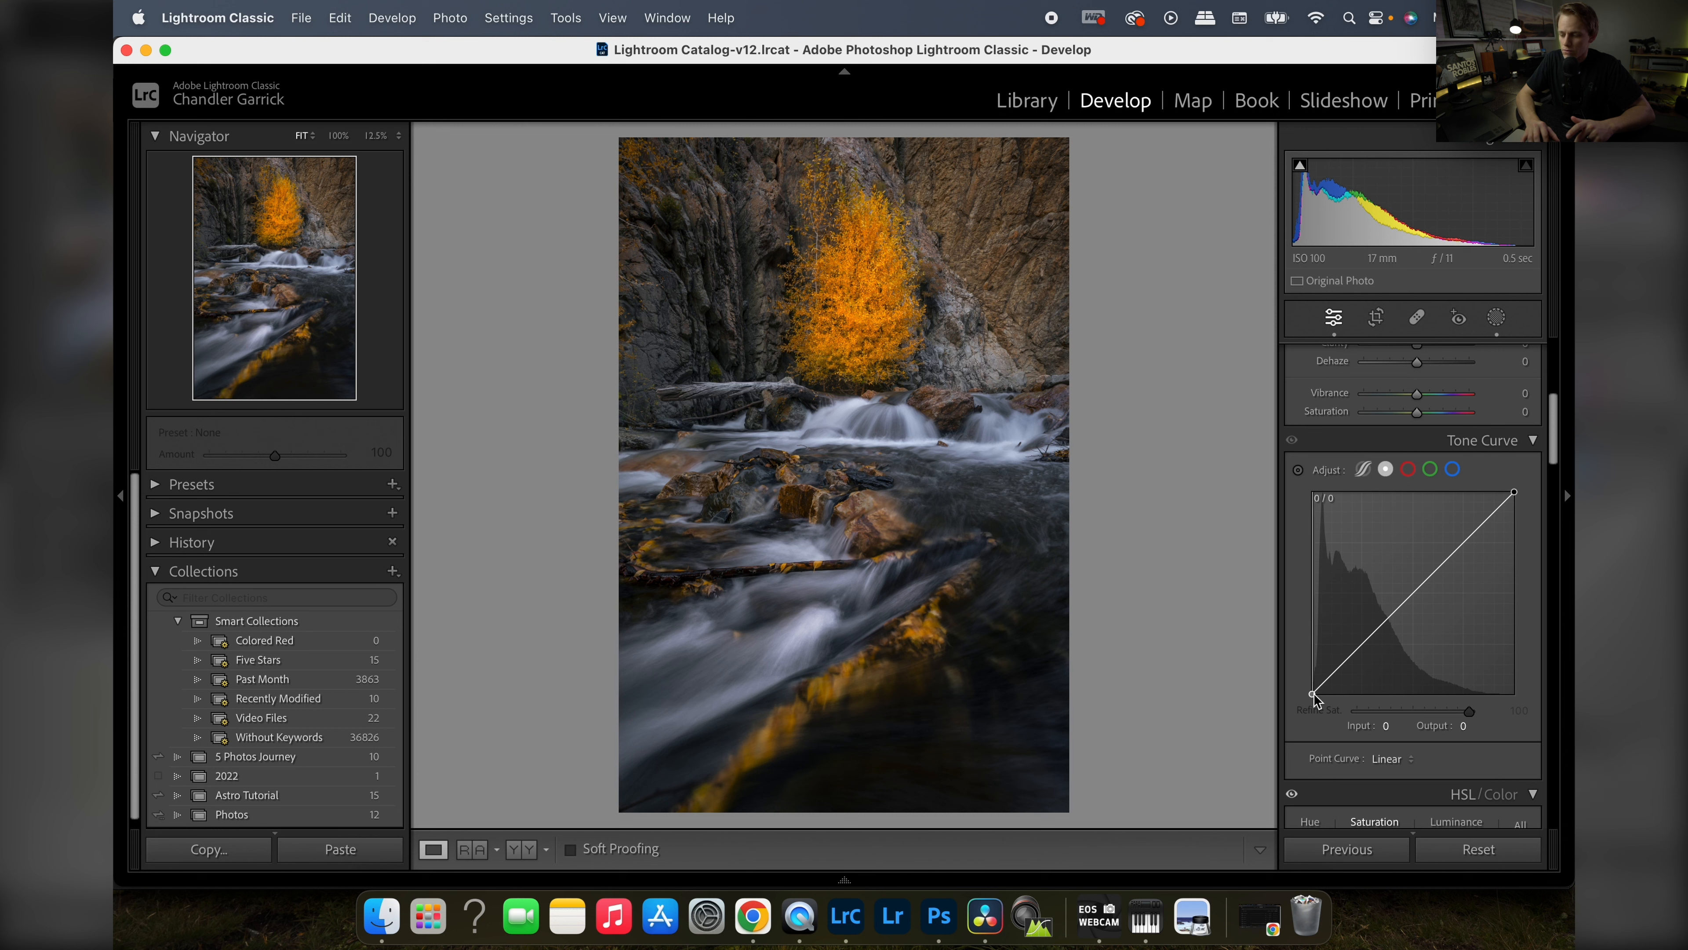
drag(1313, 695, 1312, 691)
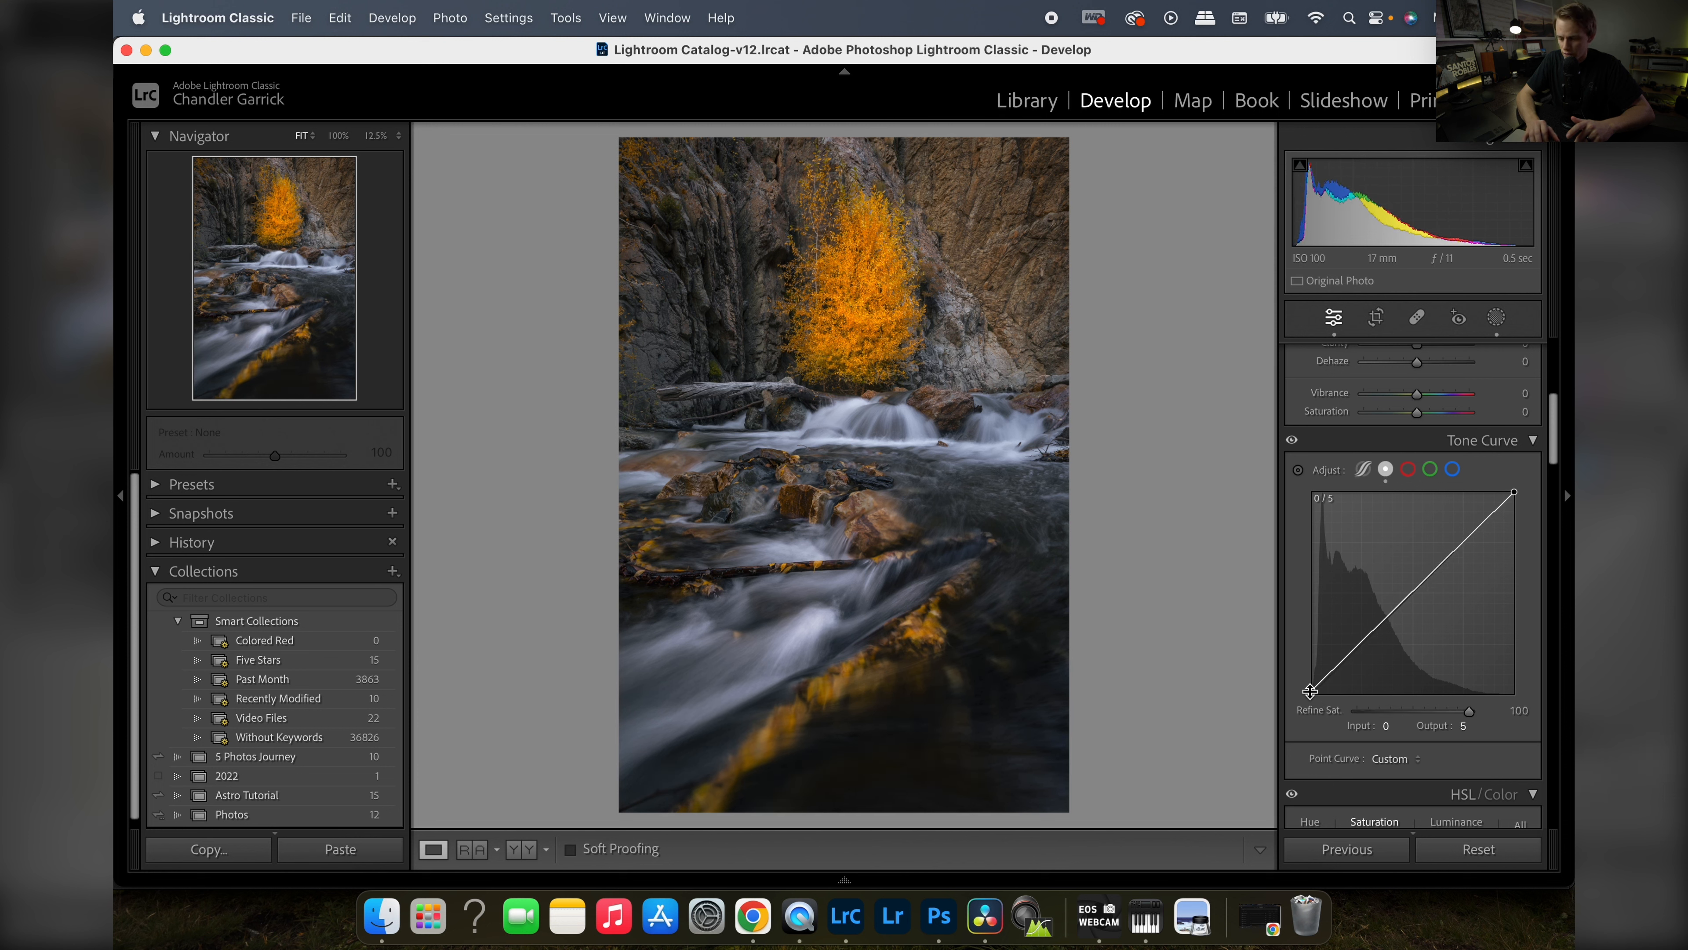
click(1361, 643)
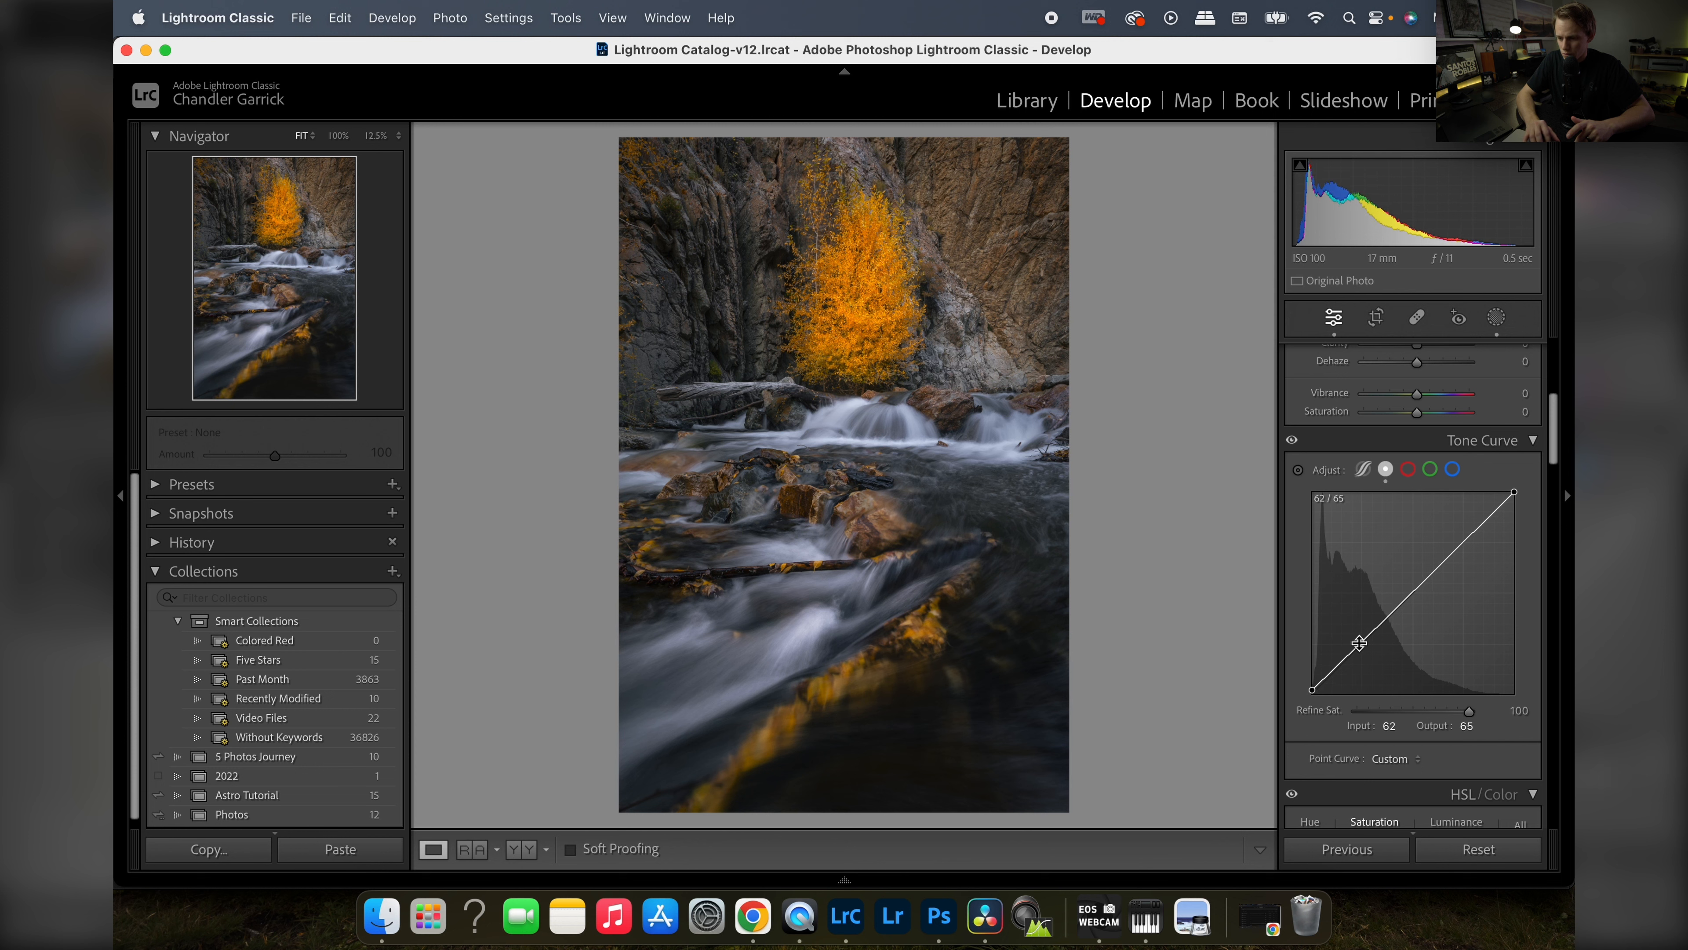
click(1461, 545)
drag(1361, 643, 1365, 645)
drag(1460, 547, 1457, 545)
key(backslash)
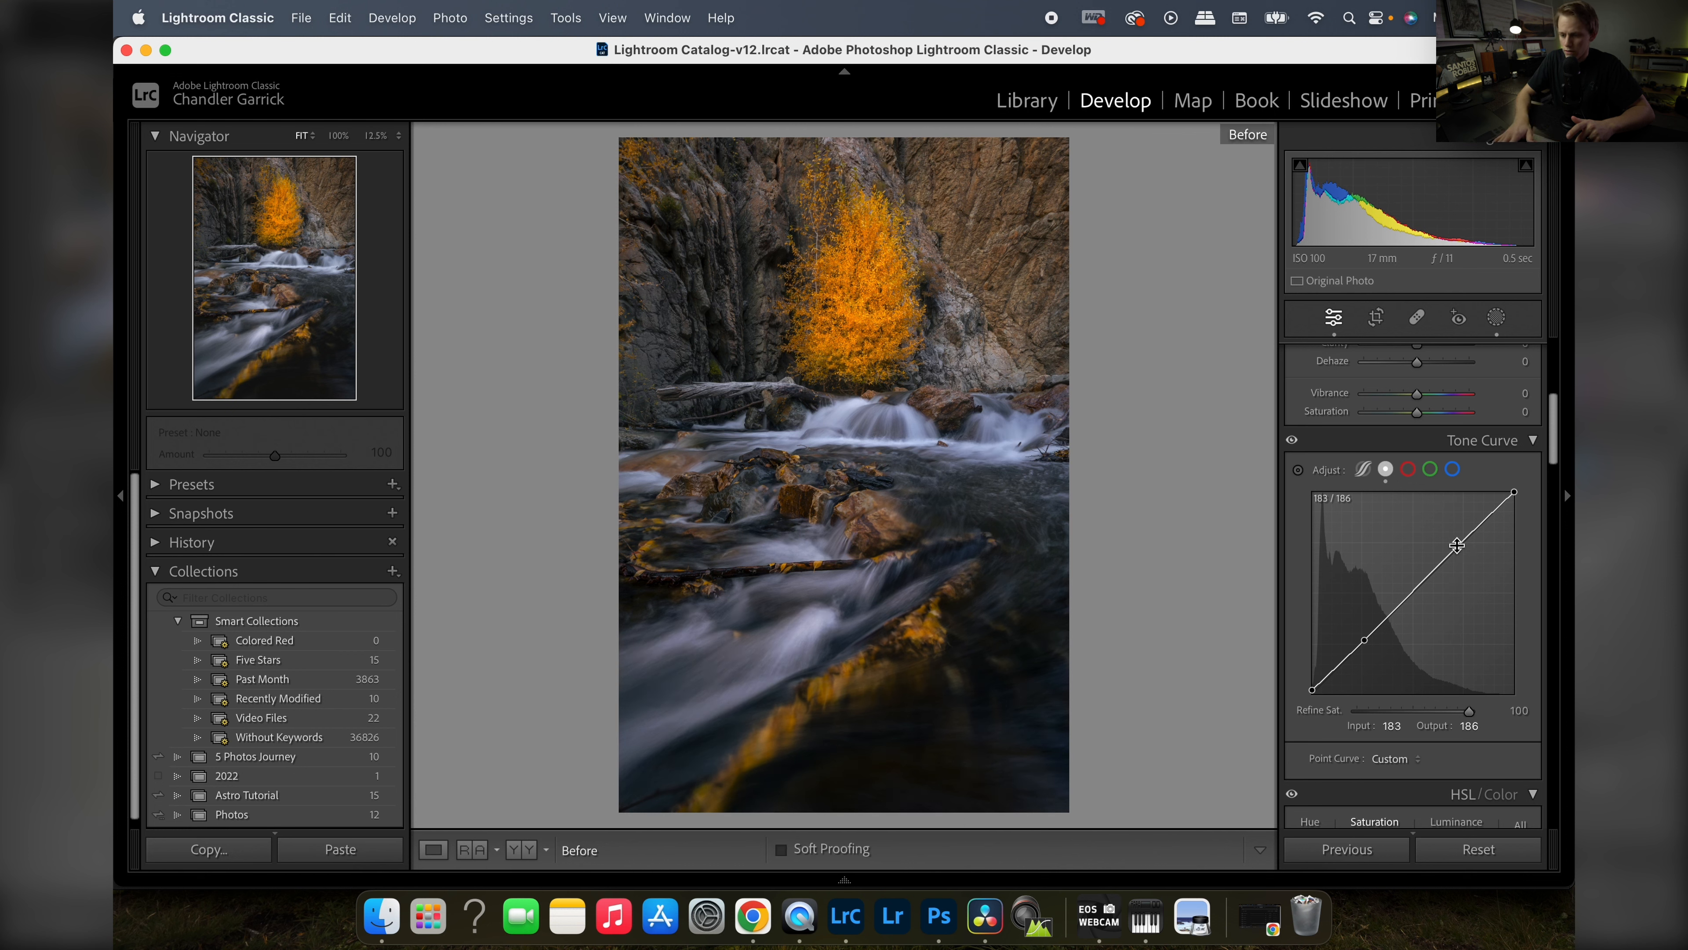
key(backslash)
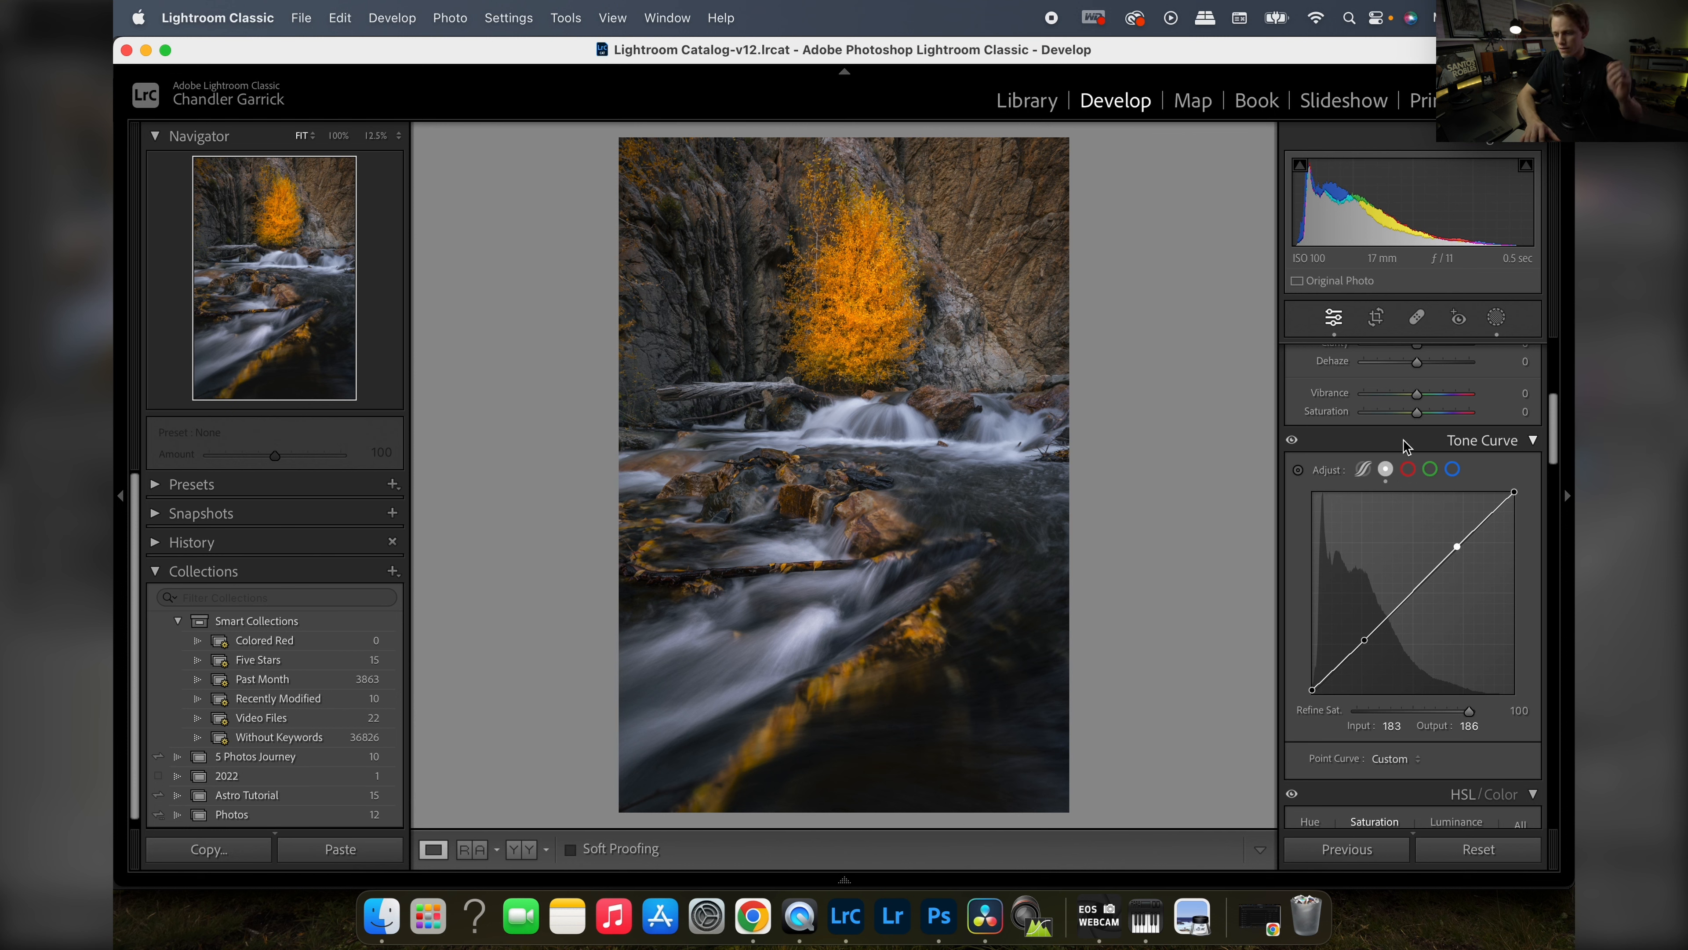
- Create a new brush mask at size 13 and paint it over the dark water in the photo's lower-right corner
scroll(1449, 532, up, 8)
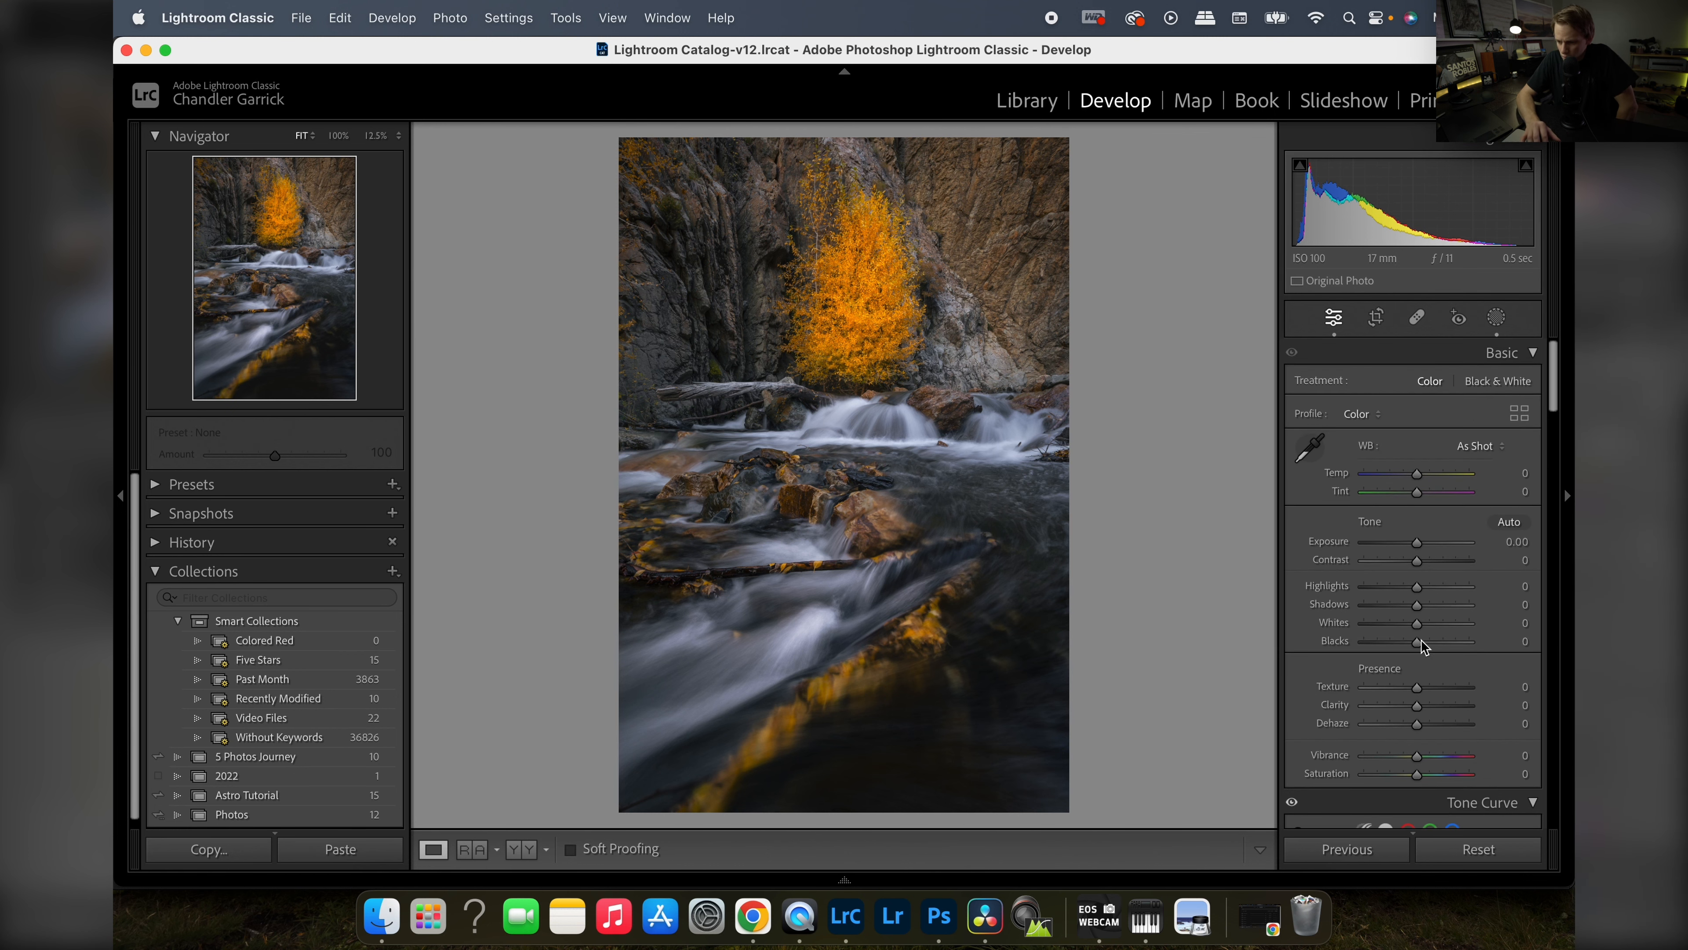
mouse_move(1418, 603)
mouse_down()
mouse_move(1441, 607)
mouse_move(1417, 609)
mouse_up()
click(1497, 318)
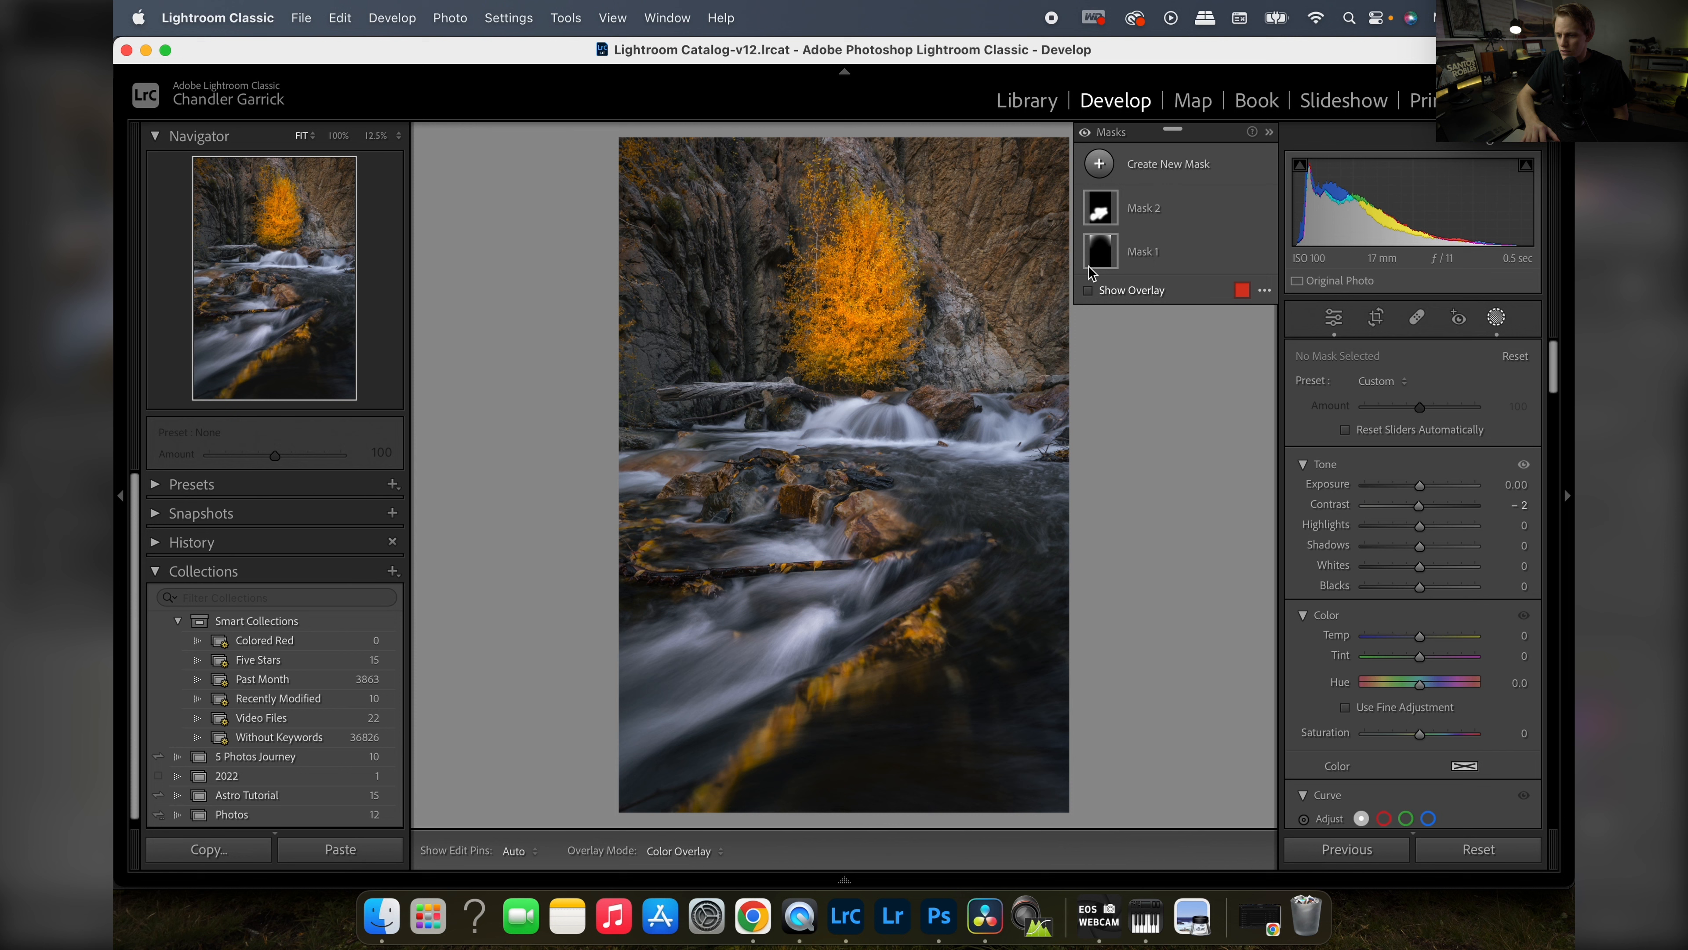
click(1106, 164)
click(1193, 346)
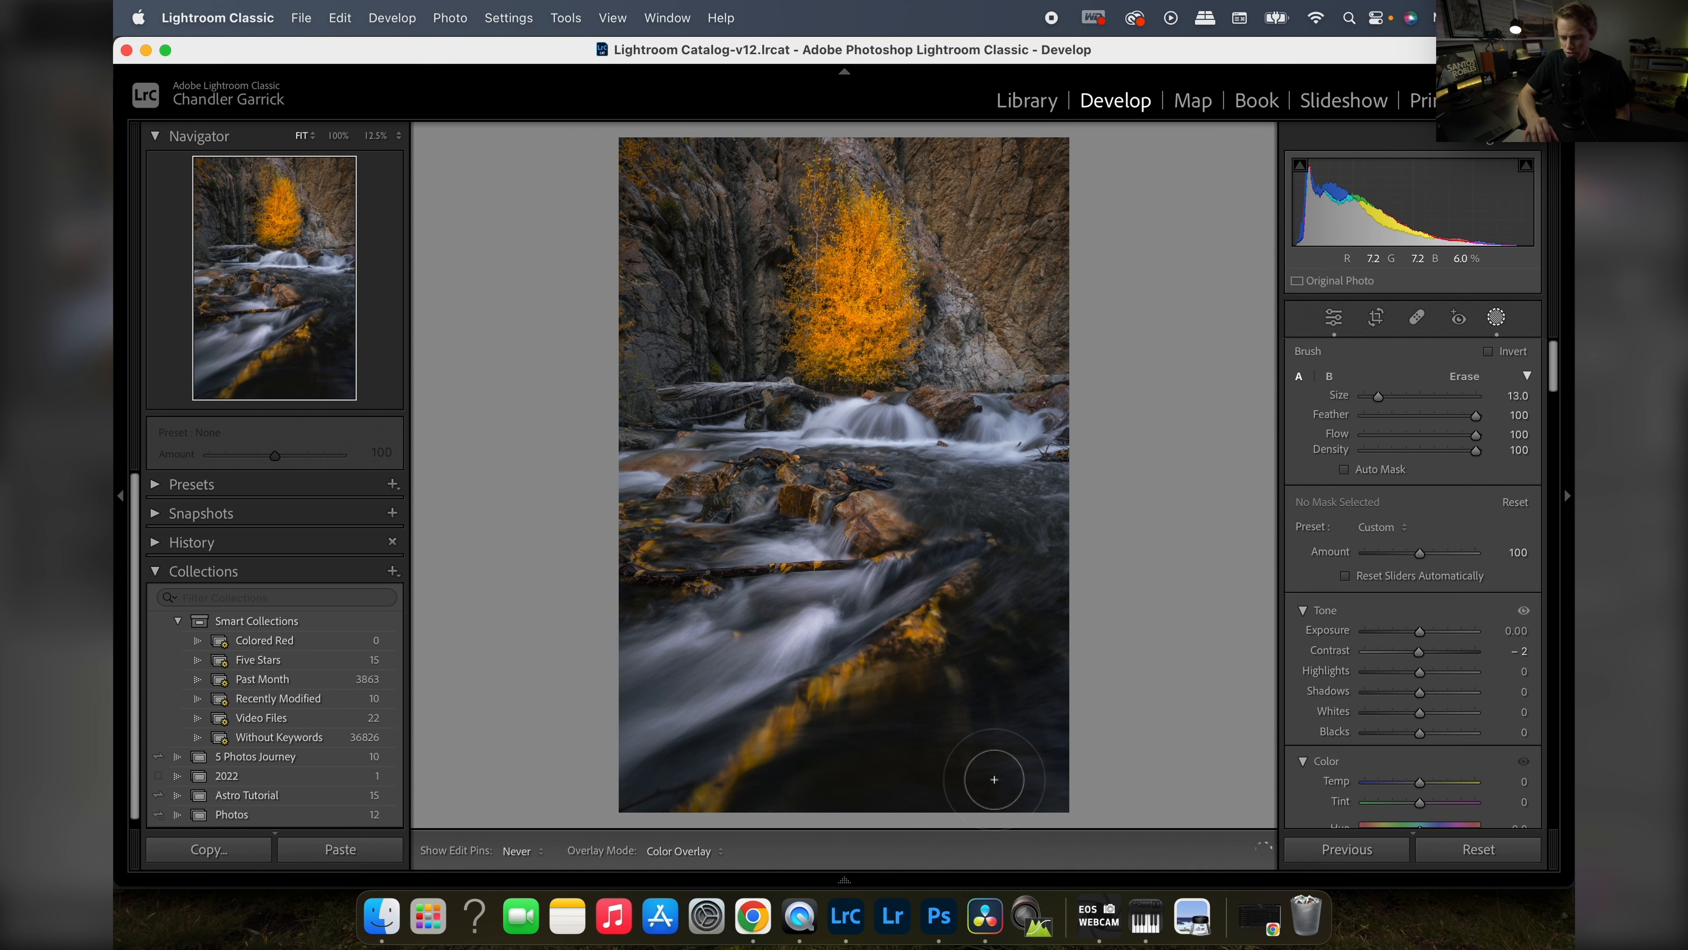
mouse_move(995, 779)
mouse_down()
mouse_move(918, 744)
mouse_move(1051, 693)
mouse_move(1098, 768)
mouse_up()
- Set Mask 3's Shadows to 34 to lift the dark water in the corner
scroll(1528, 650, down, 1)
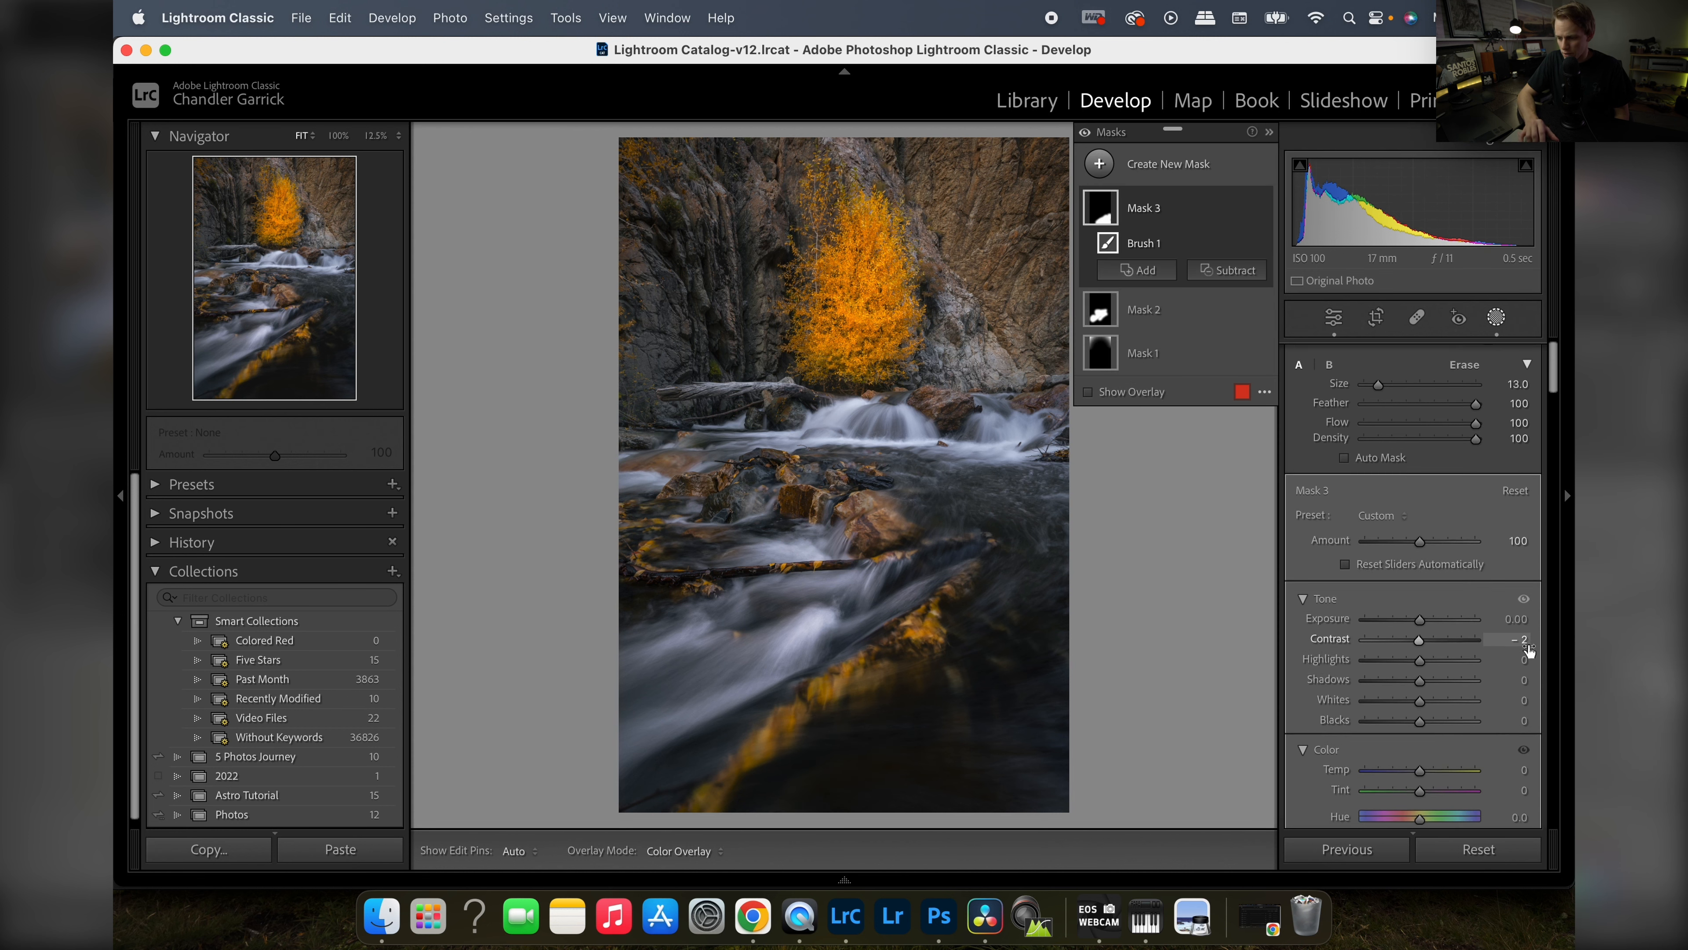
scroll(1529, 650, down, 1)
drag(1419, 651, 1441, 649)
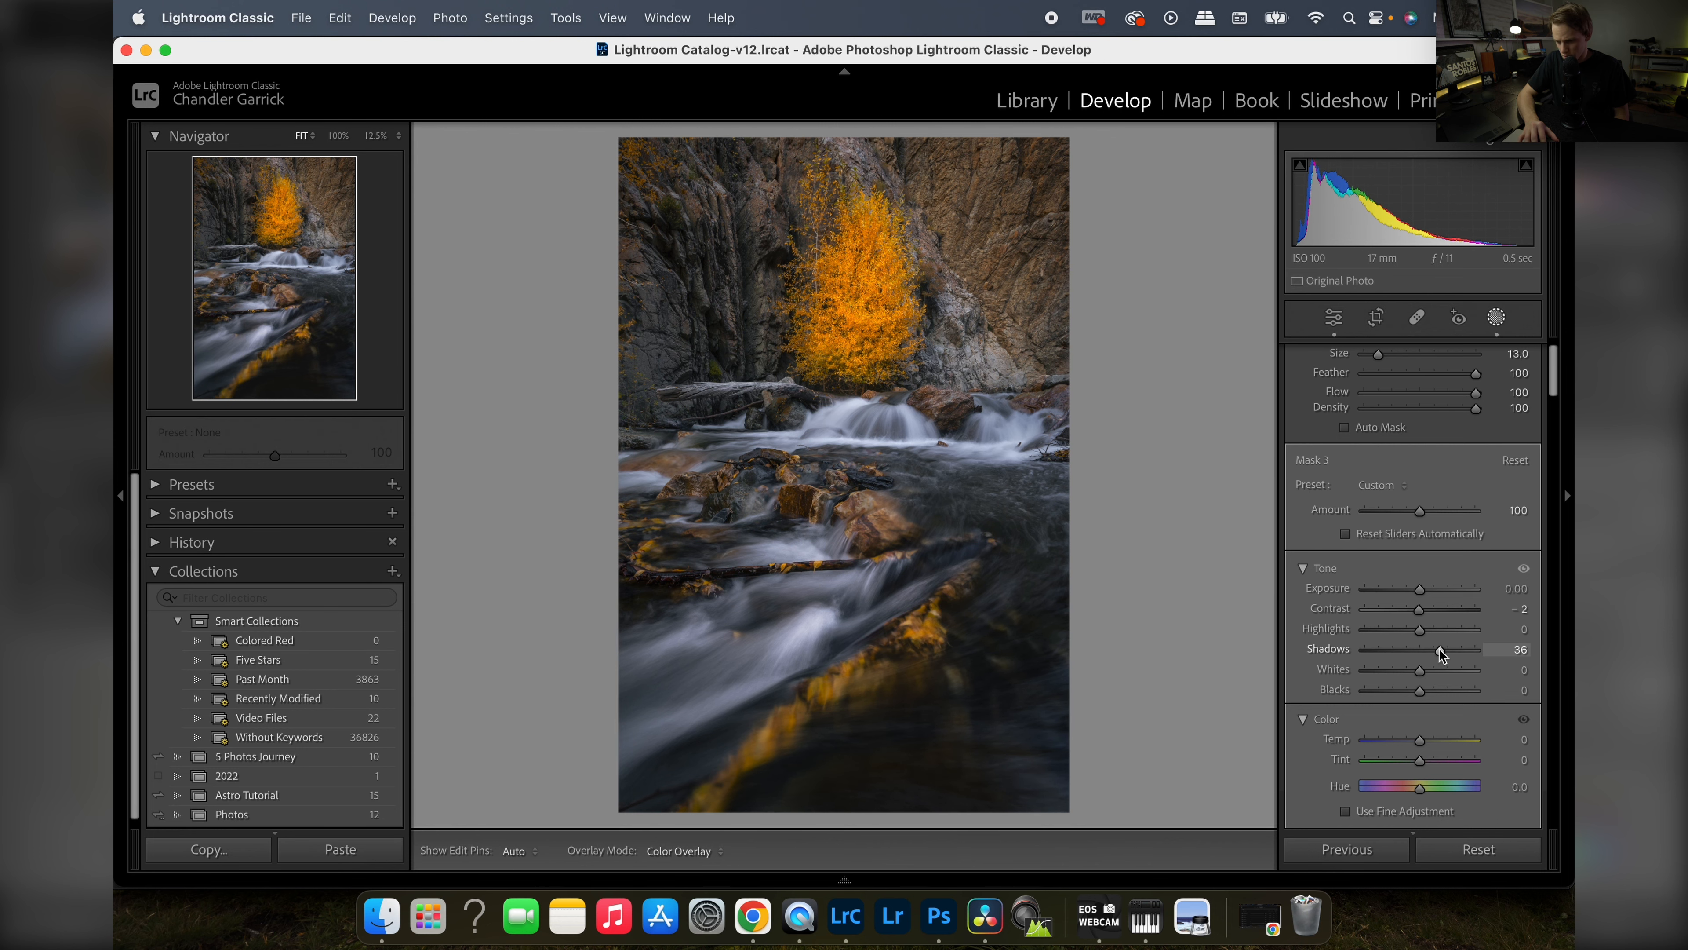
drag(1435, 649, 1438, 649)
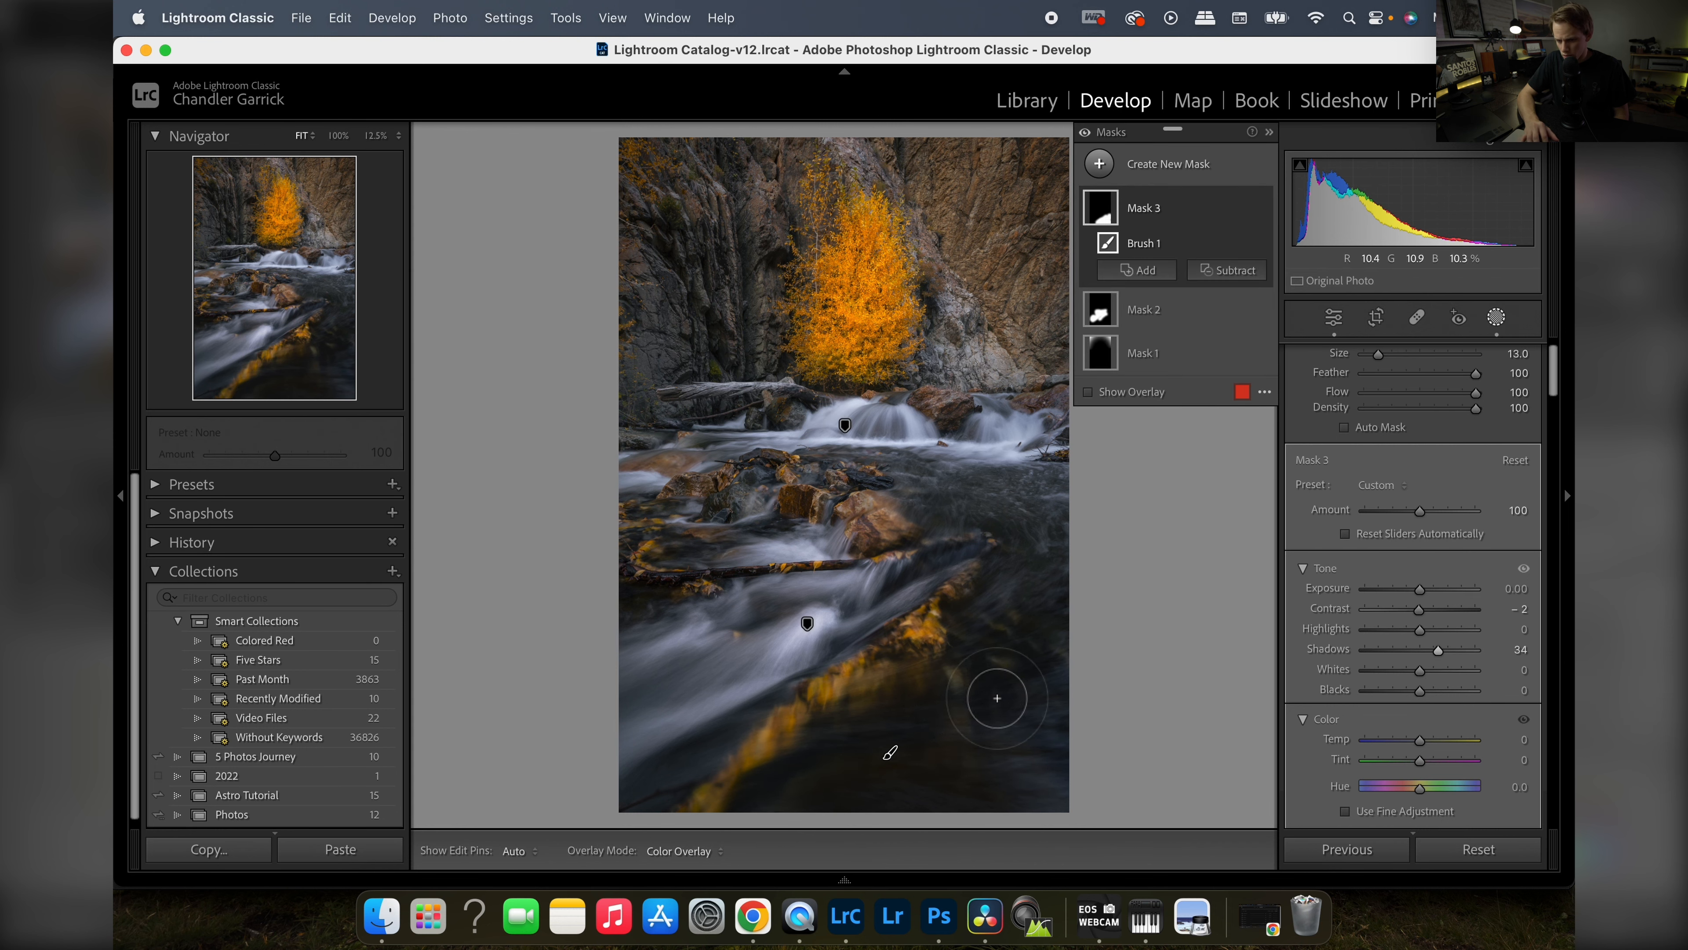
- Inspect the waterfall and lower stream up close, leave masking and show the whole photo
key(super+=)
scroll(967, 711, up, 5)
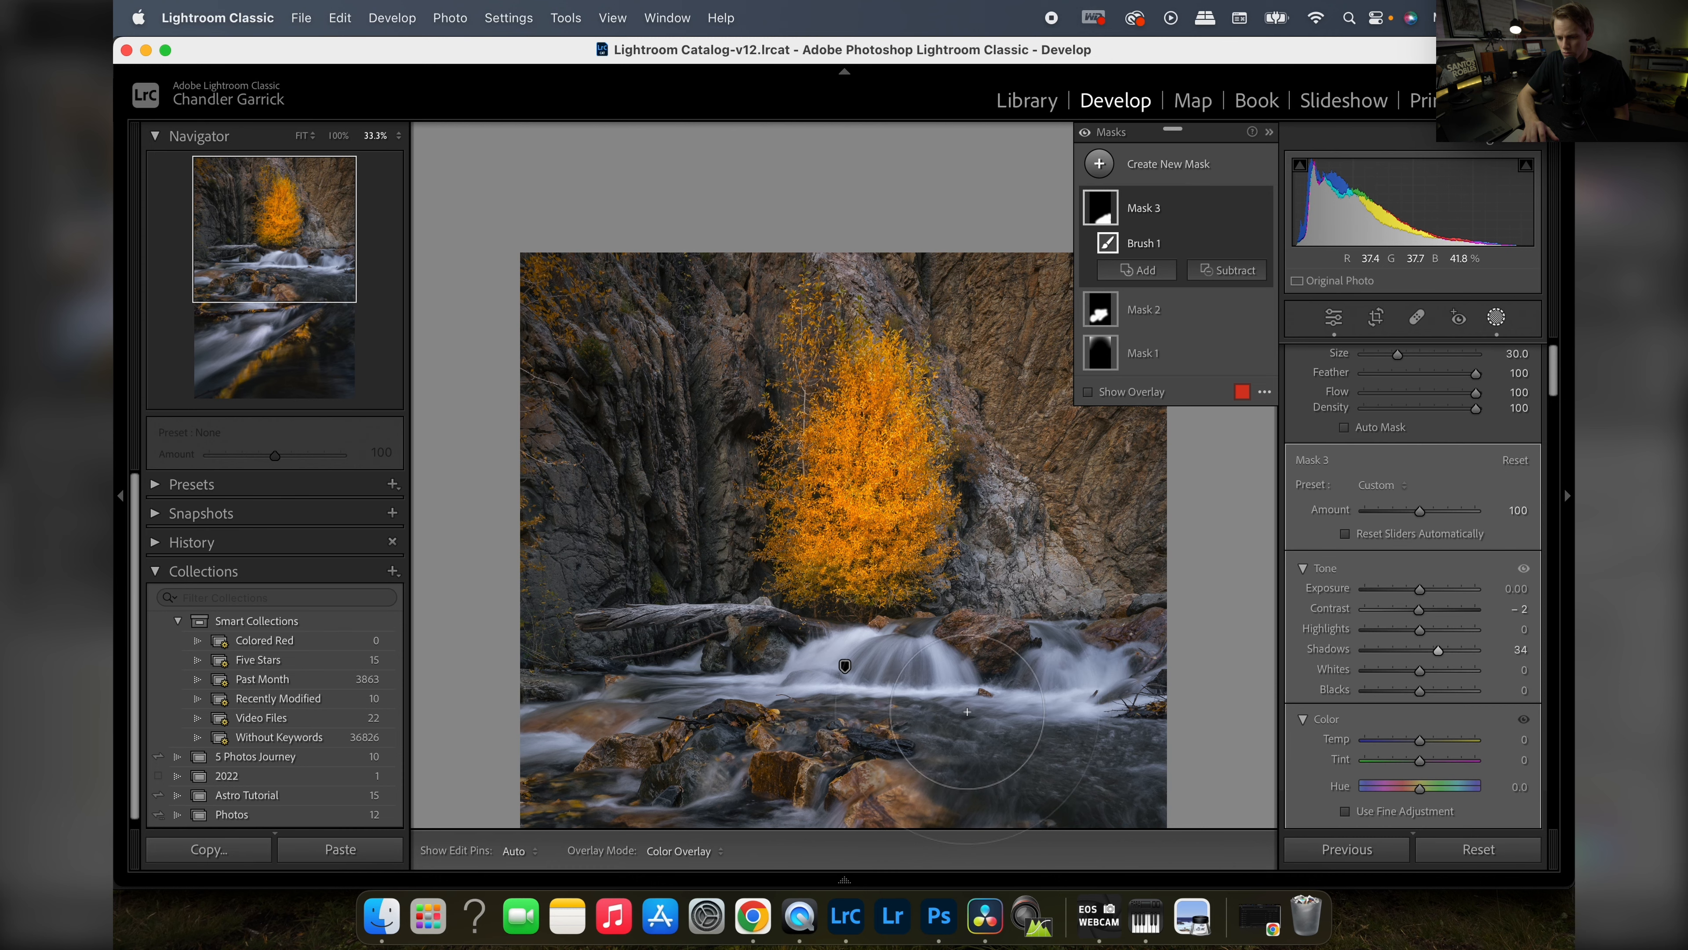
drag(968, 712, 952, 436)
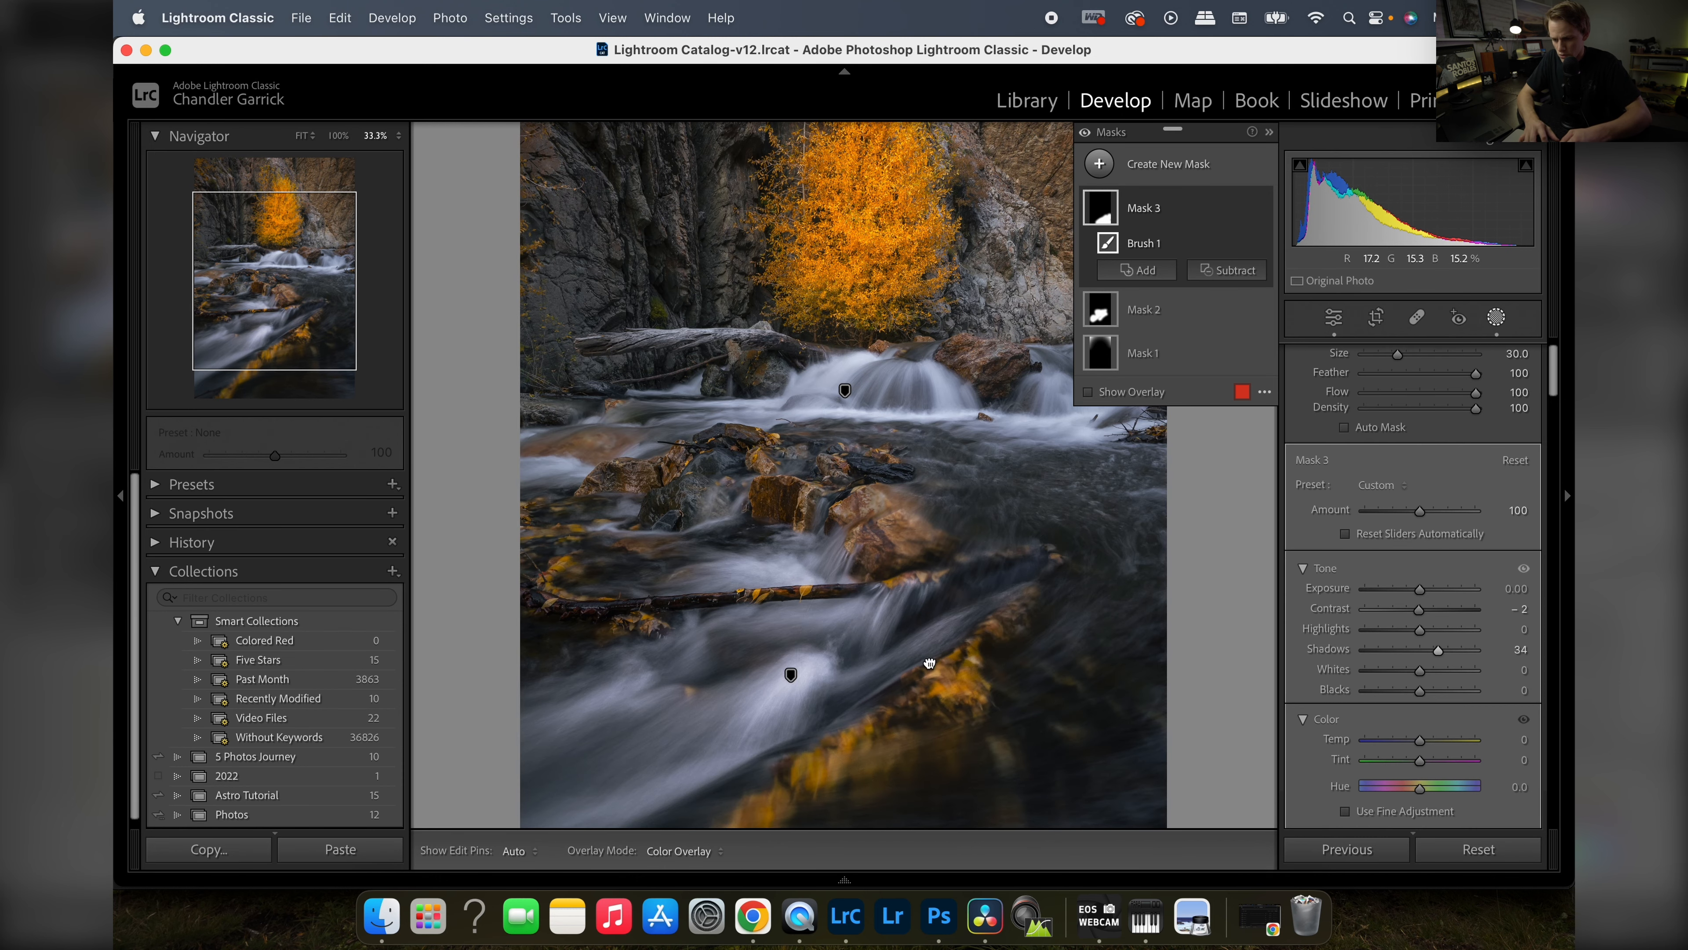
mouse_move(931, 662)
mouse_down()
mouse_move(929, 364)
mouse_move(929, 458)
mouse_up()
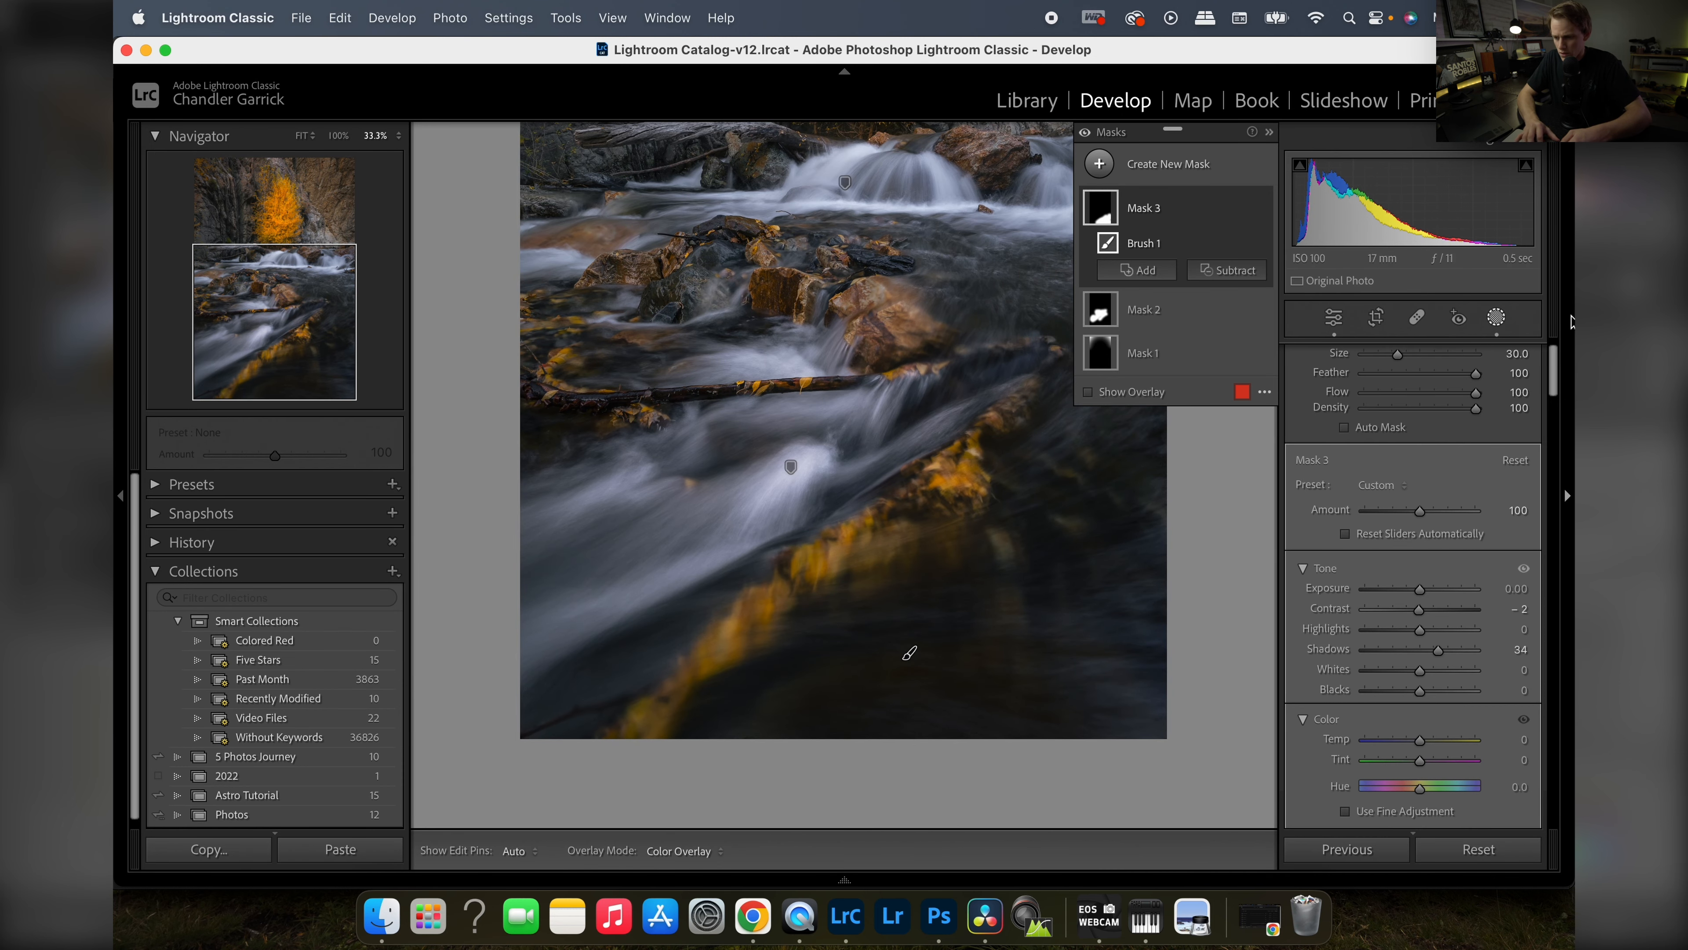
click(1497, 317)
click(753, 558)
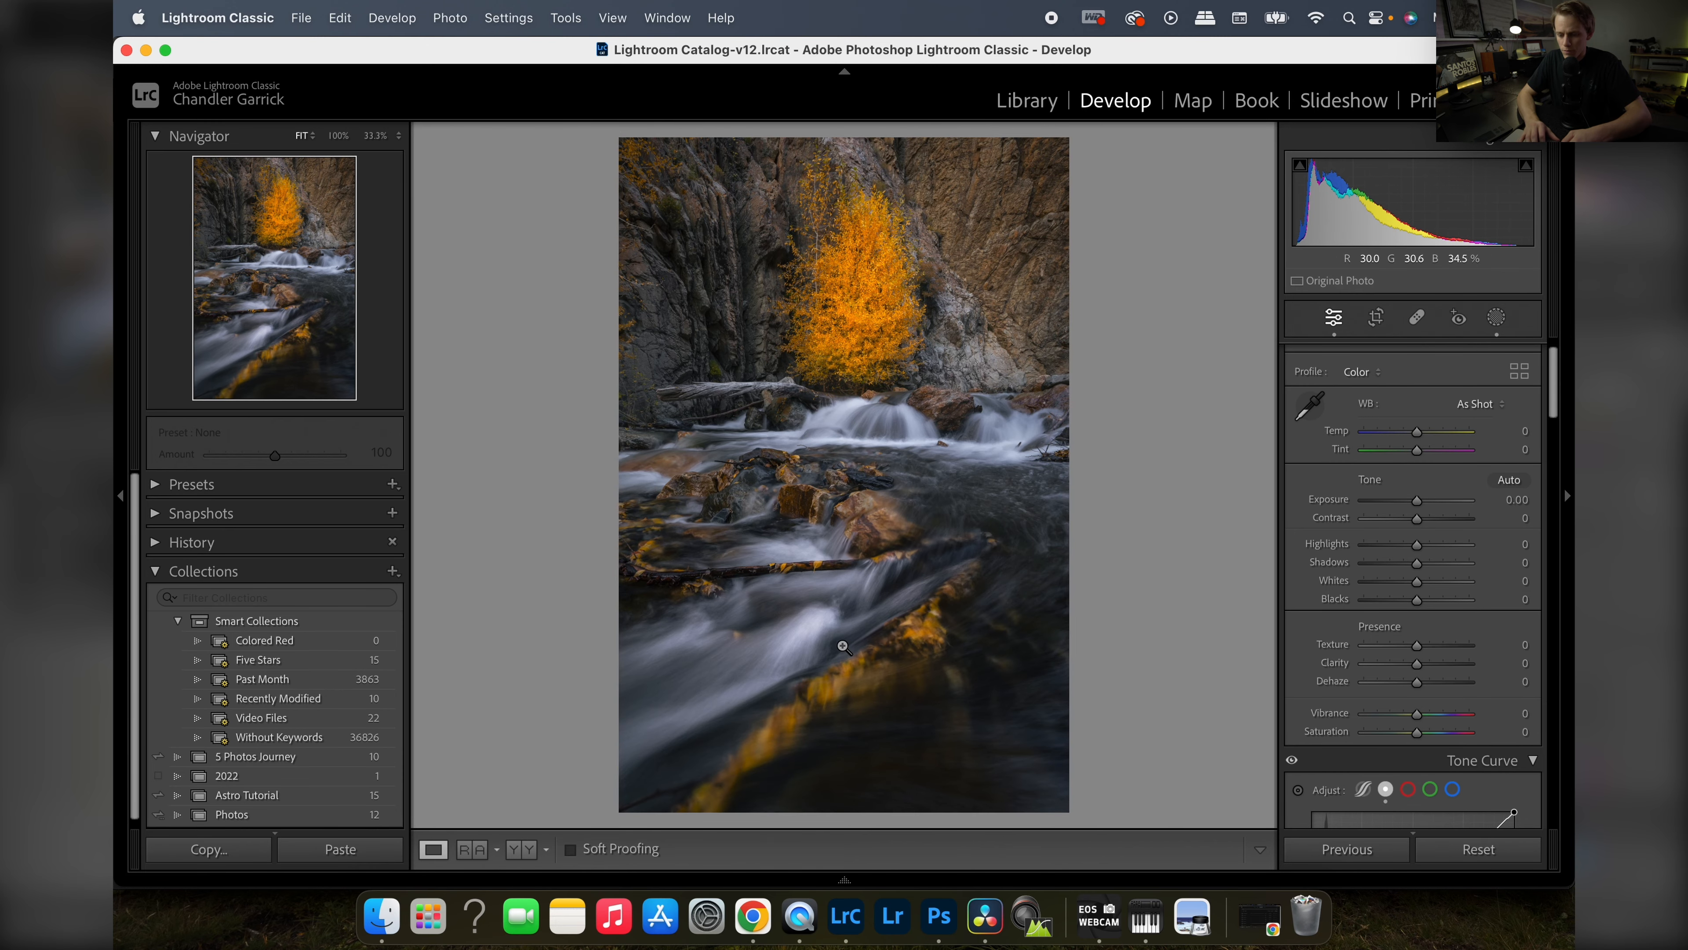
- Hide the navigation and collections area, preview the photo with Soft Proofing at reduced and full-fit size, and turn proofing off
click(118, 495)
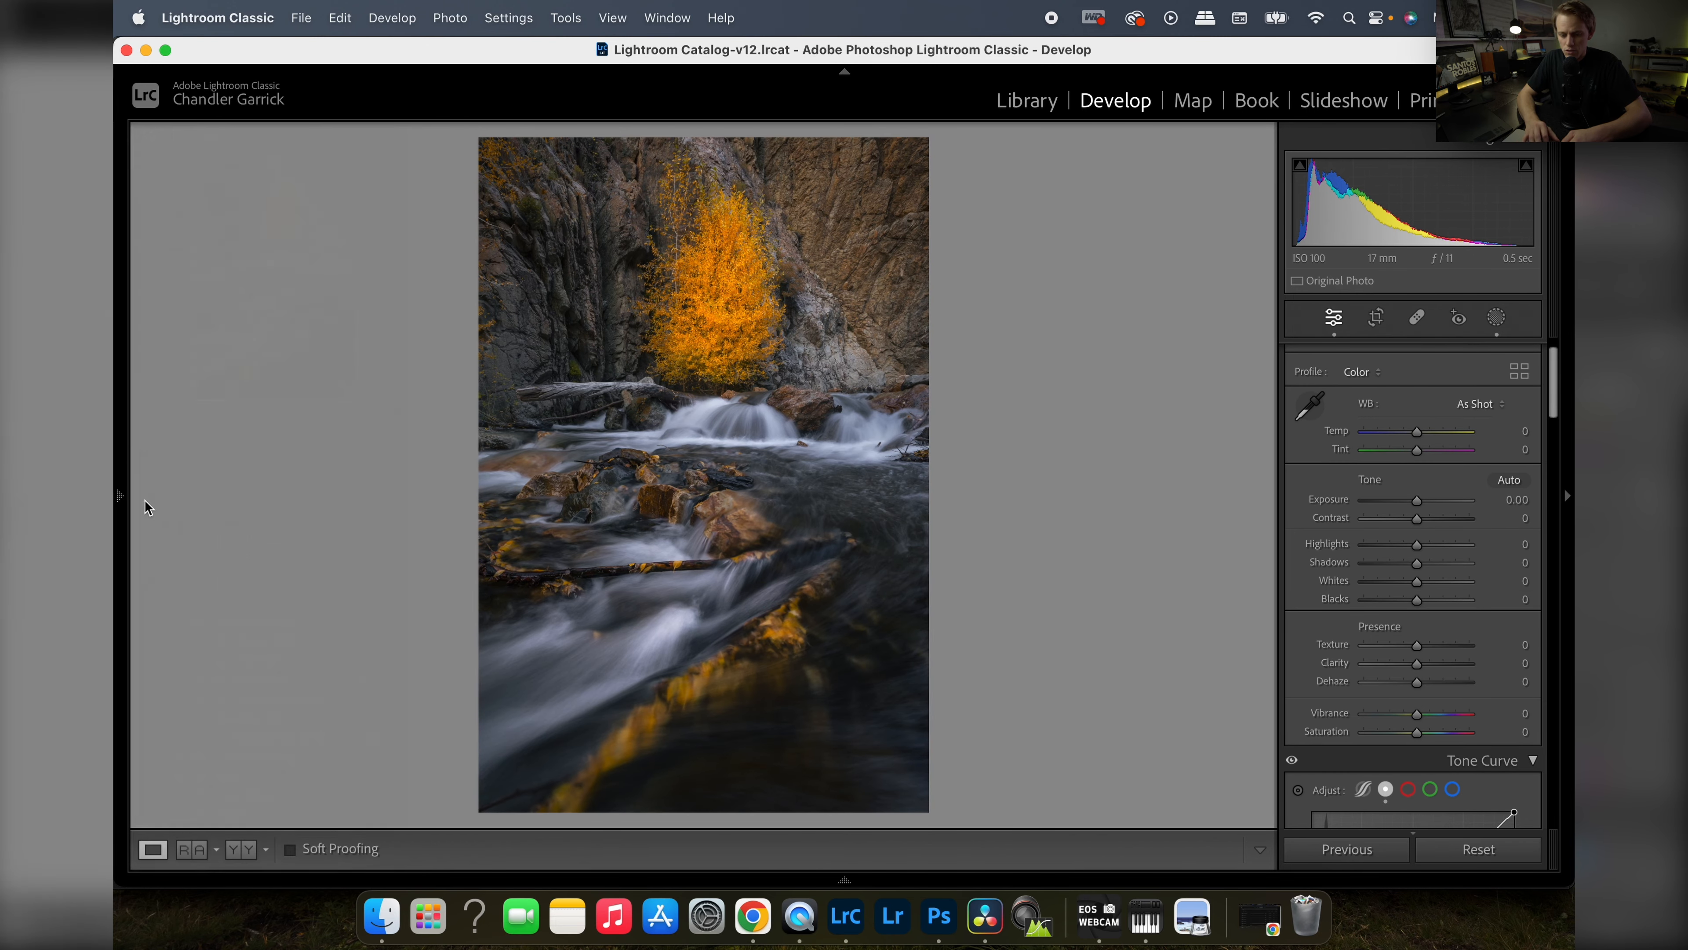
click(290, 850)
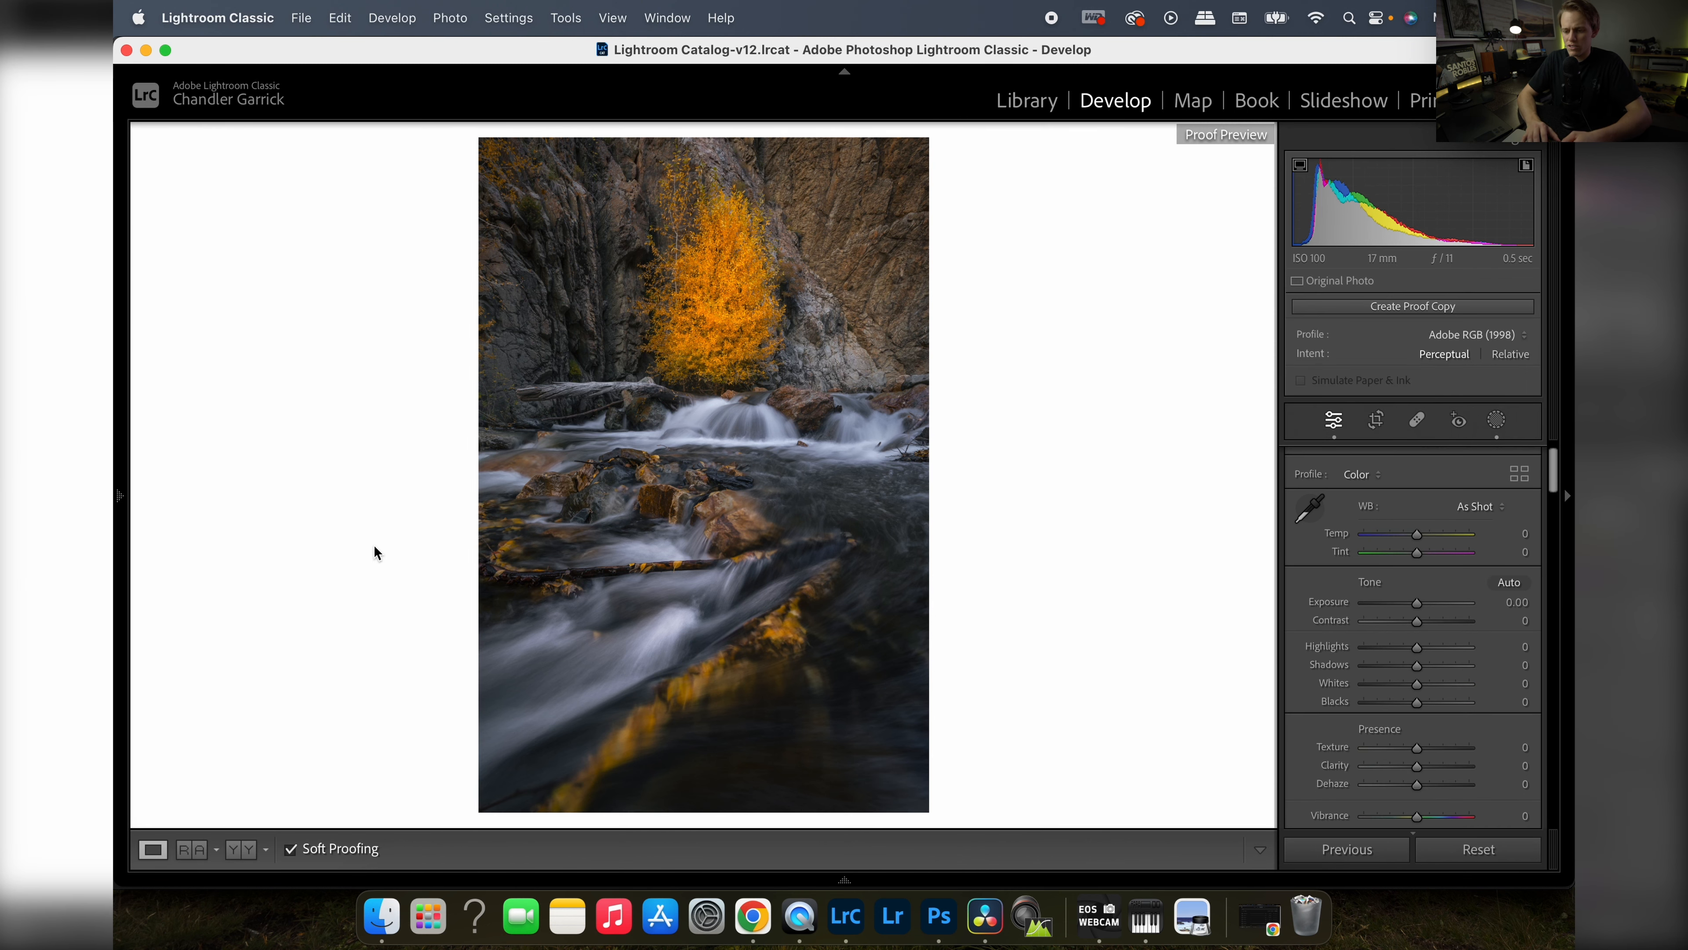
click(845, 432)
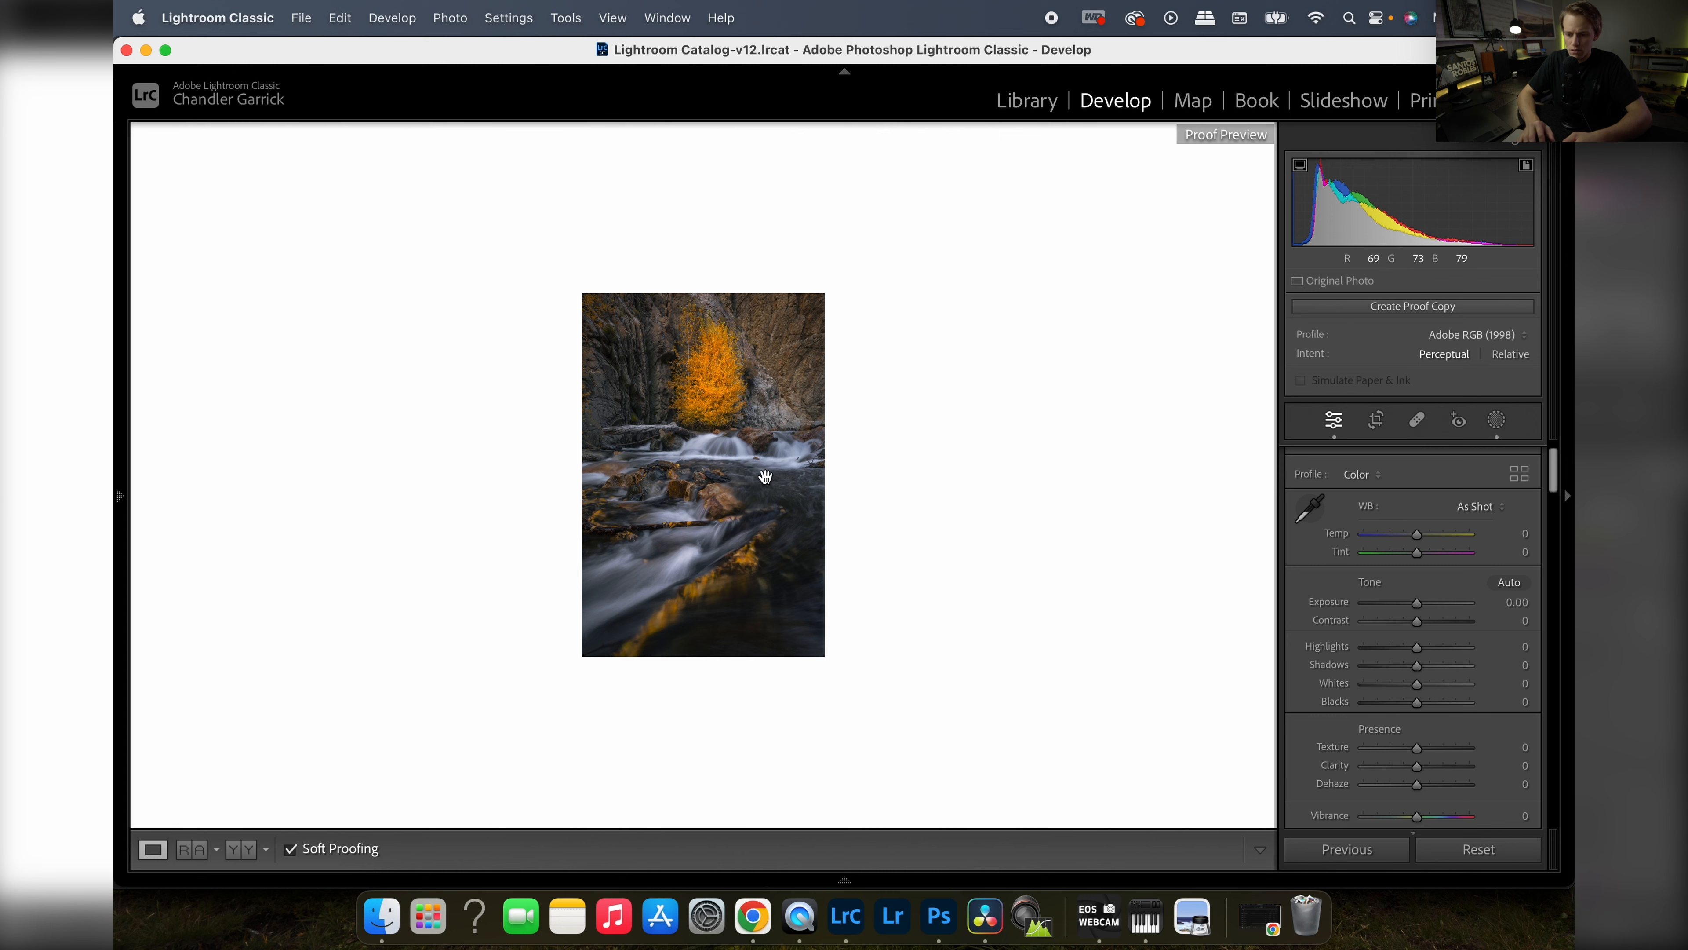
click(734, 490)
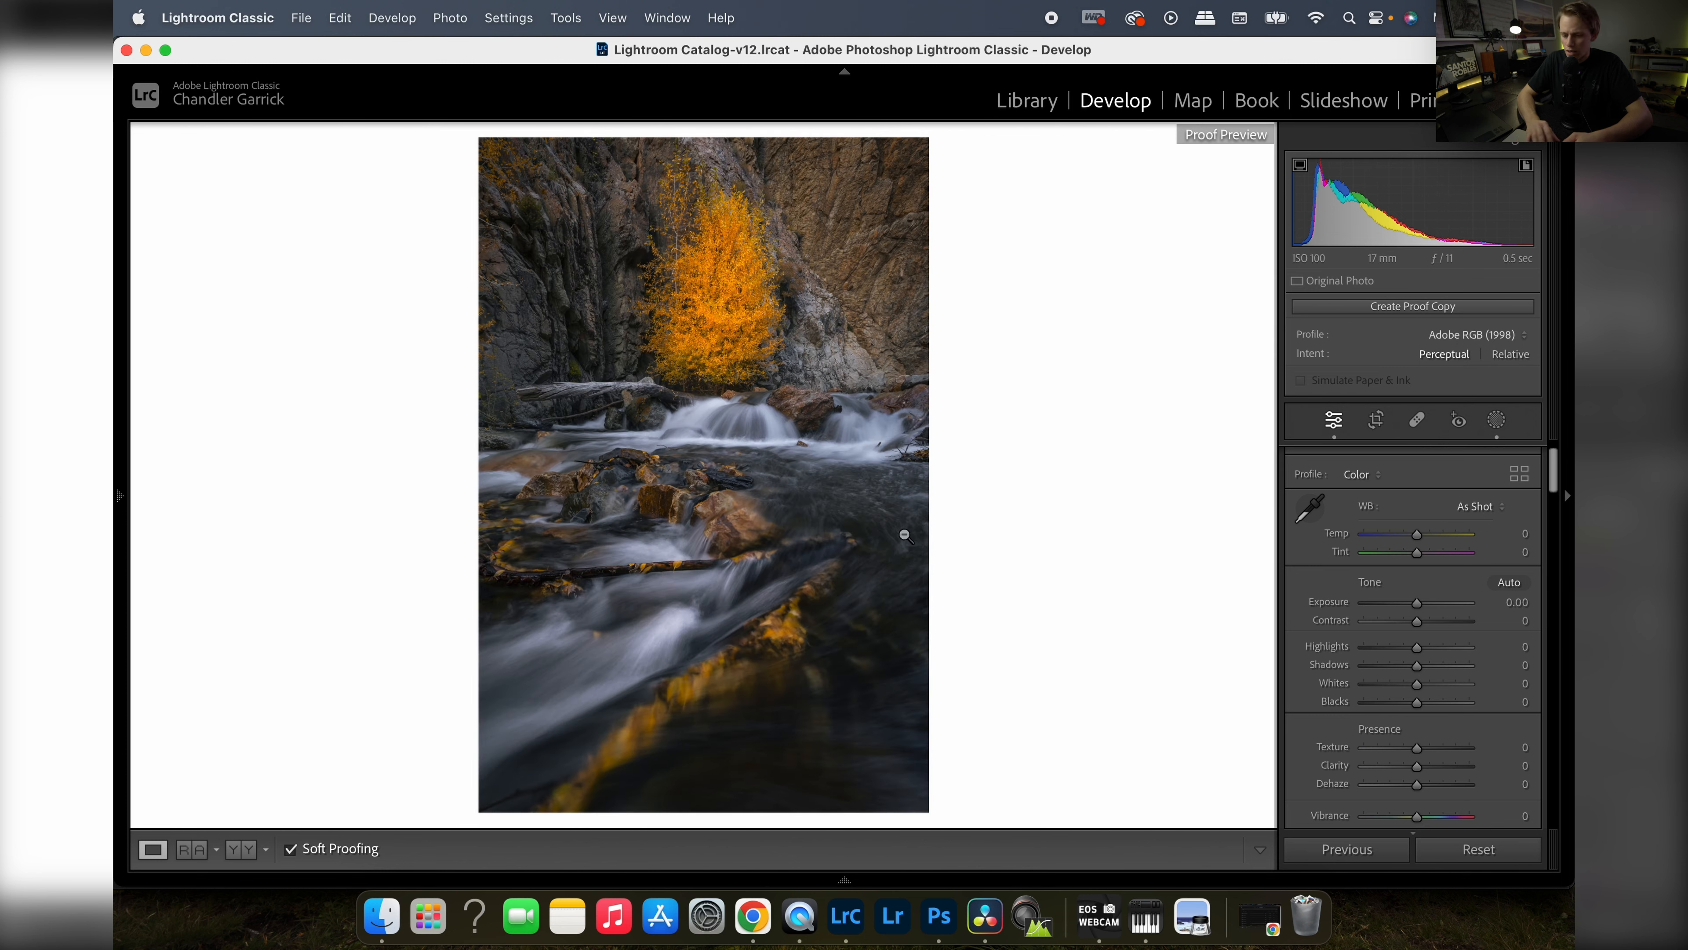
click(291, 849)
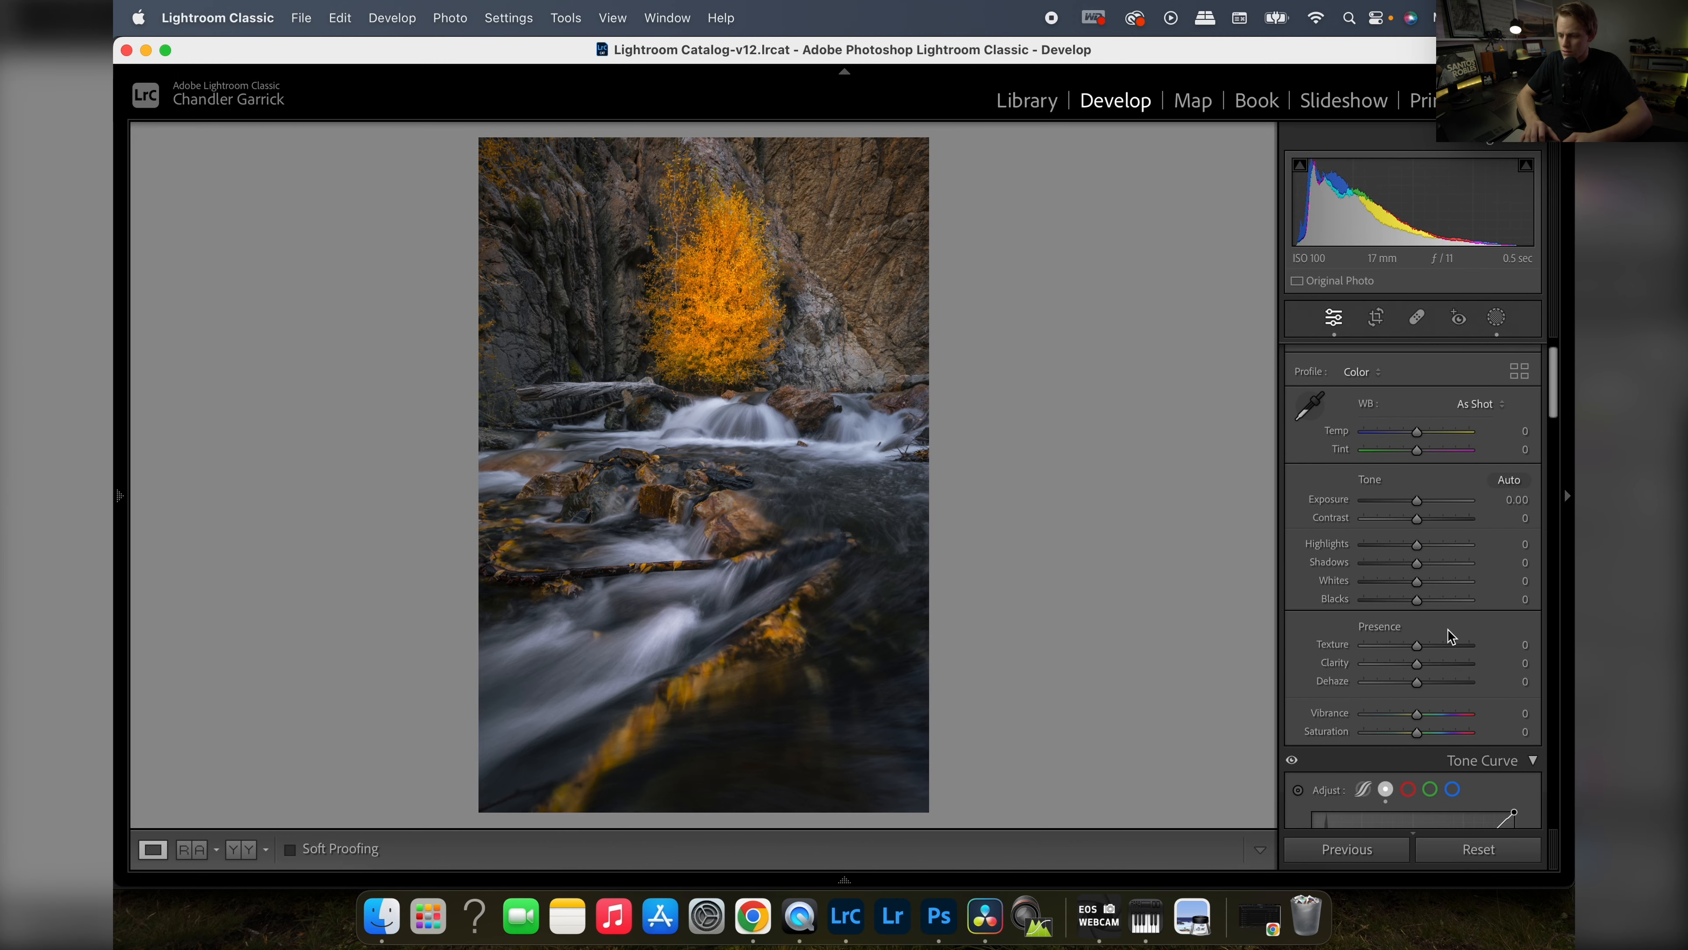
- Fine-tune the photo's overall Whites and Contrast slightly and compare it with the Before version
drag(1417, 582, 1423, 585)
drag(1417, 518, 1423, 518)
scroll(1434, 615, down, 15)
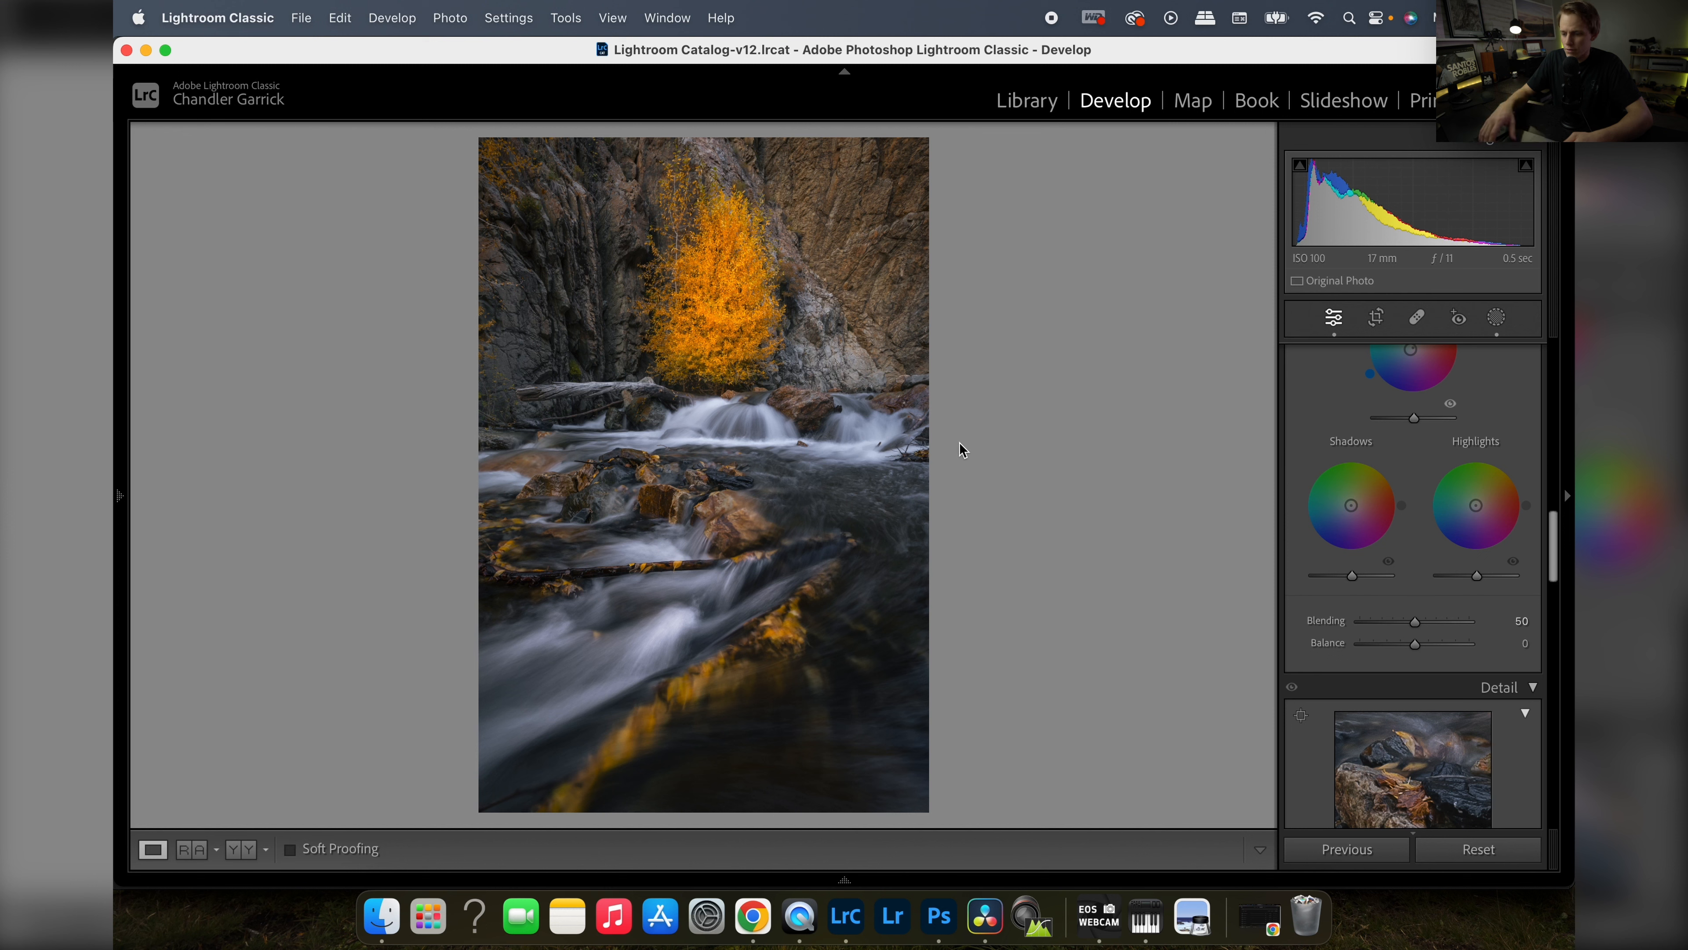
key(backslash)
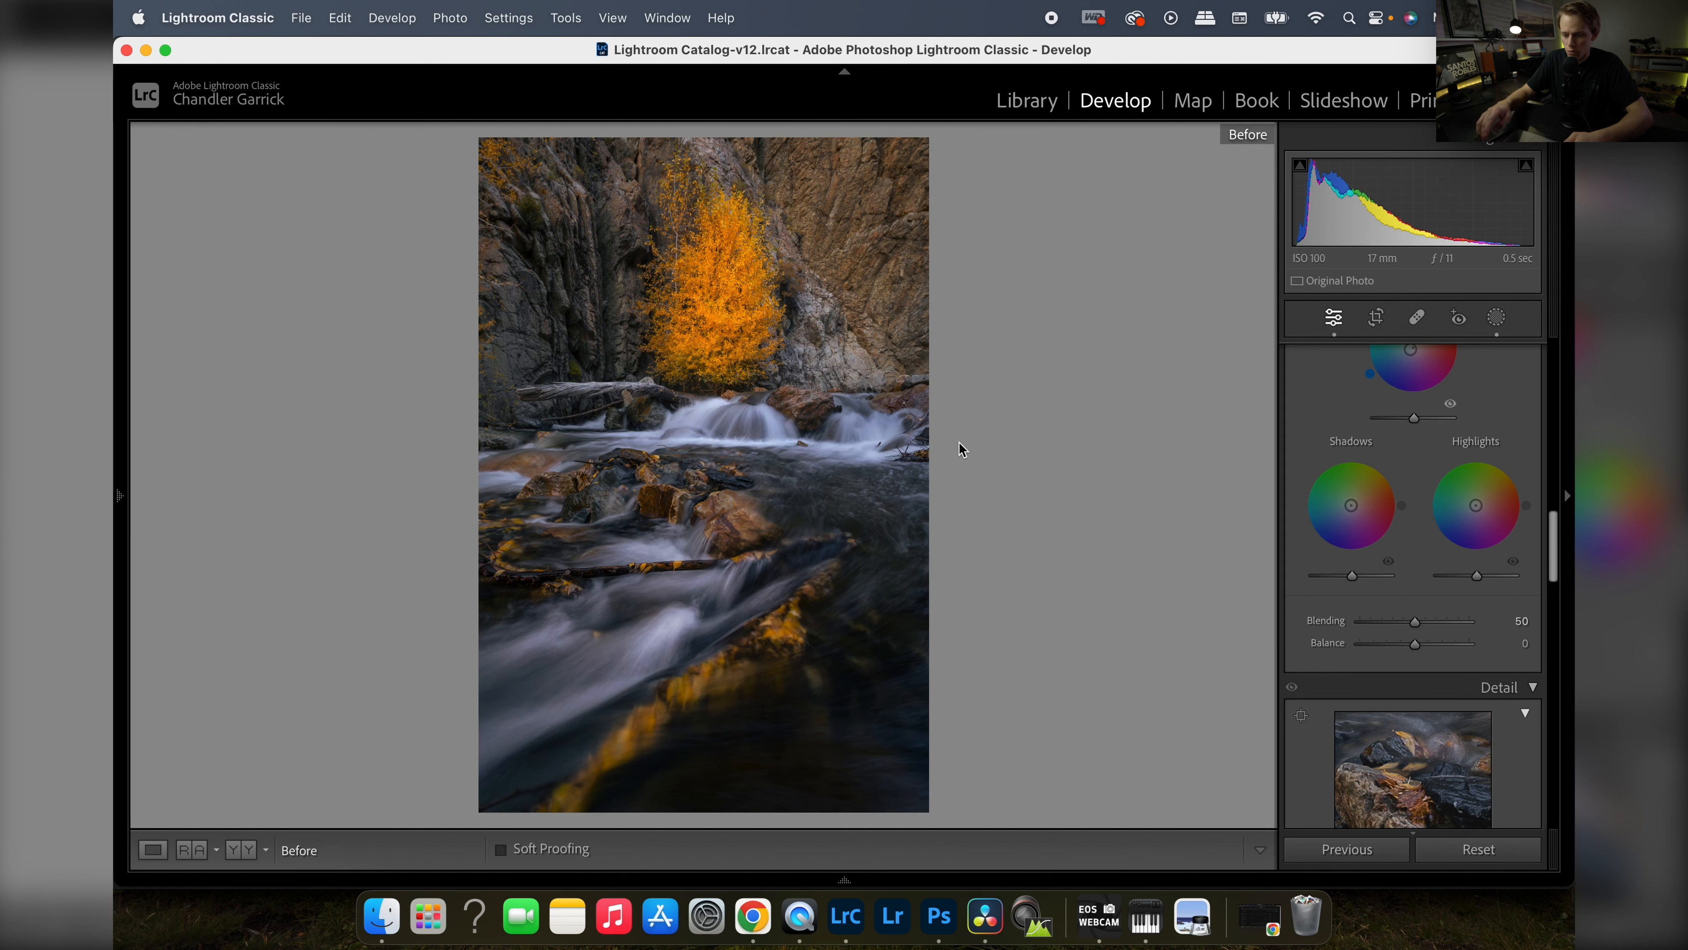
key(backslash)
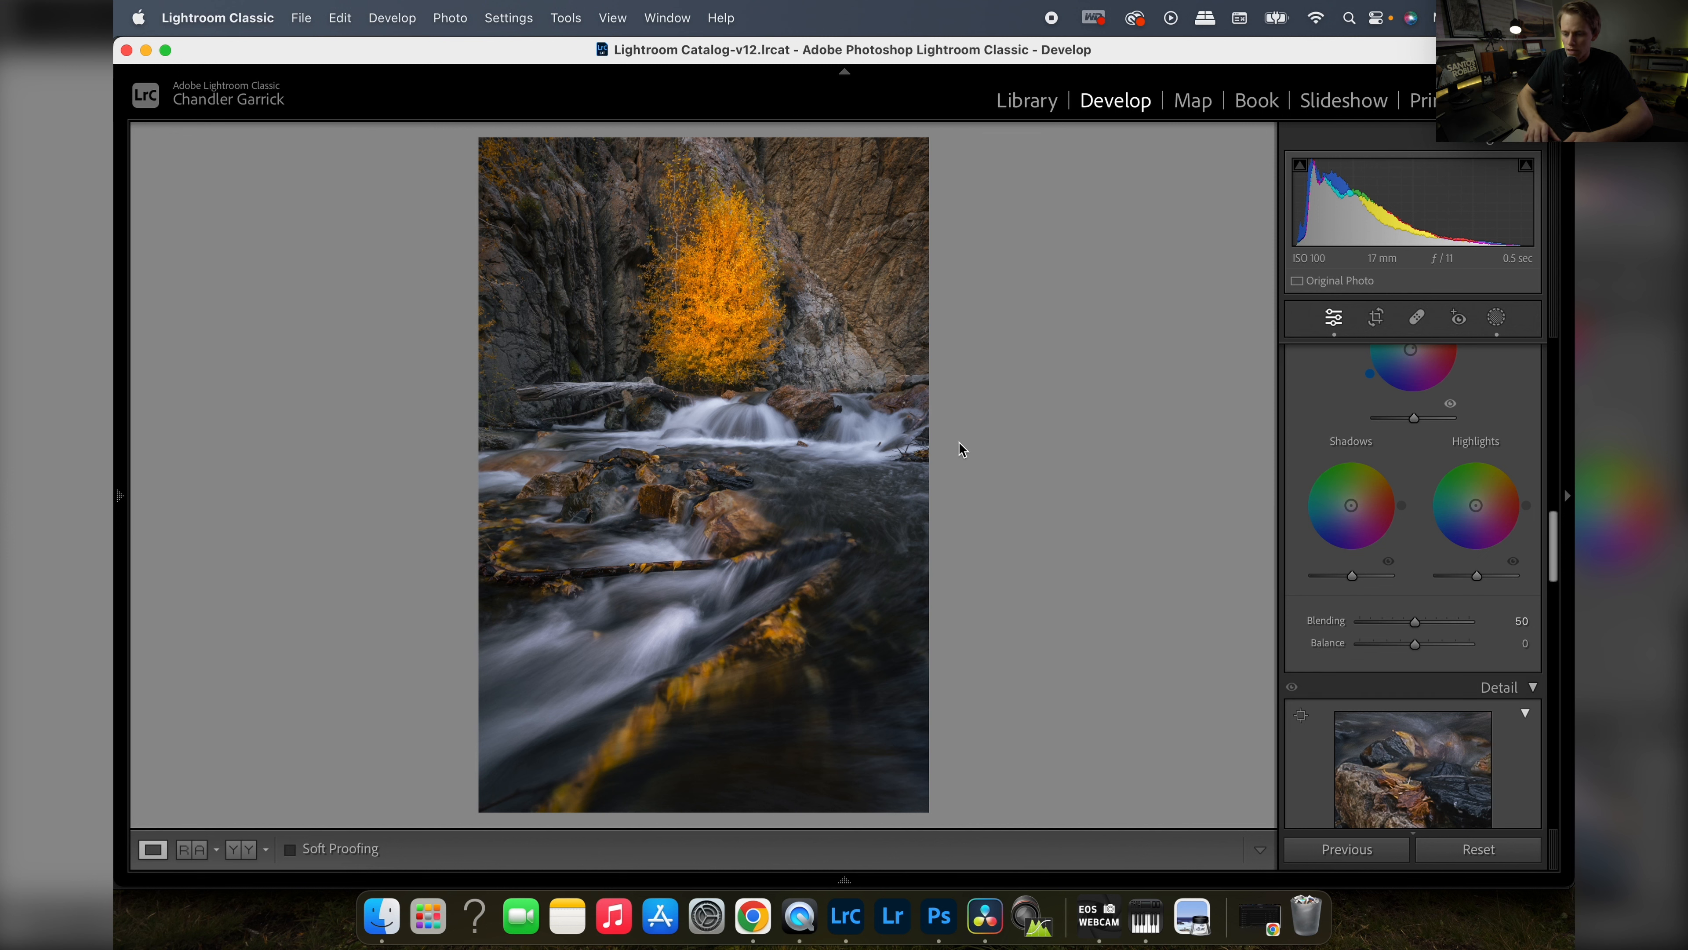